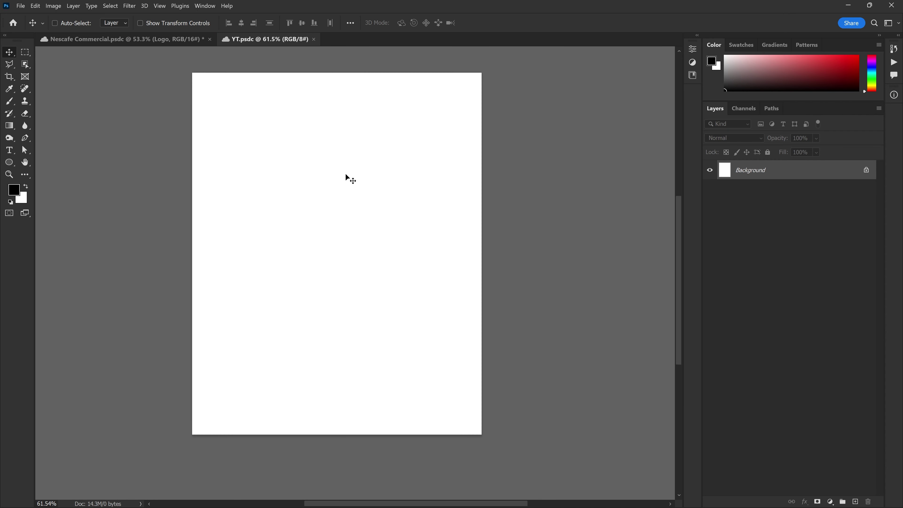
Step: Check the poster's canvas size settings and close them unchanged
left_click(53, 5)
left_click(77, 77)
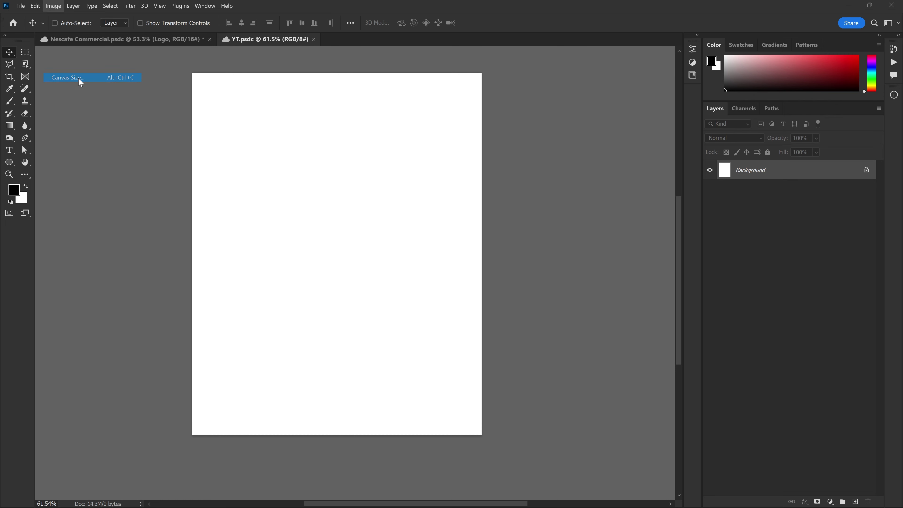
left_click(413, 152)
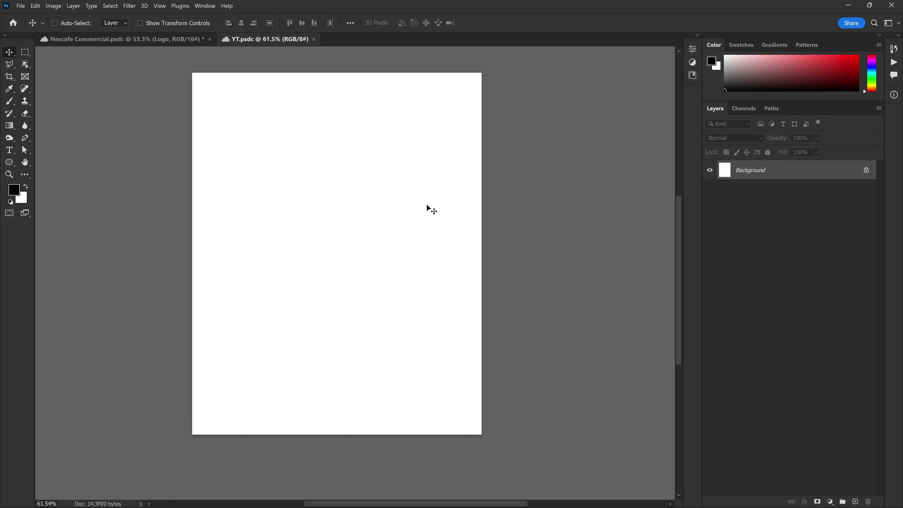
Step: Place BG (4) from the Assets folder and enlarge it to fill the canvas
key("alt+Tab")
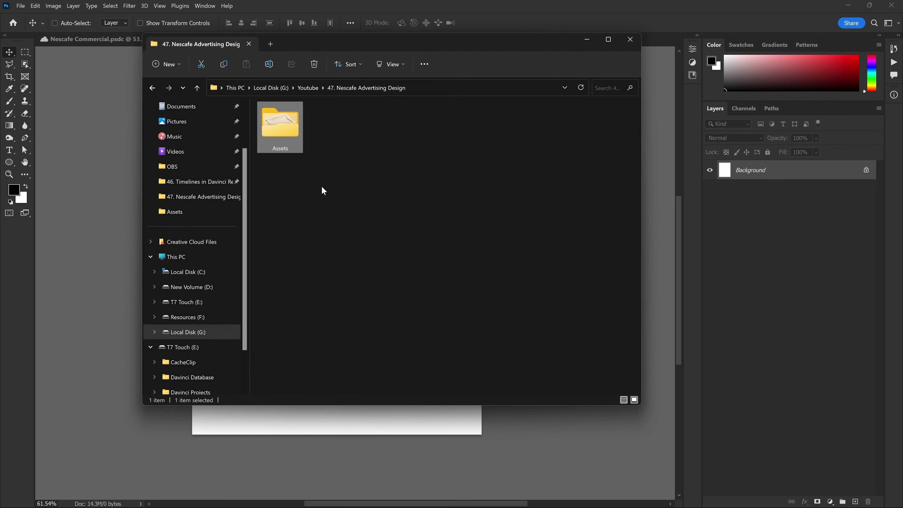
double_click(296, 150)
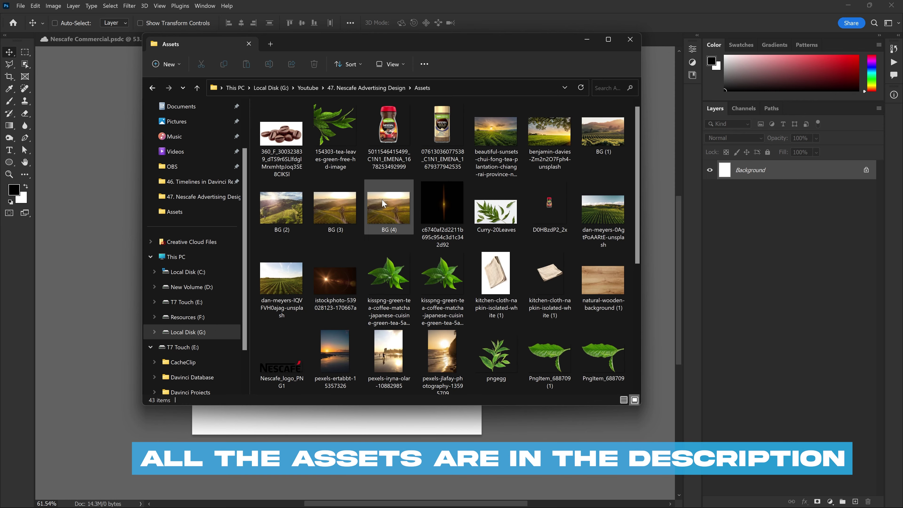
left_click_drag(637, 165, 628, 304)
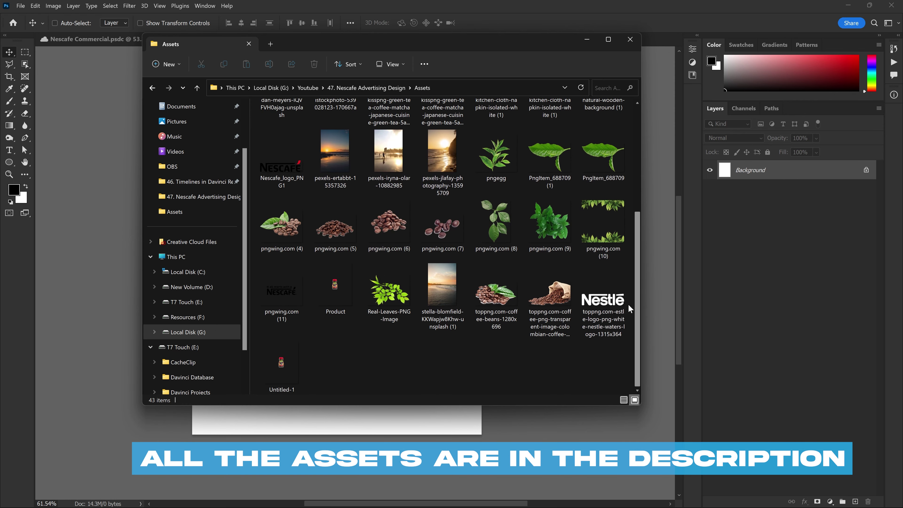
scroll(455, 347, "up", 5)
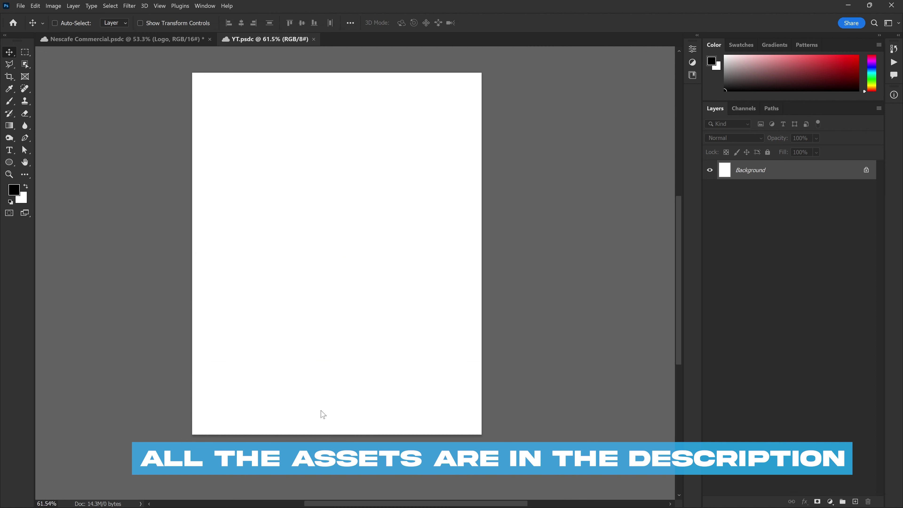
left_click_drag(392, 206, 321, 412)
mouse_move(322, 343)
left_mouse_down()
mouse_move(342, 420)
mouse_move(361, 376)
mouse_move(387, 386)
left_mouse_up()
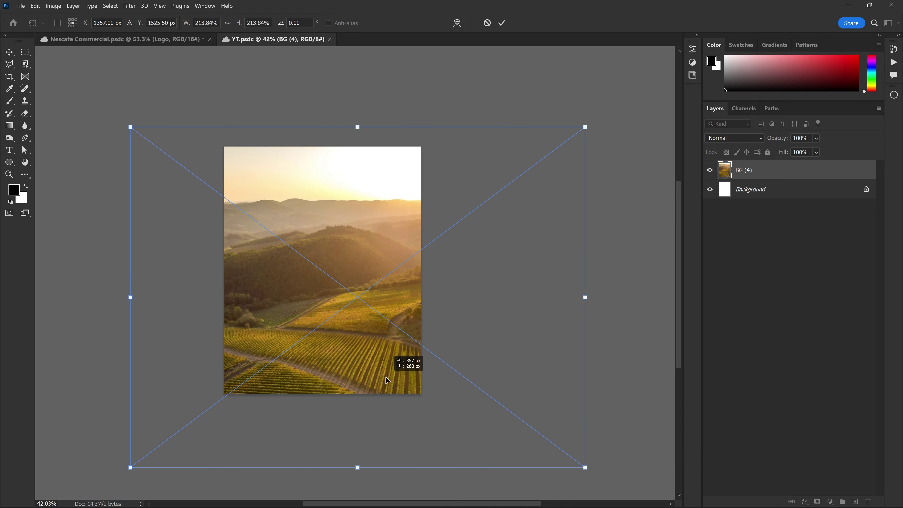
key("Return")
scroll(424, 225, "up", 2)
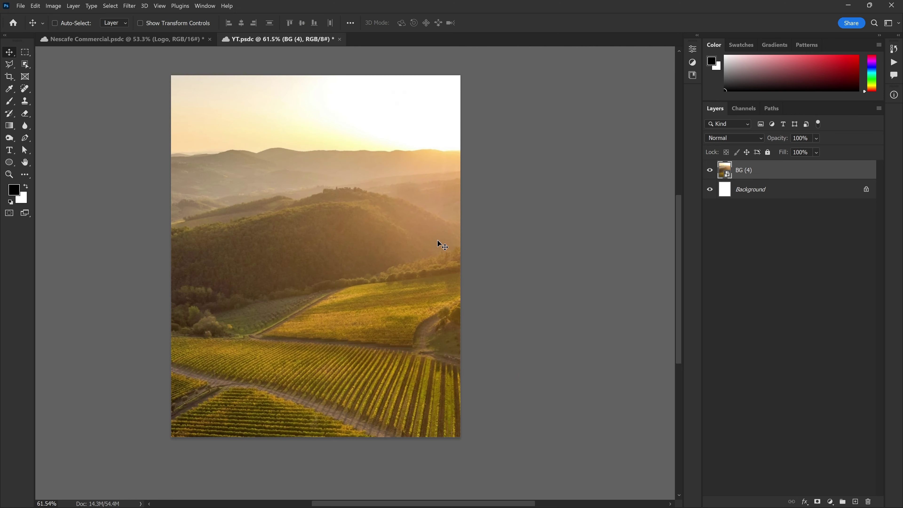
key("alt+Tab")
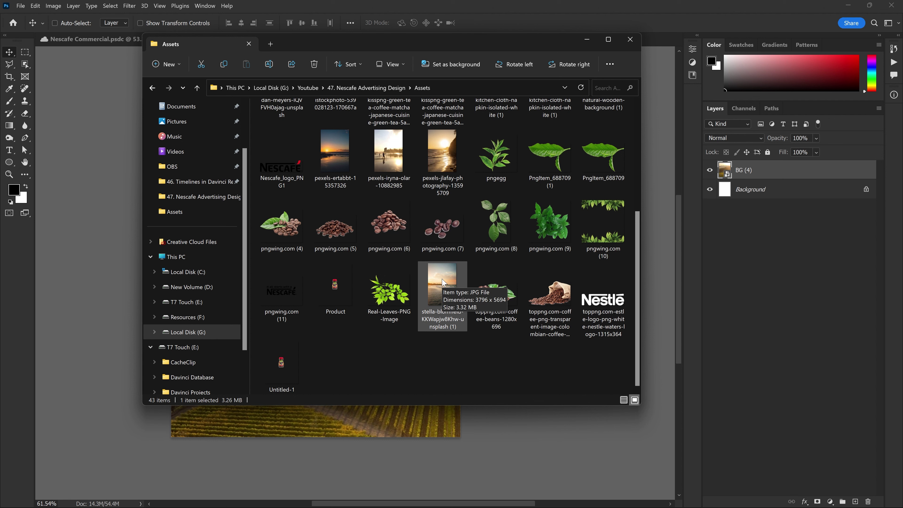
Step: Place the stella-blomfield sunset photo above BG (4), scaled to cover the canvas
left_click_drag(441, 284, 440, 301)
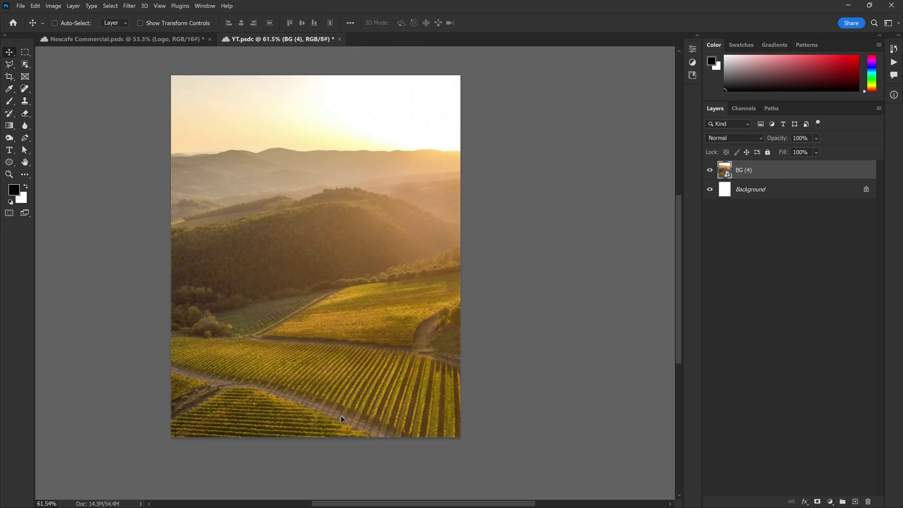
left_click_drag(441, 298, 341, 416)
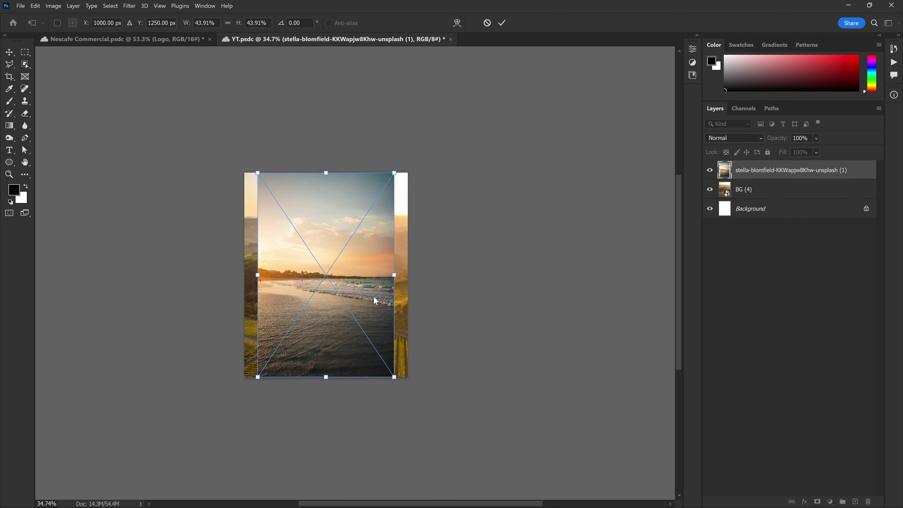
mouse_move(374, 297)
left_mouse_down()
mouse_move(399, 365)
mouse_move(419, 381)
left_mouse_up()
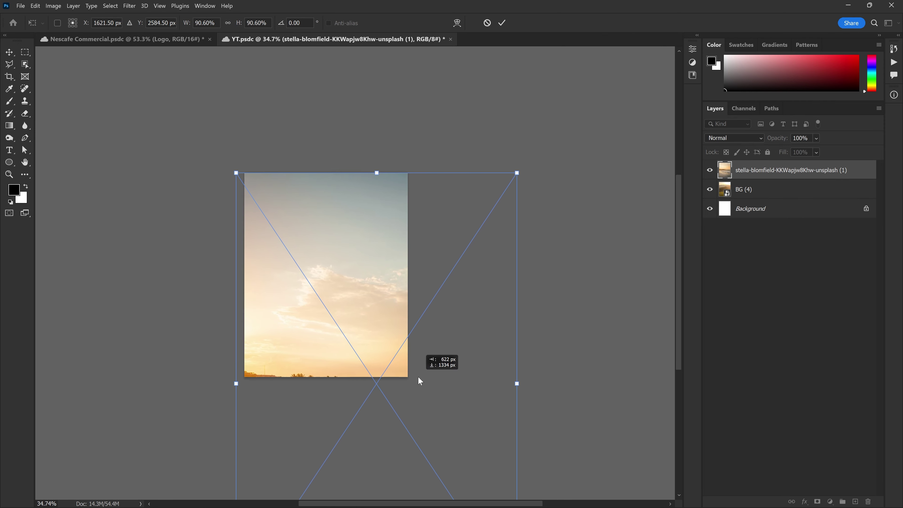
left_click_drag(418, 377, 411, 368)
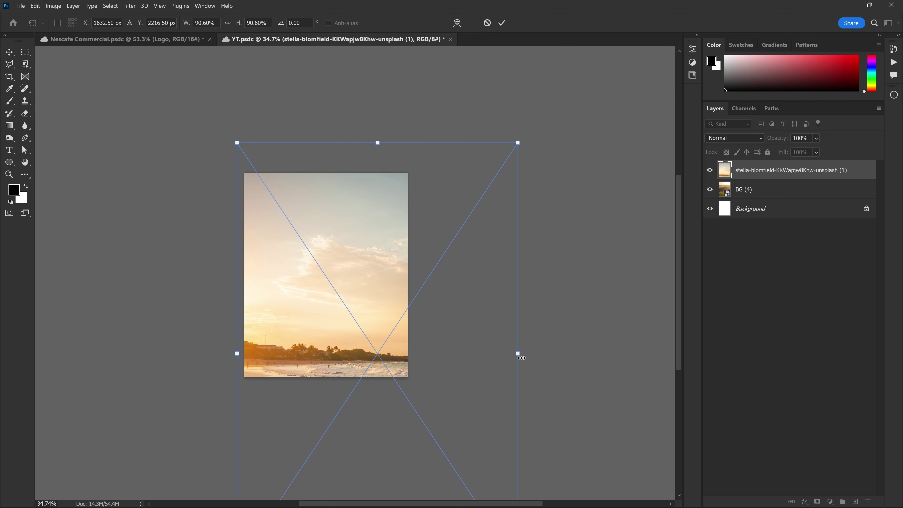
left_click_drag(521, 357, 548, 367)
left_click_drag(459, 366, 460, 365)
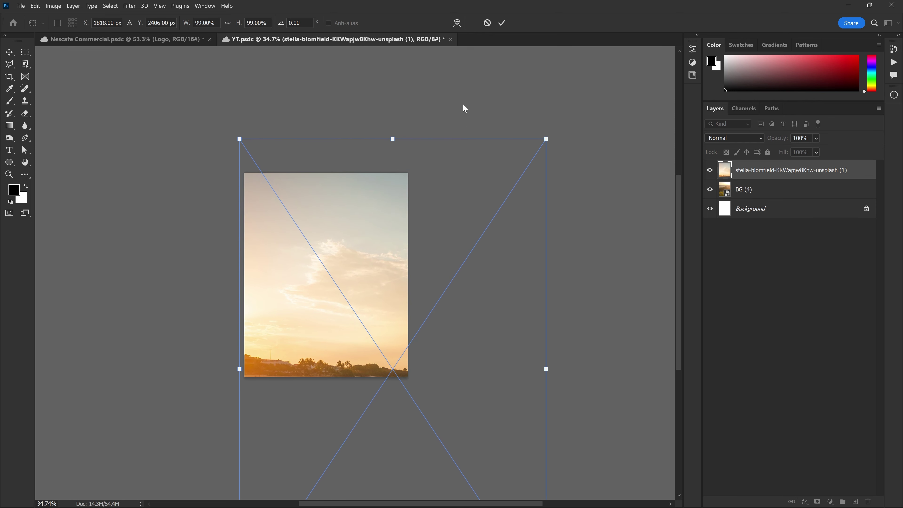
left_click(502, 24)
scroll(372, 239, "up", 3)
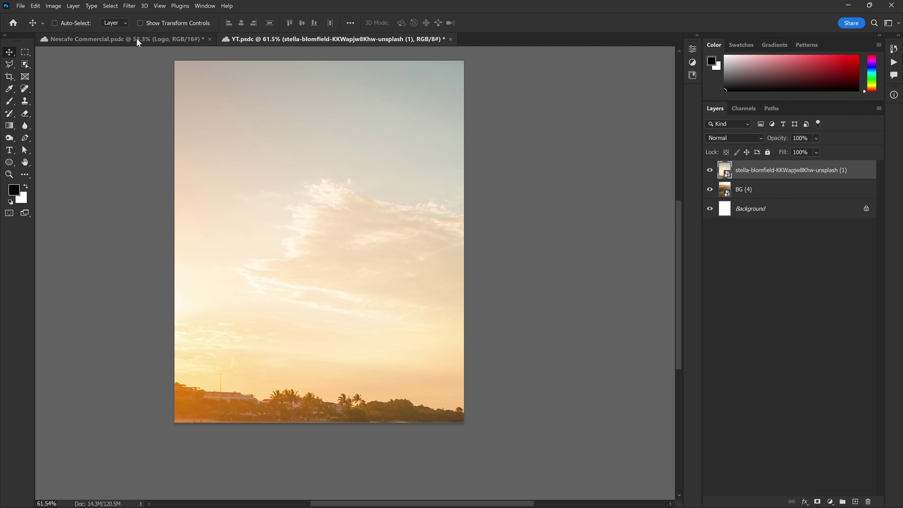
left_click(131, 6)
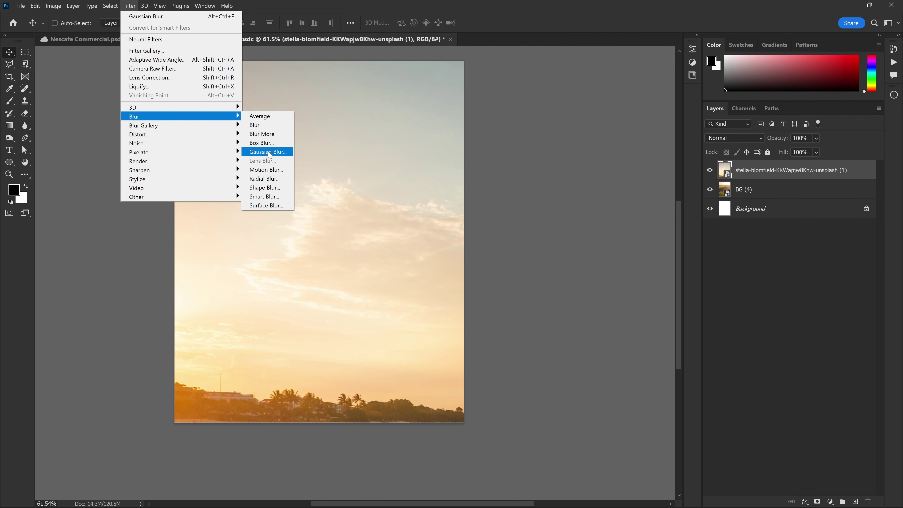
Step: Give the sunset layer a 50 px Gaussian Blur and Soft Light blend mode
left_click(265, 152)
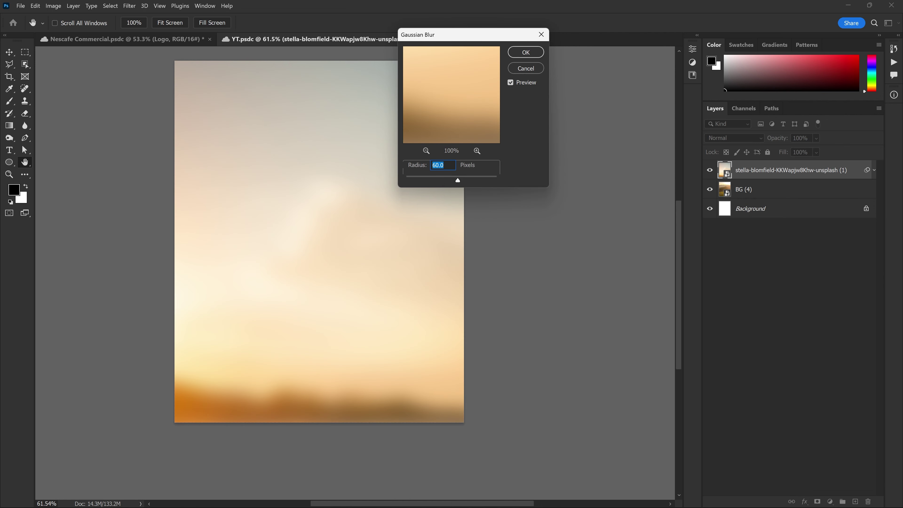
left_click_drag(418, 170, 414, 169)
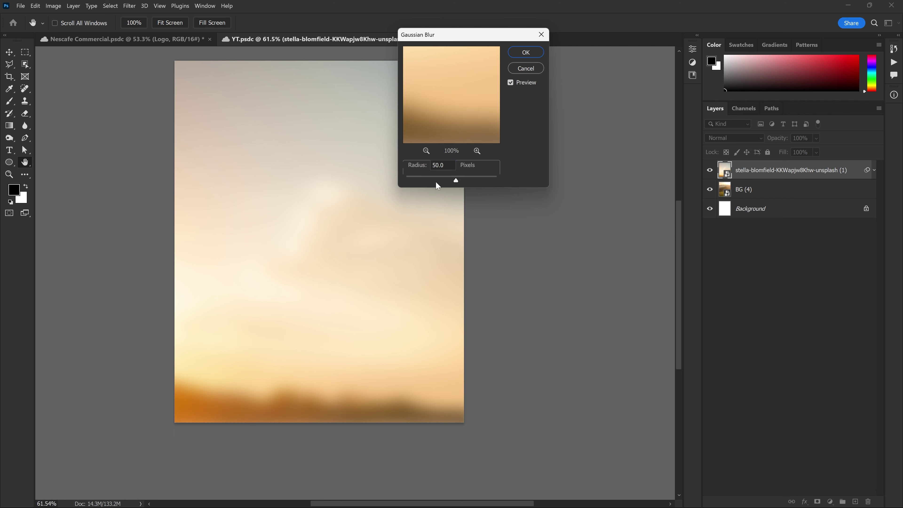
left_click(520, 56)
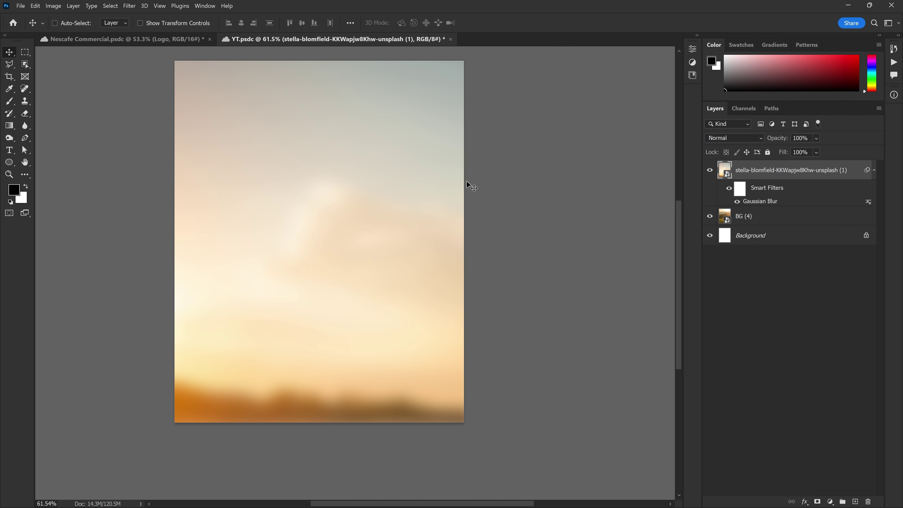
left_click(745, 138)
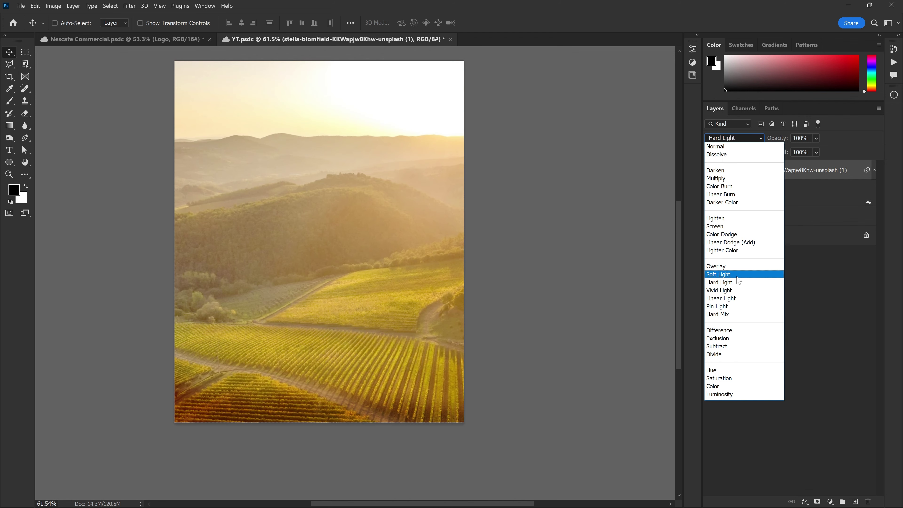
left_click(738, 275)
Step: Compare the sunset layer on and off, then shift it left and down
left_click(709, 172)
left_click(709, 170)
left_click(709, 171)
scroll(508, 222, "down", 1)
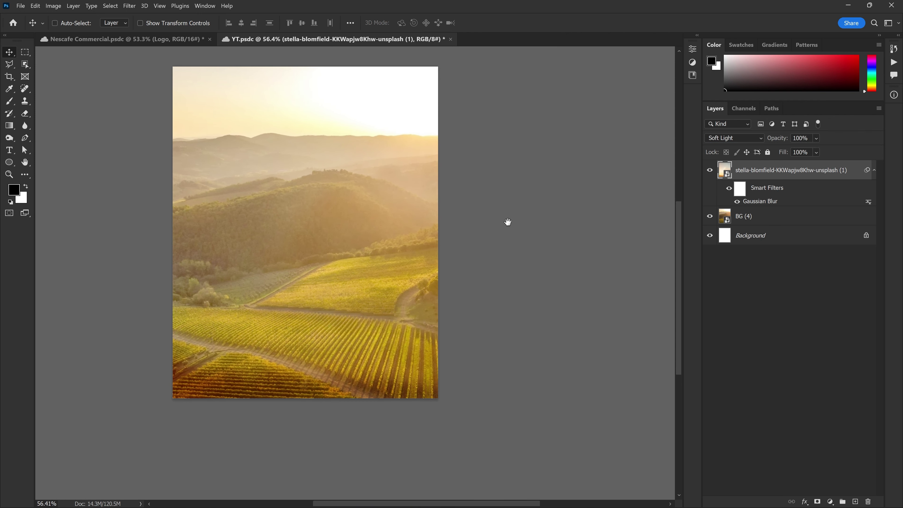
scroll(506, 238, "down", 1)
key("ctrl+t")
left_click_drag(361, 321, 323, 323)
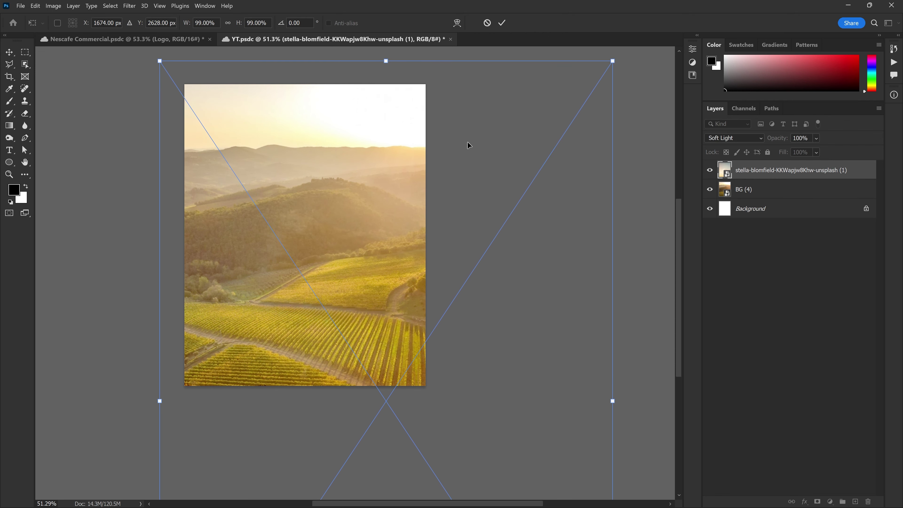
left_click(502, 23)
Step: Retune the Gaussian Blur strength and collapse the smart filter list
scroll(298, 261, "up", 2)
scroll(297, 261, "down", 1)
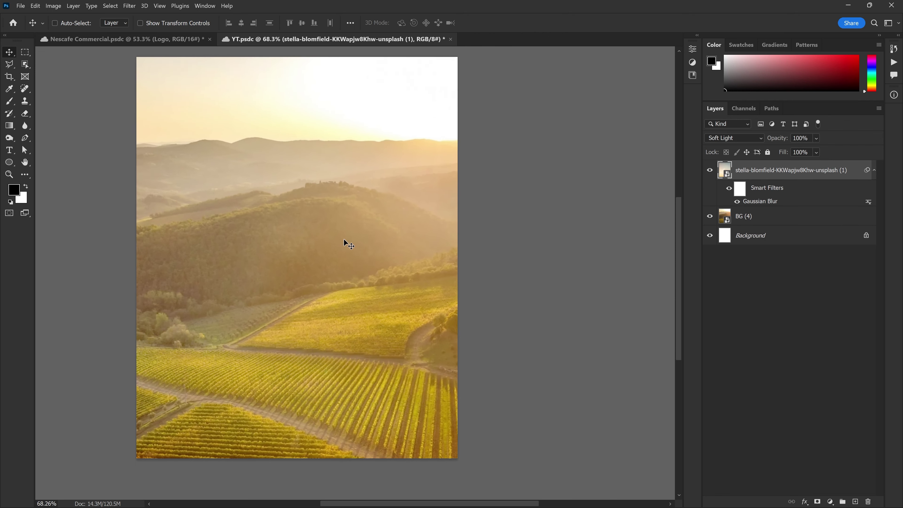
double_click(765, 202)
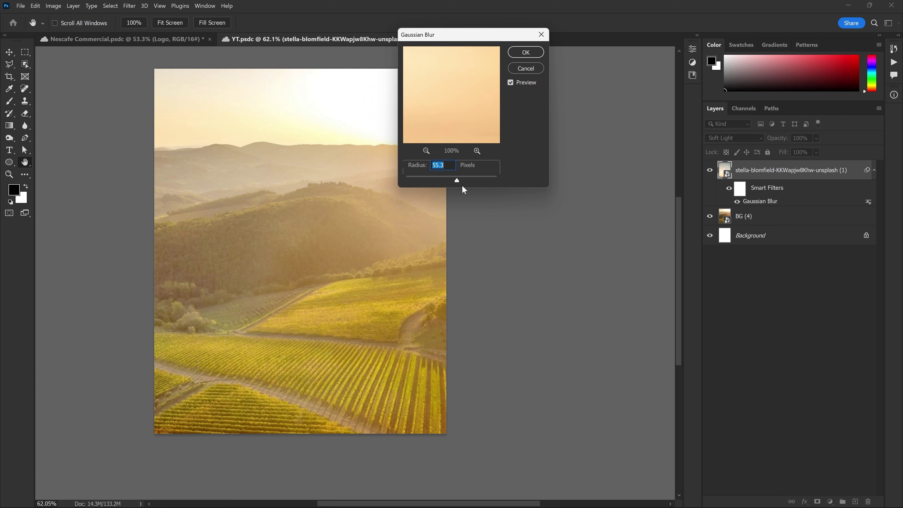
left_click(525, 52)
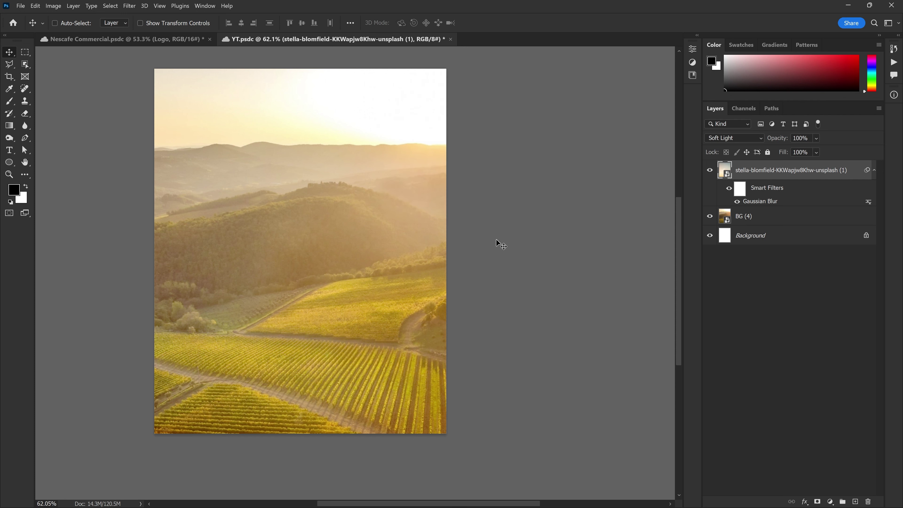
left_click(874, 171)
Step: Rename the sunset layer to Lighting and the BG (4) layer to BG
double_click(803, 171)
type("Lightingh")
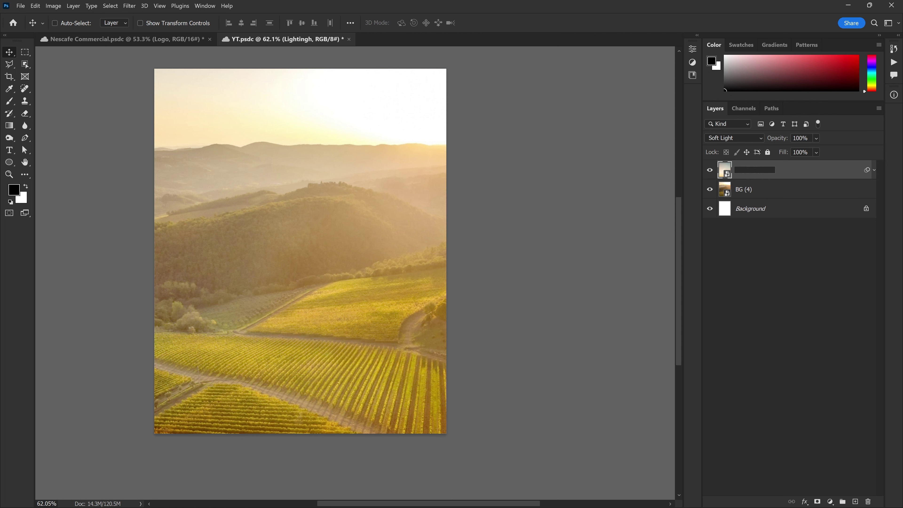
type("g")
key("Return")
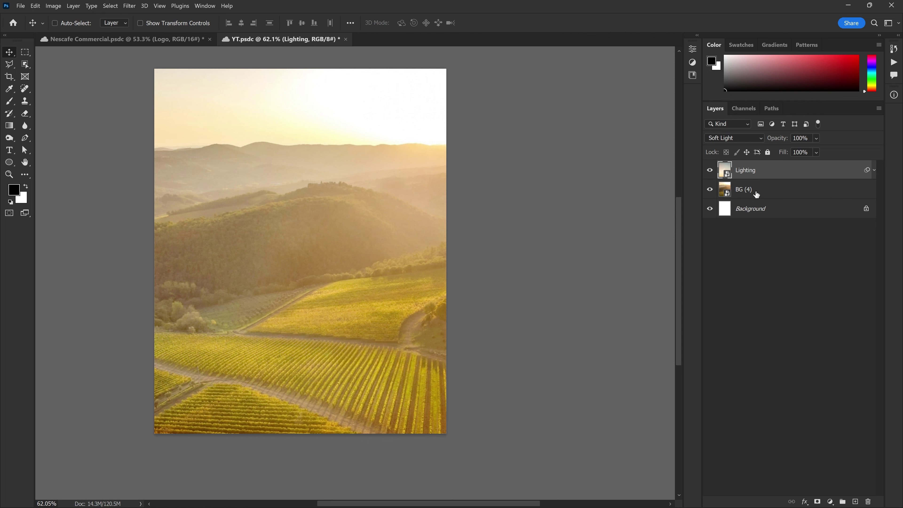
double_click(748, 190)
type("B")
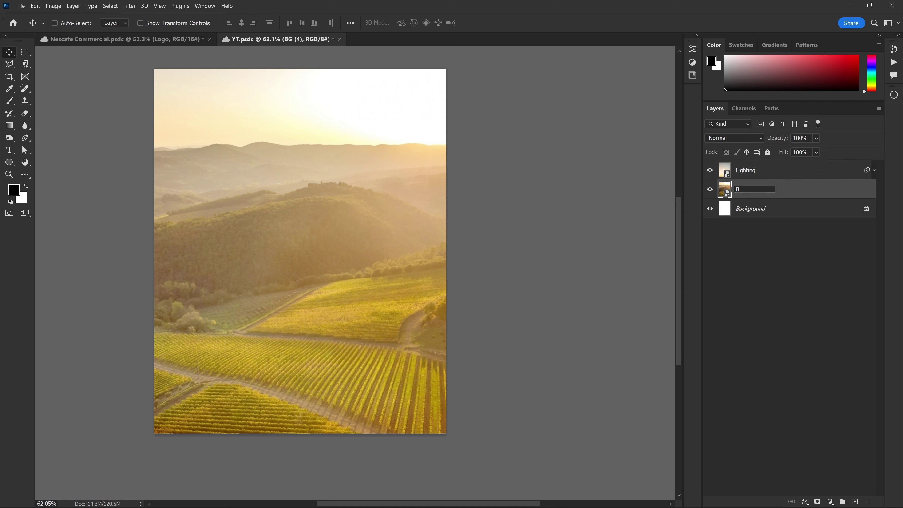
key("Return")
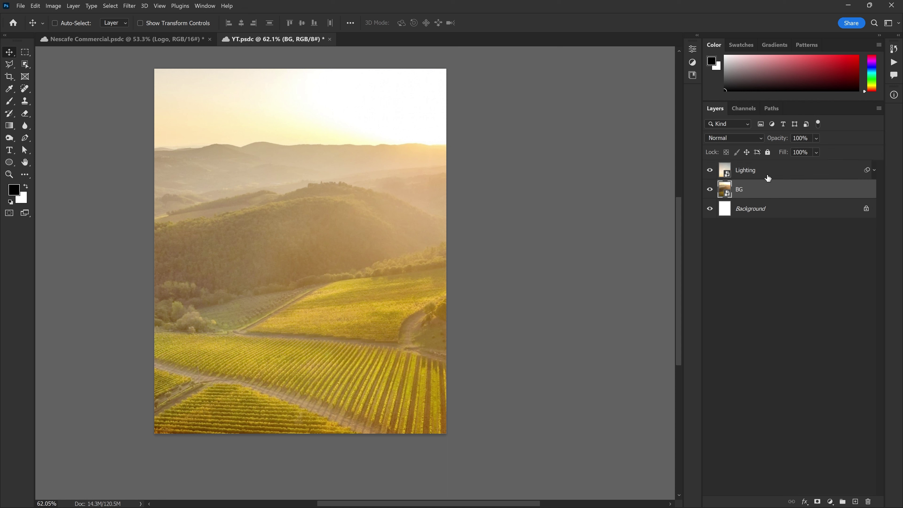
left_click(757, 177)
Step: Add a Curves adjustment above Lighting, lowering the shadow point and lifting a midtone point
left_click(836, 502)
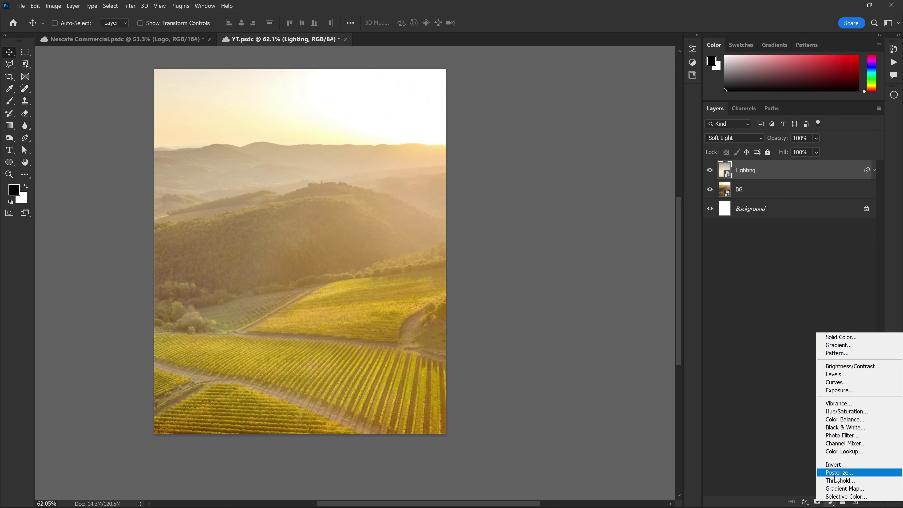
left_click(844, 385)
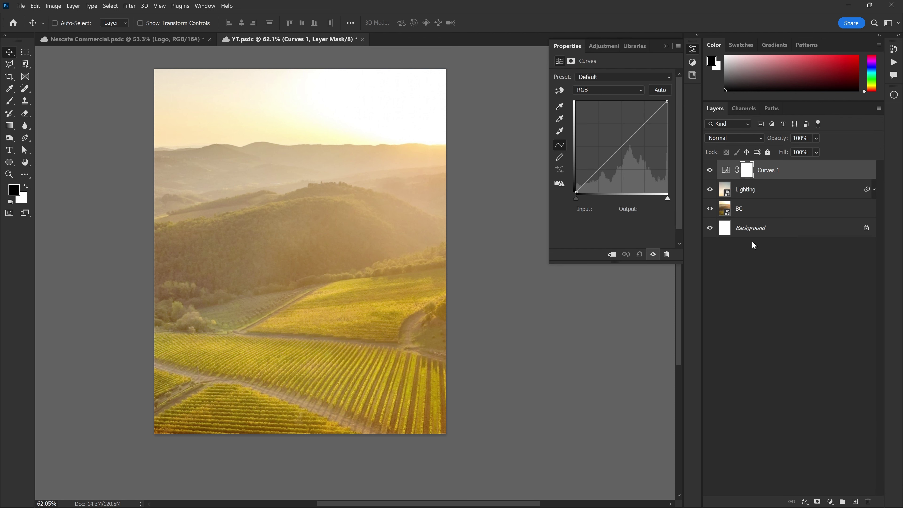
left_click_drag(599, 169, 598, 178)
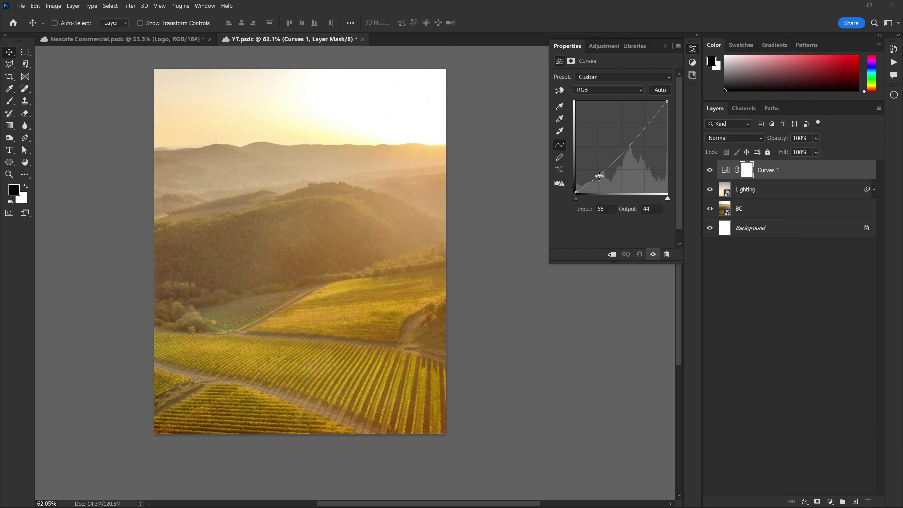
left_click(628, 146)
left_click_drag(598, 178, 597, 180)
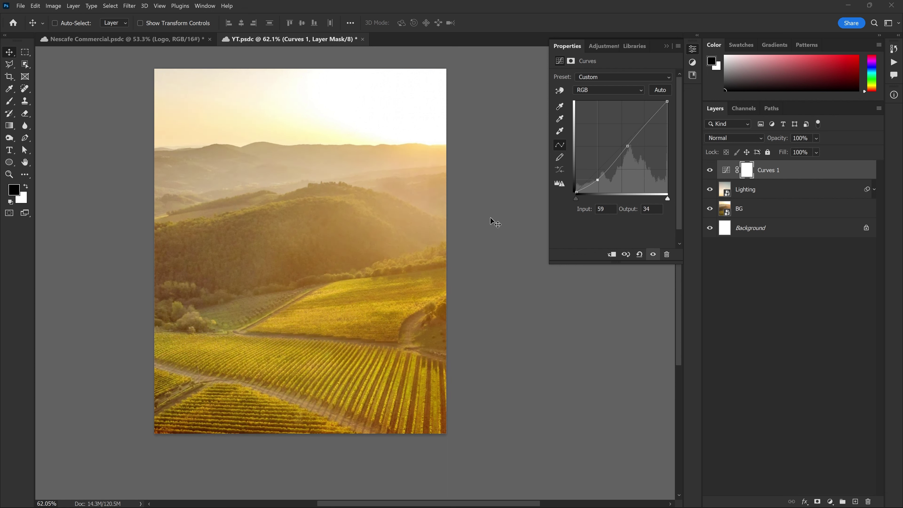
left_click_drag(598, 181, 598, 183)
left_click_drag(629, 147, 628, 144)
left_click(666, 46)
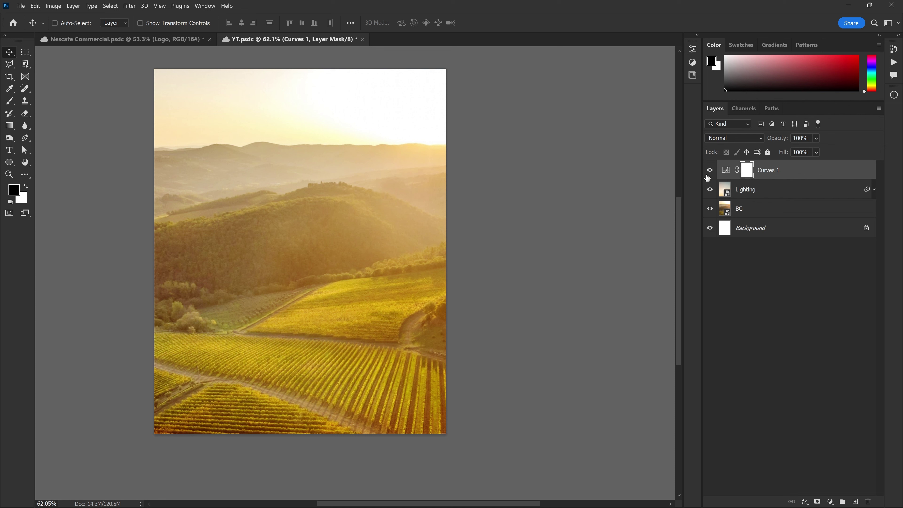
Step: Compare Curves 1 on and off, deepen its shadows further, and select all three layers
left_click(708, 171)
left_click(708, 171)
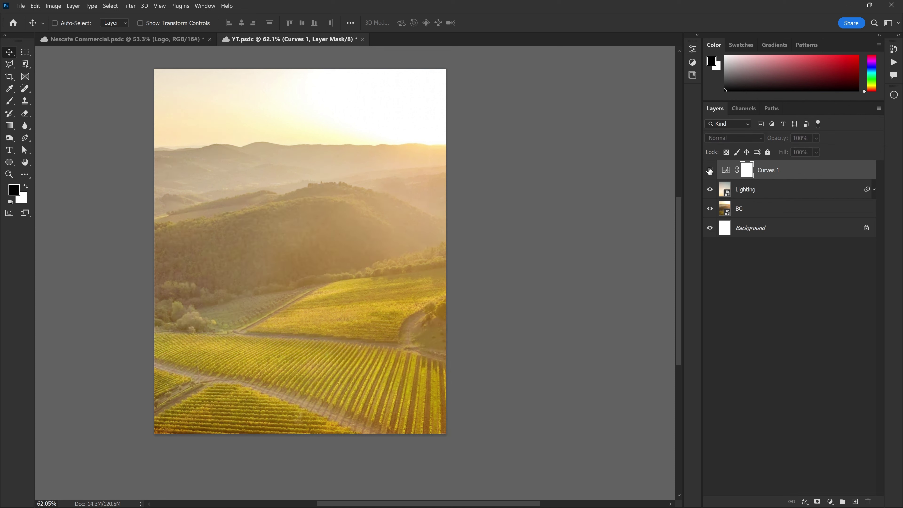
left_click(709, 172)
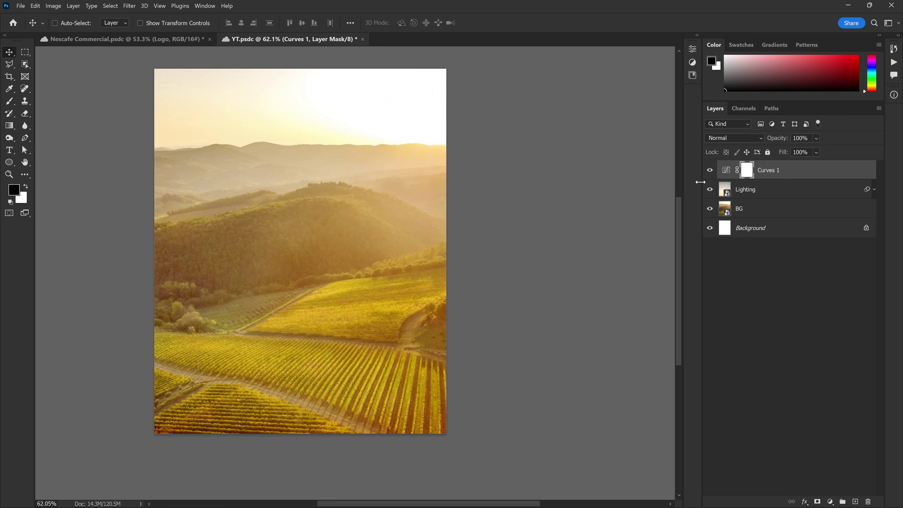
double_click(726, 174)
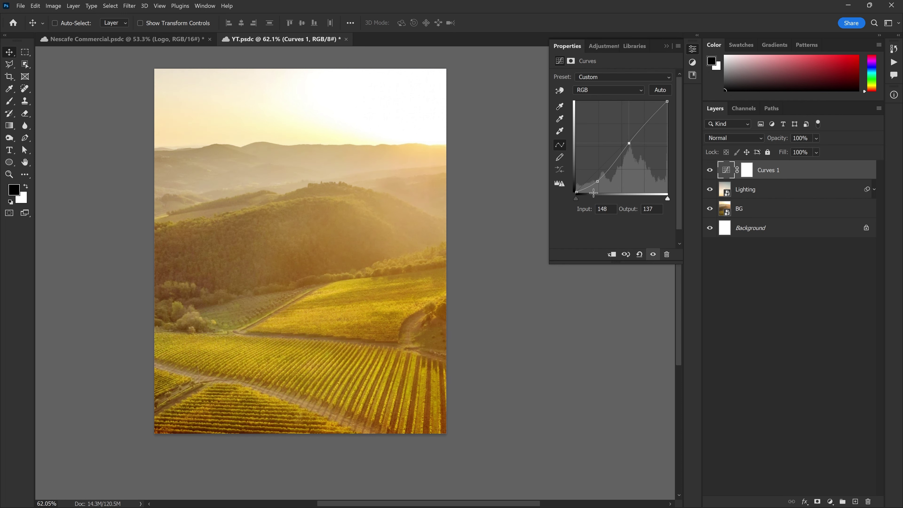
left_click(597, 182)
left_click_drag(599, 184, 595, 185)
left_click(687, 199)
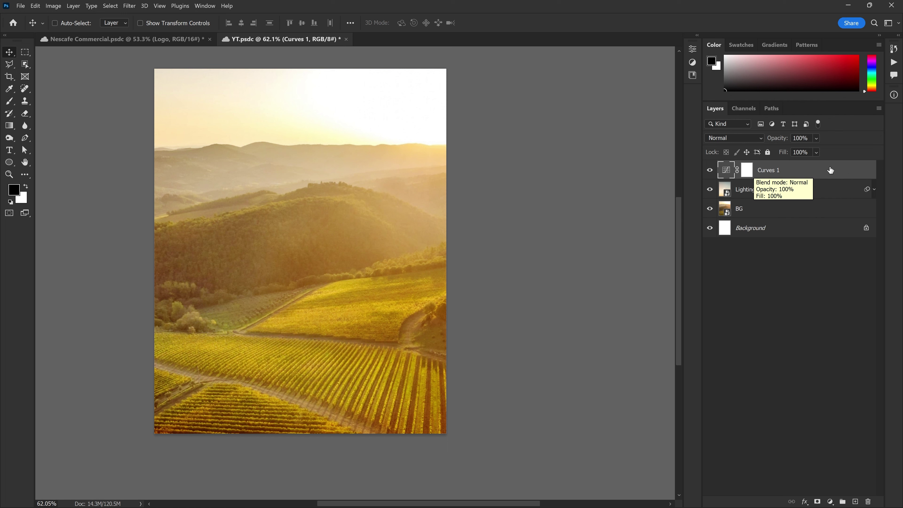
left_click(768, 214, "shift")
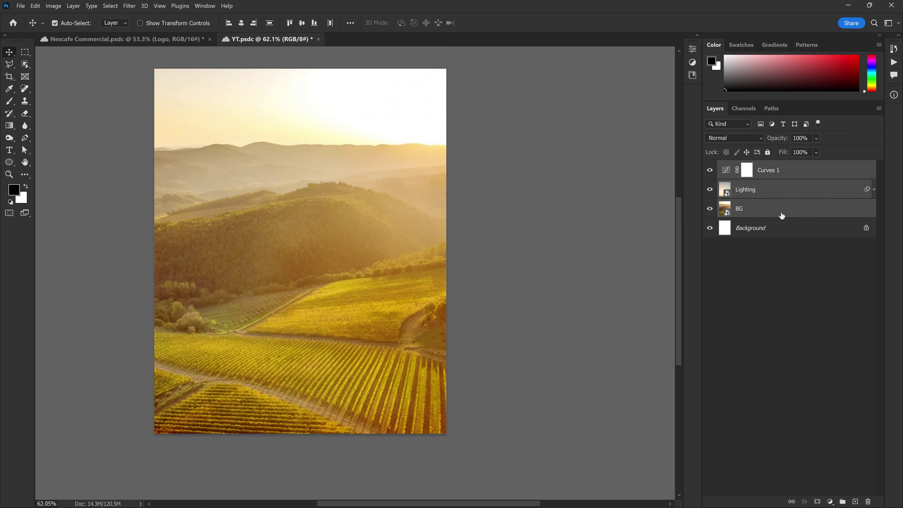
Step: Group Curves 1, Lighting and BG as 'Background' and bring up the Assets folder
key("ctrl+g")
double_click(752, 170)
type("Ba")
type("nd")
key("Return")
scroll(479, 295, "up", 1)
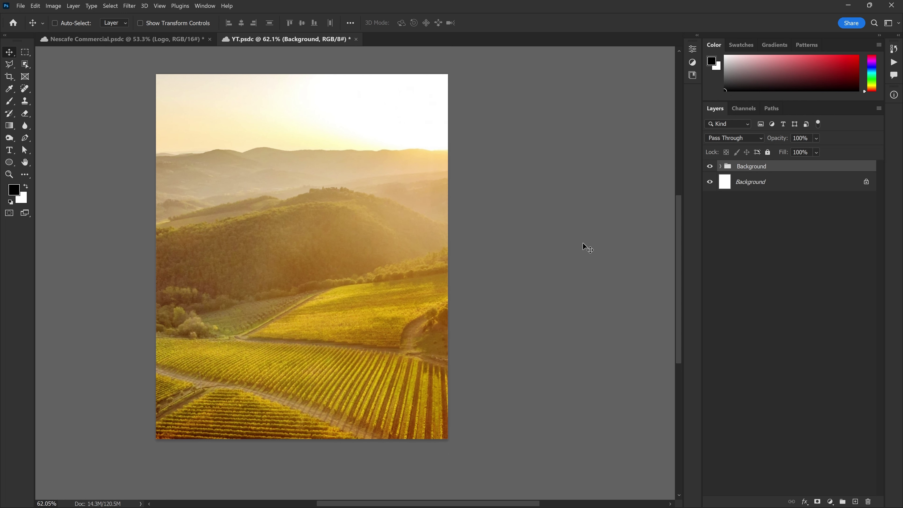
key("alt+Tab")
scroll(586, 256, "up", 5)
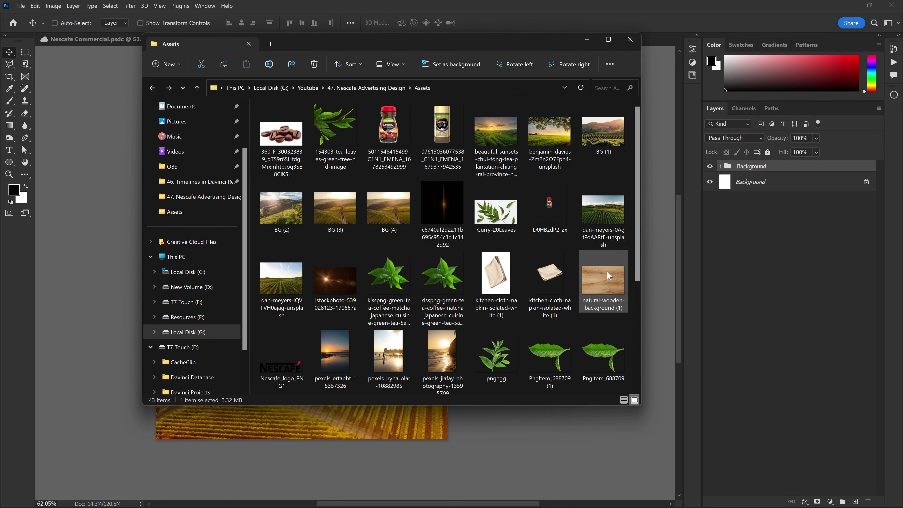
Step: Place the wooden background image and hide the Background group
mouse_move(606, 277)
left_mouse_down()
mouse_move(460, 357)
mouse_move(331, 387)
left_mouse_up()
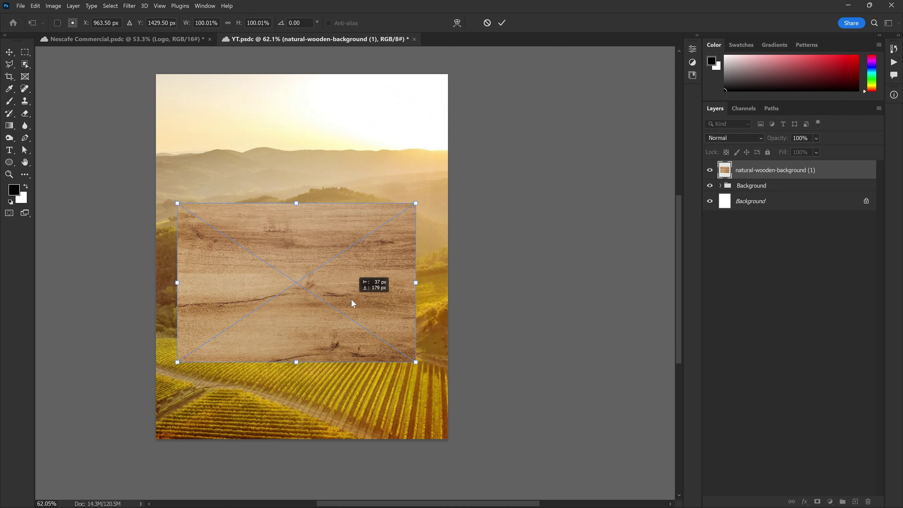
key("Return")
scroll(352, 299, "down", 2)
left_click(739, 186)
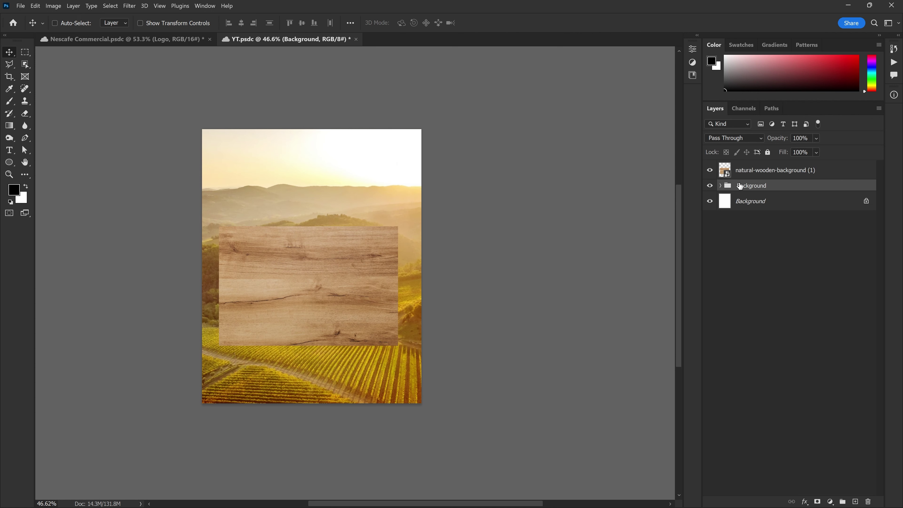
left_click(709, 185)
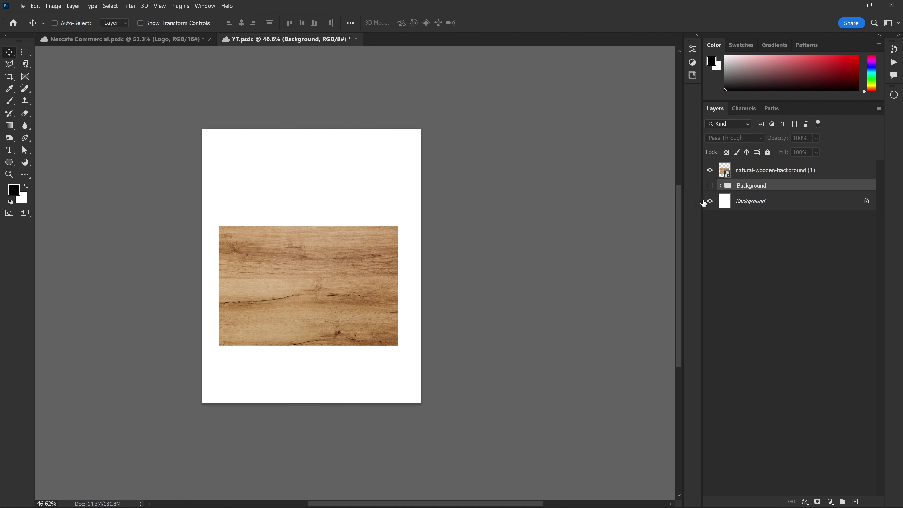
scroll(391, 320, "up", 2)
Step: Rename the wooden image layer to Wooden Floor
left_click(762, 177)
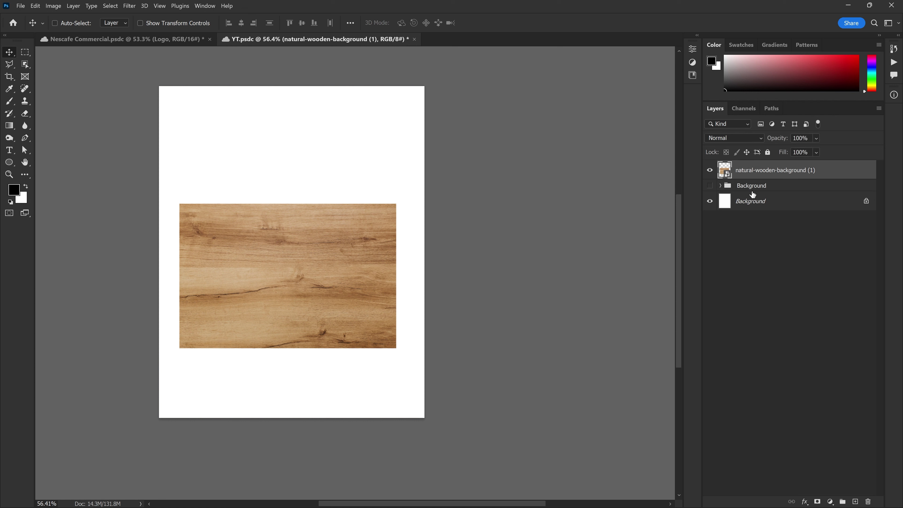
double_click(770, 172)
type("Wooden Fl")
type("oor")
key("Return")
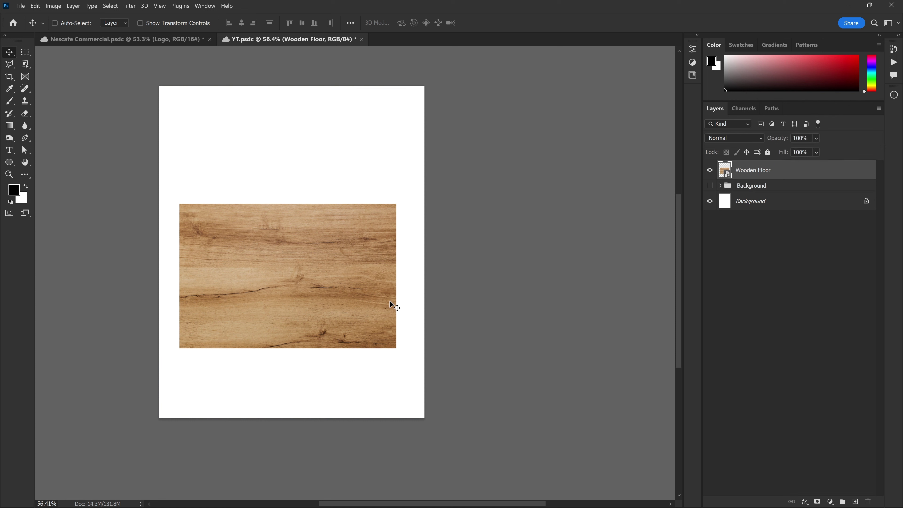
left_click(172, 40)
scroll(365, 313, "up", 5)
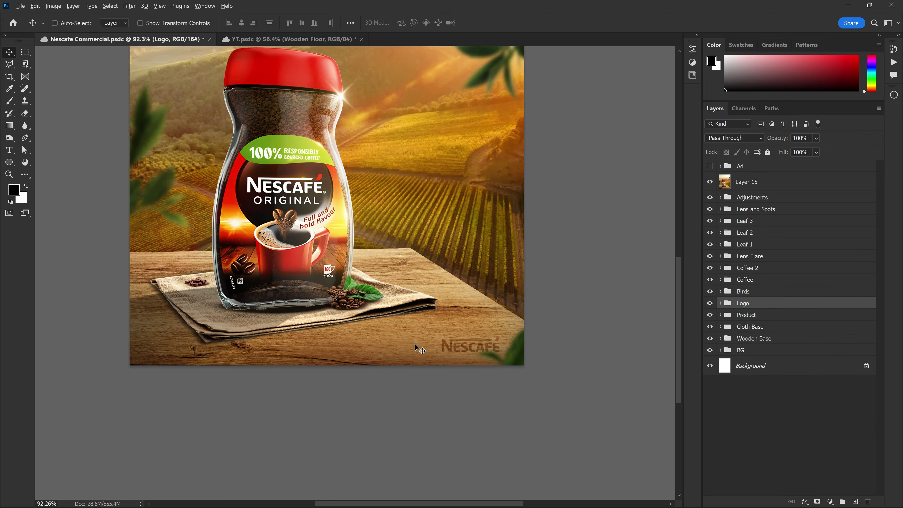
Step: Solo and expand the Wooden Base group in Nescafe Commercial, then return to YT.psdc
scroll(474, 296, "up", 1)
scroll(469, 295, "down", 2)
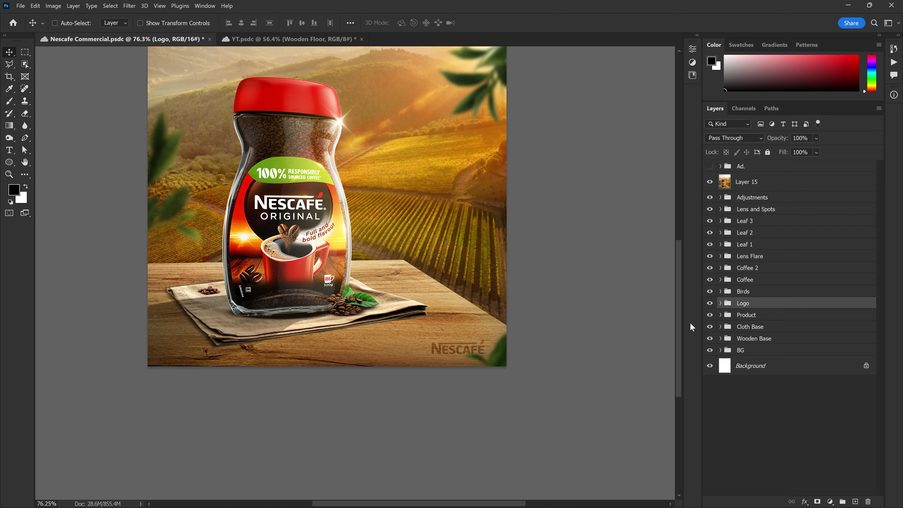
left_click(710, 338, "alt")
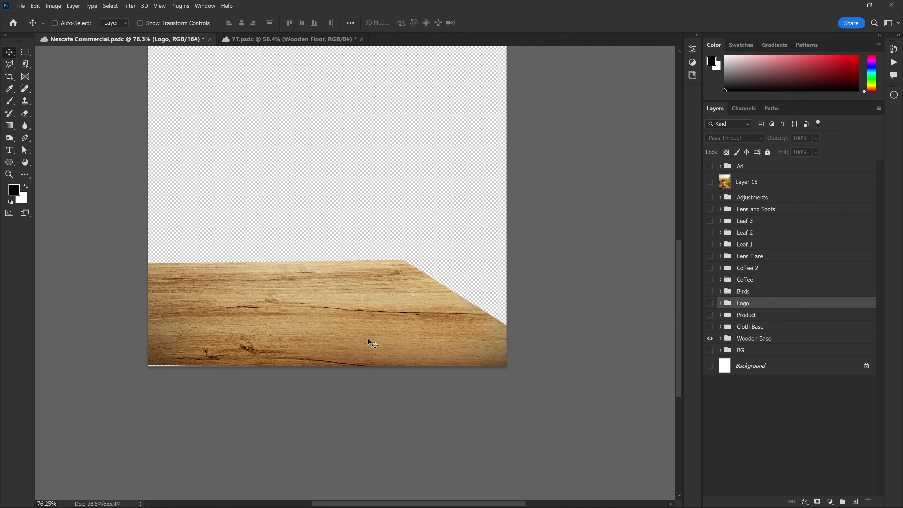
left_click(321, 300, "ctrl")
left_click(289, 39)
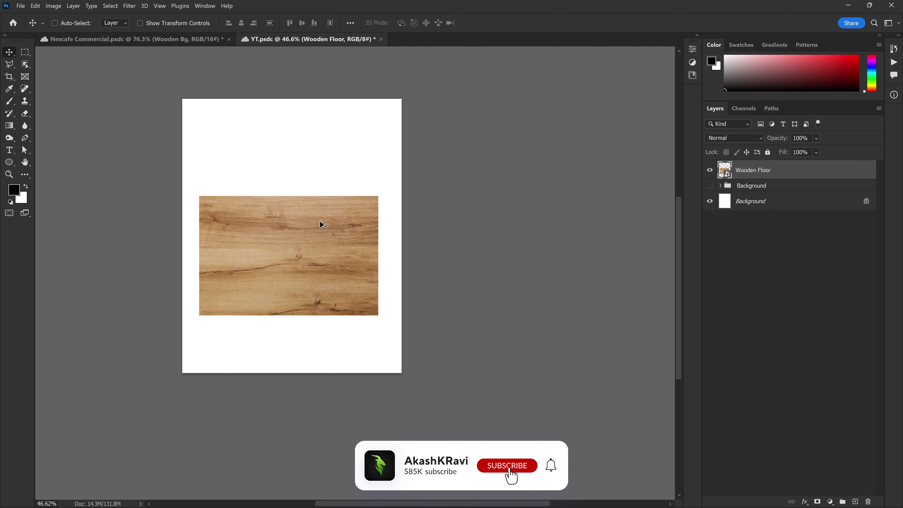
Step: Switch Wooden Floor to a perspective transform and narrow its top edge
key("ctrl+t")
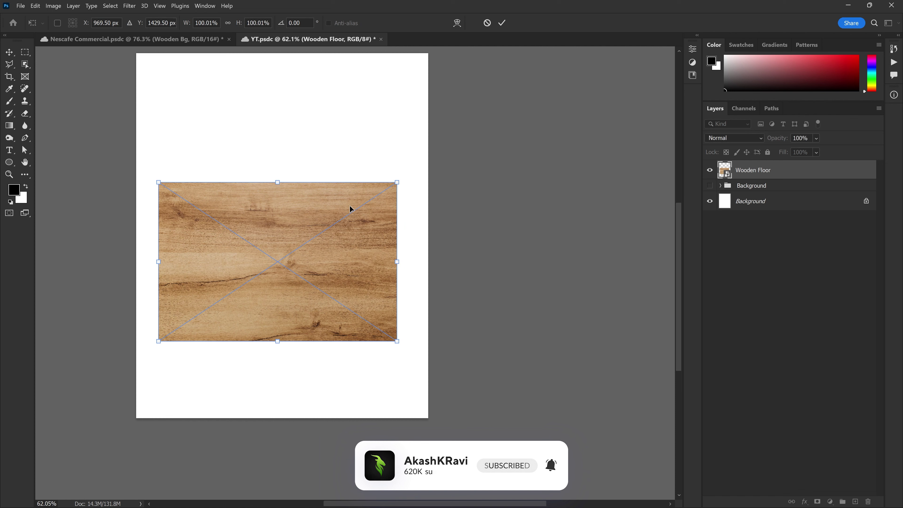
right_click(280, 224)
left_click(302, 272)
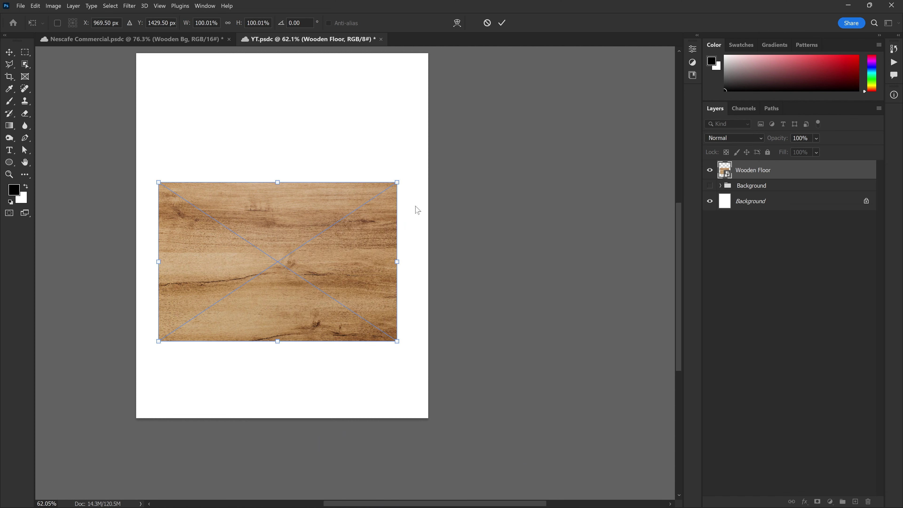
left_click_drag(393, 185, 324, 211)
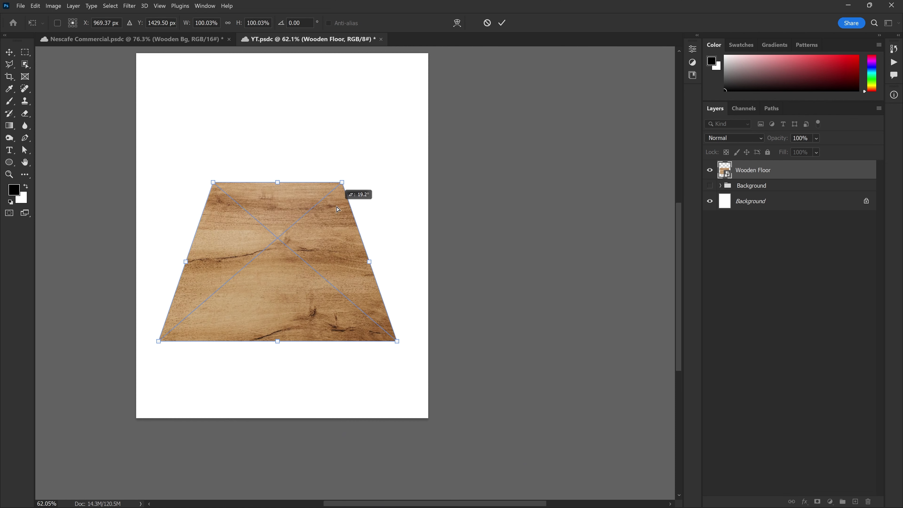
left_click_drag(323, 210, 336, 210)
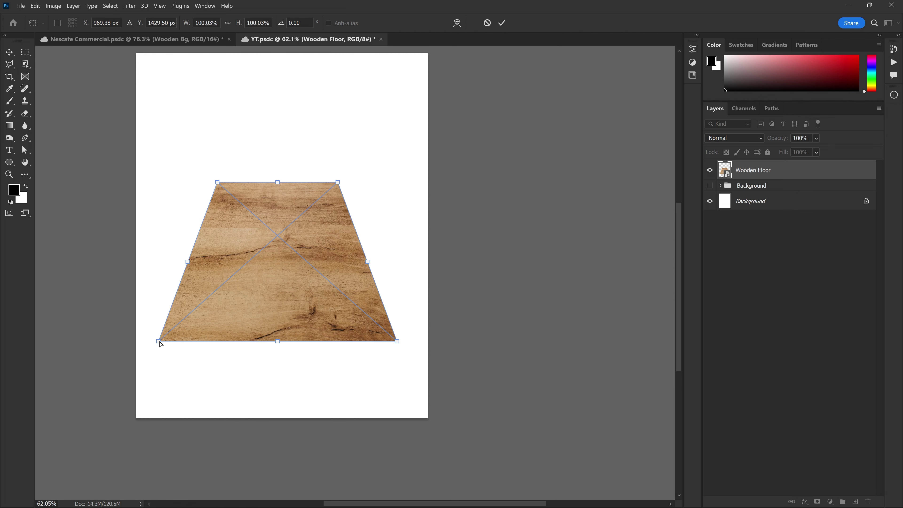
left_click_drag(159, 341, 168, 316)
left_click_drag(397, 347, 385, 310)
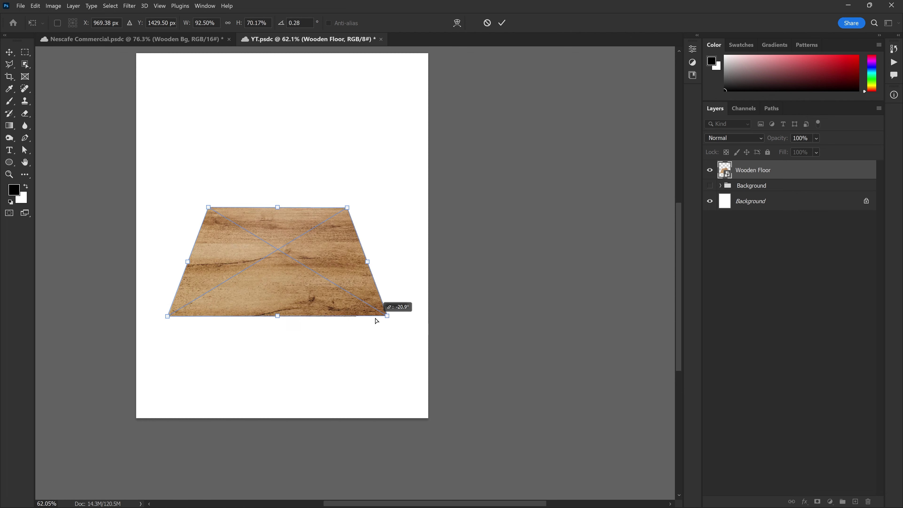
left_click_drag(219, 201, 270, 220)
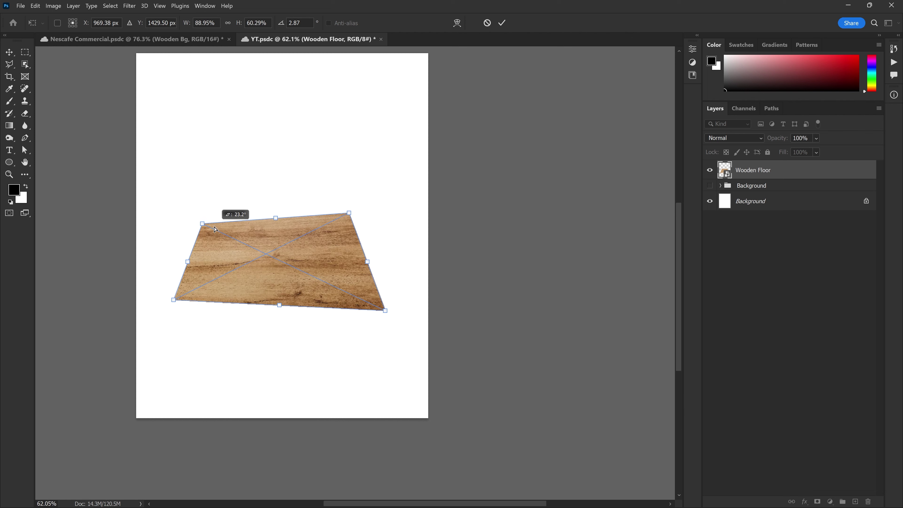
key("ctrl+z")
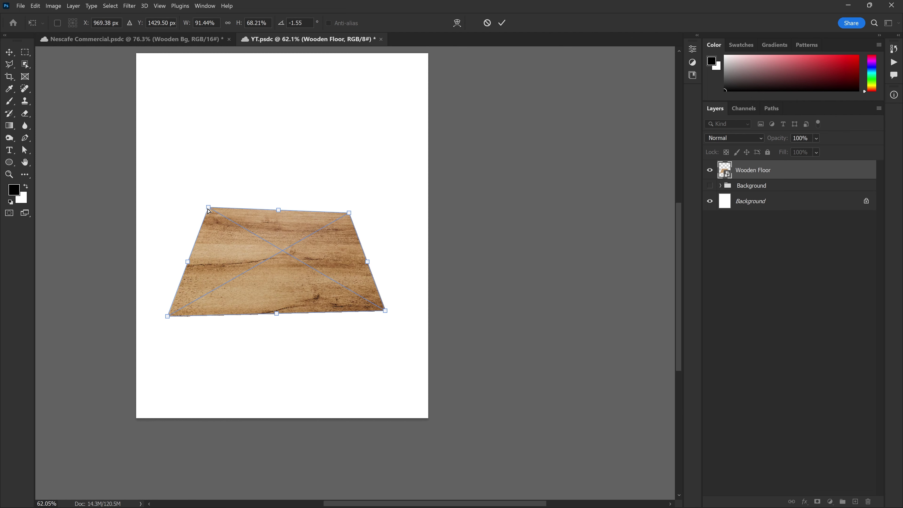
Step: Move the wood lower and widen its front edge into a tabletop trapezoid
left_click_drag(209, 211, 209, 225)
left_click_drag(334, 228, 318, 288)
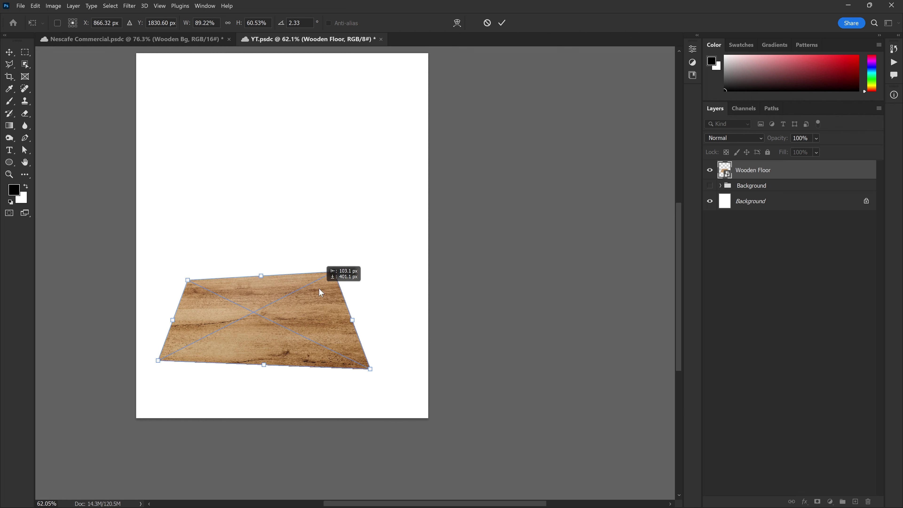
left_click_drag(371, 374, 369, 369)
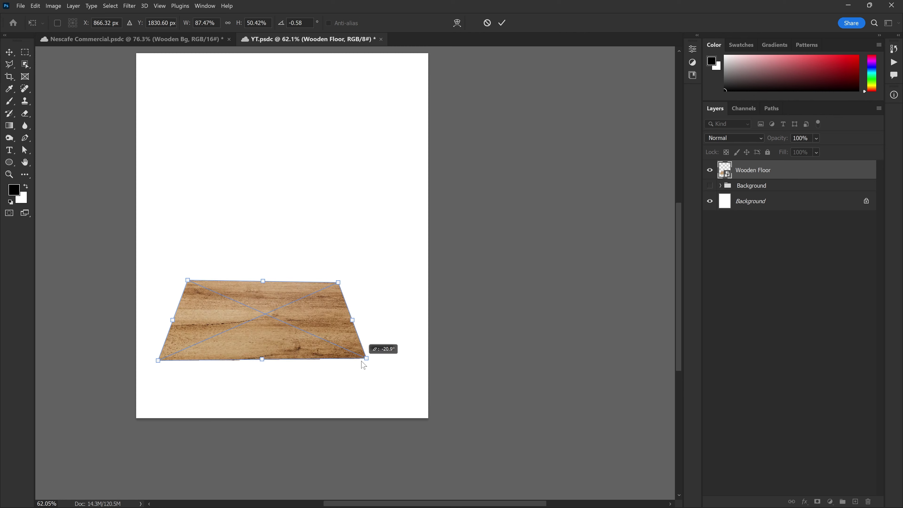
left_click_drag(337, 278, 319, 277)
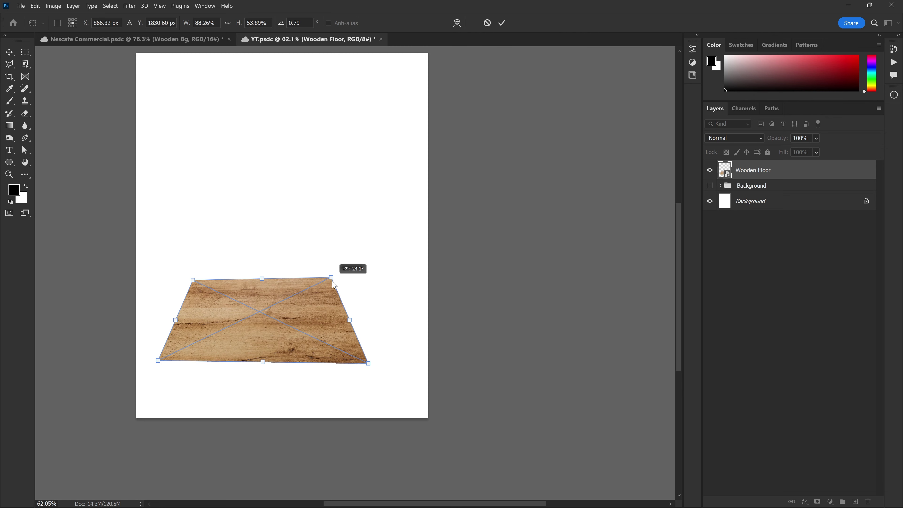
left_click_drag(368, 363, 463, 363)
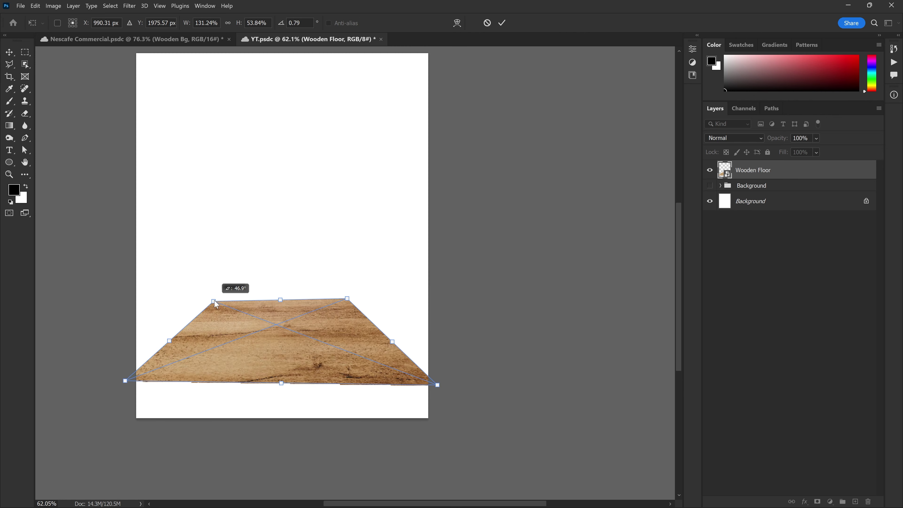
mouse_move(257, 371)
left_mouse_down()
mouse_move(215, 372)
mouse_move(177, 353)
left_mouse_up()
key("Return")
Step: Refine the tabletop perspective by pulling the far corners inward
key("ctrl+t")
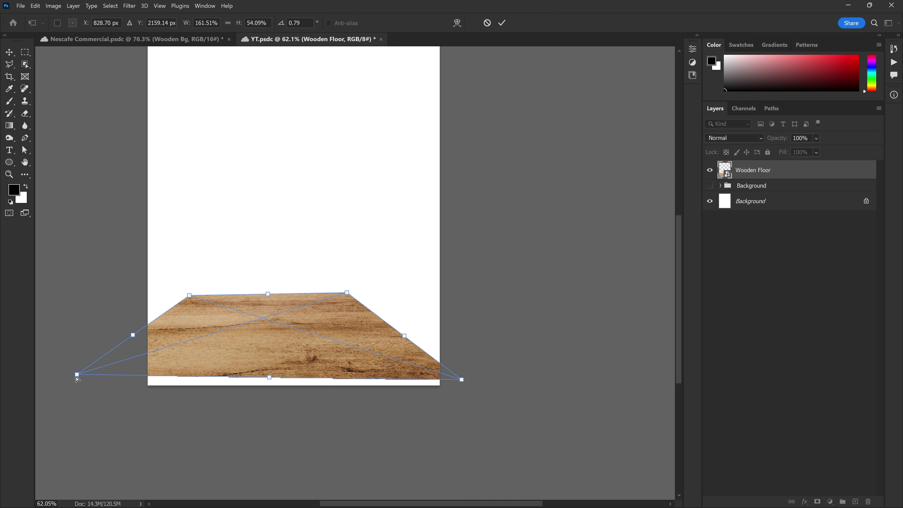
left_click_drag(133, 347, 152, 302)
left_click_drag(347, 302, 339, 299)
left_click_drag(152, 302, 154, 305)
left_click_drag(339, 300, 352, 301)
key("Return")
Step: Show the vineyard Background group behind the wooden tabletop
key("ctrl+t")
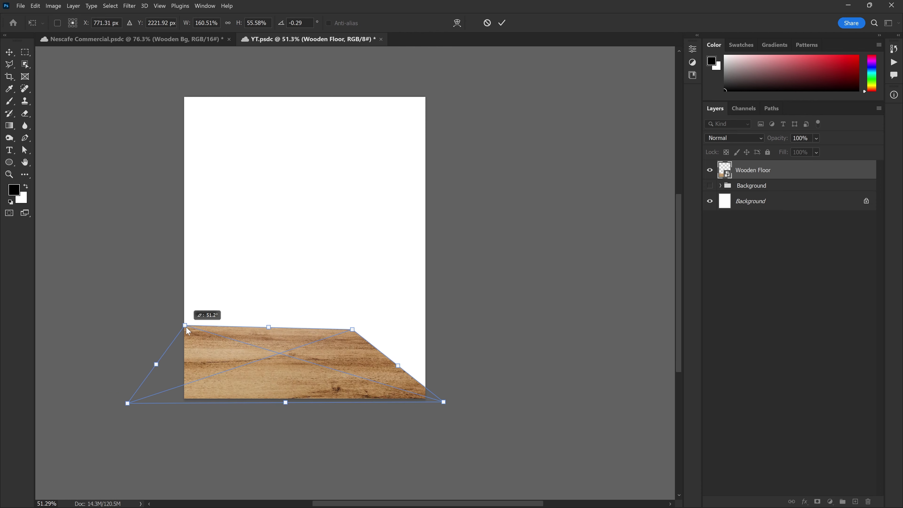
key("Escape")
key("ctrl+Tab")
key("ctrl+Tab")
key("ctrl+t")
key("Escape")
left_click(709, 187)
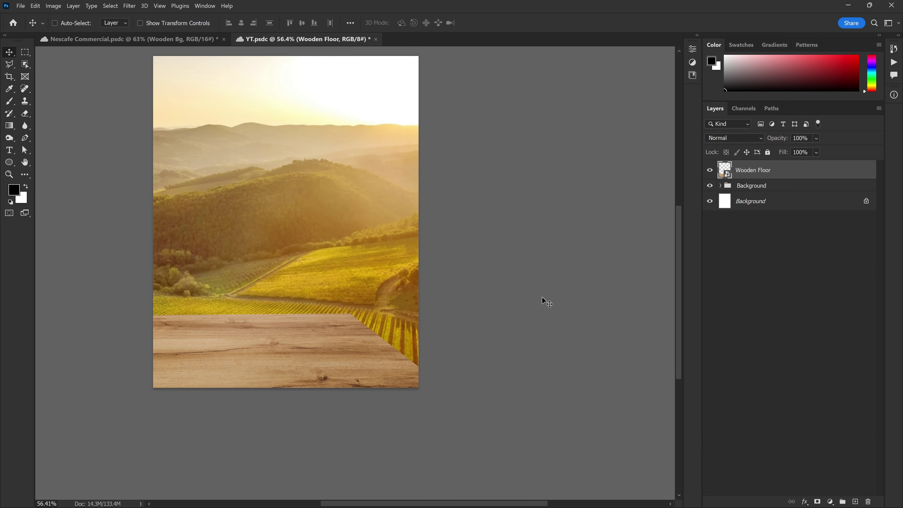
Step: Move the wooden floor to the poster's bottom edge and adjust its perspective corners
scroll(428, 302, "up", 1)
left_click_drag(301, 352, 309, 374)
key("ctrl+t")
left_click_drag(251, 322, 246, 319)
left_click_drag(354, 316, 346, 315)
left_click_drag(138, 316, 139, 322)
key("Return")
scroll(323, 298, "up", 1)
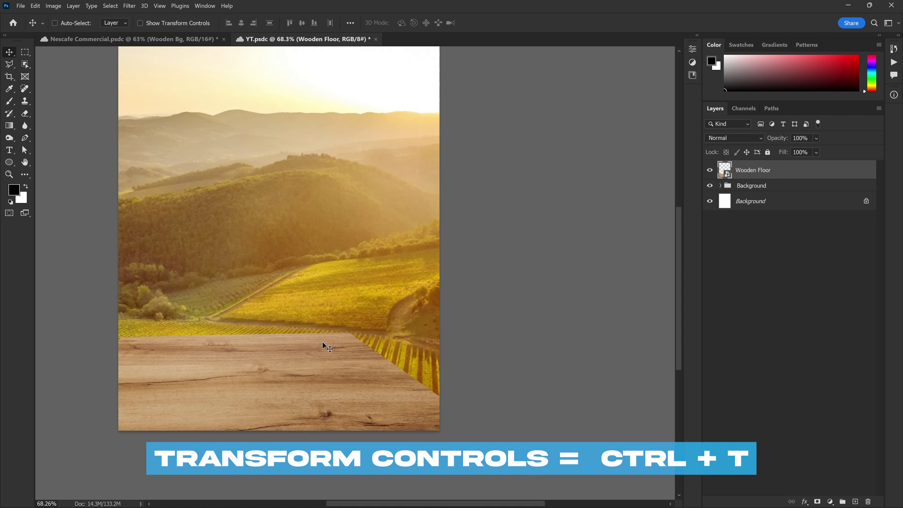
scroll(347, 370, "down", 1)
Step: Flip the wooden floor horizontally and shift it left into place
key("ctrl+t")
right_click(344, 370)
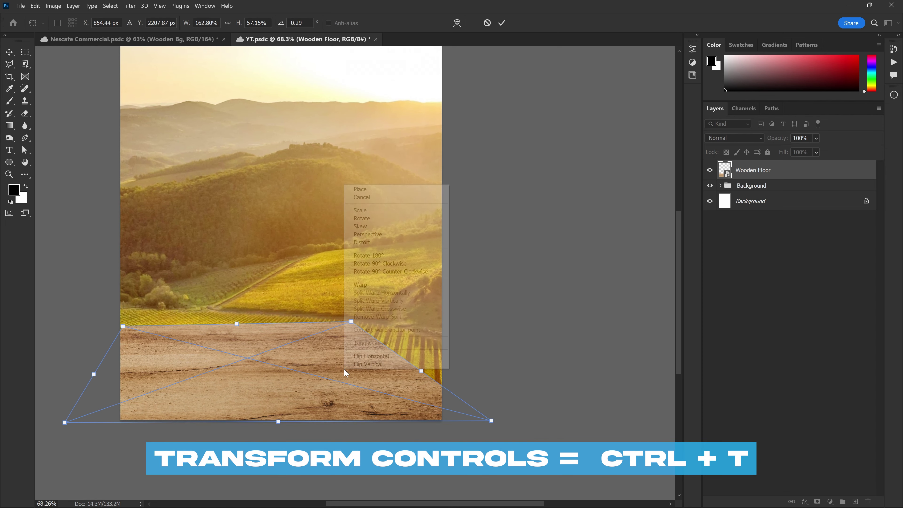
left_click(389, 356)
left_click_drag(385, 365, 322, 362)
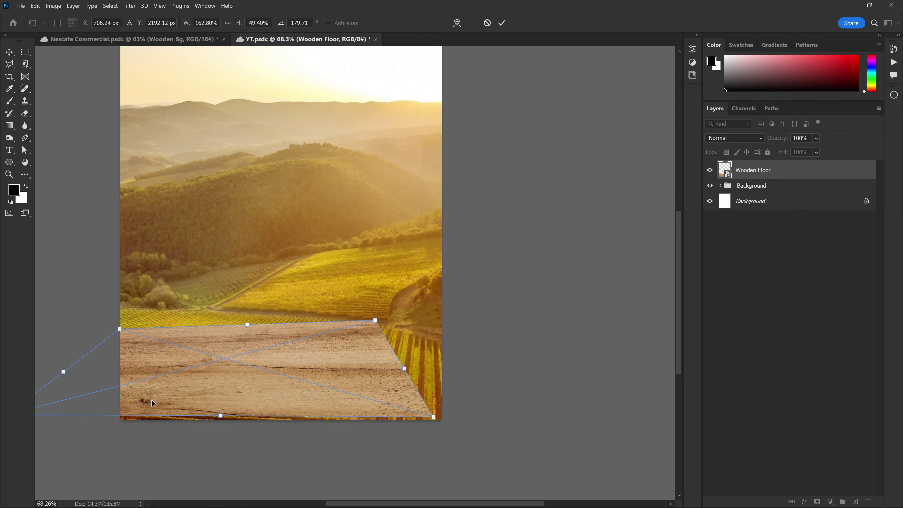
scroll(323, 363, "left", 2)
key("Return")
Step: Save the documents with Ctrl+S and select the Background group
scroll(355, 351, "up", 2, "alt")
key("ctrl+s")
scroll(355, 352, "down", 2, "alt")
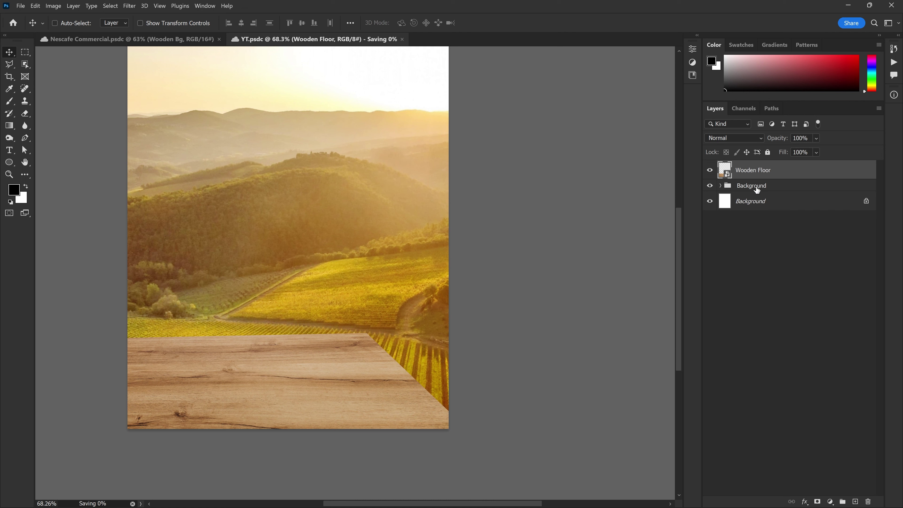
left_click(722, 188)
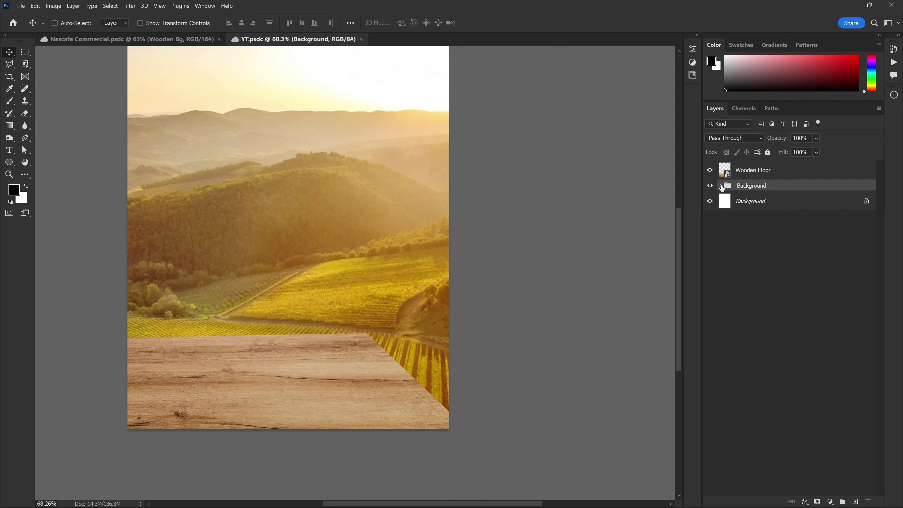
Step: Add a new layer named Drop Shadow above Curves 1 in the Background group
left_click(721, 186)
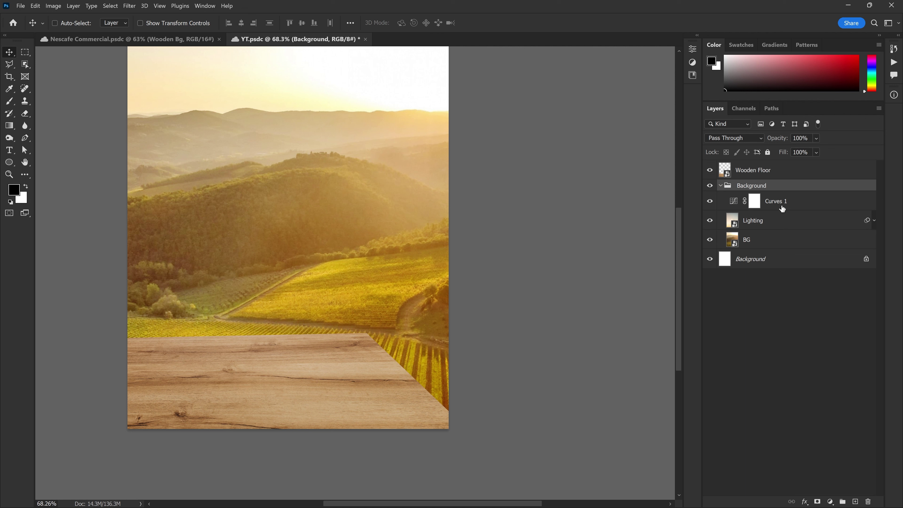
left_click(792, 205)
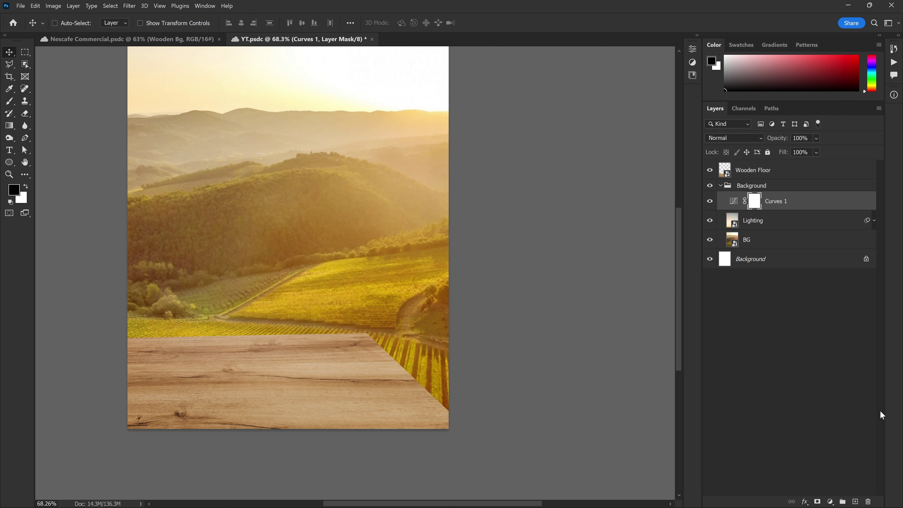
left_click(855, 503)
double_click(755, 201)
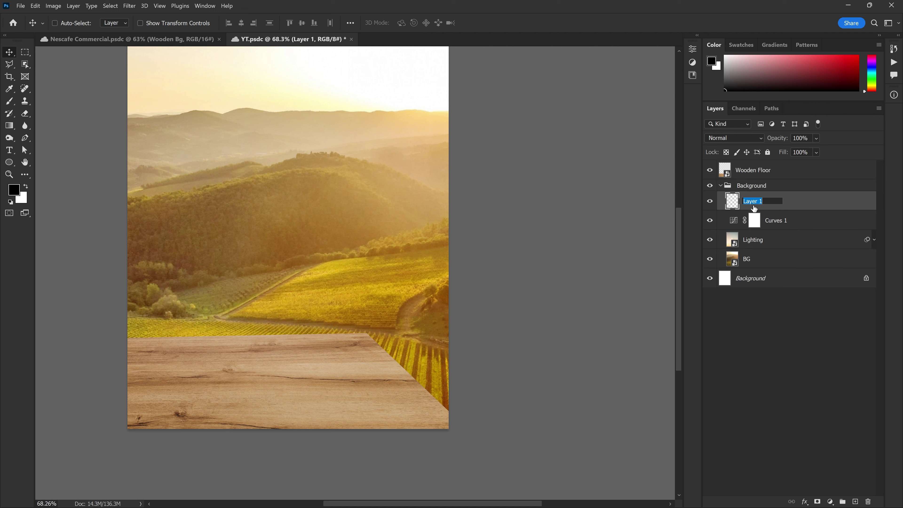
type("Drop Shadow")
key("Return")
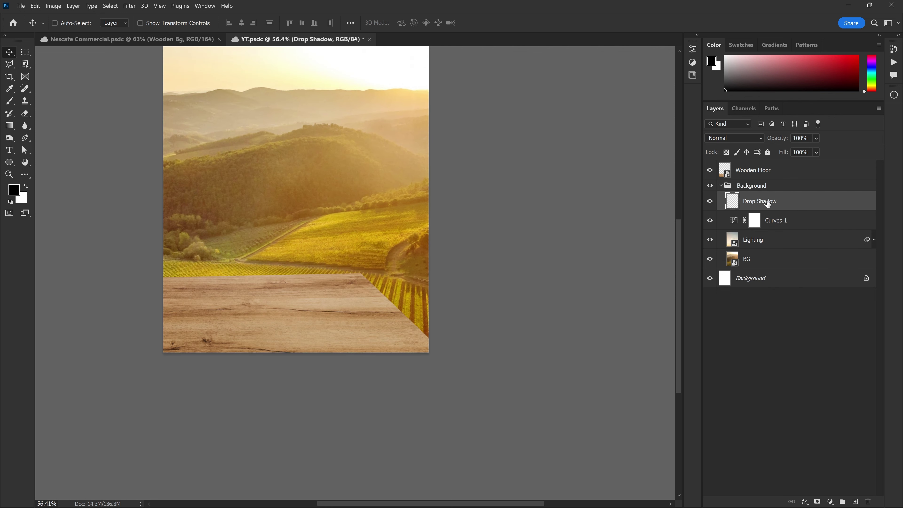
Step: Brush soft black shadow onto the vineyard just above the tabletop's back edge
key("b")
scroll(344, 288, "up", 1)
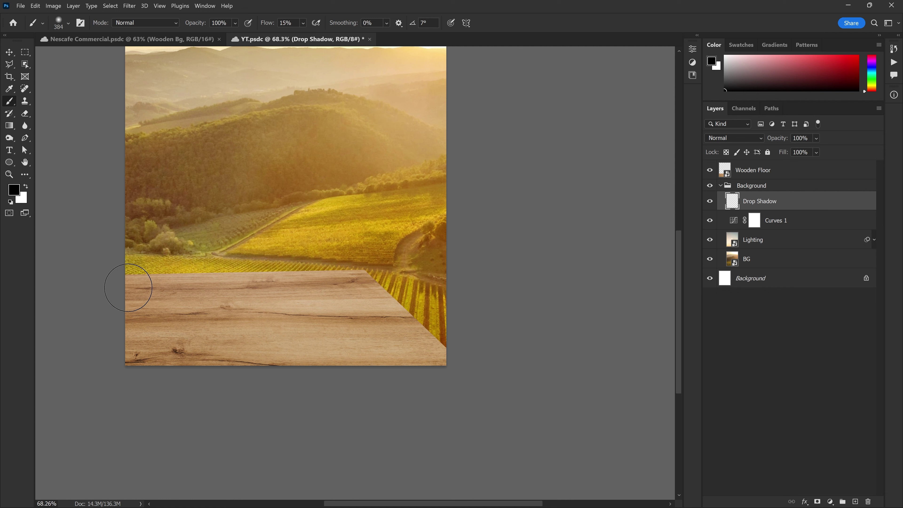
left_click_drag(260, 286, 407, 289)
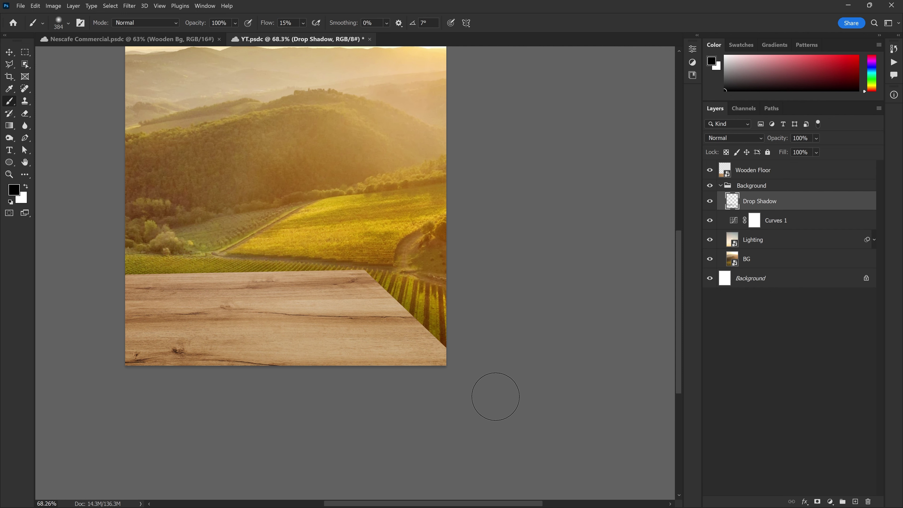
scroll(473, 363, "down", 2)
key("v")
scroll(423, 312, "up", 3)
Step: Free-transform the Wooden Floor layer, dragging its right-middle handle outward to widen the tabletop
right_click(316, 321)
left_click(336, 324)
key("ctrl+t")
left_click_drag(400, 312, 417, 314)
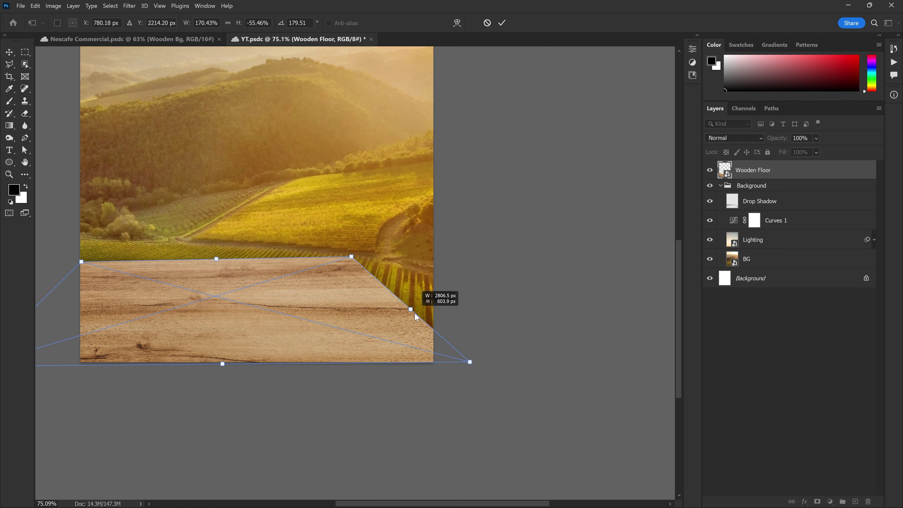
key("Return")
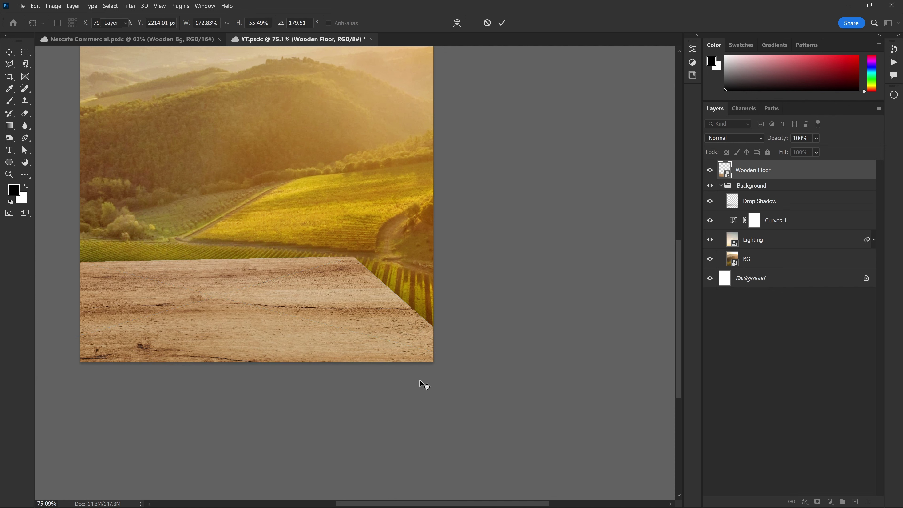
scroll(421, 383, "down", 1)
scroll(436, 351, "right", 1)
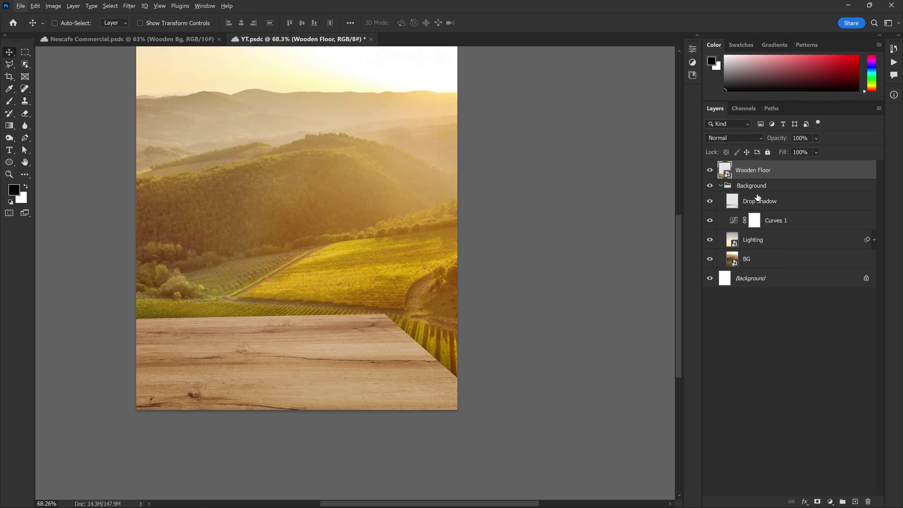
scroll(504, 285, "down", 2)
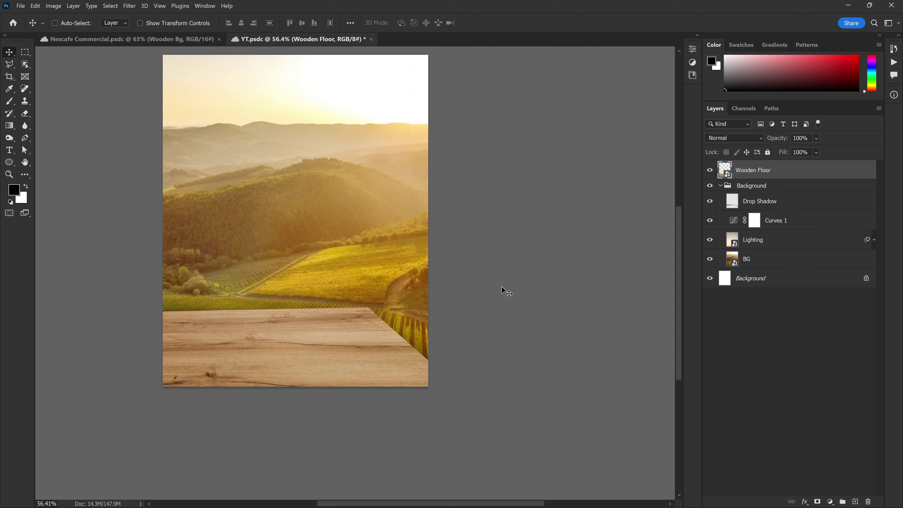
scroll(371, 279, "up", 2)
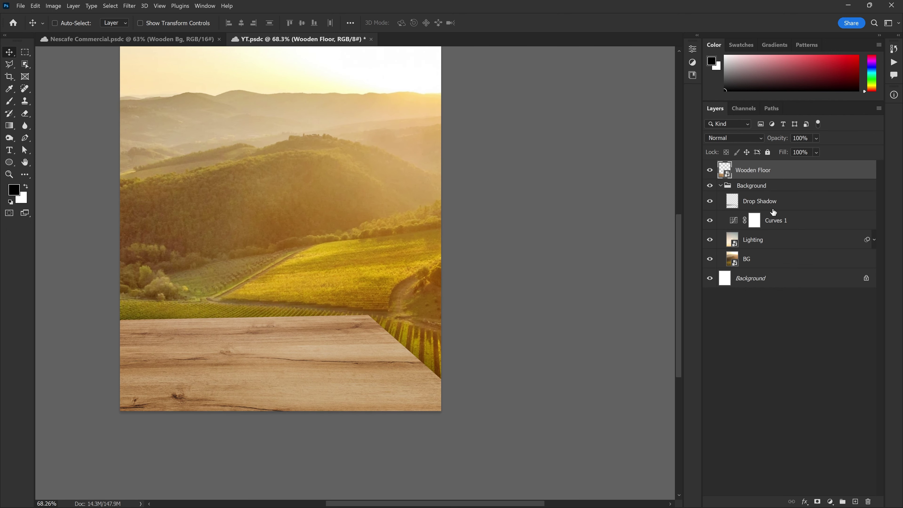
left_click(192, 39)
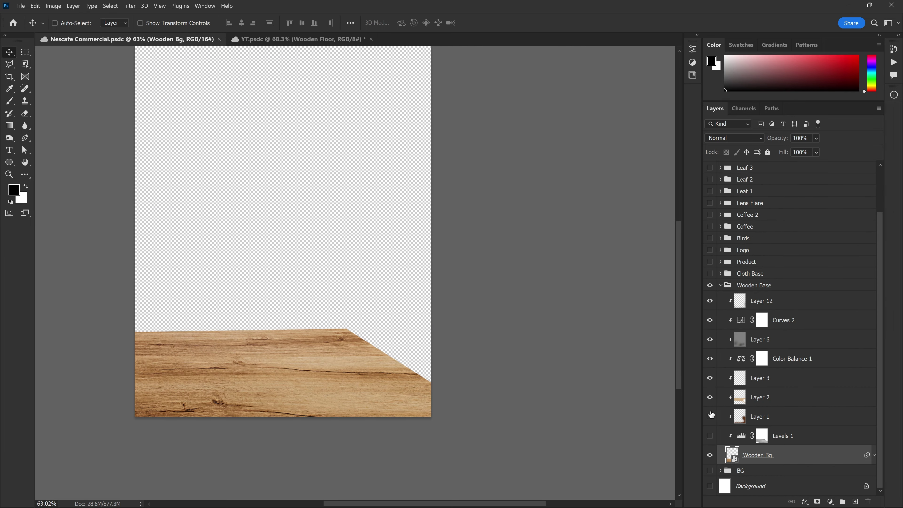
Step: In Nescafe Commercial, hide Layer 12 and most Wooden Base adjustments, showing Levels 1
left_click_drag(711, 402, 717, 440)
left_click(710, 301)
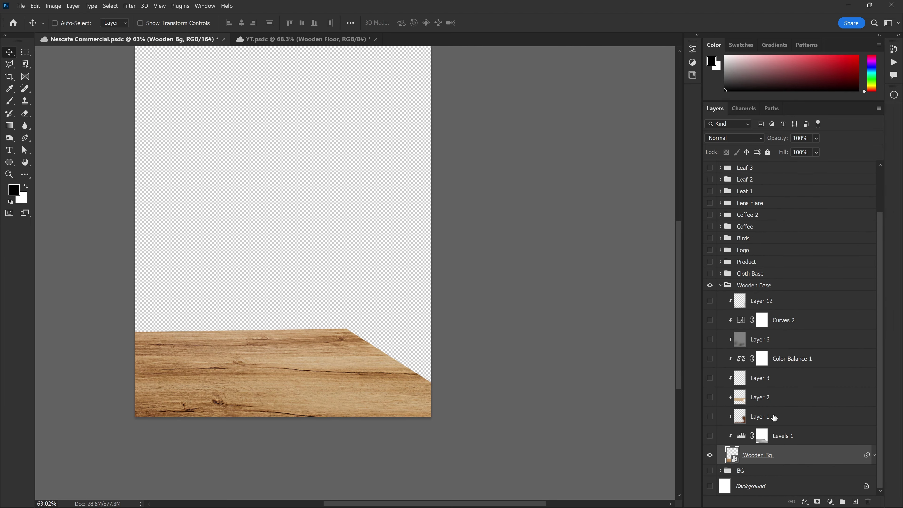
left_click(775, 416)
left_click(782, 435)
left_click(710, 436)
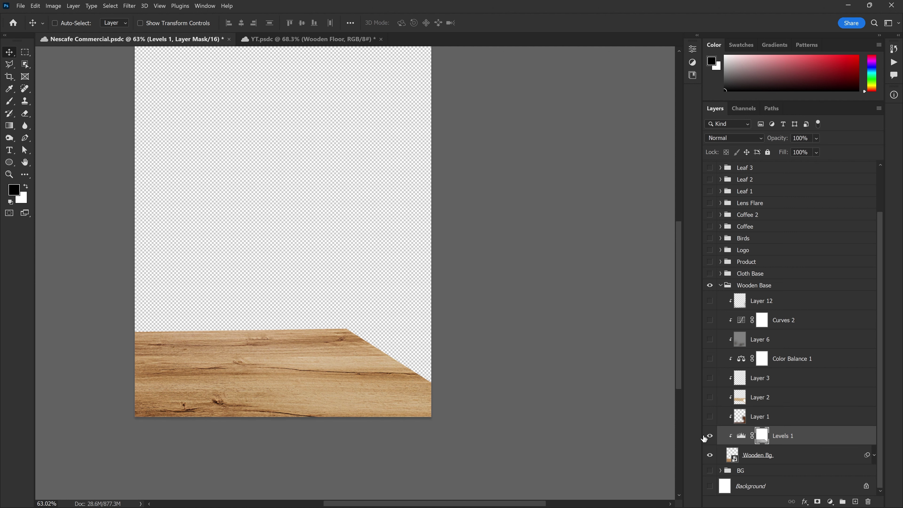
Step: Back in YT.psdc, nudge the Wooden Floor's top-right corner with Free Transform
left_click(323, 39)
scroll(369, 248, "down", 2)
scroll(333, 276, "down", 2, "alt")
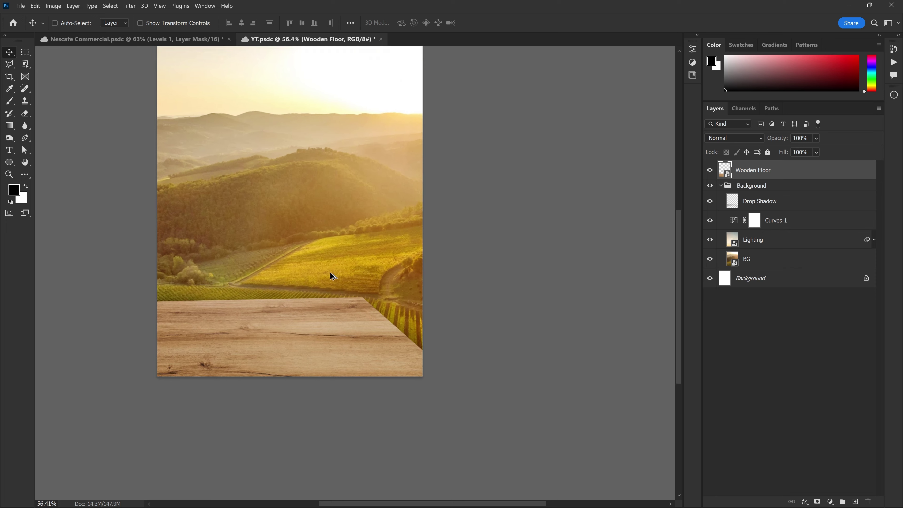
scroll(364, 265, "up", 3, "alt")
right_click(374, 320)
left_click(375, 322)
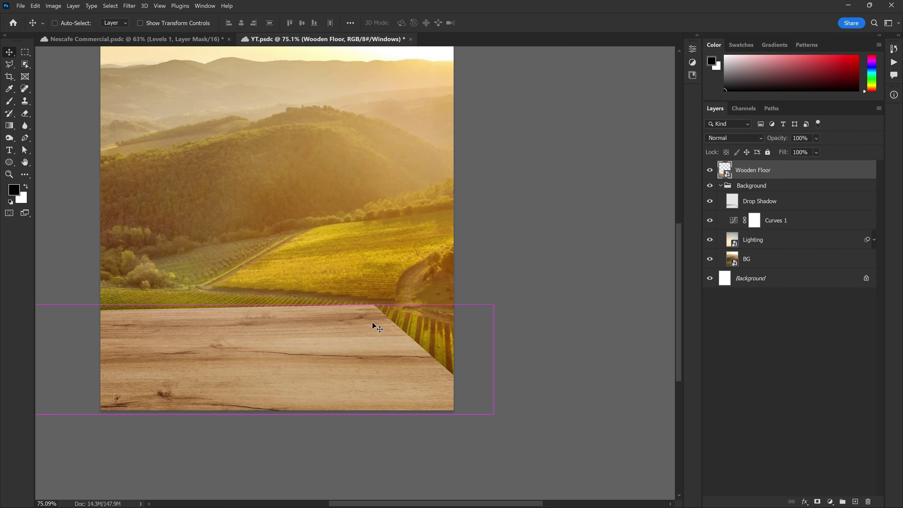
key("ctrl+t")
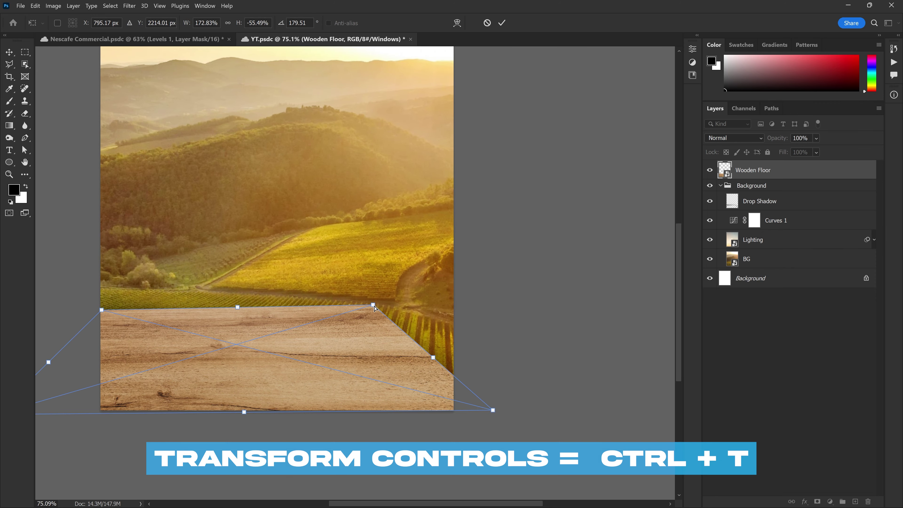
left_click_drag(373, 305, 374, 308)
key("Return")
scroll(360, 304, "down", 1, "alt")
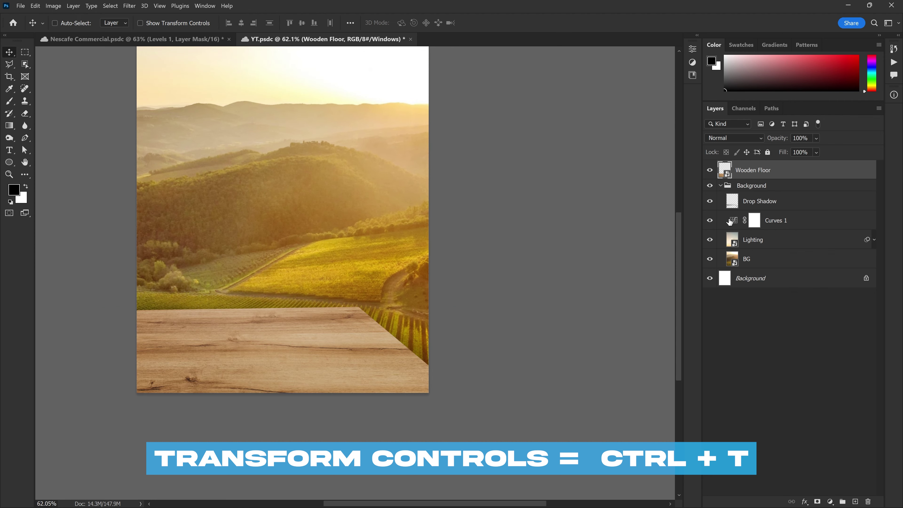
scroll(384, 313, "up", 1)
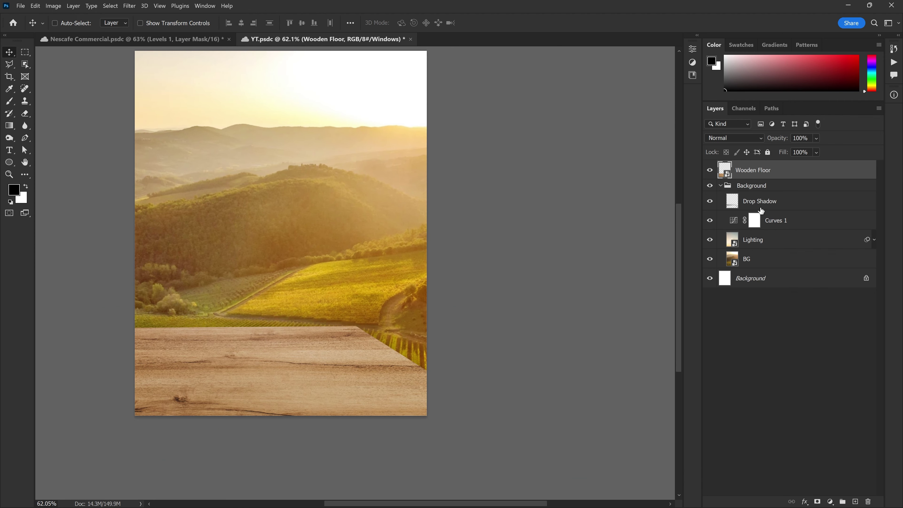
Step: Paint more soft shadow on the Drop Shadow layer along the tabletop's back edge
left_click(732, 208)
key("b")
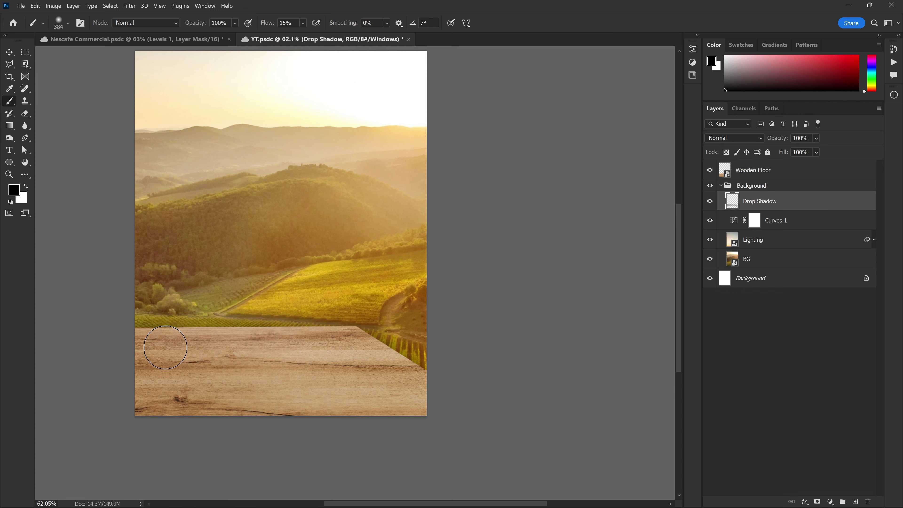
key("v")
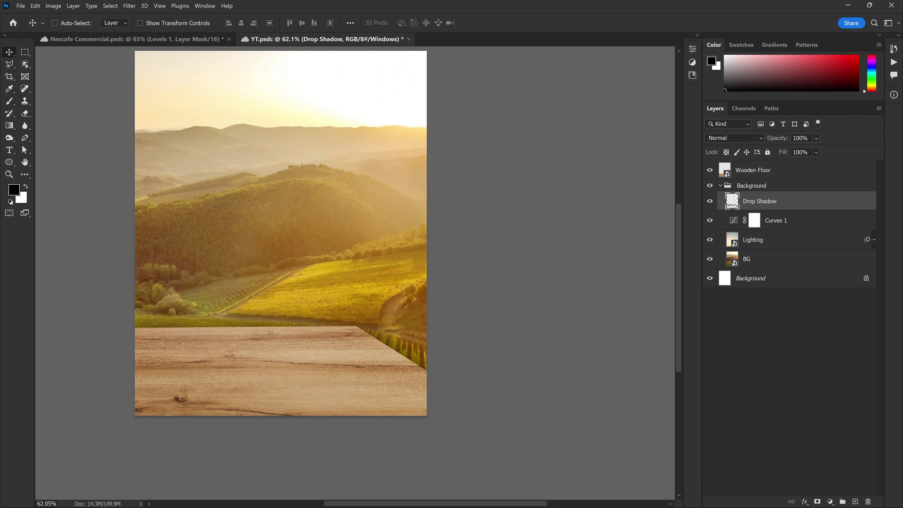
Step: Set the Drop Shadow layer's opacity to 80%
type("80")
key("Return")
mouse_move(322, 359)
left_mouse_down()
mouse_move(440, 323)
mouse_move(441, 339)
left_mouse_up()
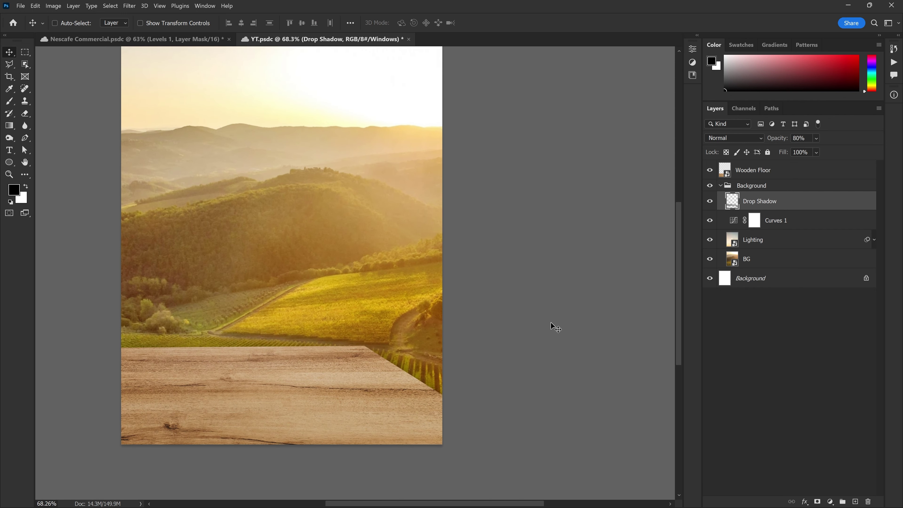
left_click_drag(548, 320, 536, 319)
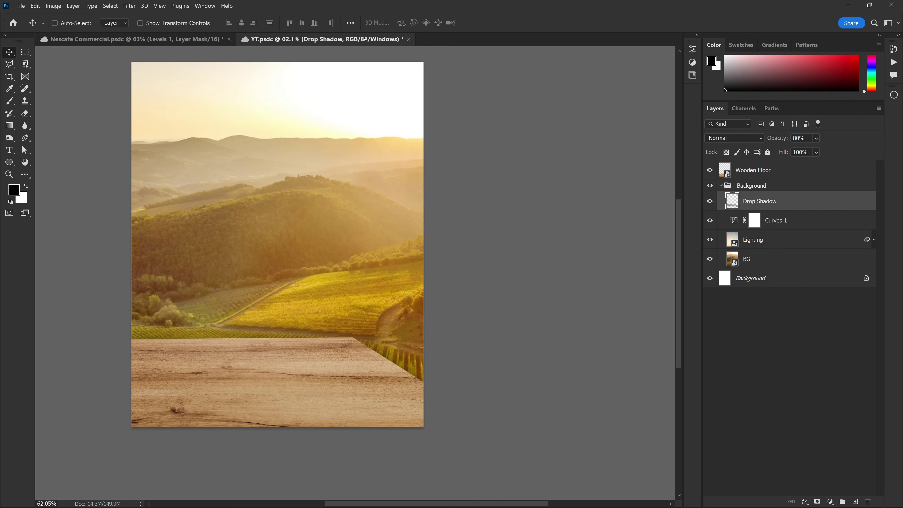
left_click(767, 174)
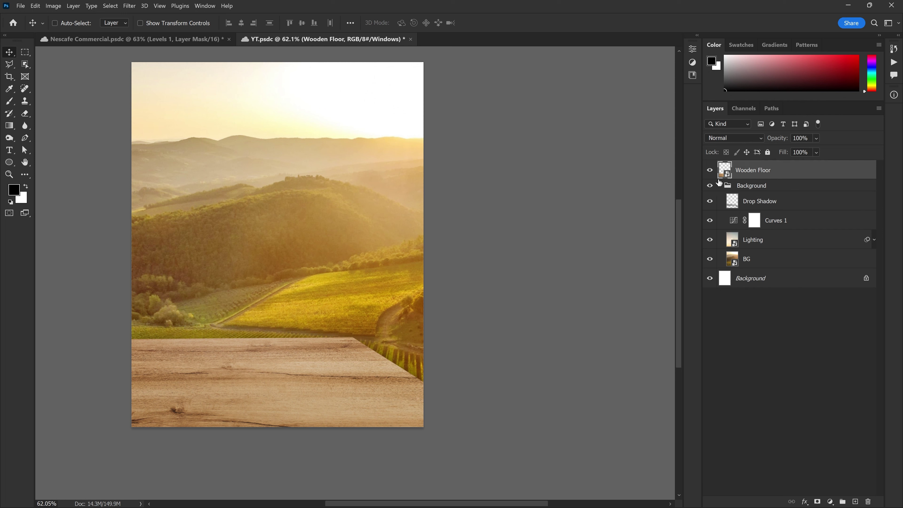
Step: Hide the layers below Wooden Floor and load a luminosity selection from the Blue channel
left_click_drag(716, 248, 725, 307)
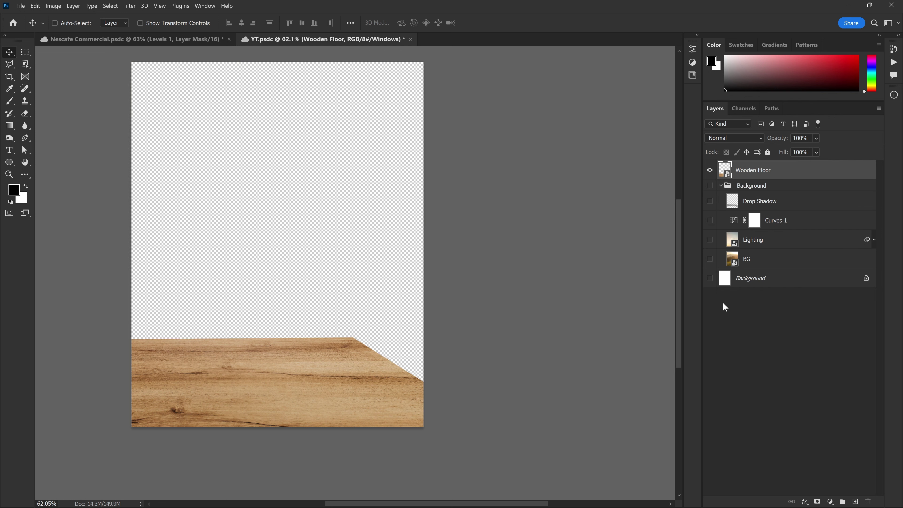
left_click(742, 111)
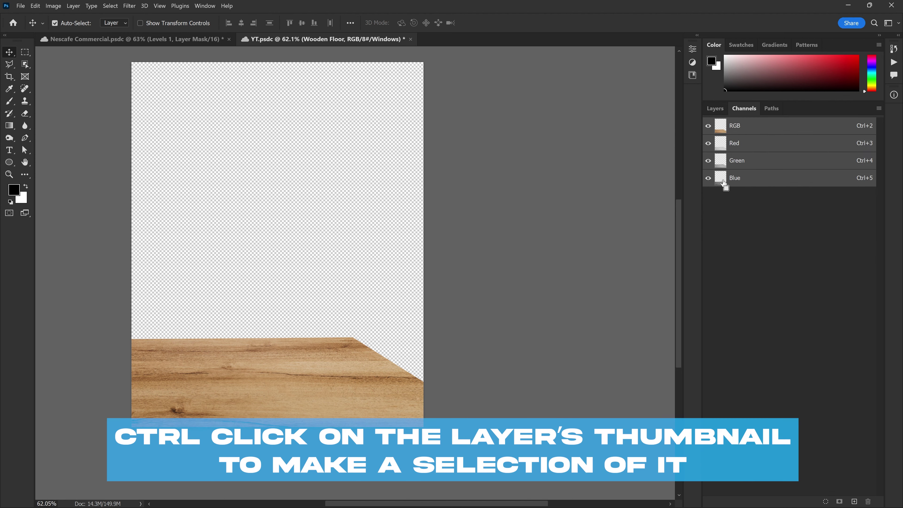
left_click(721, 183, "ctrl")
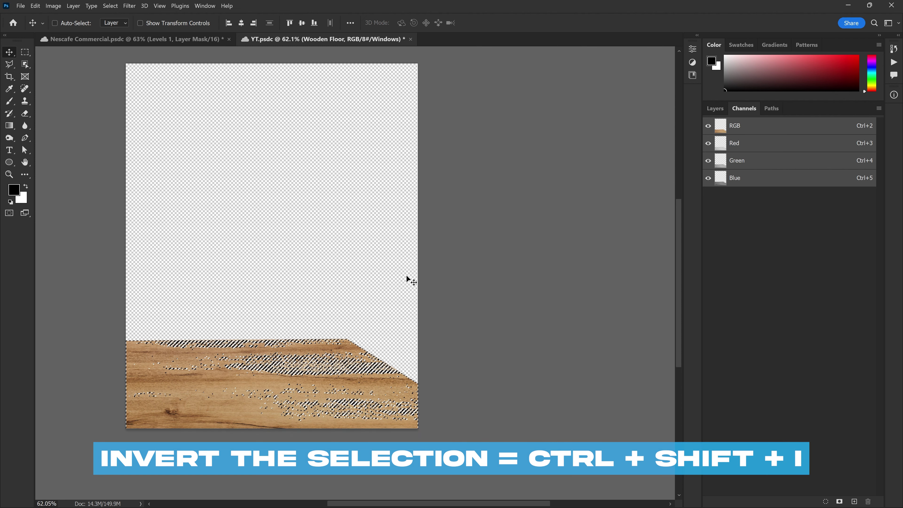
scroll(314, 322, "up", 3)
scroll(313, 322, "down", 1)
scroll(357, 252, "down", 1)
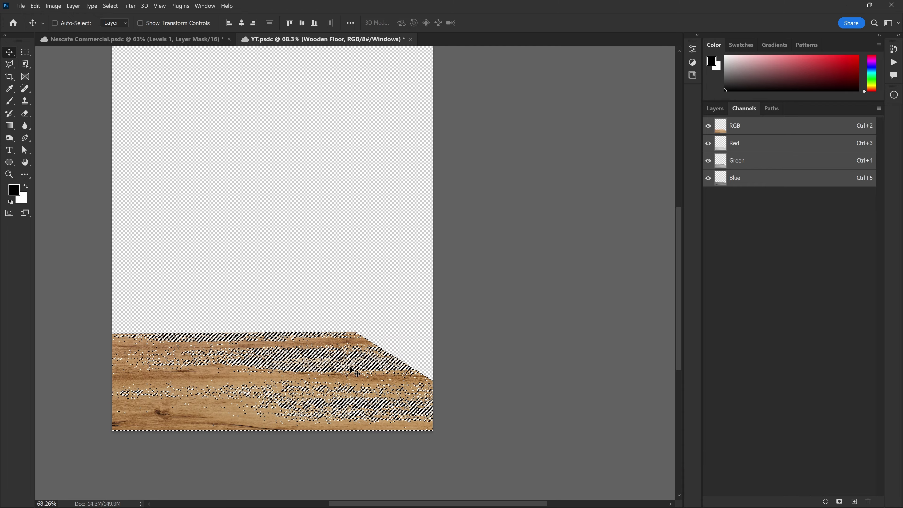
scroll(400, 357, "up", 1)
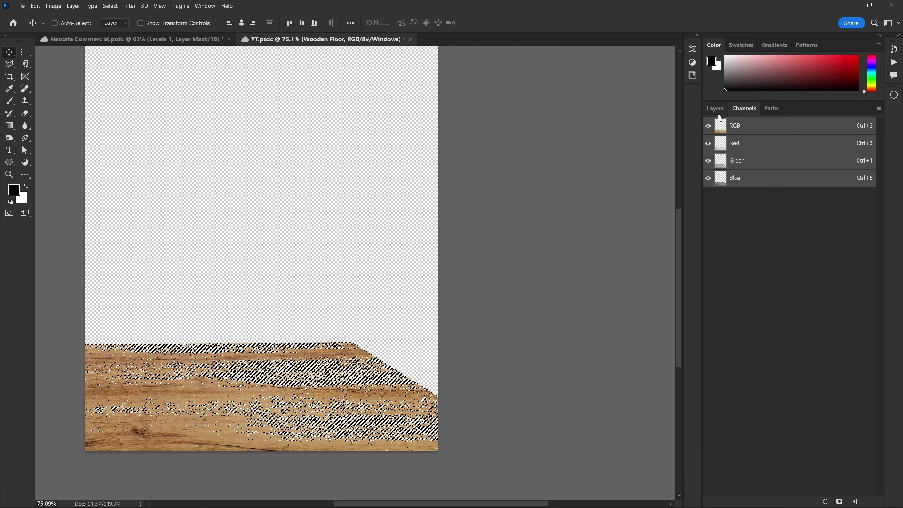
Step: Return to the Layers panel and bring up the adjustment layer types
left_click(715, 108)
scroll(473, 240, "down", 2)
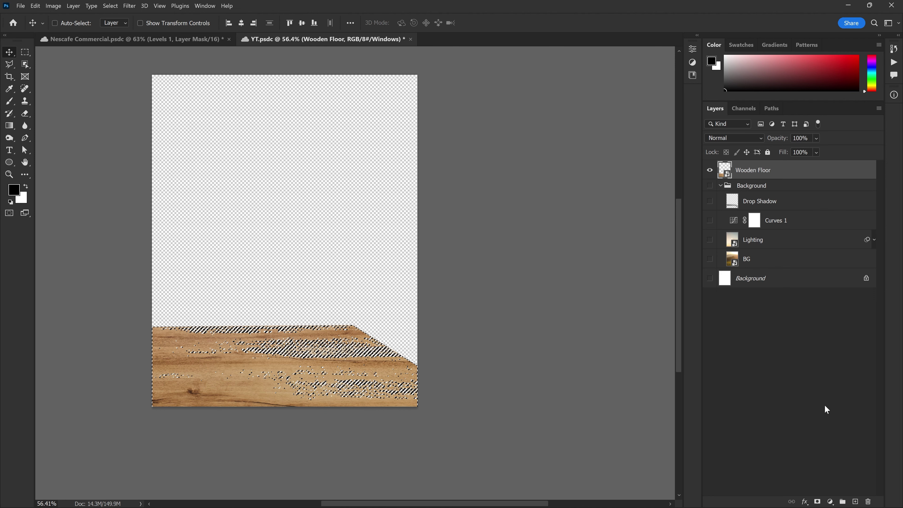
left_click(830, 502)
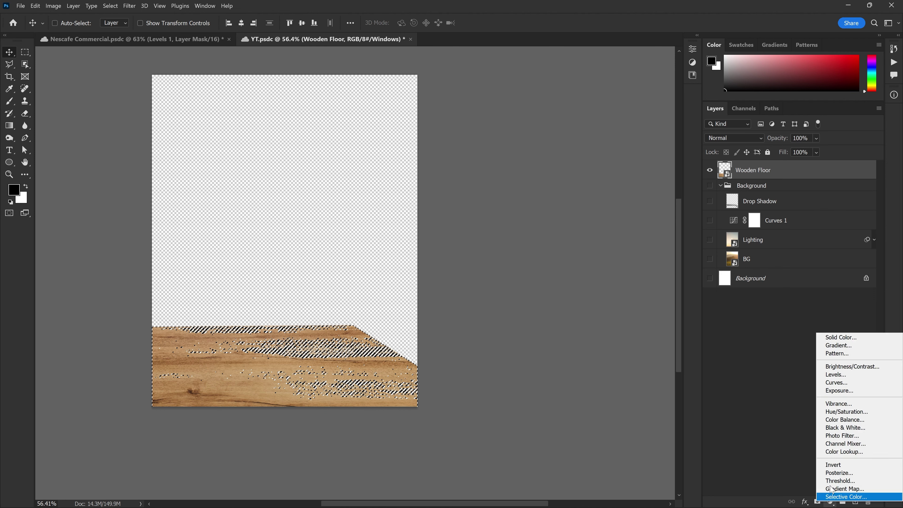
Step: Add a Levels layer from the grain selection, clip it to Wooden Floor, inputs 48 / 0.92 / 253
left_click(836, 374)
scroll(298, 328, "up", 2)
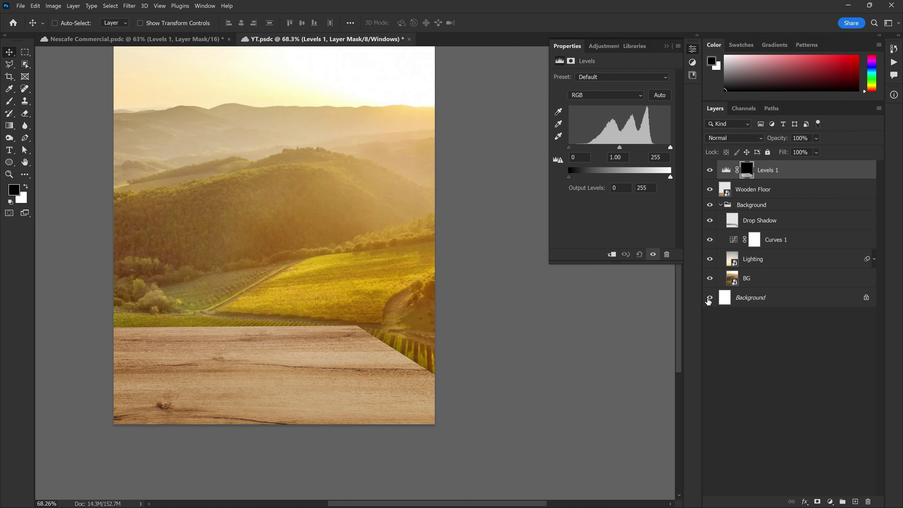
left_click_drag(569, 147, 588, 149)
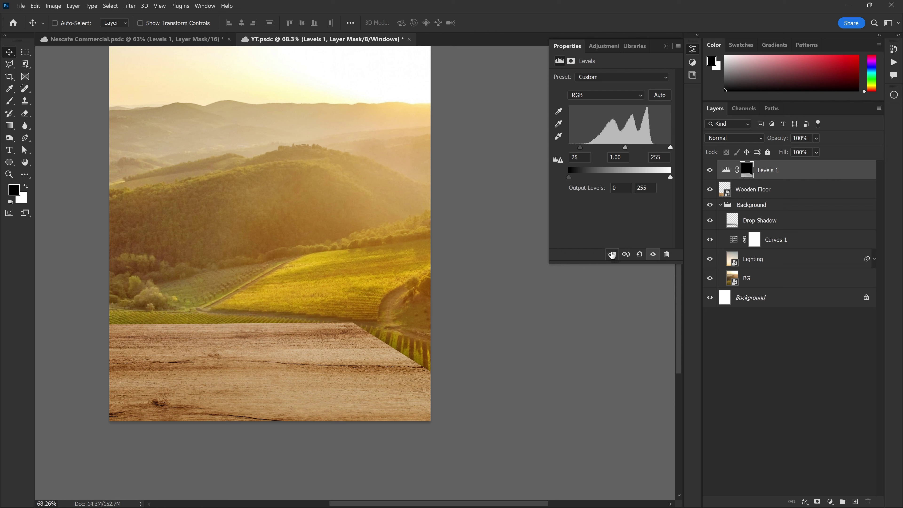
left_click(611, 255)
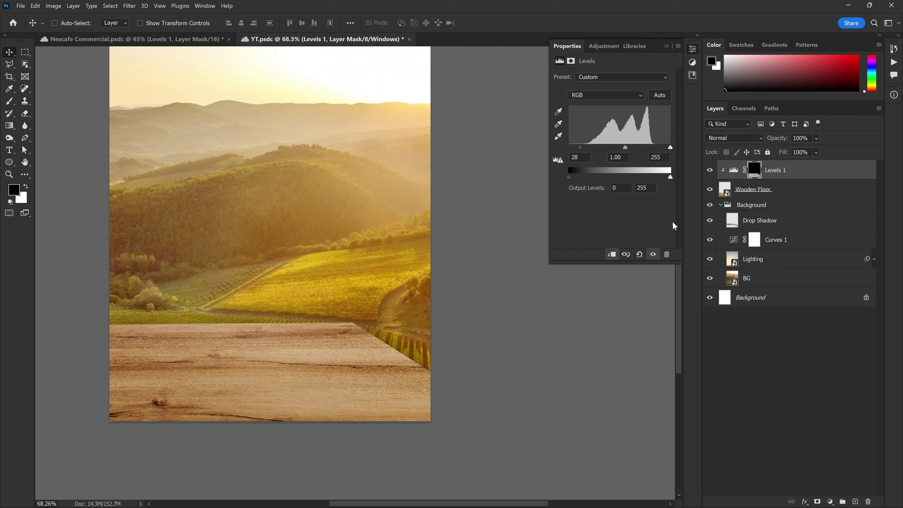
left_click_drag(583, 149, 624, 147)
left_click_drag(629, 150, 631, 150)
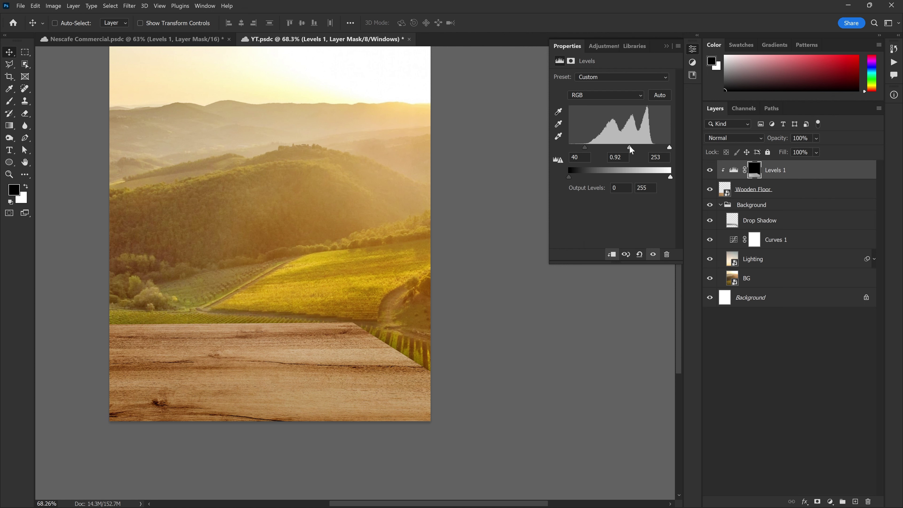
left_click(668, 46)
left_click(709, 169)
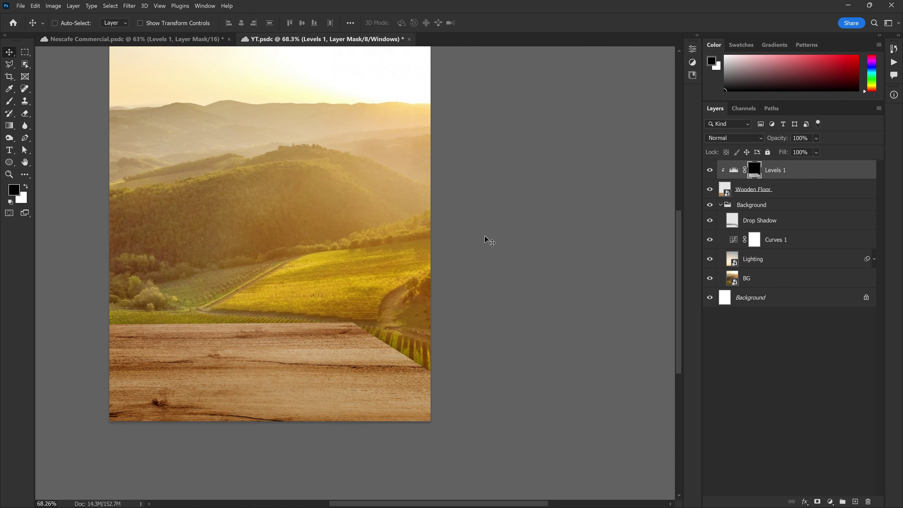
scroll(494, 222, "up", 1)
scroll(508, 226, "down", 2)
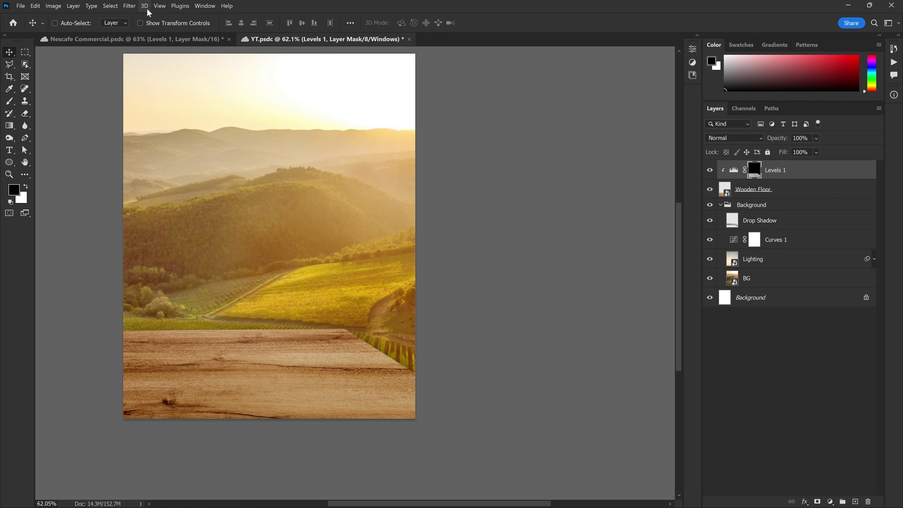
Step: Apply Unsharp Mask to the Levels 1 mask: Amount 94, Radius 12.4 pixels, Threshold 19
left_click(129, 5)
mouse_move(139, 170)
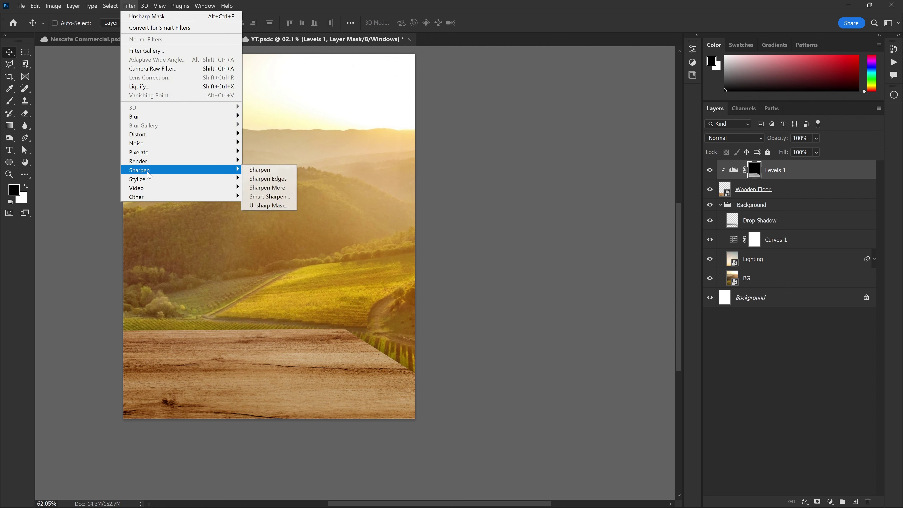
left_click(261, 206)
left_click_drag(256, 301, 235, 284)
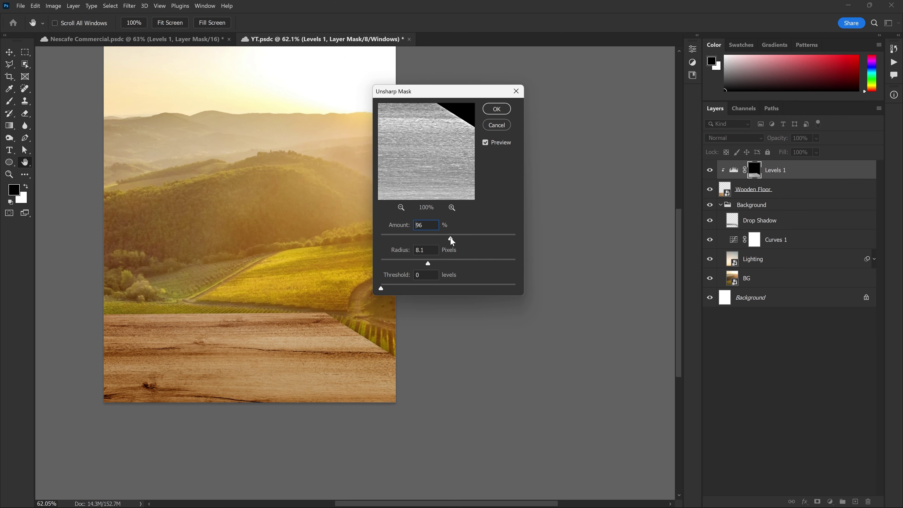
left_click(436, 262)
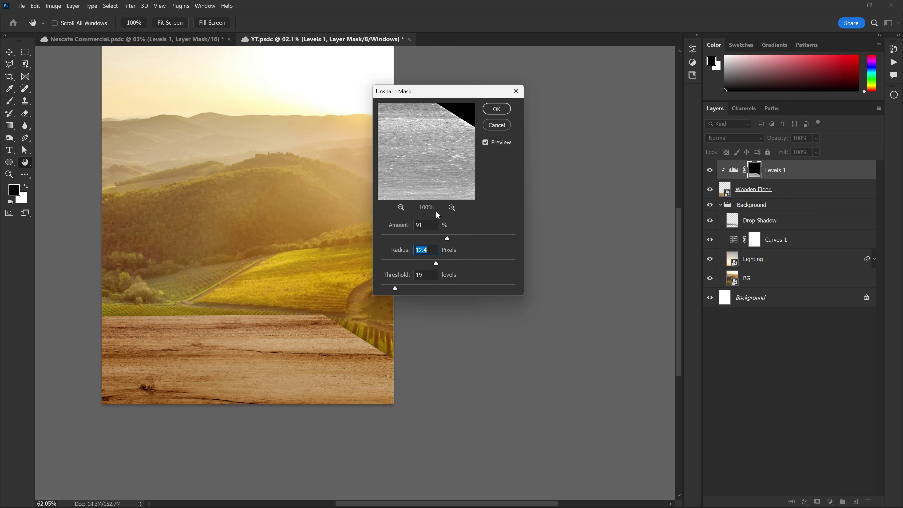
left_click(449, 238)
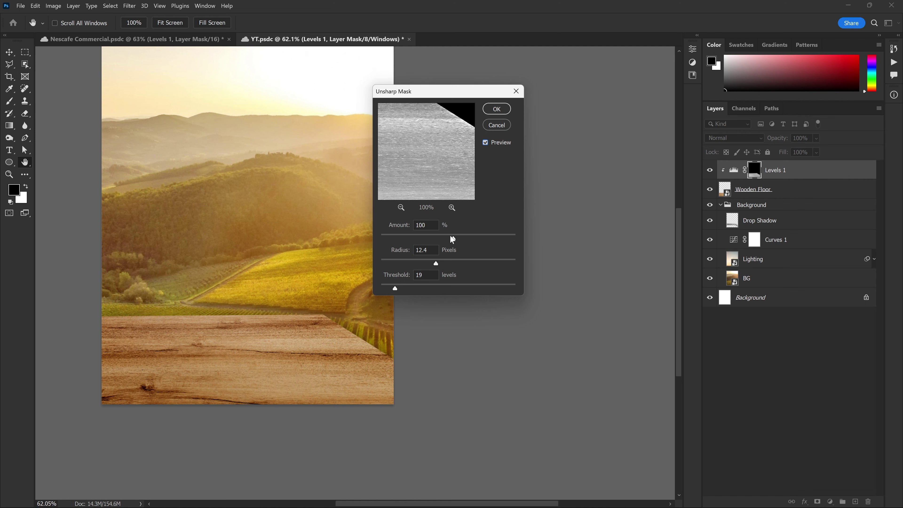
left_click(497, 108)
key("v")
left_click(709, 169)
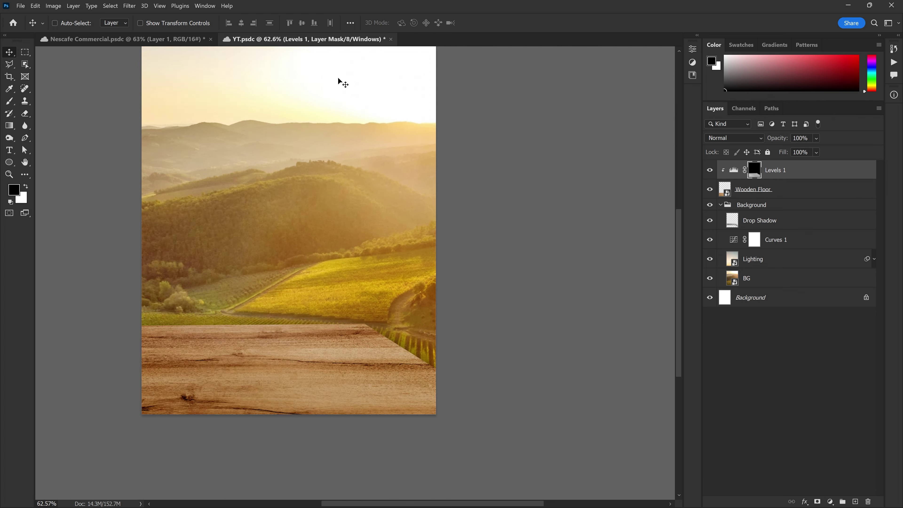
Step: Check Layer 1 in the Nescafe Commercial reference, then add a clipped new layer in YT
left_click(168, 40)
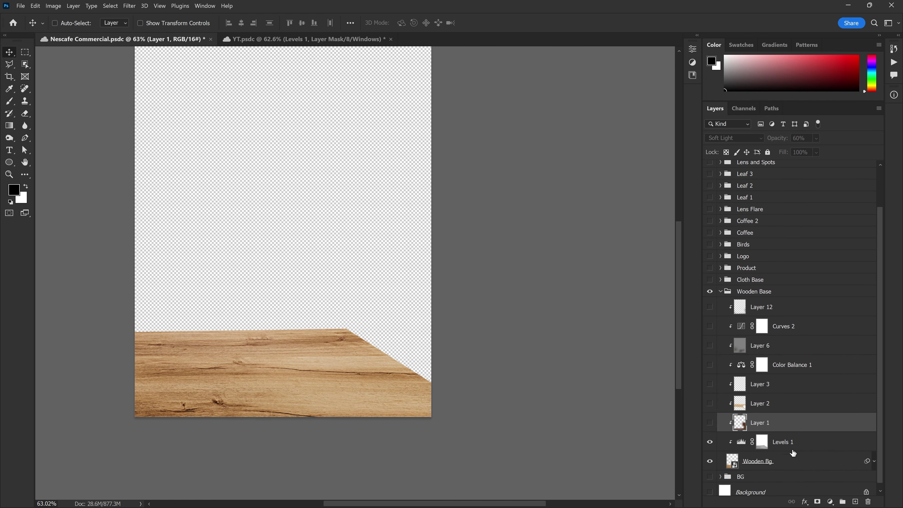
left_click(709, 423)
left_click(709, 422)
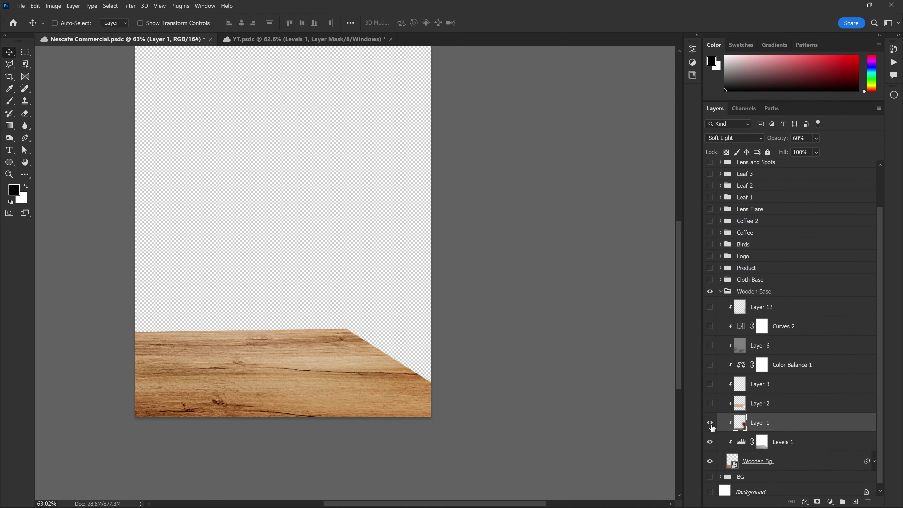
left_click(298, 40)
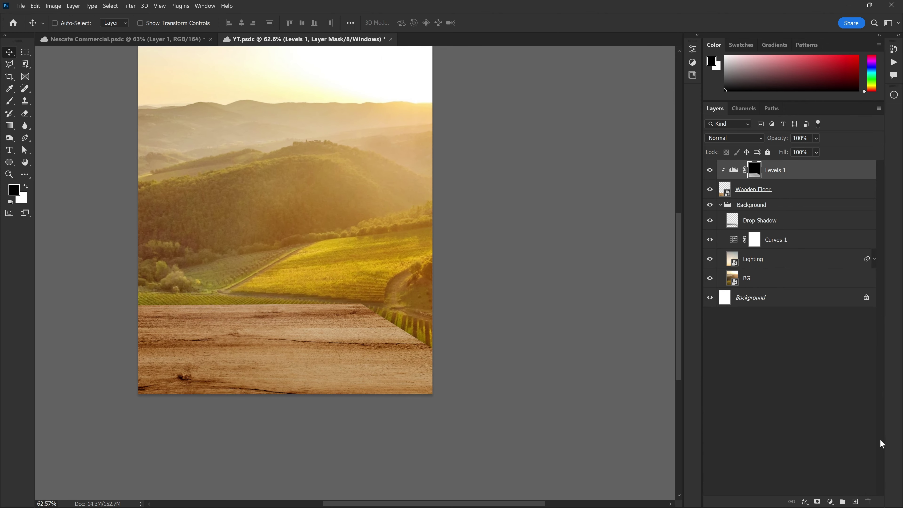
left_click(855, 501)
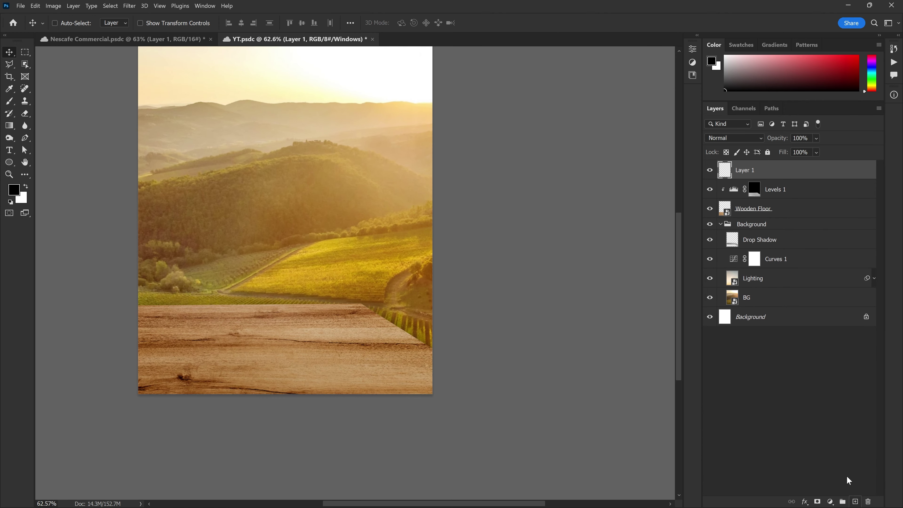
left_click(786, 178, "alt")
scroll(359, 298, "up", 3, "alt")
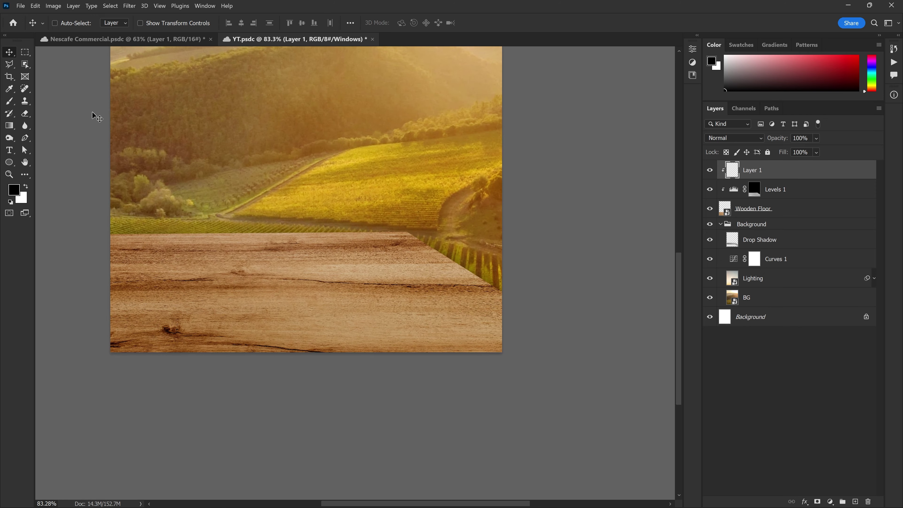
Step: Set the brush colour to a darker wood brown #663e0e with flow 2
left_click(8, 103)
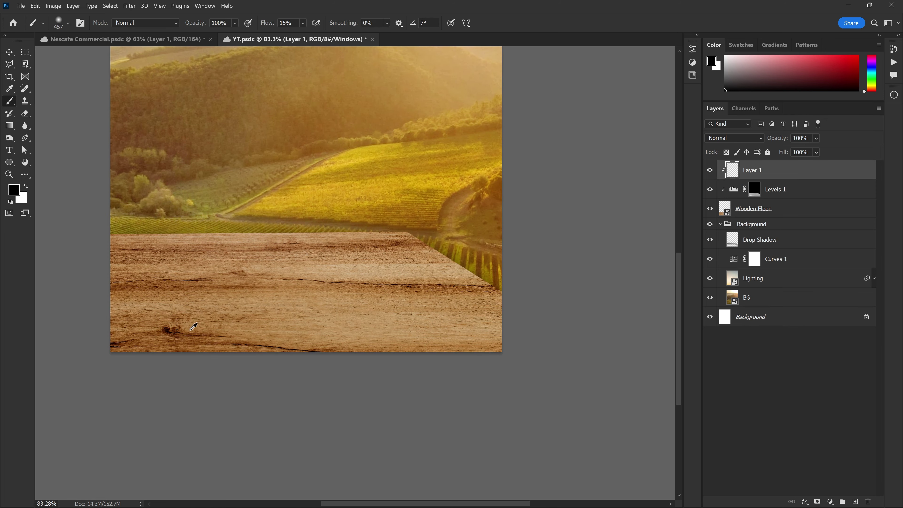
left_click(198, 331, "alt")
key("i")
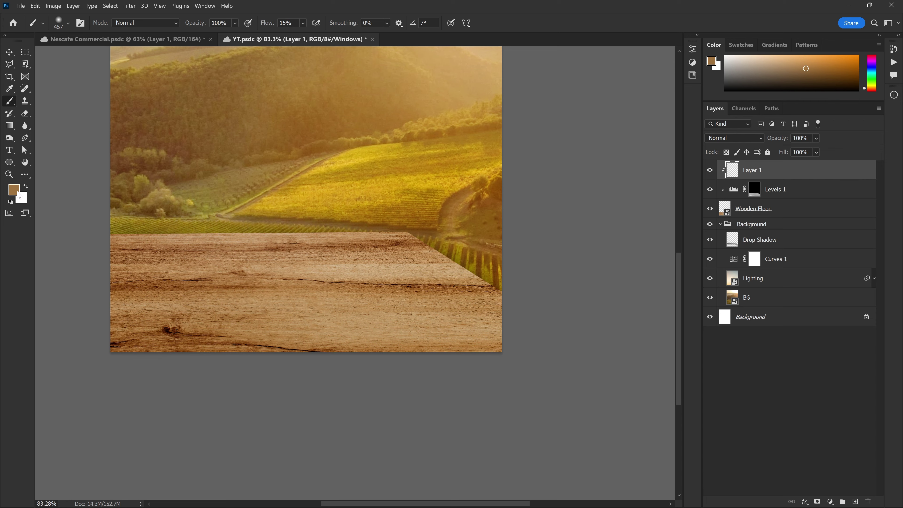
left_click(14, 189)
left_click_drag(467, 100, 485, 112)
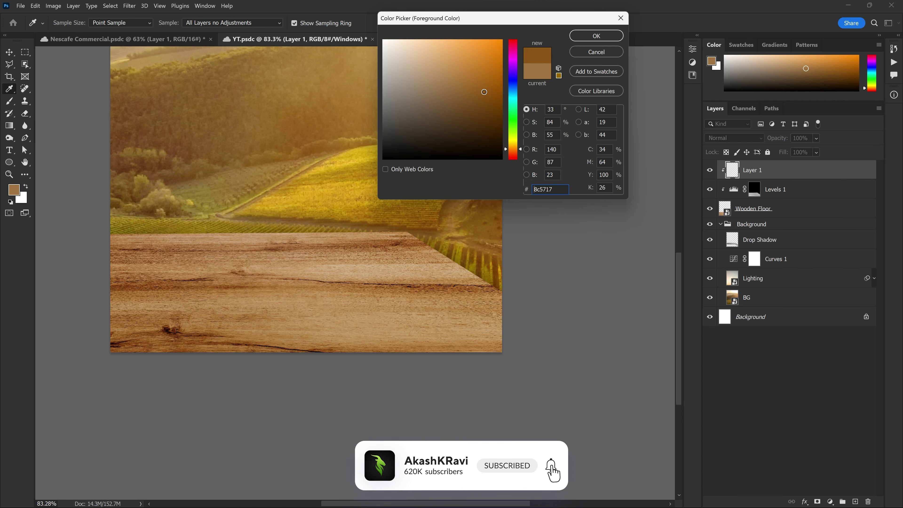
left_click(597, 38)
key("b")
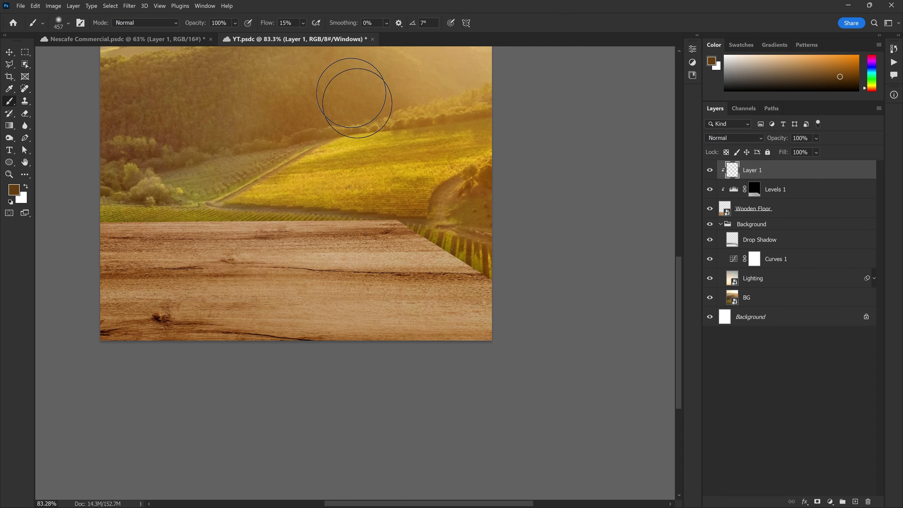
left_click(286, 23)
type("20")
Step: Set Layer 1's blending mode to Soft Light
left_click(769, 142)
left_click(725, 276)
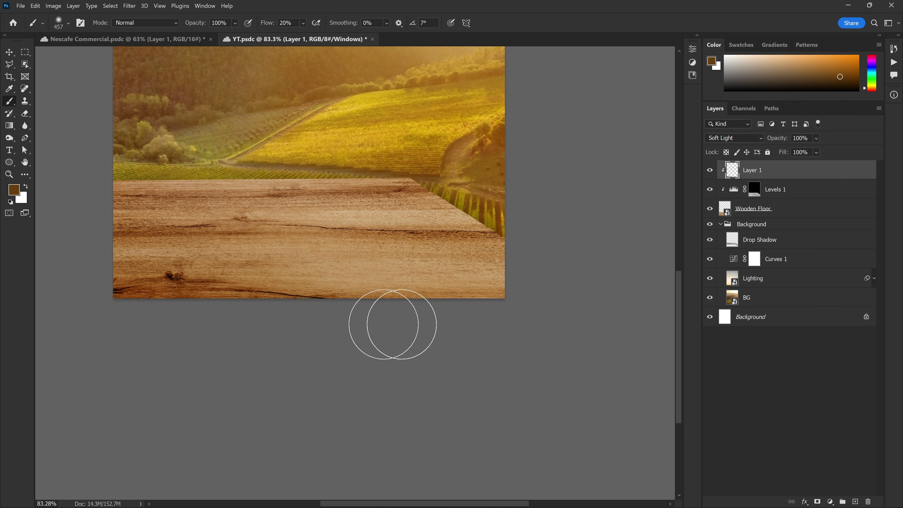
scroll(262, 308, "up", 5)
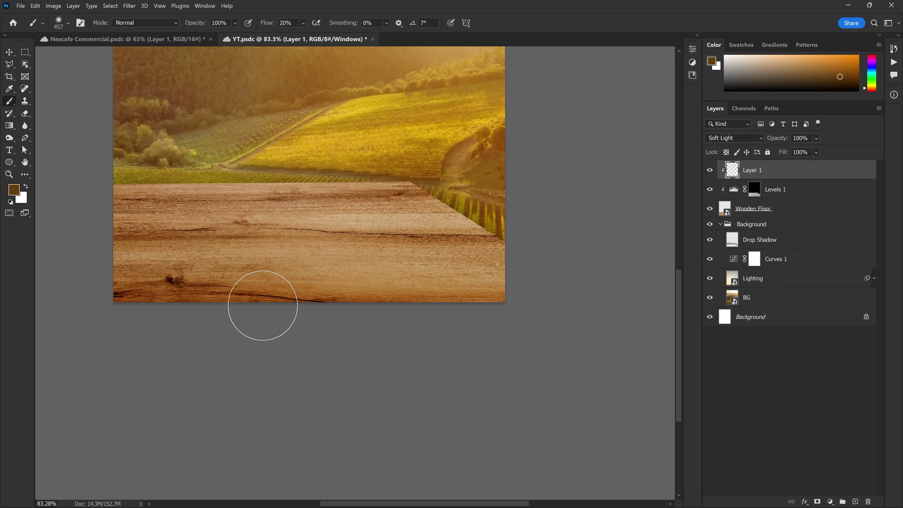
scroll(262, 308, "down", 3, "alt")
key("v")
Step: Reopen Levels 1 and lower its black input to brighten the wood
left_click(732, 209)
scroll(261, 347, "up", 2, "alt")
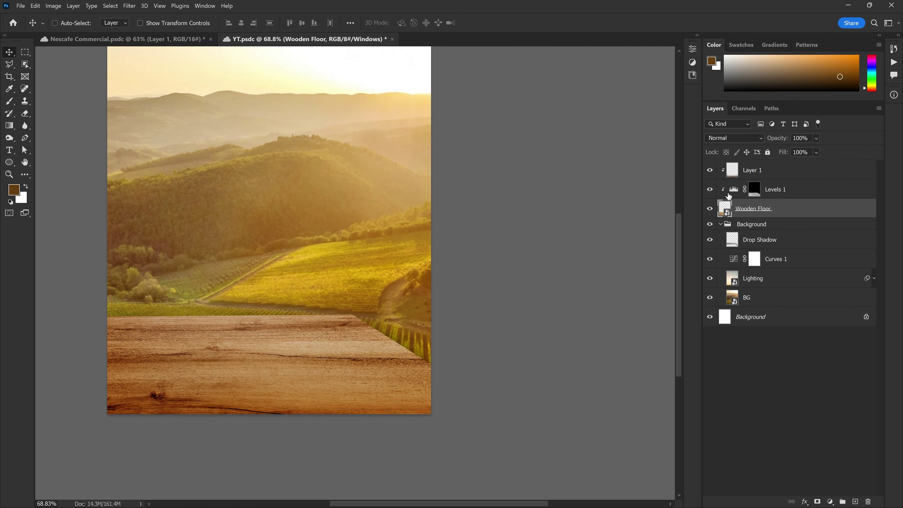
double_click(733, 191)
left_click_drag(598, 149, 580, 150)
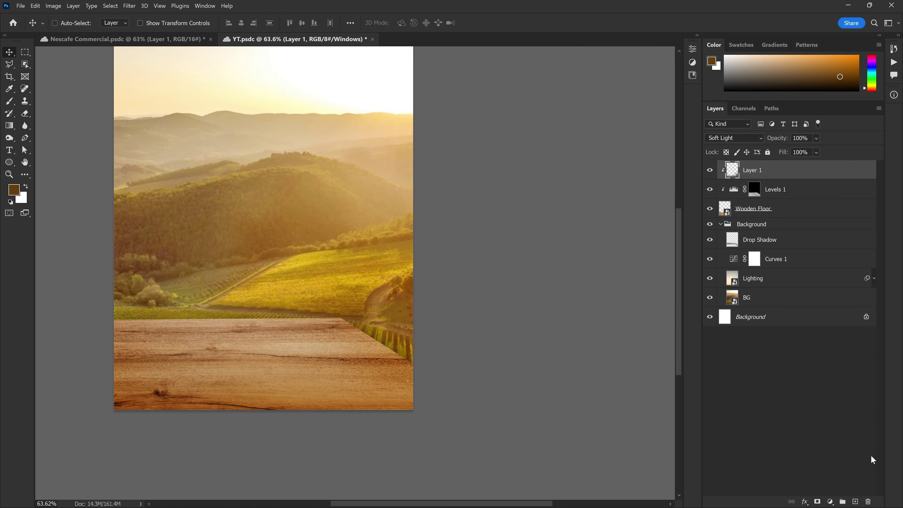
left_click(855, 501)
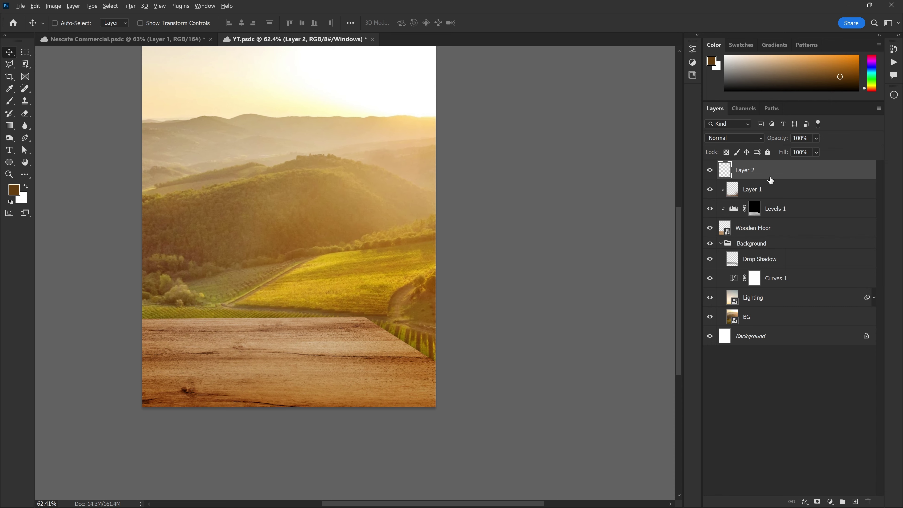
Step: Sample a light tan from the wood with the brush and shrink the brush to 559
left_click_drag(636, 262, 600, 268)
key("alt")
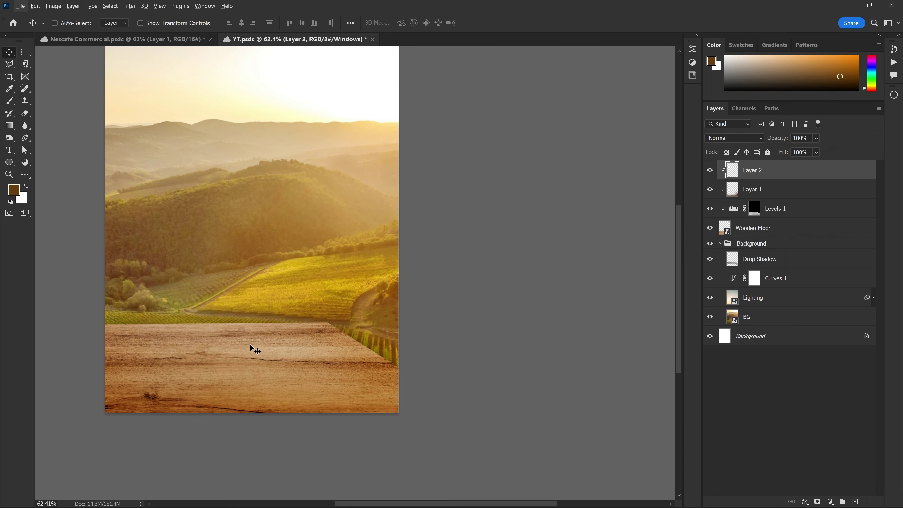
key("b")
left_click(269, 349, "alt")
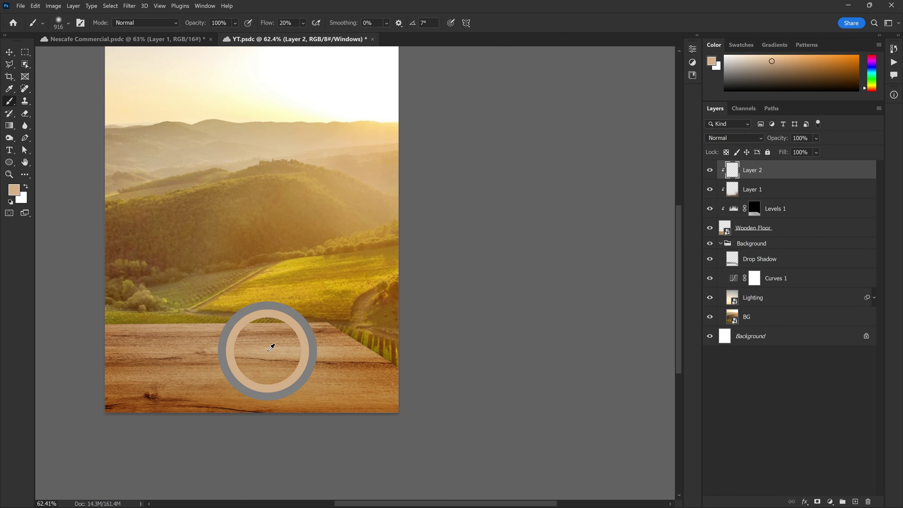
left_click_drag(270, 348, 263, 351)
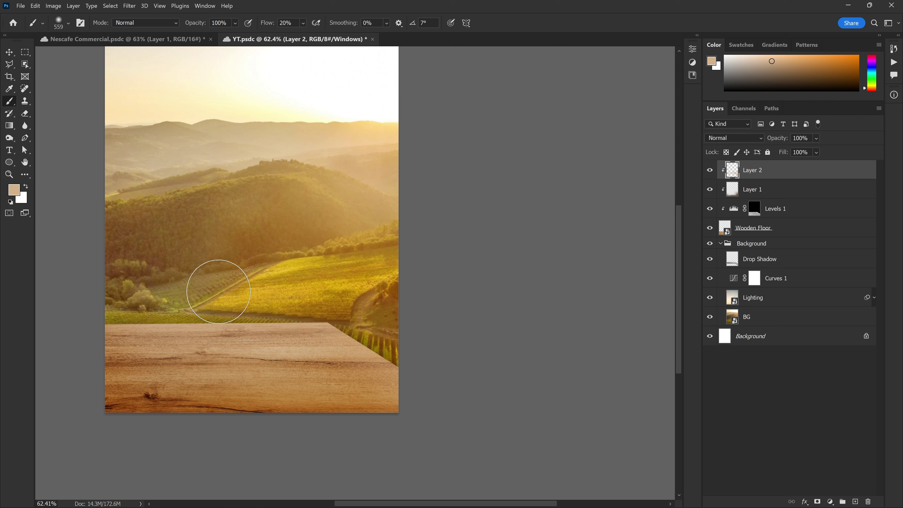
Step: Try Soft Light on Layer 2, then keep it at Normal blending with 20% opacity
left_click(734, 138)
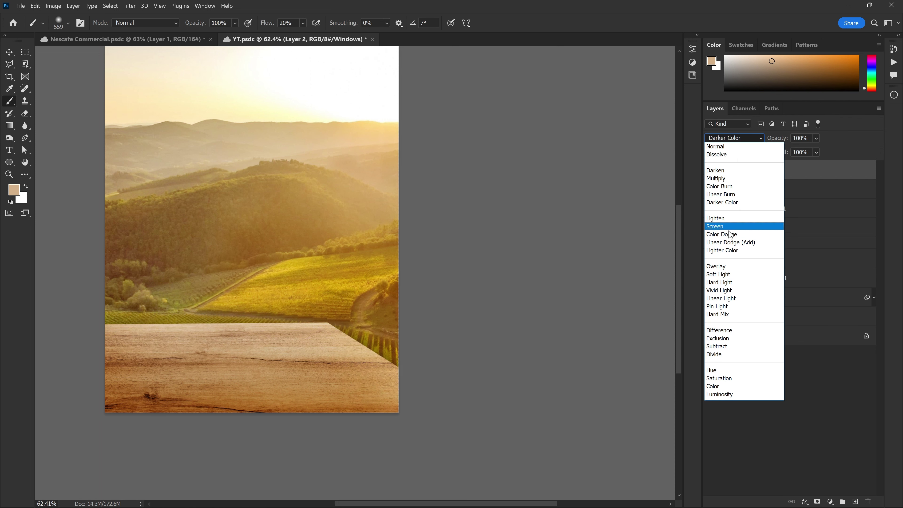
left_click(721, 274)
left_click(709, 170)
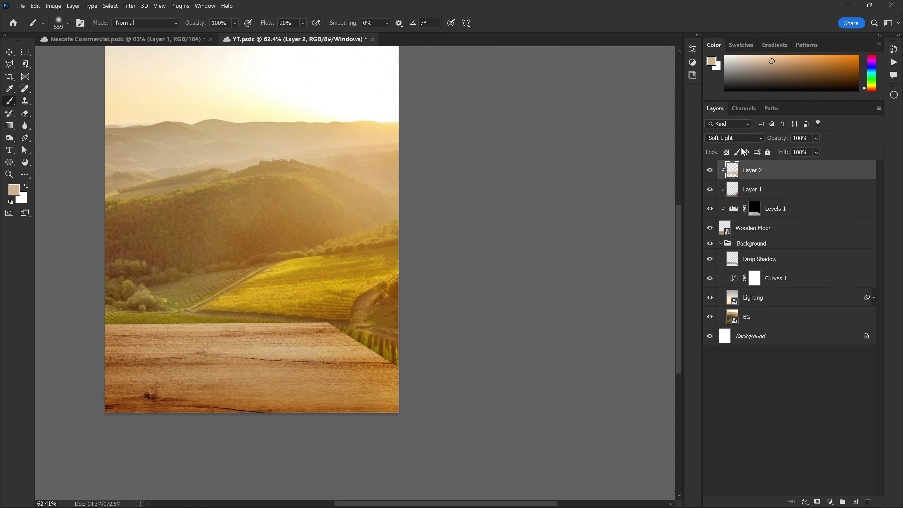
left_click(735, 138)
left_click(734, 148)
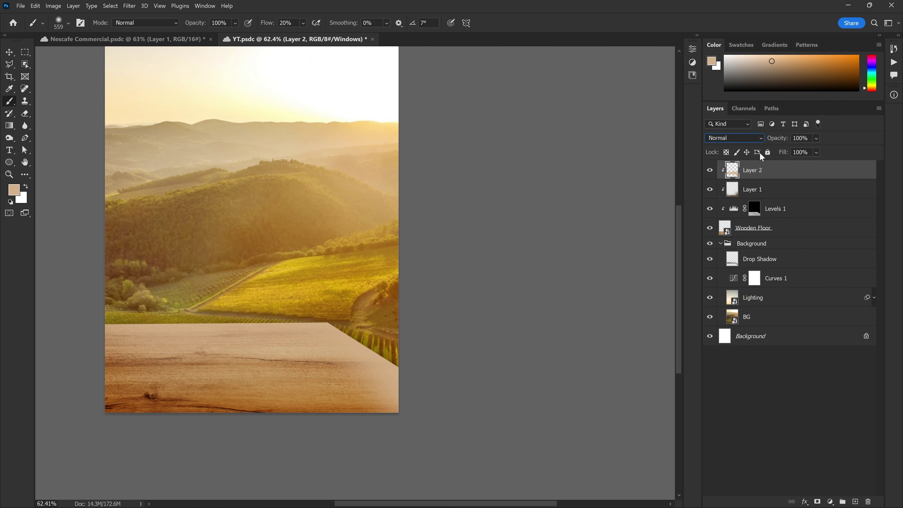
type("20")
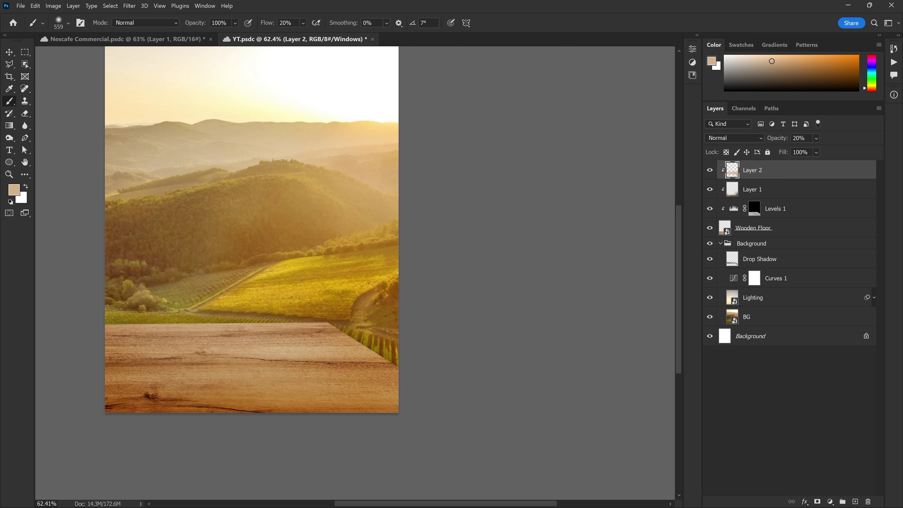
type("v")
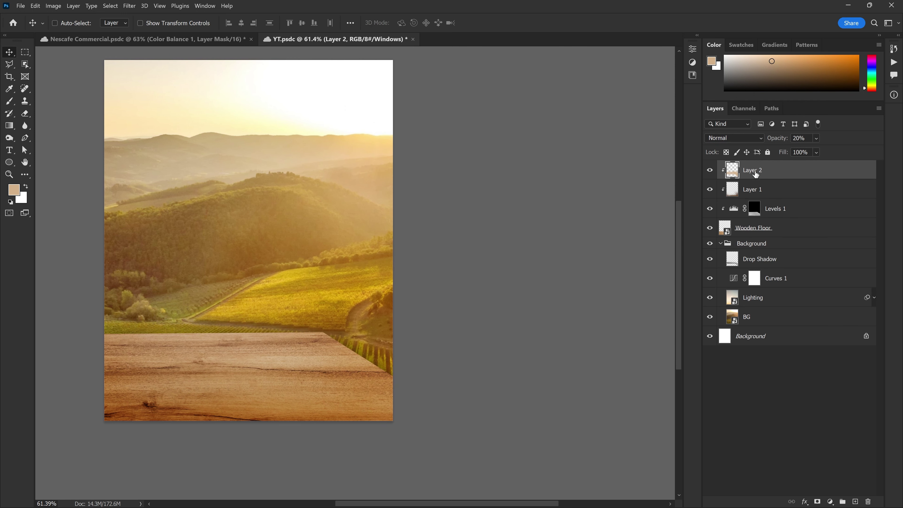
left_click(830, 501)
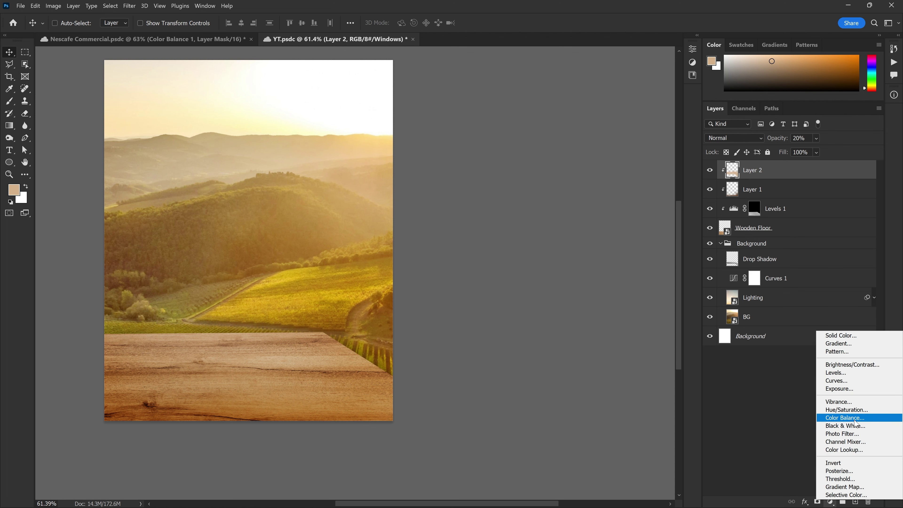
Step: Add a Color Balance layer with midtones Cyan–Red -6 and Yellow–Blue -11
left_click(855, 422)
scroll(469, 252, "up", 2)
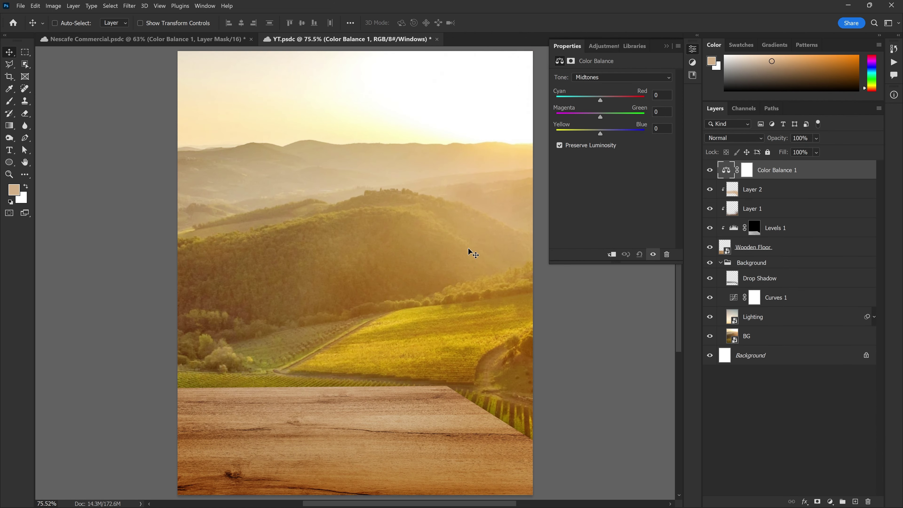
scroll(469, 252, "up", 1)
left_click_drag(387, 279, 423, 222)
mouse_move(600, 132)
left_mouse_down()
mouse_move(590, 131)
mouse_move(596, 135)
left_mouse_up()
scroll(379, 271, "down", 3)
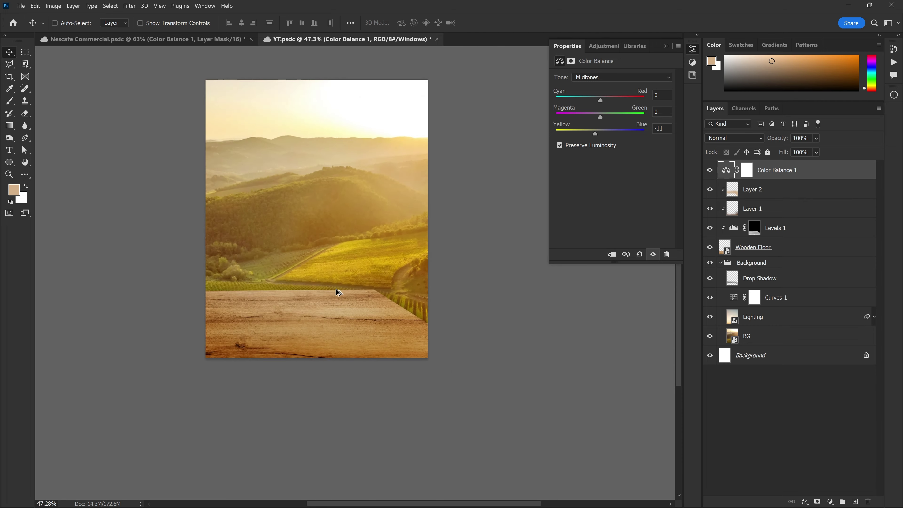
scroll(379, 271, "up", 2)
left_click_drag(600, 100, 597, 100)
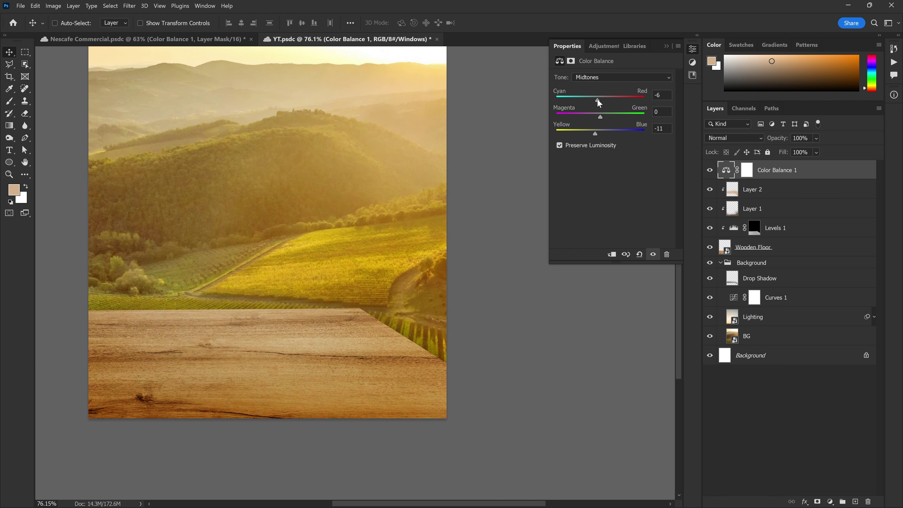
scroll(373, 224, "down", 3)
scroll(373, 225, "up", 2)
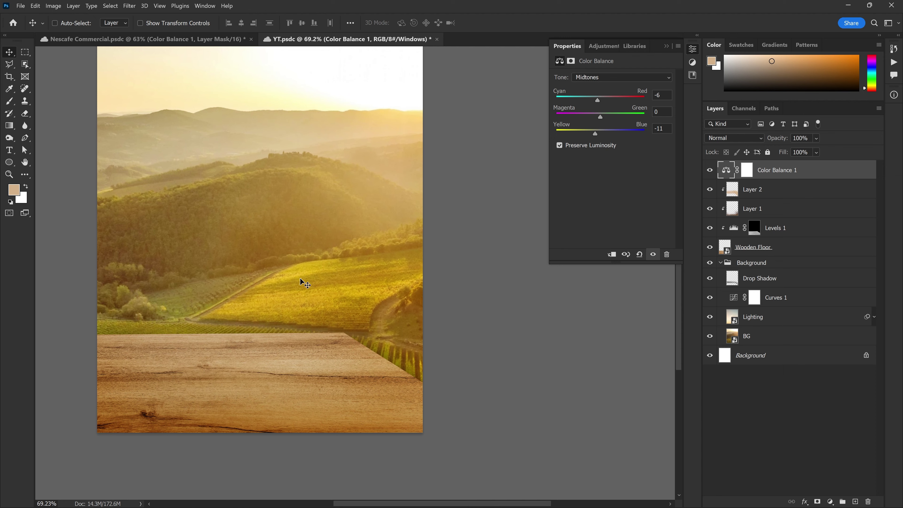
left_click(666, 46)
Step: Lower Layer 1's opacity to 50%
left_click_drag(493, 253, 506, 239)
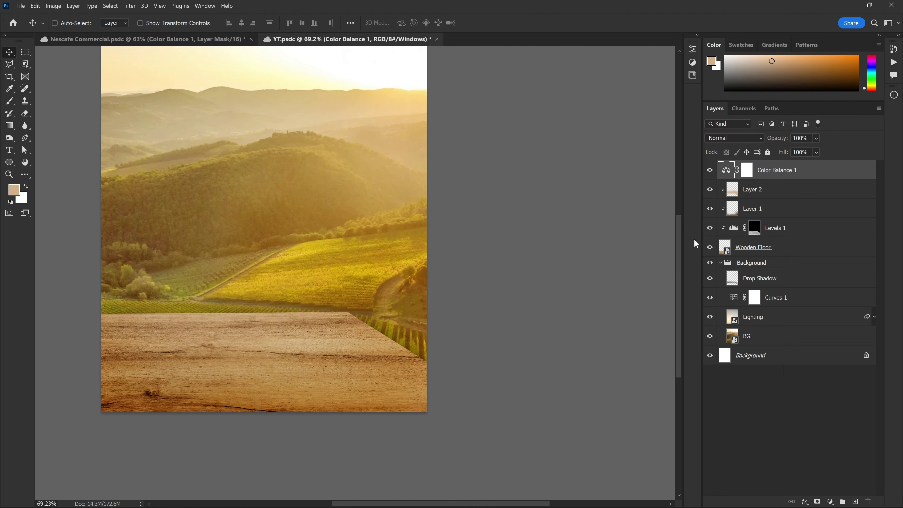
left_click(770, 211)
left_click(709, 208)
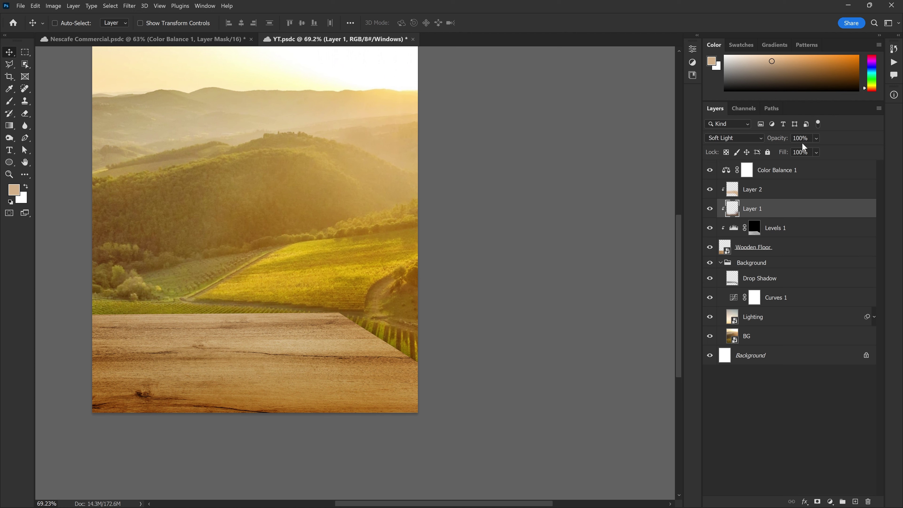
type("50")
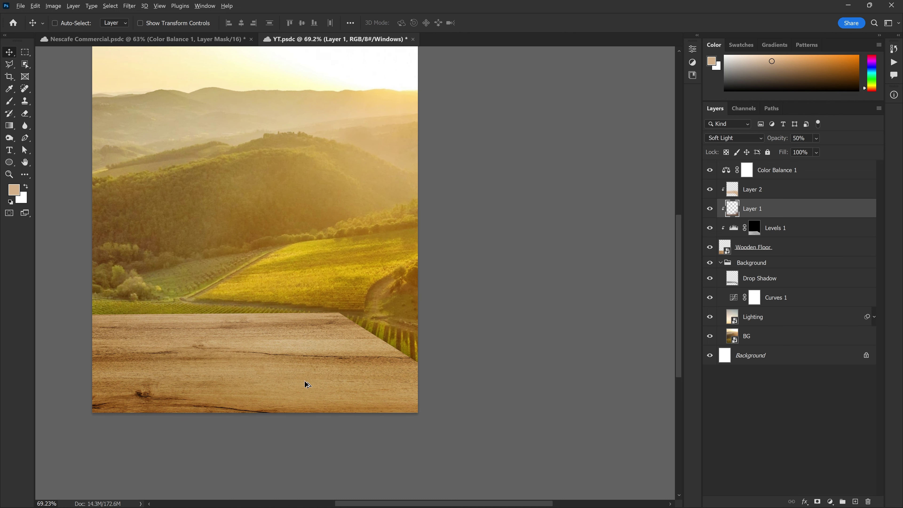
Step: Clip Color Balance 1 to the wood layers below
key("ctrl+0")
left_click(789, 174)
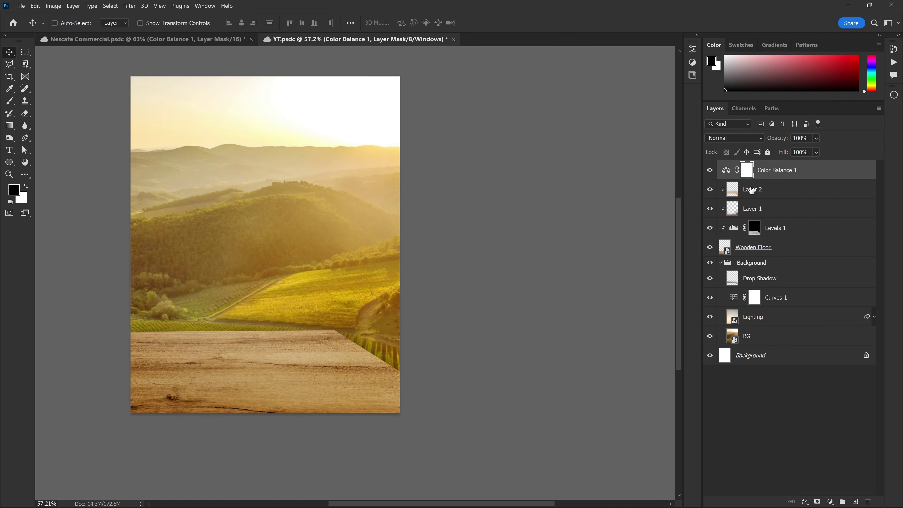
left_click(776, 176, "alt")
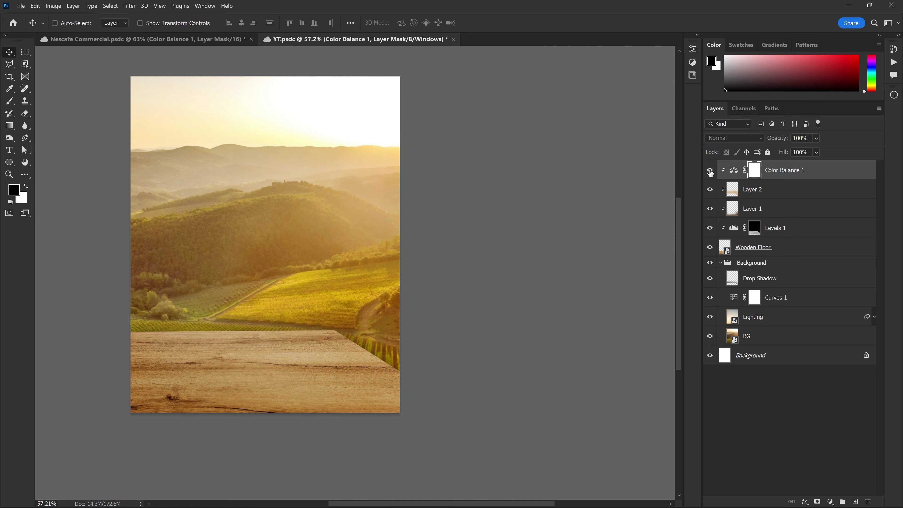
scroll(309, 372, "up", 1)
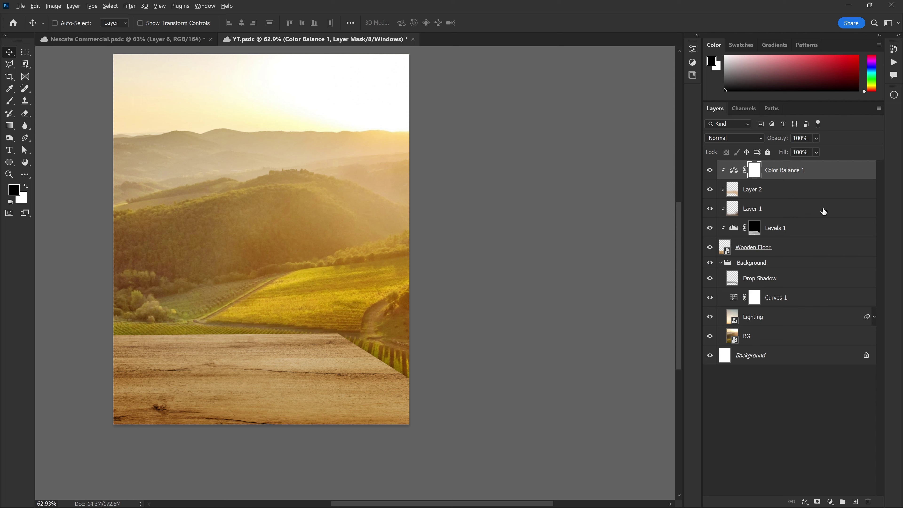
left_click(856, 502, "alt")
Step: Create Layer 3 as a 50% gray-filled Overlay layer clipped to the wood
left_click_drag(277, 71, 339, 103)
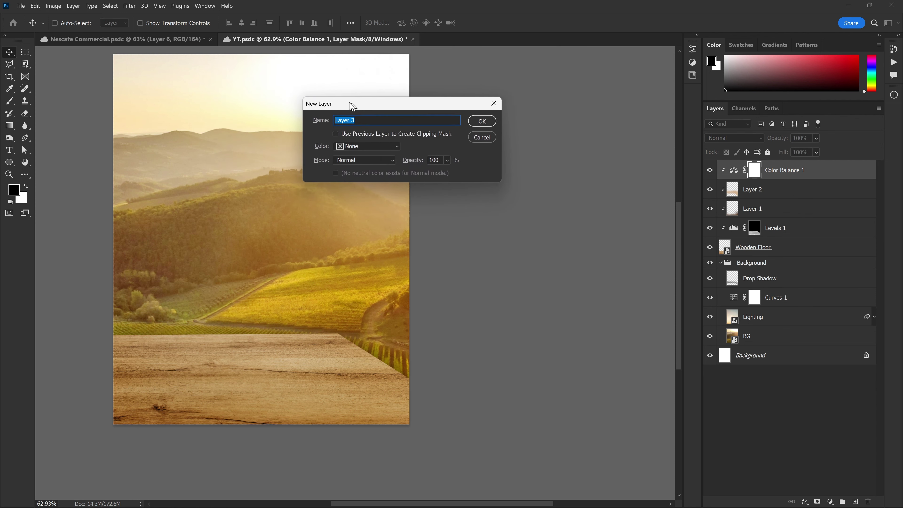
left_click(349, 161)
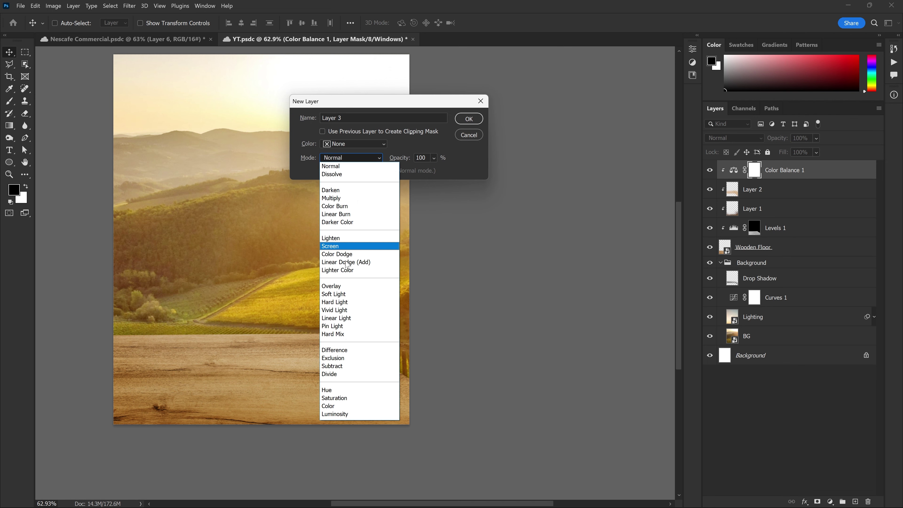
left_click(346, 284)
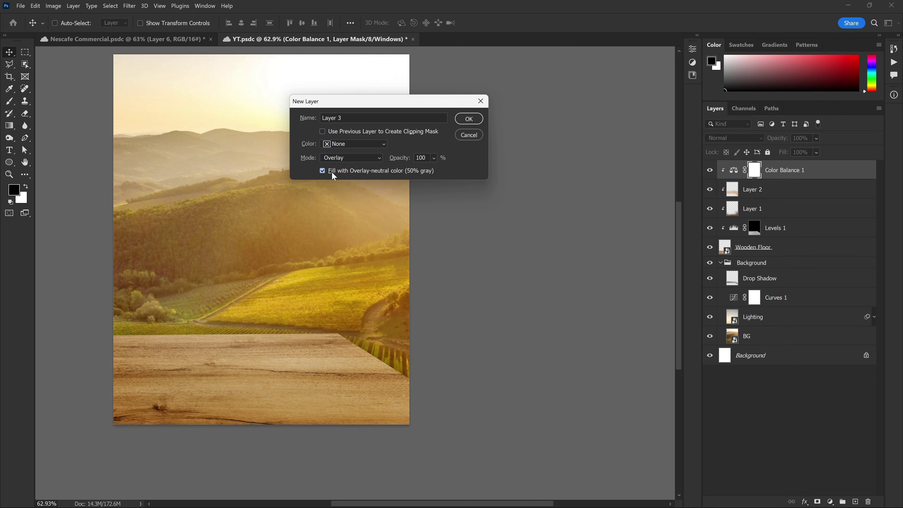
left_click(469, 118)
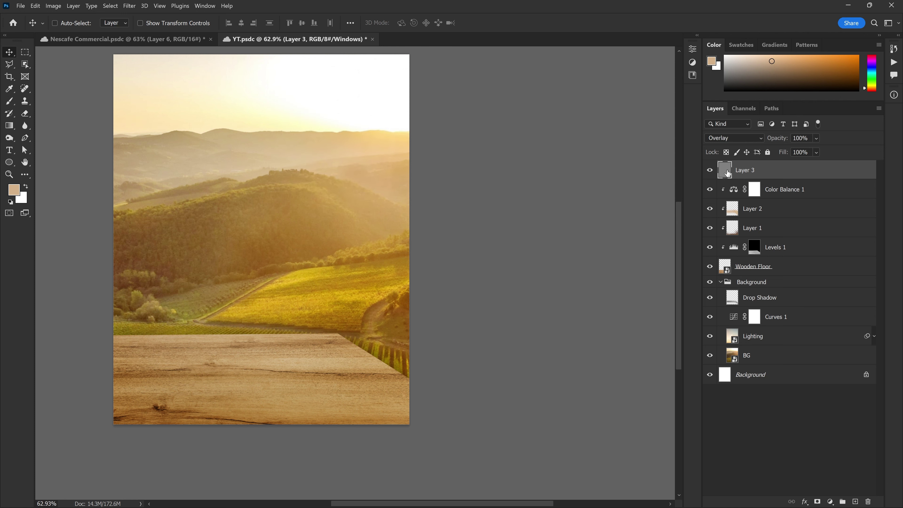
left_click(787, 177, "alt")
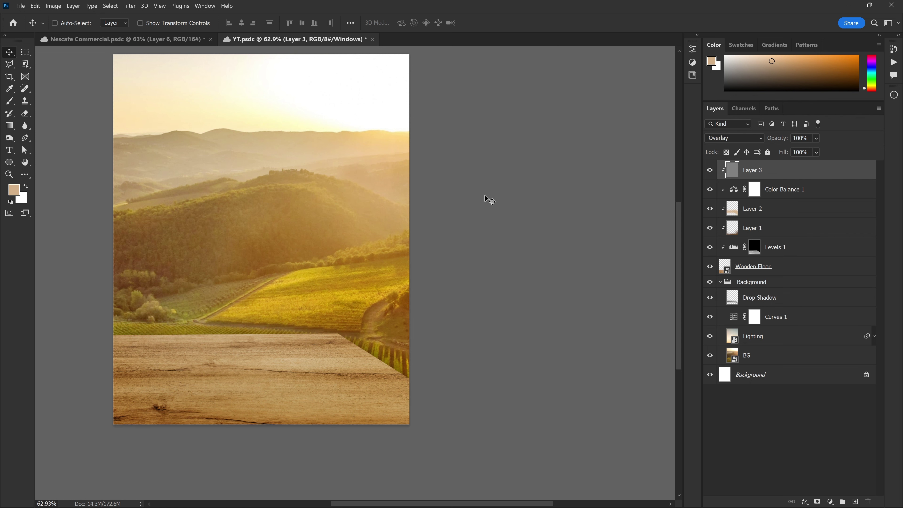
Step: Switch to the Brush and set the foreground colour to a light mid grey
scroll(228, 318, "up", 1, "alt")
scroll(264, 238, "down", 2)
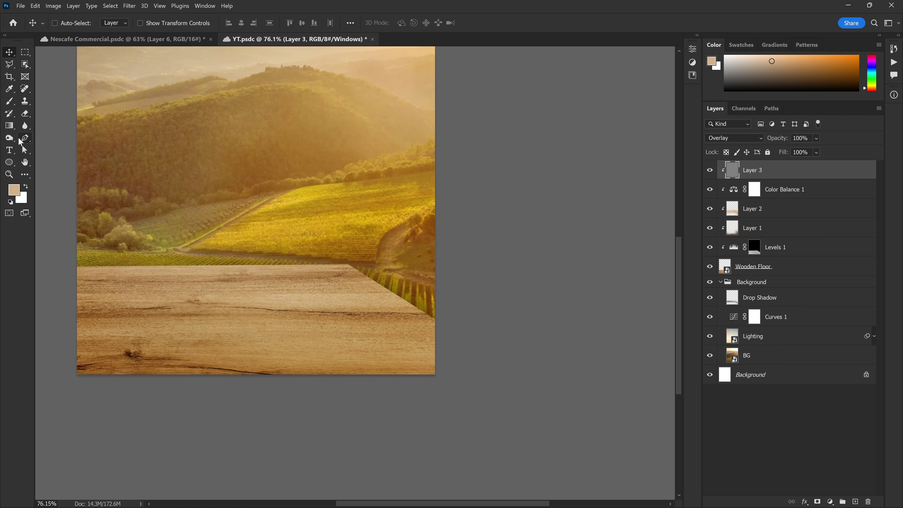
left_click(9, 101)
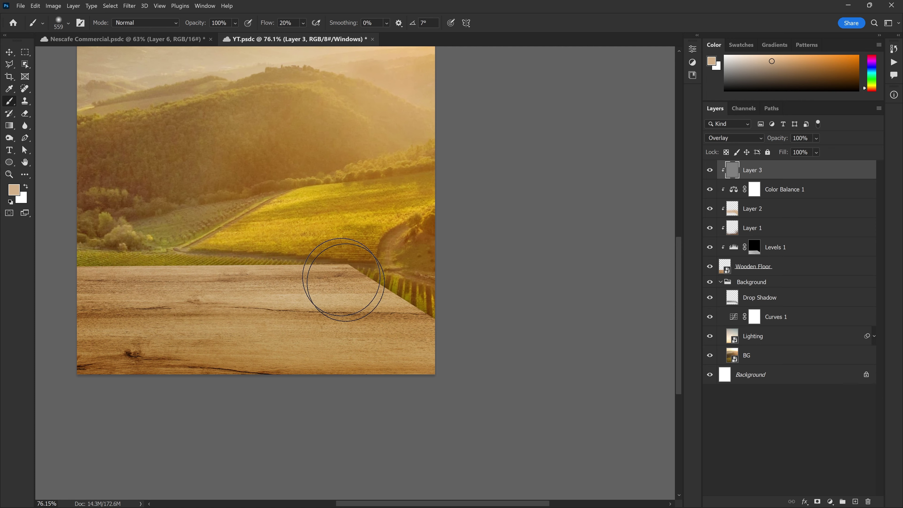
scroll(346, 287, "down", 1)
left_click(14, 190)
left_click_drag(402, 116, 362, 116)
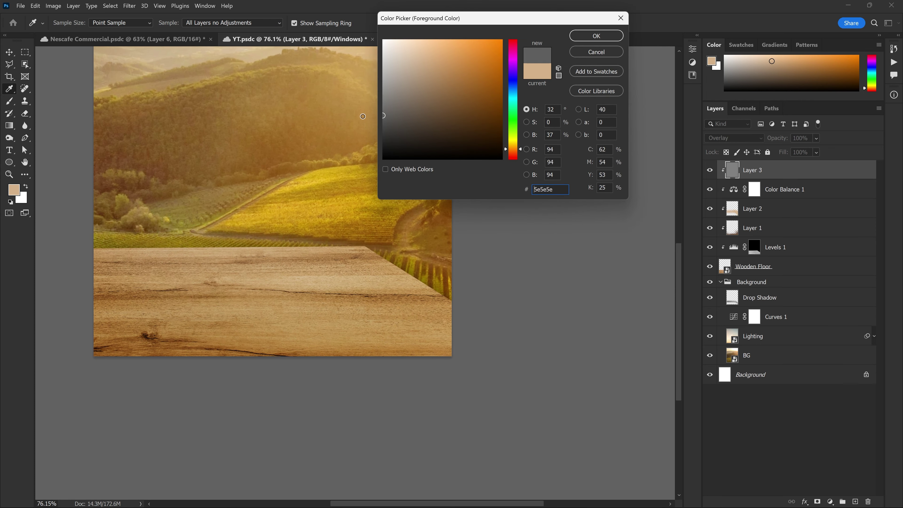
mouse_move(359, 116)
left_mouse_down()
mouse_move(378, 104)
mouse_move(374, 93)
mouse_move(381, 96)
left_mouse_up()
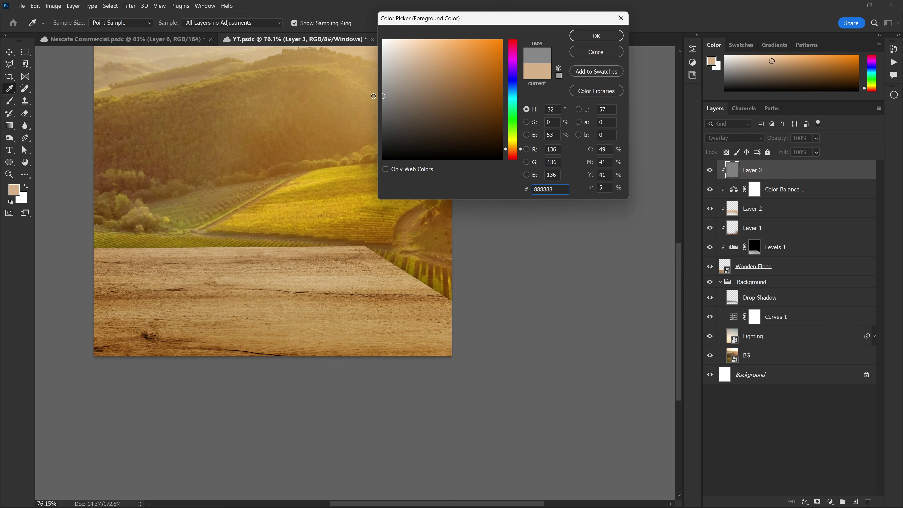
scroll(313, 145, "up", 1)
scroll(312, 145, "up", 1)
left_click(599, 36)
scroll(377, 256, "down", 2)
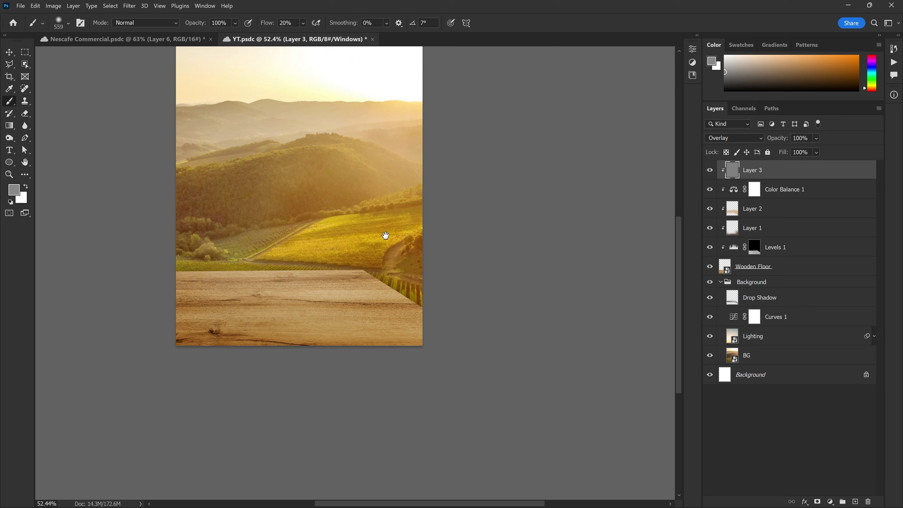
Step: Recheck the foreground colour, trying a darker grey but keeping the existing one
key("b")
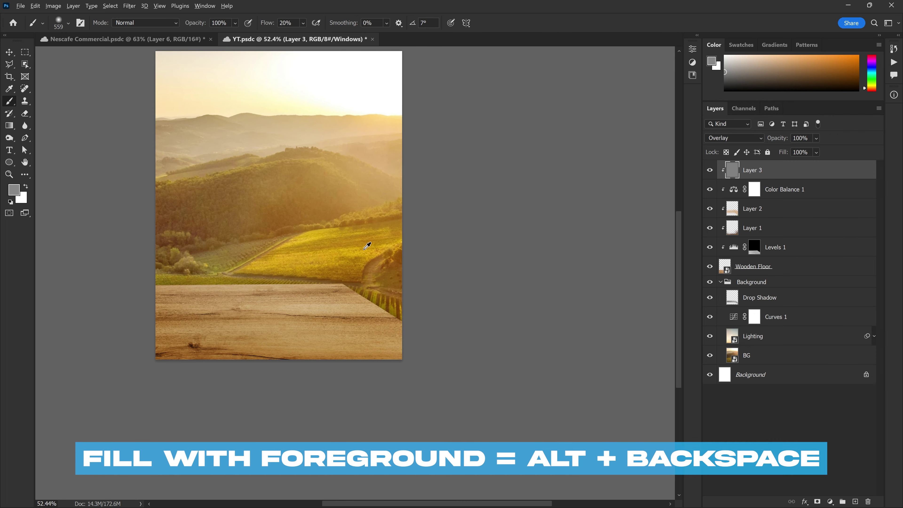
scroll(343, 329, "up", 1)
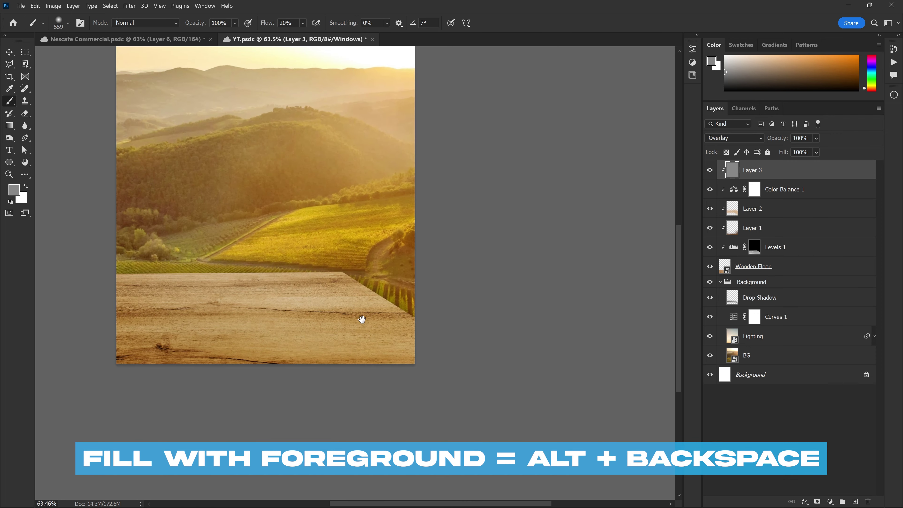
left_click(14, 189)
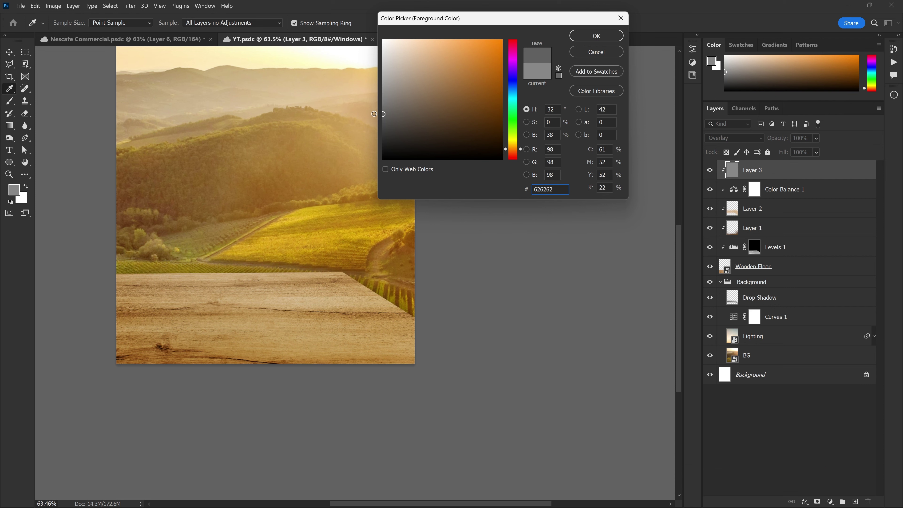
left_click(595, 35)
key("b")
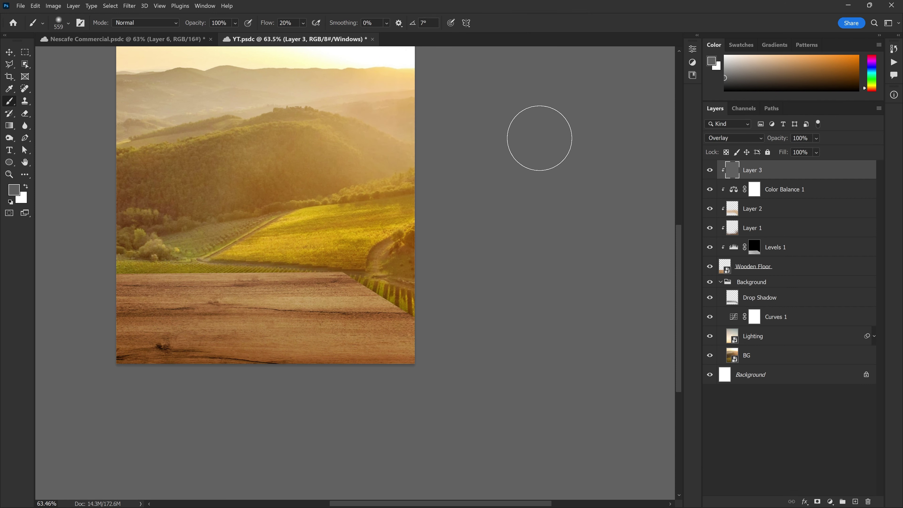
scroll(318, 338, "down", 2)
scroll(322, 332, "up", 2)
left_click(14, 189)
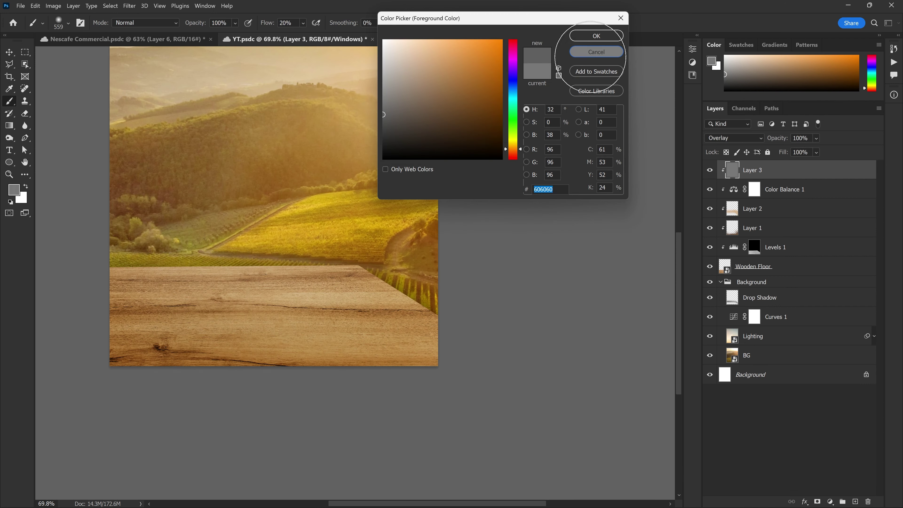
left_click(597, 35)
left_click(14, 193)
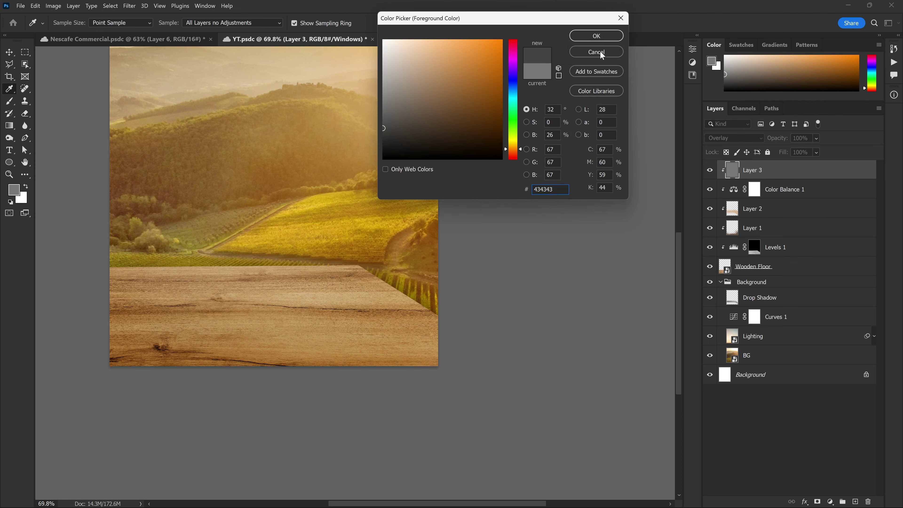
left_click(602, 53)
Step: Adjust the brush size and set its Flow to 7%
scroll(322, 262, "up", 2)
scroll(292, 258, "up", 1)
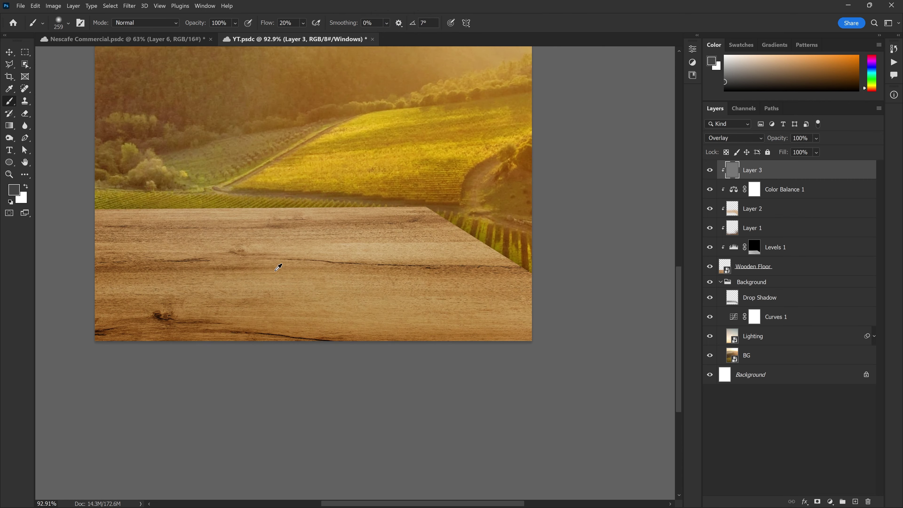
scroll(278, 267, "up", 1)
scroll(335, 238, "up", 1)
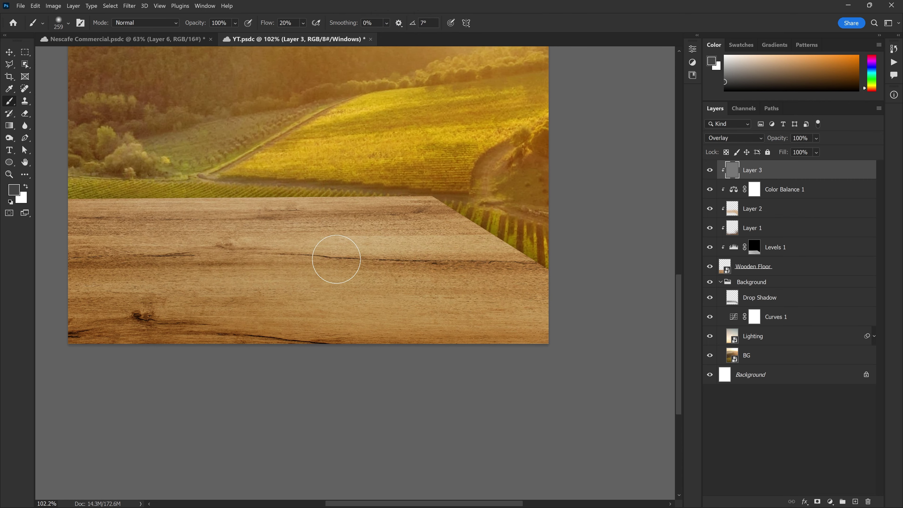
left_click_drag(339, 254, 317, 252)
left_click(295, 23)
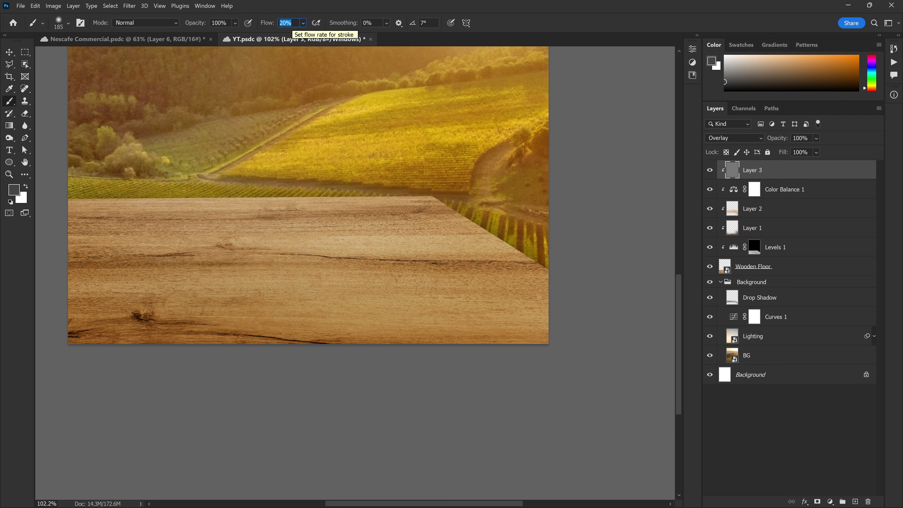
type("7")
left_click_drag(343, 252, 281, 255)
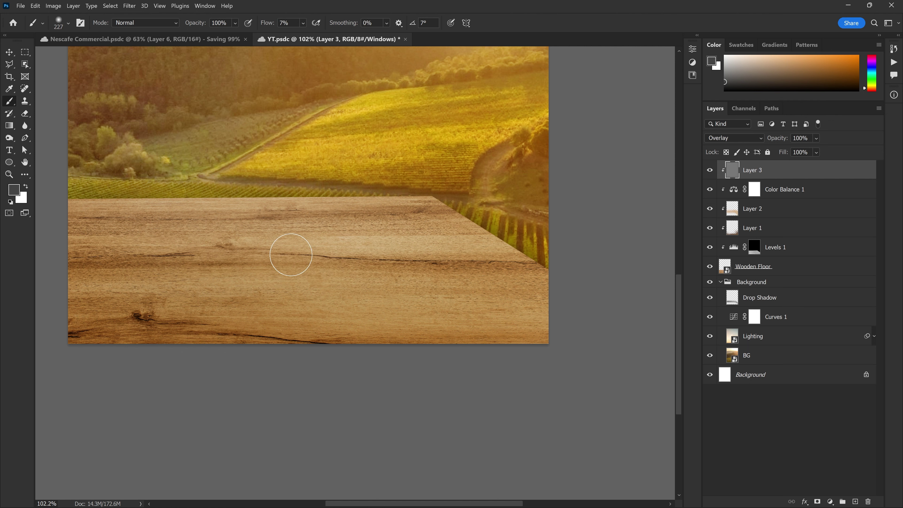
Step: Enlarge the brush considerably and toggle Layer 3 to compare the shaded wood
scroll(601, 258, "down", 3)
scroll(167, 254, "up", 2)
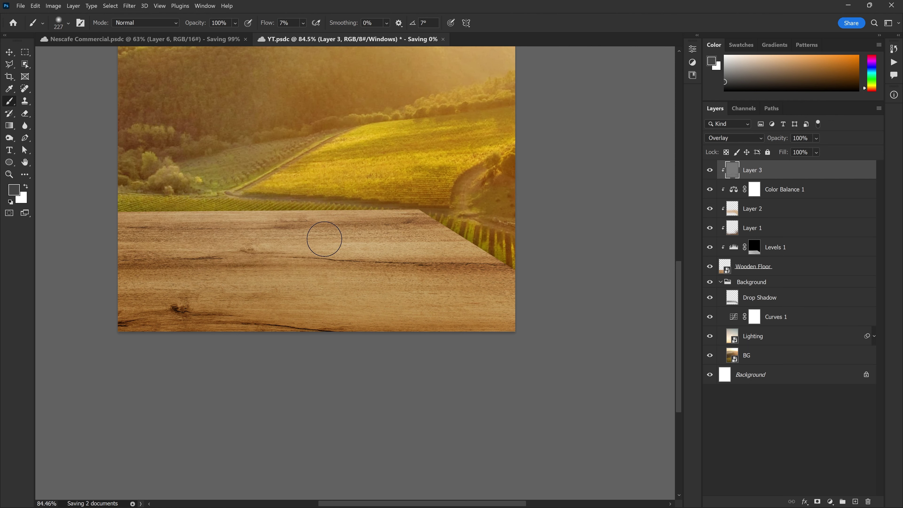
scroll(340, 221, "down", 1)
scroll(398, 322, "up", 2)
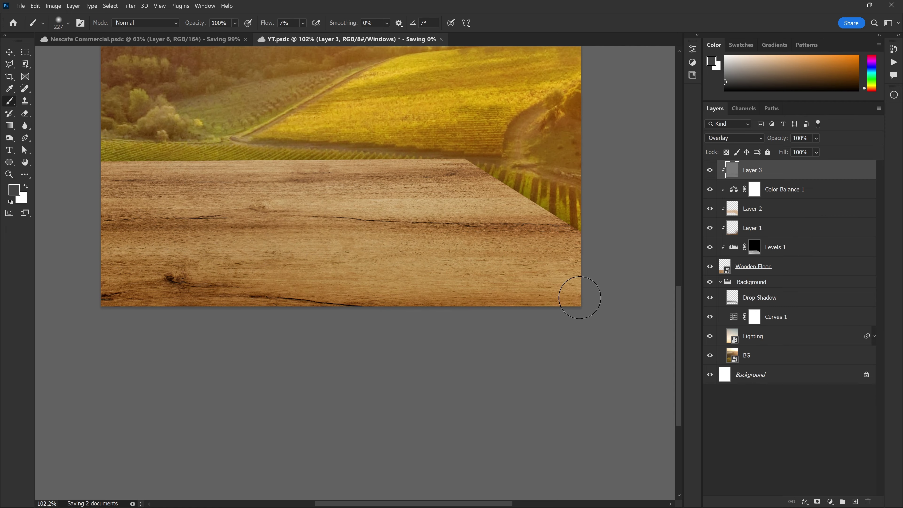
scroll(507, 298, "down", 1)
scroll(488, 273, "right", 3)
left_click_drag(462, 285, 689, 301)
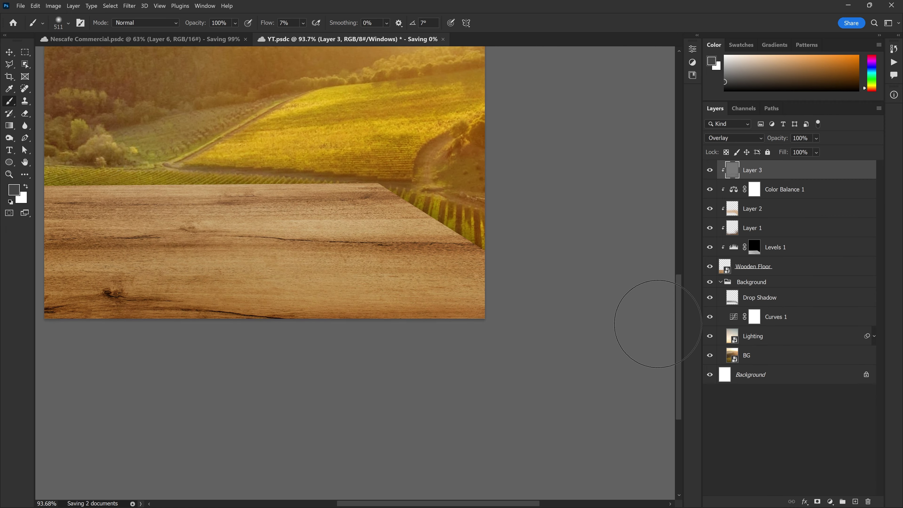
scroll(413, 322, "down", 3)
scroll(412, 313, "down", 1)
scroll(417, 292, "up", 2)
scroll(418, 292, "up", 2)
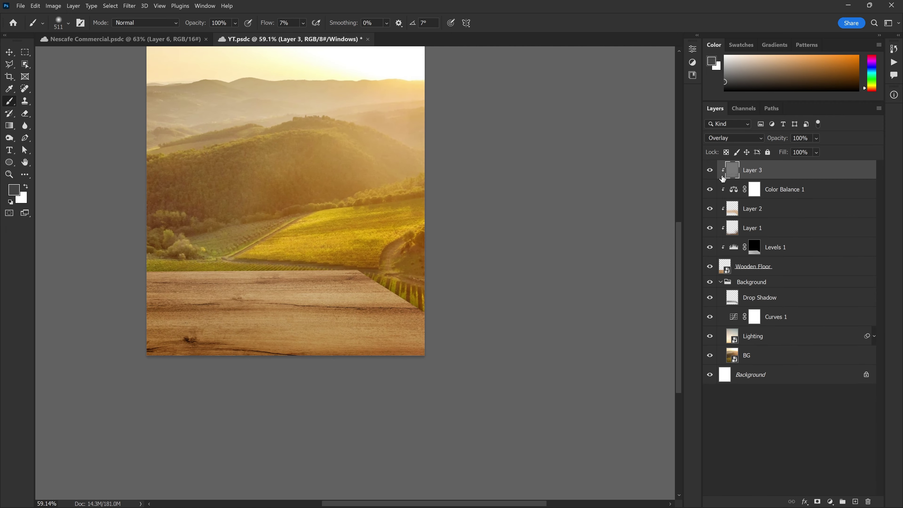
left_click(709, 170)
scroll(472, 306, "down", 1)
scroll(480, 323, "up", 2)
key("v")
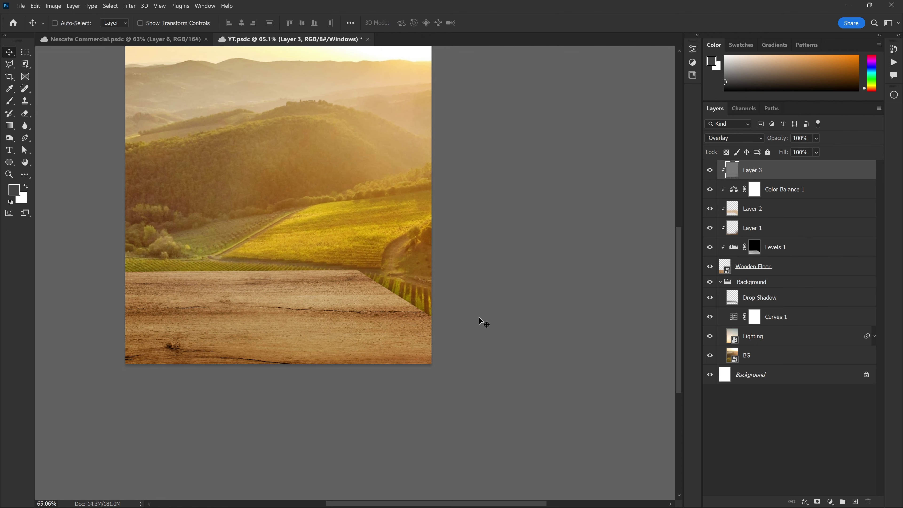
scroll(476, 297, "up", 2)
scroll(590, 459, "down", 1)
scroll(593, 290, "up", 1)
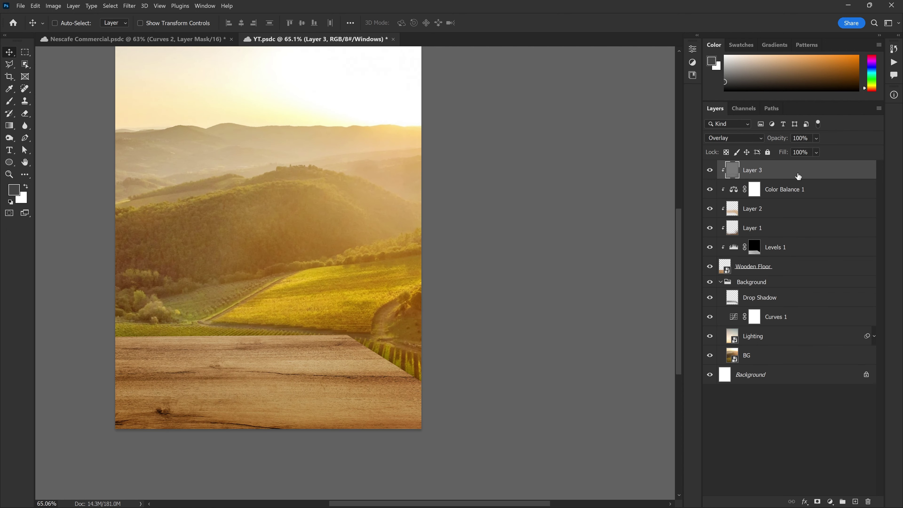
Step: Add a Curves 2 adjustment clipped to Layer 3 with a raised midtone point
left_click(830, 502)
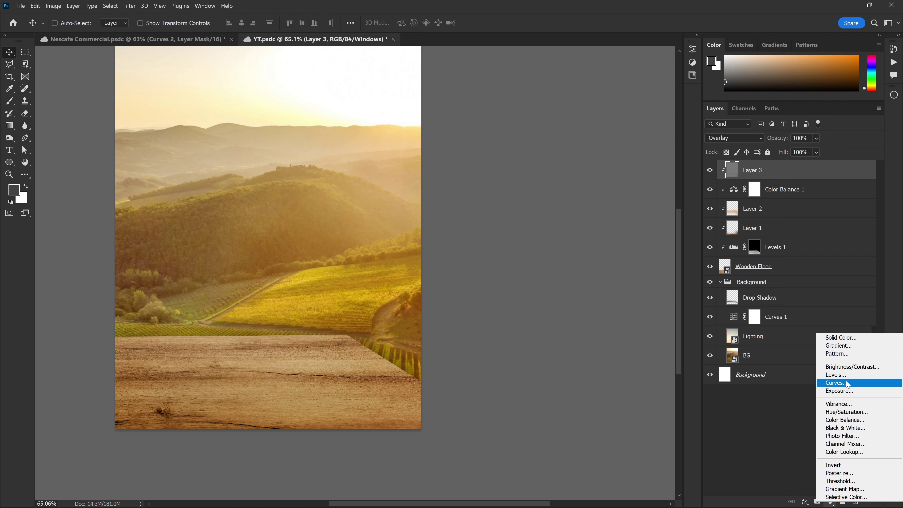
left_click(837, 381)
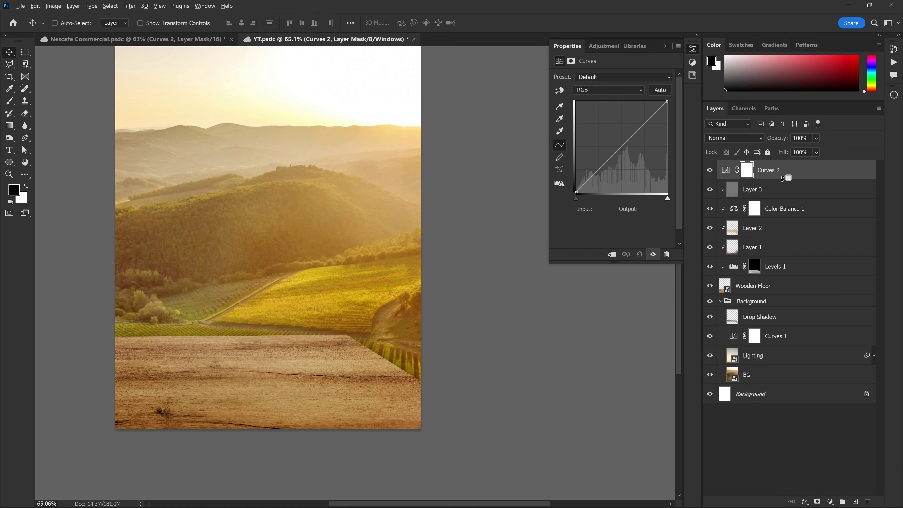
left_click(782, 178, "alt")
left_click(597, 168)
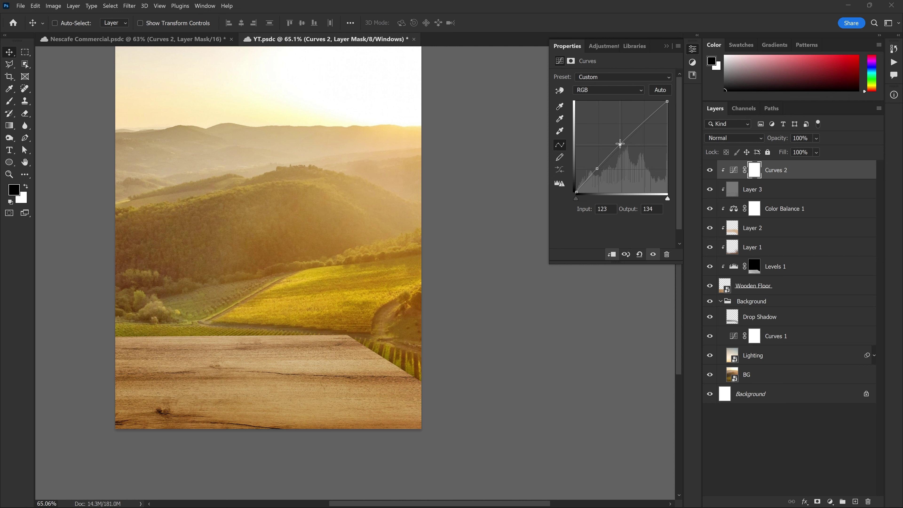
left_click(624, 255)
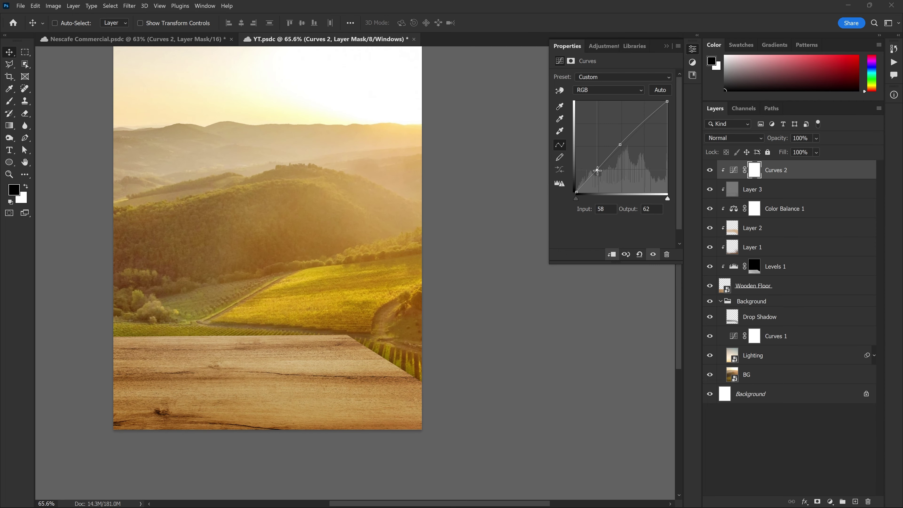
left_click_drag(596, 171, 595, 170)
Step: Hide the tabletop adjustments to compare, then add an empty Layer 4
scroll(482, 281, "down", 2)
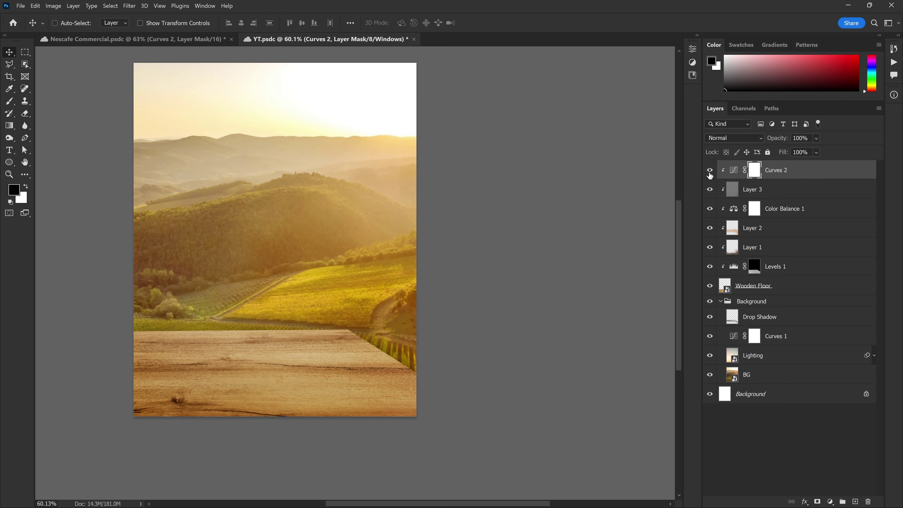
mouse_move(710, 170)
left_mouse_down()
mouse_move(708, 254)
mouse_move(709, 171)
left_mouse_up()
scroll(415, 201, "up", 2)
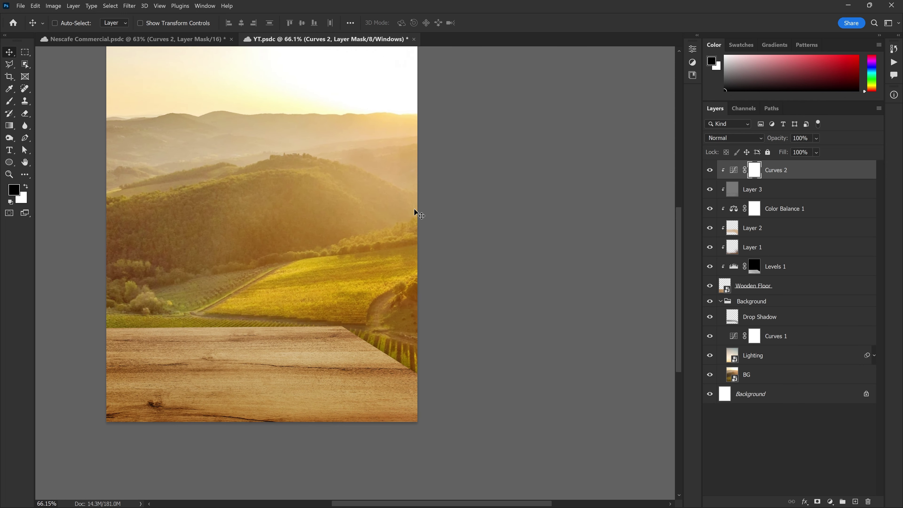
scroll(347, 171, "down", 1)
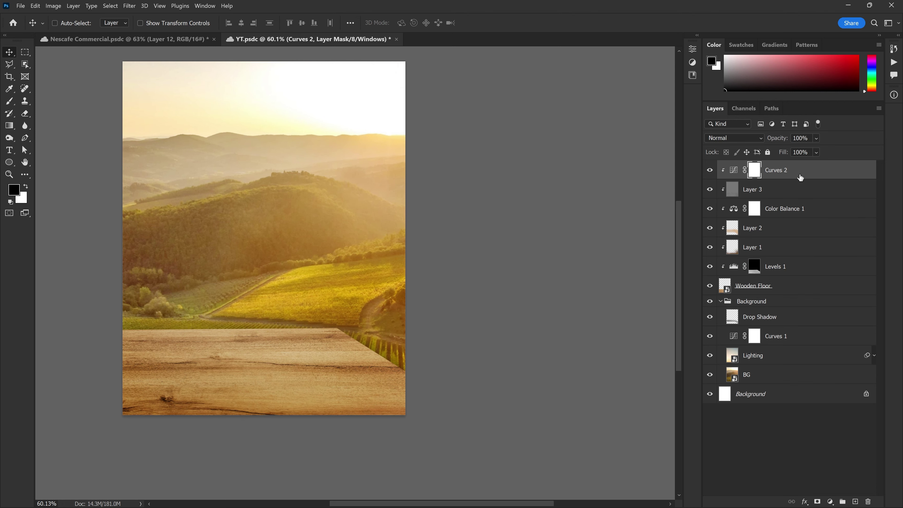
left_click(855, 501)
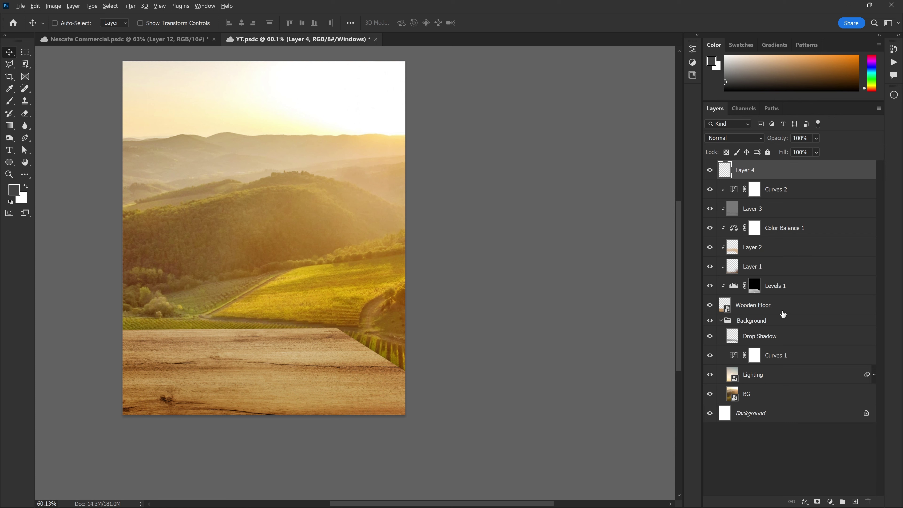
Step: Clip Layer 4 to the layer below and set a near-black foreground colour
left_click(792, 177, "alt")
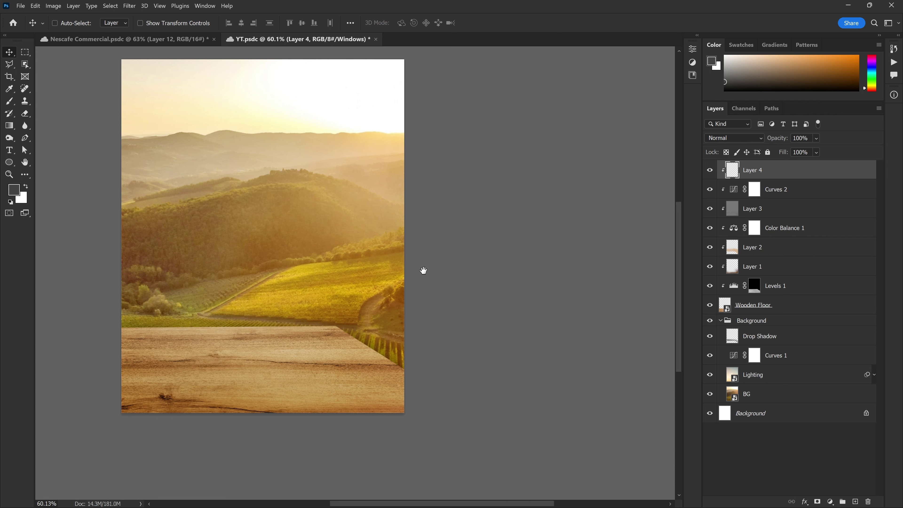
scroll(423, 270, "up", 1)
left_click(19, 194)
left_click_drag(392, 131, 375, 151)
left_click(598, 35)
key("v")
Step: Pan to the tabletop and make Layer 4 the active layer for brushing
left_click_drag(301, 261, 328, 225)
left_click(272, 302, "ctrl")
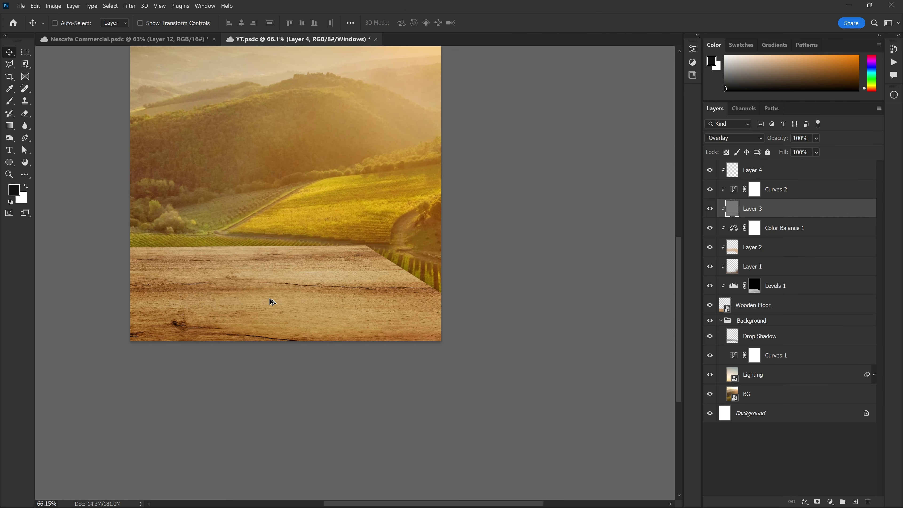
left_click(784, 177)
key("b")
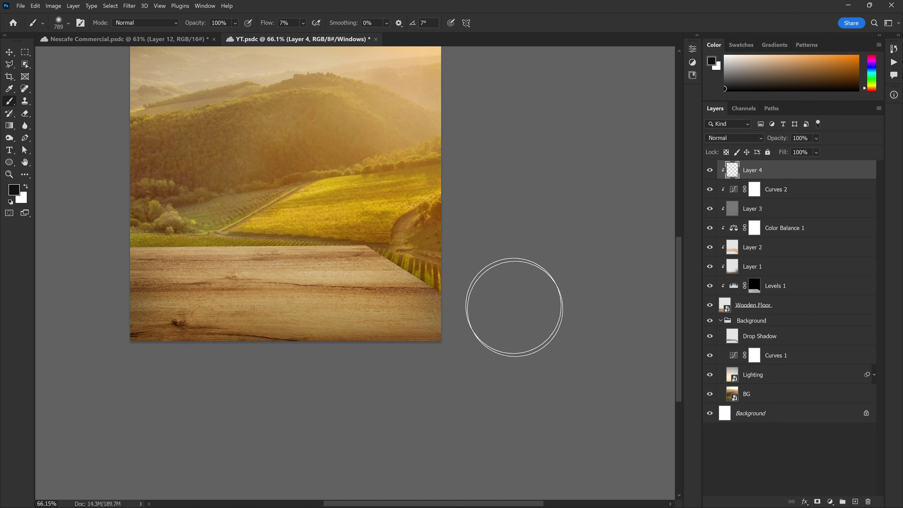
left_click_drag(486, 256, 487, 295)
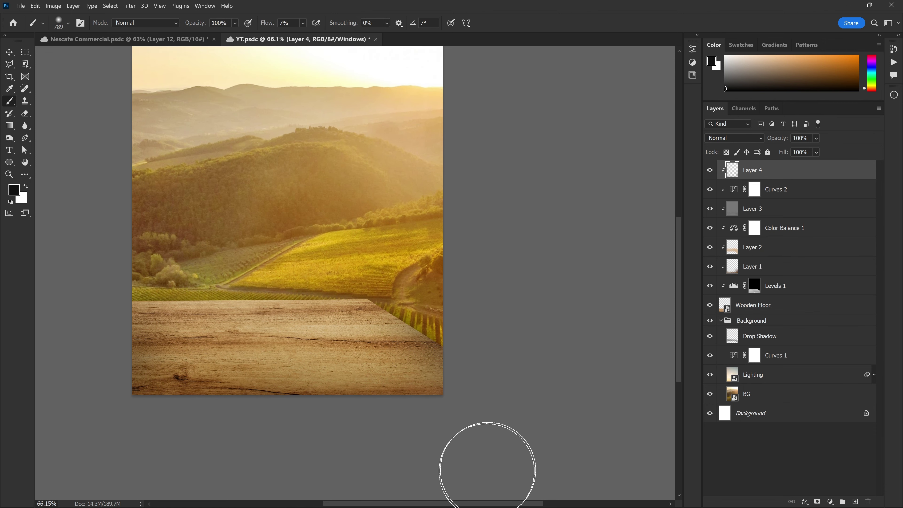
key("v")
left_click_drag(490, 177, 471, 225)
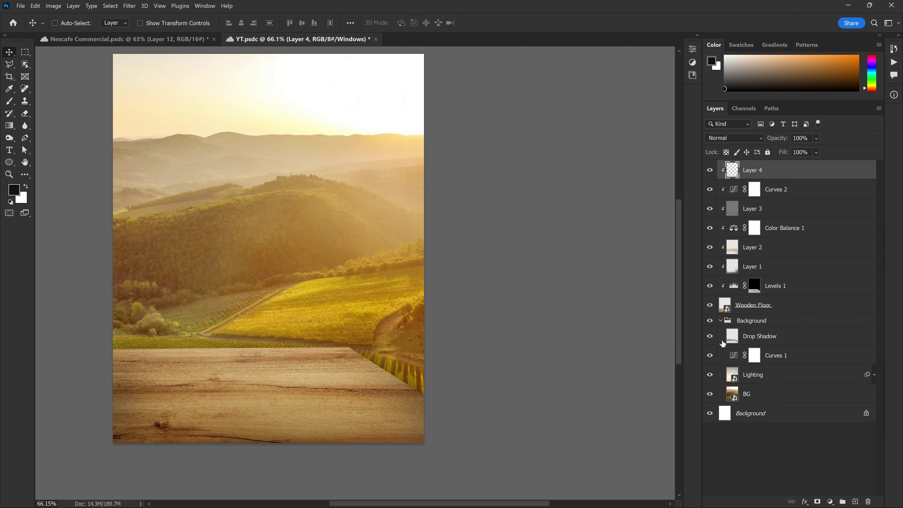
Step: Reselect only Layer 4, enlarge the eraser, and bring the whole poster into view
left_click(793, 312, "shift")
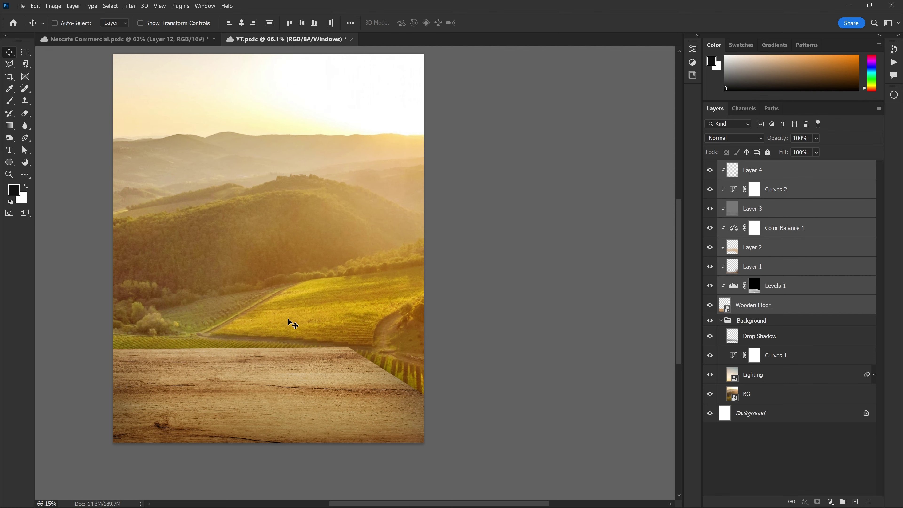
left_click_drag(298, 322, 294, 303)
left_click(752, 170)
key("e")
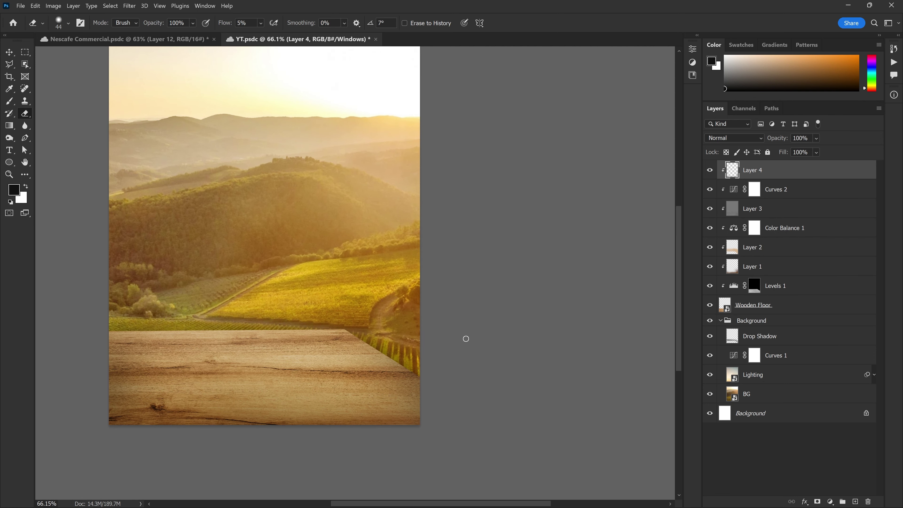
scroll(475, 334, "up", 3)
left_click_drag(377, 356, 433, 366)
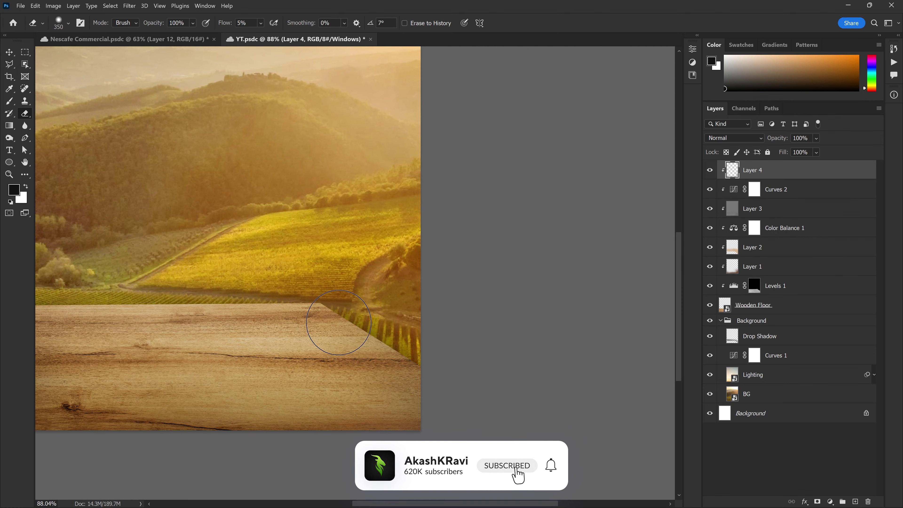
scroll(528, 391, "down", 3)
key("v")
left_click_drag(538, 242, 580, 280)
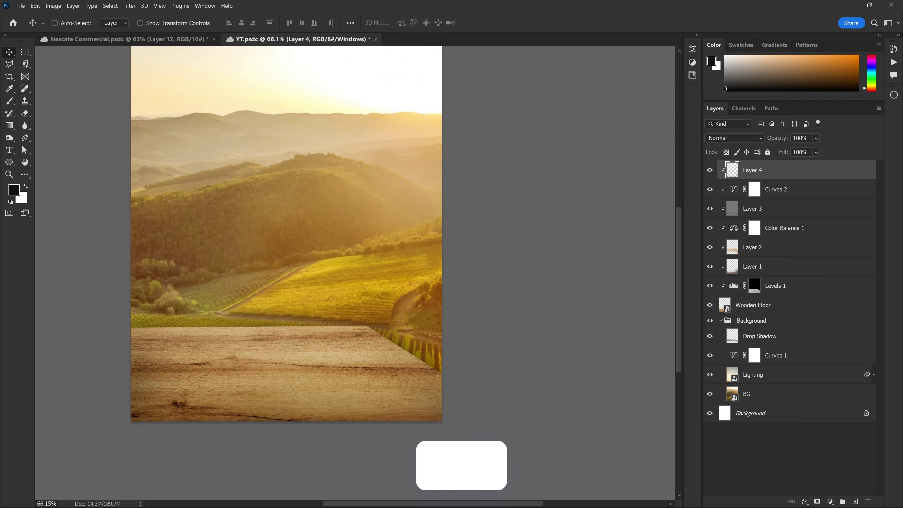
Step: Set Layer 4 to 60% opacity, then select the wooden floor and its adjustment layers
left_click(804, 139)
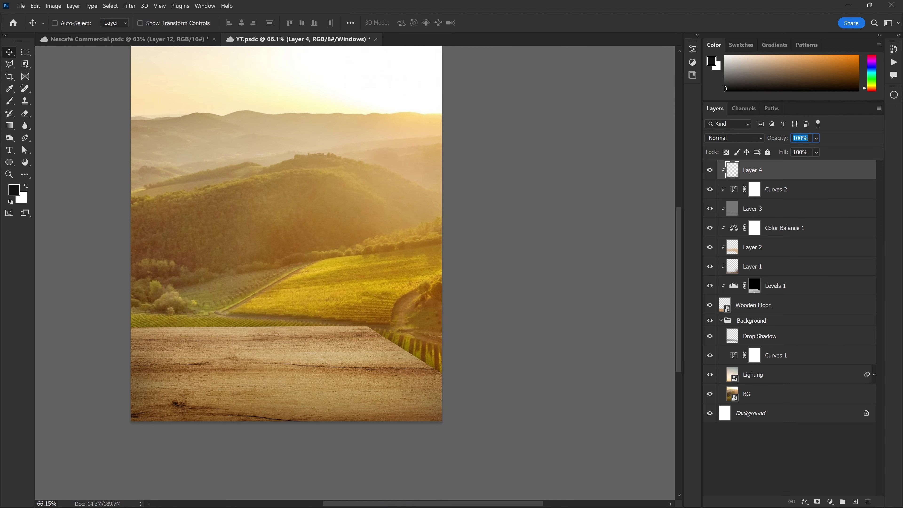
type("60")
key("Return")
scroll(425, 241, "down", 1)
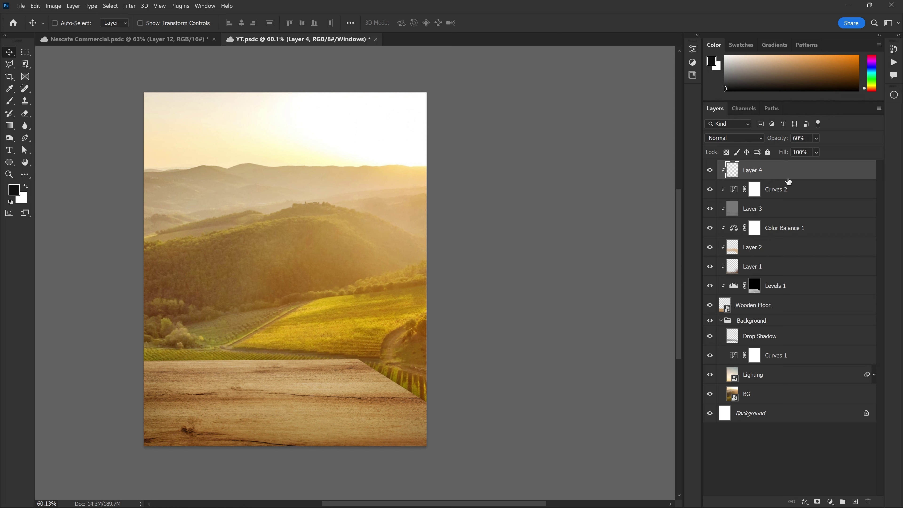
left_click(808, 290, "shift")
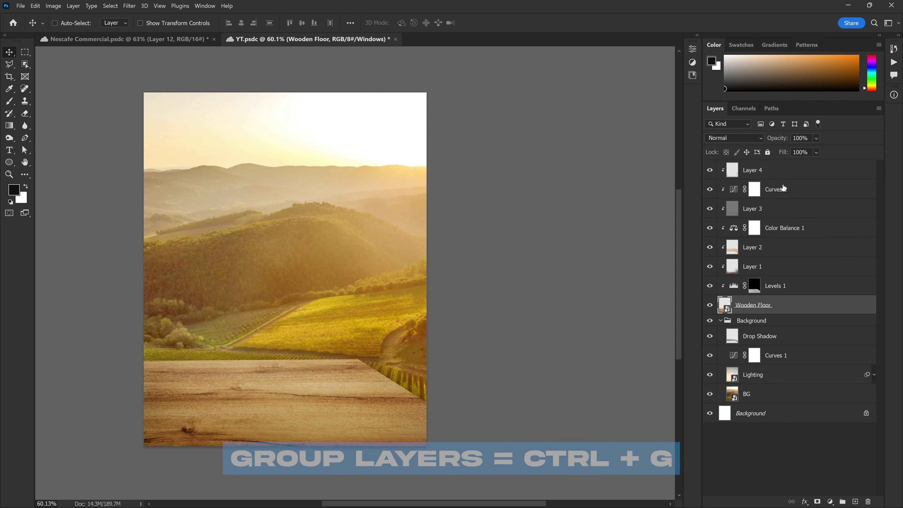
Step: Group the selected wood layers into a group named Wooden Floor
key("ctrl+g")
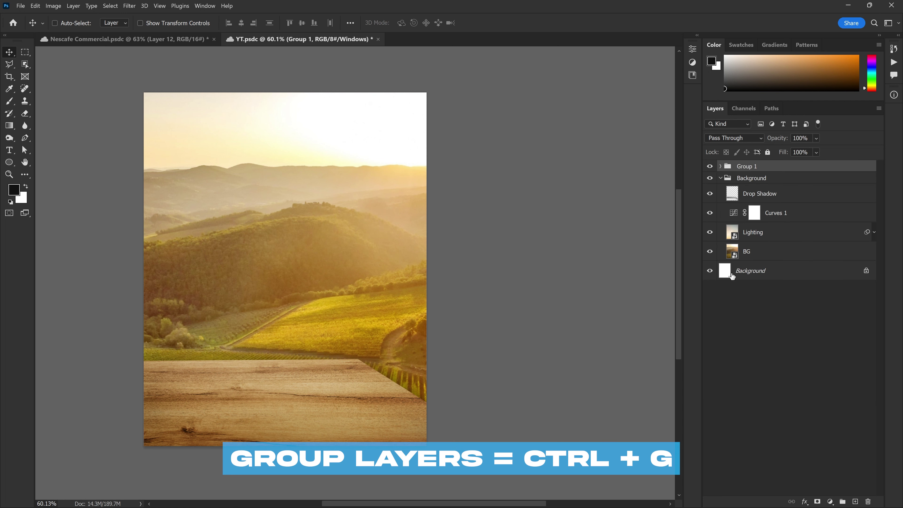
double_click(768, 166)
type("Wooden")
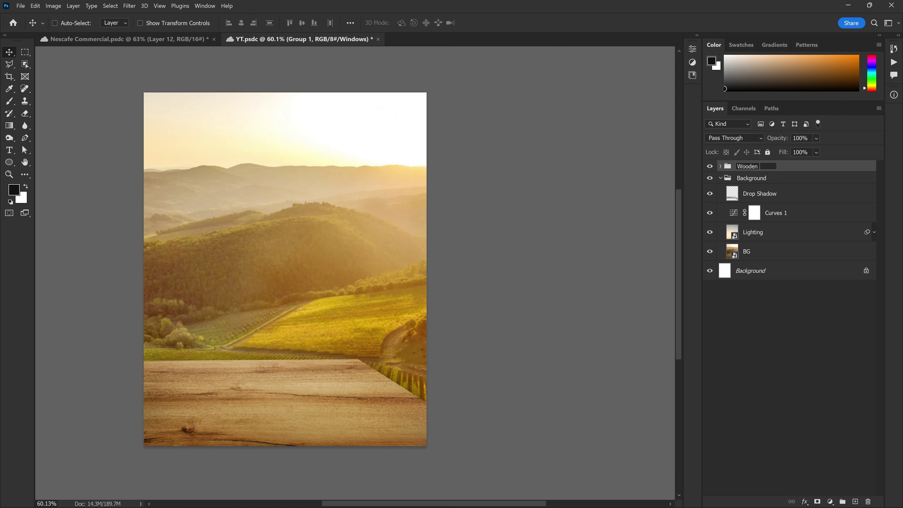
type(" Floor")
key("Return")
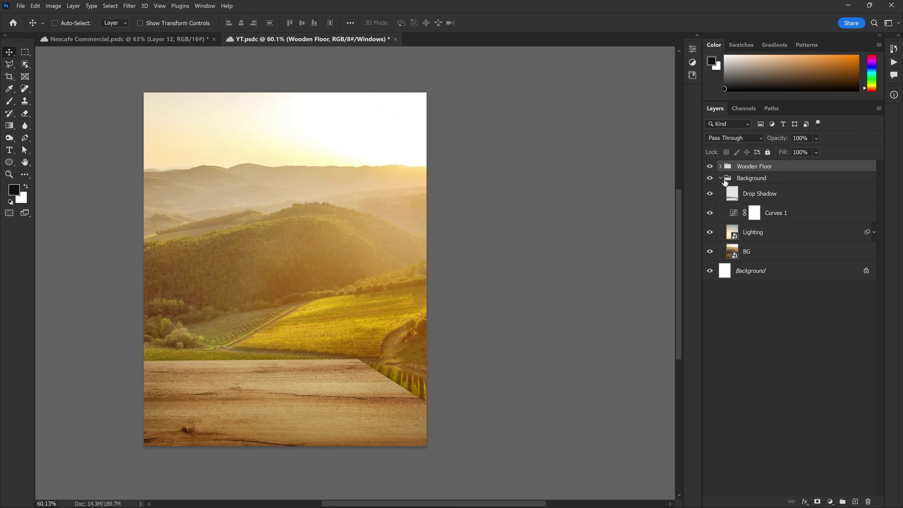
Step: Collapse the Background group and toggle group visibility to compare
left_click(721, 178)
left_click(753, 178)
left_click(709, 166)
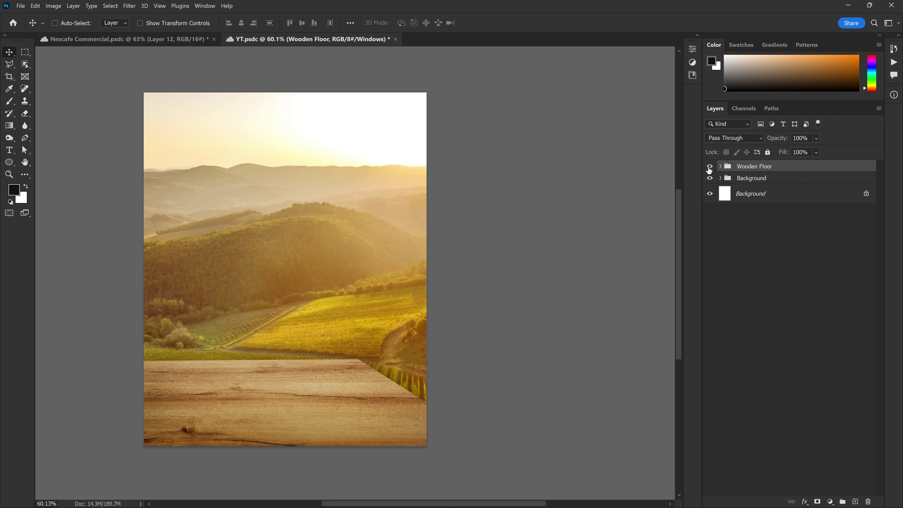
left_click(710, 178)
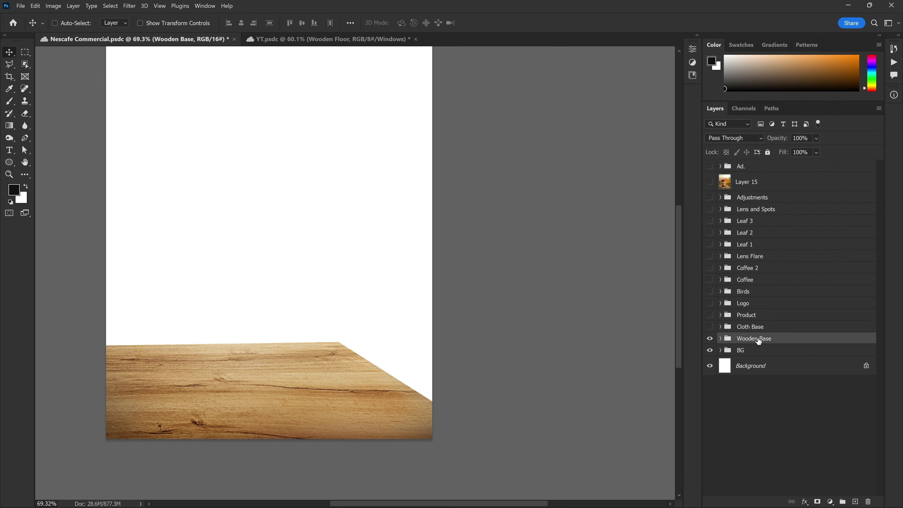
Step: Toggle the reference's Cloth Base group to inspect the napkin
left_click(747, 326)
left_click(710, 326)
left_click(710, 327)
left_click(709, 327)
left_click(709, 327)
left_click_drag(500, 342, 499, 346)
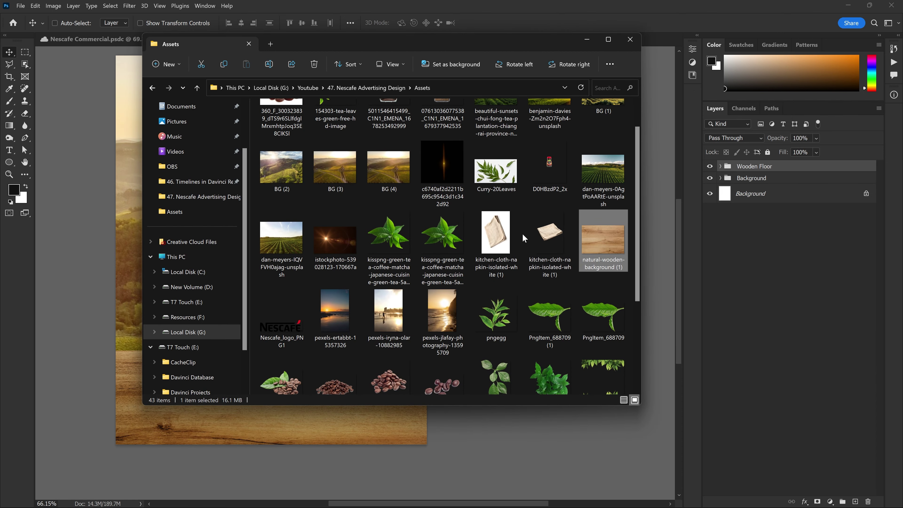
Step: Drag the kitchen-cloth-napkin-isolated-white (1) image into the poster and place it on the tabletop
left_click(497, 238)
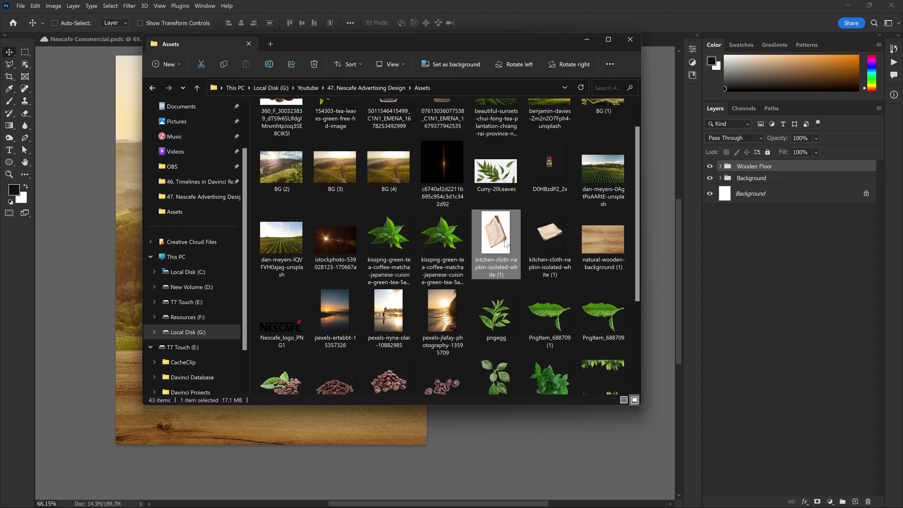
left_click(549, 238)
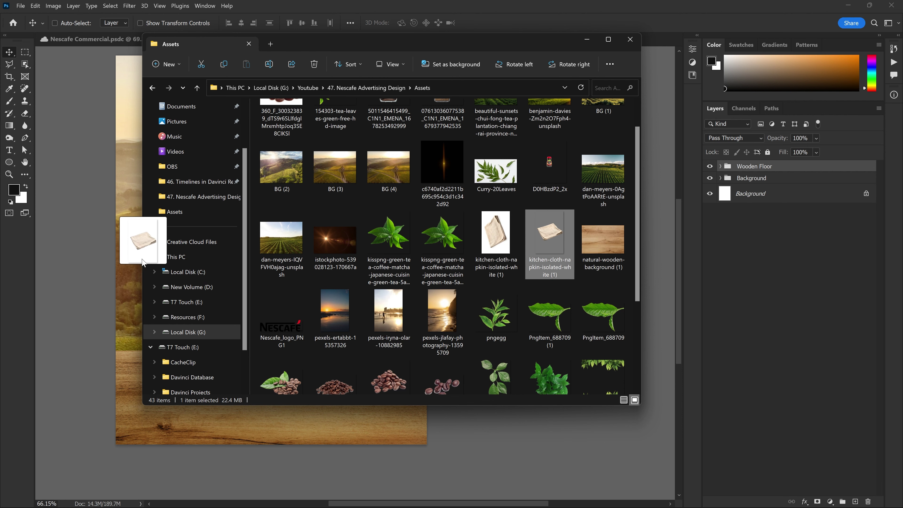
left_click_drag(560, 258, 142, 249)
left_click_drag(308, 284, 288, 377)
mouse_move(321, 342)
left_mouse_down()
mouse_move(338, 355)
mouse_move(307, 321)
left_mouse_up()
key("Return")
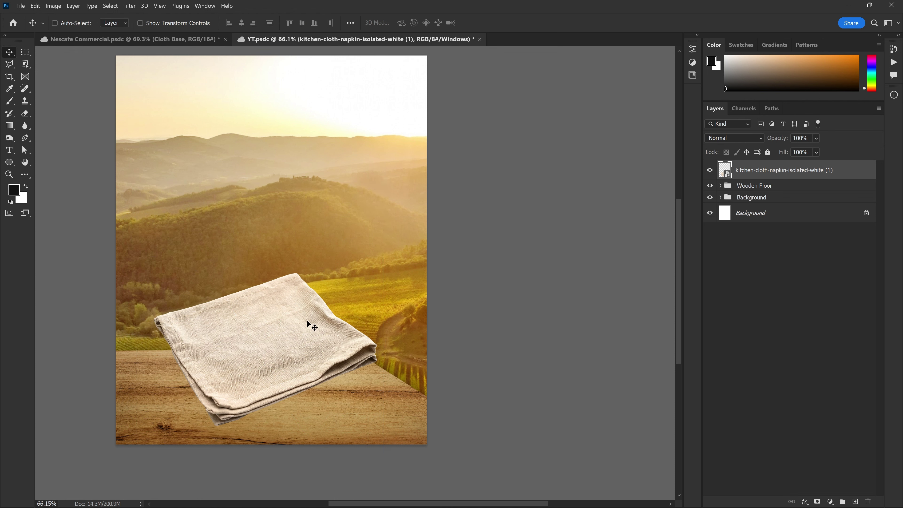
Step: Apply a perspective transform so the napkin lies flat on the tabletop
scroll(308, 321, "down", 1)
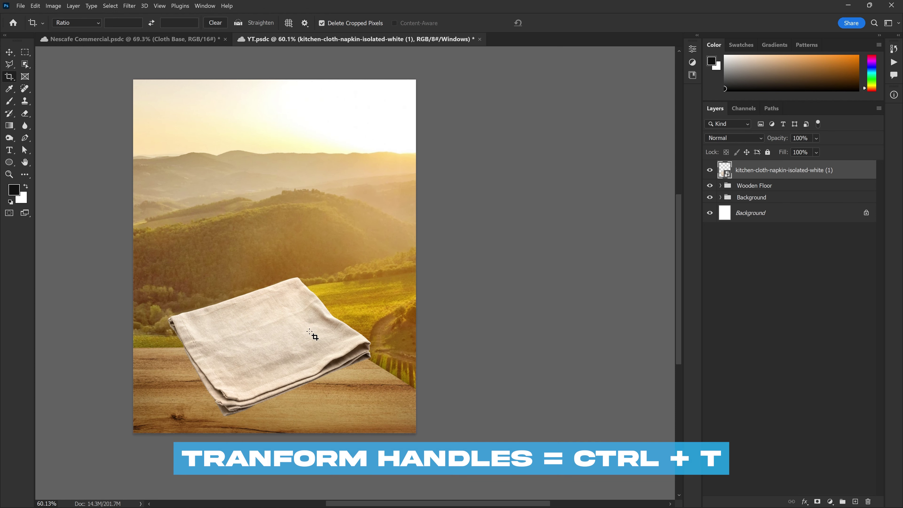
key("ctrl+t")
right_click(319, 312)
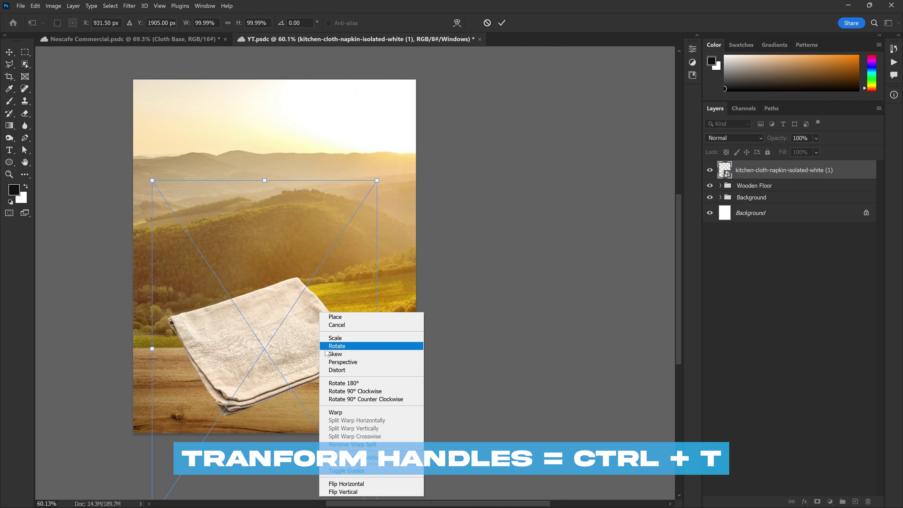
left_click(358, 362)
scroll(358, 362, "down", 2)
scroll(342, 357, "down", 2)
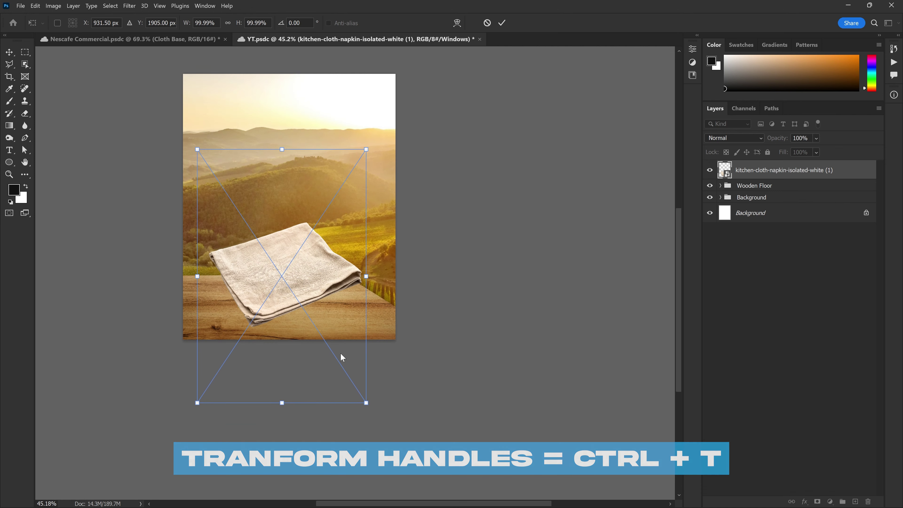
left_click_drag(366, 402, 381, 301)
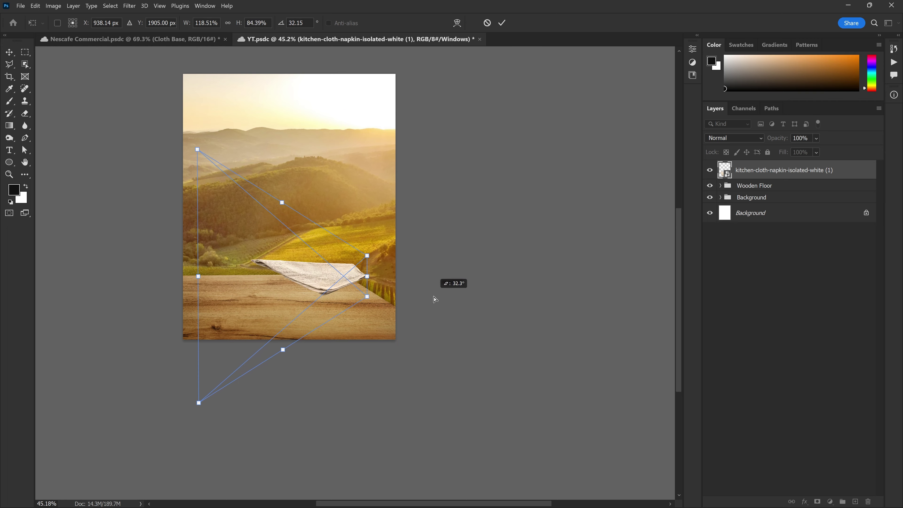
mouse_move(380, 301)
left_mouse_down()
mouse_move(527, 221)
mouse_move(533, 244)
mouse_move(547, 248)
mouse_move(581, 220)
mouse_move(601, 178)
left_mouse_up()
mouse_move(312, 230)
left_mouse_down()
mouse_move(294, 333)
mouse_move(302, 325)
left_mouse_up()
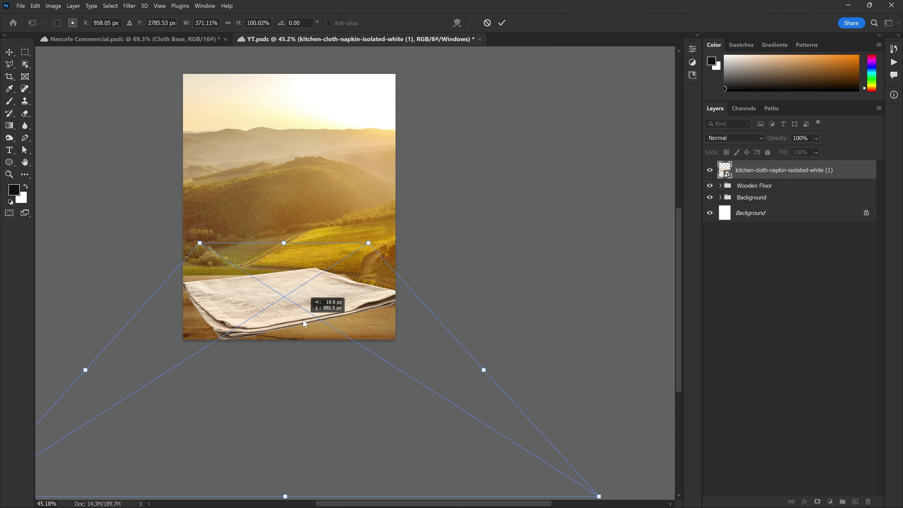
left_click(502, 23)
key("c")
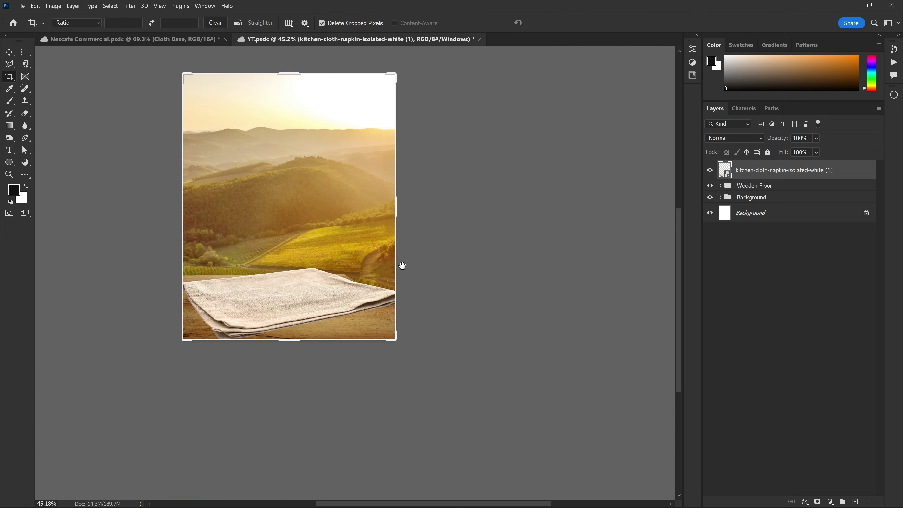
Step: Convert the napkin layer to a smart object and rename it Cloth
right_click(743, 177)
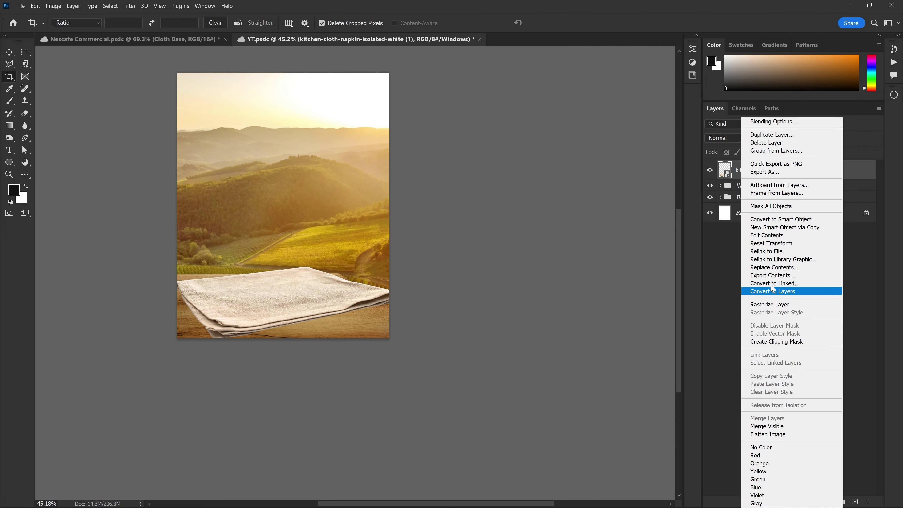
left_click(791, 220)
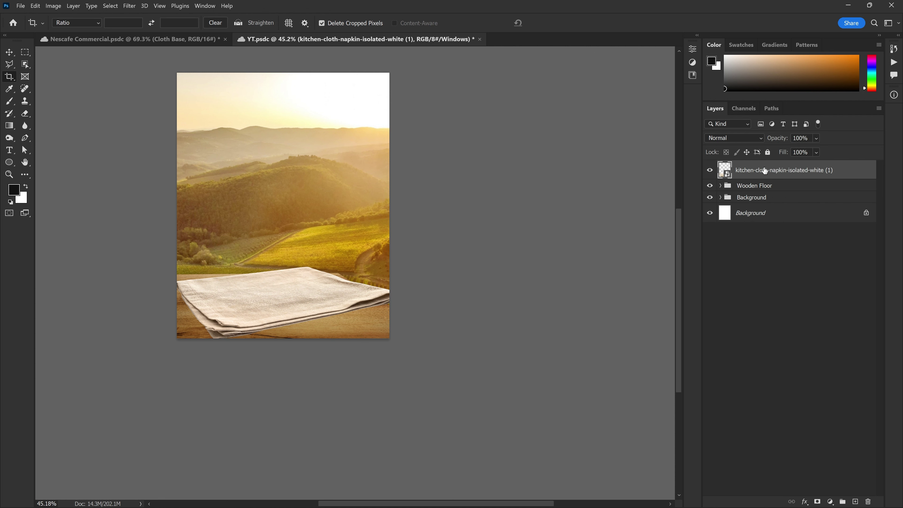
double_click(767, 173)
type("C")
key("Return")
Step: Scale the Cloth layer down to about 61% on the tabletop
key("ctrl+t")
left_click_drag(406, 300, 360, 304)
scroll(277, 323, "up", 1)
scroll(277, 323, "up", 1)
scroll(277, 323, "up", 1)
left_click_drag(277, 323, 277, 332)
left_click_drag(373, 323, 386, 328)
key("Return")
key("c")
scroll(318, 327, "down", 2)
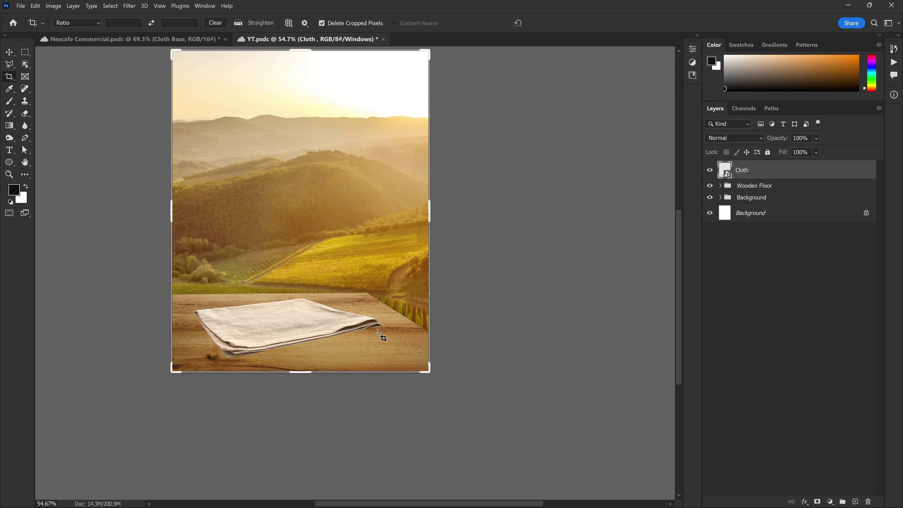
scroll(371, 342, "up", 1)
scroll(352, 333, "down", 2)
Step: Distort the Cloth layer's four corners to match the tabletop's perspective
key("v")
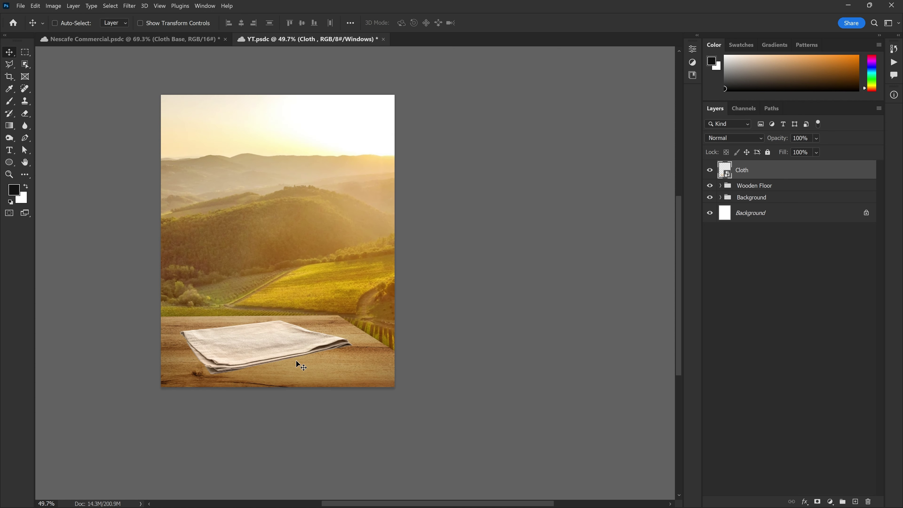
scroll(302, 361, "up", 2)
key("ctrl+t")
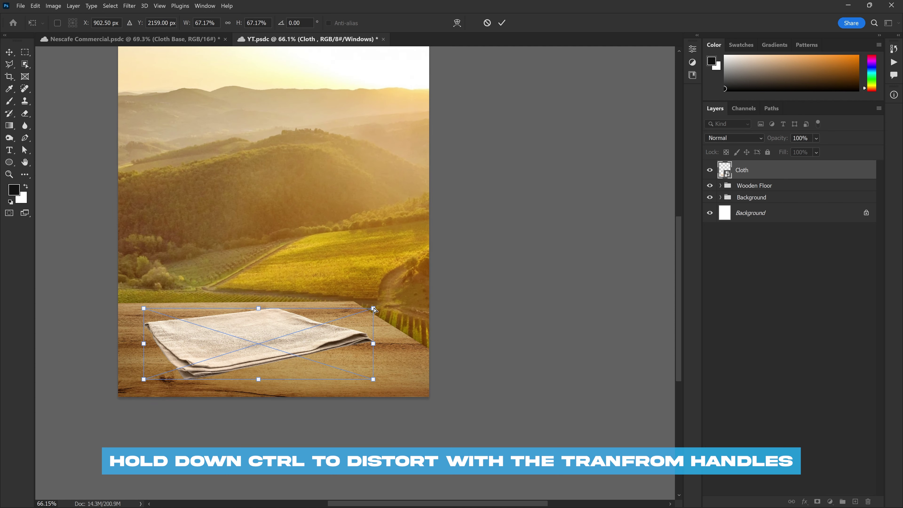
left_click_drag(373, 308, 361, 315, "ctrl")
left_click_drag(144, 308, 146, 312, "ctrl")
left_click_drag(144, 379, 141, 383, "ctrl")
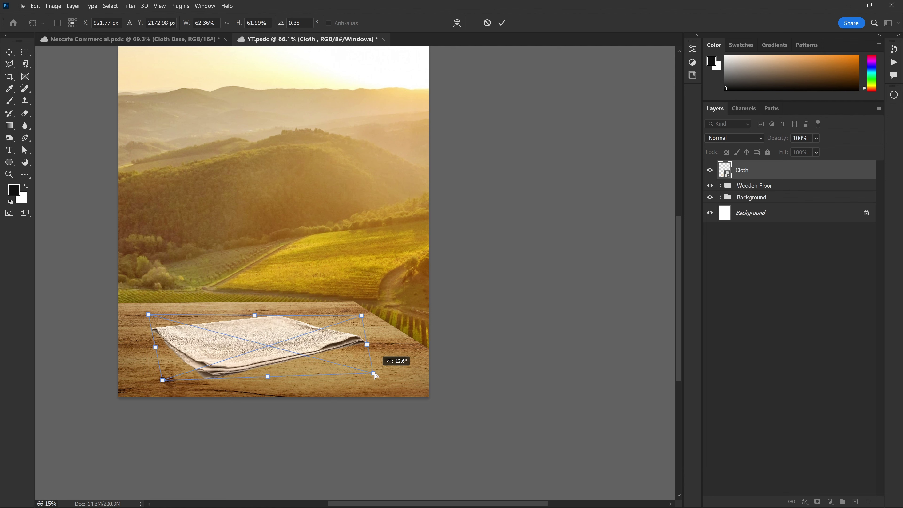
left_click_drag(372, 379, 366, 373, "ctrl")
key("Return")
Step: Skew the cloth's top edge to the table, leaving it at 62.36% width and 52.05% height
scroll(334, 342, "down", 1)
scroll(334, 339, "up", 1)
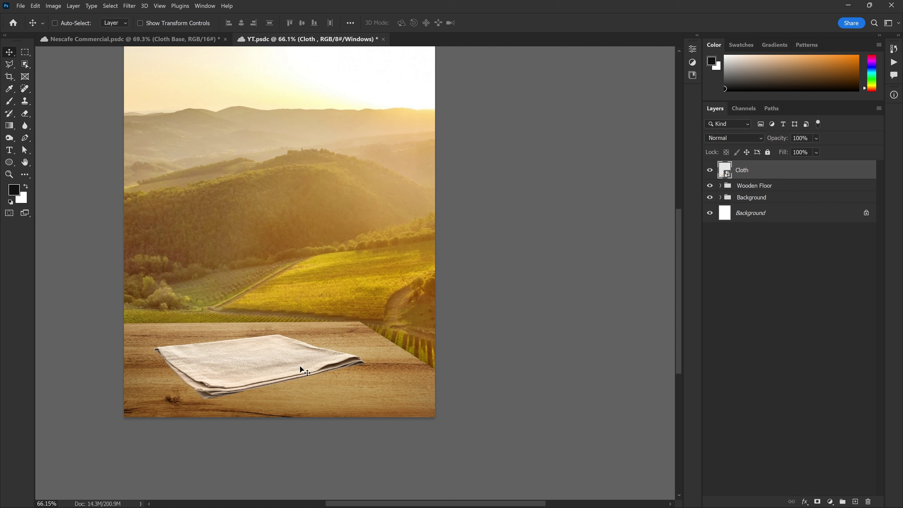
key("ctrl+t")
left_click_drag(255, 340, 258, 353, "ctrl")
key("Return")
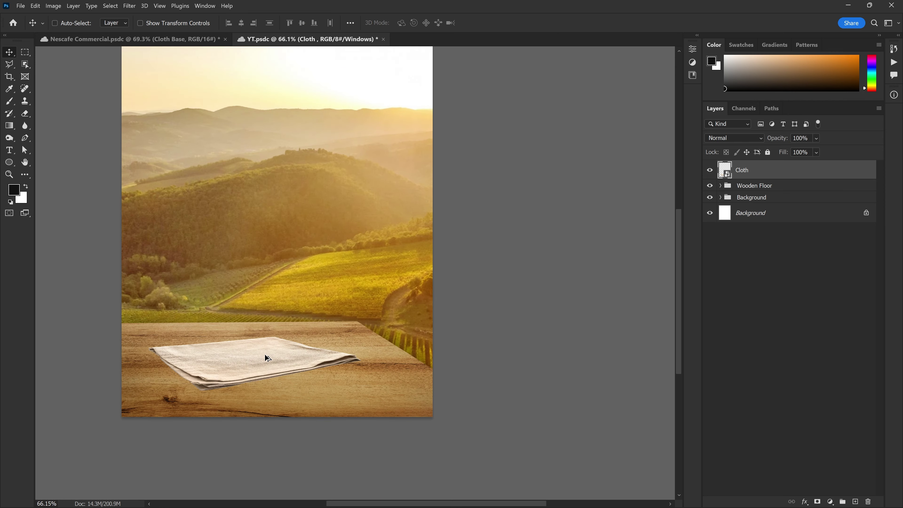
scroll(309, 370, "up", 2, "alt")
scroll(311, 347, "down", 1, "alt")
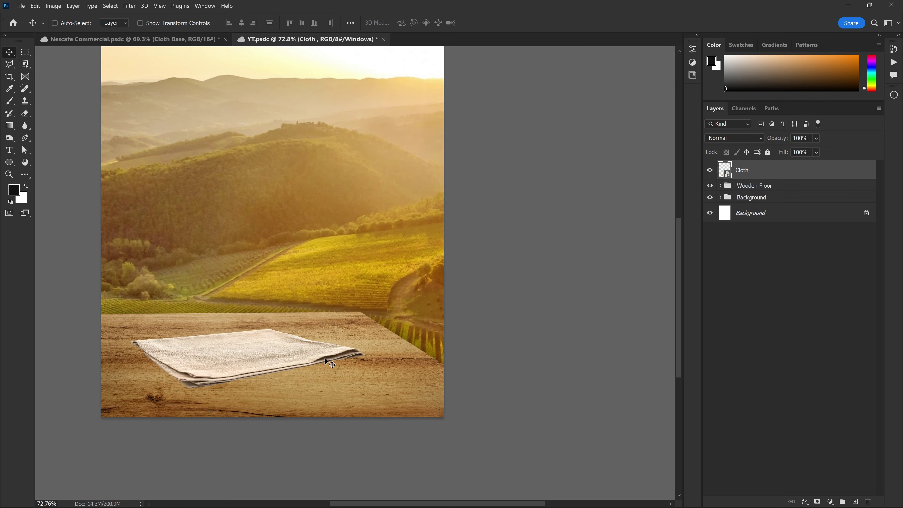
scroll(293, 378, "up", 2, "alt")
scroll(293, 379, "down", 1, "alt")
scroll(293, 378, "down", 3, "alt")
scroll(317, 344, "up", 3, "alt")
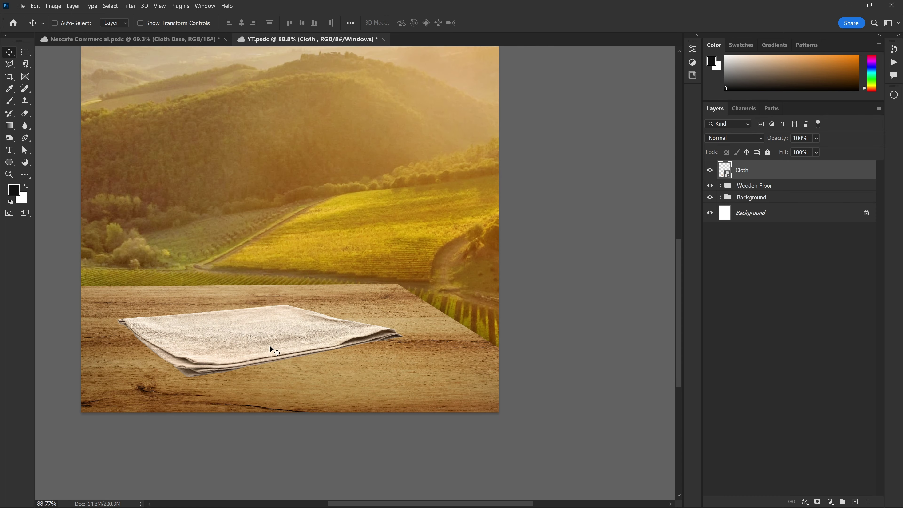
scroll(271, 349, "down", 1, "alt")
scroll(312, 351, "down", 2, "alt")
scroll(349, 245, "up", 2, "alt")
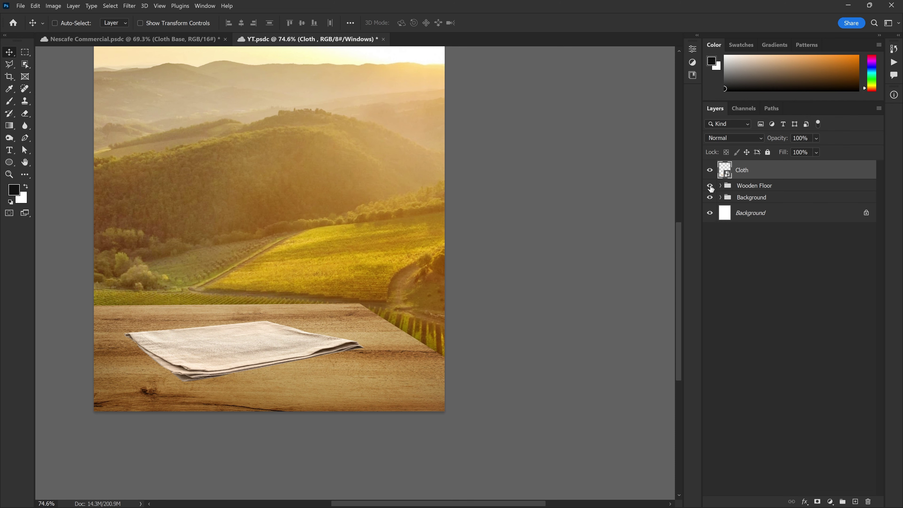
Step: Load the cloth's Blue channel as a luminosity selection
scroll(454, 357, "down", 1, "alt")
scroll(454, 357, "down", 1, "alt")
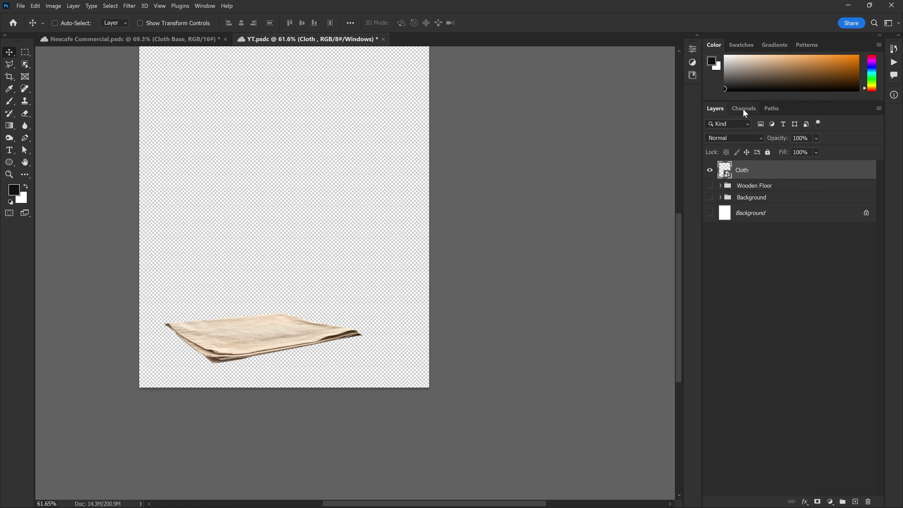
left_click(743, 109)
scroll(247, 350, "up", 1, "alt")
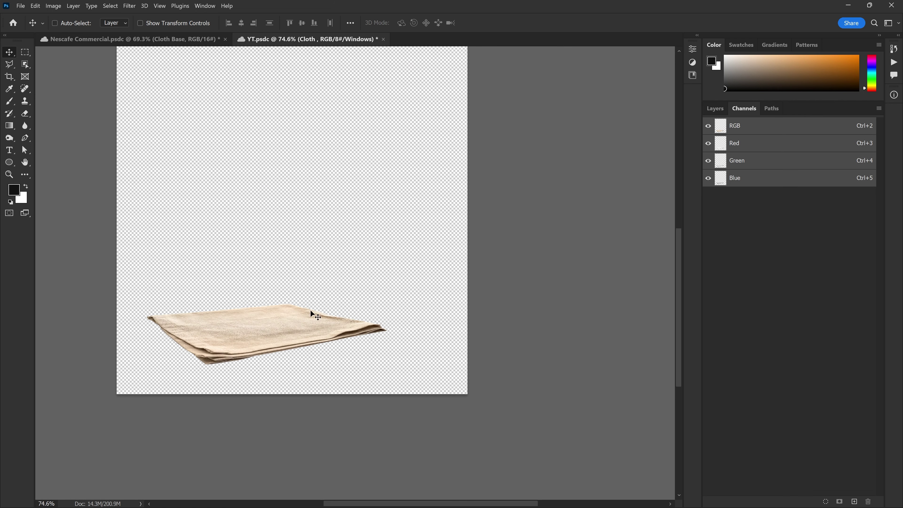
left_click(721, 183, "ctrl")
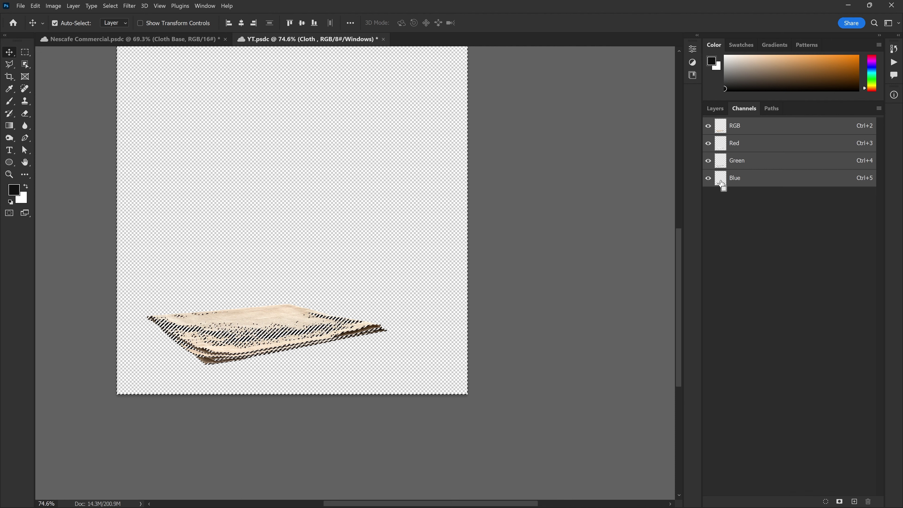
scroll(340, 357, "up", 1, "alt")
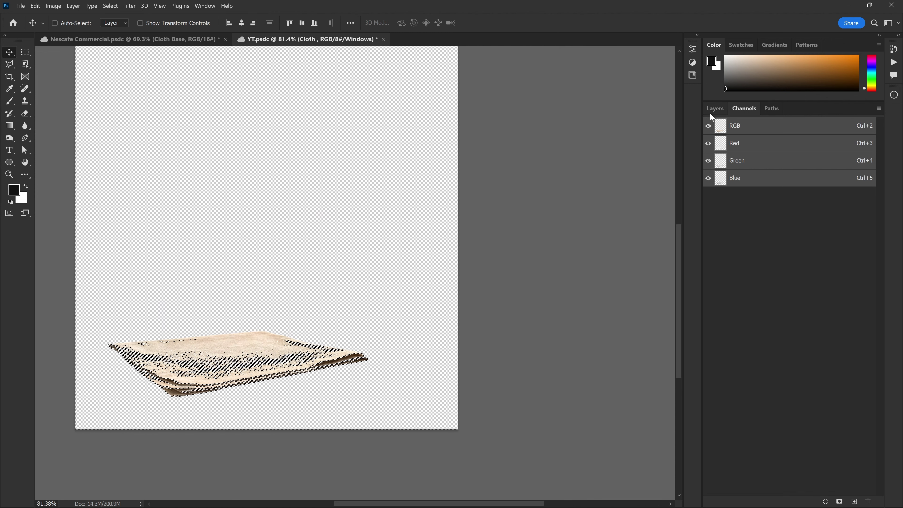
Step: Return to the Layers panel and make the landscape and table layers visible again
left_click(715, 109)
scroll(387, 317, "down", 2, "alt")
scroll(403, 266, "up", 1, "alt")
left_click_drag(403, 266, 367, 304)
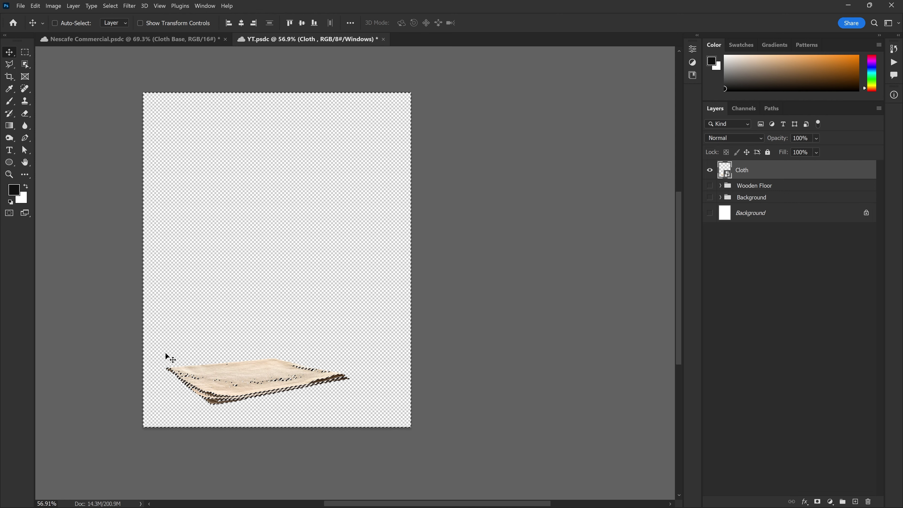
key("ctrl")
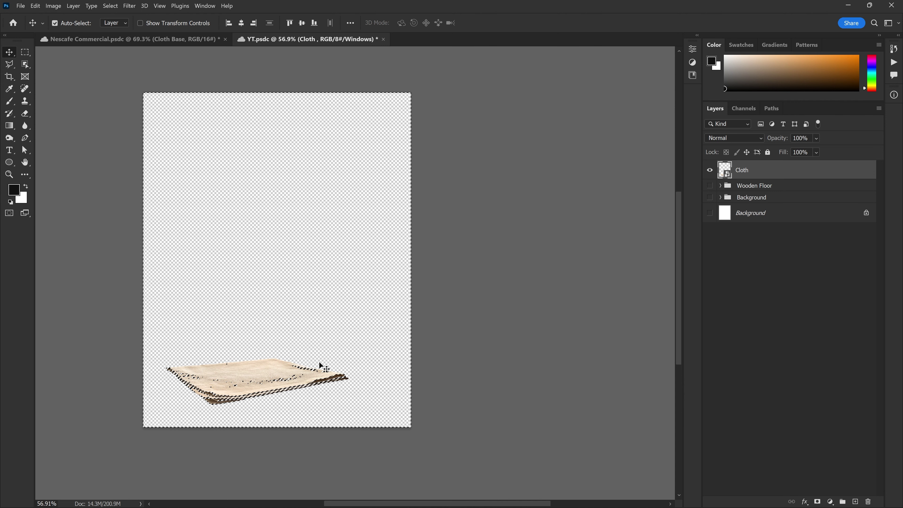
scroll(299, 398, "up", 3)
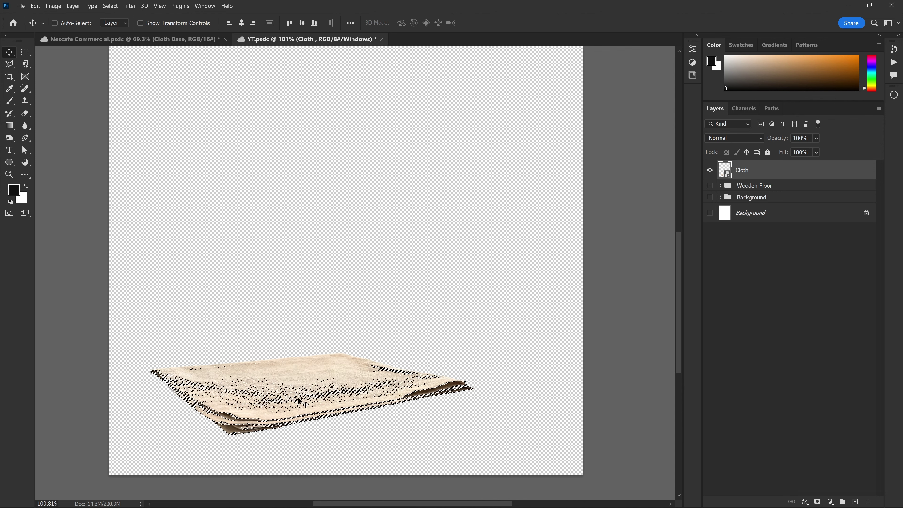
scroll(299, 356, "down", 2)
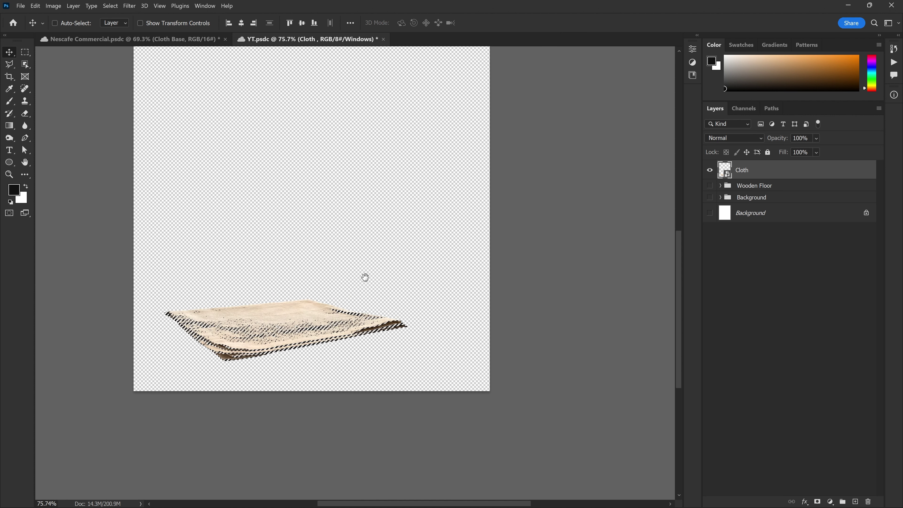
scroll(363, 299, "down", 1)
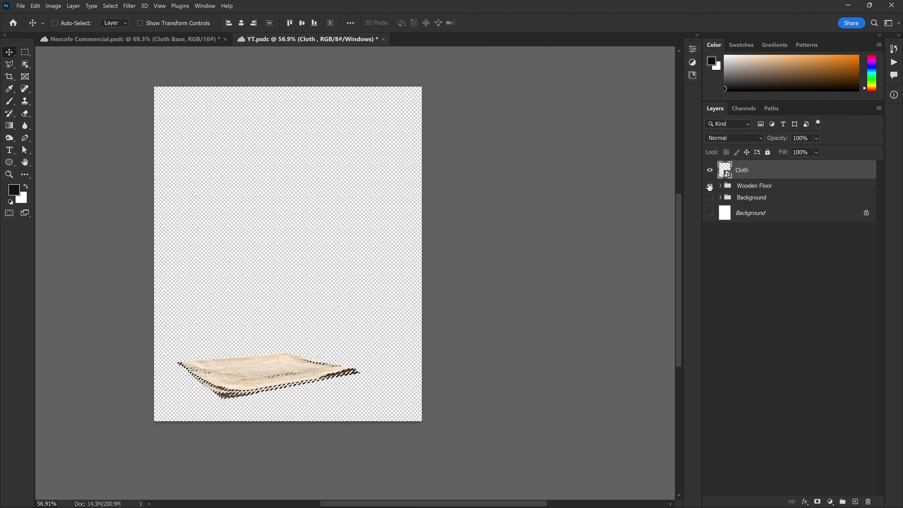
left_click(710, 213)
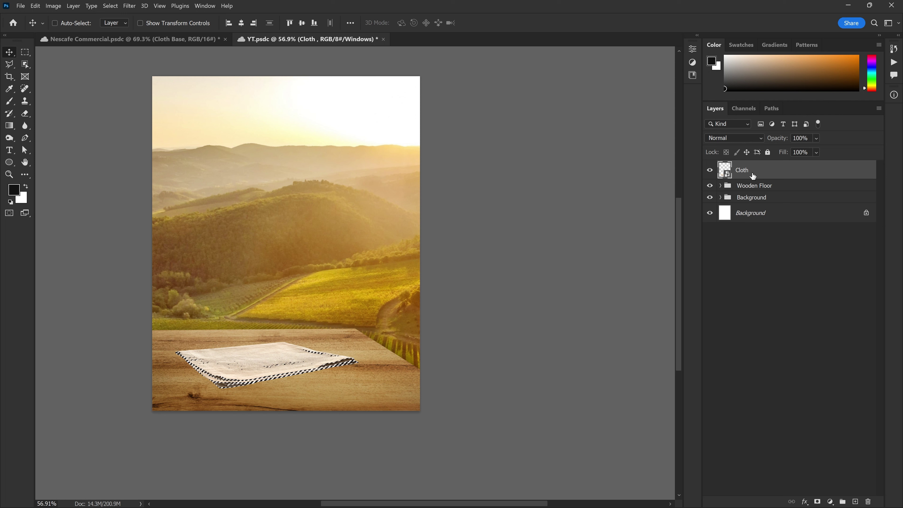
left_click(830, 502)
Step: Add a Levels adjustment clipped to Cloth with the black input raised to 93
left_click(836, 372)
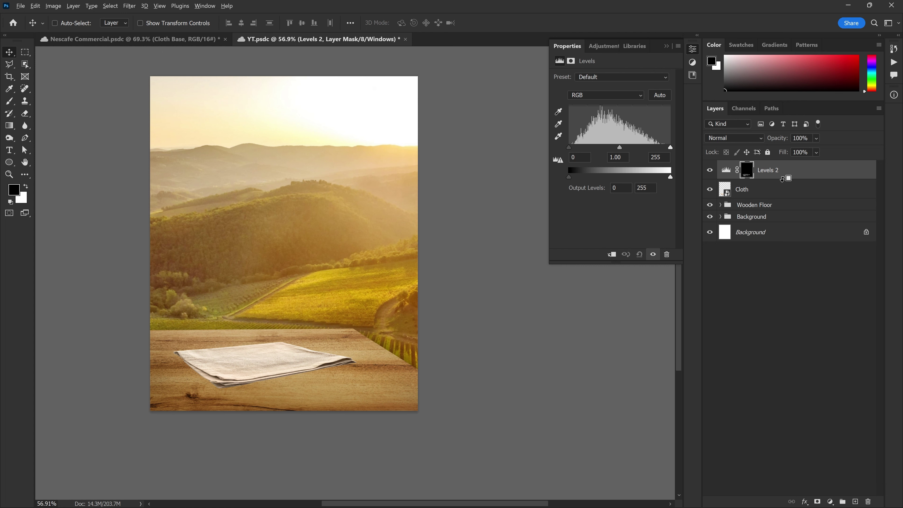
left_click(775, 178, "alt")
scroll(263, 376, "up", 3)
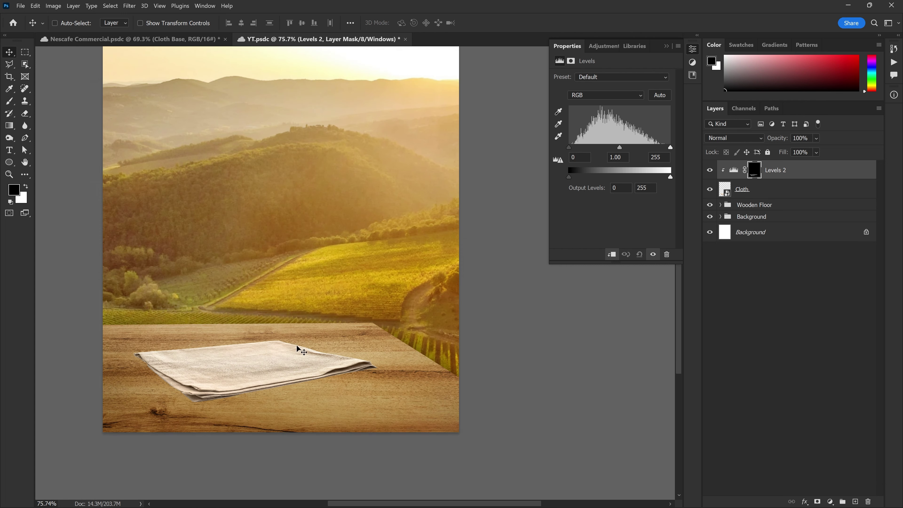
left_click_drag(575, 152, 610, 153)
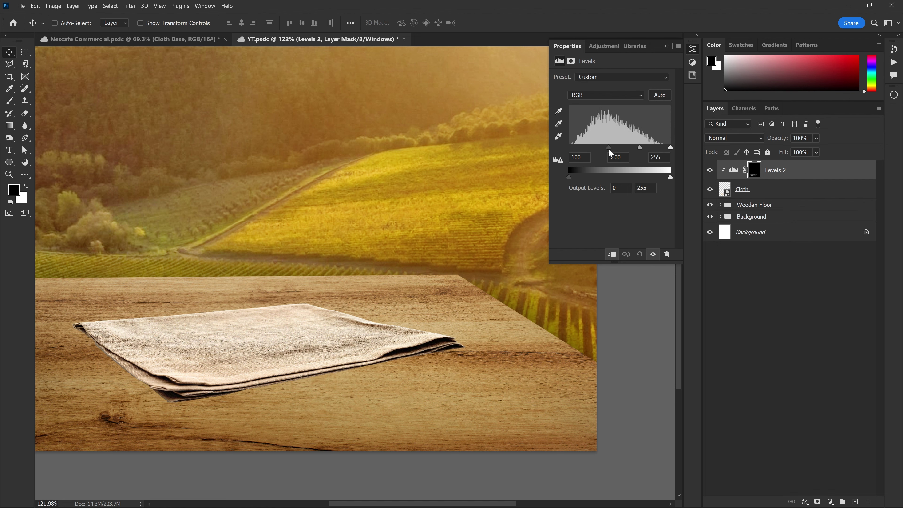
left_click(626, 256)
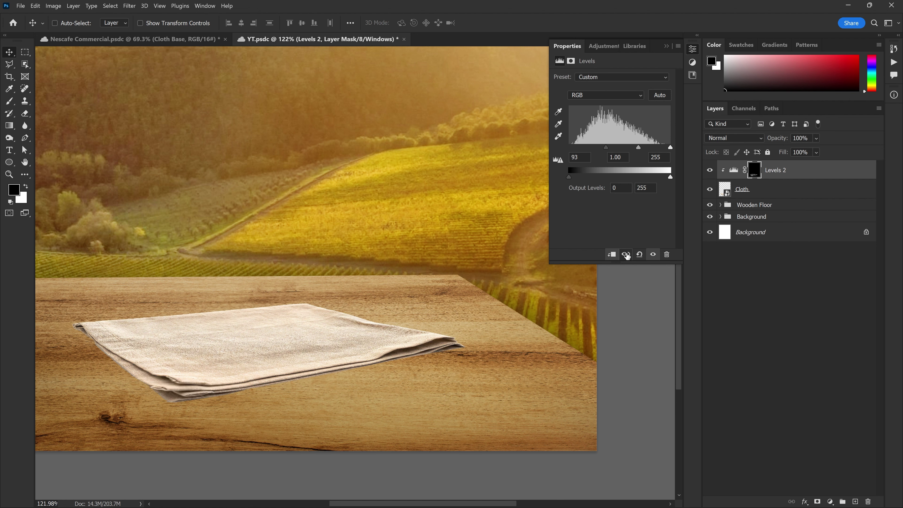
key("ctrl+0")
key("Return")
Step: Set the Levels adjustment layer's opacity to 90%
left_click(802, 138)
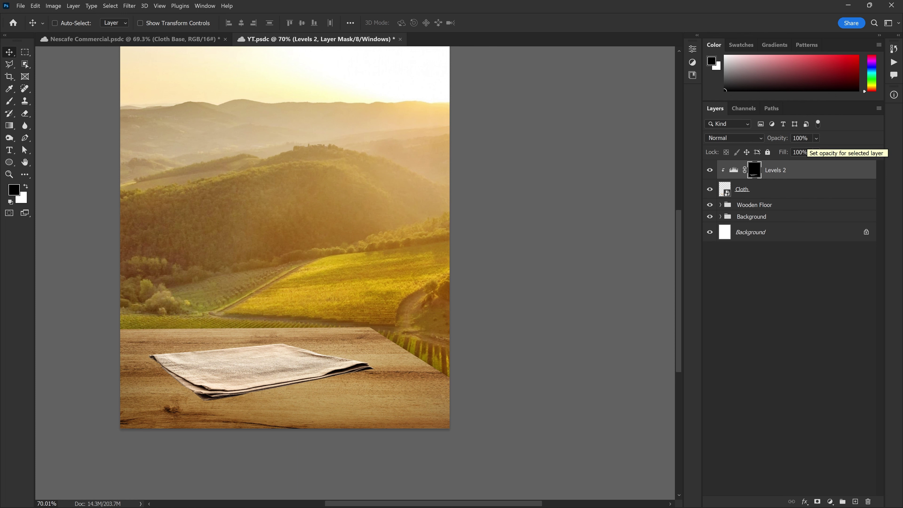
key("BackSpace")
key("BackSpace")
key("BackSpace")
type("90")
key("Return")
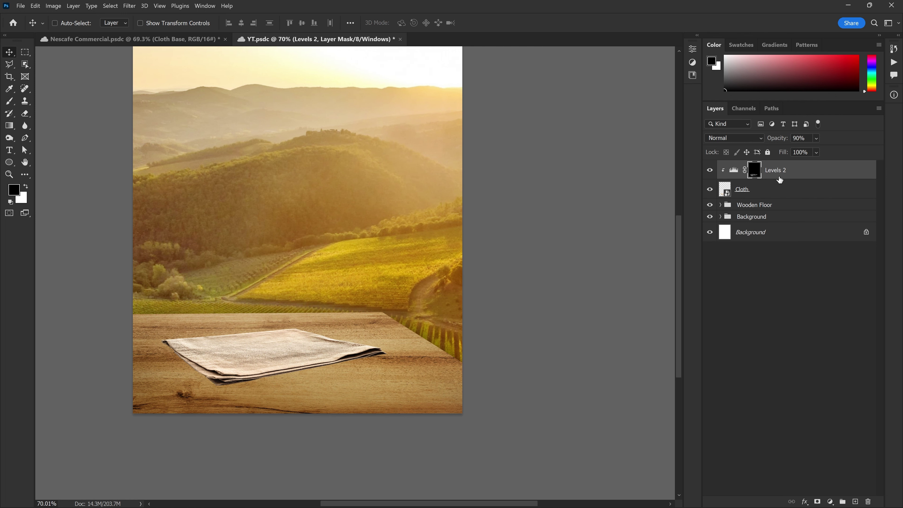
Step: Add a Color Balance adjustment layer clipped to the cloth
left_click(831, 502)
left_click(849, 418)
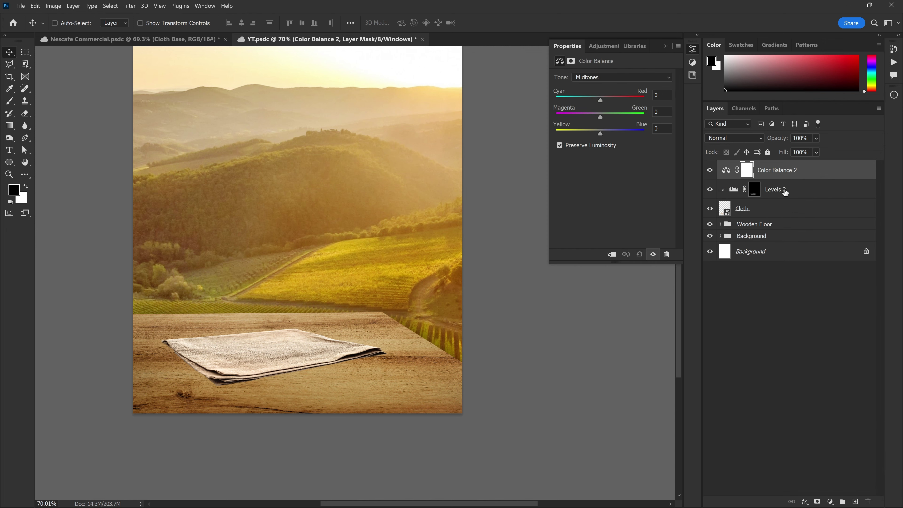
left_click(611, 254)
scroll(345, 272, "up", 3)
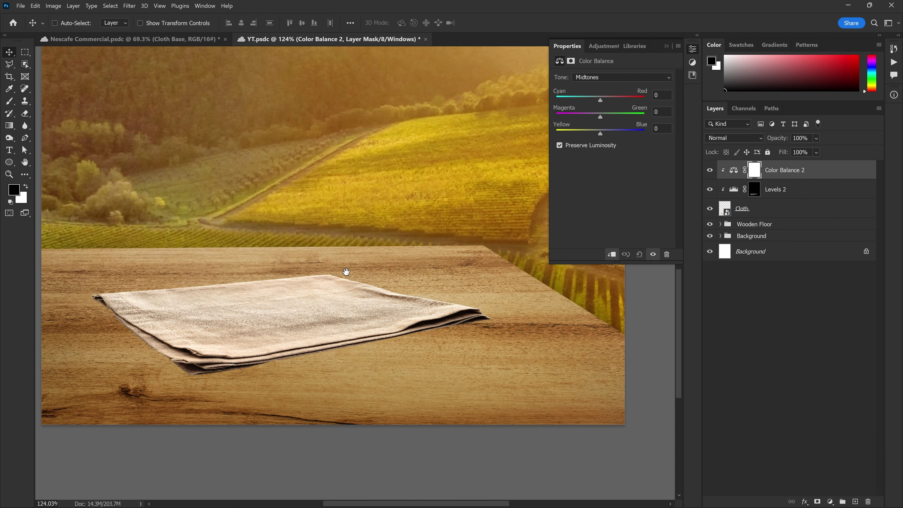
left_click_drag(397, 185, 393, 211)
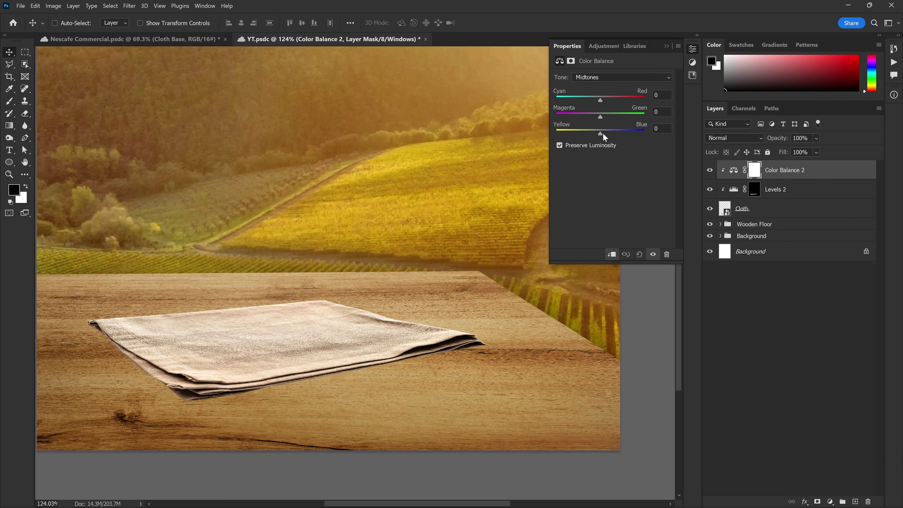
Step: Set the midtones to Yellow–Blue -12 and Cyan–Red +9
left_click_drag(600, 134, 595, 133)
scroll(334, 292, "down", 4)
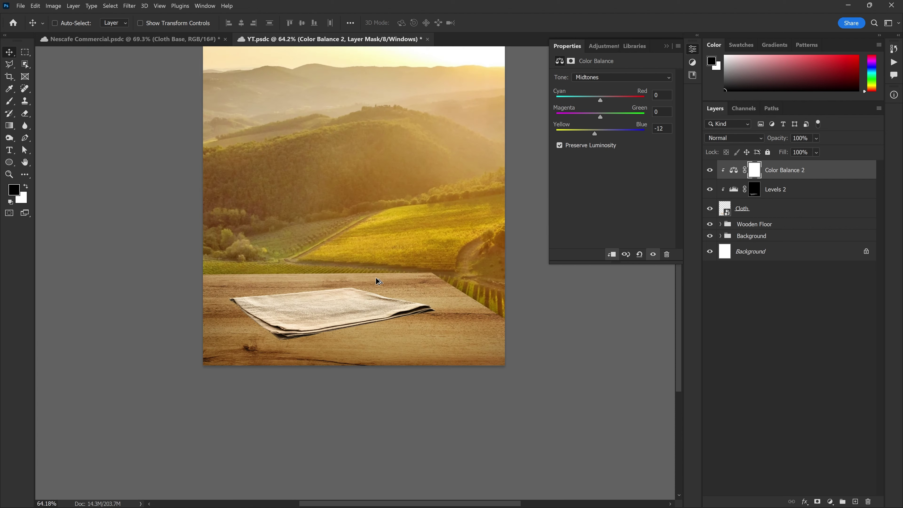
scroll(334, 292, "up", 1)
left_click_drag(602, 101, 604, 99)
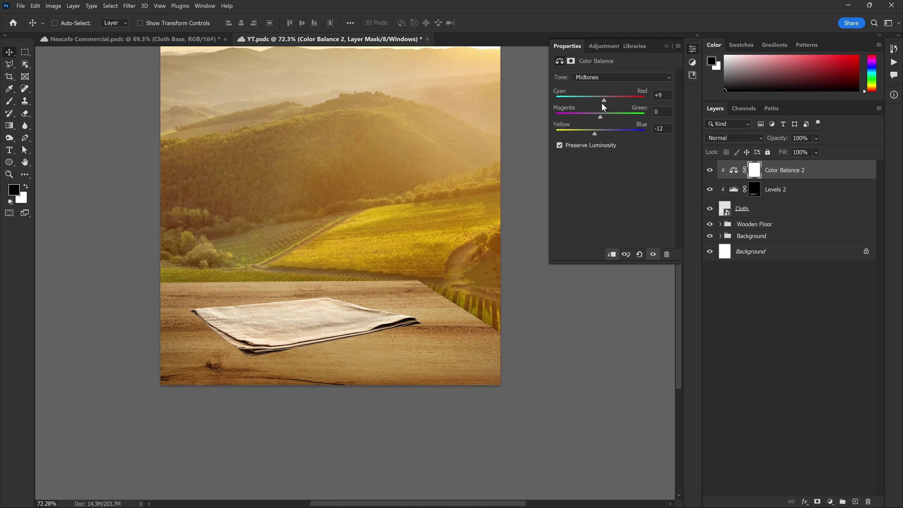
scroll(324, 312, "up", 2)
scroll(372, 220, "down", 3)
scroll(303, 313, "up", 2)
scroll(346, 264, "up", 1)
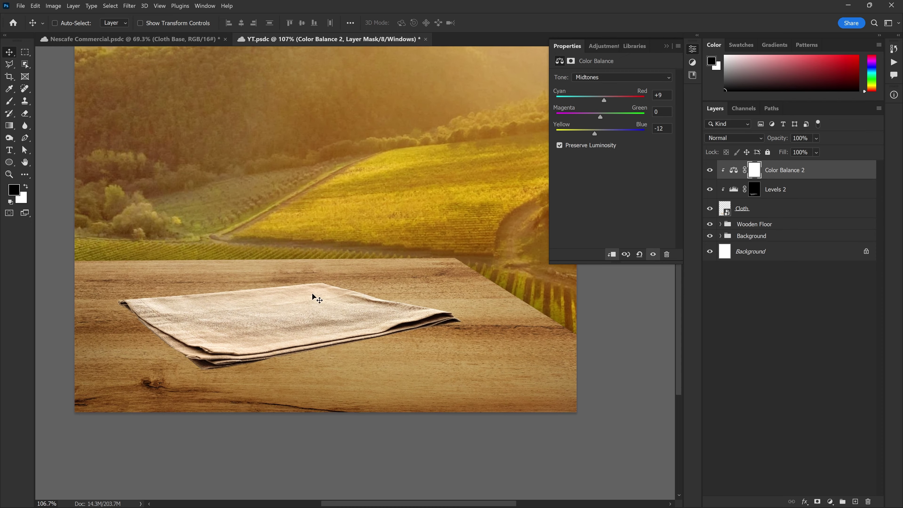
scroll(369, 265, "up", 1)
scroll(441, 270, "up", 1)
left_click_drag(441, 271, 427, 271)
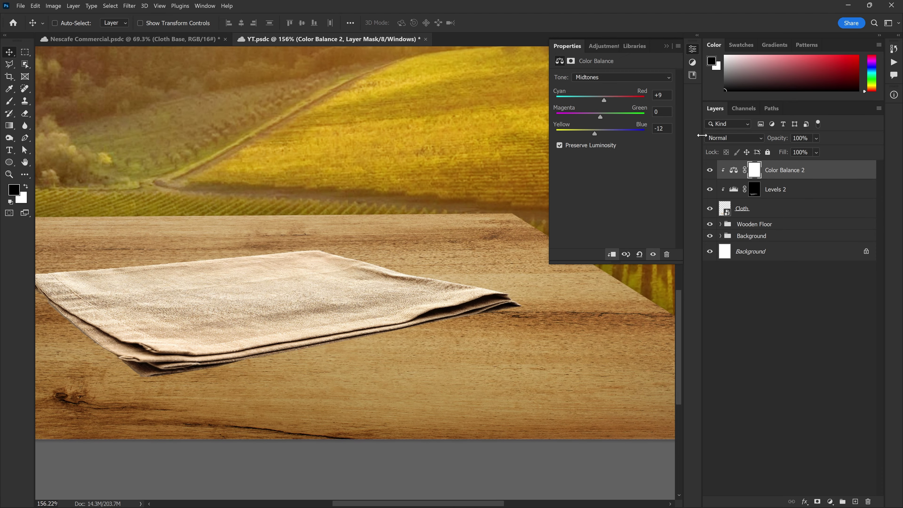
Step: Collapse the Properties panel and select the Cloth layer
left_click(667, 47)
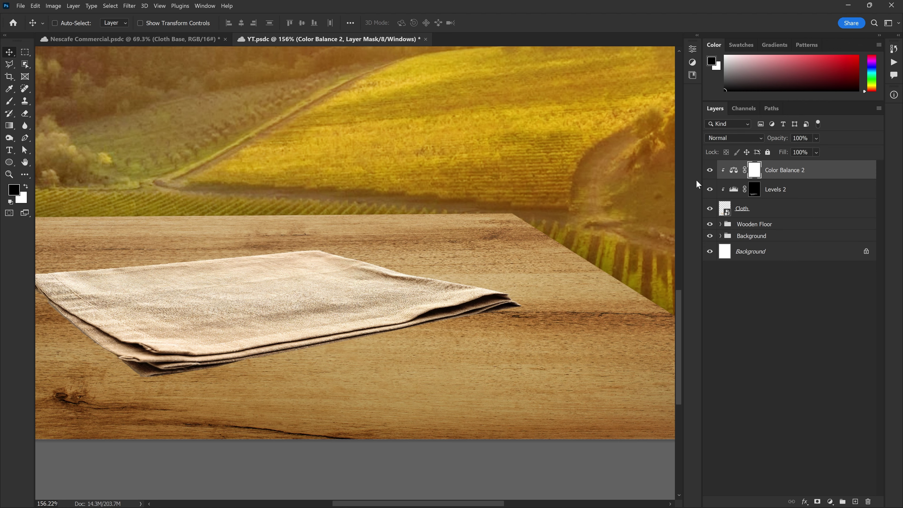
scroll(409, 268, "down", 4)
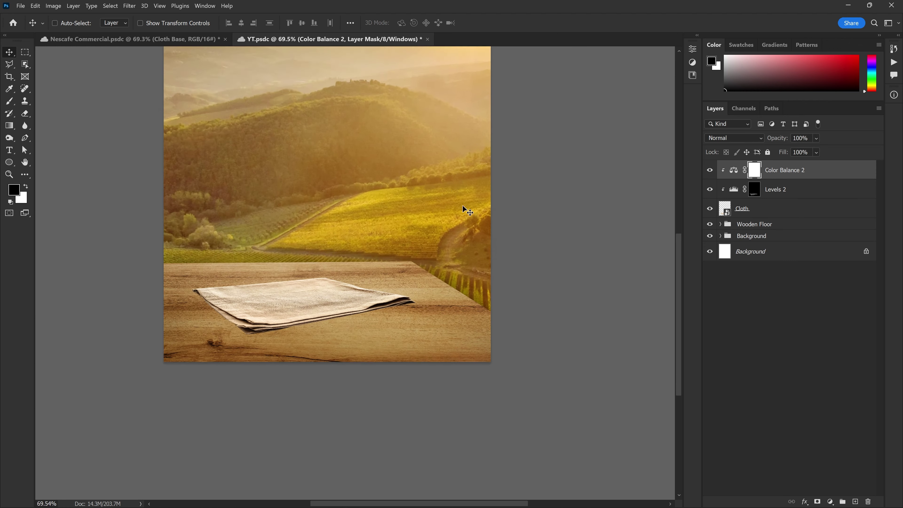
scroll(395, 252, "down", 2)
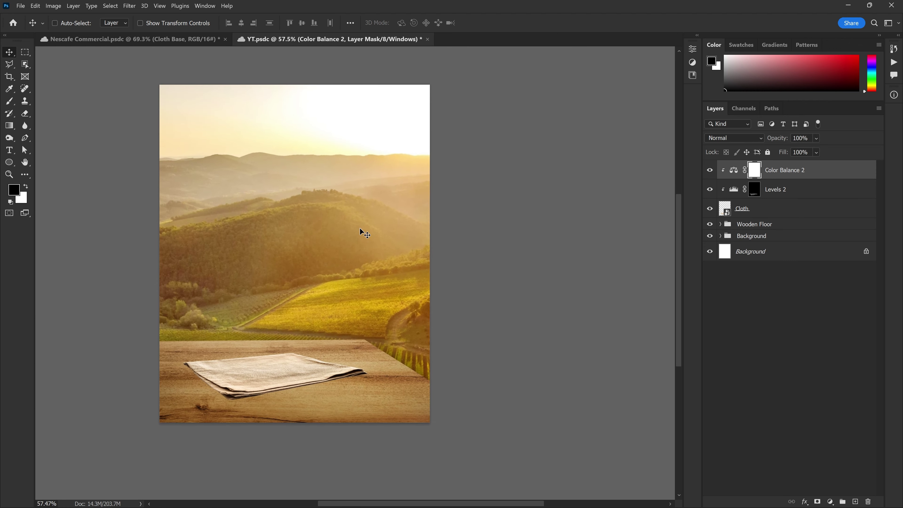
scroll(263, 313, "up", 5)
scroll(264, 327, "down", 2)
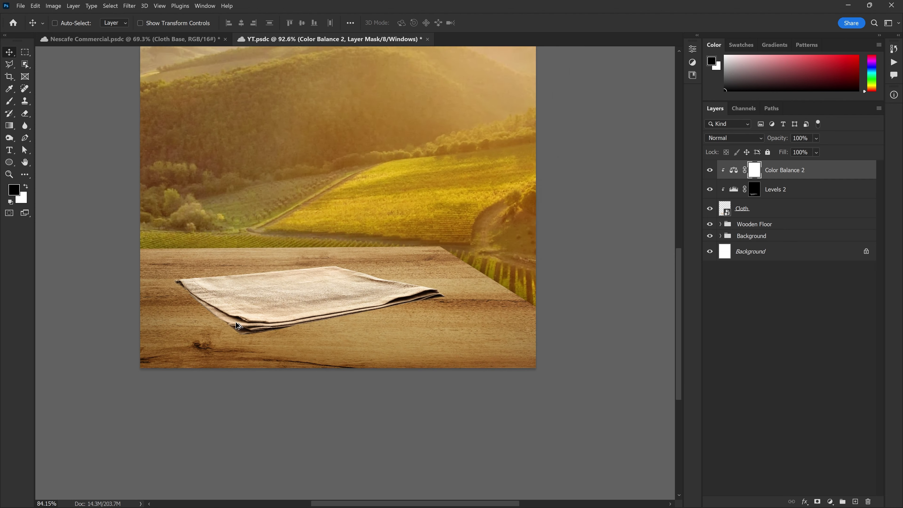
scroll(341, 268, "up", 1)
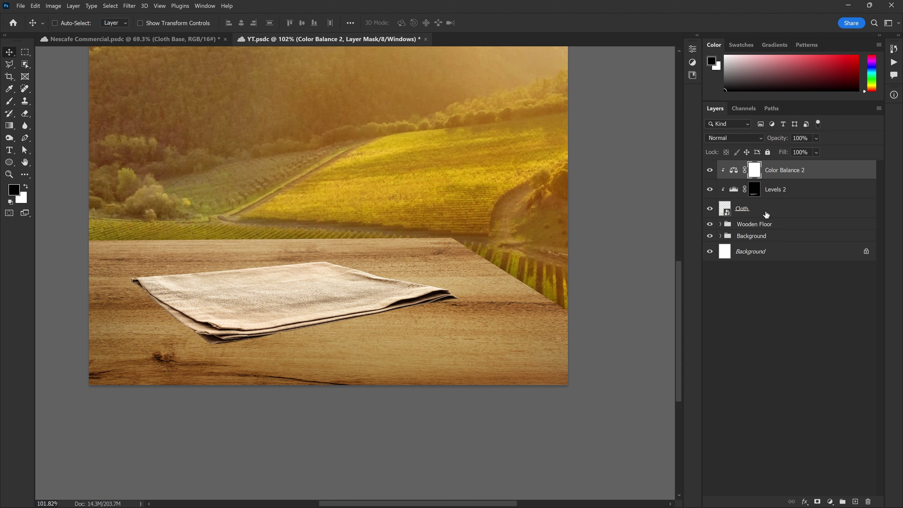
left_click(776, 213)
Step: Warp the cloth's bottom-left corner and right edge down onto the table, then commit
key("ctrl+t")
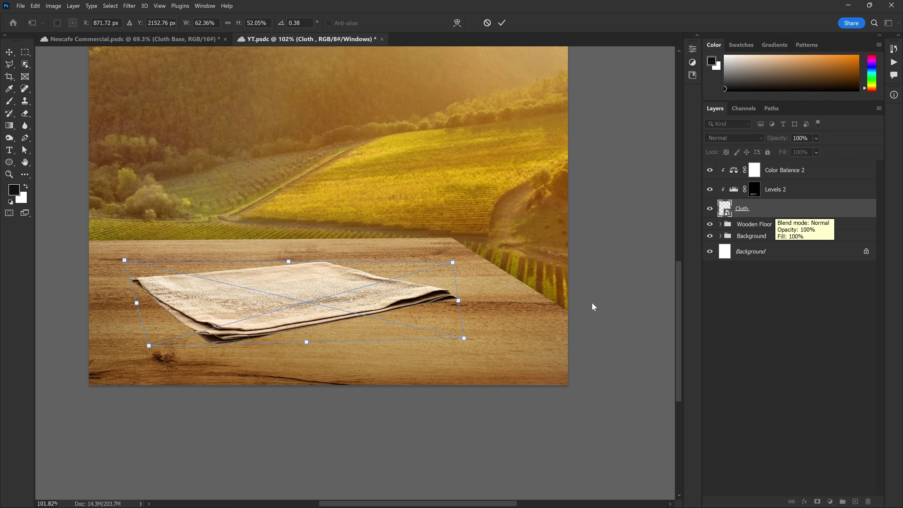
right_click(339, 272)
left_click(372, 371)
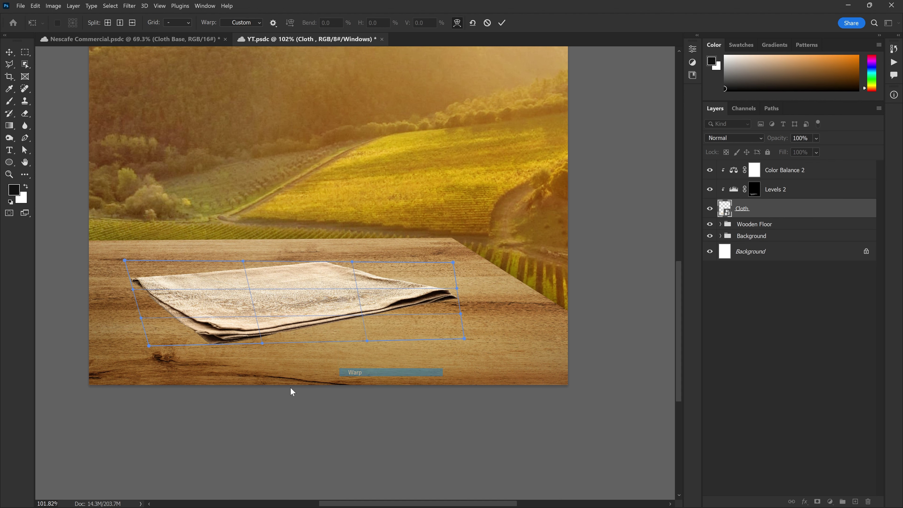
scroll(292, 389, "up", 2)
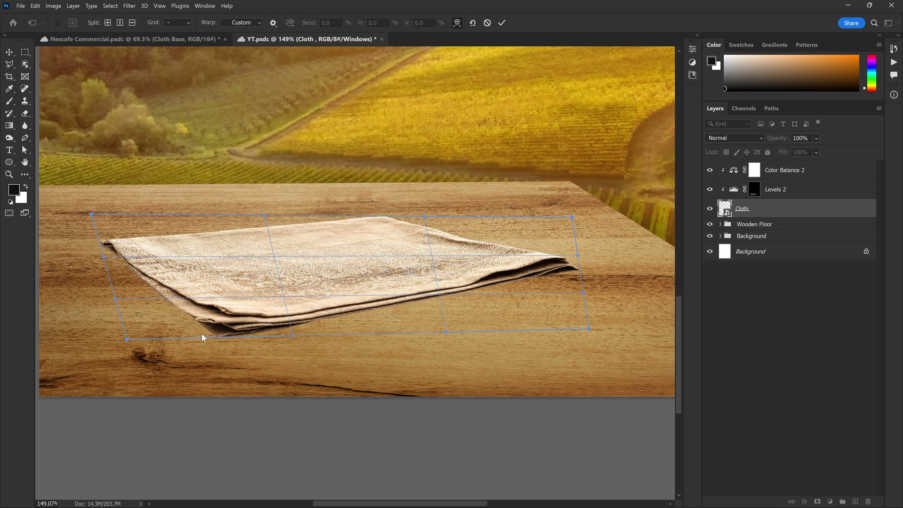
left_click_drag(127, 339, 134, 349)
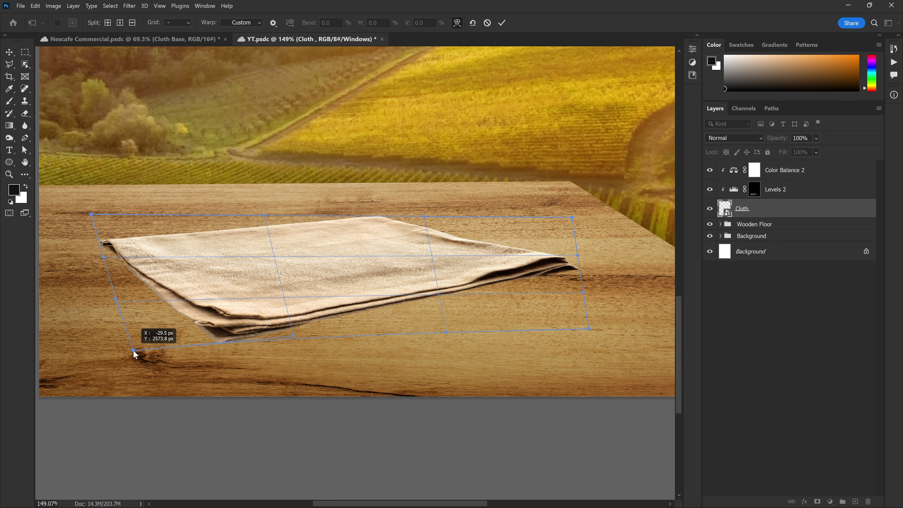
left_click_drag(586, 330, 585, 332)
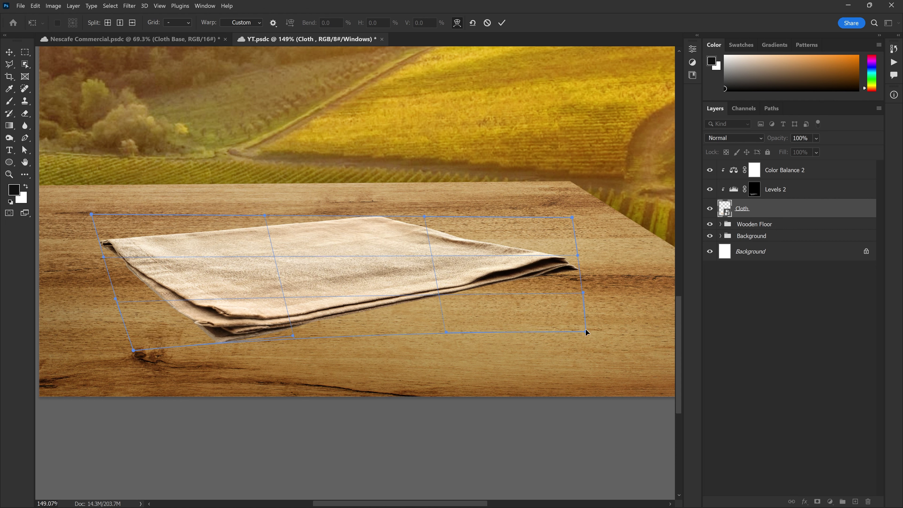
left_click_drag(576, 255, 576, 258)
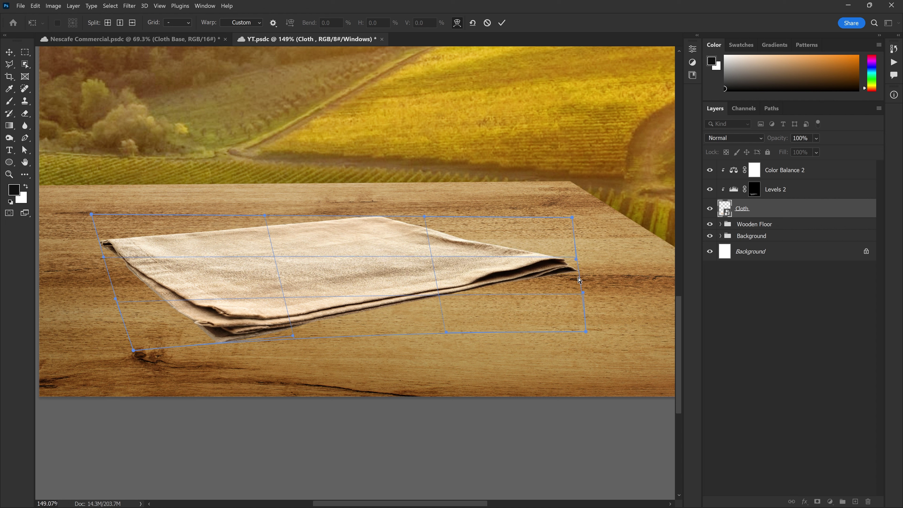
left_click_drag(582, 293, 575, 299)
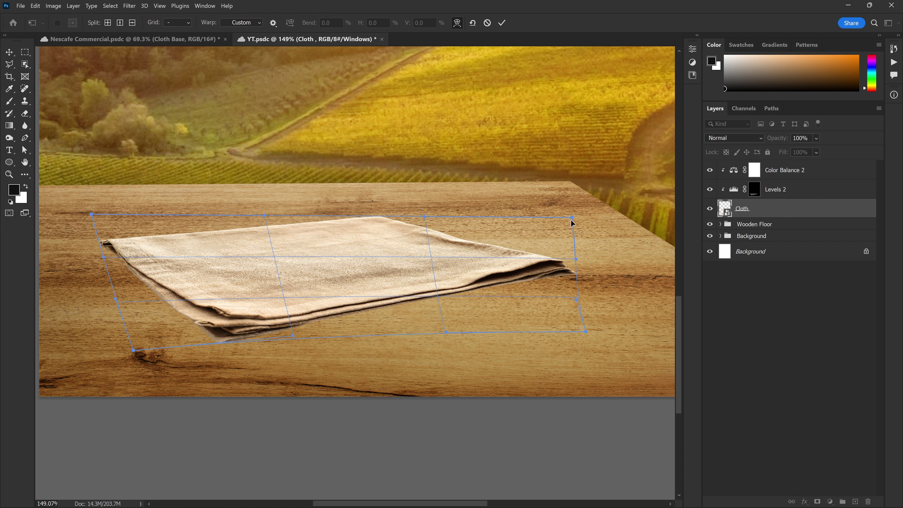
left_click_drag(572, 217, 569, 223)
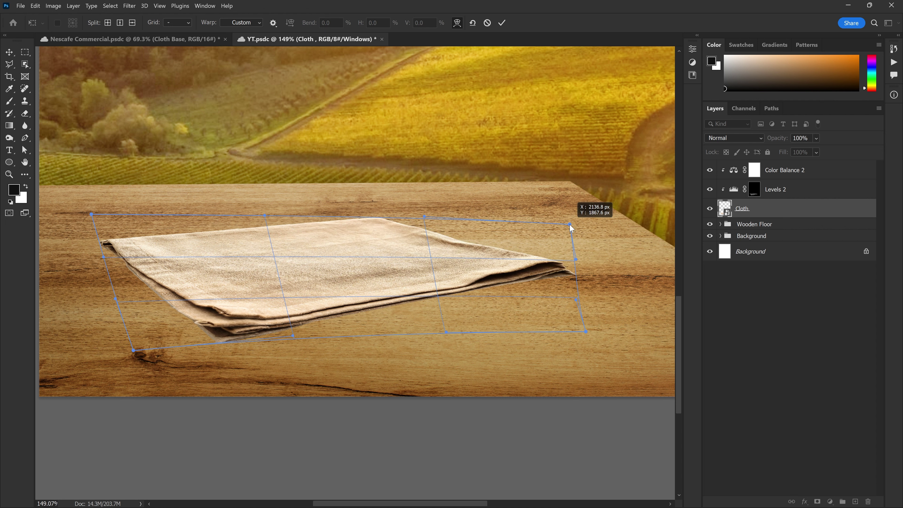
left_click(502, 22)
key("ctrl+0")
scroll(244, 308, "up", 5)
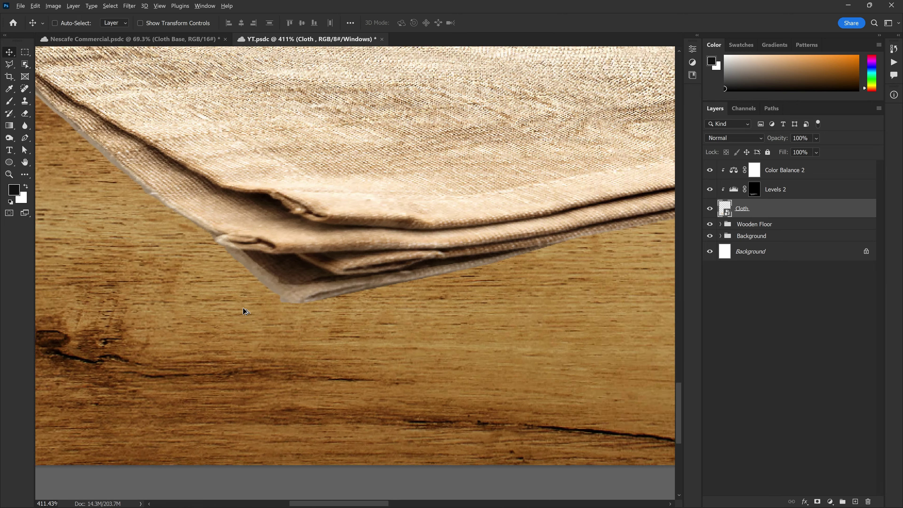
Step: Add a layer mask to the Cloth layer and switch to the Pen tool
scroll(262, 308, "down", 3)
scroll(135, 193, "up", 3)
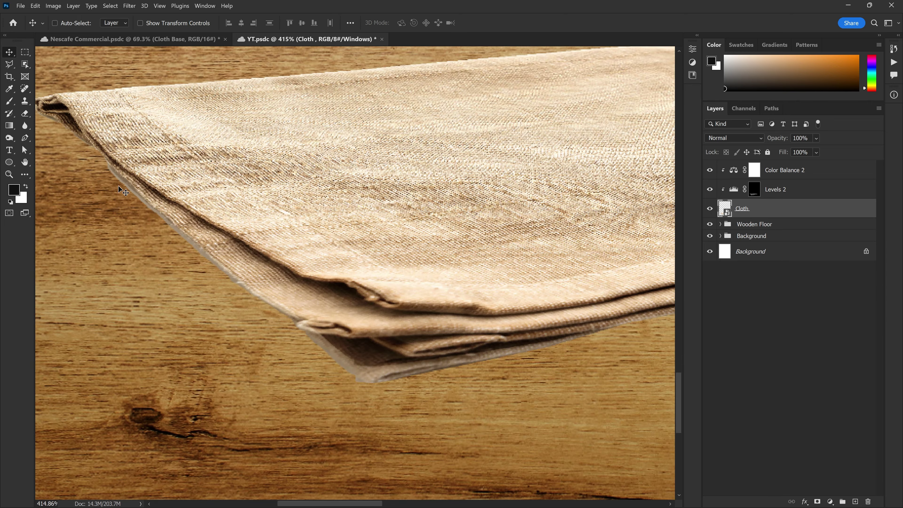
left_click_drag(379, 324, 358, 323)
left_click(817, 501)
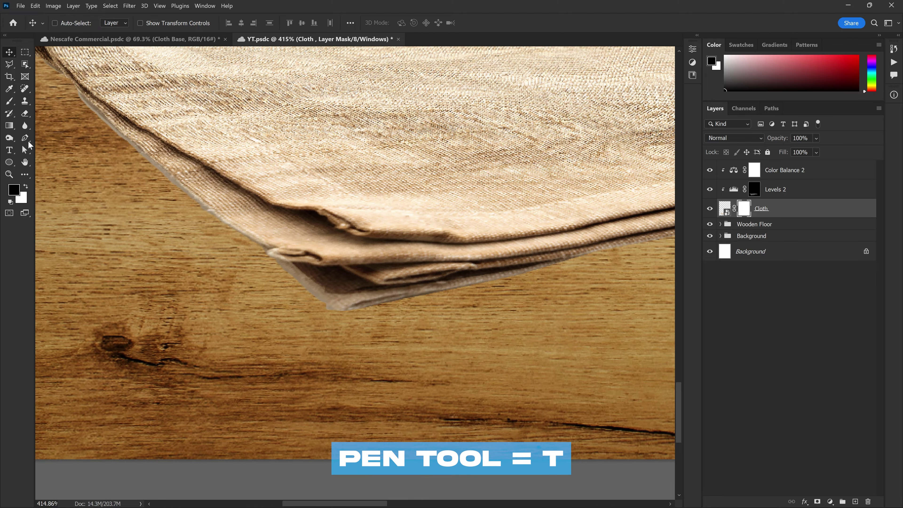
left_click(28, 140)
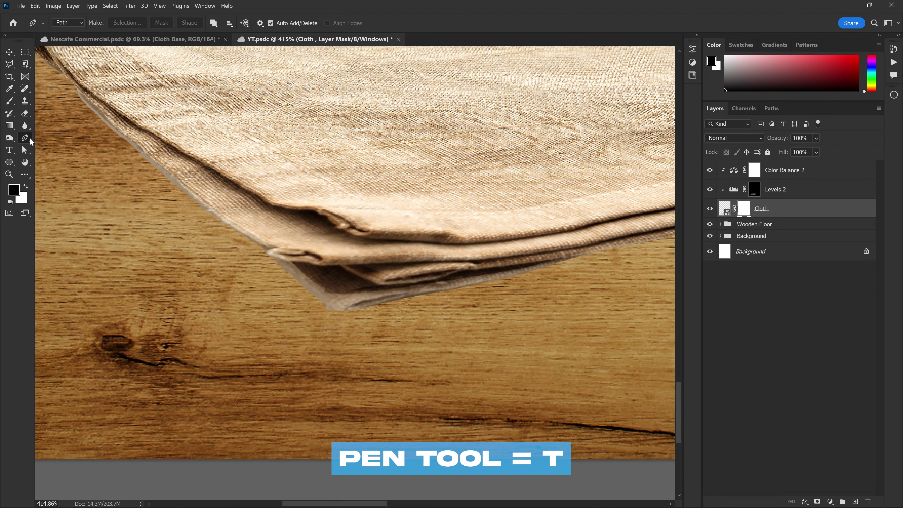
scroll(140, 156, "up", 2)
scroll(140, 157, "up", 1)
scroll(141, 157, "up", 2)
scroll(140, 157, "up", 2)
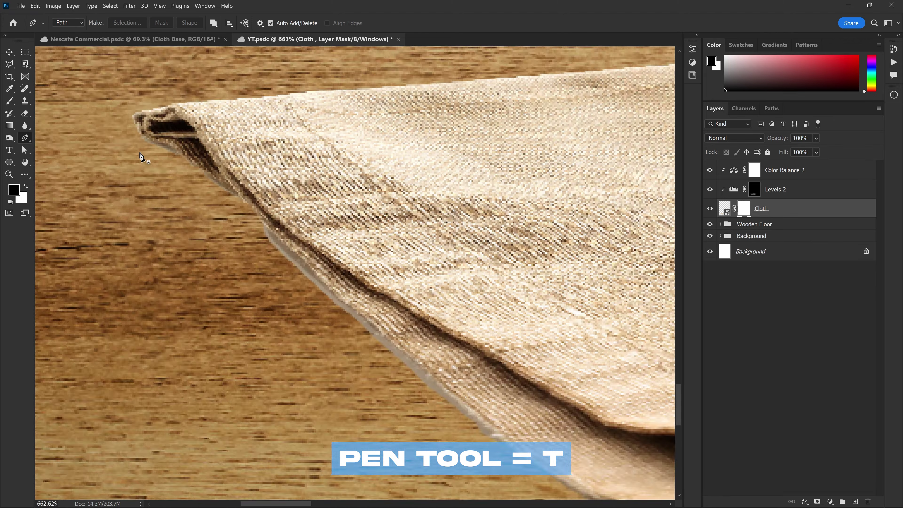
scroll(140, 157, "up", 1)
Step: Trace a closed path around the grey fringe along the cloth's lower edge
left_click(140, 136)
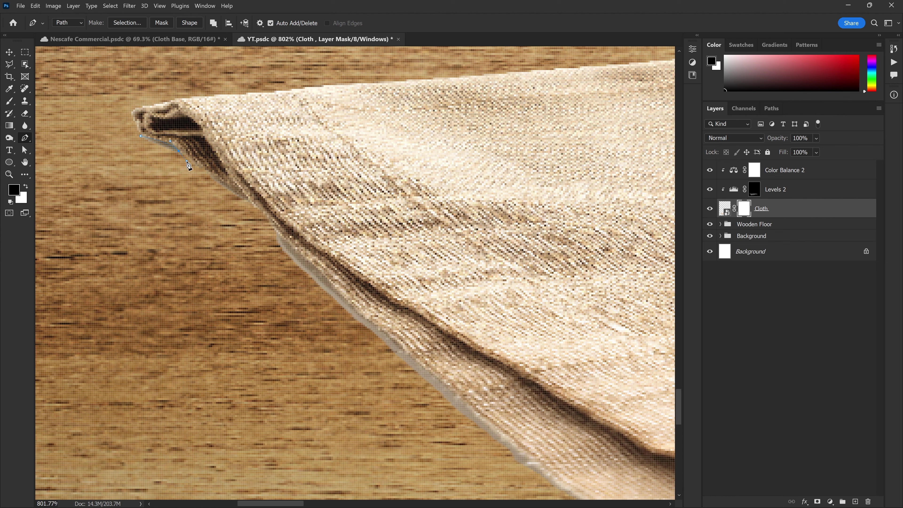
scroll(308, 262, "down", 3)
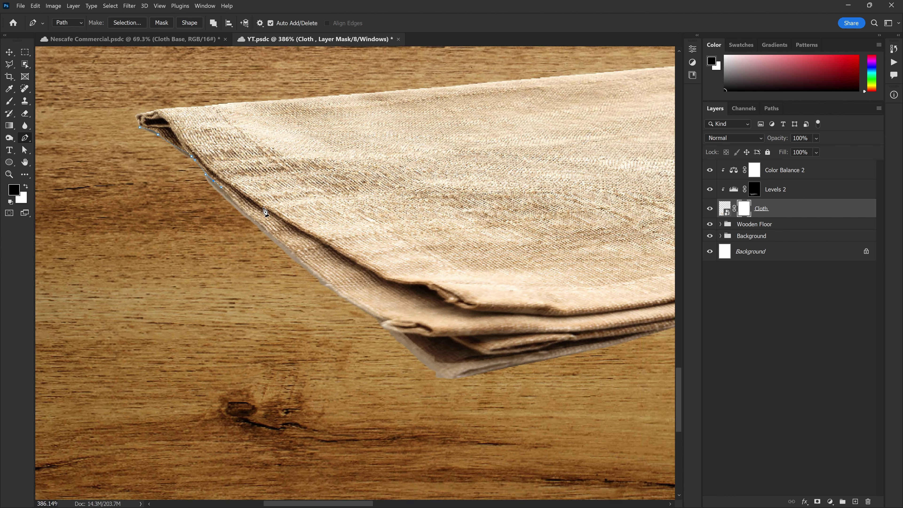
left_click_drag(331, 281, 336, 286)
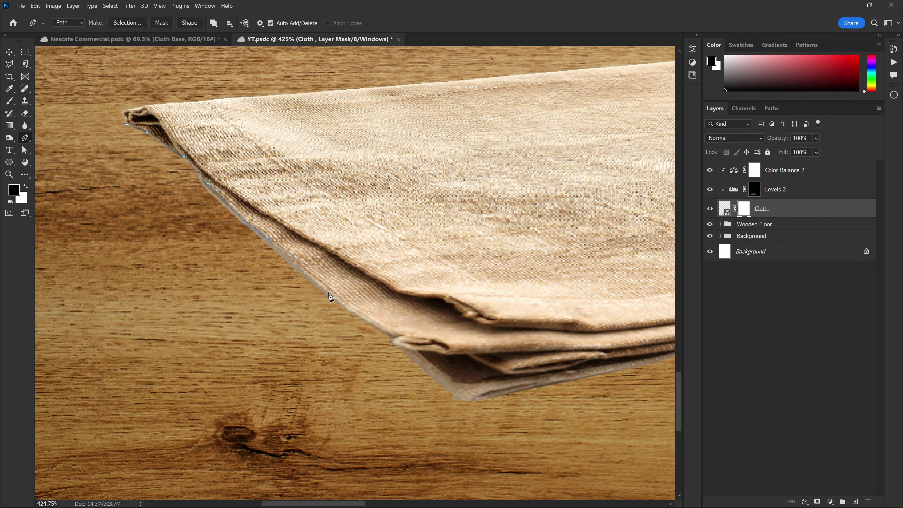
scroll(325, 308, "up", 1)
left_click(316, 292)
left_click(315, 292)
left_click_drag(335, 303, 327, 302)
left_click_drag(400, 357, 402, 359)
scroll(361, 393, "down", 3)
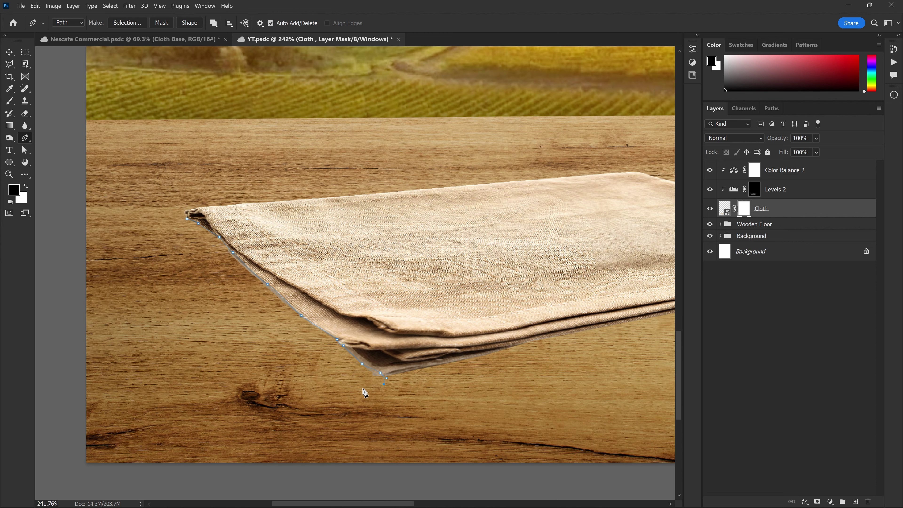
left_click(188, 274)
scroll(182, 251, "up", 2)
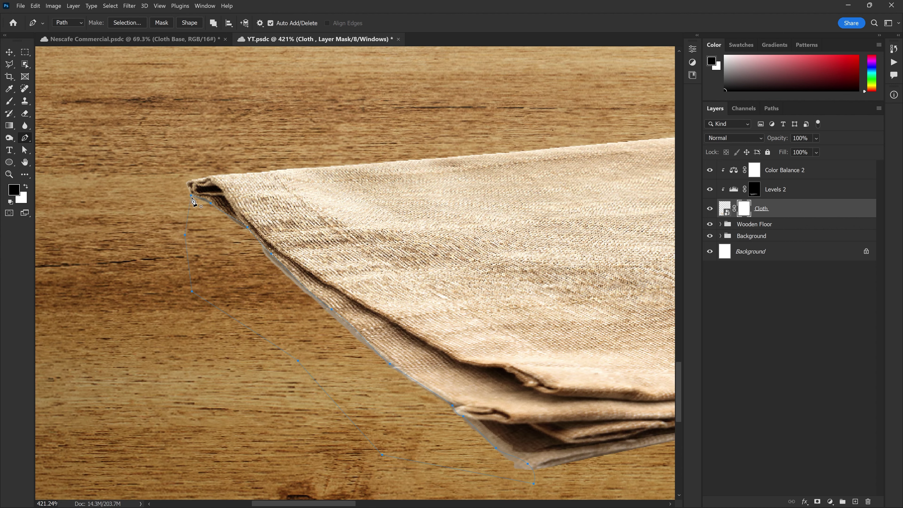
left_click(193, 199)
scroll(203, 241, "down", 2)
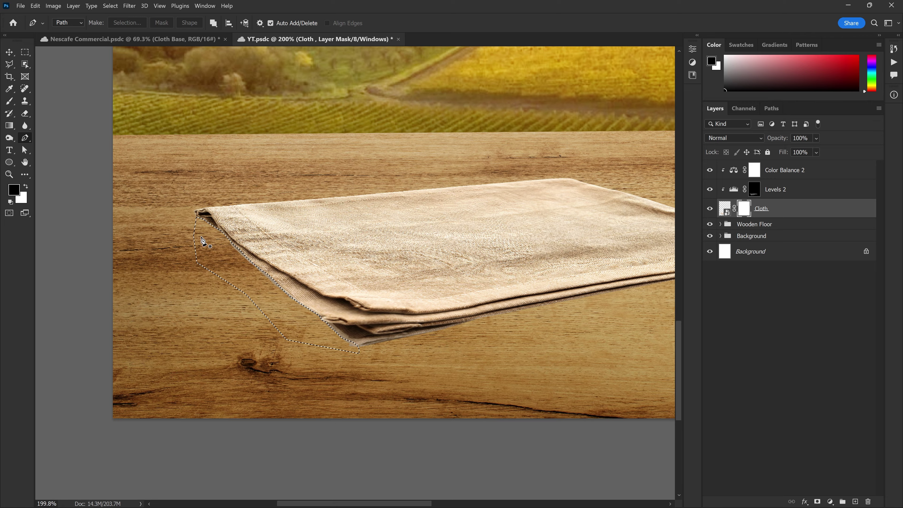
scroll(277, 262, "up", 2)
Step: Convert the path to a selection and hide that fringe in the mask
key("ctrl+Return")
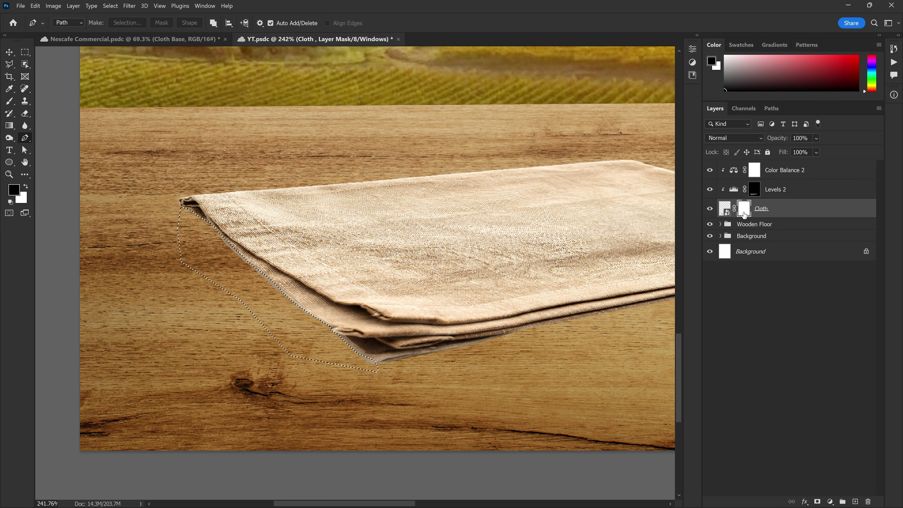
scroll(252, 295, "up", 1)
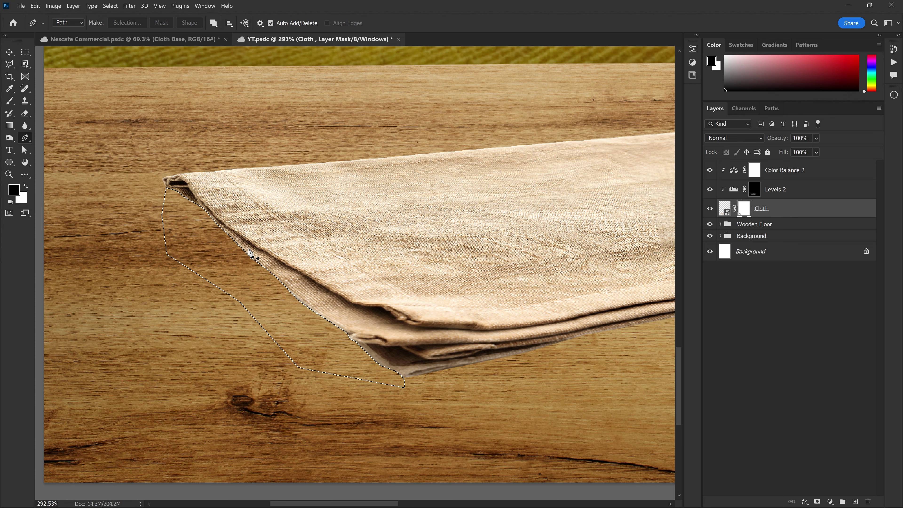
key("ctrl+d")
scroll(347, 359, "down", 2)
scroll(451, 371, "up", 2)
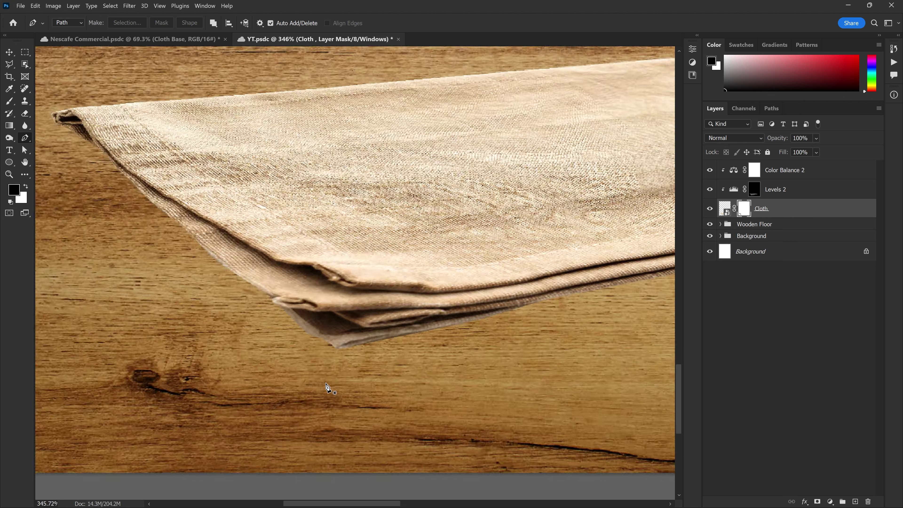
scroll(326, 389, "up", 2)
scroll(326, 272, "up", 2)
scroll(250, 312, "up", 2)
scroll(334, 293, "down", 2)
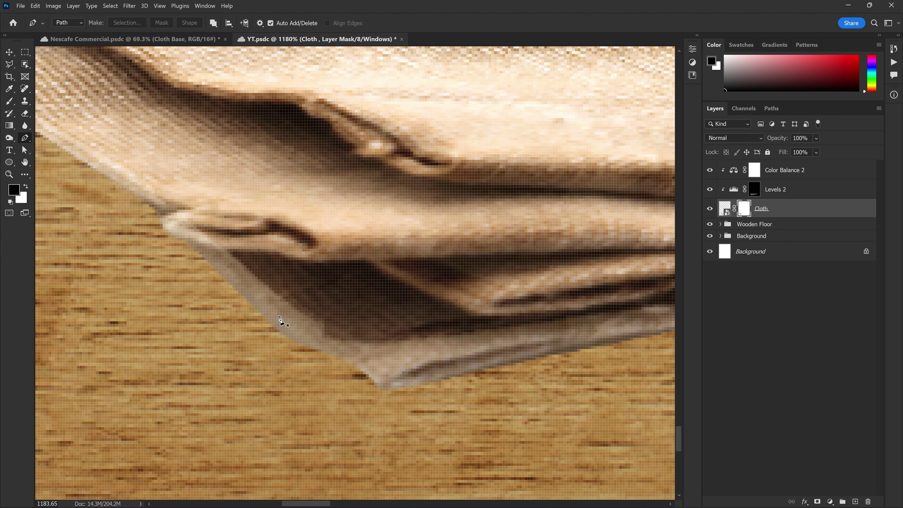
scroll(288, 302, "down", 1)
scroll(240, 290, "up", 2)
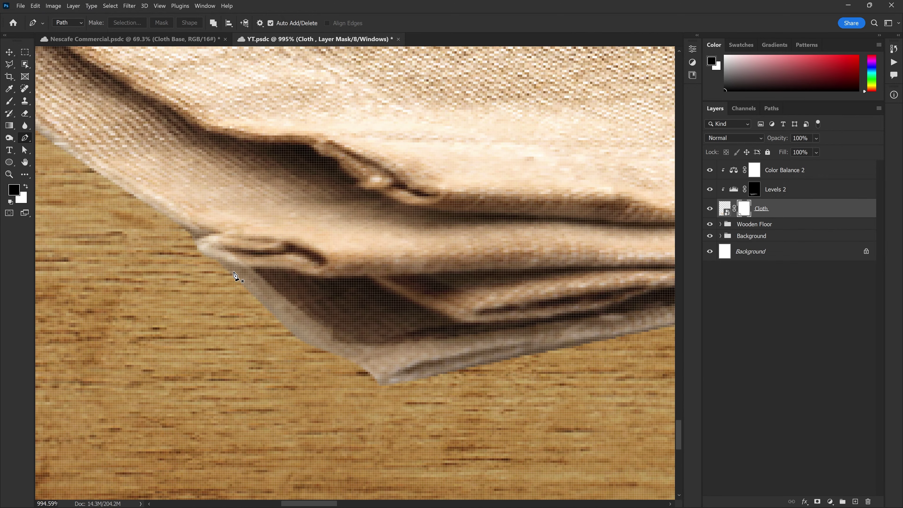
Step: Path the grey fringe at the folded corner and mask it out too
left_click(215, 264)
scroll(242, 306, "down", 5)
key("ctrl+Return")
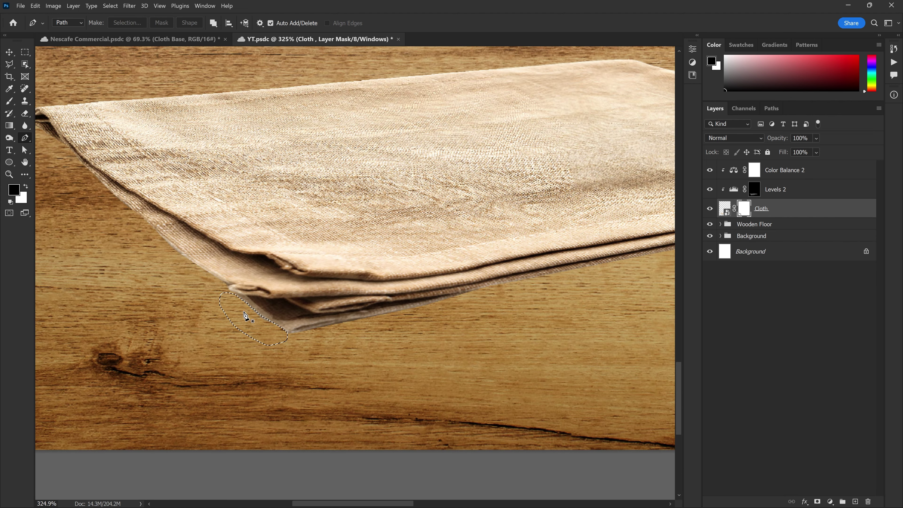
scroll(245, 315, "down", 5)
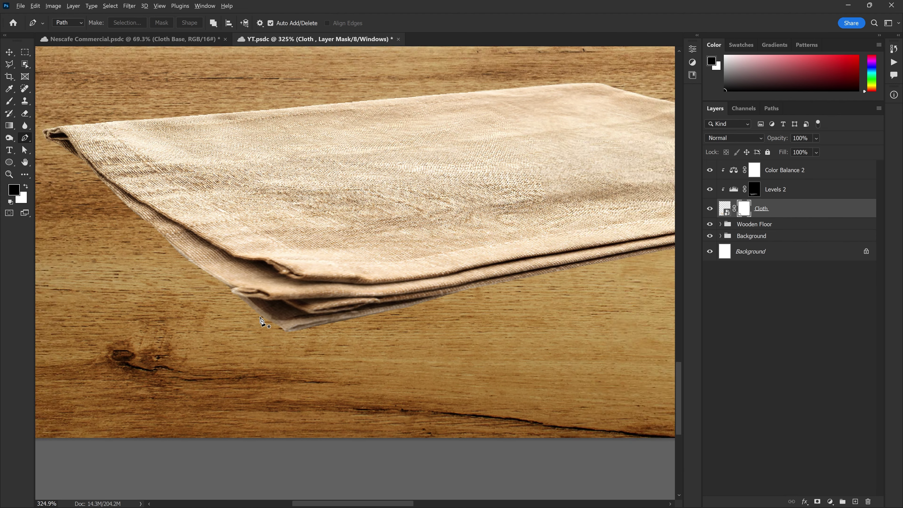
key("ctrl+d")
key("v")
scroll(419, 302, "down", 1)
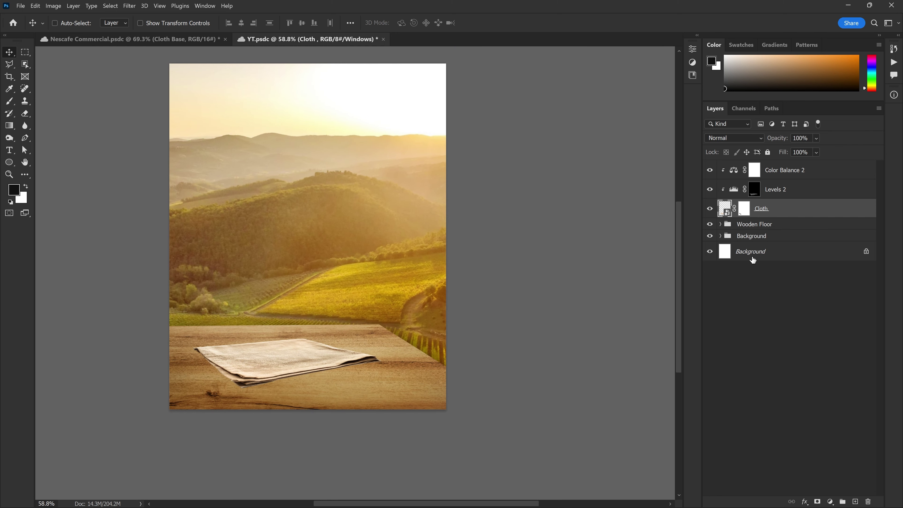
Step: Convert the Cloth layer to a smart object
scroll(421, 345, "up", 1)
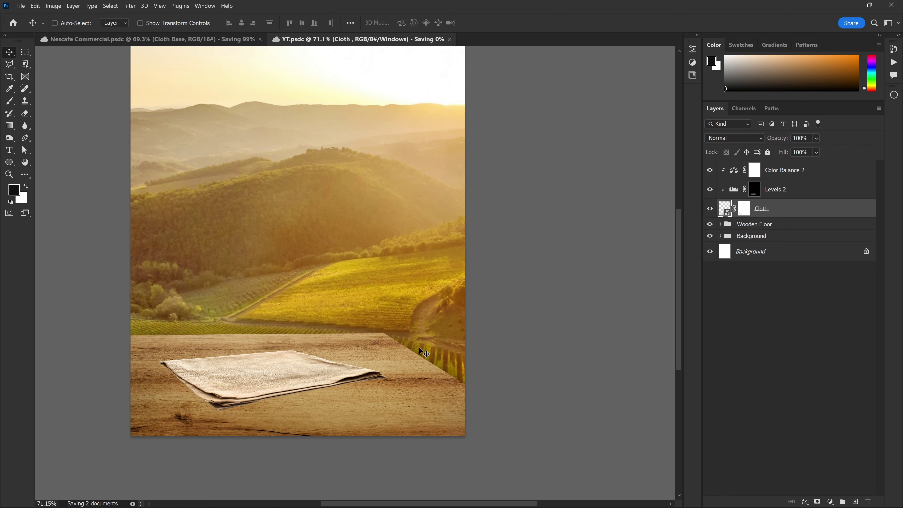
scroll(436, 327, "down", 2)
scroll(452, 306, "up", 1)
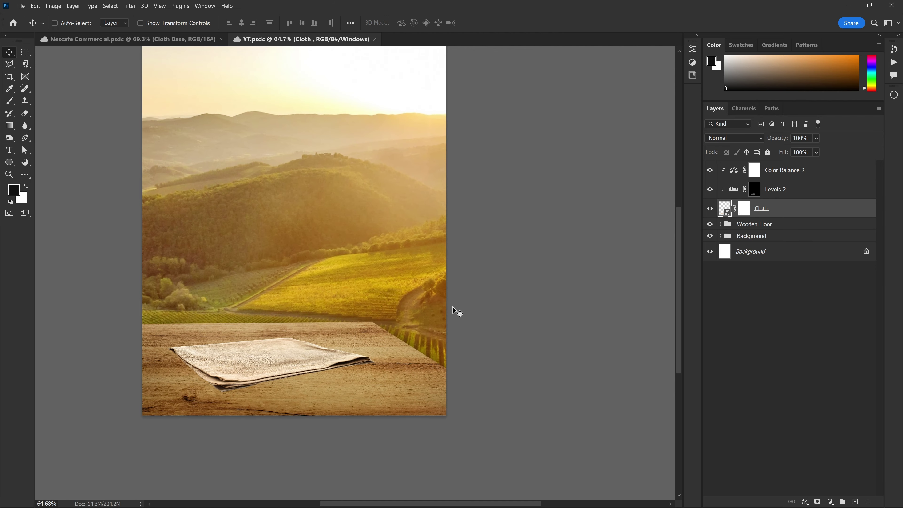
right_click(768, 217)
left_click(808, 220)
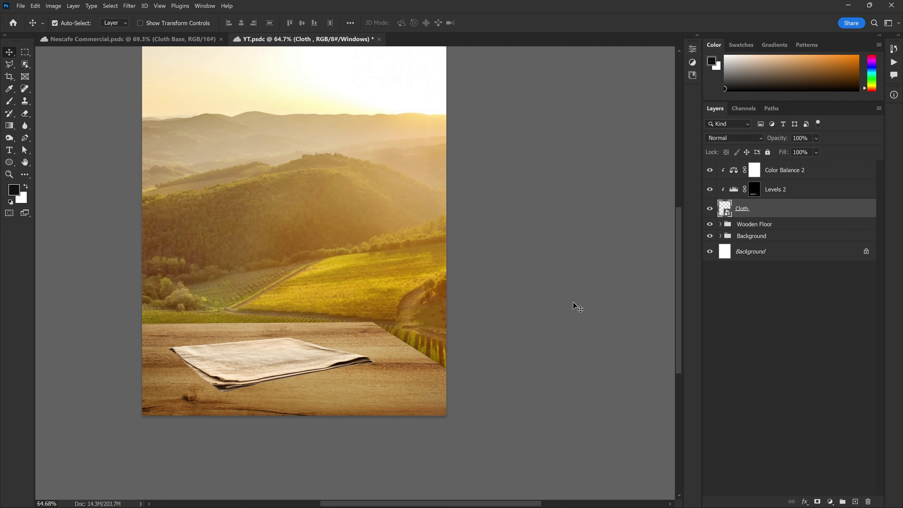
Step: Load the cloth's outline as a selection and expand it by 3 pixels
left_click(725, 209, "ctrl")
scroll(264, 393, "up", 5)
scroll(378, 357, "down", 4)
scroll(378, 357, "down", 2)
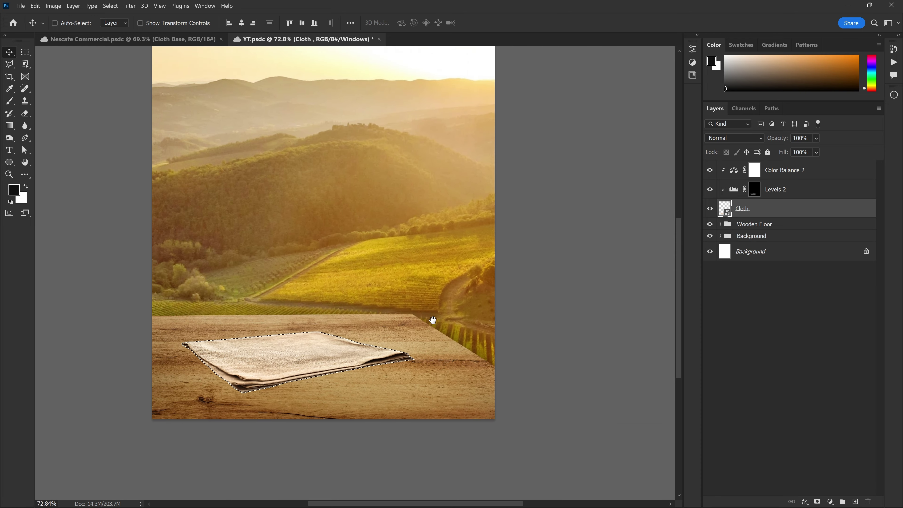
left_click(110, 6)
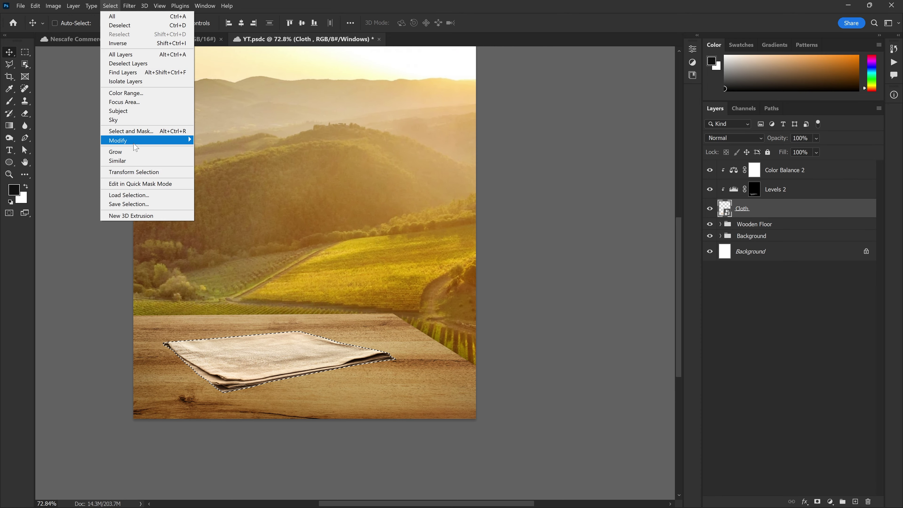
left_click(213, 167)
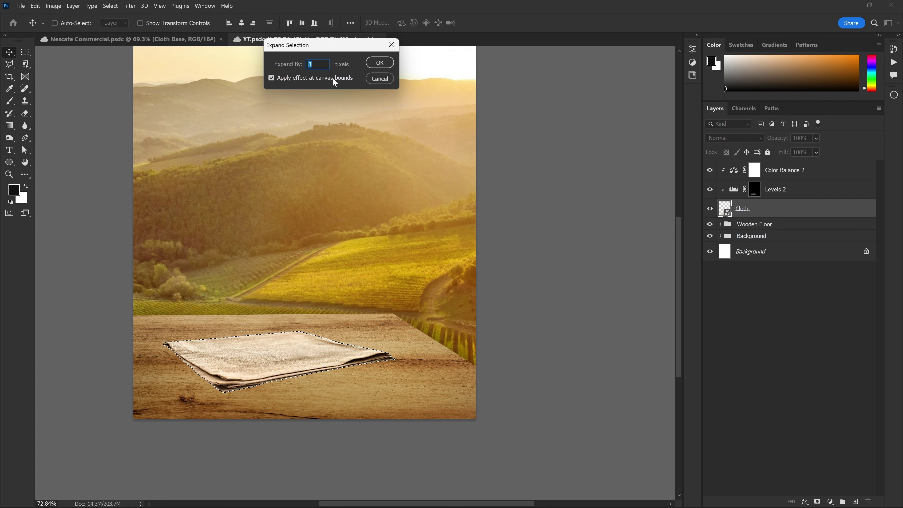
key("Return")
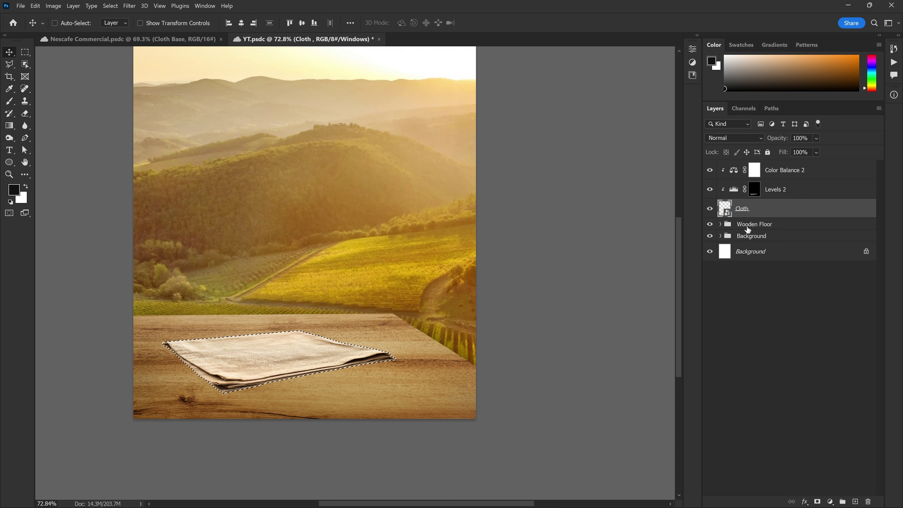
left_click(766, 224)
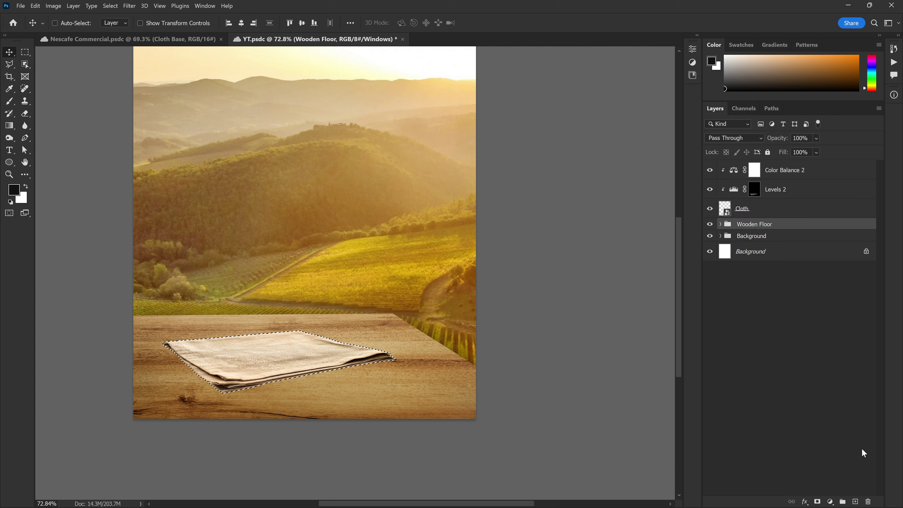
Step: Add a new layer above Wooden Floor and fill the cloth selection with black
left_click(855, 501)
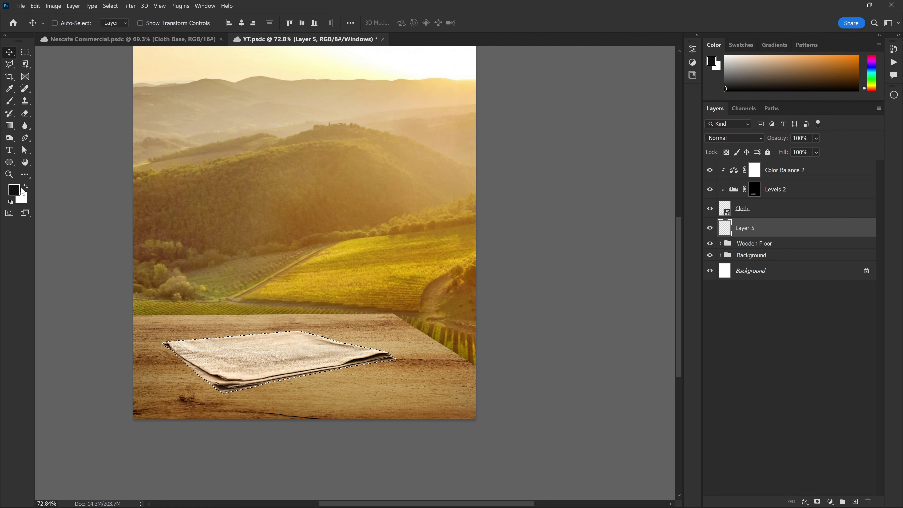
left_click(14, 189)
left_click(577, 39)
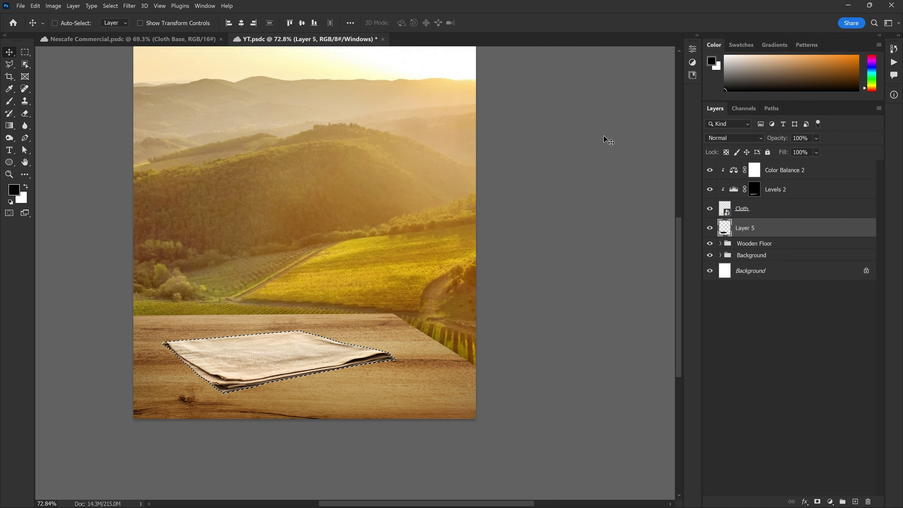
key("ctrl")
scroll(251, 390, "up", 5)
scroll(418, 282, "down", 2)
scroll(485, 250, "up", 1)
scroll(485, 249, "down", 1)
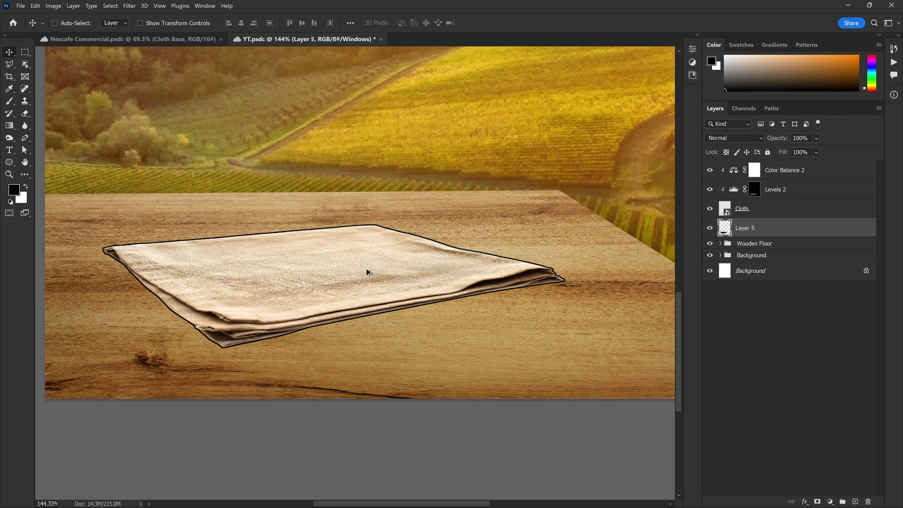
scroll(366, 268, "down", 3)
scroll(264, 292, "up", 3)
scroll(343, 248, "down", 3)
scroll(343, 249, "up", 2)
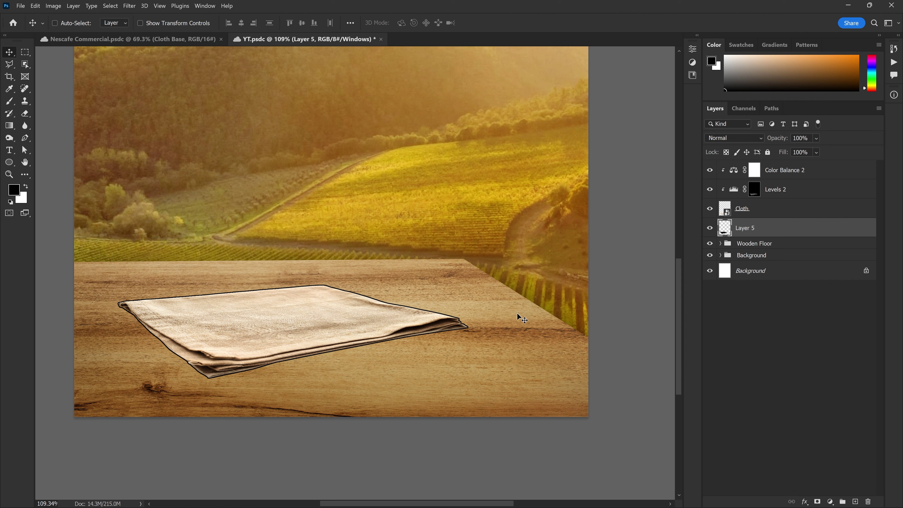
Step: Convert the shadow layer to a smart object and apply Motion Blur at 65°, 12 pixels
right_click(739, 231)
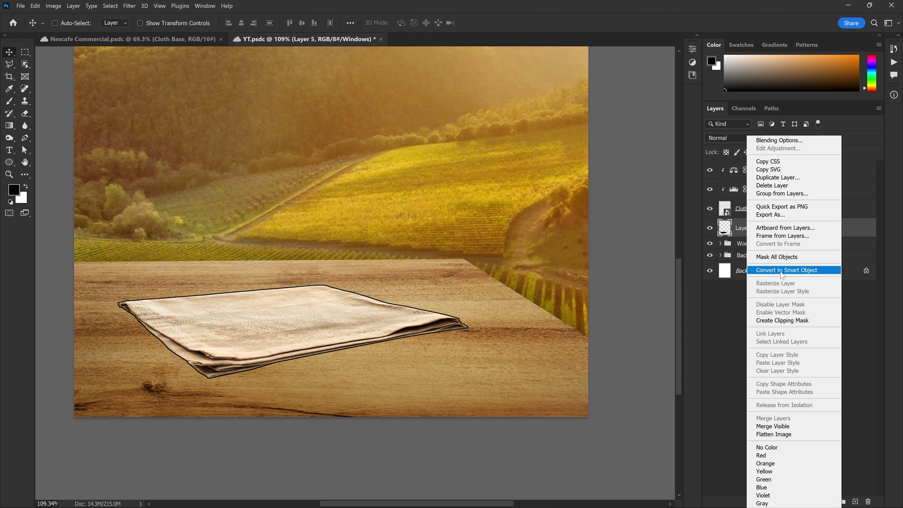
left_click(796, 270)
left_click(129, 6)
mouse_move(134, 116)
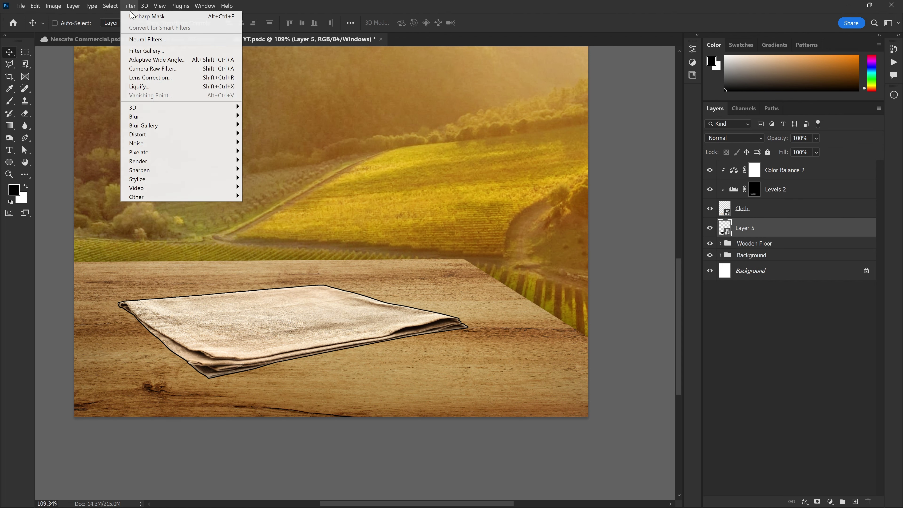
left_click(252, 170)
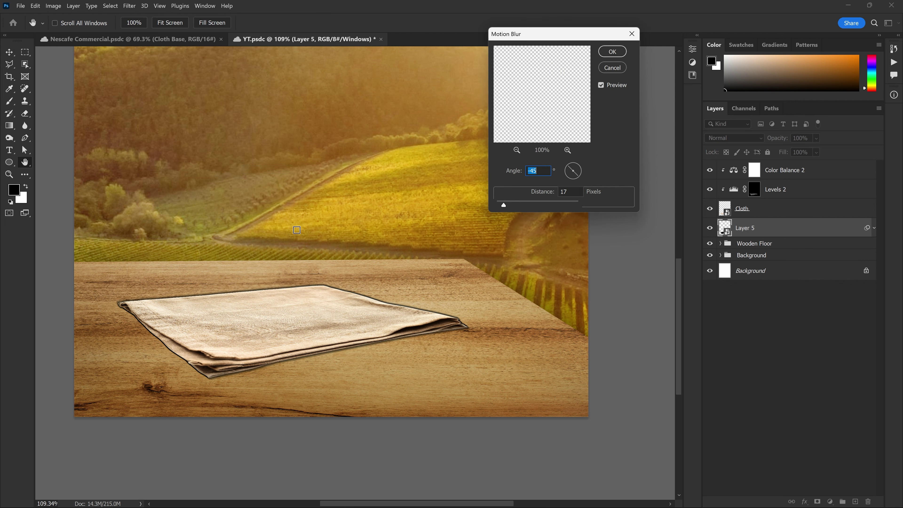
left_click(244, 320)
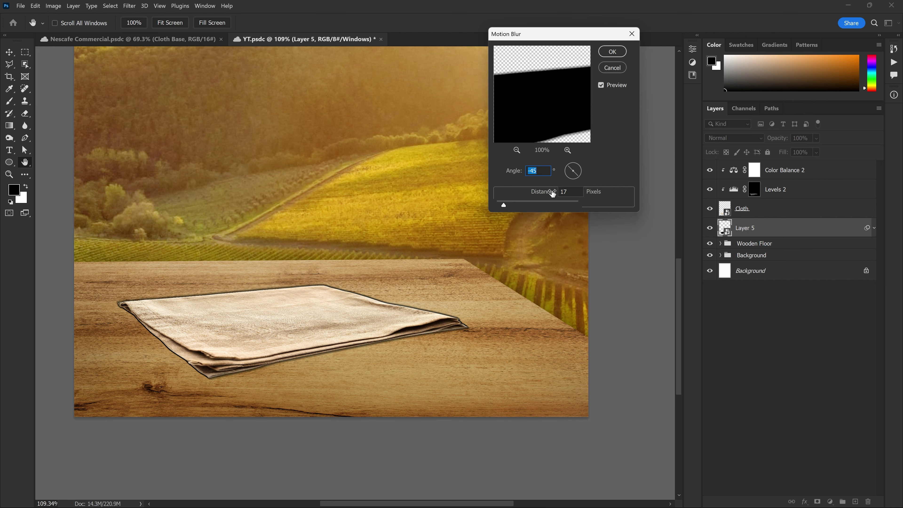
left_click_drag(577, 175, 568, 177)
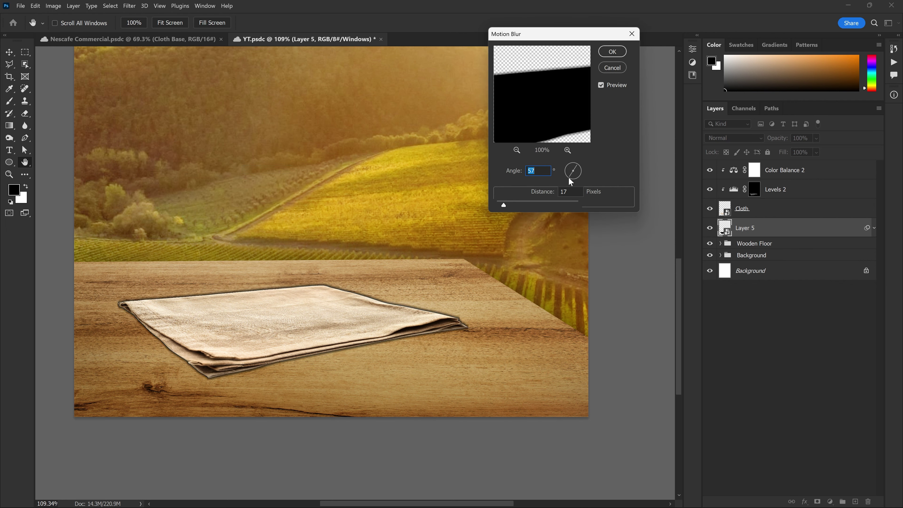
key("Up")
key("Up")
key("Up")
type("12")
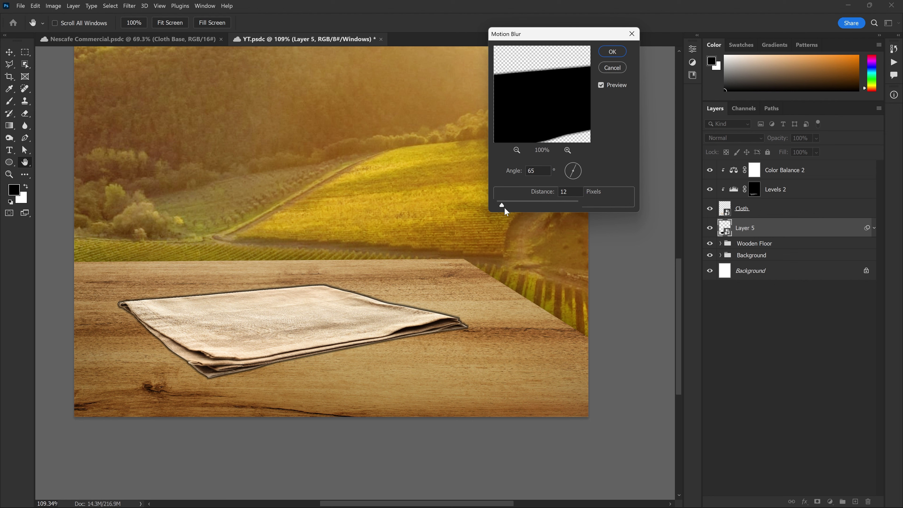
left_click(612, 51)
key("v")
scroll(308, 329, "up", 2)
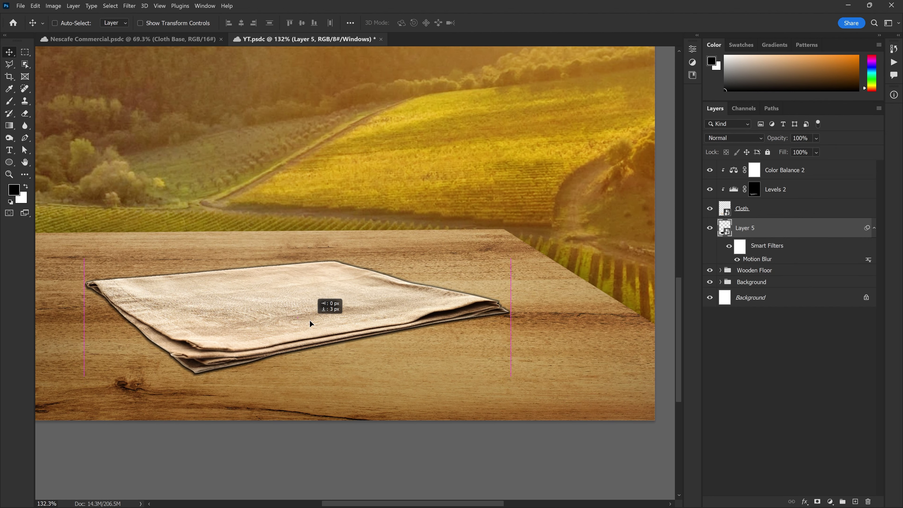
Step: Nudge the Layer 5 shadow a few pixels down and set its opacity to 60%
scroll(310, 320, "down", 5)
scroll(310, 321, "up", 3)
left_click_drag(302, 318, 302, 316)
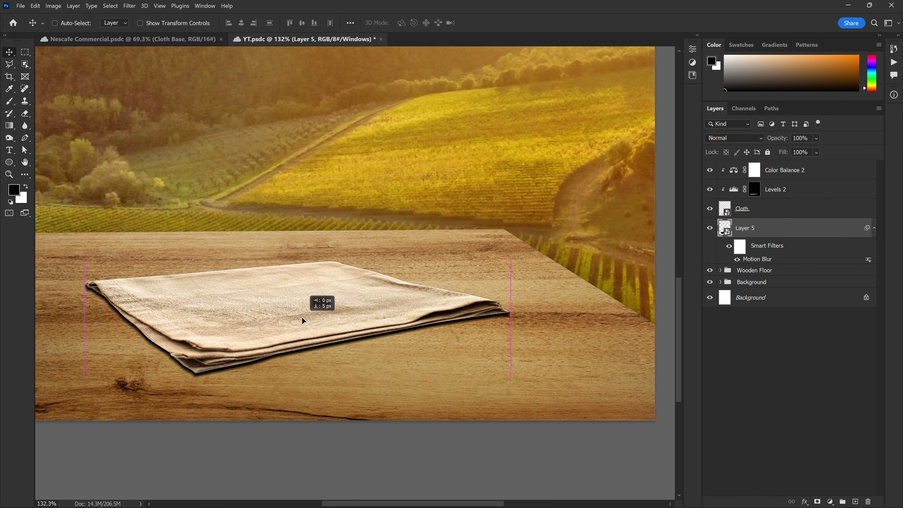
scroll(301, 317, "down", 1)
left_click(807, 139)
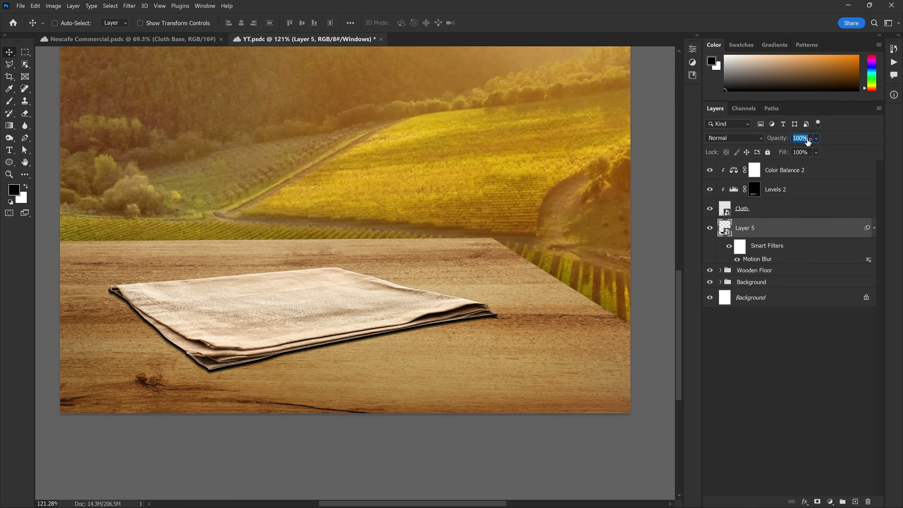
type("80")
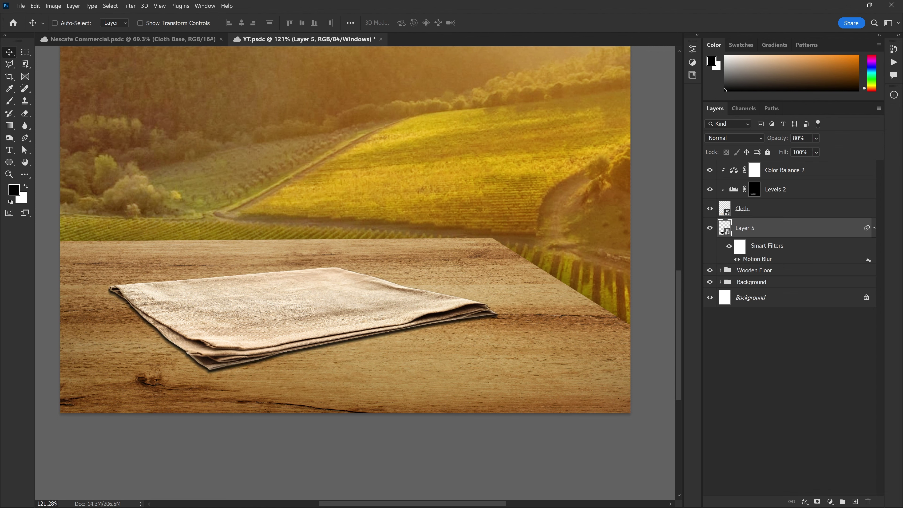
scroll(423, 343, "down", 2)
type("60")
scroll(231, 341, "down", 3)
scroll(215, 346, "up", 2)
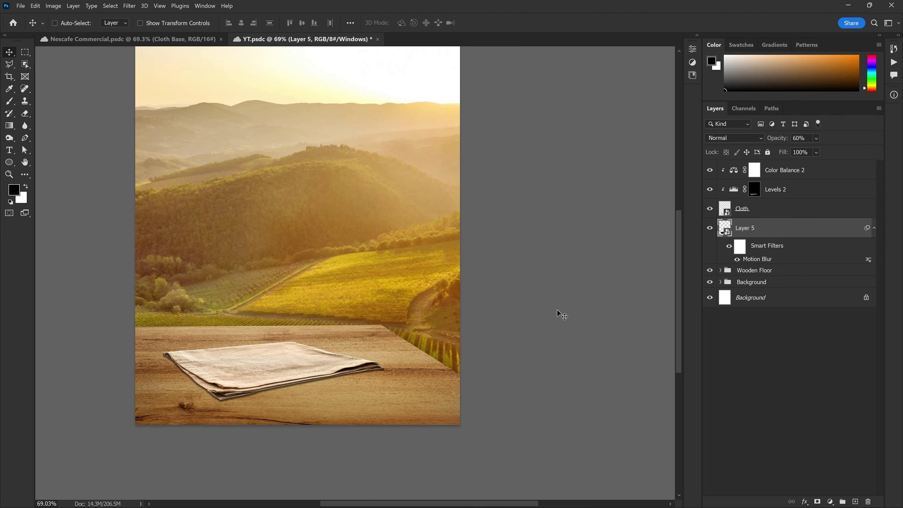
scroll(470, 335, "up", 1)
Step: Soften the shadow with a 2.0-pixel Gaussian Blur smart filter
left_click(129, 5)
mouse_move(134, 116)
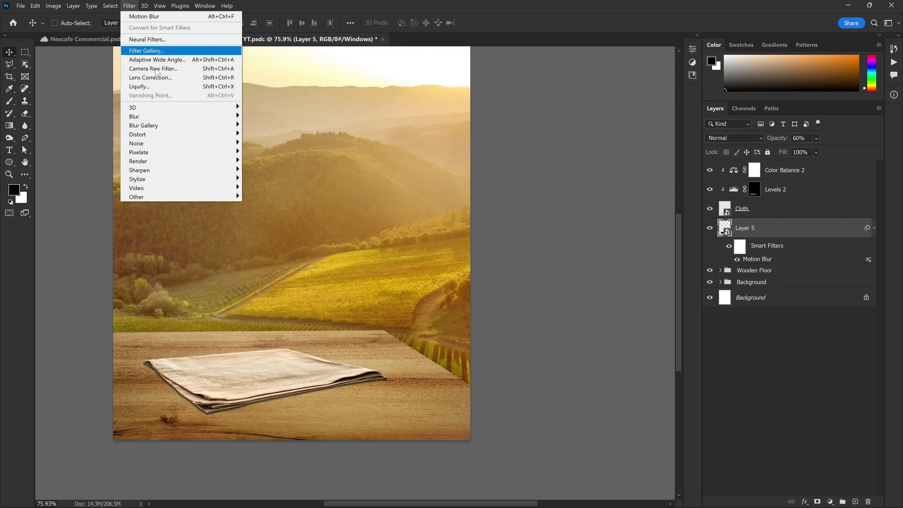
left_click(267, 152)
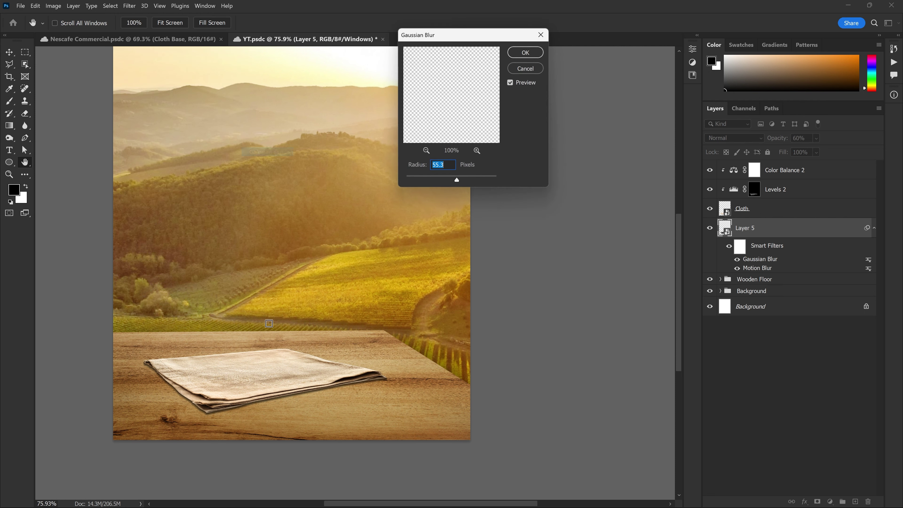
left_click_drag(416, 174, 409, 175)
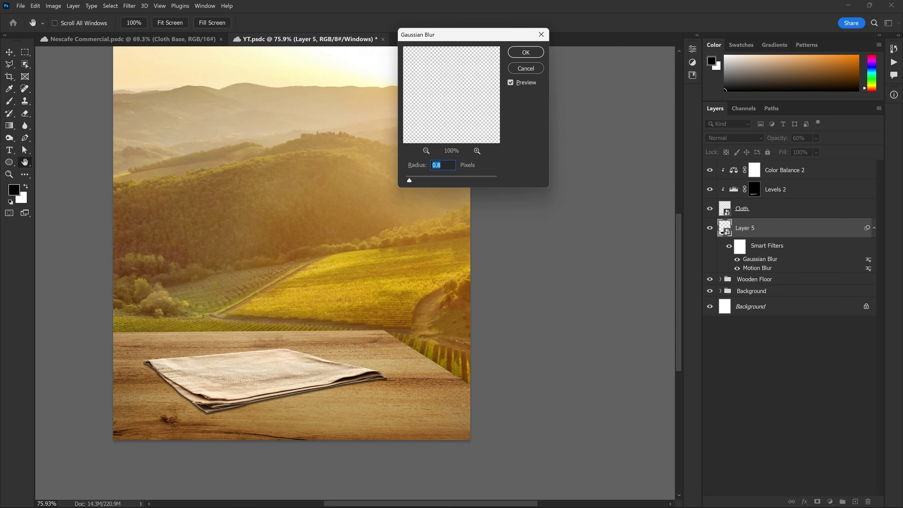
type("2")
key("Tab")
key("Return")
scroll(223, 449, "up", 3)
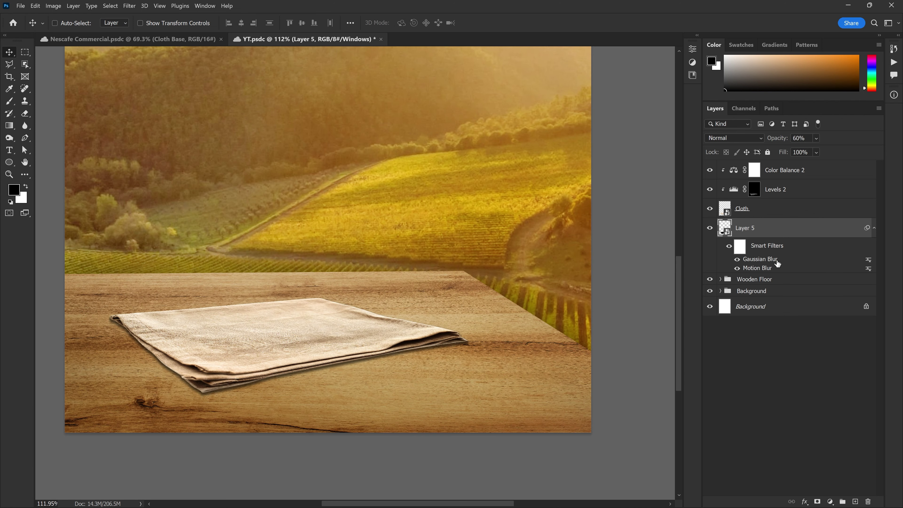
double_click(777, 262)
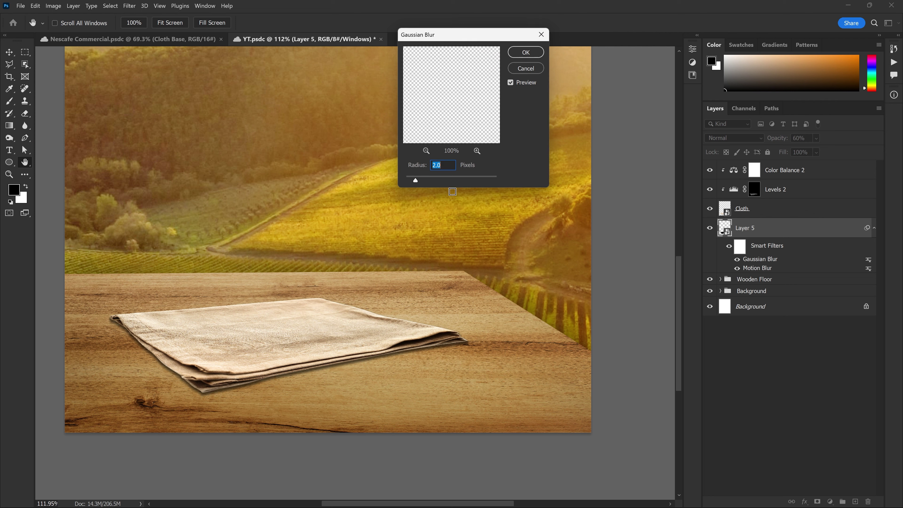
key("Return")
scroll(389, 167, "down", 3)
scroll(401, 274, "up", 2)
scroll(390, 289, "down", 2)
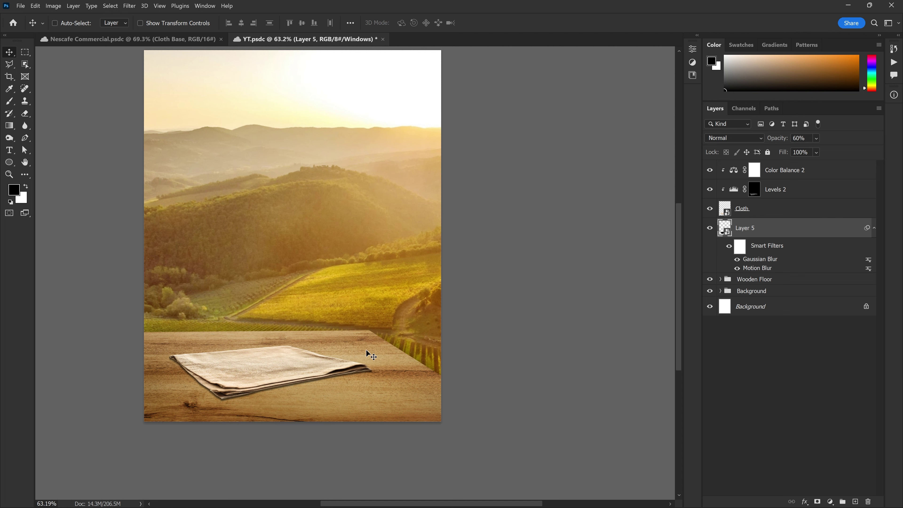
scroll(242, 369, "up", 3)
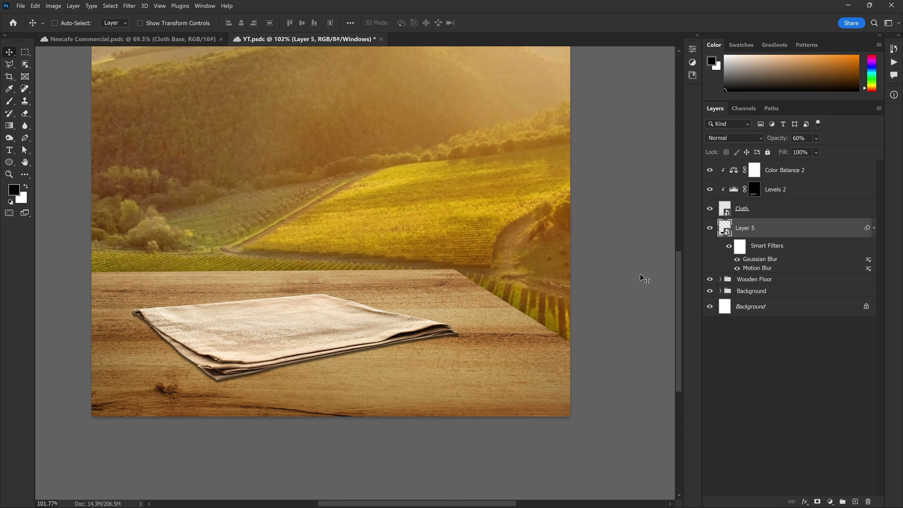
Step: Add a new layer named Adjustment above Color Balance 2, clipped to the cloth
left_click(743, 210)
left_click(800, 174)
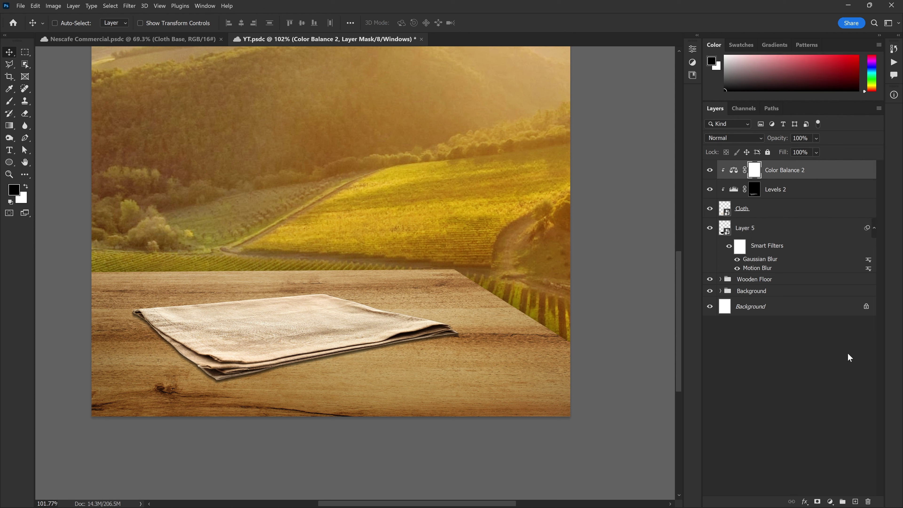
left_click(855, 501)
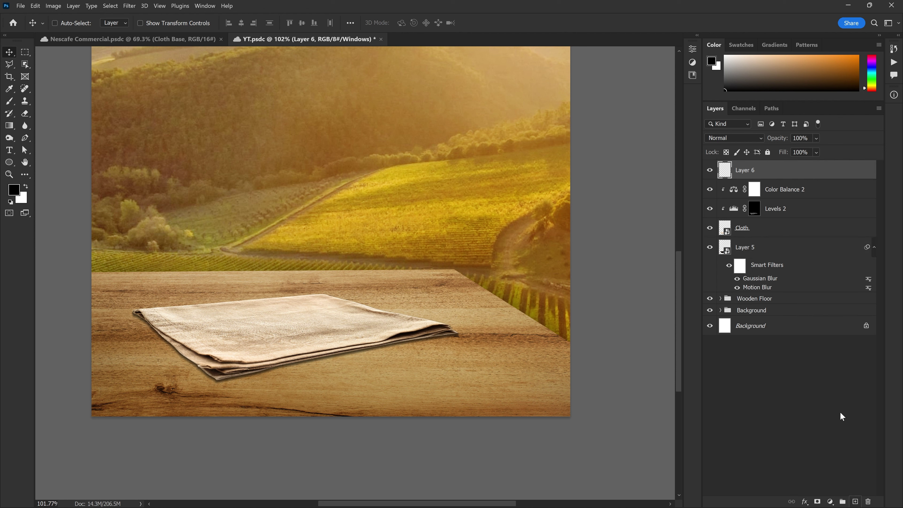
left_click(774, 180, "alt")
double_click(751, 170)
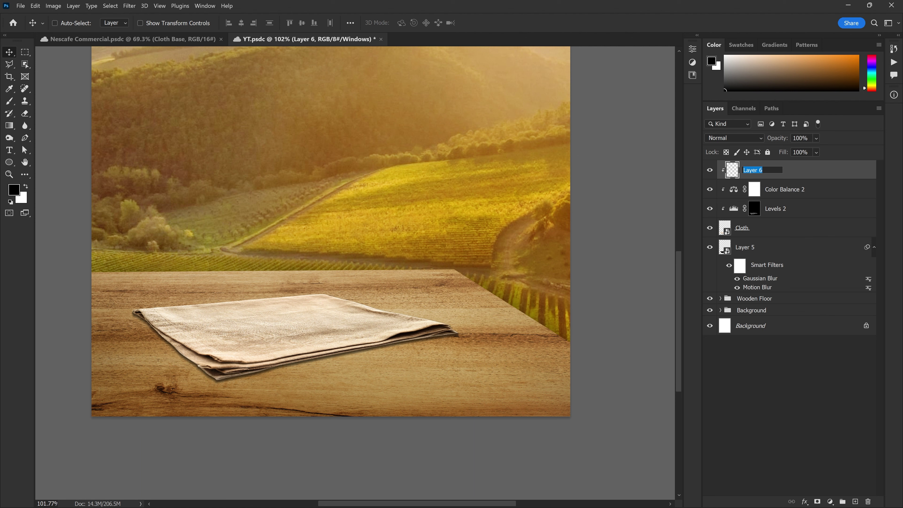
type("Adjustment")
key("Return")
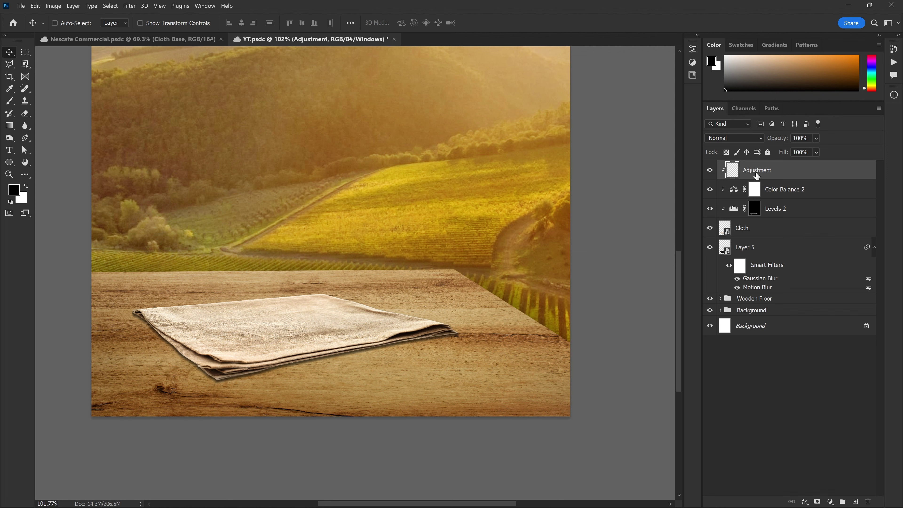
scroll(521, 266, "up", 2)
Step: With the Brush tool, set the foreground colour to dark brown #332a1e
left_click(10, 103)
left_click(408, 253, "alt")
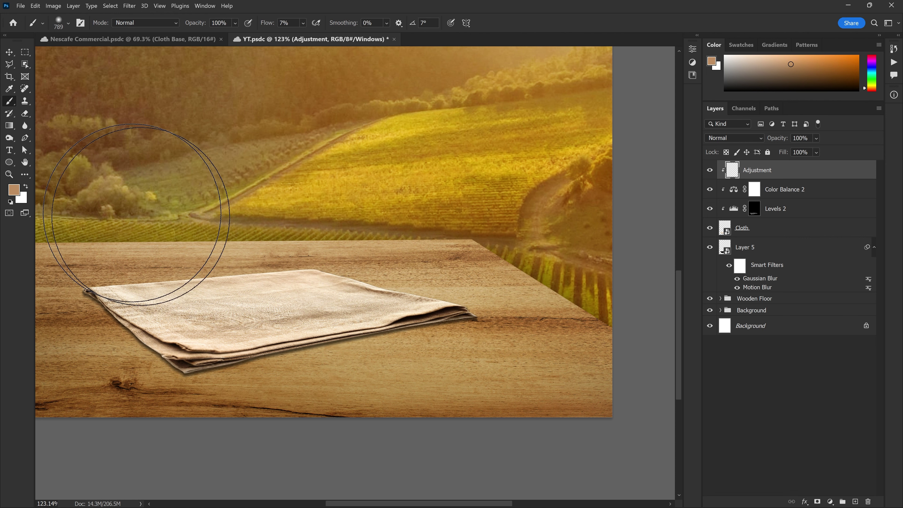
left_click(14, 189)
left_click(426, 149)
left_click_drag(427, 149, 433, 127)
left_click(596, 34)
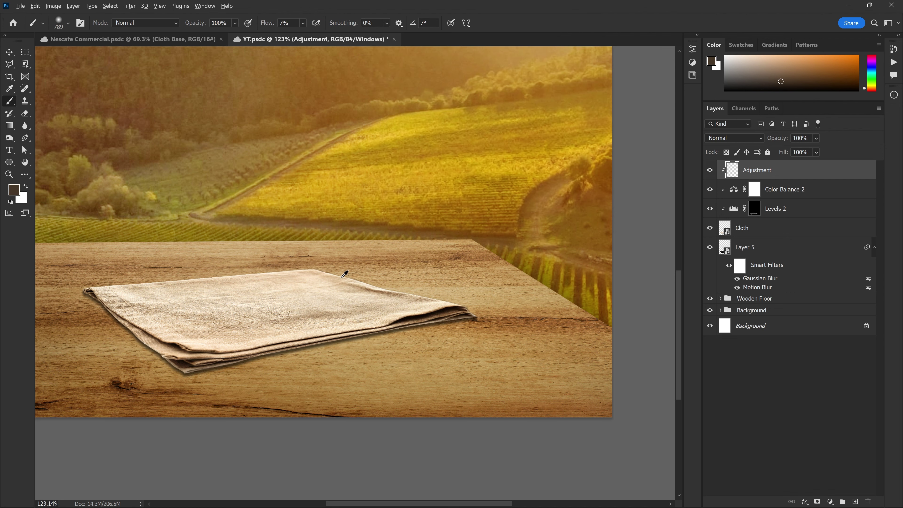
left_click(332, 284, "alt")
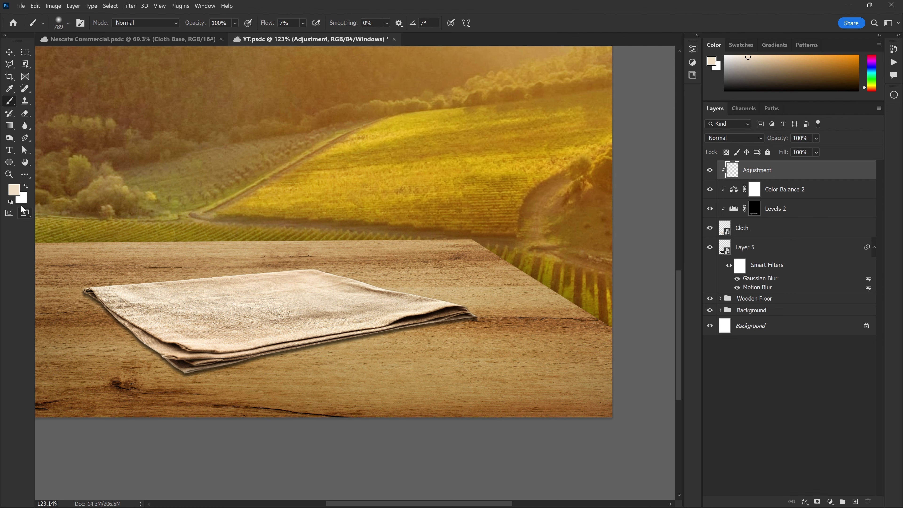
left_click(16, 192)
type("332a1e")
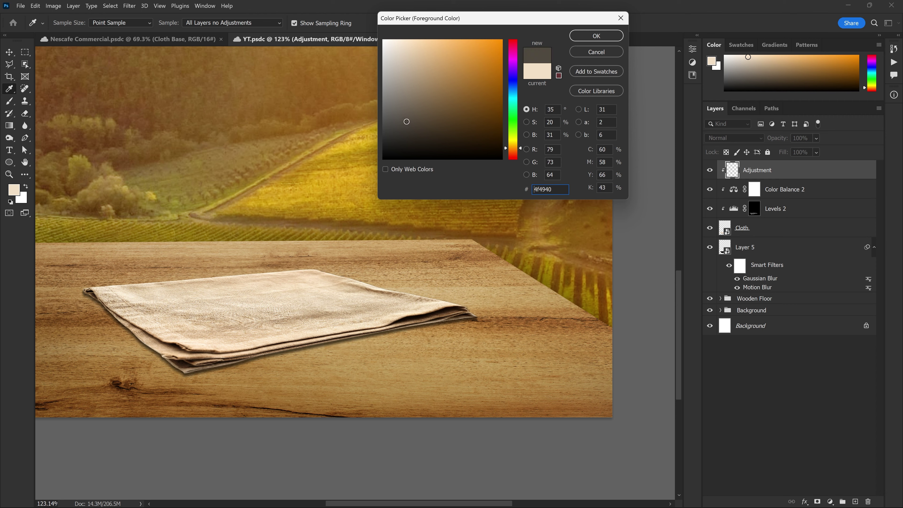
key("Return")
key("b")
Step: Pan the view around the cloth's edges and reselect the Adjustment layer
scroll(253, 284, "up", 2)
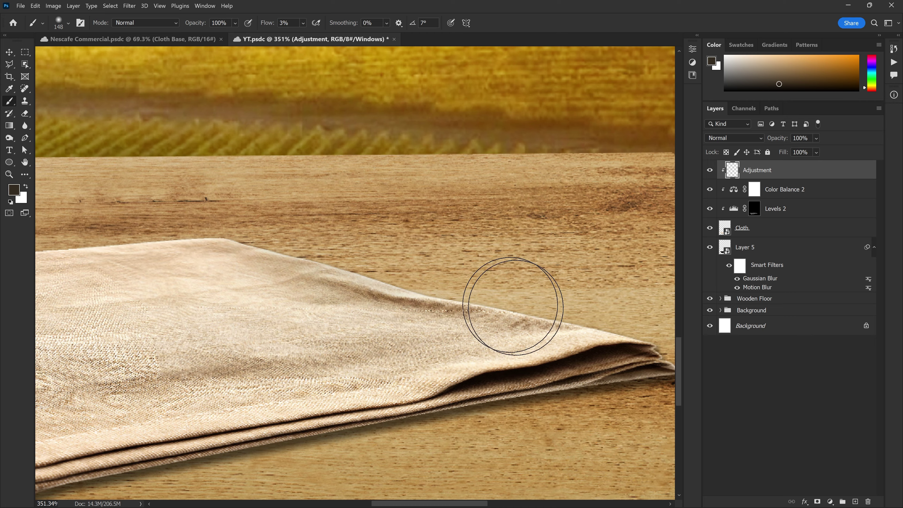
left_click_drag(510, 303, 449, 295)
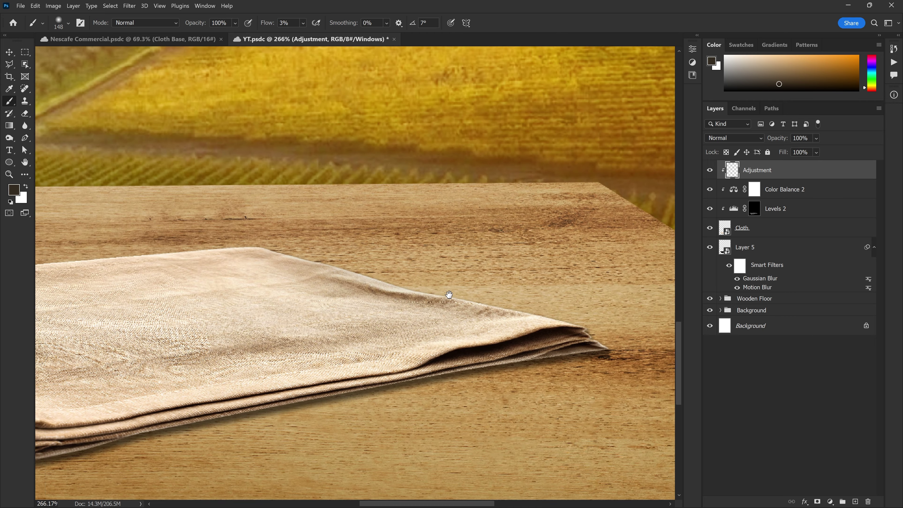
scroll(508, 317, "down", 1)
mouse_move(508, 316)
left_mouse_down()
mouse_move(524, 257)
mouse_move(561, 251)
left_mouse_up()
left_click_drag(282, 368, 259, 364)
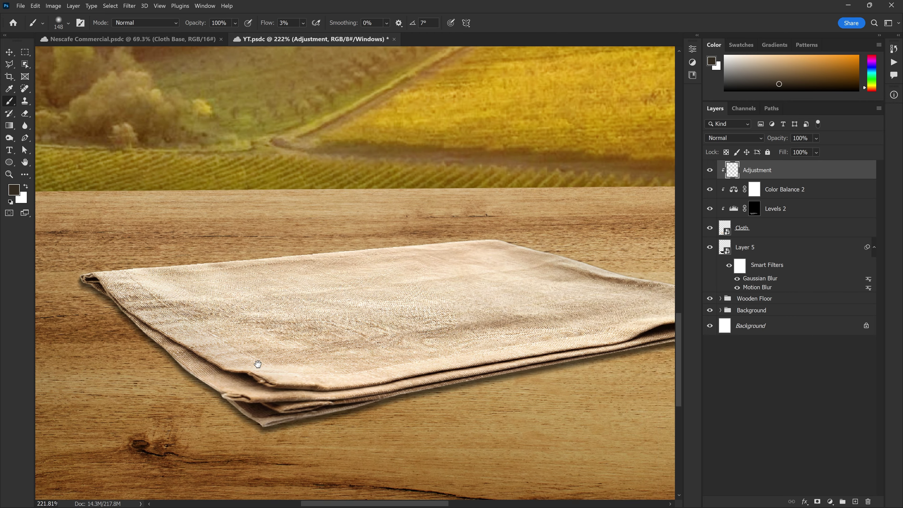
scroll(461, 212, "down", 1)
scroll(393, 238, "down", 1)
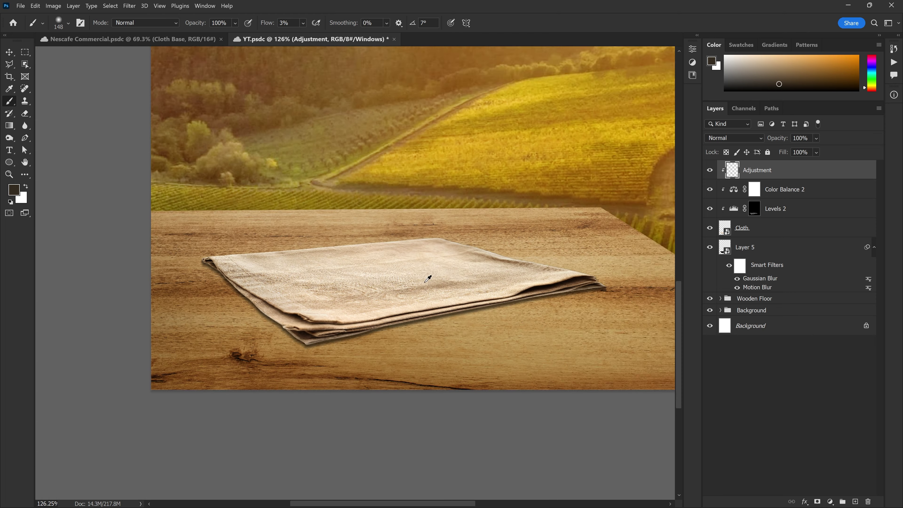
scroll(441, 292, "down", 1)
left_click(755, 189)
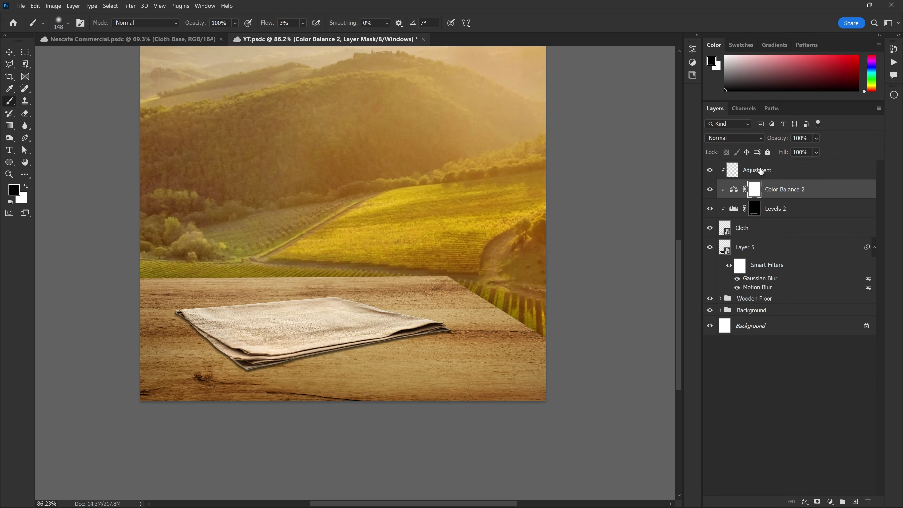
left_click(761, 171)
scroll(434, 307, "up", 1)
scroll(433, 307, "up", 1)
Step: Set the Adjustment layer to Soft Light and enlarge the brush to about 272 px
left_click(733, 138)
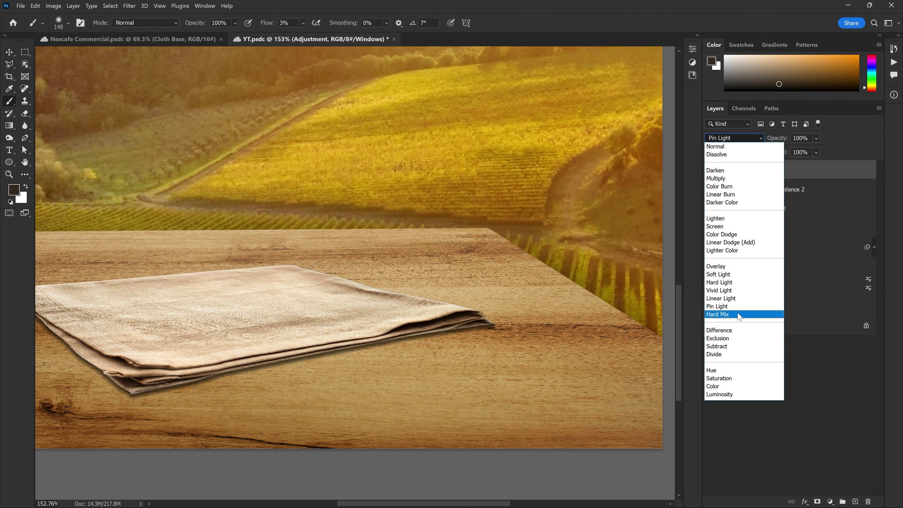
left_click(733, 274)
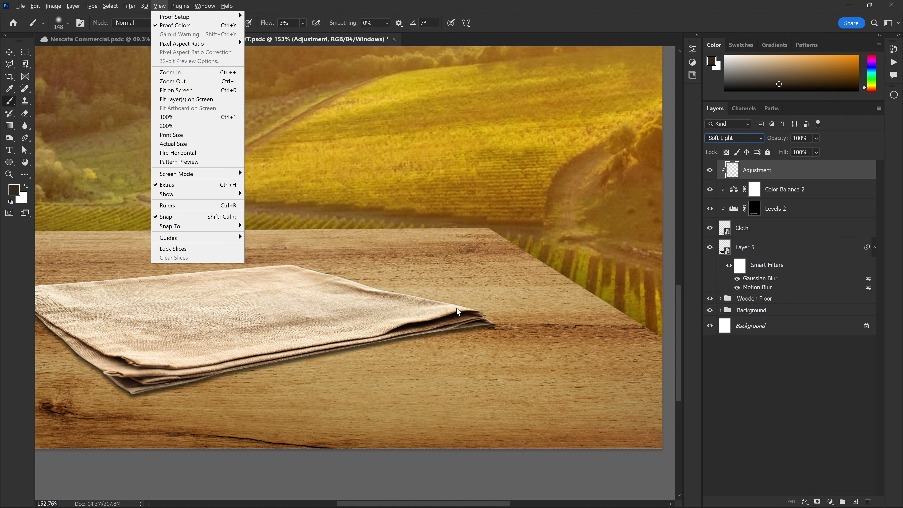
left_click_drag(317, 236, 364, 239)
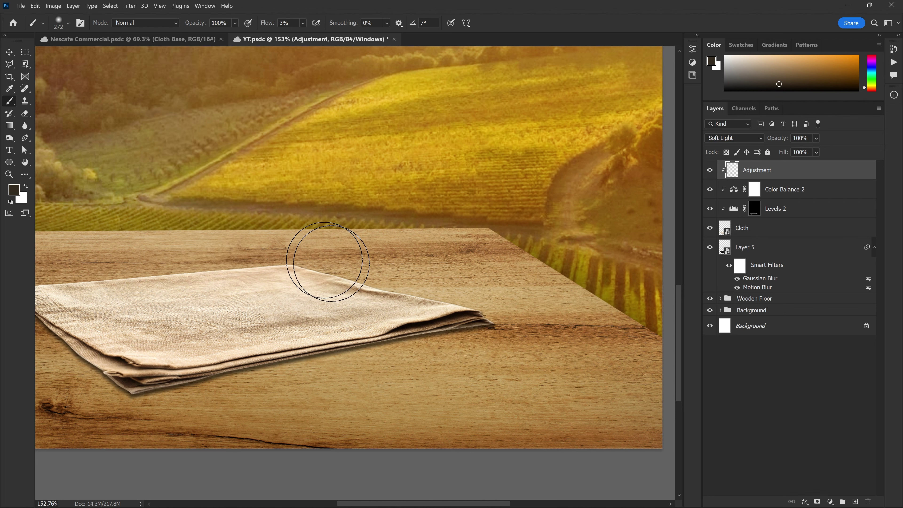
left_click_drag(501, 298, 565, 281)
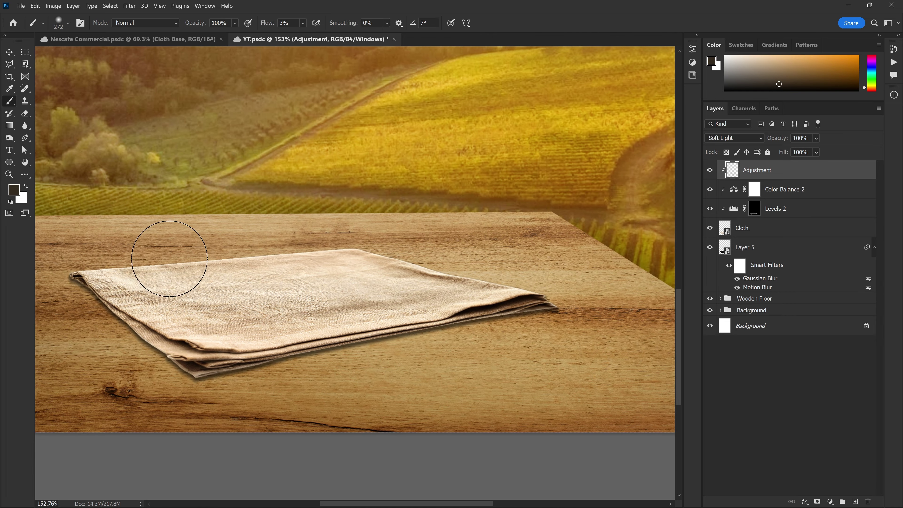
scroll(228, 376, "down", 1)
key("v")
key("b")
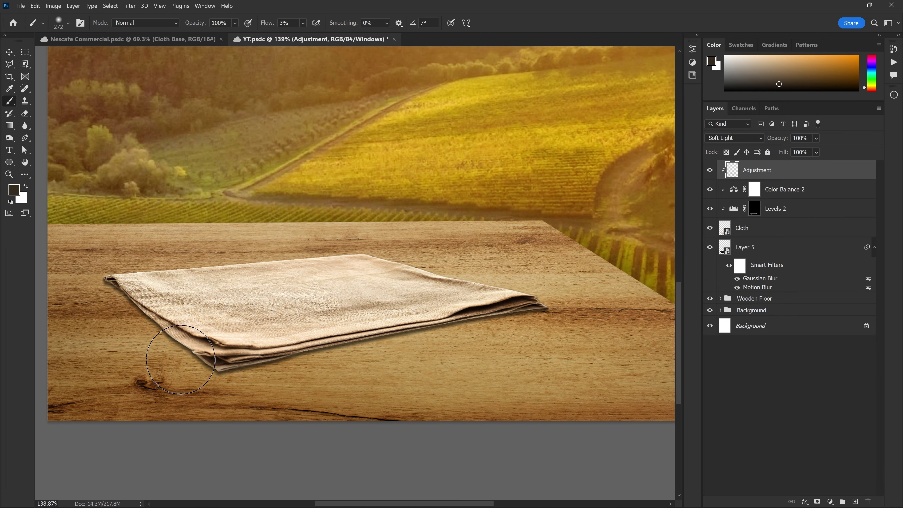
scroll(152, 374, "up", 2)
Step: Shrink the brush to about 118 px, then select Layer 5, the cloth's shadow
left_click_drag(193, 360, 132, 352)
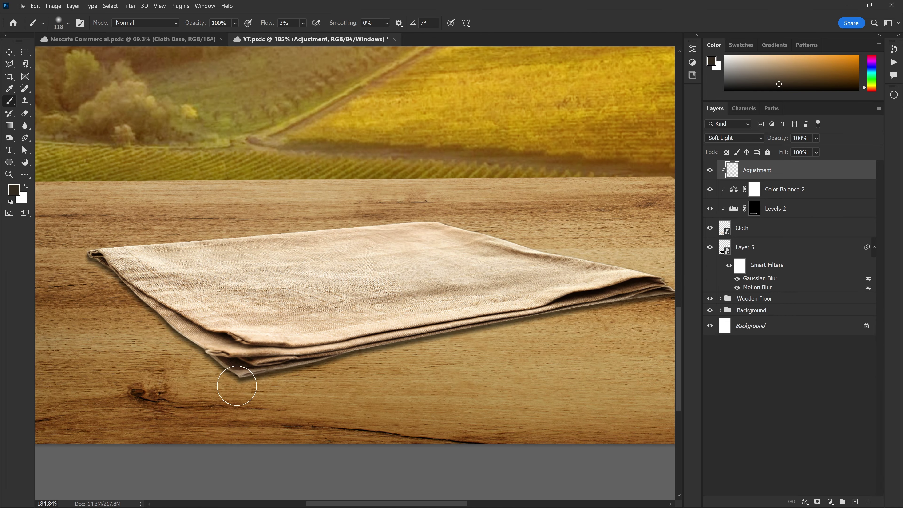
scroll(476, 339, "down", 3)
scroll(476, 340, "down", 1)
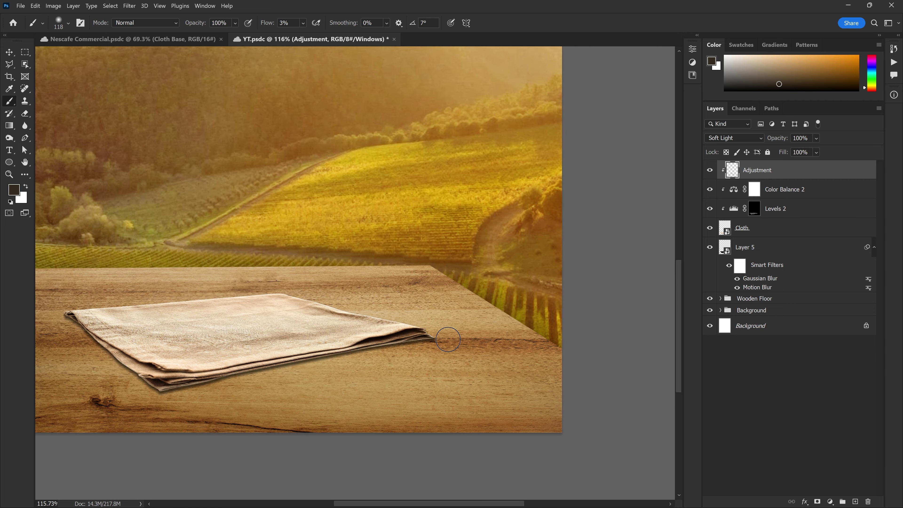
scroll(386, 369, "down", 2)
key("v")
left_click(780, 250)
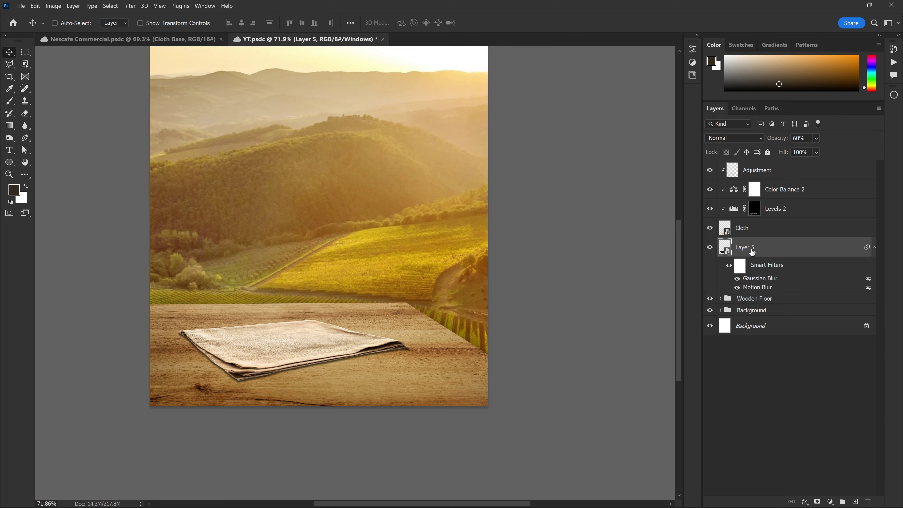
Step: Nudge the shadow layer slightly with a free transform
scroll(326, 414, "up", 3)
scroll(302, 363, "up", 2)
key("ctrl+t")
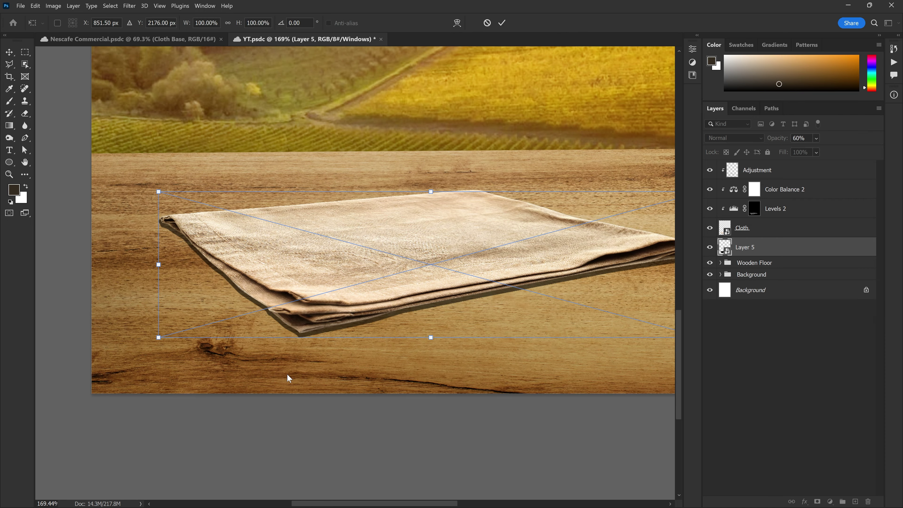
left_click_drag(159, 343, 163, 342)
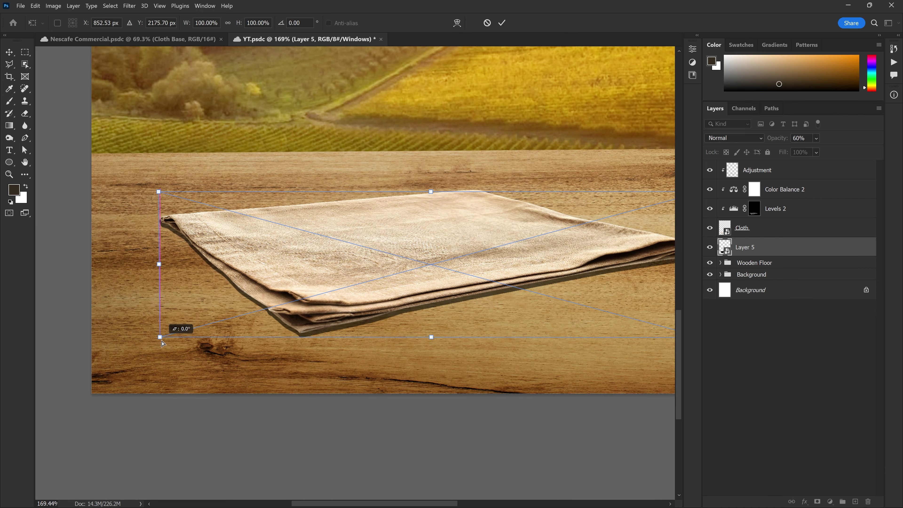
key("Return")
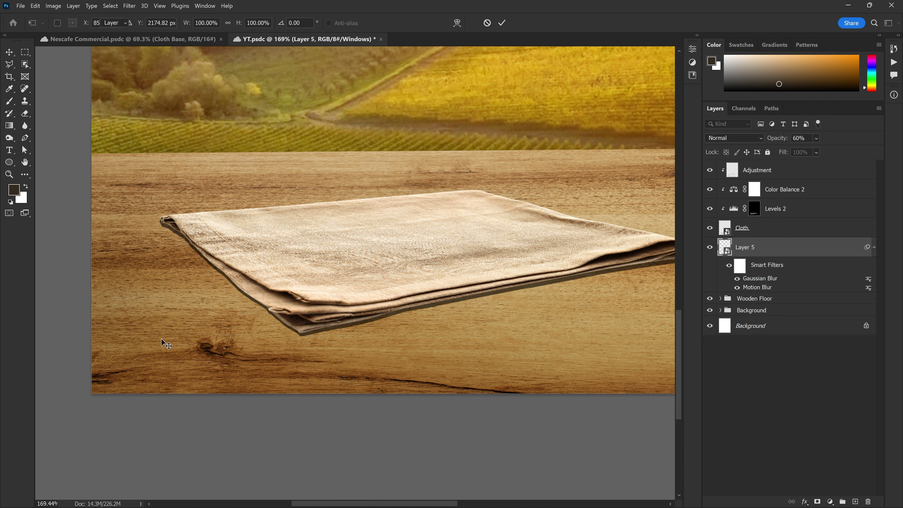
Step: Rename Layer 5 to 'Shadow'
scroll(146, 377, "down", 5)
double_click(746, 247)
type("Shadow")
key("Return")
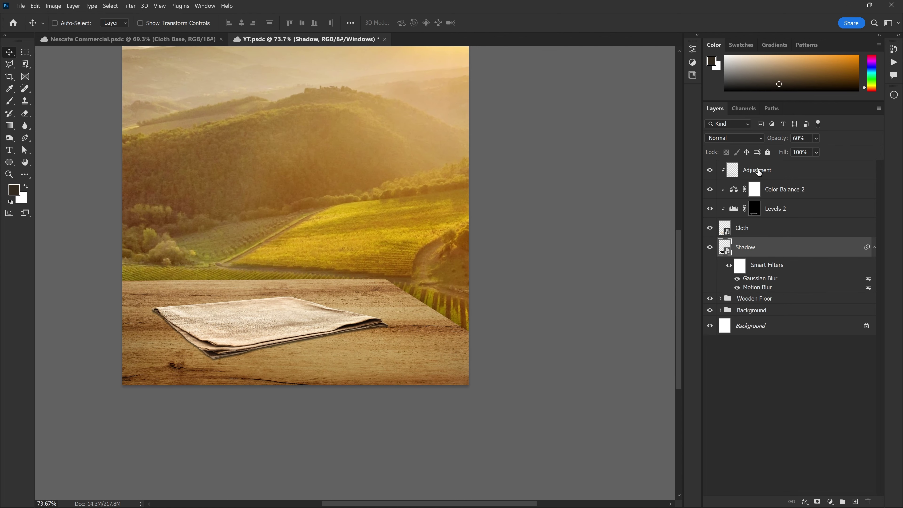
left_click(758, 172)
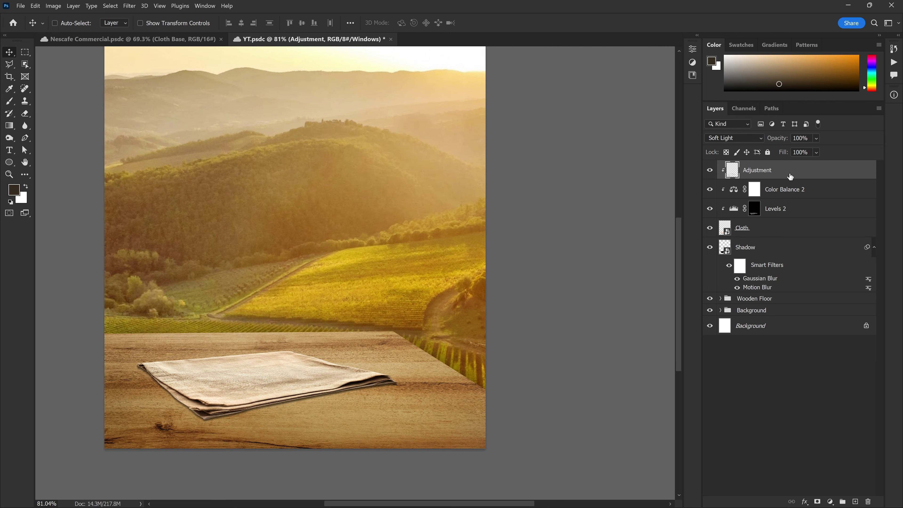
Step: Add a Curves 3 adjustment darkening the cloth with points 49→33 and 154→140
left_click(831, 502)
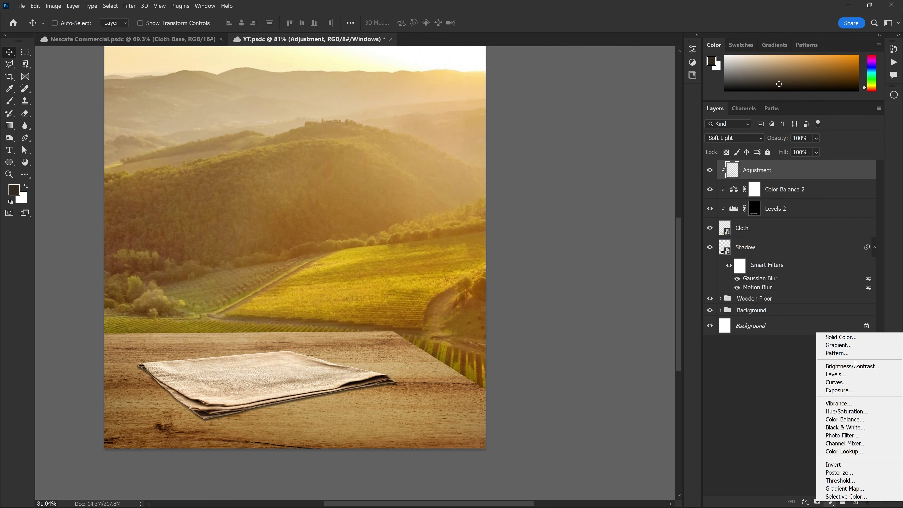
left_click(836, 382)
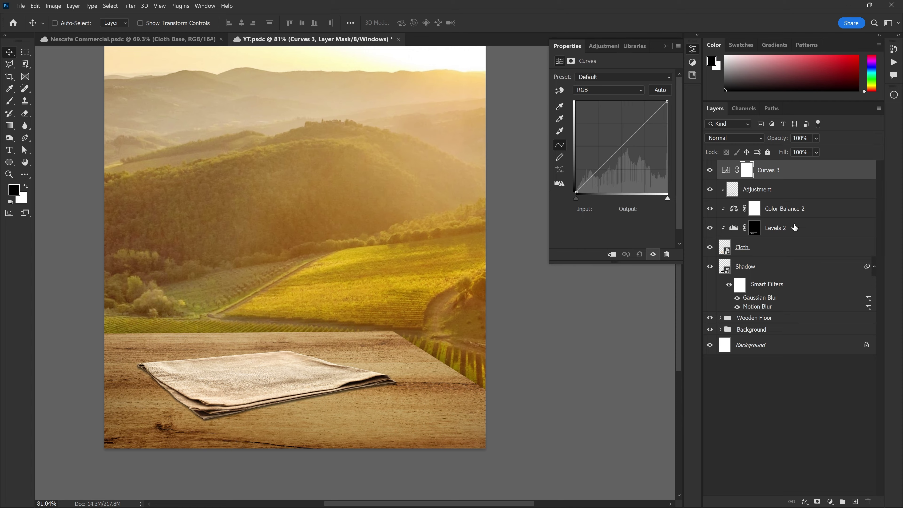
scroll(413, 358, "up", 3)
left_click_drag(593, 175, 593, 179)
scroll(230, 391, "down", 3)
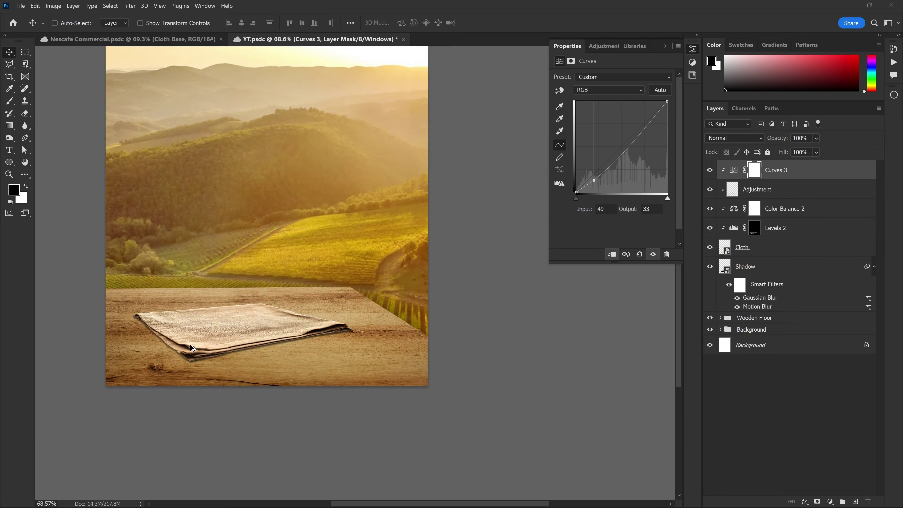
left_click(627, 145)
left_click_drag(627, 145, 630, 141)
scroll(197, 302, "up", 1)
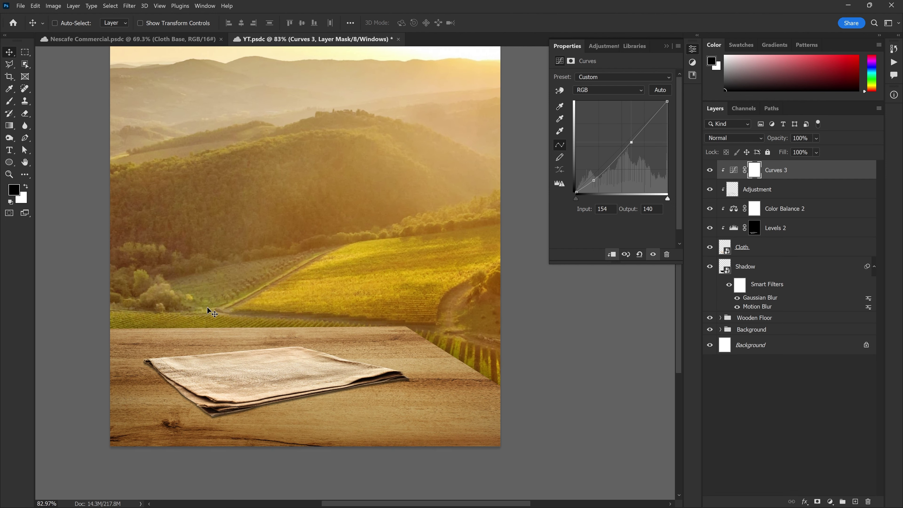
left_click(626, 254)
scroll(277, 343, "down", 2)
scroll(248, 354, "up", 1)
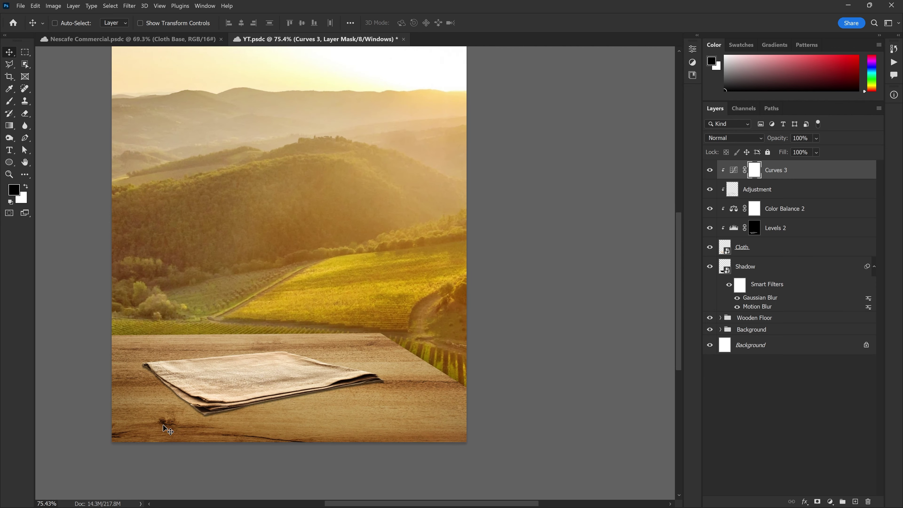
scroll(249, 354, "up", 8)
scroll(249, 355, "right", 1)
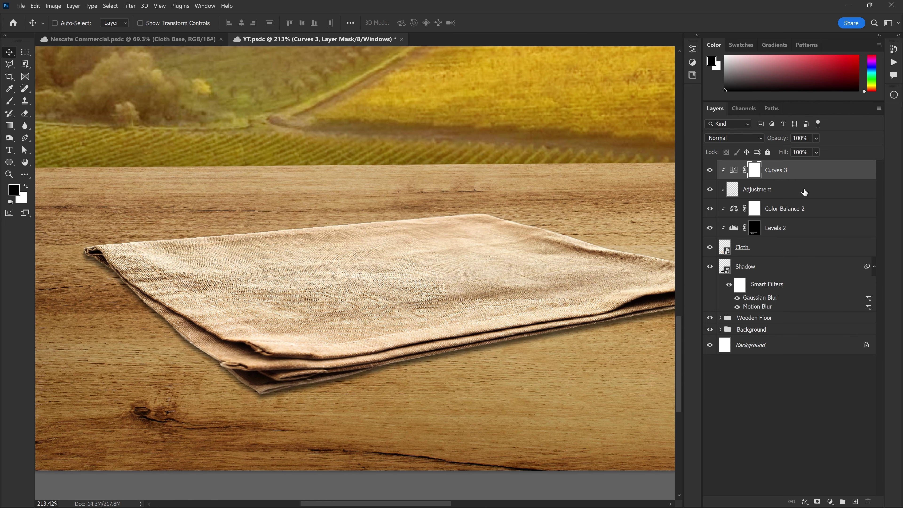
Step: Review Color Balance 2 midtones (red +9, yellow −12), then select Curves 3
double_click(734, 209)
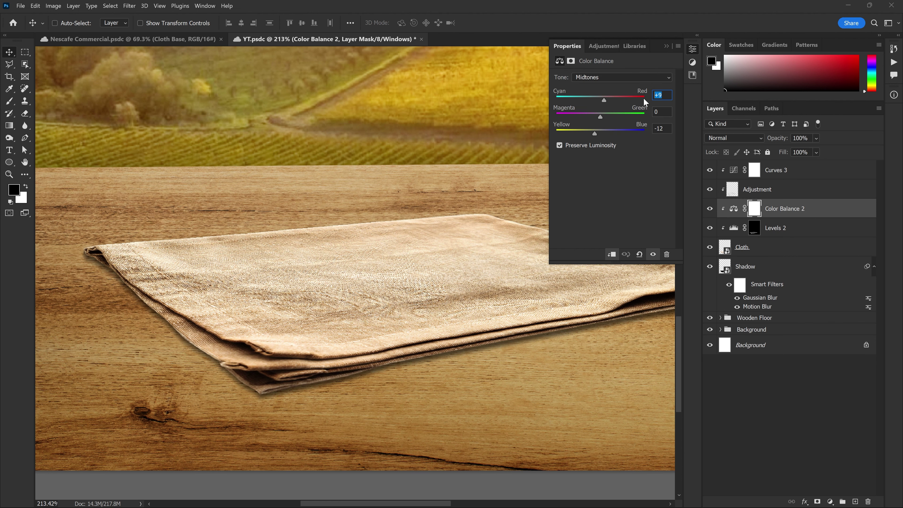
scroll(409, 345, "down", 9)
scroll(409, 345, "down", 1)
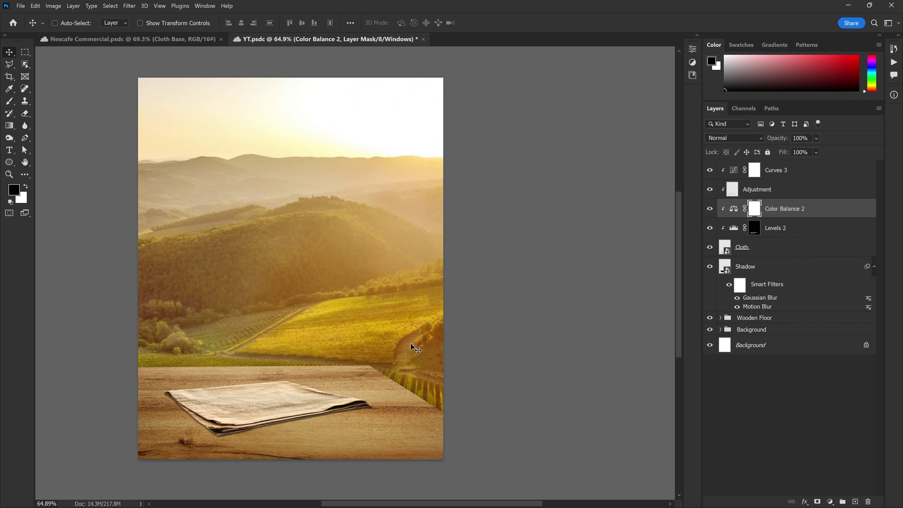
scroll(325, 175, "down", 1)
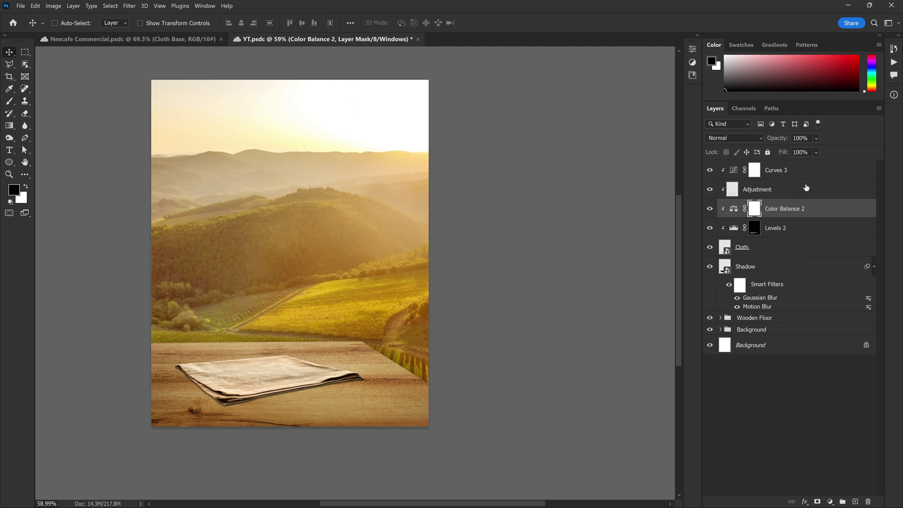
left_click(797, 172)
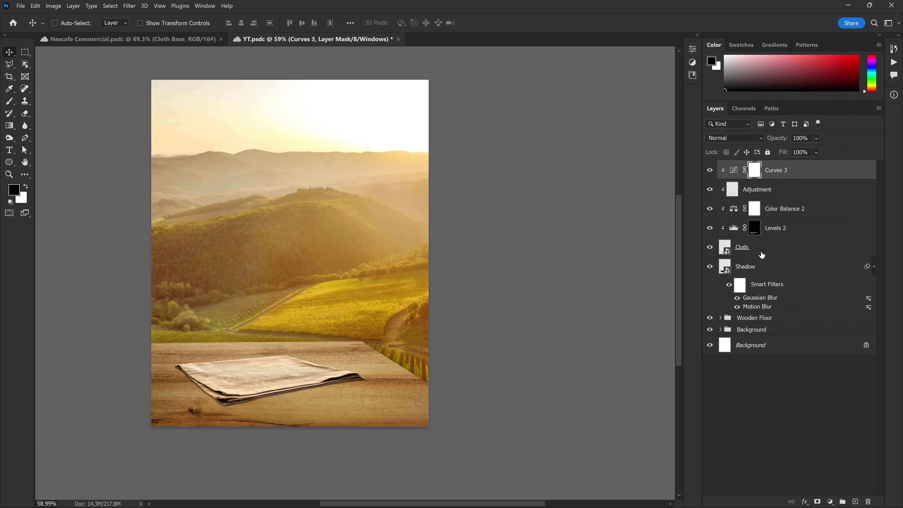
Step: Group the layers from Curves 3 to Shadow into a group named 'Cloth'
left_click(760, 266, "shift")
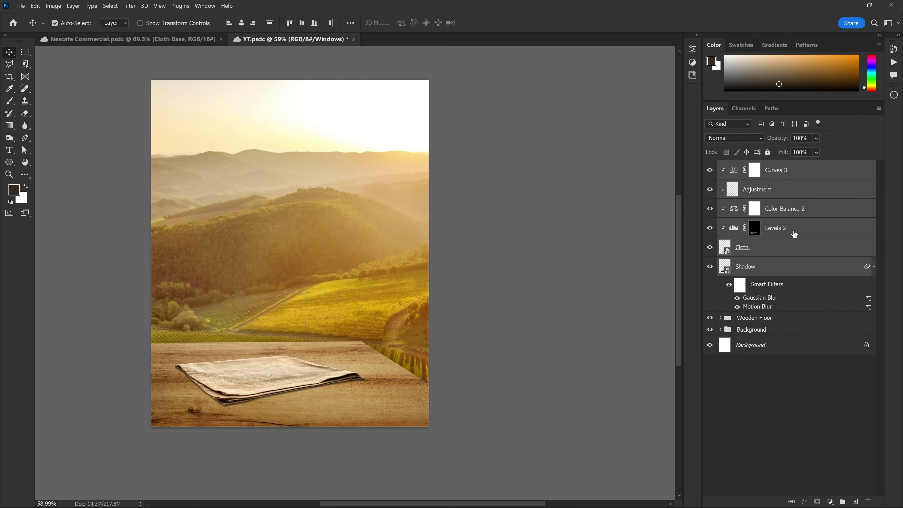
key("ctrl+g")
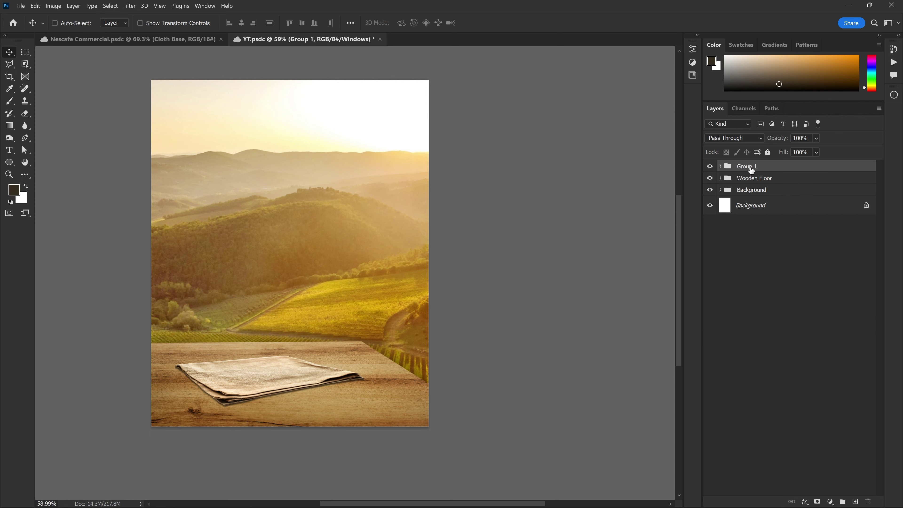
double_click(750, 168)
type("Cloth")
key("Return")
scroll(432, 381, "up", 2)
Step: Scale the Cloth group up to about 108%
key("ctrl+t")
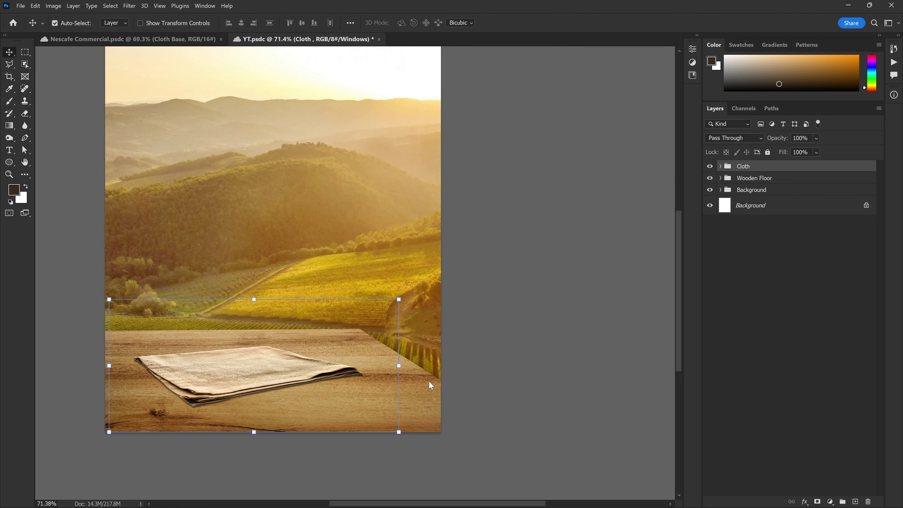
left_click_drag(398, 368, 411, 365)
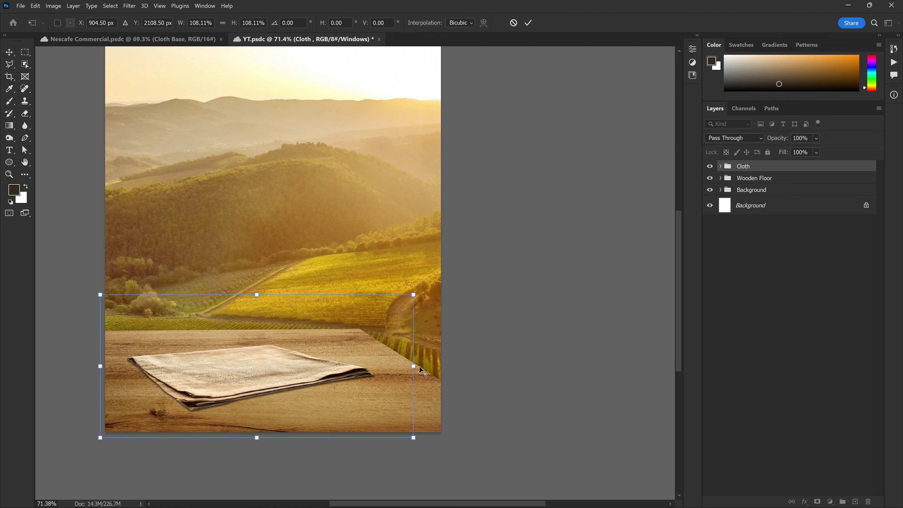
left_click_drag(411, 365, 415, 367)
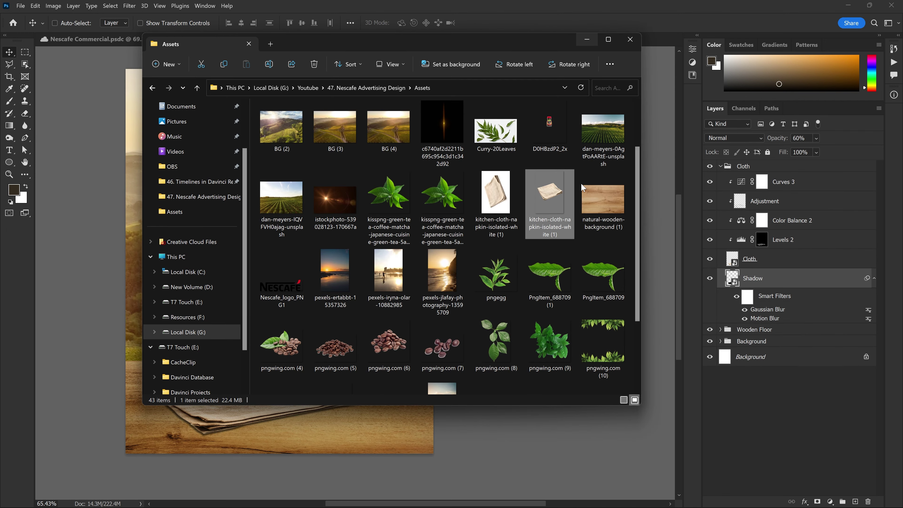
left_click_drag(637, 195, 635, 307)
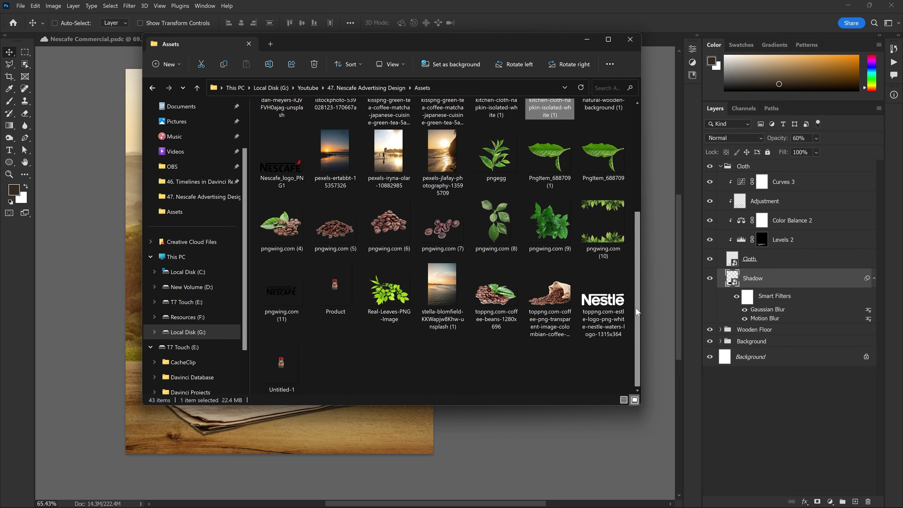
Step: Preview Product.jpg and drag the jar image into the composite
double_click(327, 288)
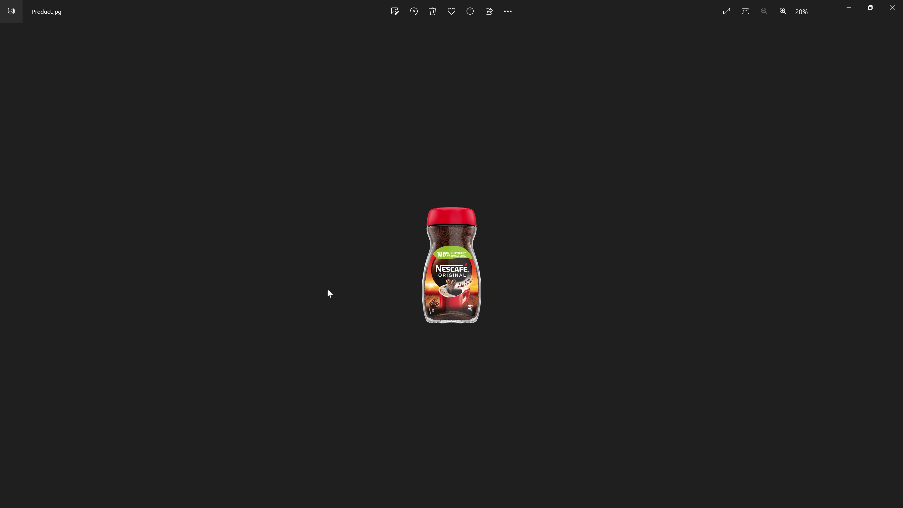
left_click(892, 7)
left_click_drag(339, 284, 262, 440)
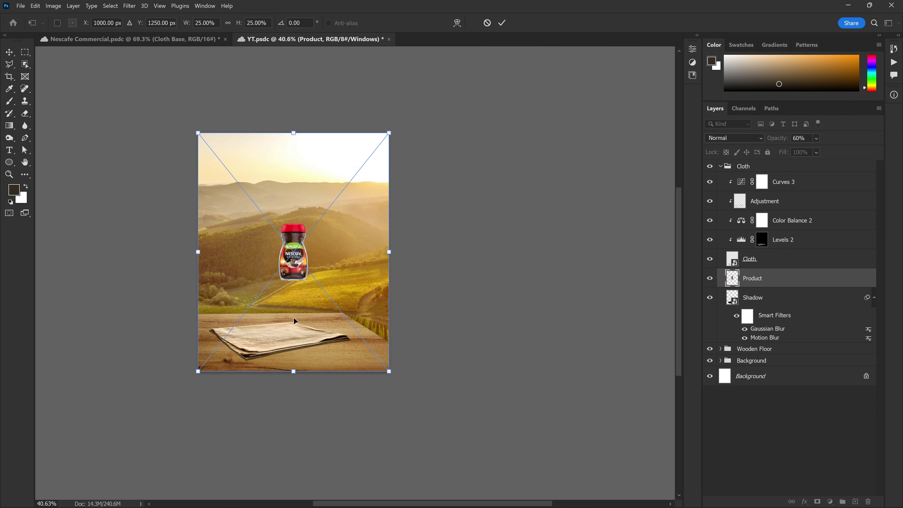
Step: Place the jar over the cloth, enlarged to about 48%
left_click_drag(301, 288, 301, 349)
mouse_move(383, 310)
left_mouse_down()
mouse_move(469, 309)
mouse_move(368, 276)
left_mouse_up()
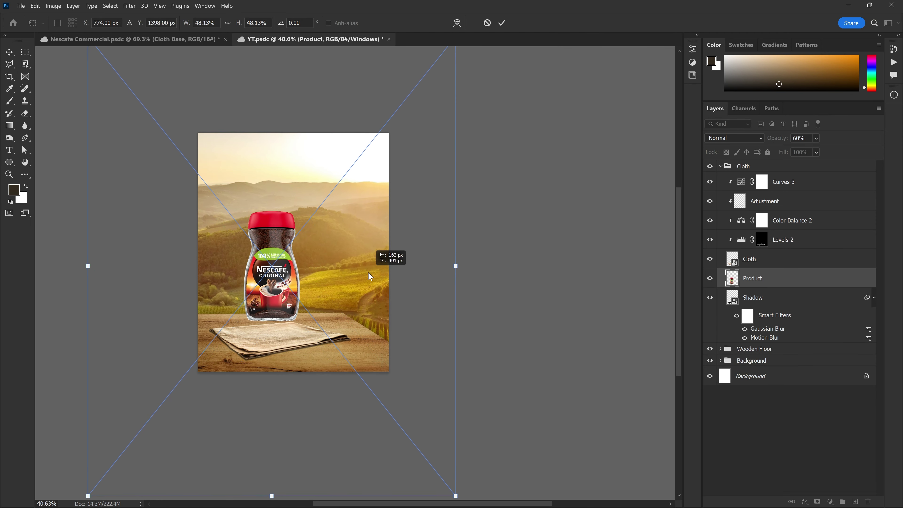
key("Return")
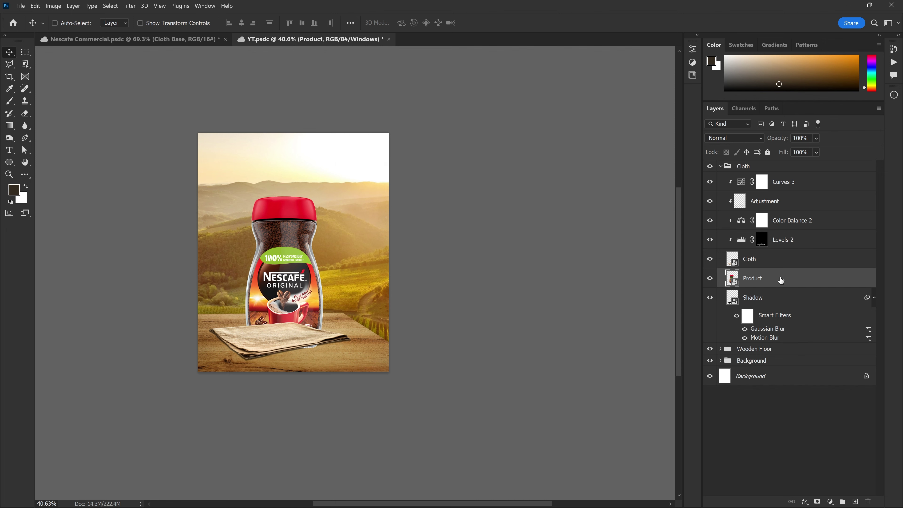
Step: Move the Product layer to the top and resize the jar to 74% on the cloth
right_click(781, 280)
left_click(796, 219)
key("ctrl+shift+bracketright")
scroll(412, 315, "up", 5)
key("ctrl+t")
mouse_move(381, 292)
left_mouse_down()
mouse_move(354, 294)
mouse_move(319, 330)
mouse_move(341, 306)
left_mouse_up()
key("Return")
scroll(292, 256, "down", 1)
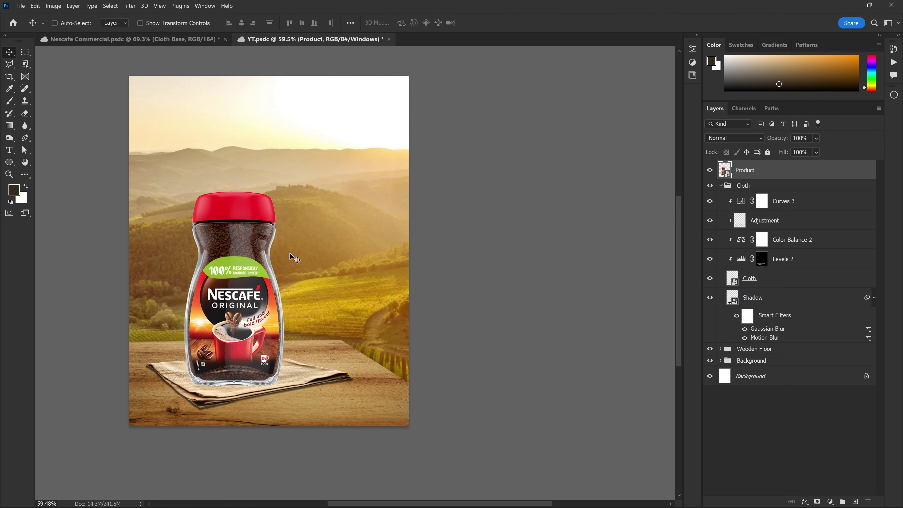
left_click(199, 40)
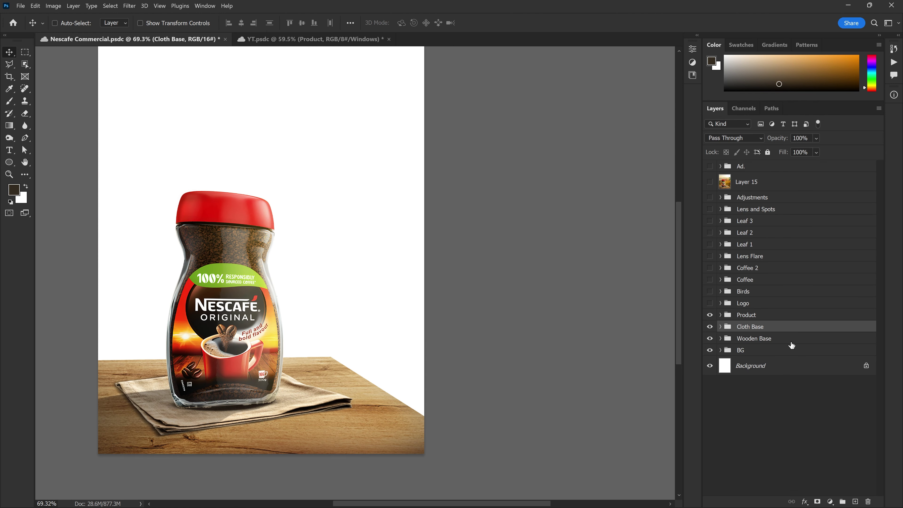
Step: Expand Nescafe Commercial's Product group, select its Product layer, show rulers, then return to YT
left_click(750, 315)
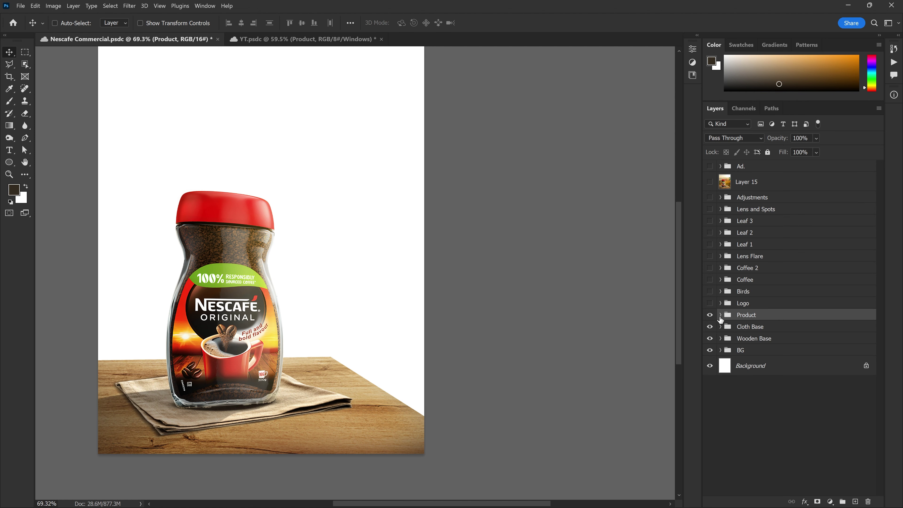
left_click(719, 314)
left_click(775, 429)
key("ctrl+r")
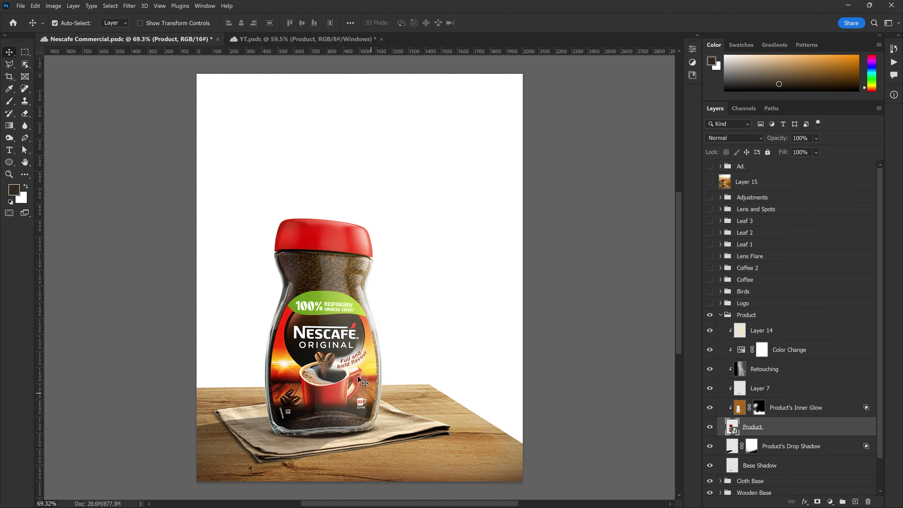
scroll(363, 348, "right", 5)
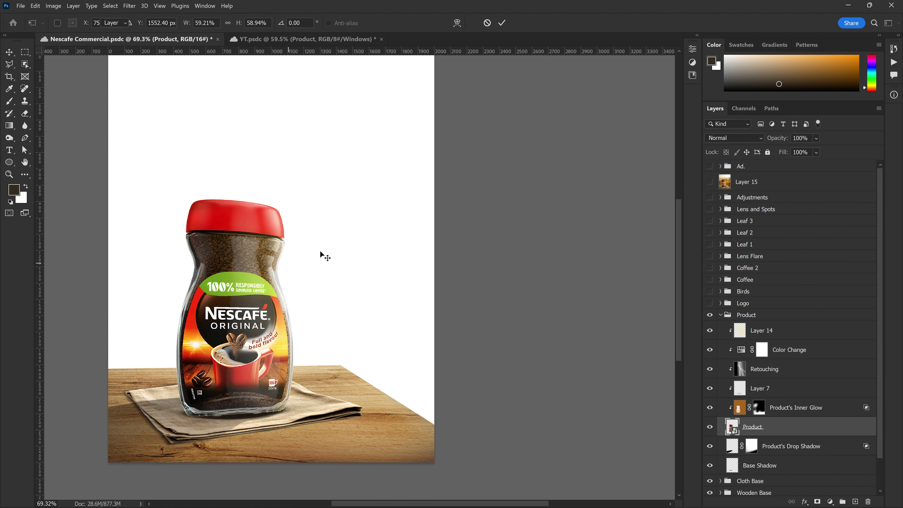
scroll(369, 187, "right", 1)
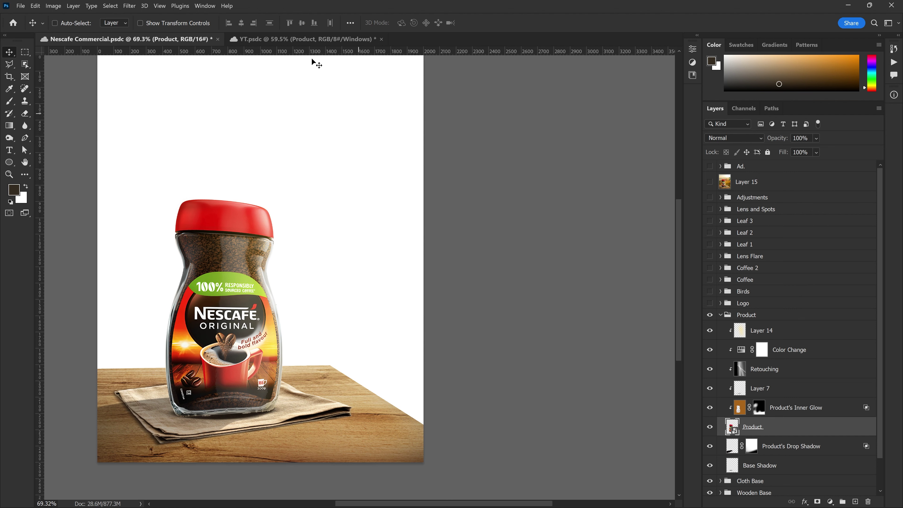
key("ctrl+Tab")
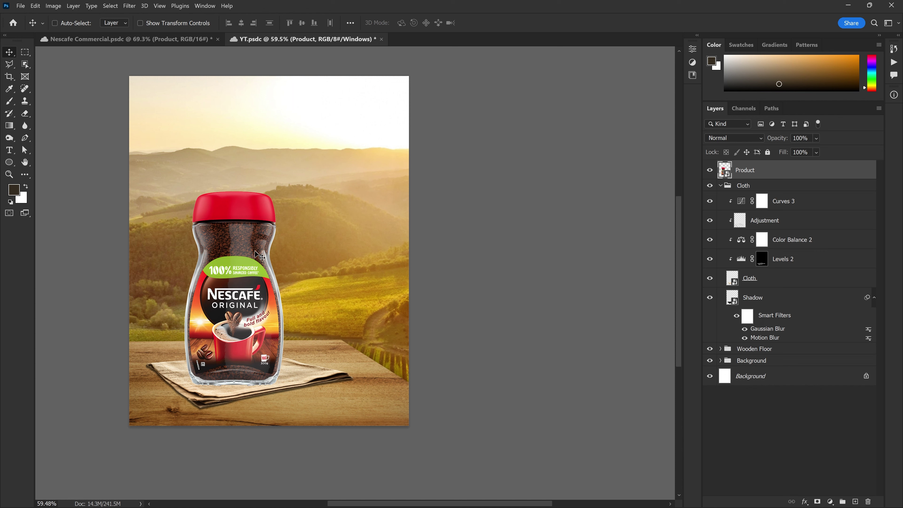
Step: Apply a perspective transform to the Product jar, narrowing its base and tilting its top-right edge
key("ctrl+t")
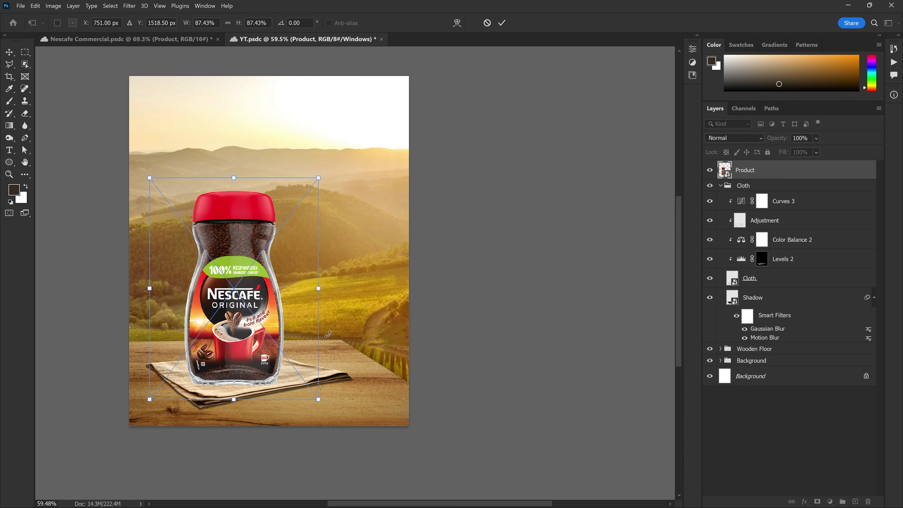
right_click(255, 284)
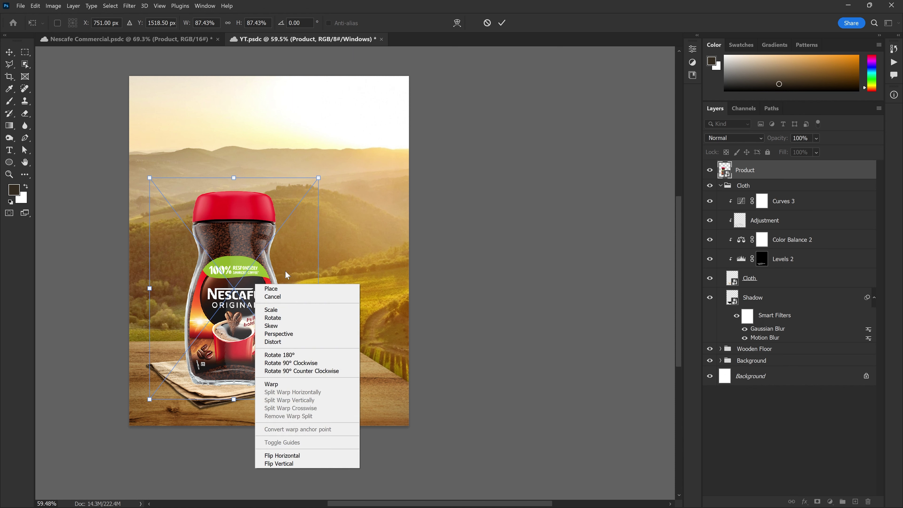
right_click(255, 248)
left_click(289, 301)
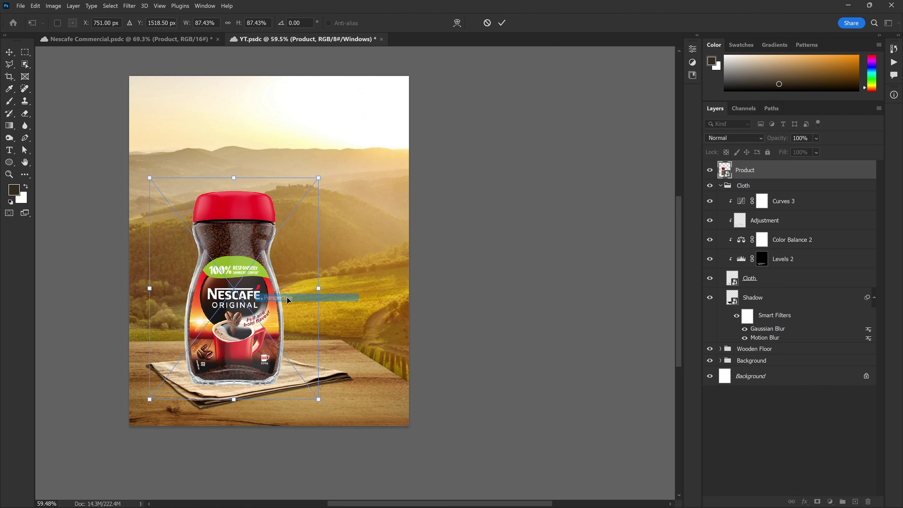
left_click_drag(319, 400, 313, 400)
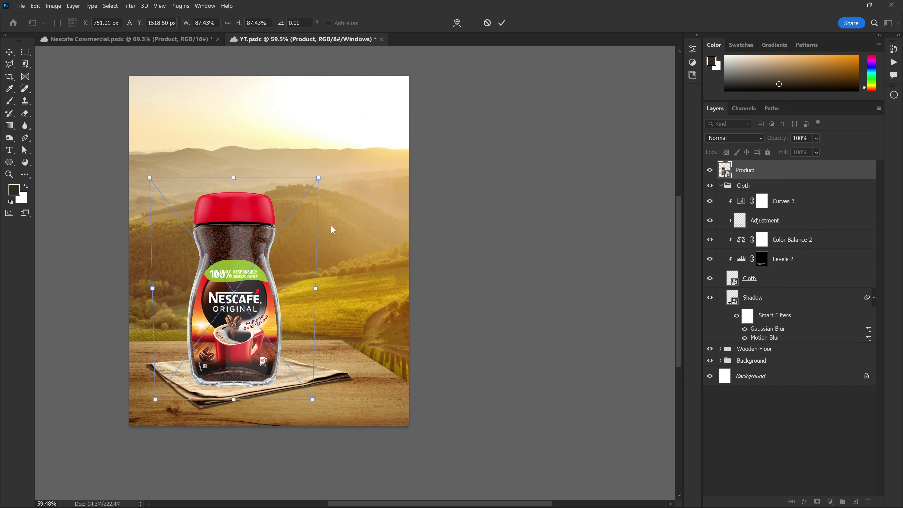
left_click_drag(317, 177, 308, 192)
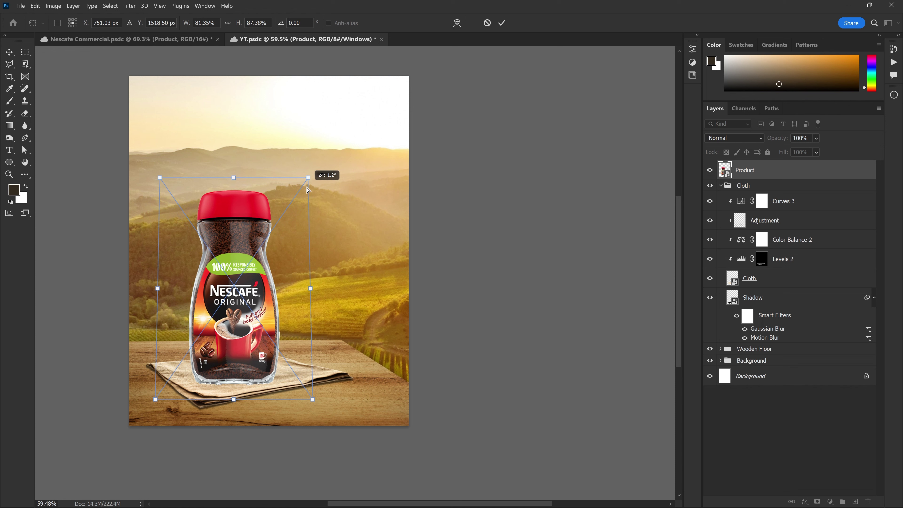
left_click_drag(309, 192, 315, 203)
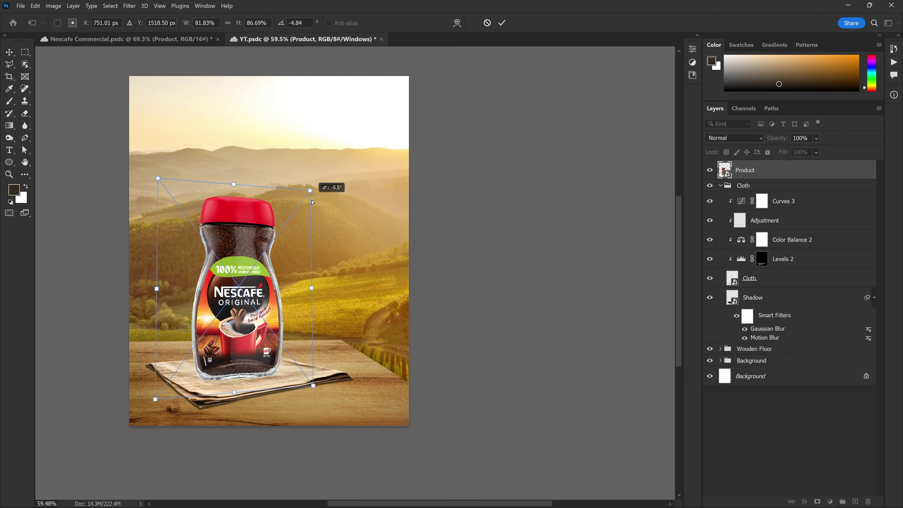
key("Return")
Step: Nudge the jar slightly down and right, then skew its bottom-right corner lower
scroll(306, 256, "up", 1)
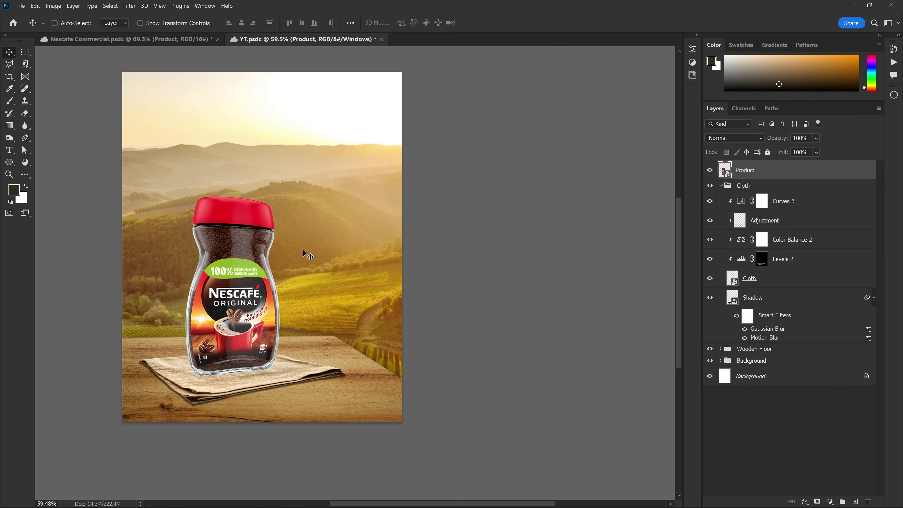
right_click(253, 281)
left_click(264, 287)
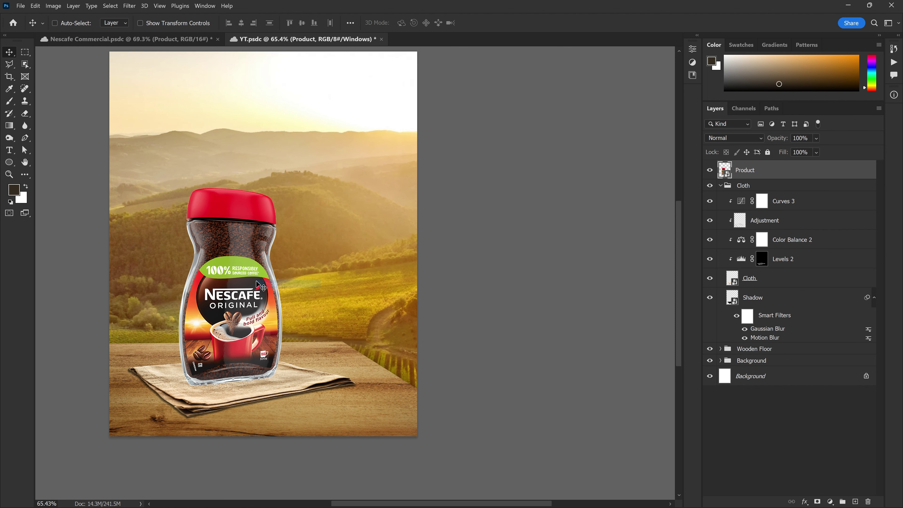
left_click_drag(257, 283, 259, 291)
key("ctrl+t")
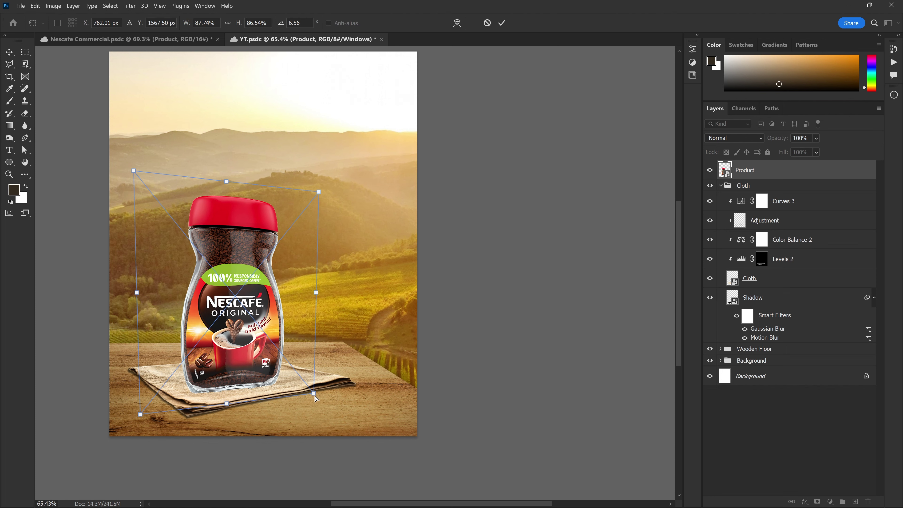
left_click_drag(315, 396, 317, 402)
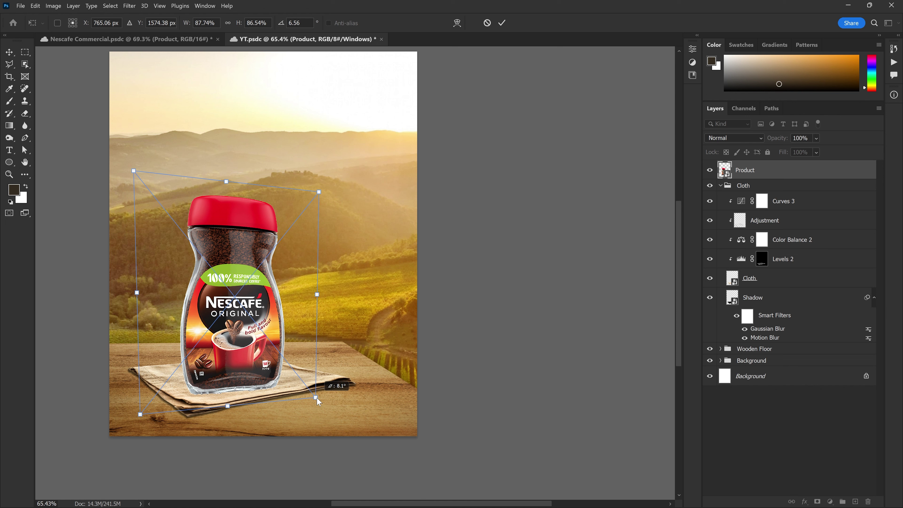
left_click_drag(318, 401, 318, 404)
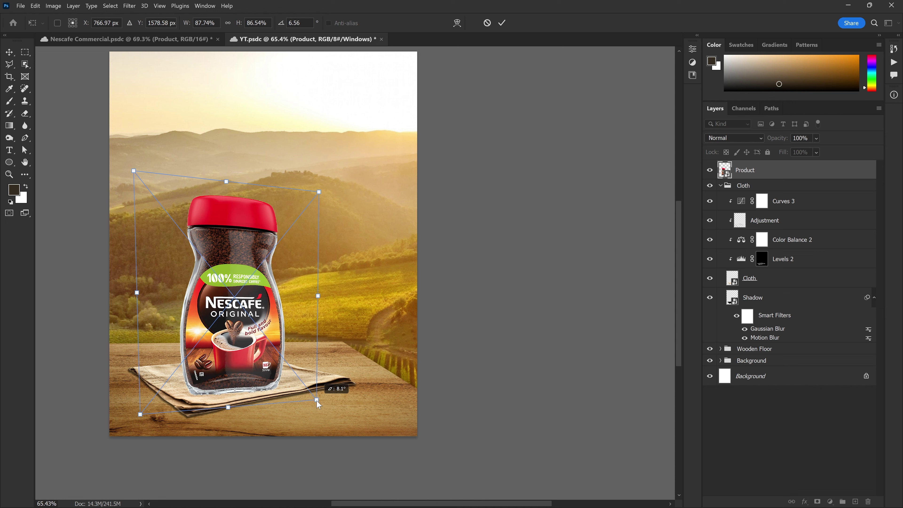
key("Return")
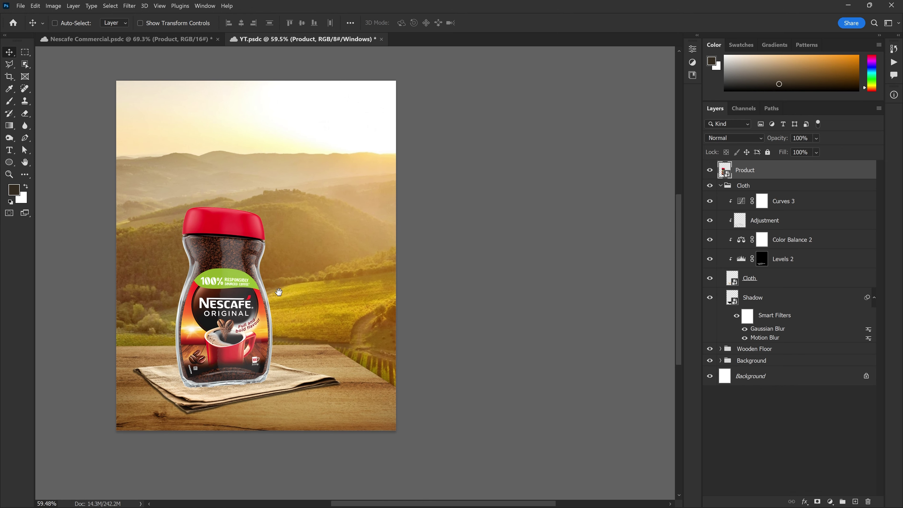
Step: Collapse the Cloth group in the Layers panel and select the Product layer
scroll(281, 299, "up", 2)
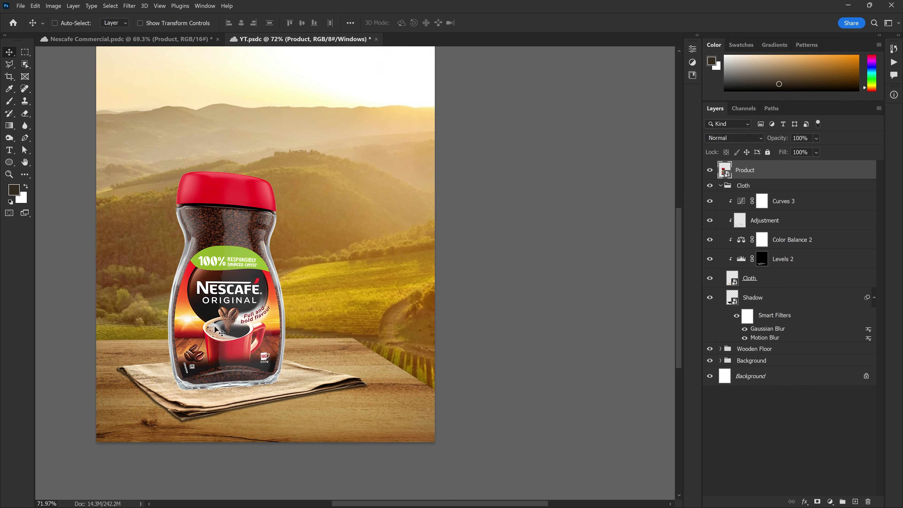
scroll(210, 332, "down", 1)
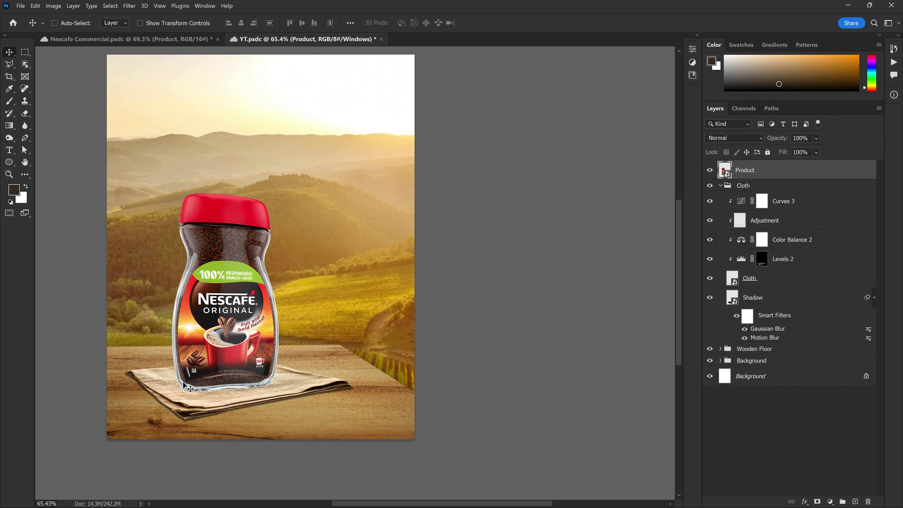
scroll(332, 295, "right", 1)
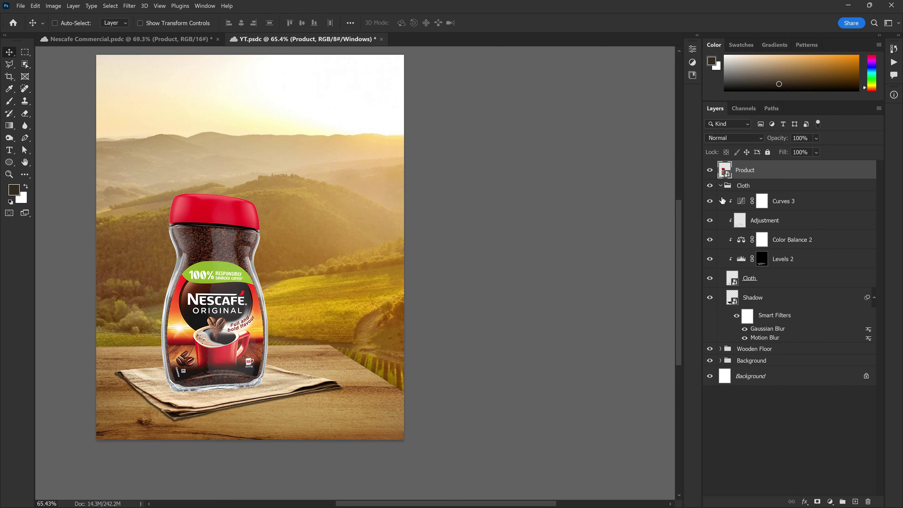
left_click(743, 189)
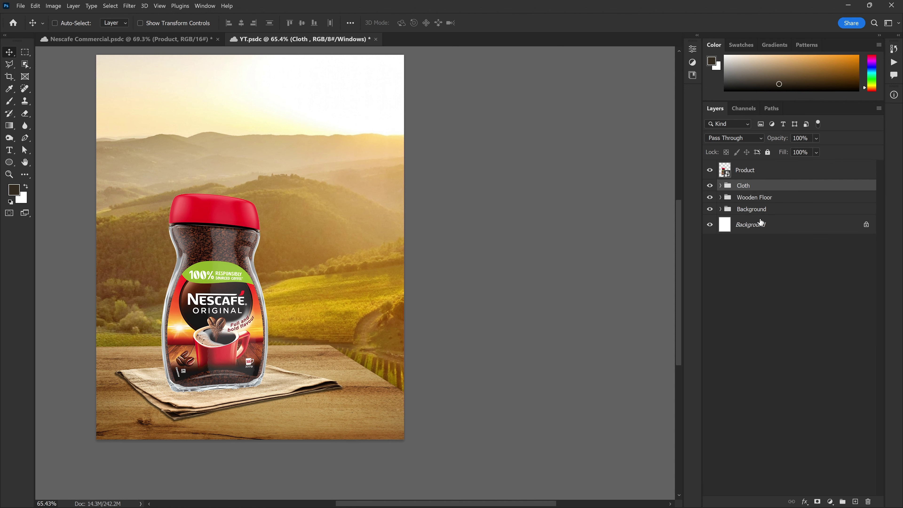
left_click(764, 210)
left_click(759, 188)
left_click(743, 172)
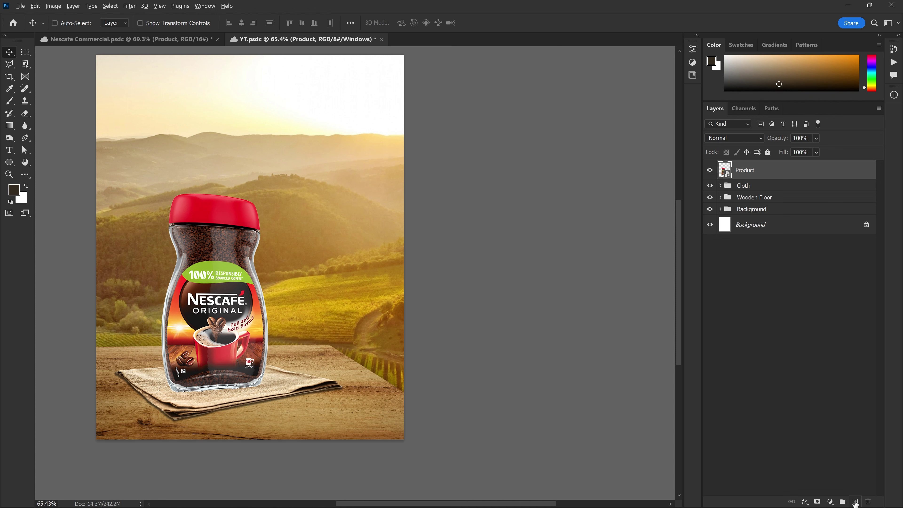
Step: Create Layer 5 in Overlay mode filled with 50% gray, clipped to the Product jar
left_click(855, 502, "alt")
left_click_drag(354, 104, 352, 120)
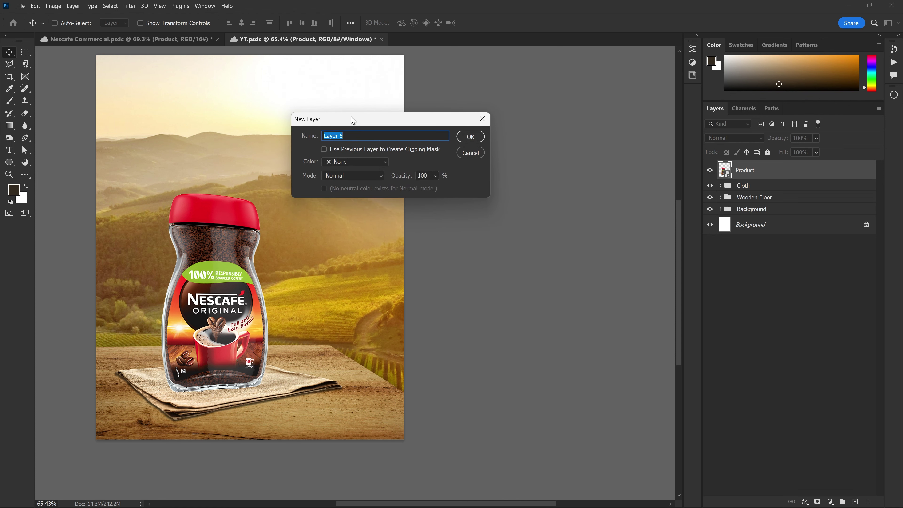
left_click(383, 175)
left_click(352, 306)
left_click(323, 188)
left_click(468, 136)
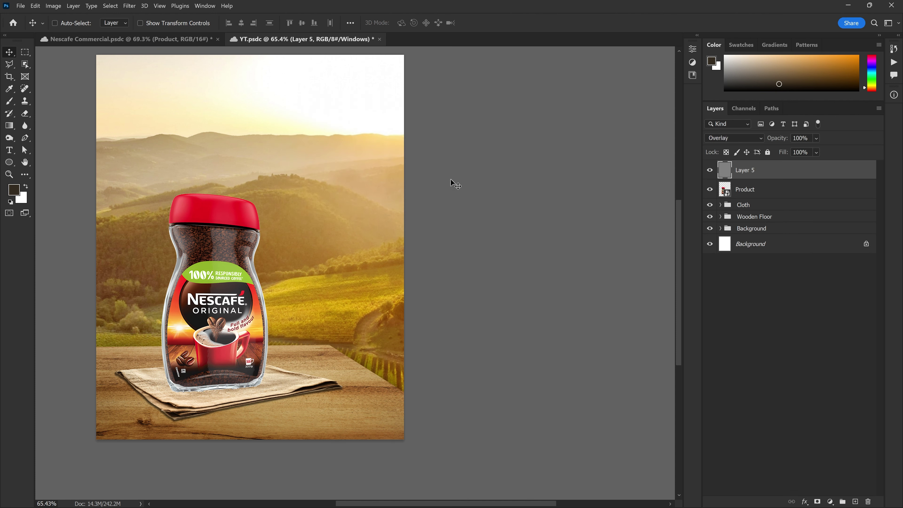
left_click_drag(405, 177, 436, 171)
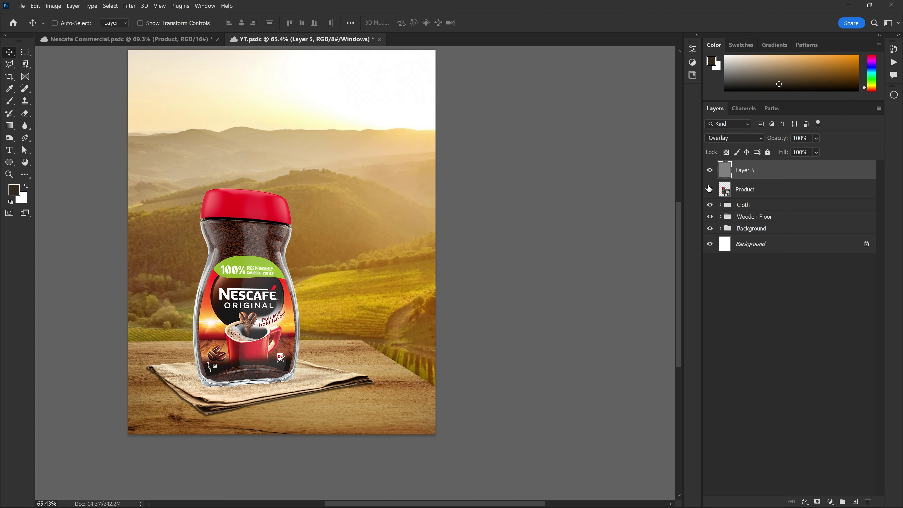
left_click_drag(556, 204, 545, 204)
left_click(750, 180, "alt")
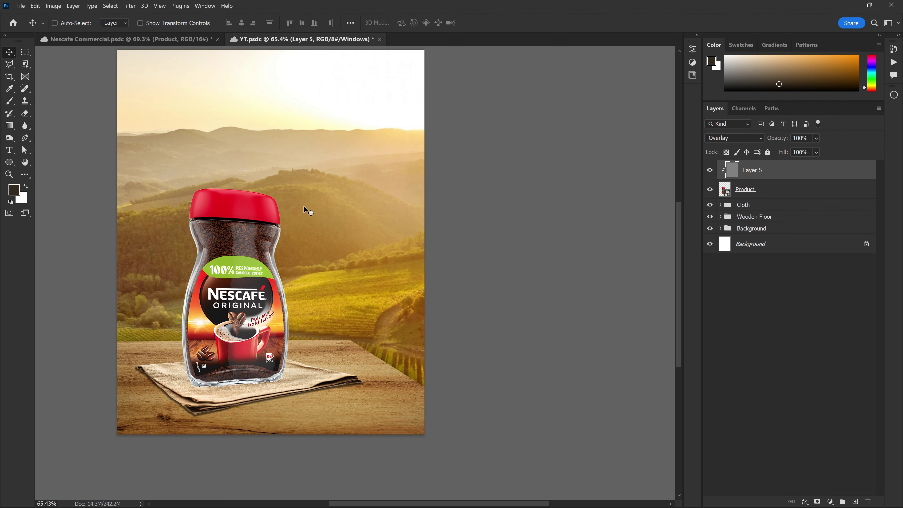
Step: Fill overlay Layer 5 with a dark neutral grey foreground colour
left_click(9, 125)
scroll(89, 192, "up", 1)
scroll(89, 192, "up", 1)
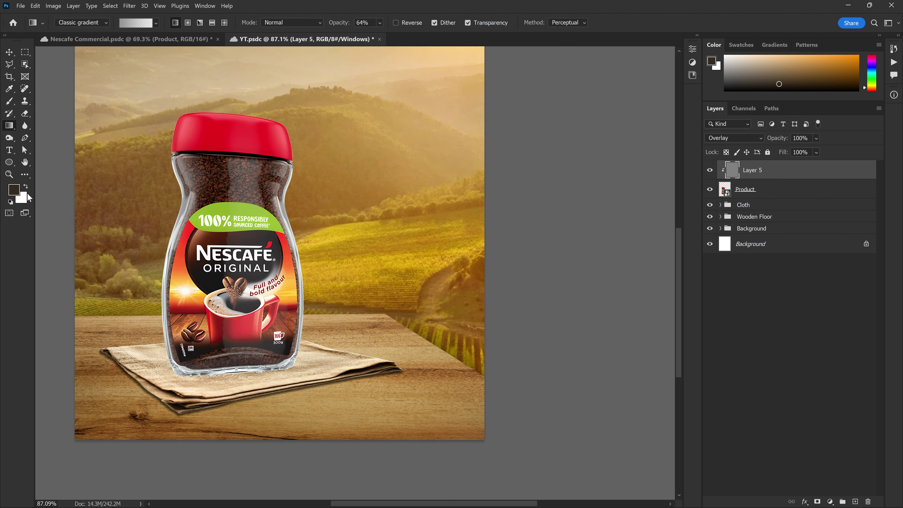
left_click(13, 193)
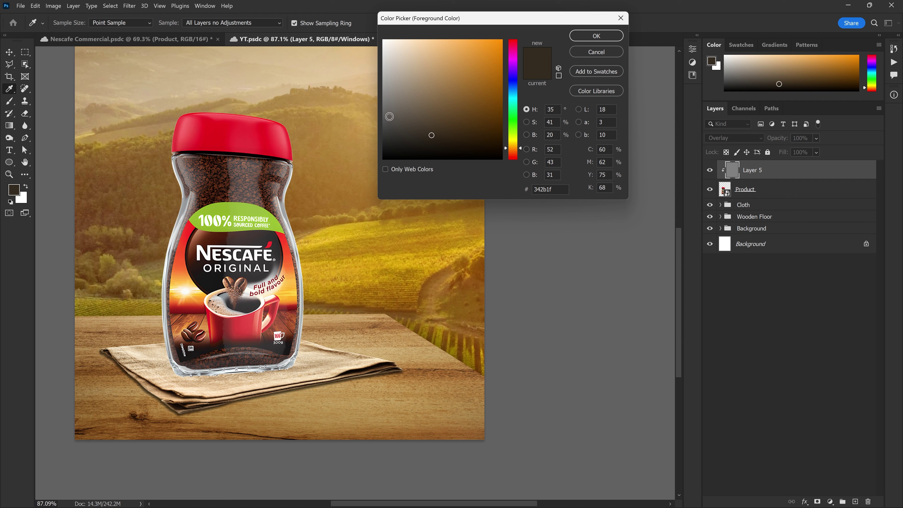
left_click_drag(389, 116, 371, 132)
left_click(595, 37)
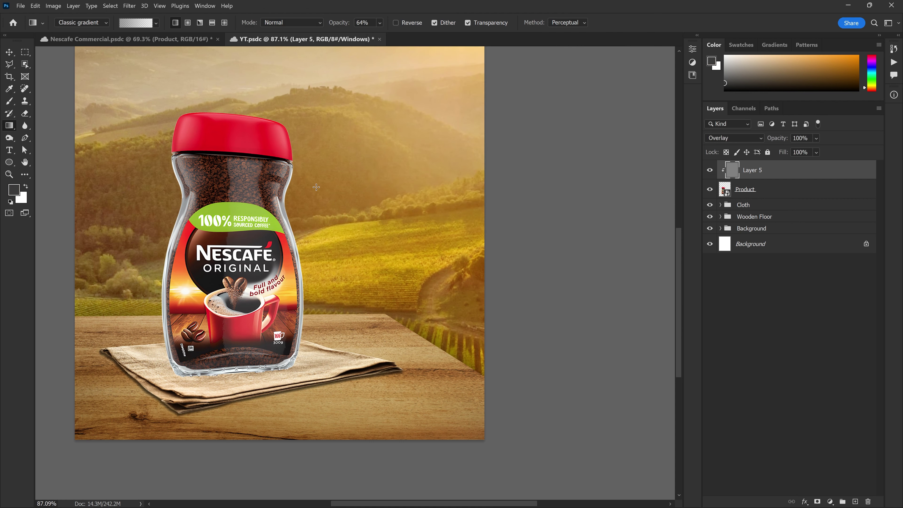
key("alt+BackSpace")
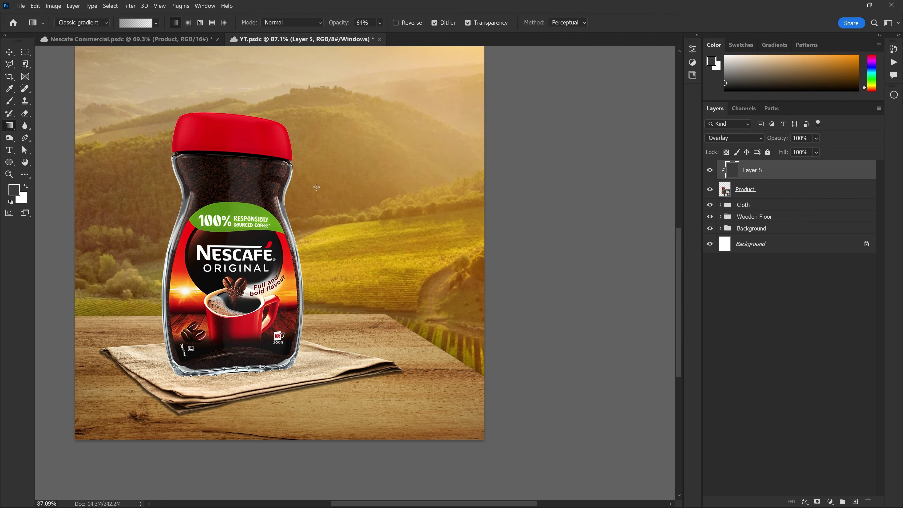
Step: Change the foreground colour to dark grey 4e4e4e
scroll(309, 189, "down", 3)
scroll(333, 182, "up", 2)
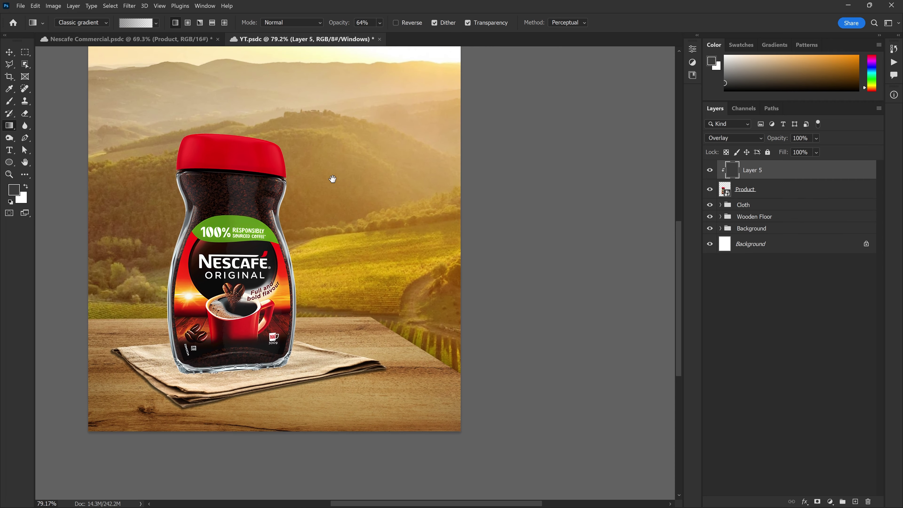
scroll(304, 198, "up", 1)
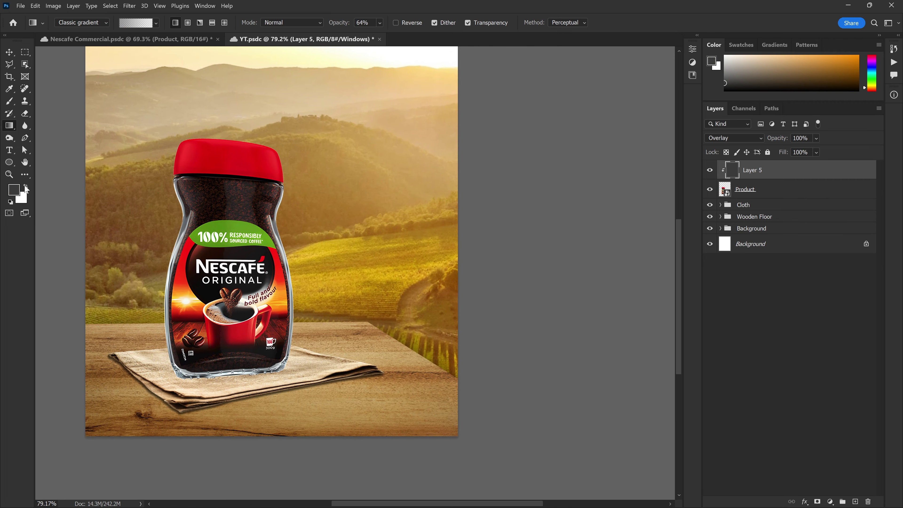
left_click(14, 190)
type("555555")
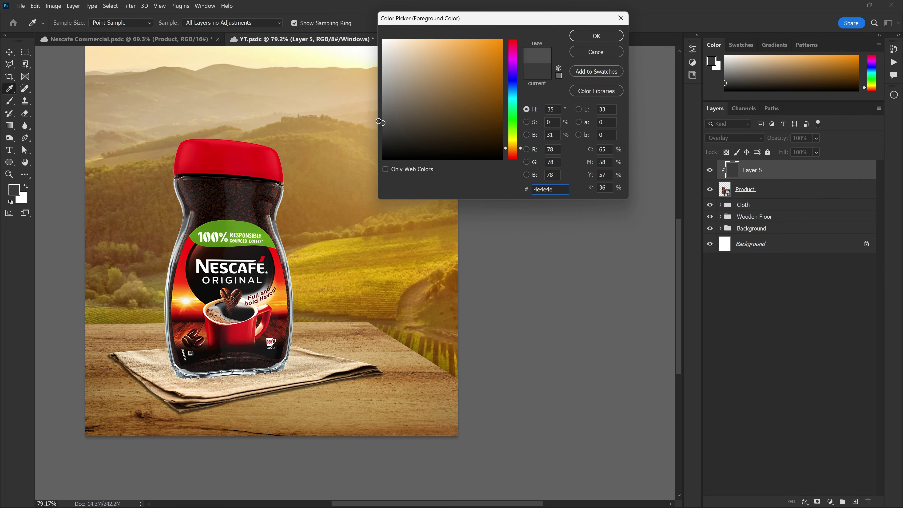
left_click_drag(376, 120, 372, 122)
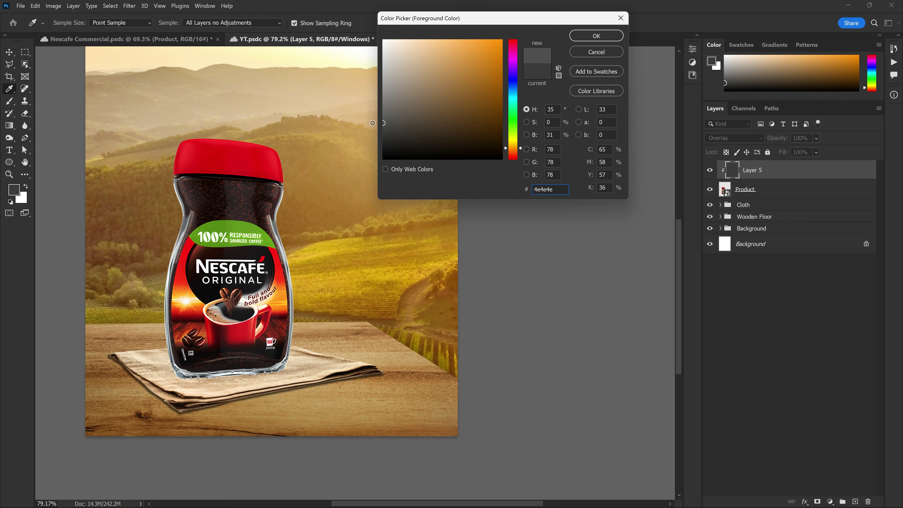
left_click(598, 36)
Step: Set the Gradient tool to a reflected Foreground to Transparent gradient
key("g")
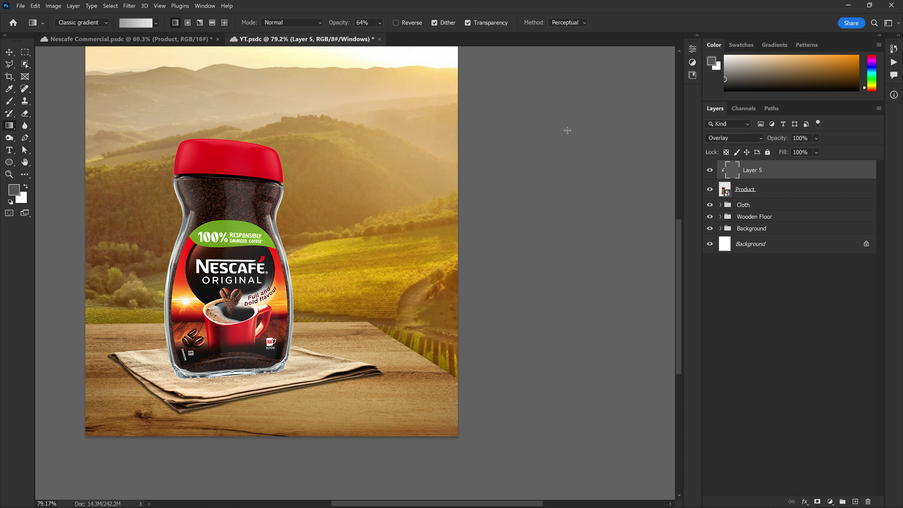
left_click_drag(463, 217, 462, 220)
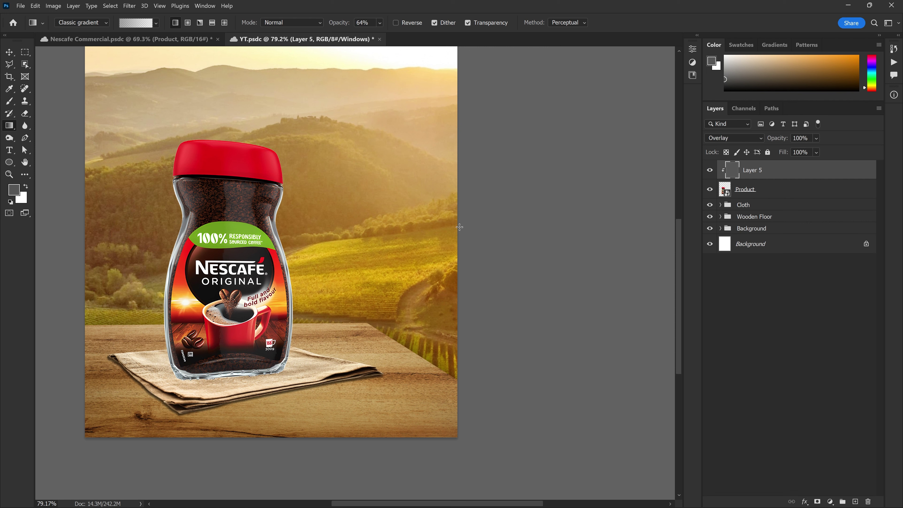
left_click_drag(375, 257, 369, 254)
left_click(213, 23)
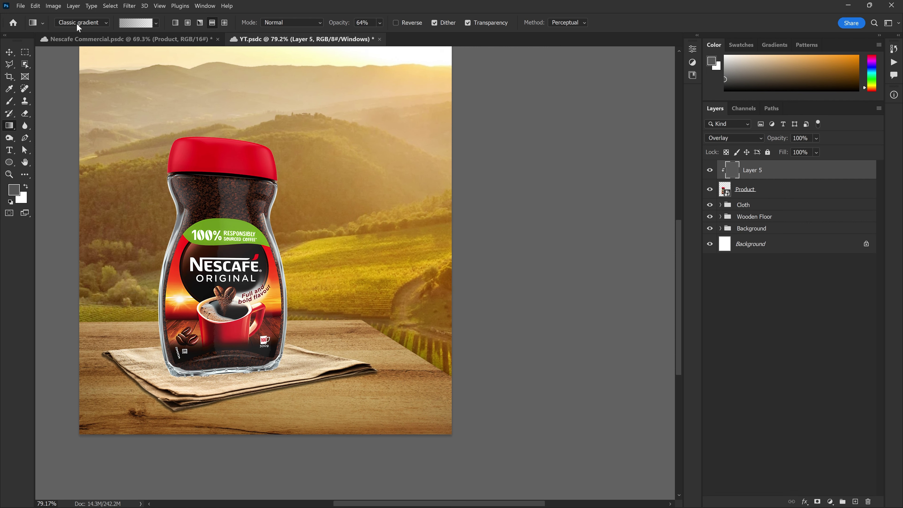
left_click(135, 23)
left_click_drag(672, 40, 232, 39)
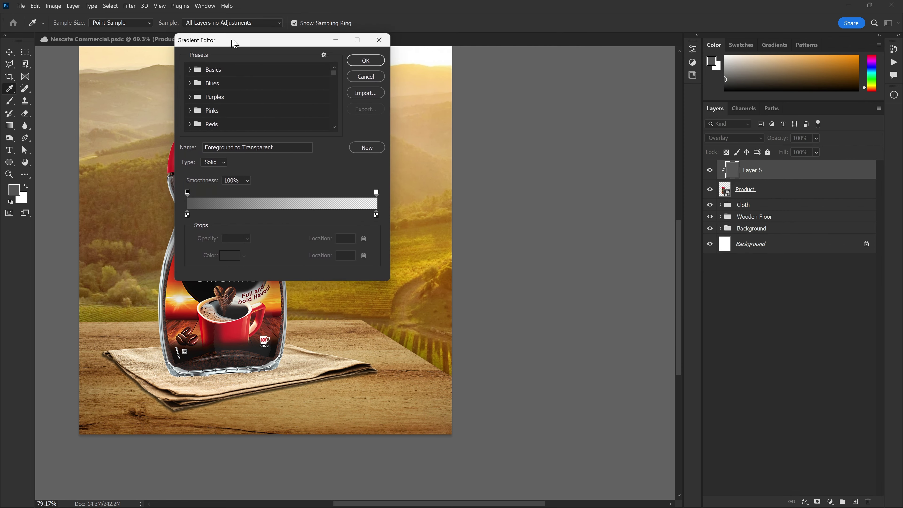
left_click(188, 68)
left_click(211, 85)
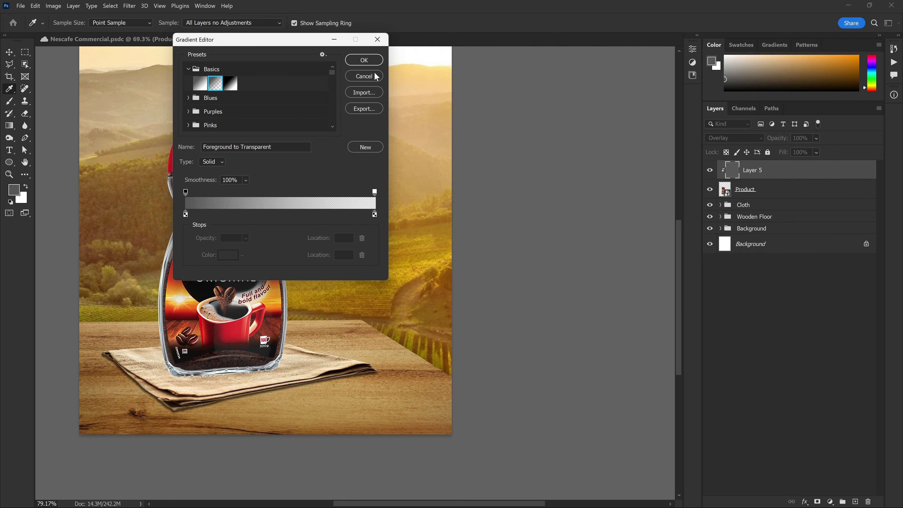
left_click(364, 60)
Step: Set the foreground colour to light grey e8e8e8
left_click(14, 190)
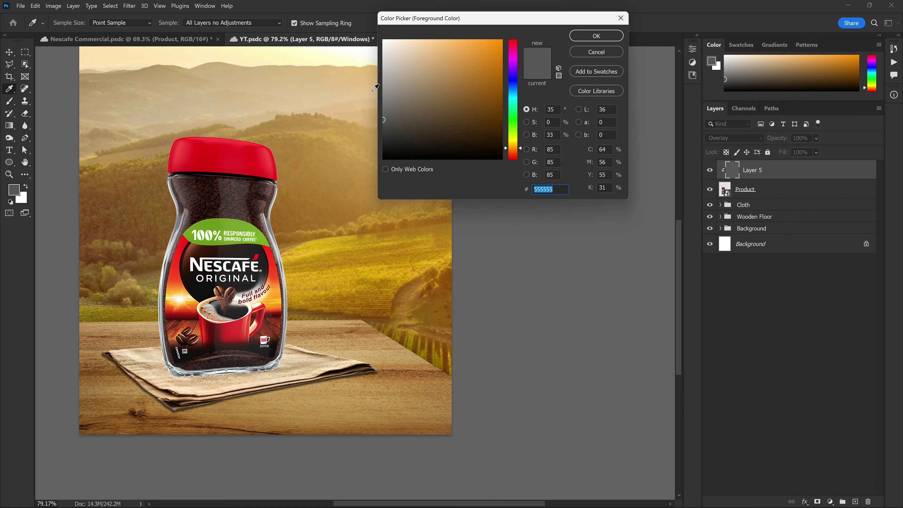
left_click(384, 50)
key("Return")
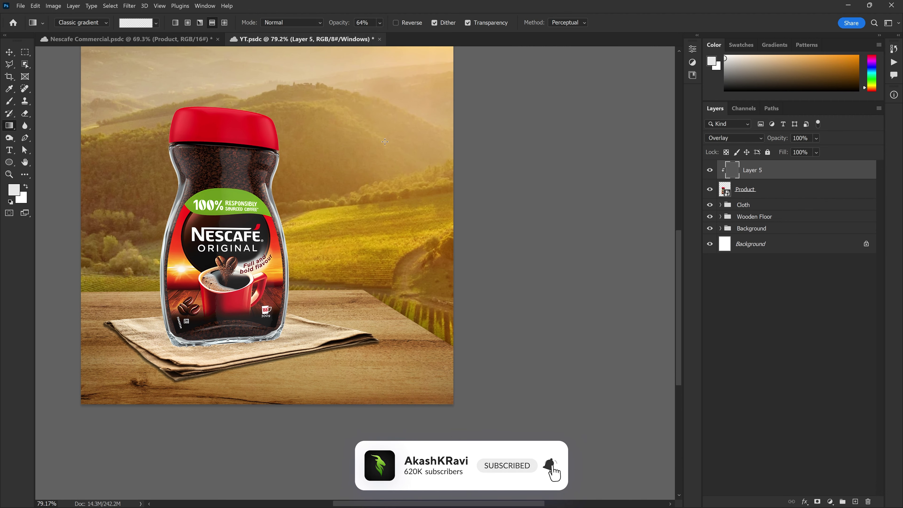
Step: Set gradient opacity to 30% and brighten the jar's right edge with a gradient
type("30")
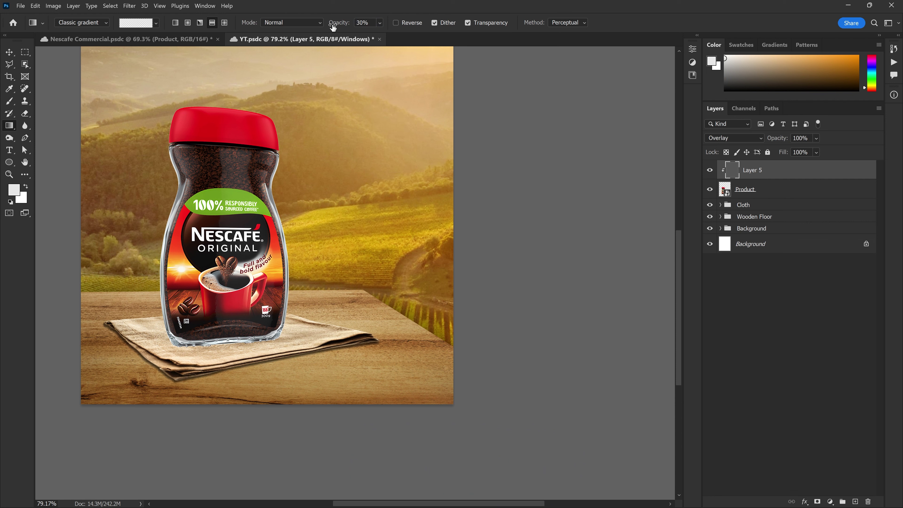
scroll(462, 262, "up", 2)
left_click_drag(265, 245, 220, 243)
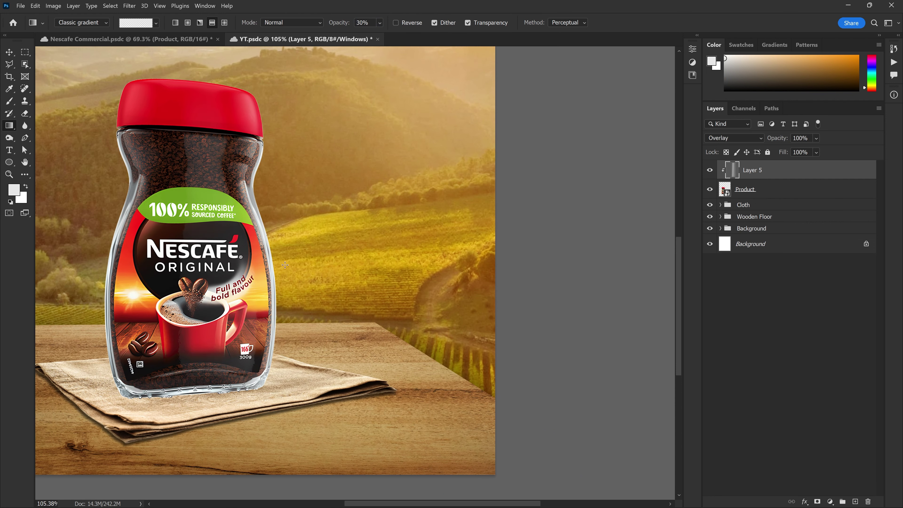
scroll(267, 223, "up", 1)
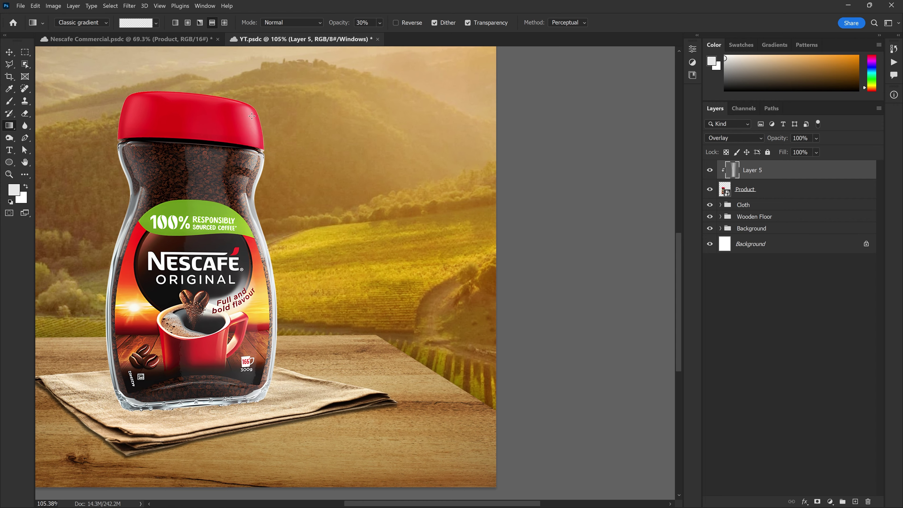
scroll(397, 258, "down", 1)
scroll(352, 282, "down", 2)
scroll(352, 282, "up", 1)
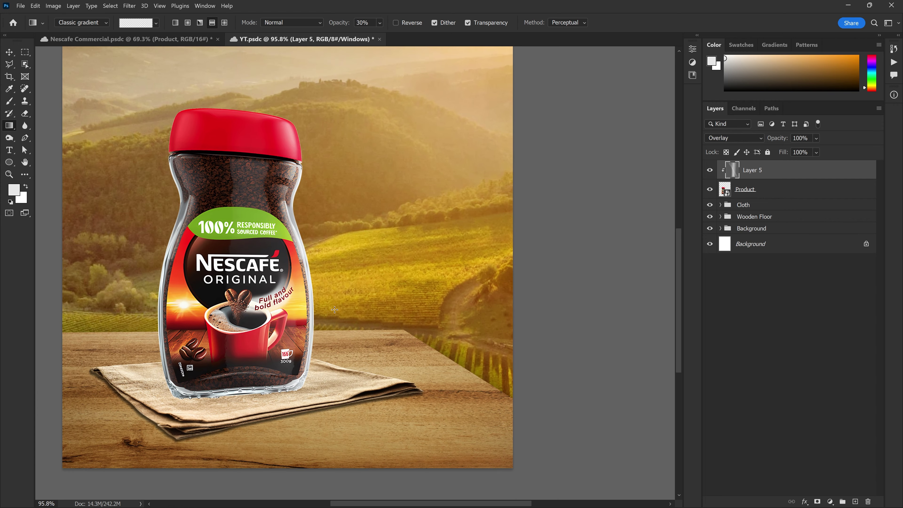
scroll(288, 158, "up", 2)
scroll(280, 141, "up", 2)
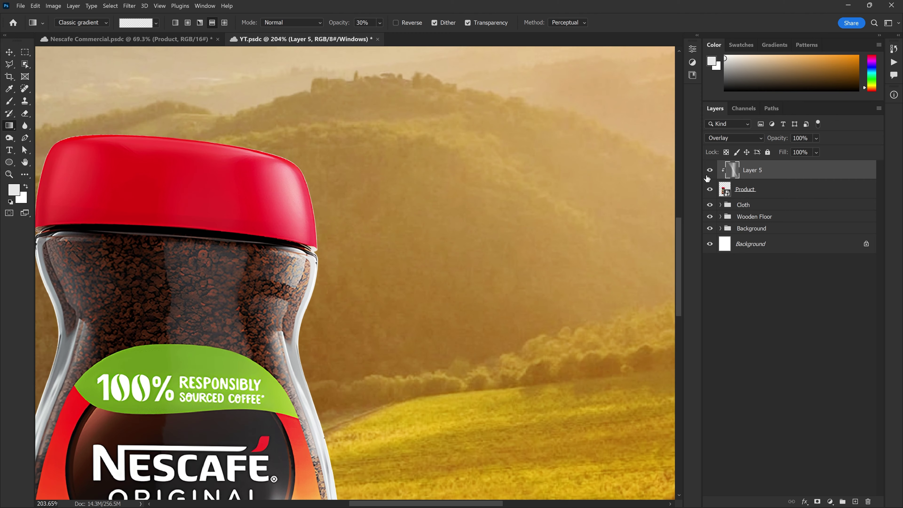
Step: Toggle Layer 5's visibility to compare the jar with and without the lighting
left_click(709, 171)
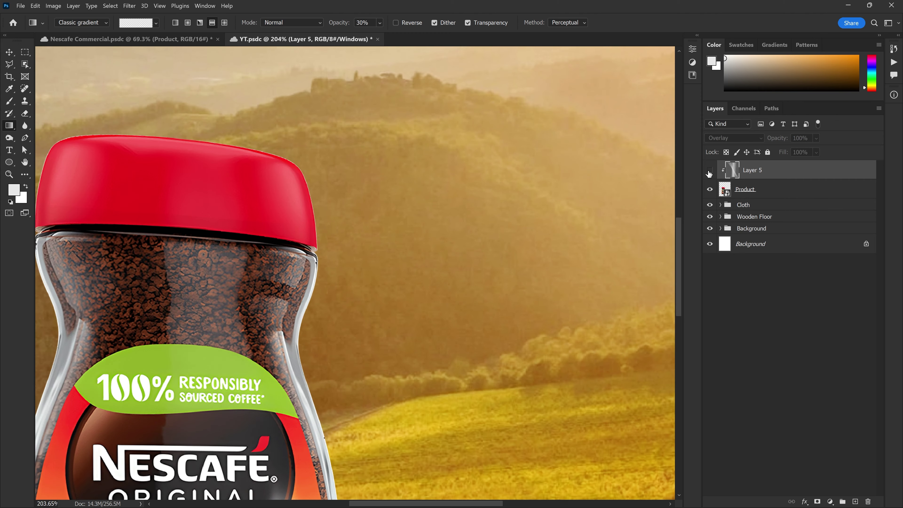
scroll(343, 278, "down", 3)
scroll(252, 141, "up", 3)
scroll(251, 141, "down", 3)
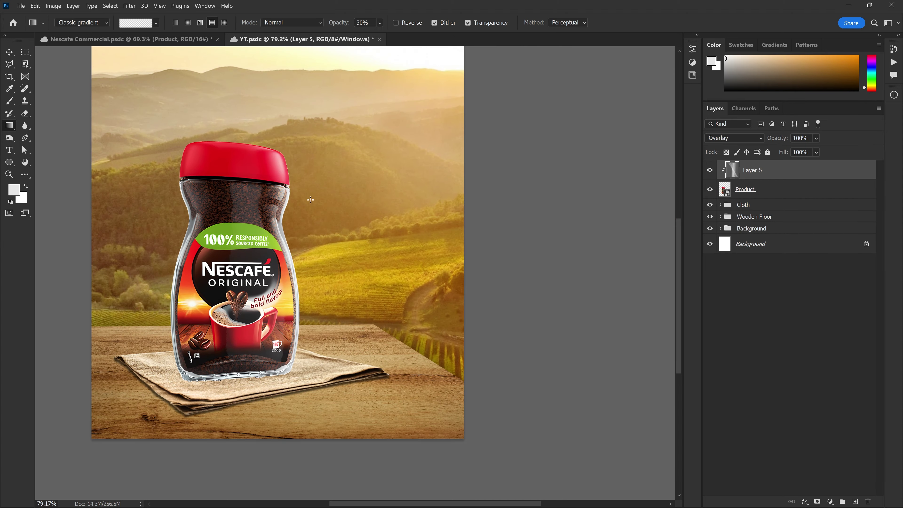
scroll(298, 256, "up", 1)
left_click(710, 170)
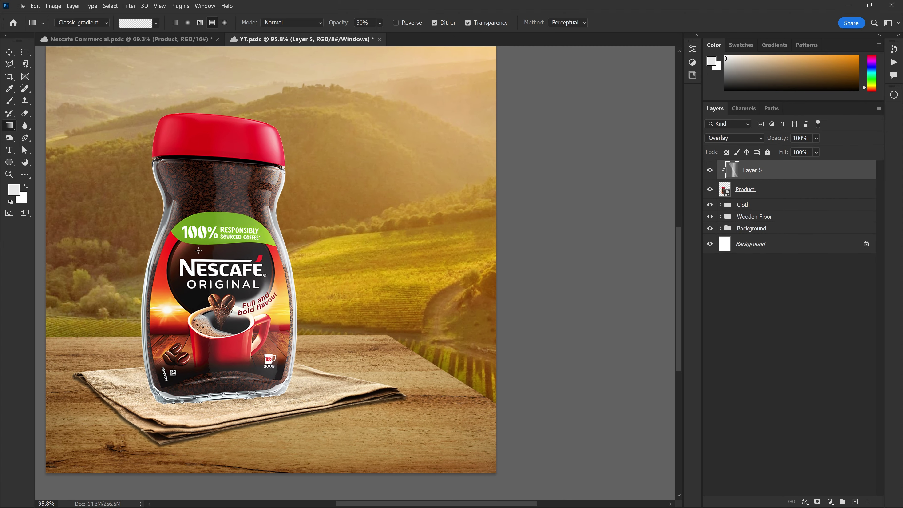
scroll(218, 269, "up", 1)
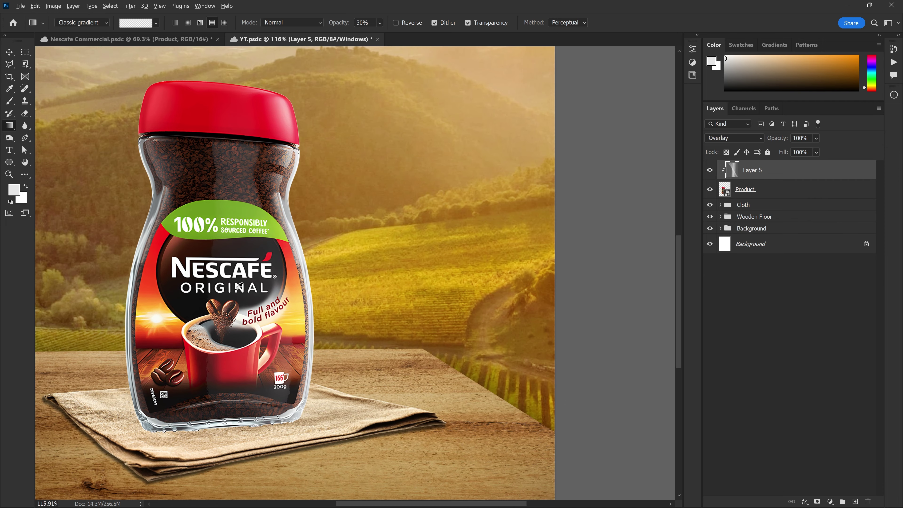
scroll(239, 287, "up", 1)
scroll(227, 253, "up", 1)
Step: Draw brightening gradients down the jar, compare them with undo/redo, and save with Ctrl+S
left_click_drag(221, 257, 245, 263)
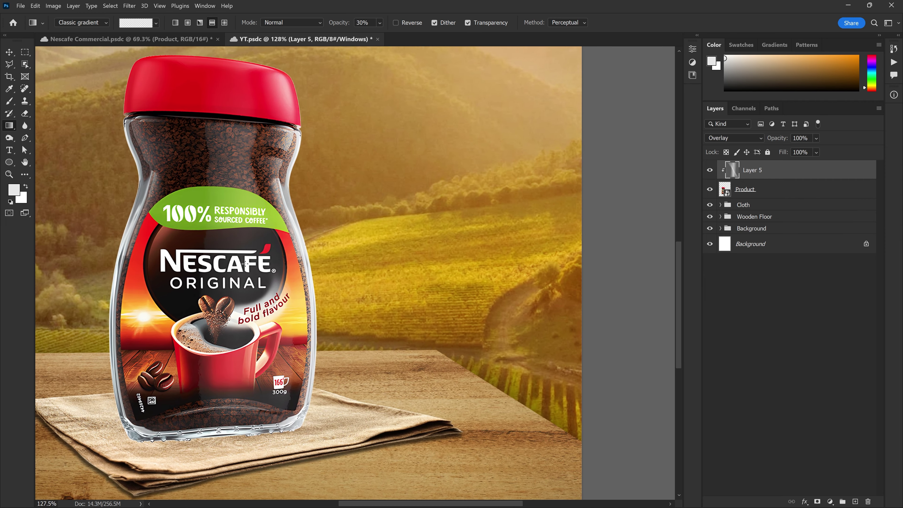
key("ctrl+z")
key("ctrl+shift+z")
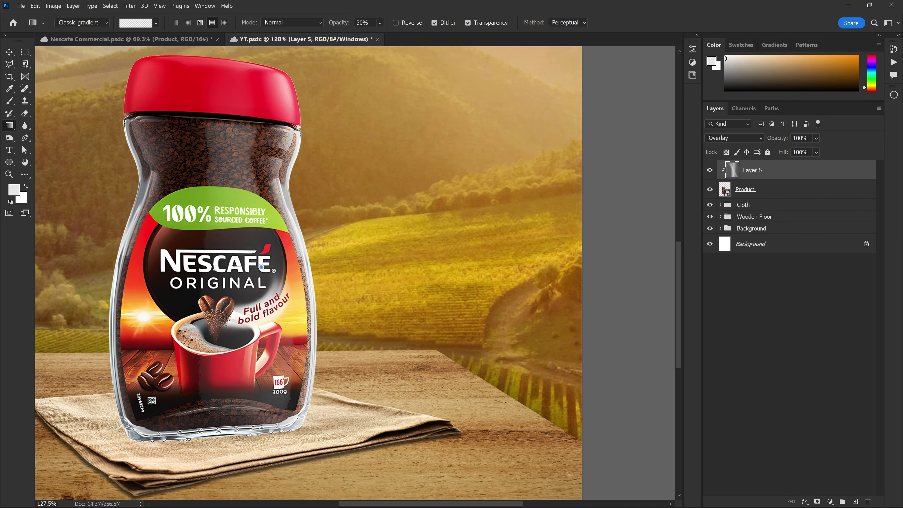
left_click_drag(259, 267, 259, 299)
key("ctrl+z")
key("ctrl+shift+z")
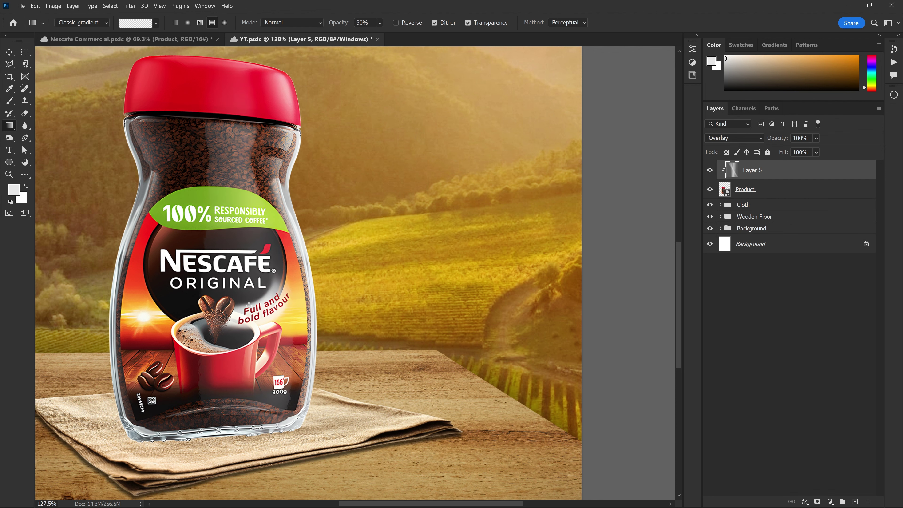
scroll(303, 242, "down", 2)
scroll(306, 237, "up", 1)
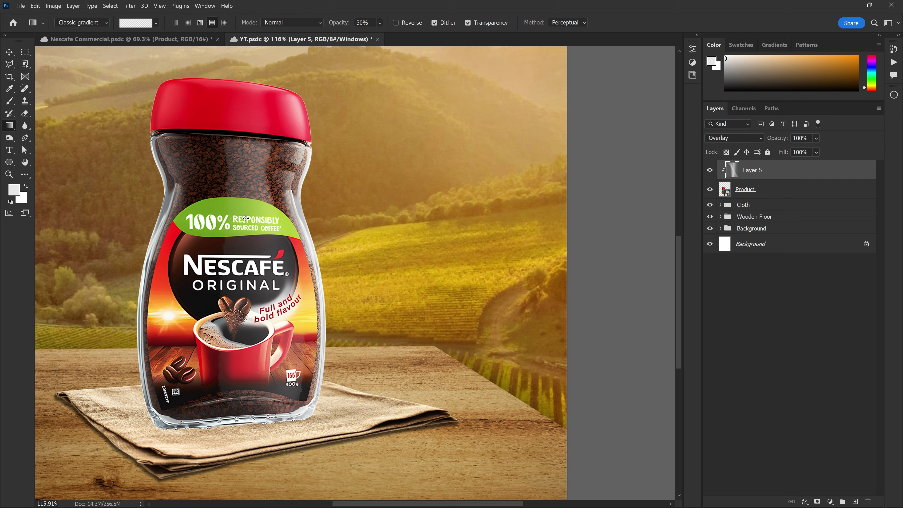
key("ctrl+s")
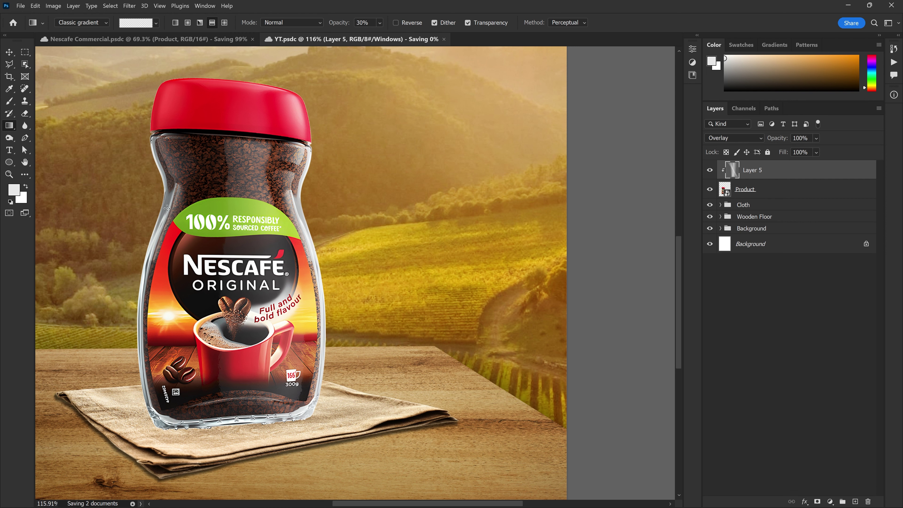
left_click_drag(252, 239, 306, 240)
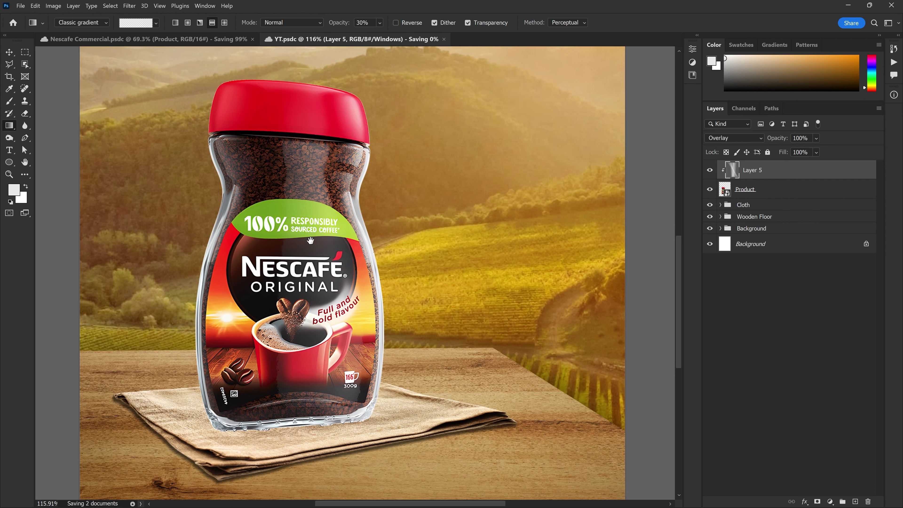
Step: Pick a mid-grey foreground and brighten the jar's left edge with a gradient
left_click(14, 190)
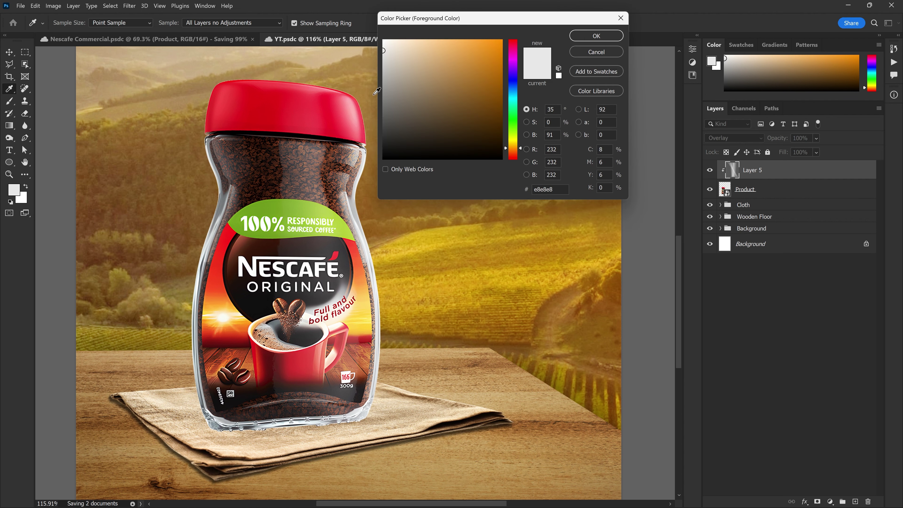
left_click_drag(384, 50, 369, 93)
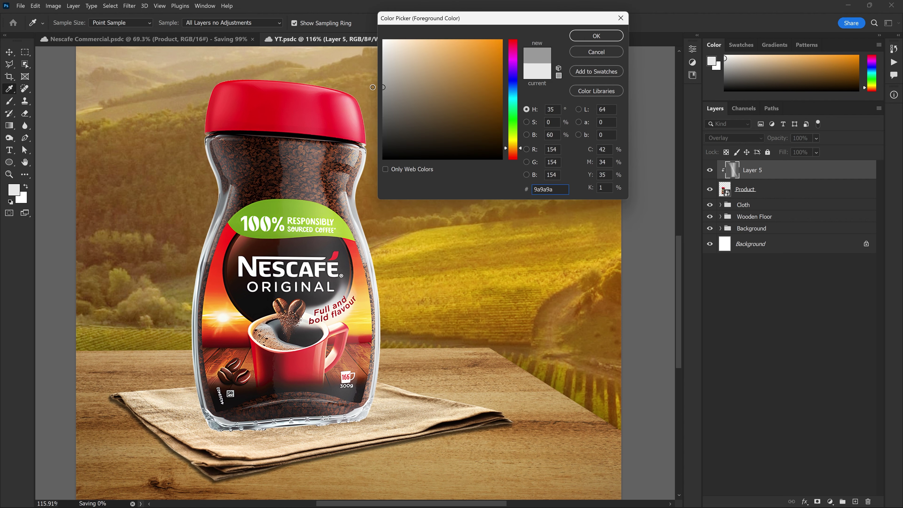
key("Return")
key("g")
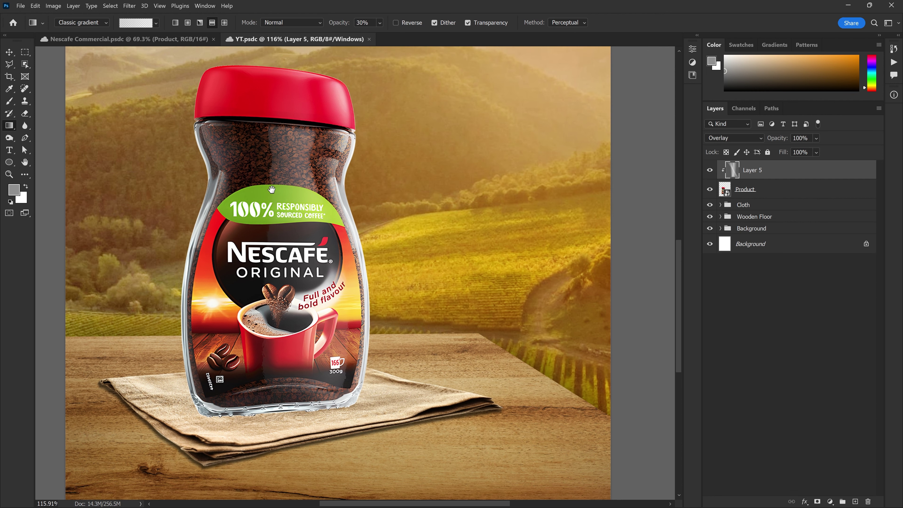
left_click_drag(198, 223, 221, 229)
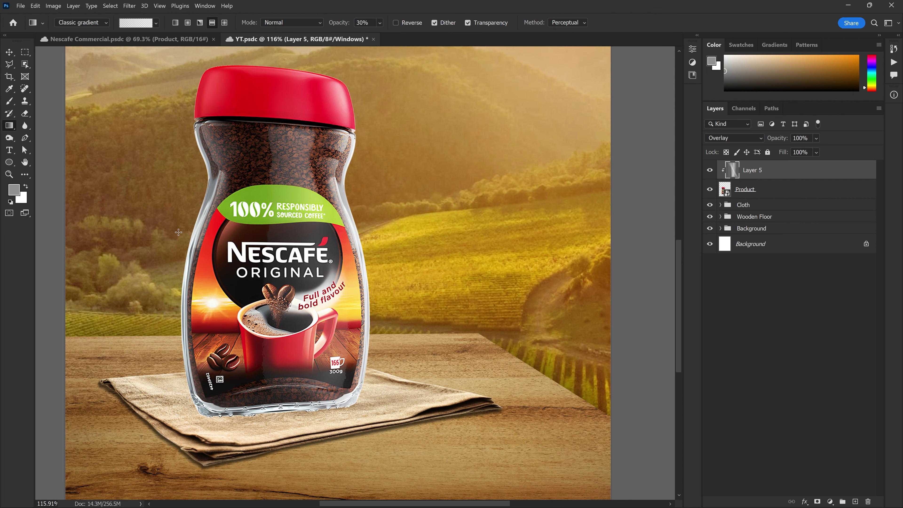
Step: Switch to a dark grey foreground and drag a gradient across the lower jar
key("i")
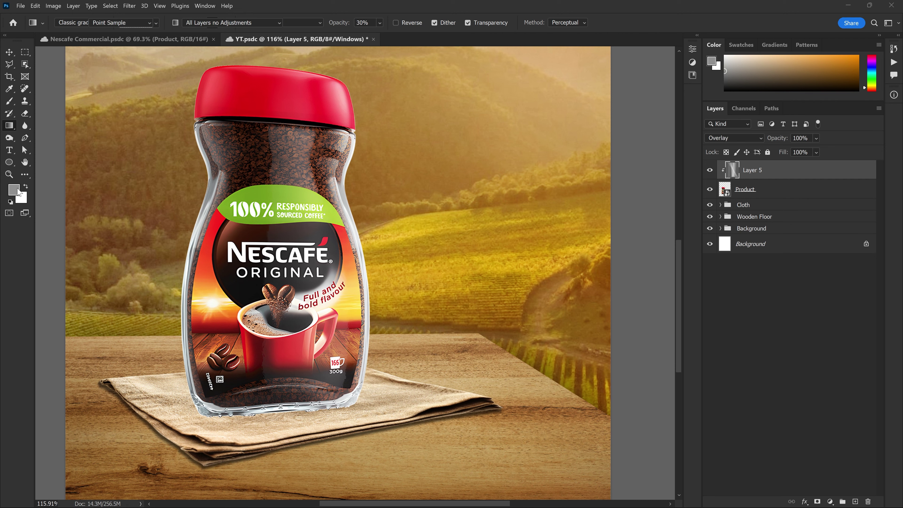
left_click(13, 190)
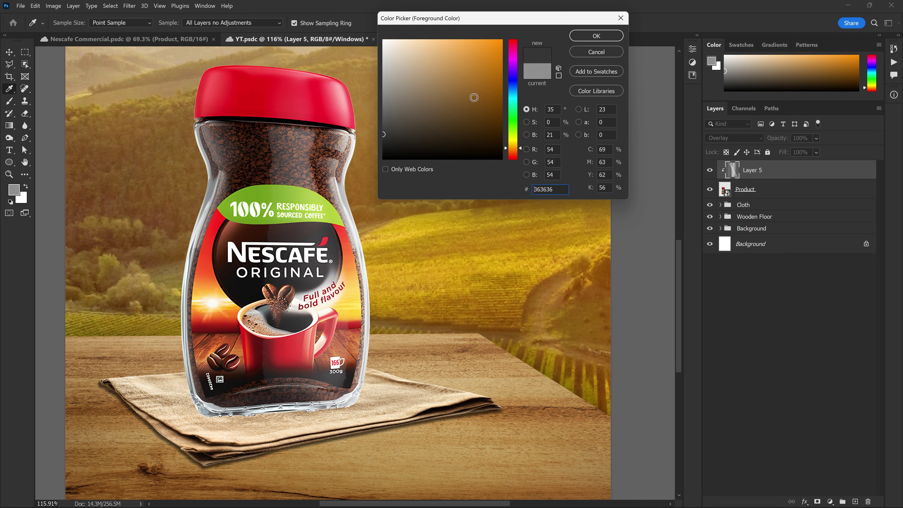
left_click(596, 36)
left_click_drag(179, 219, 287, 232)
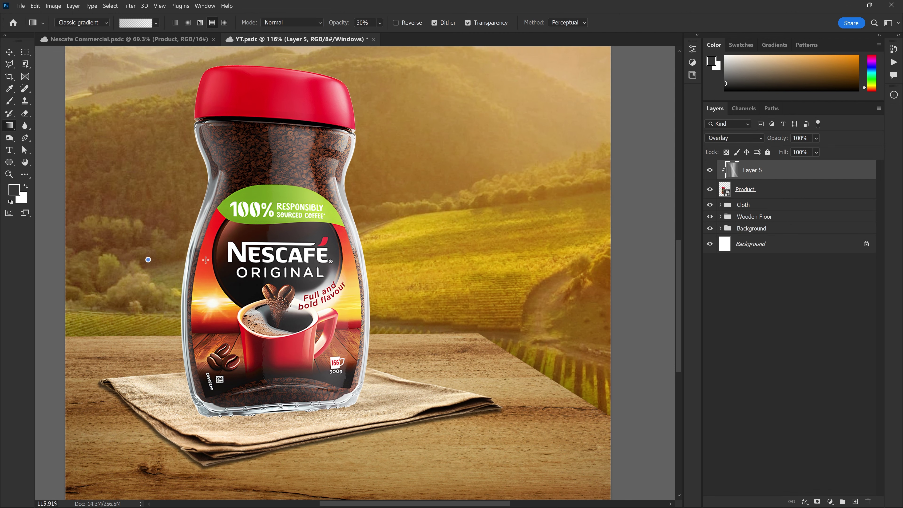
scroll(242, 163, "up", 2)
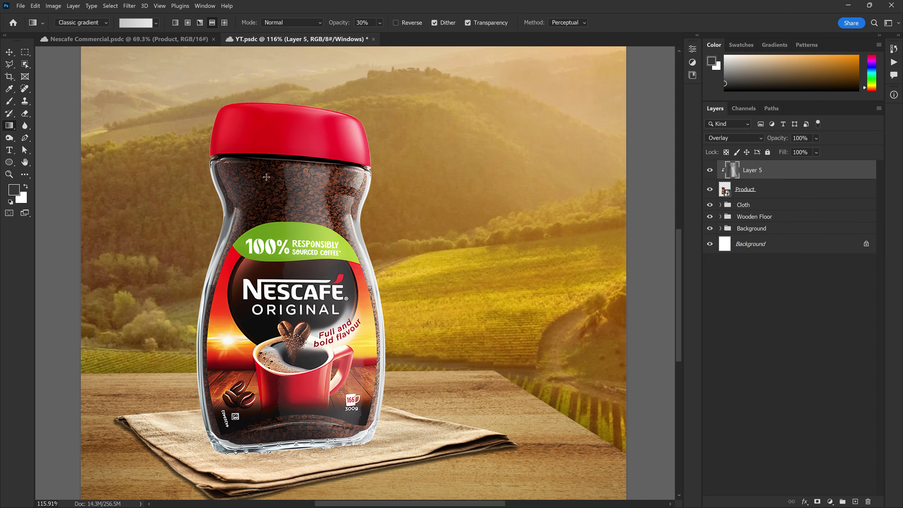
scroll(267, 177, "down", 3)
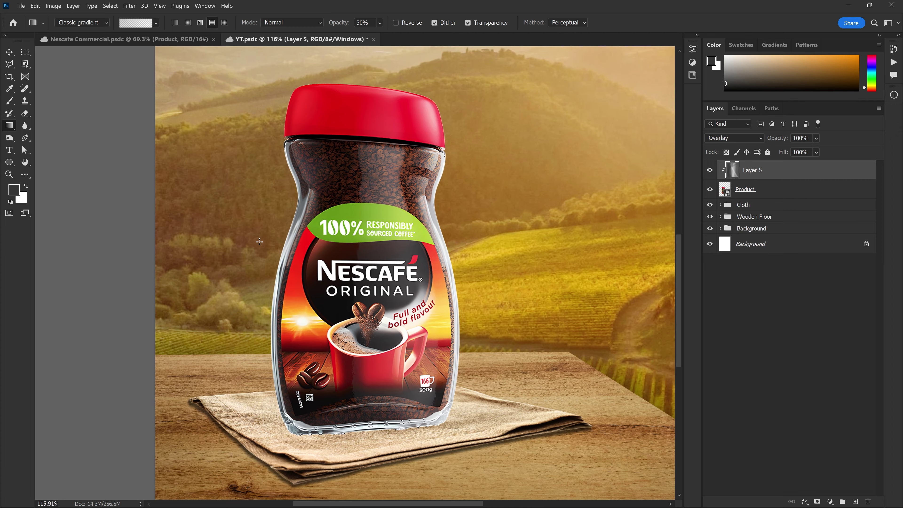
left_click_drag(206, 393, 266, 429)
scroll(338, 279, "down", 3)
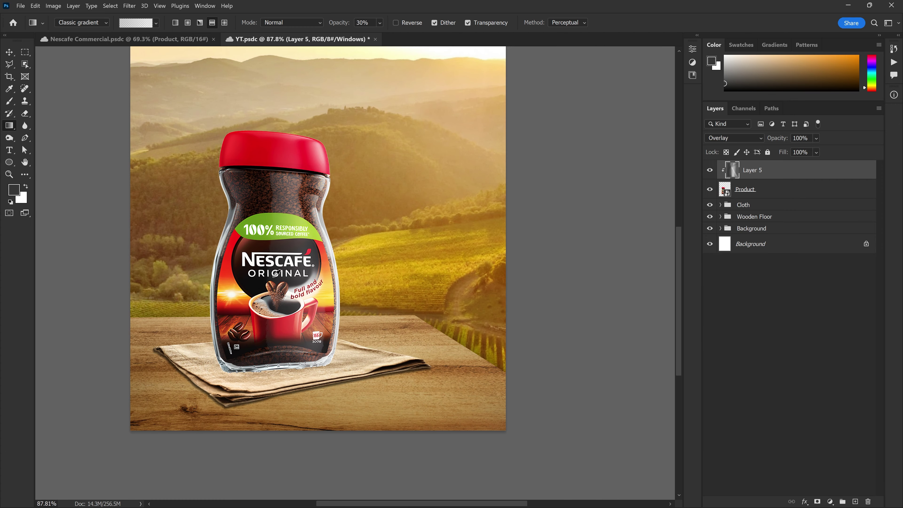
Step: Raise the gradient opacity to 40% and zoom out to check the jar lighting
left_click(710, 171)
scroll(377, 302, "down", 1)
scroll(395, 283, "up", 1)
scroll(264, 249, "up", 2)
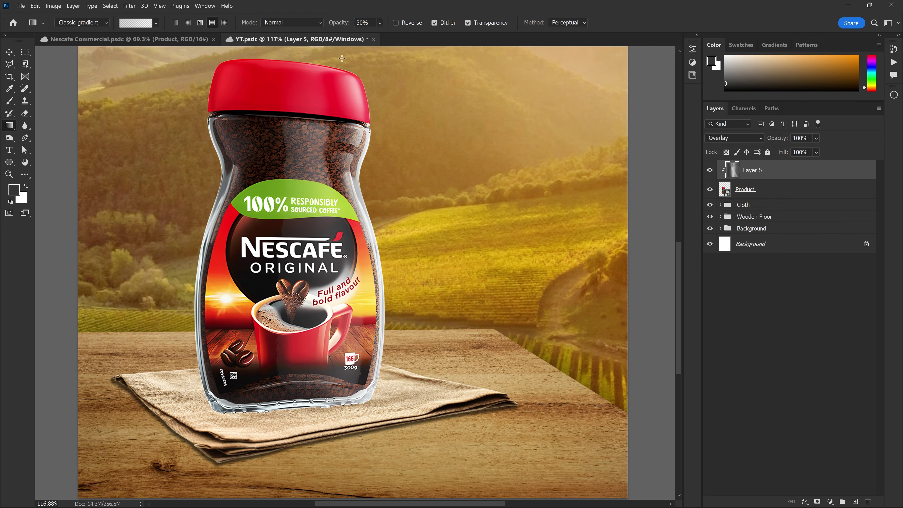
key("4")
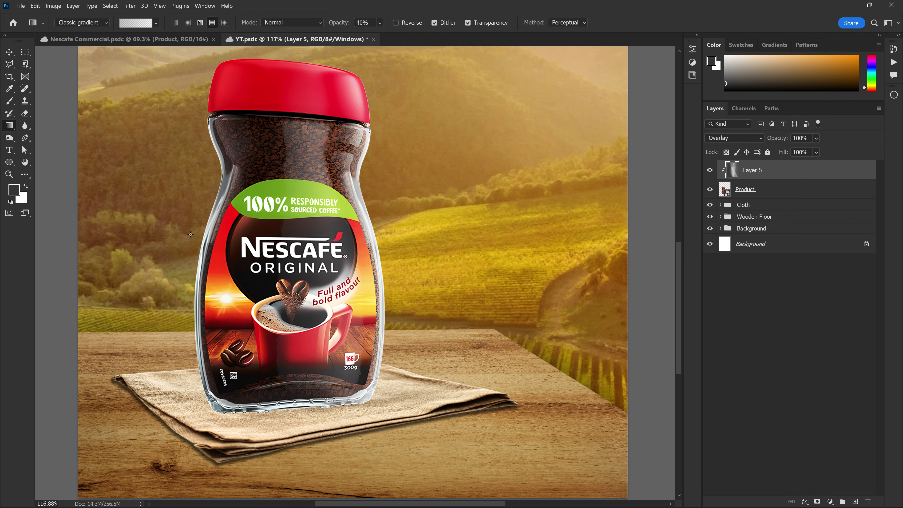
key("v")
key("ctrl+0")
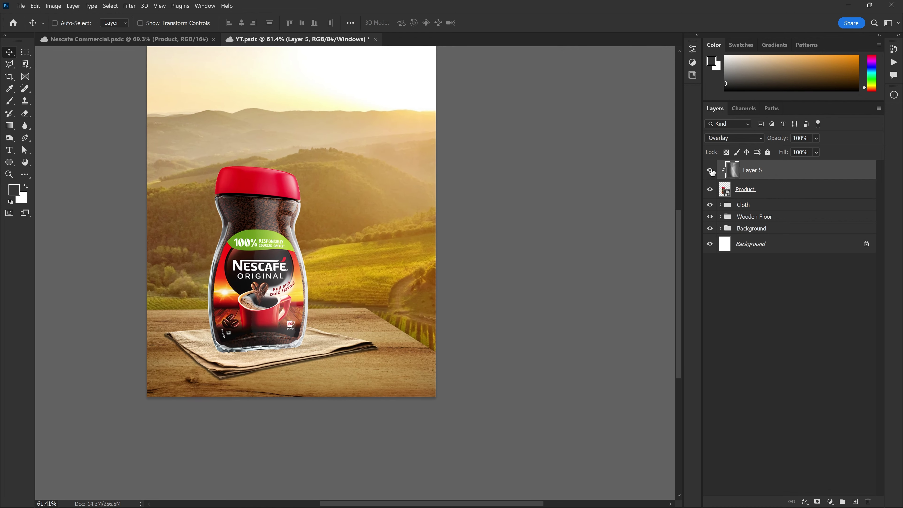
left_click(709, 171)
scroll(229, 293, "down", 2)
scroll(229, 293, "up", 3)
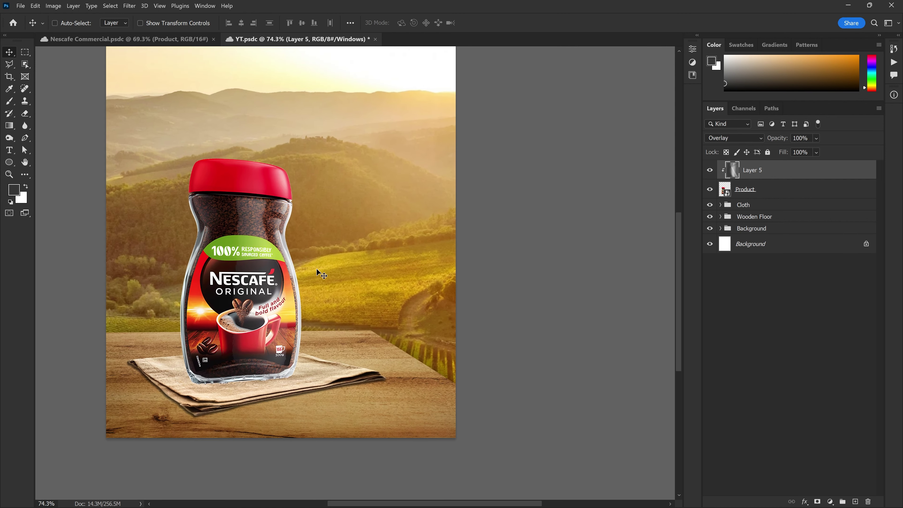
scroll(397, 257, "right", 1)
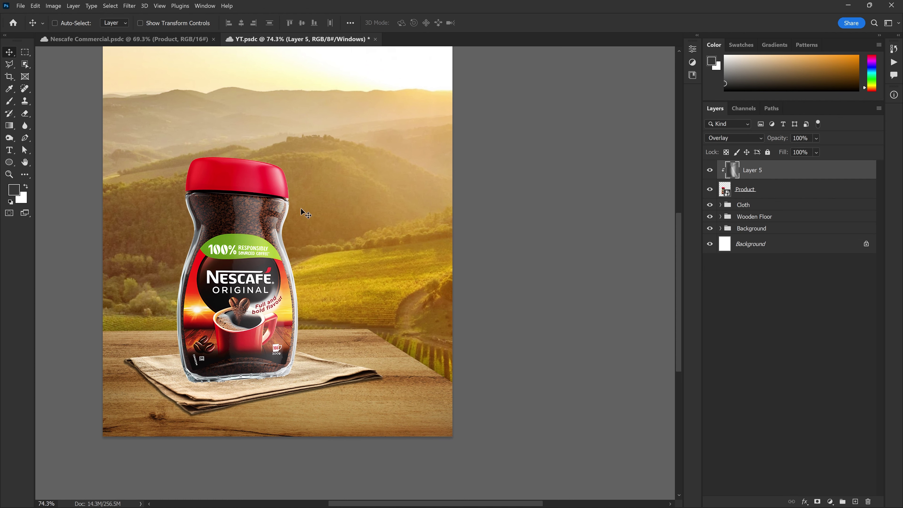
Step: Add a new Layer 6 above Layer 5 and clip it to the jar
left_click(855, 501)
key("alt")
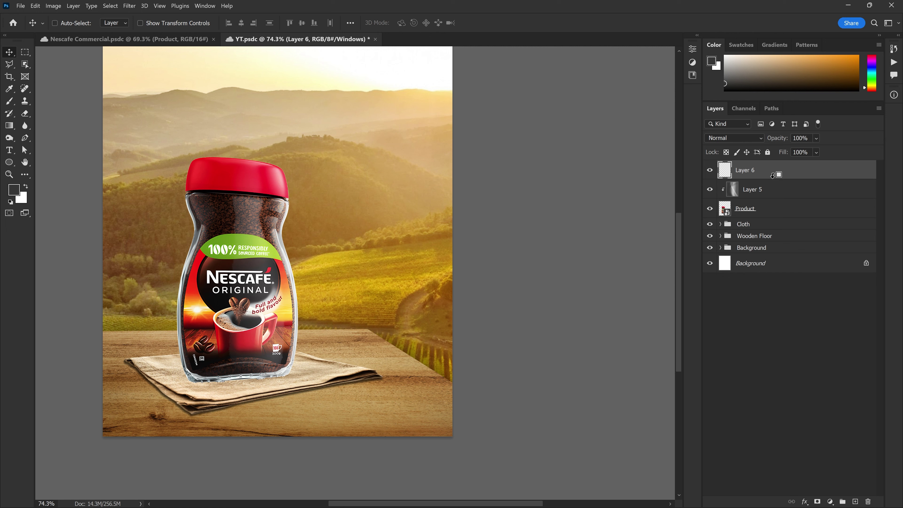
left_click(771, 179, "alt")
scroll(342, 291, "up", 3)
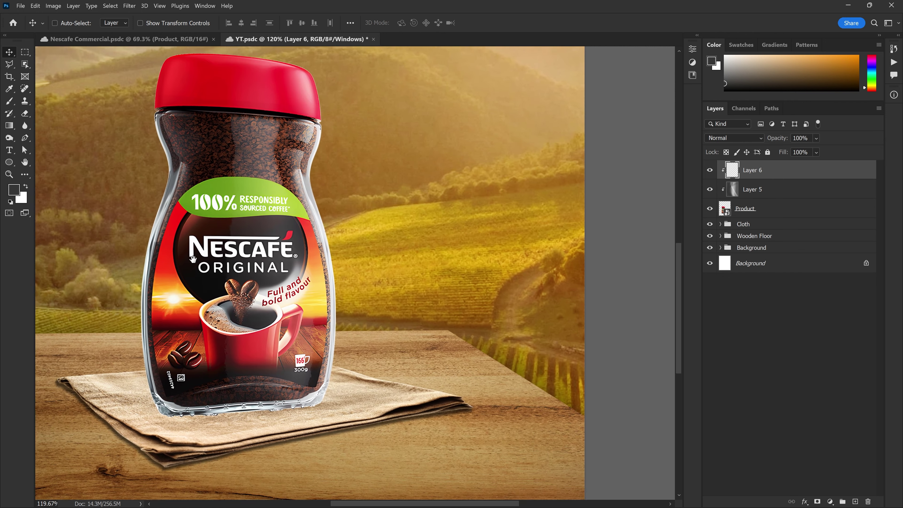
Step: Set the foreground to a pale yellow derived from the jar label's green
left_click(10, 125)
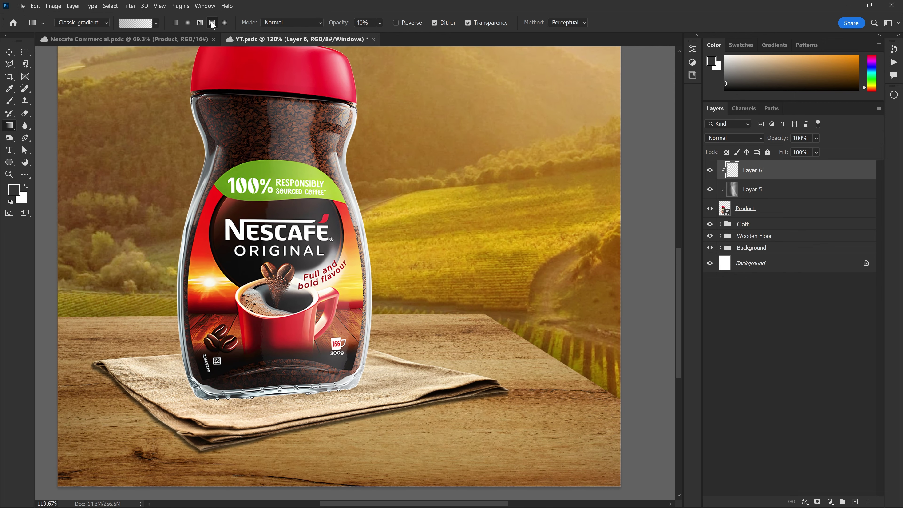
left_click(14, 189)
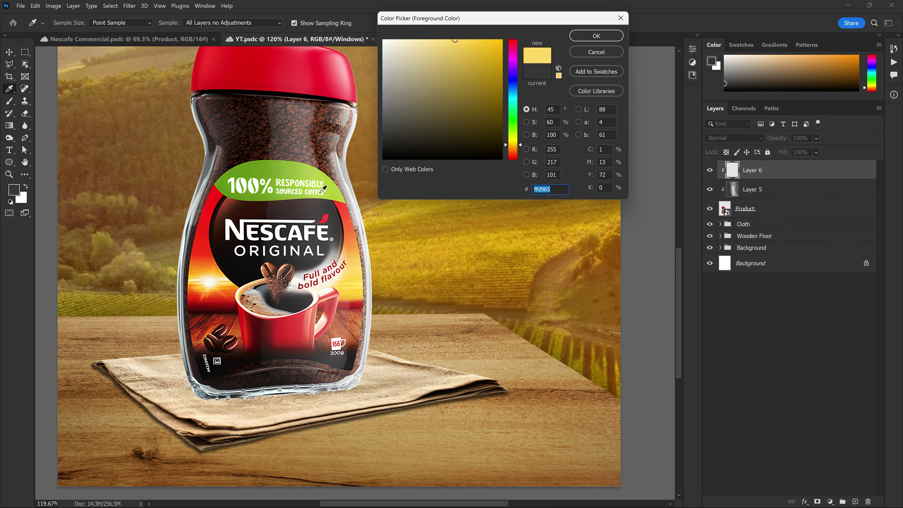
left_click(318, 175)
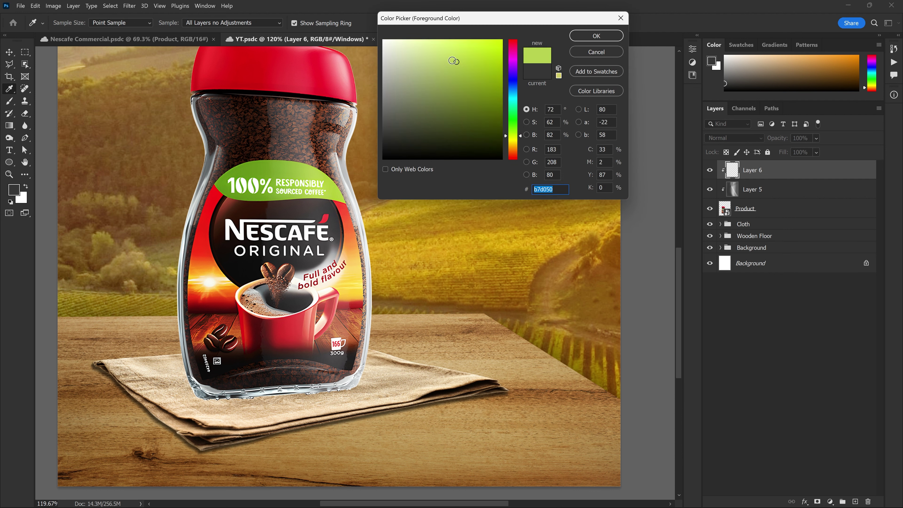
left_click(478, 49)
left_click_drag(513, 136, 516, 139)
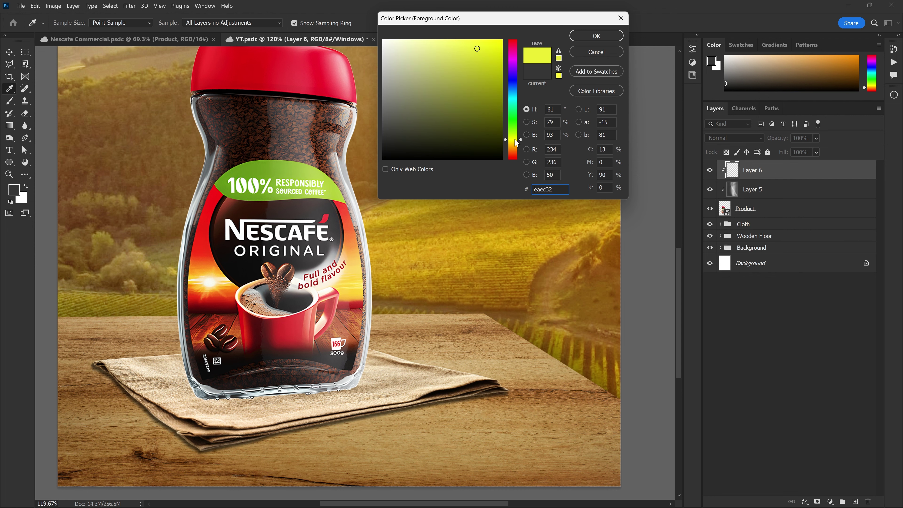
left_click(614, 35)
key("g")
Step: Open Layer 6's Normal blend-mode dropdown in the Layers panel
scroll(287, 253, "down", 1, "alt")
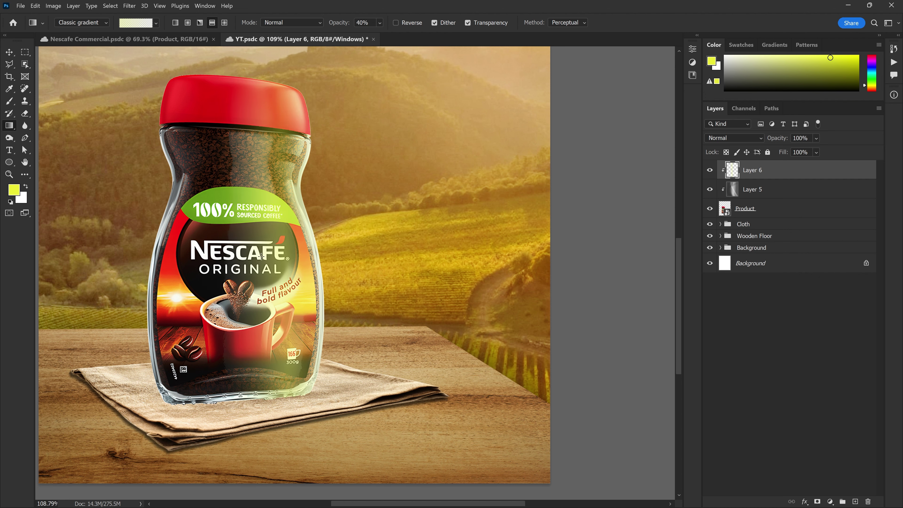
scroll(305, 249, "down", 3, "alt")
scroll(327, 220, "up", 3, "alt")
scroll(295, 245, "down", 1, "alt")
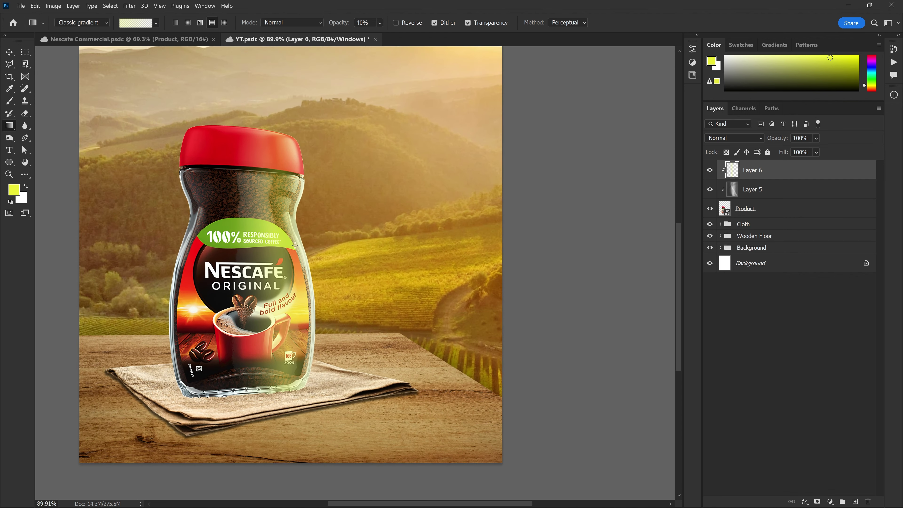
scroll(313, 245, "down", 1, "alt")
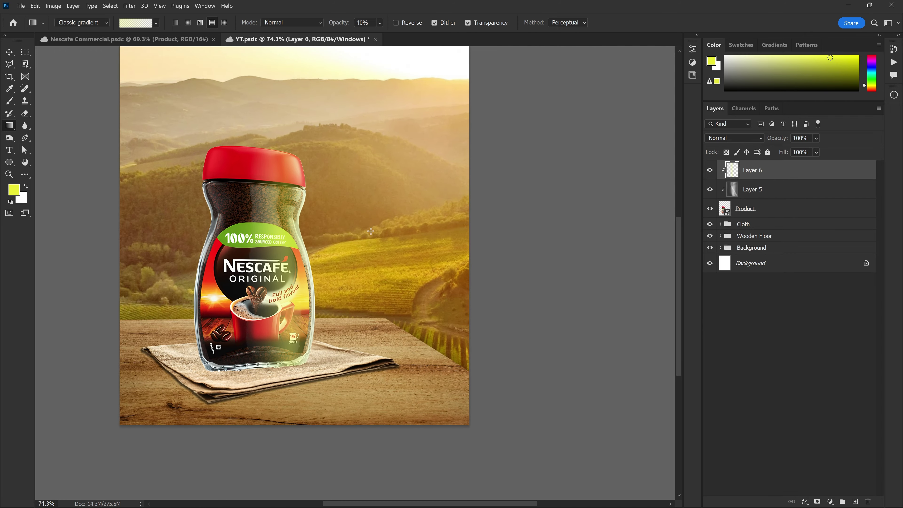
scroll(369, 229, "up", 1, "alt")
left_click(740, 140)
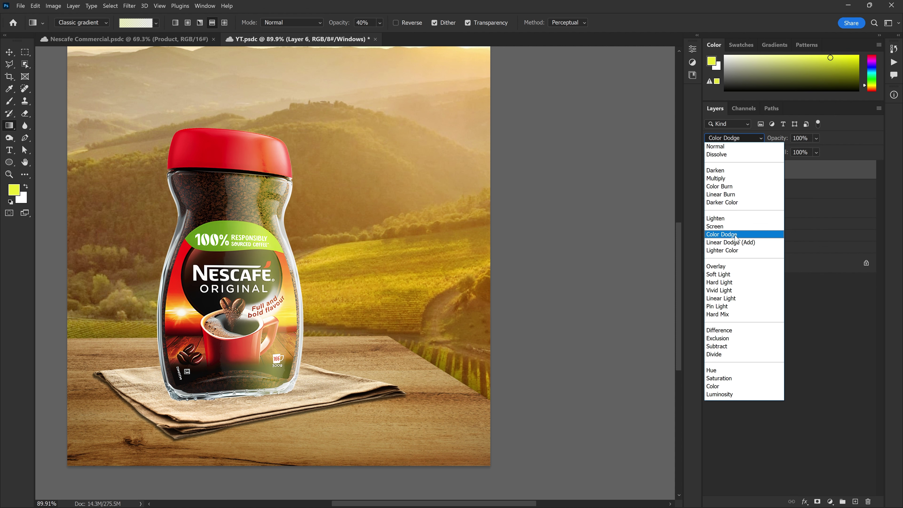
Step: Set Layer 6's blend mode to Soft Light
left_click(732, 274)
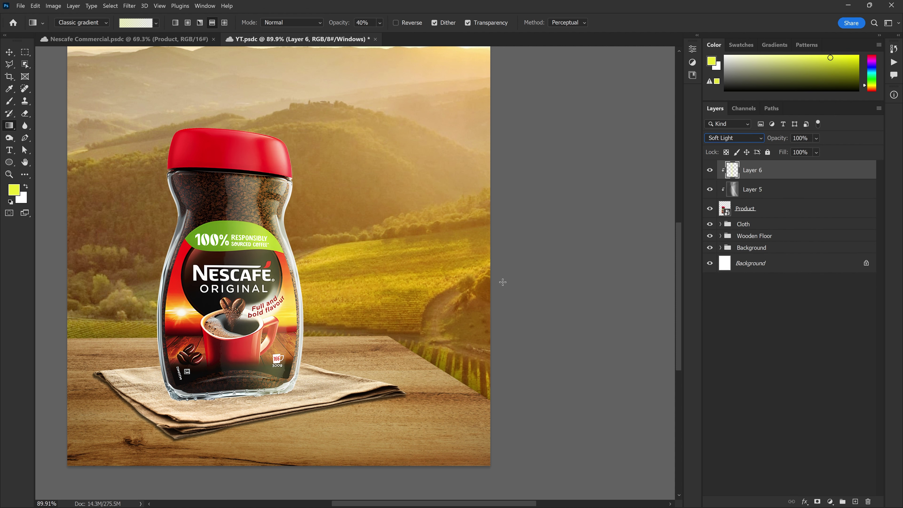
scroll(295, 273, "up", 1)
scroll(295, 274, "down", 1)
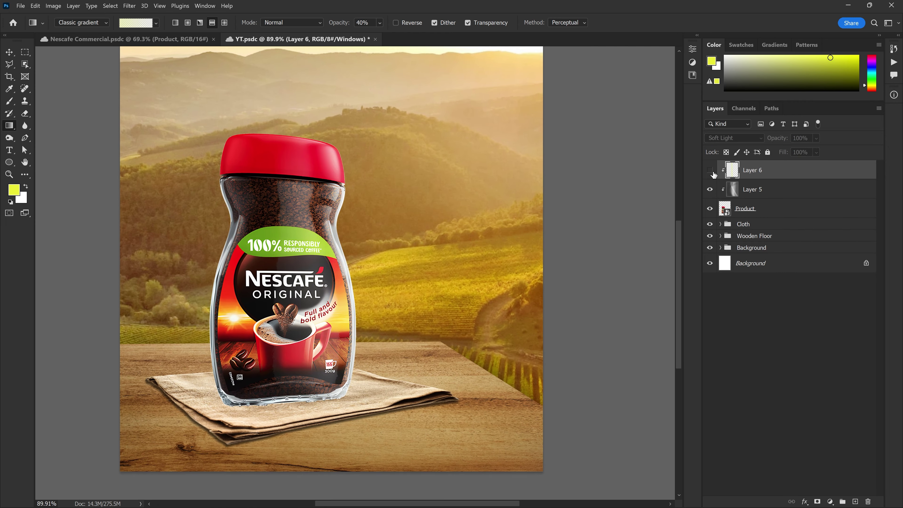
scroll(392, 236, "down", 2)
scroll(439, 253, "up", 2)
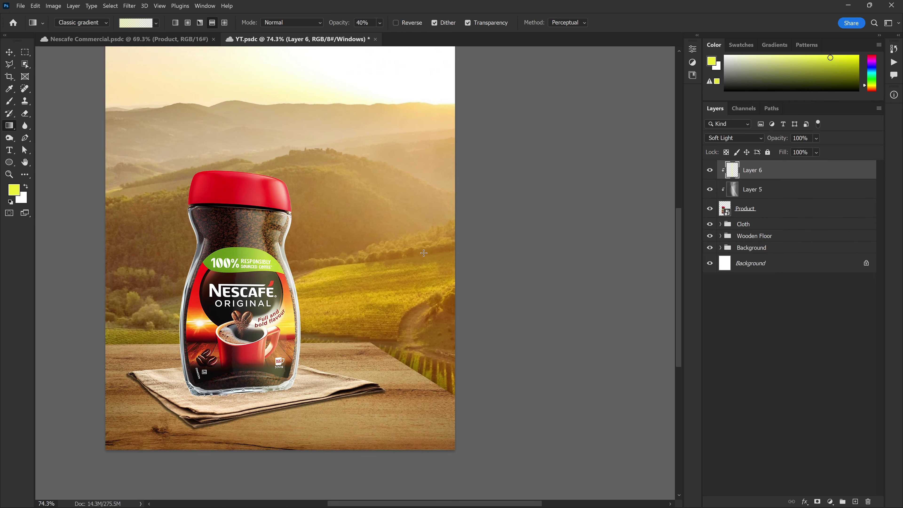
scroll(422, 298, "down", 1)
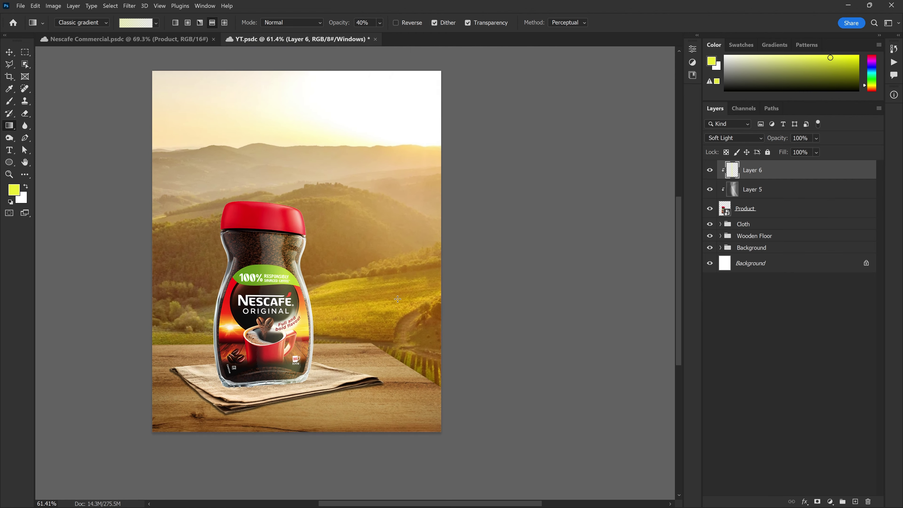
Step: Lower the light-shaping Layer 5 to 90% opacity after checking its effect on the jar
left_click(768, 192)
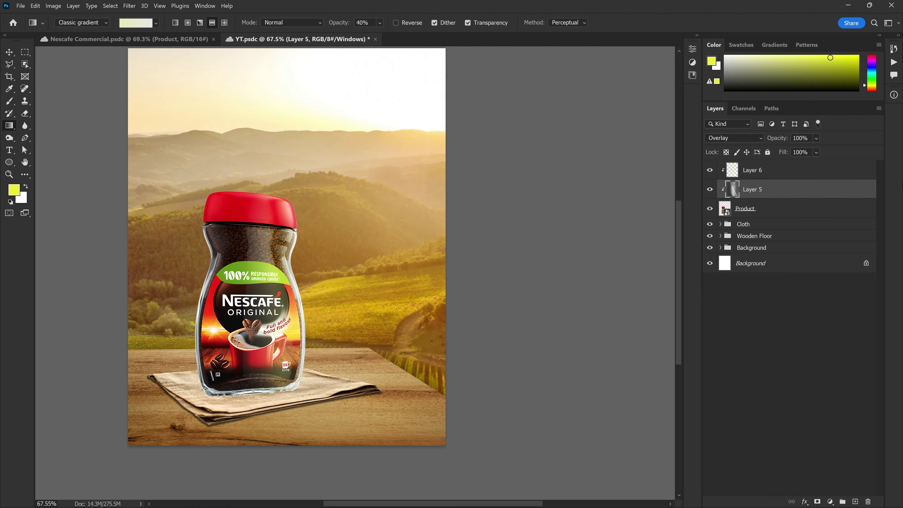
left_click(710, 189)
left_click(800, 138)
type("90")
key("Return")
scroll(363, 256, "up", 3)
scroll(345, 303, "up", 2)
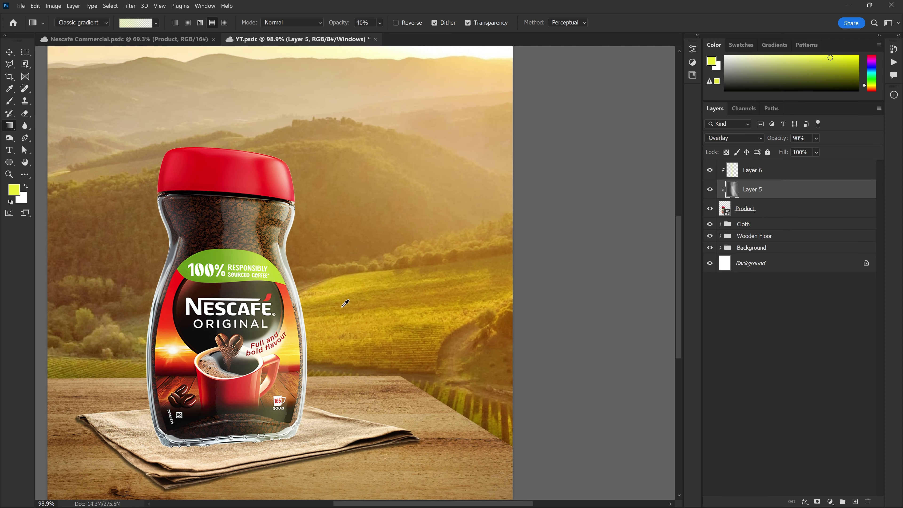
scroll(345, 303, "down", 2)
Step: Rename Layer 6 to 'Yellow Highlight' and Layer 5 to 'Shaping the light'
left_click(763, 170)
double_click(762, 171)
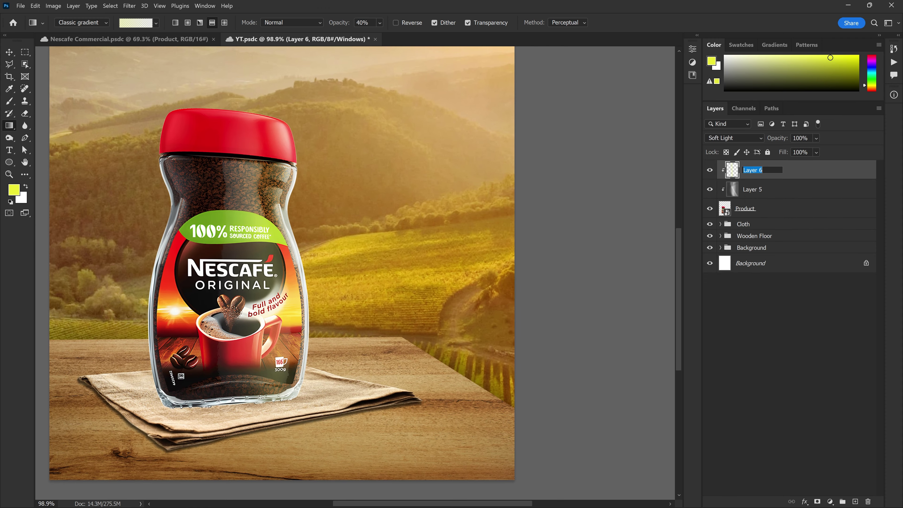
type("Yellow Highlig")
type("ht")
key("Return")
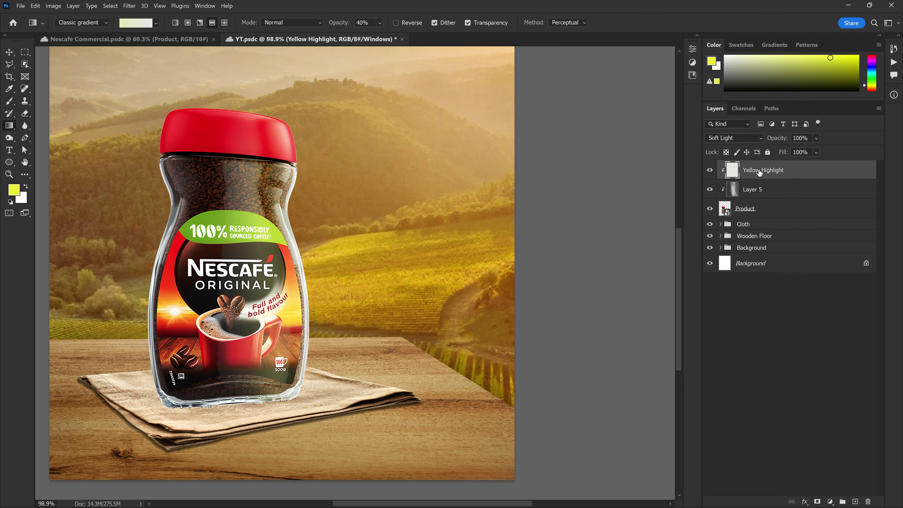
double_click(758, 190)
type("Shaping the light")
left_click(763, 209)
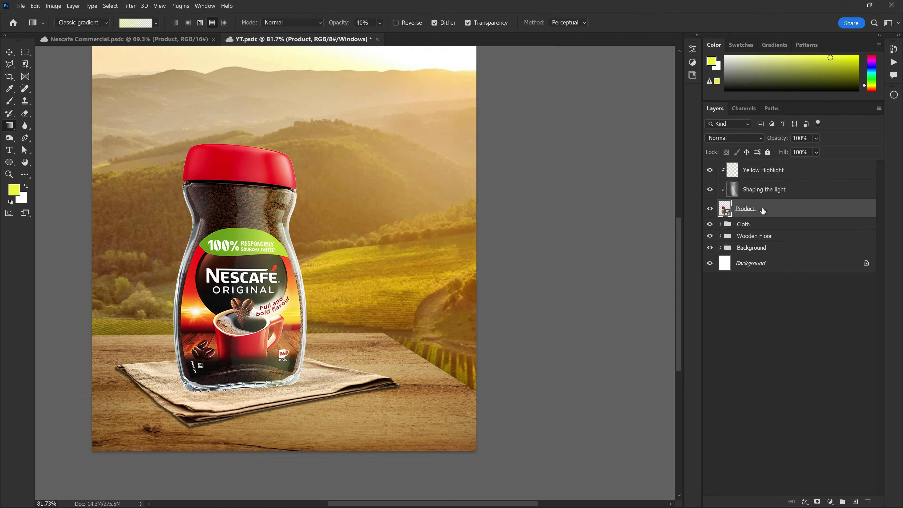
scroll(254, 349, "up", 2)
scroll(279, 354, "down", 1)
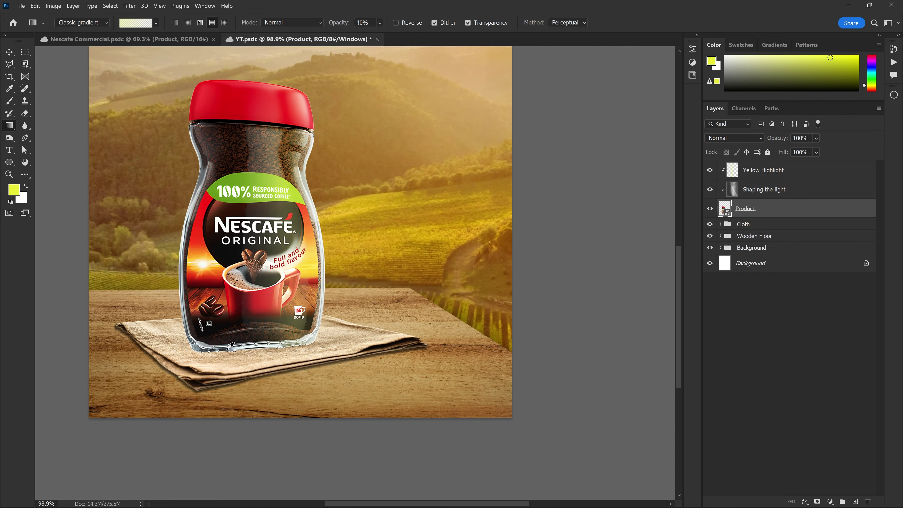
key("v")
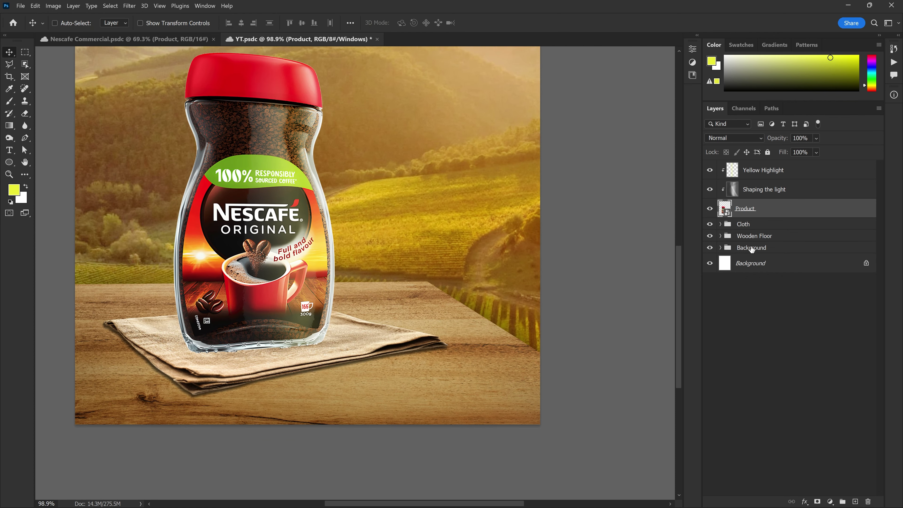
Step: Add a new layer above Cloth named 'Base shadow'
left_click(751, 225)
left_click(855, 501)
double_click(749, 231)
type("Base shadow")
key("Return")
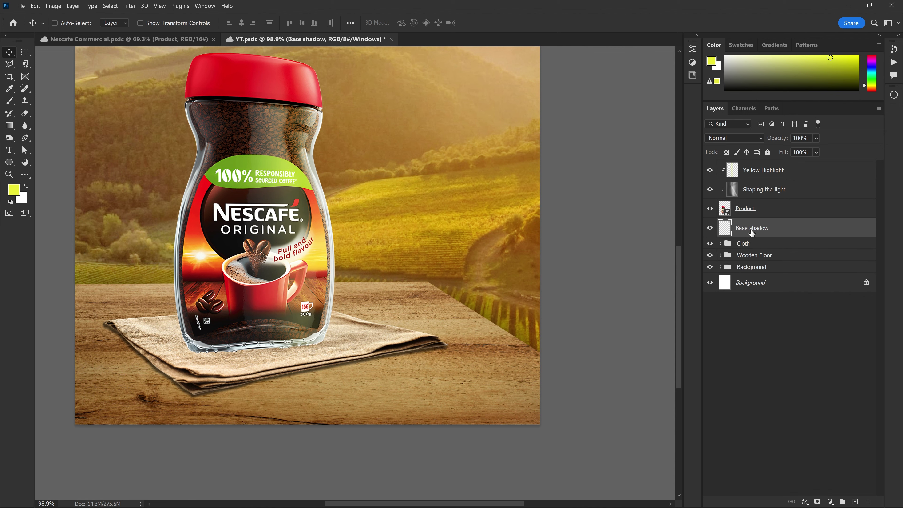
scroll(231, 320, "up", 3)
Step: Set up a flattened elliptical brush tip with soft 48% hardness
key("b")
right_click(293, 227)
left_click_drag(307, 258, 313, 250)
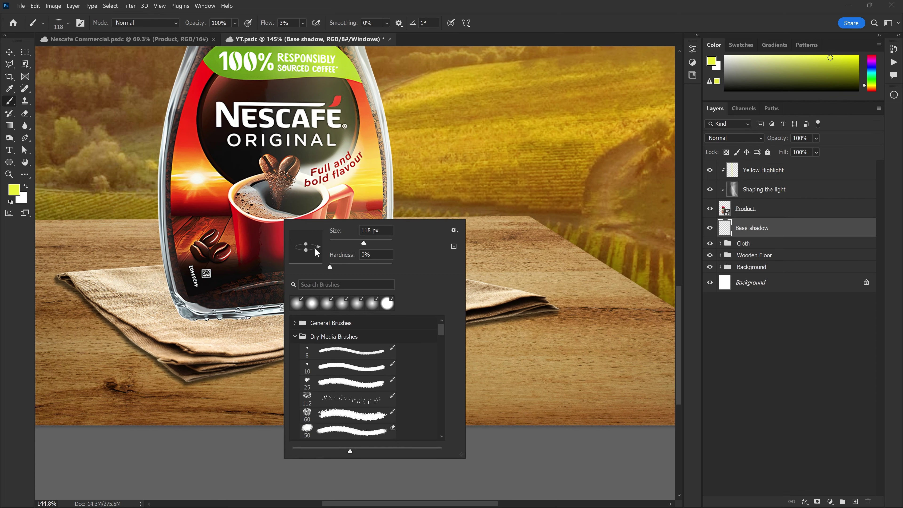
left_click_drag(358, 269, 350, 269)
right_click(243, 263, "alt")
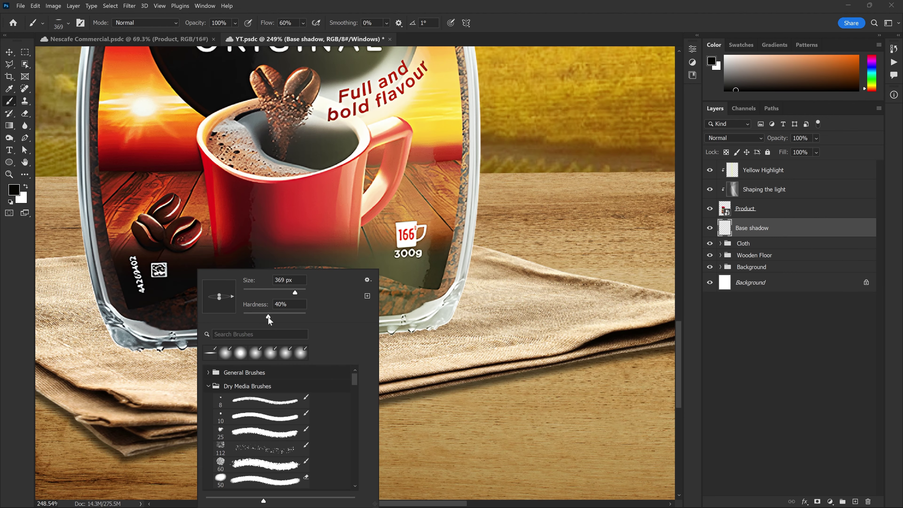
left_click_drag(268, 316, 273, 316)
key("Return")
Step: Paint black shadow along the jar's base, adjusting brush size to about 330 then 308
left_click_drag(191, 342, 369, 330)
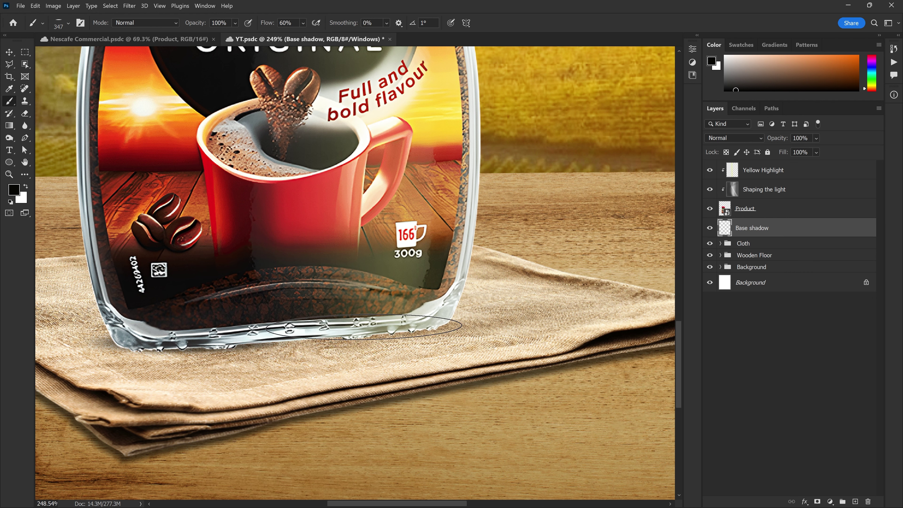
right_click(309, 336)
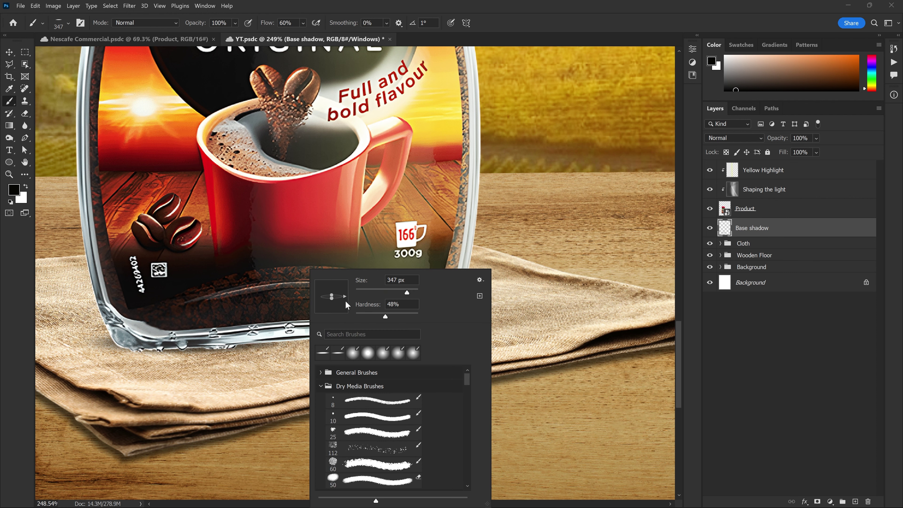
left_click_drag(199, 315, 294, 335)
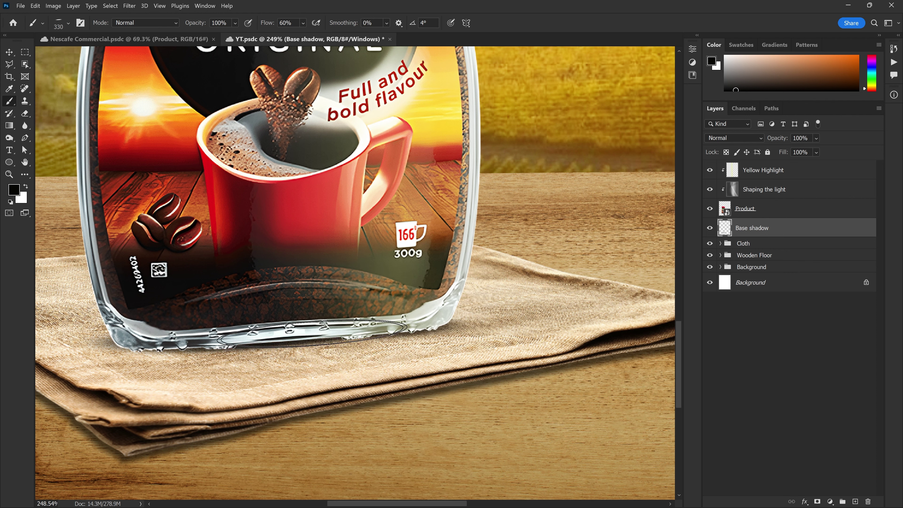
scroll(340, 337, "down", 3)
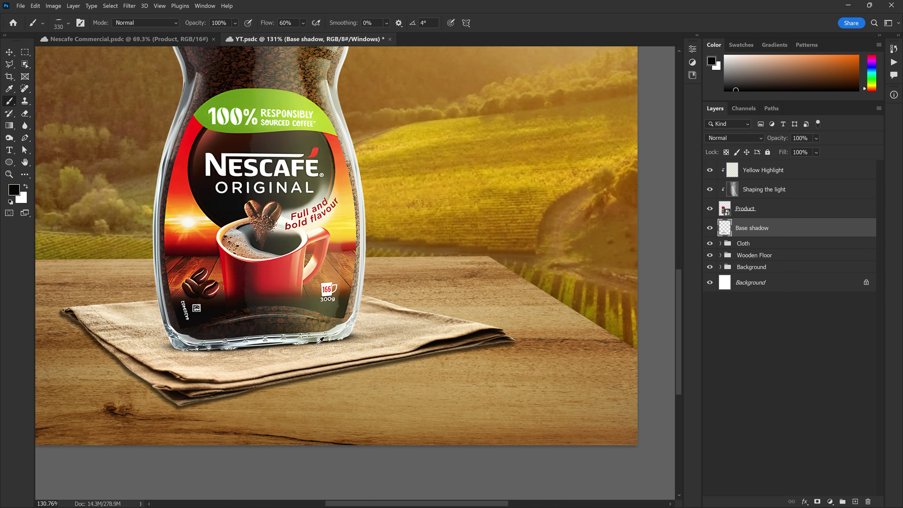
scroll(233, 342, "up", 1)
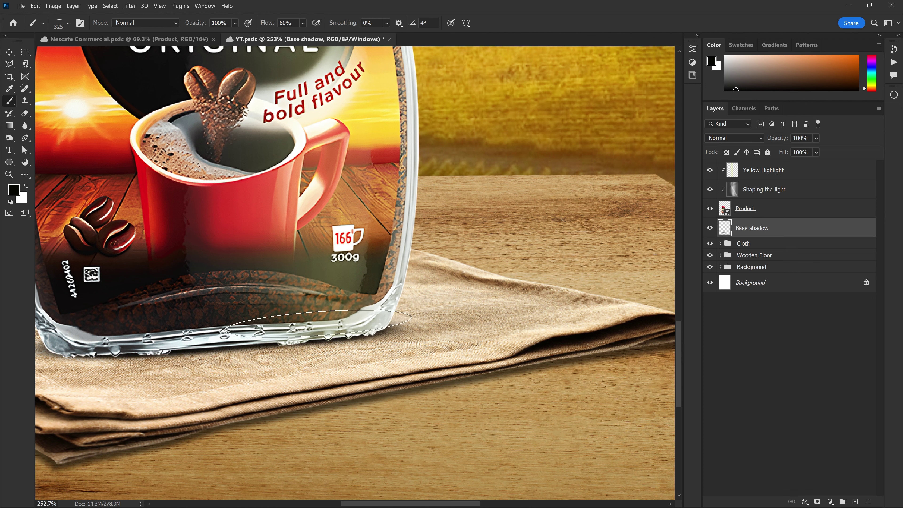
right_click(309, 350)
left_click(203, 335)
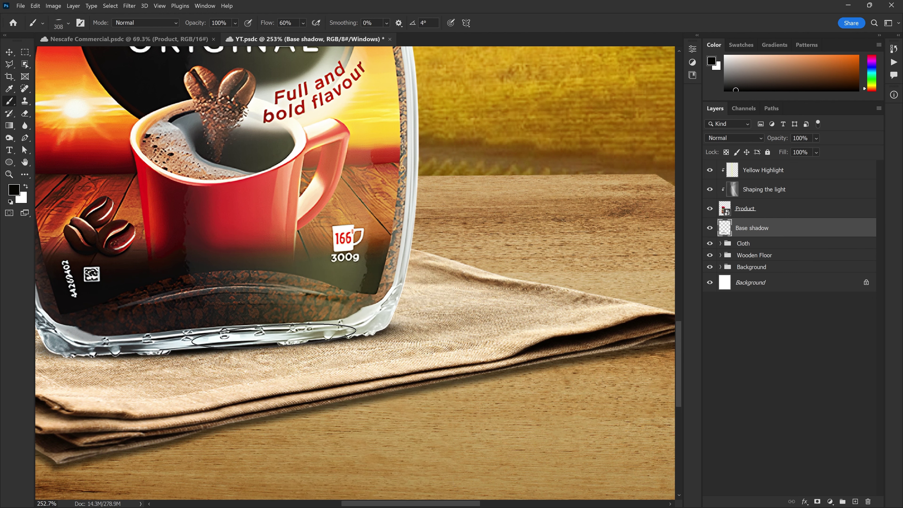
scroll(252, 339, "left", 5)
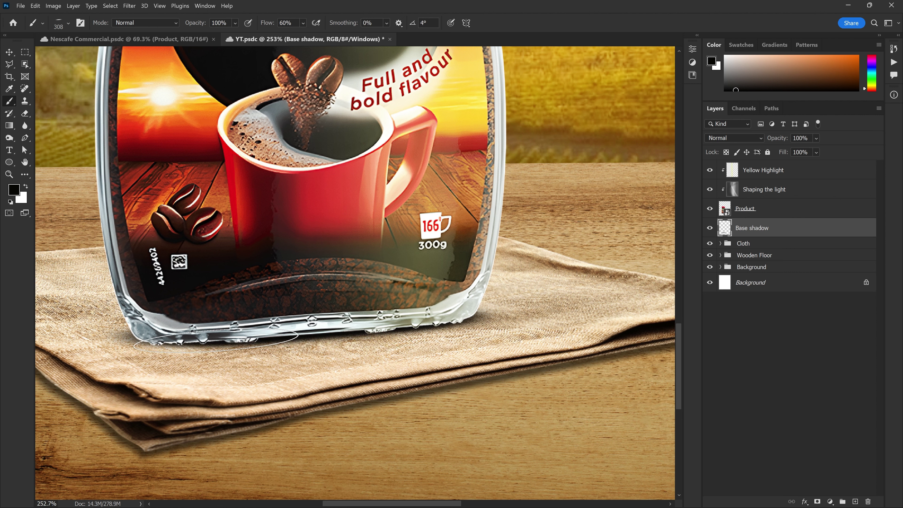
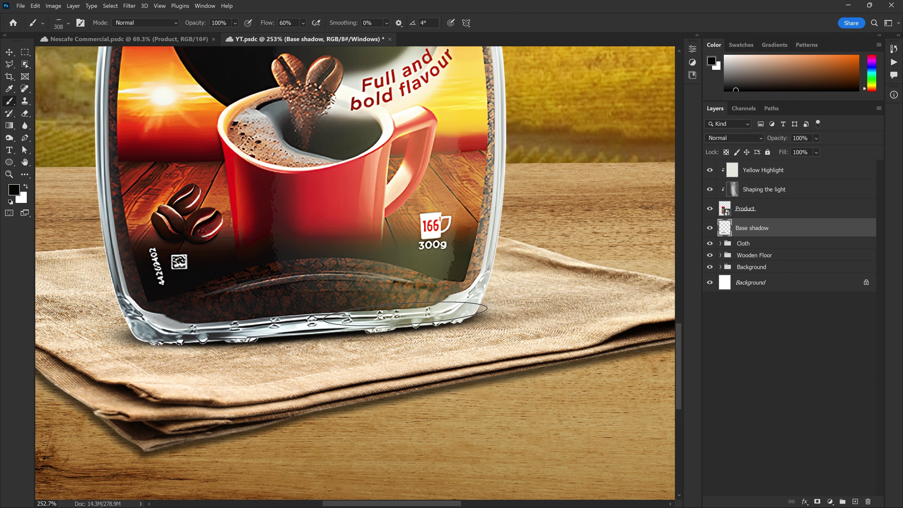
Step: Set the base shadow layer's opacity to 90%
scroll(406, 311, "down", 5)
key("v")
scroll(284, 325, "down", 2)
scroll(282, 324, "up", 2)
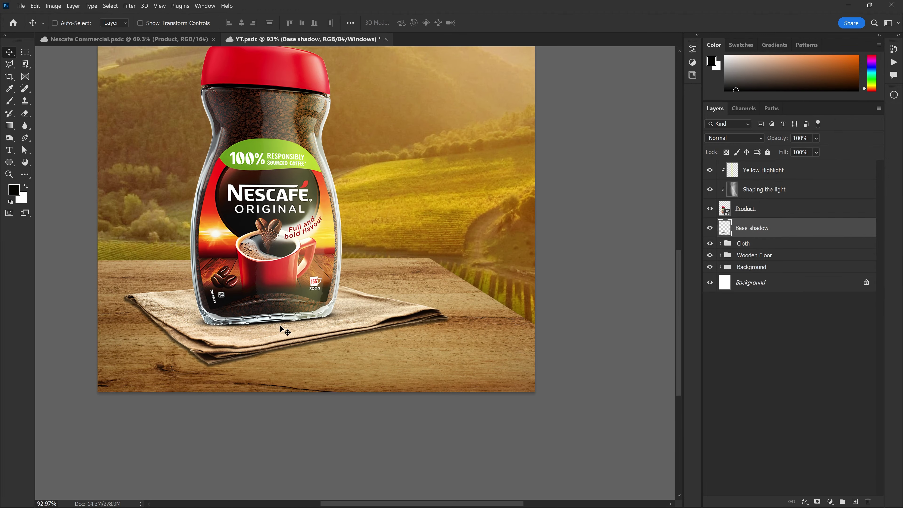
scroll(283, 305, "up", 1)
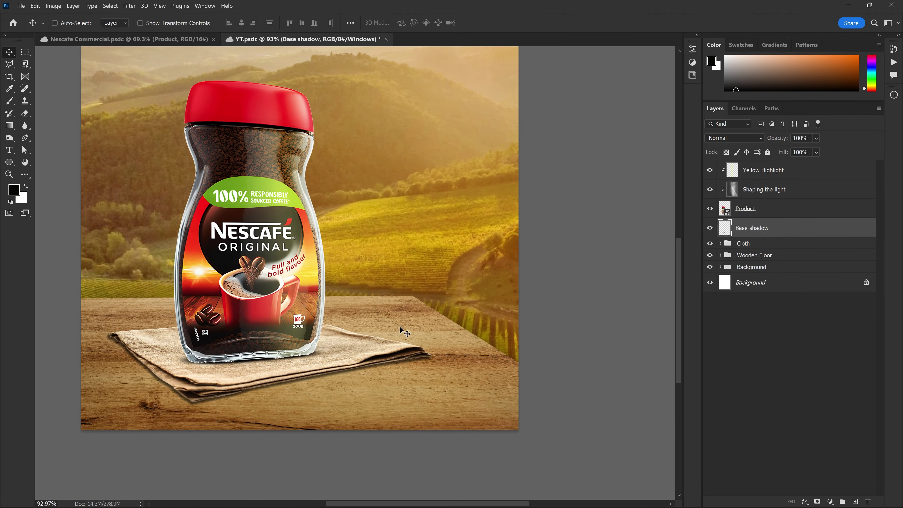
scroll(326, 339, "up", 1)
scroll(322, 343, "up", 1)
scroll(321, 343, "up", 1)
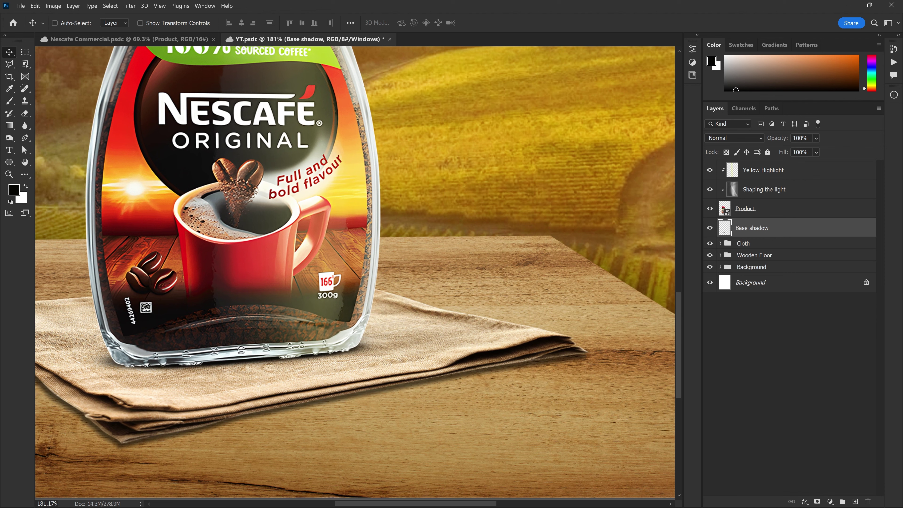
type("80")
key("Return")
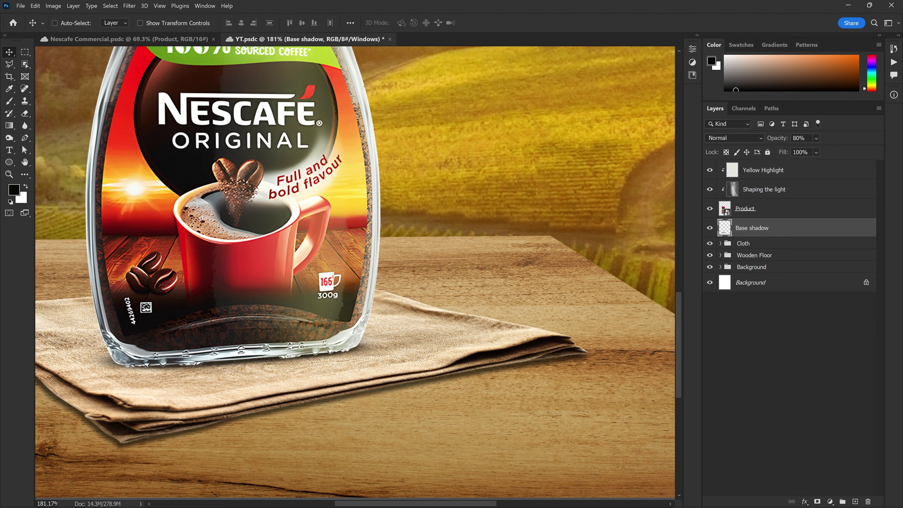
key("9")
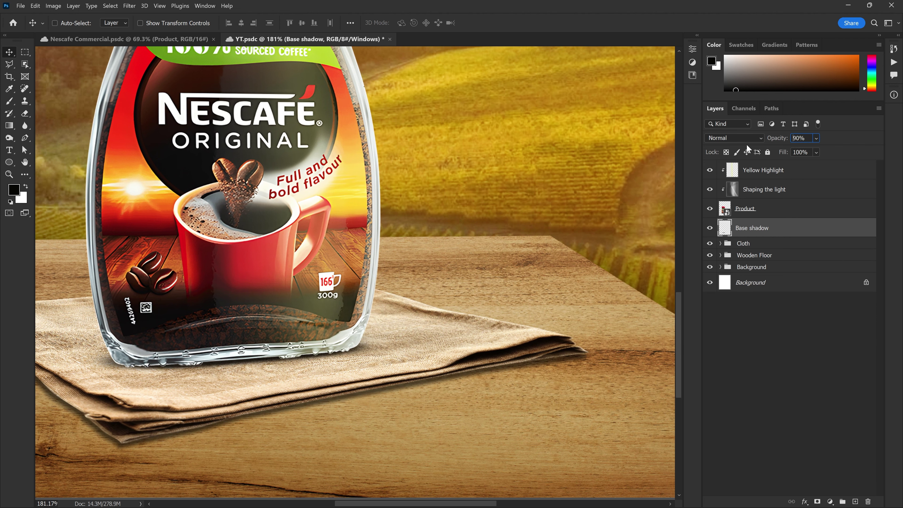
Step: Duplicate the base shadow and transform the copy into a thin tilted strip under the jar
scroll(523, 297, "down", 2)
key("ctrl+j")
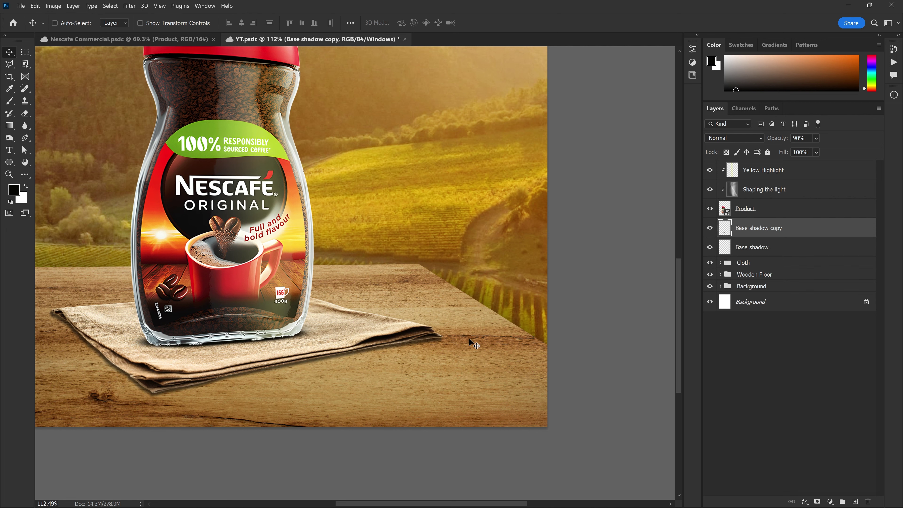
scroll(272, 345, "up", 2)
key("ctrl+t")
left_click_drag(216, 313, 216, 348)
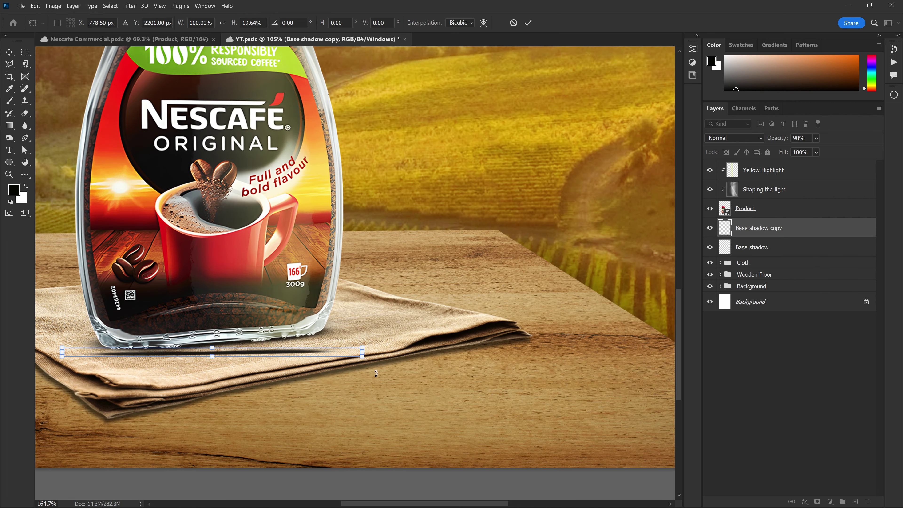
left_click_drag(368, 358, 368, 349)
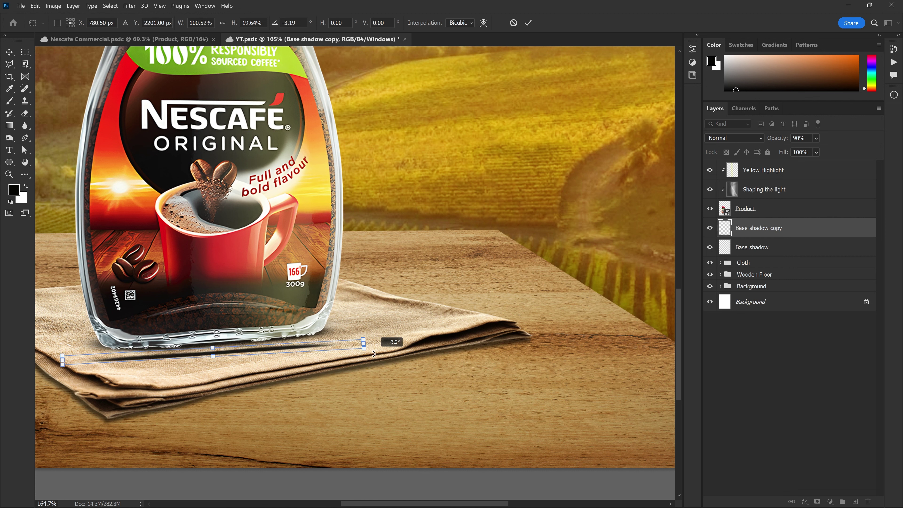
left_click_drag(304, 352, 306, 336)
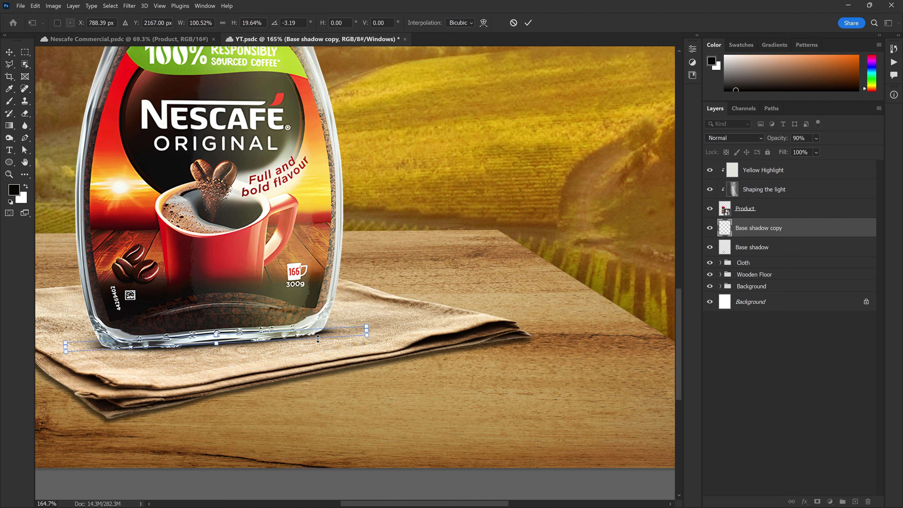
left_click_drag(217, 334, 220, 328)
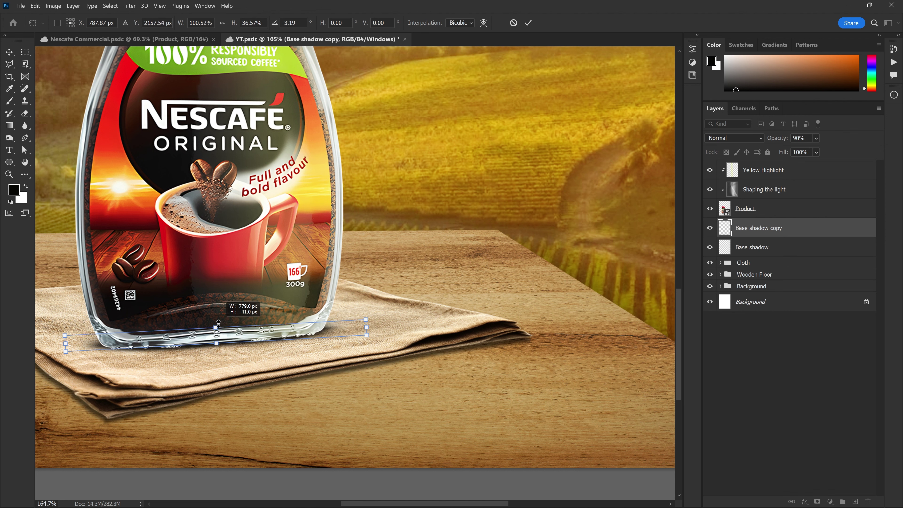
key("Return")
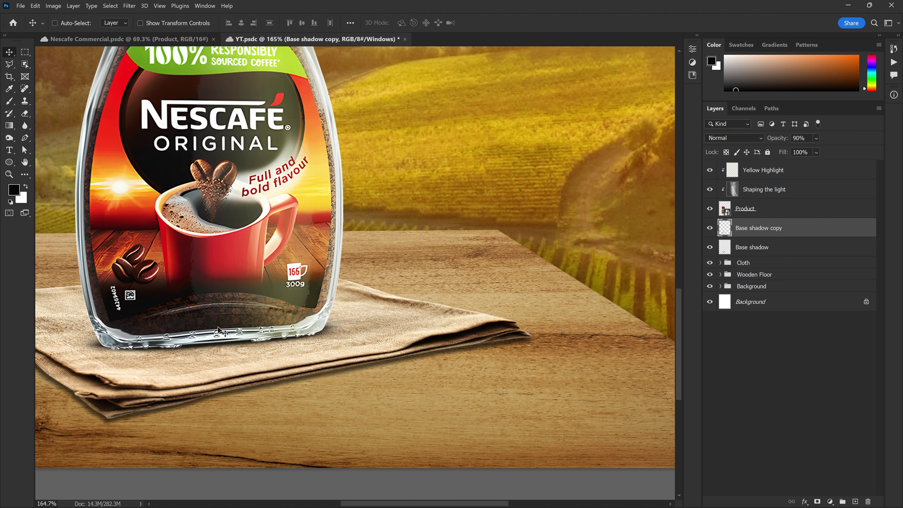
Step: Lower the thin shadow copy's opacity to 30%
scroll(341, 320, "down", 2)
key("3")
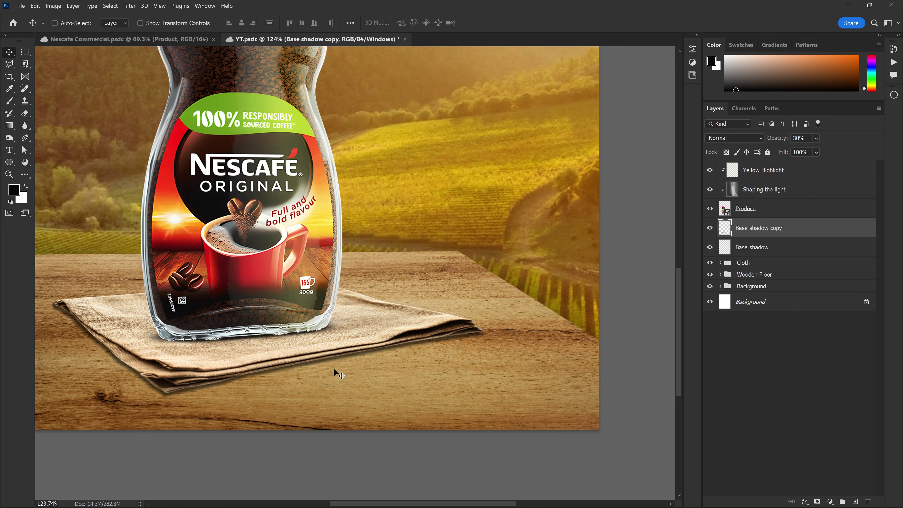
scroll(334, 370, "down", 3)
scroll(285, 352, "up", 3)
scroll(320, 352, "down", 3)
scroll(336, 350, "up", 1)
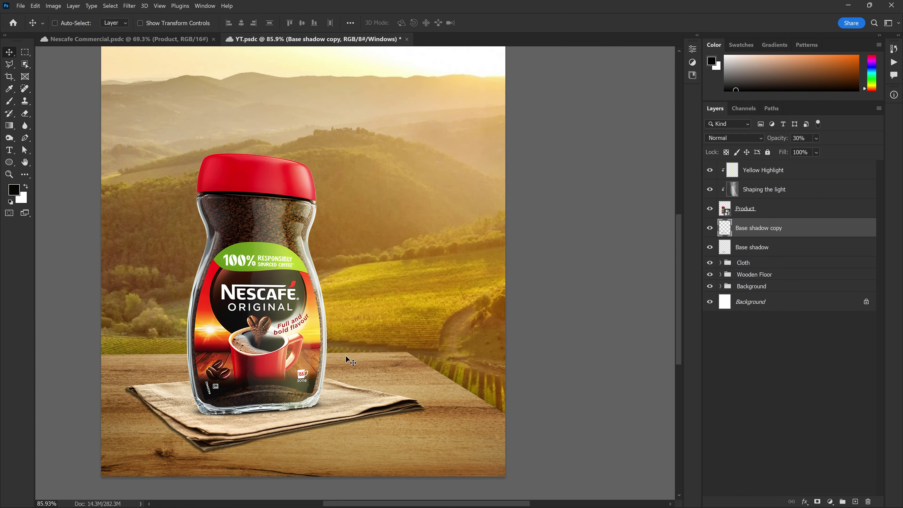
scroll(338, 363, "up", 2)
scroll(339, 374, "up", 1)
scroll(284, 384, "up", 1)
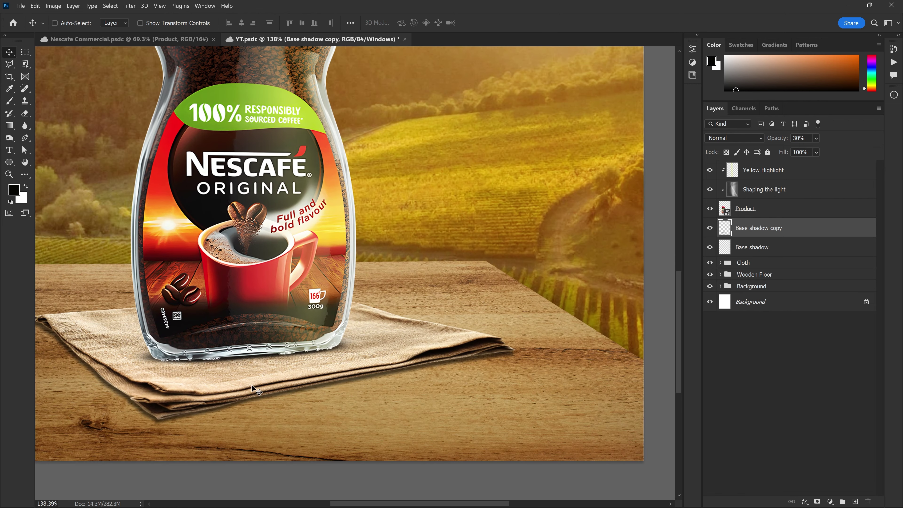
Step: Merge the two shadow layers and rename the result 'Base shadow'
left_click(772, 249, "shift")
key("ctrl+e")
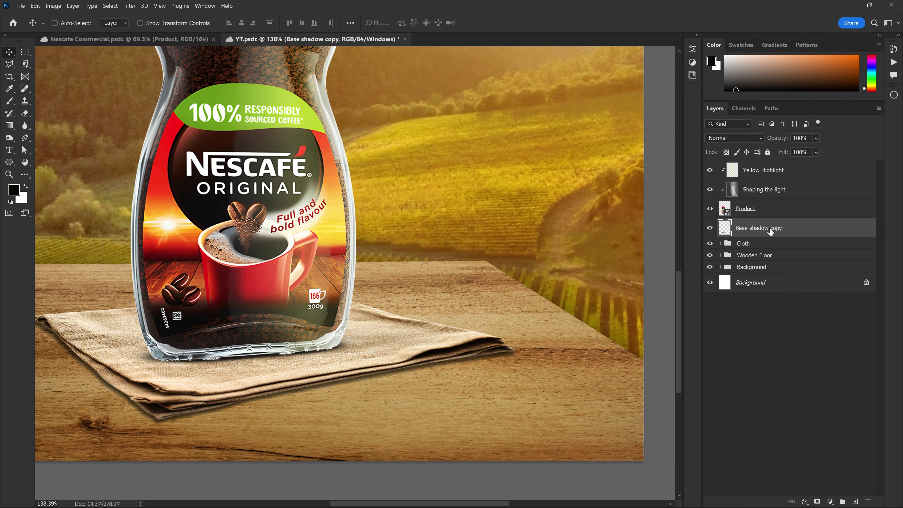
double_click(770, 230)
key("Right")
key("BackSpace")
key("Return")
scroll(403, 277, "down", 2)
scroll(403, 276, "down", 1)
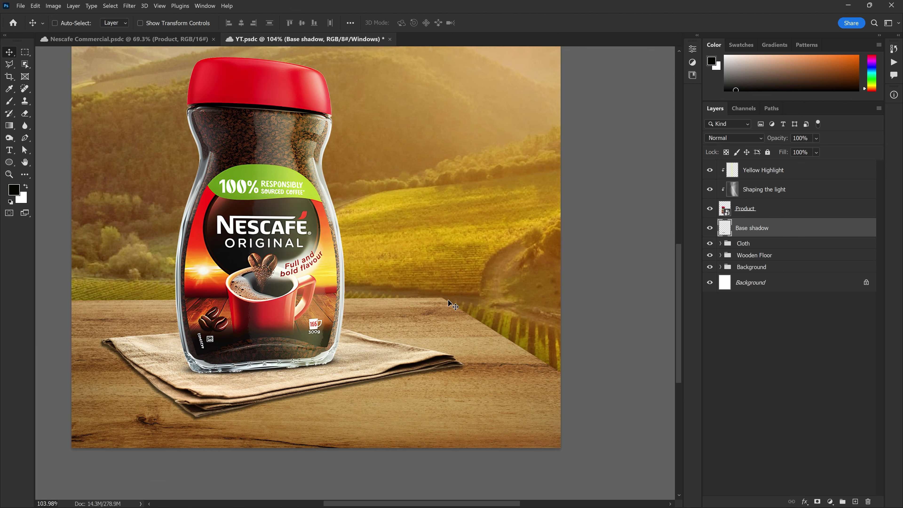
scroll(398, 291, "right", 1)
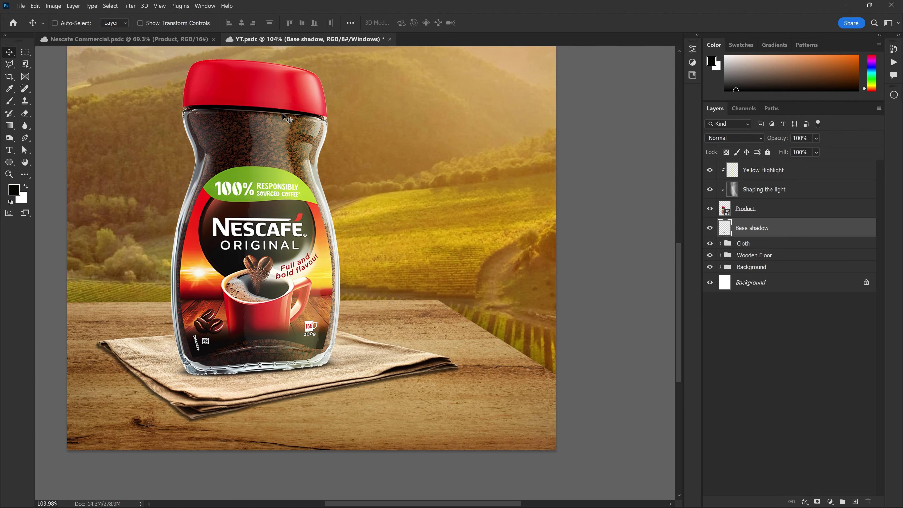
scroll(320, 320, "right", 2)
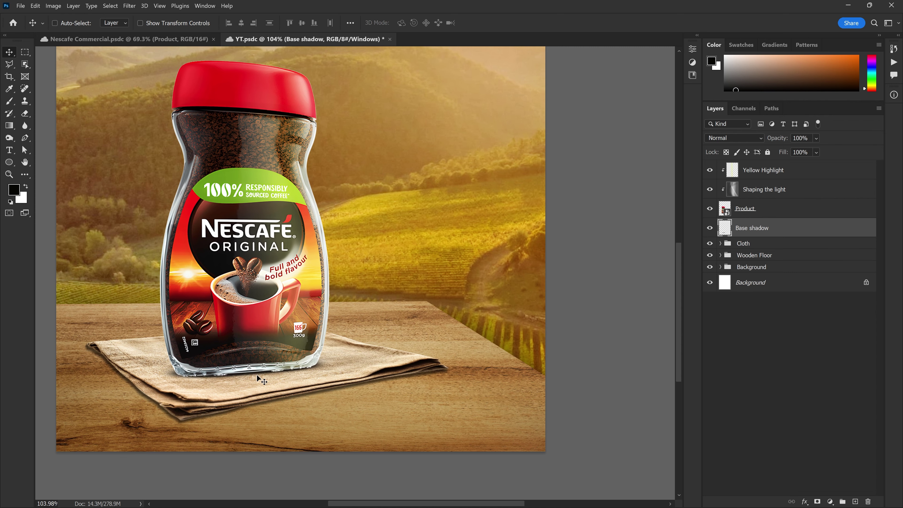
scroll(262, 381, "up", 3)
scroll(552, 331, "right", 1)
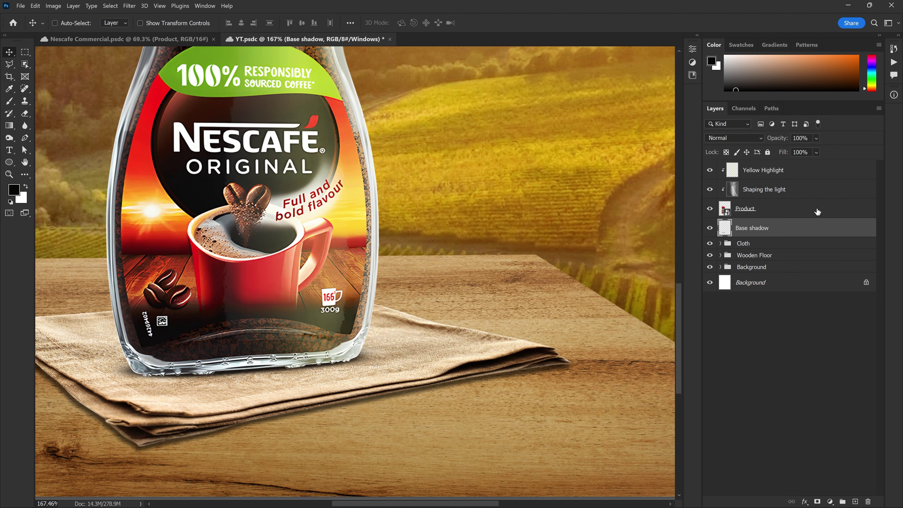
Step: Add an Inner Glow to the Product layer using a rich yellow sampled from the image
left_click(770, 211)
left_click(805, 503)
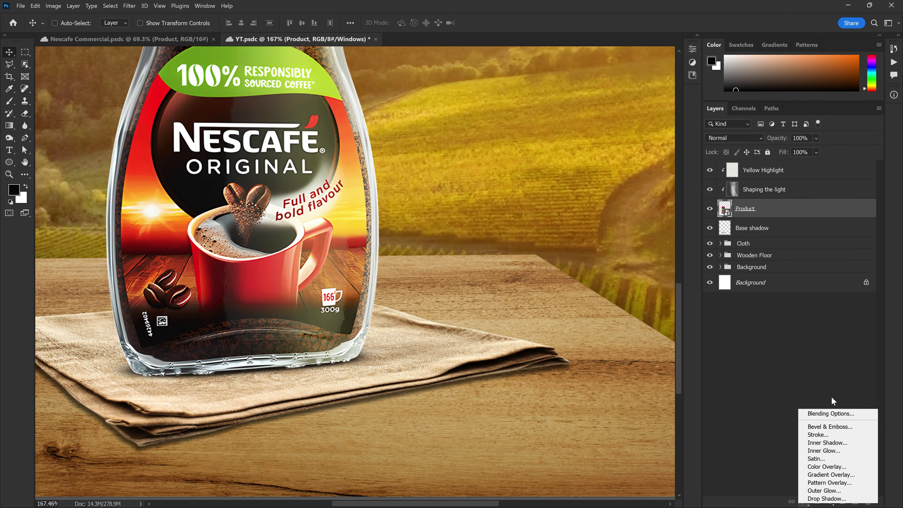
left_click(826, 453)
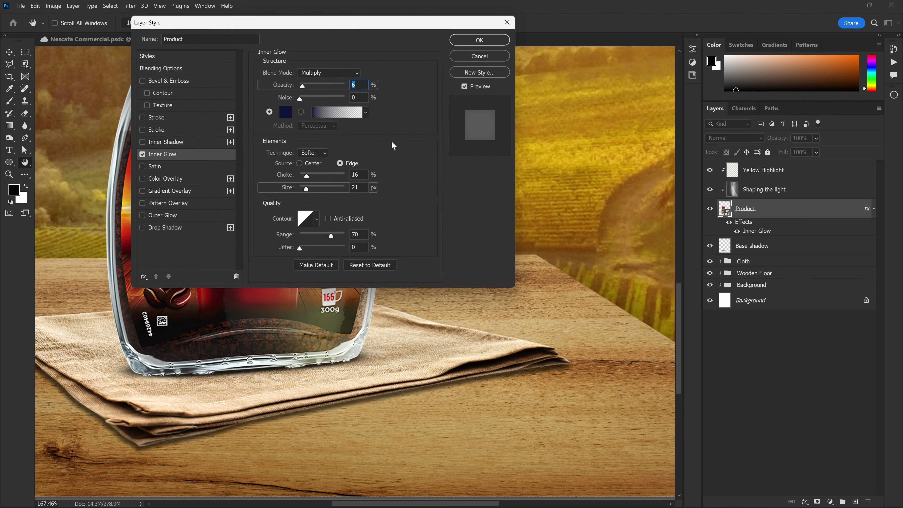
left_click_drag(371, 30, 694, 32)
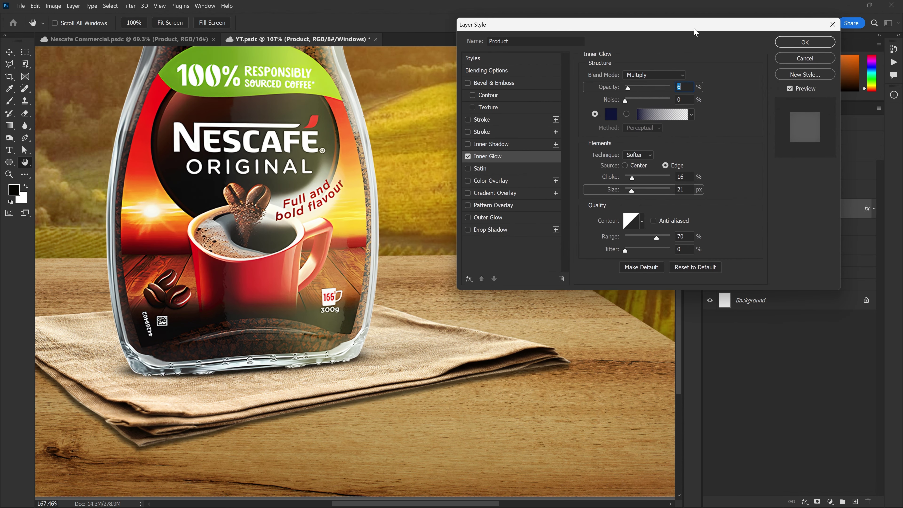
left_click(608, 114)
left_click(354, 201)
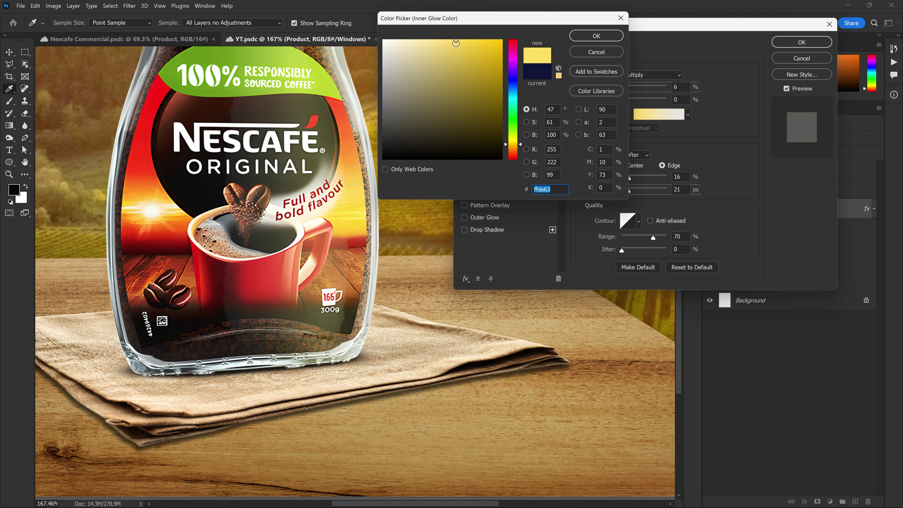
left_click_drag(455, 43, 489, 61)
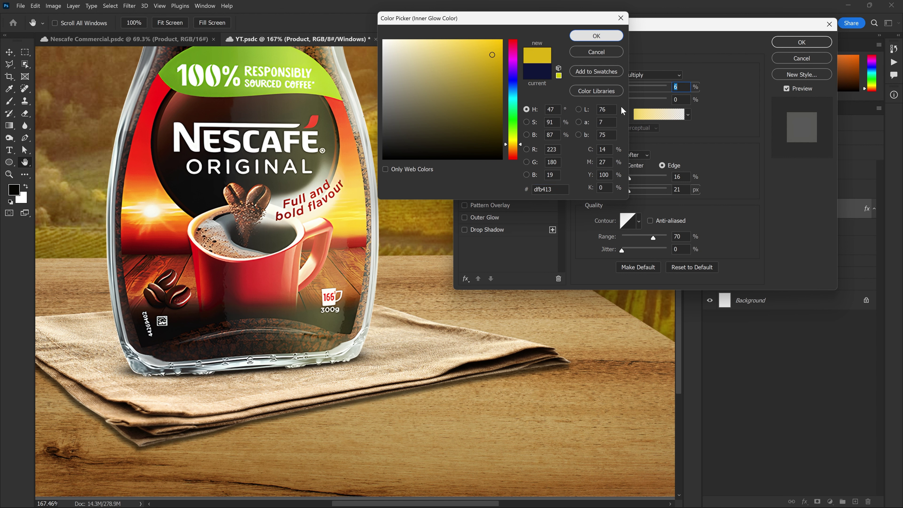
left_click(596, 35)
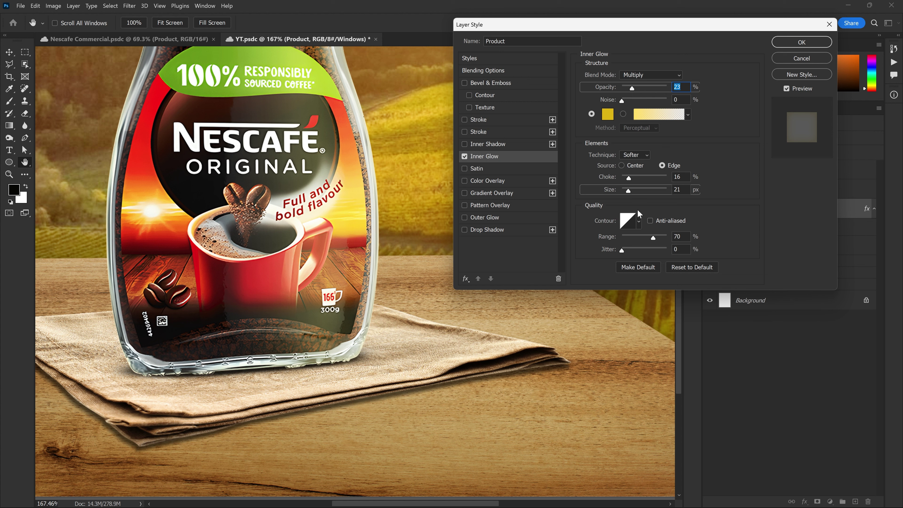
Step: Try out different inner glow opacity, choke and size values
left_click_drag(632, 94, 676, 96)
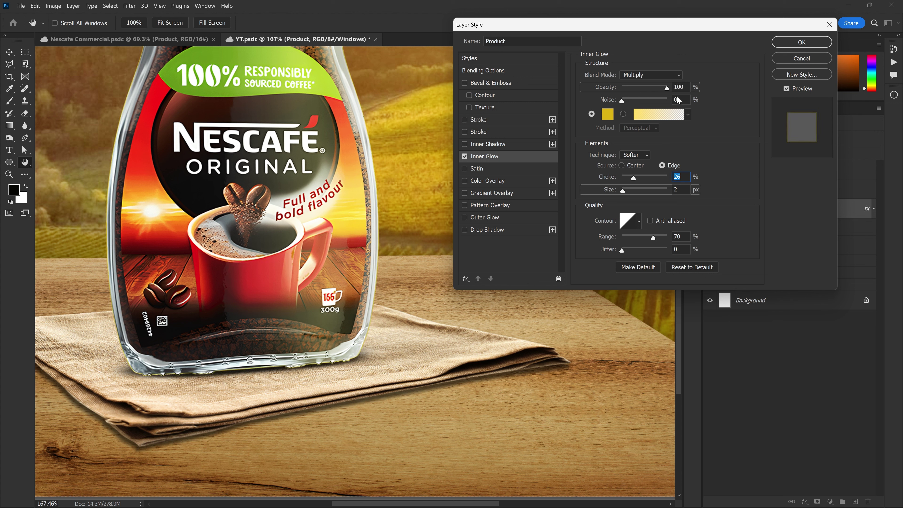
left_click(641, 177)
left_click_drag(631, 187, 632, 189)
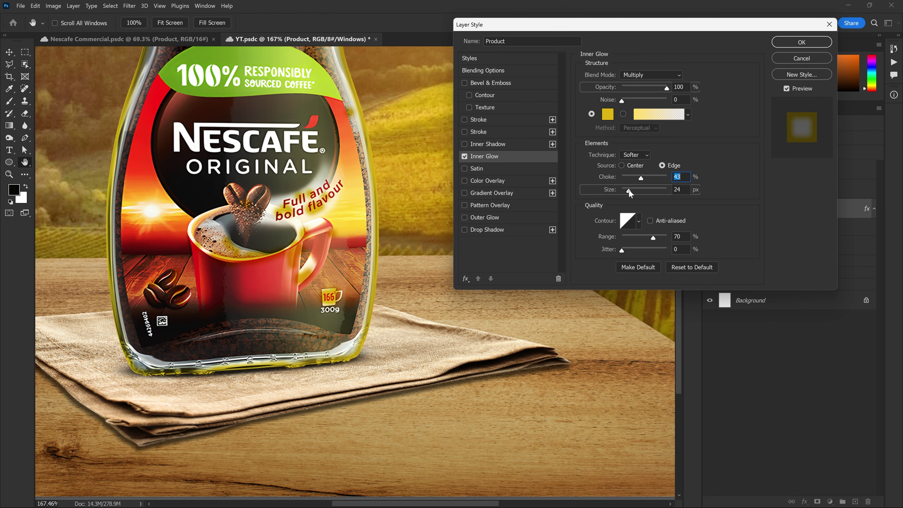
left_click_drag(631, 191, 627, 188)
left_click_drag(277, 282, 262, 283)
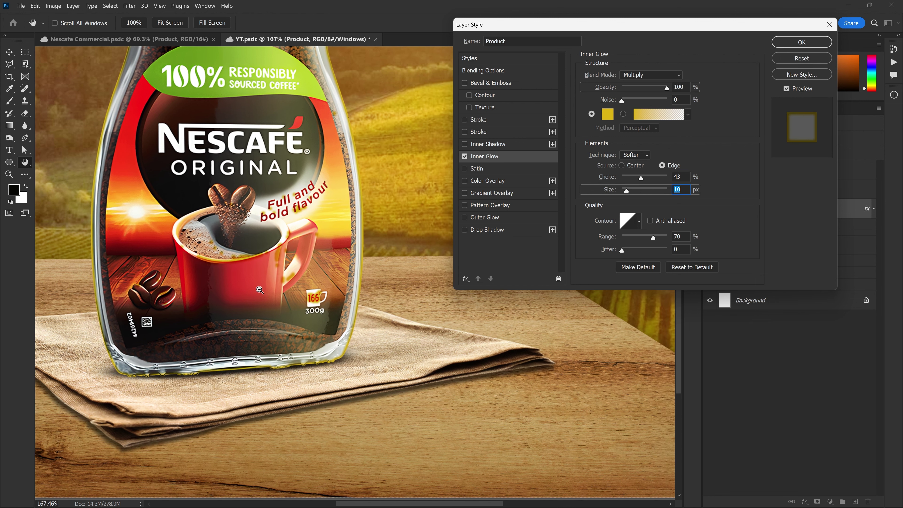
type("59")
mouse_move(639, 177)
left_mouse_down()
mouse_move(658, 177)
mouse_move(643, 174)
mouse_move(624, 190)
left_mouse_up()
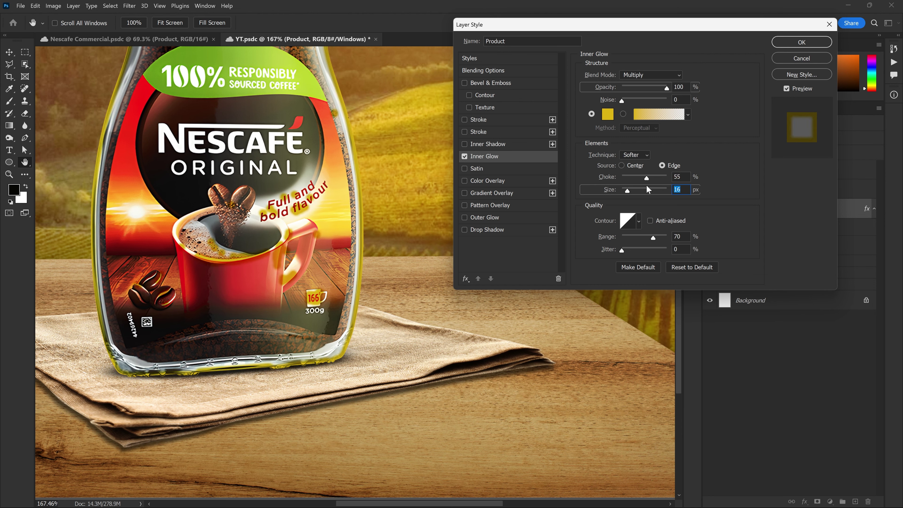
left_click_drag(533, 338, 530, 373)
Step: Darken the glow colour to 9c7c07 and lower the glow opacity to 40%
left_click(608, 114)
mouse_move(482, 89)
left_mouse_down()
mouse_move(501, 82)
mouse_move(492, 65)
left_mouse_up()
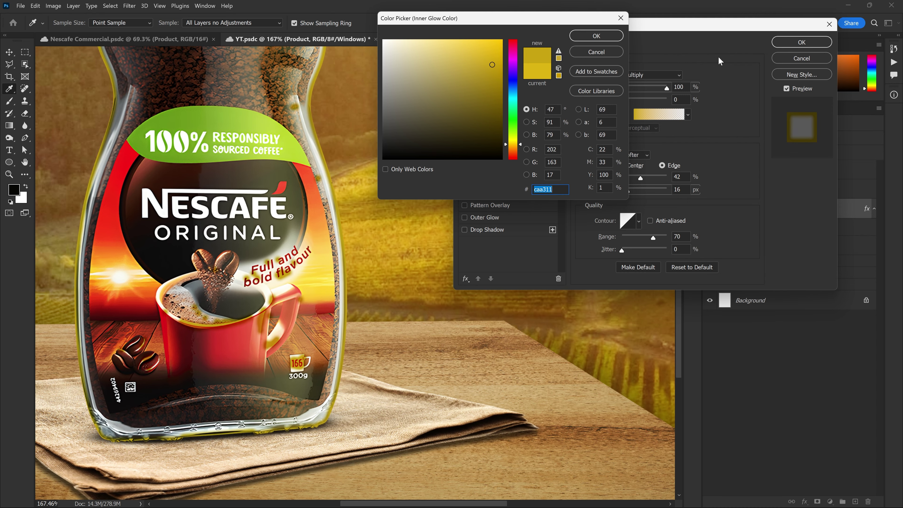
left_click(612, 39)
left_click_drag(665, 88, 641, 92)
left_click(607, 114)
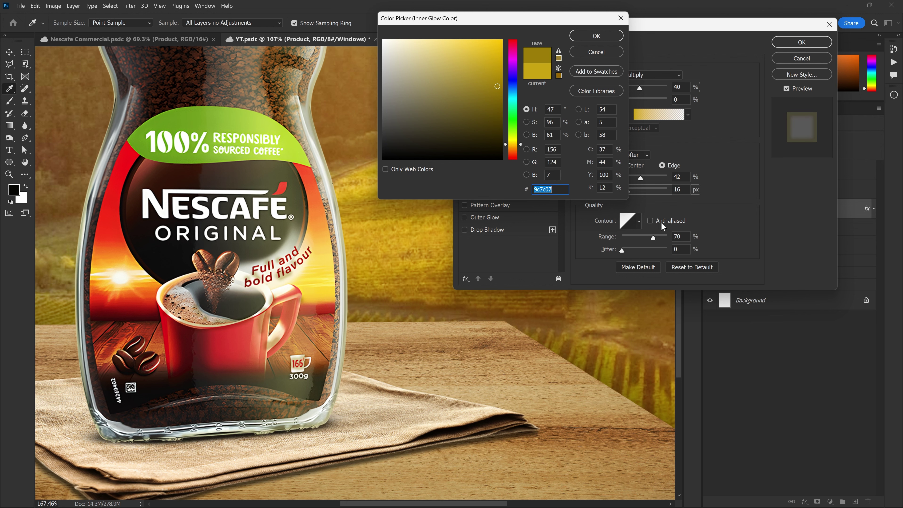
left_click(611, 38)
Step: Set the inner glow to choke 57, size 18, opacity 46, and apply it
mouse_move(641, 178)
left_mouse_down()
mouse_move(652, 178)
mouse_move(628, 190)
left_mouse_up()
left_click_drag(639, 87, 642, 88)
left_click(804, 42)
scroll(418, 398, "down", 3)
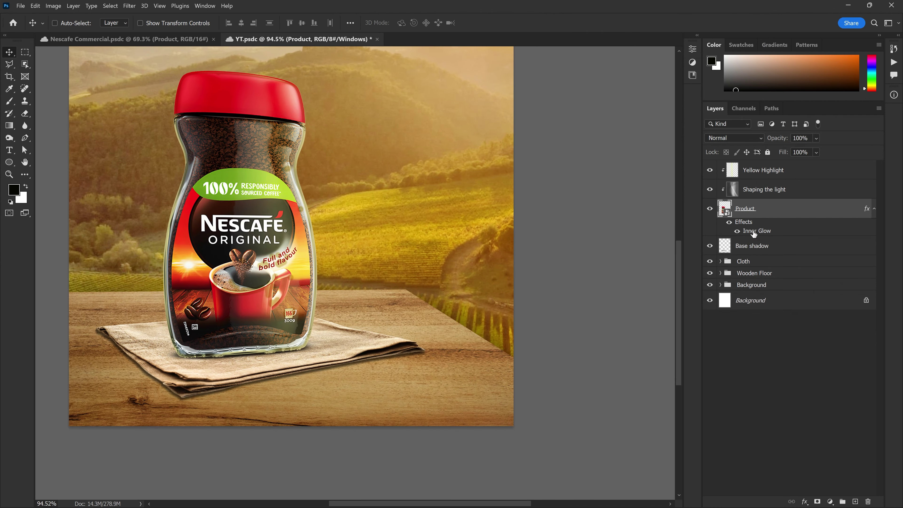
Step: Convert the Inner Glow effect into its own layer with a black hide-all mask
right_click(754, 233)
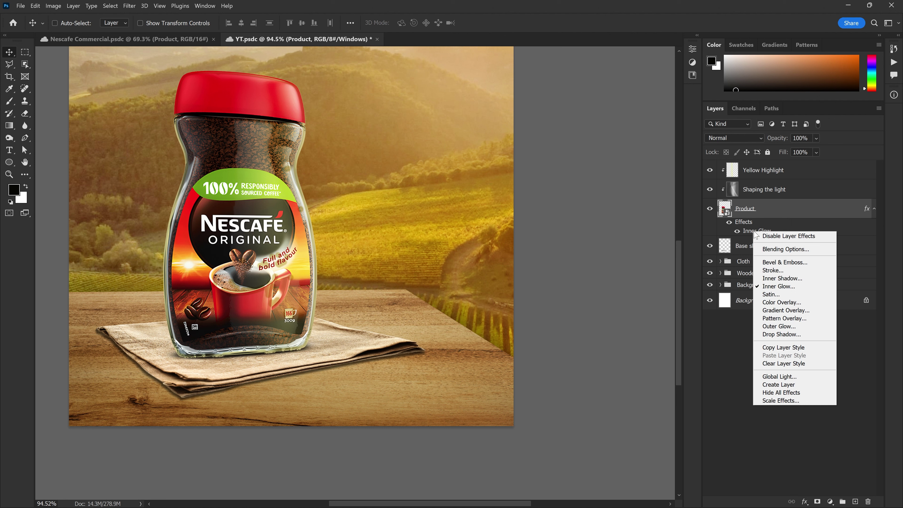
left_click(790, 386)
left_click(774, 209)
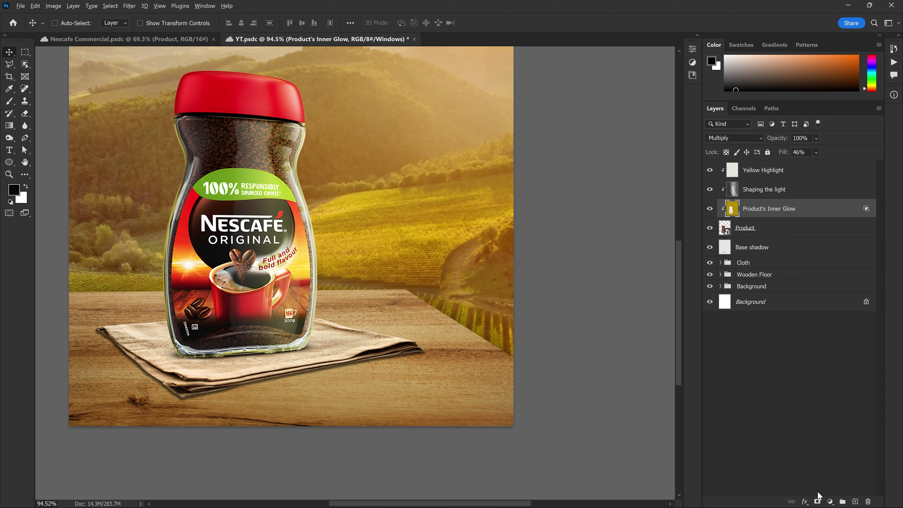
left_click(817, 502, "alt")
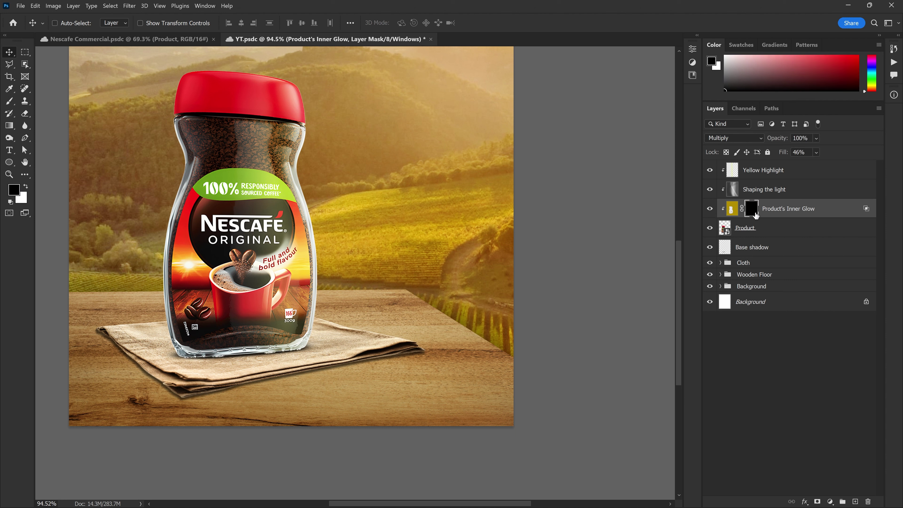
Step: Paint white with a large soft brush to reveal the glow at the jar's bottom
key("b")
scroll(249, 320, "up", 1)
scroll(249, 320, "up", 3)
right_click(305, 240)
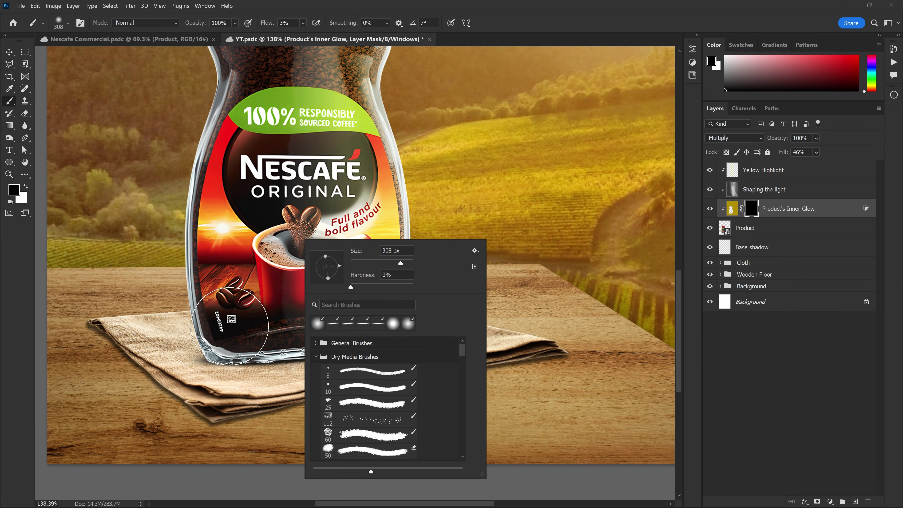
key("Escape")
scroll(263, 356, "up", 2)
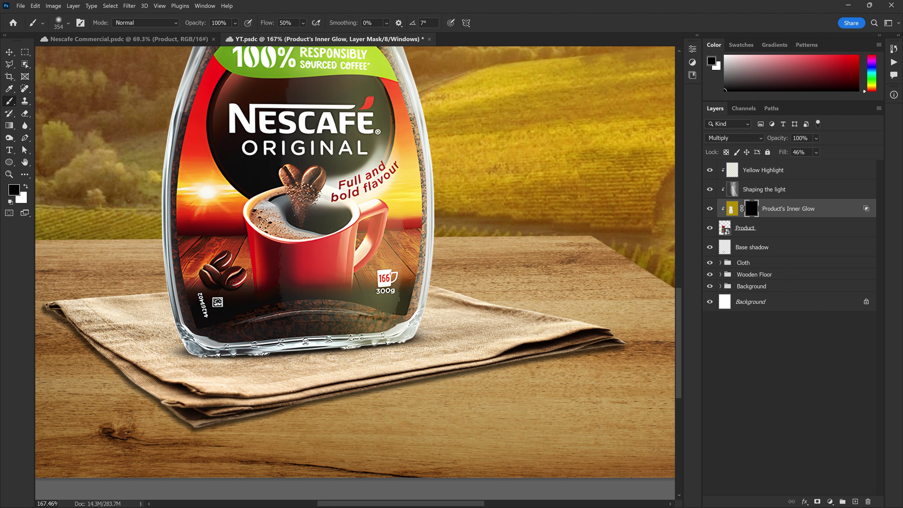
left_click(26, 186)
mouse_move(373, 350)
left_mouse_down()
mouse_move(359, 341)
mouse_move(321, 366)
left_mouse_up()
scroll(387, 402, "down", 5)
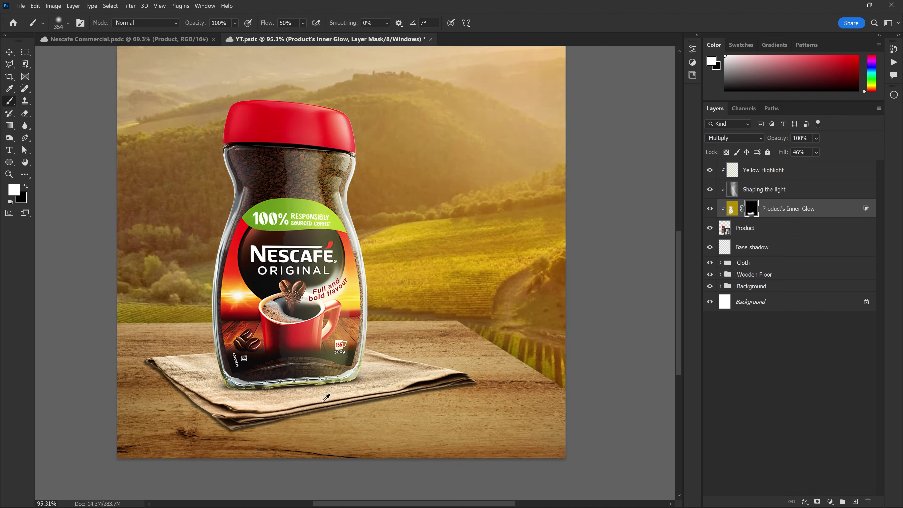
scroll(373, 356, "up", 2)
scroll(331, 441, "up", 3)
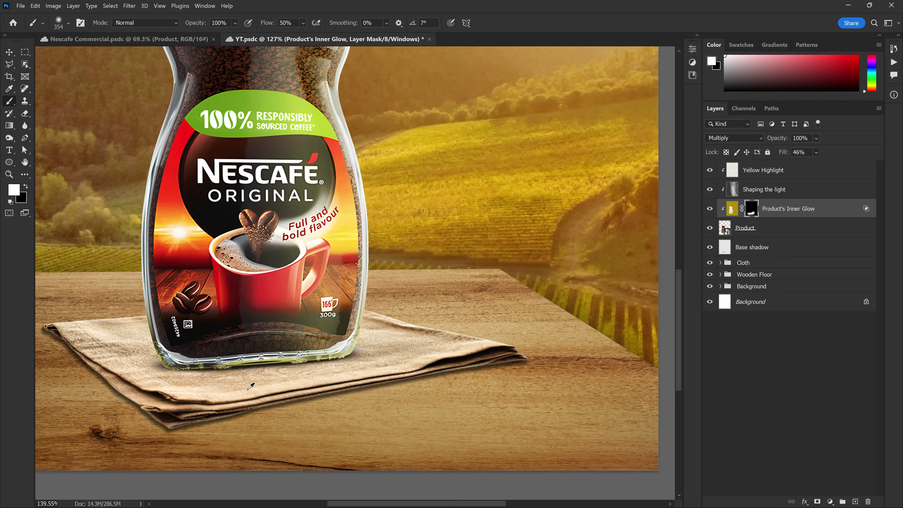
scroll(371, 310, "down", 4)
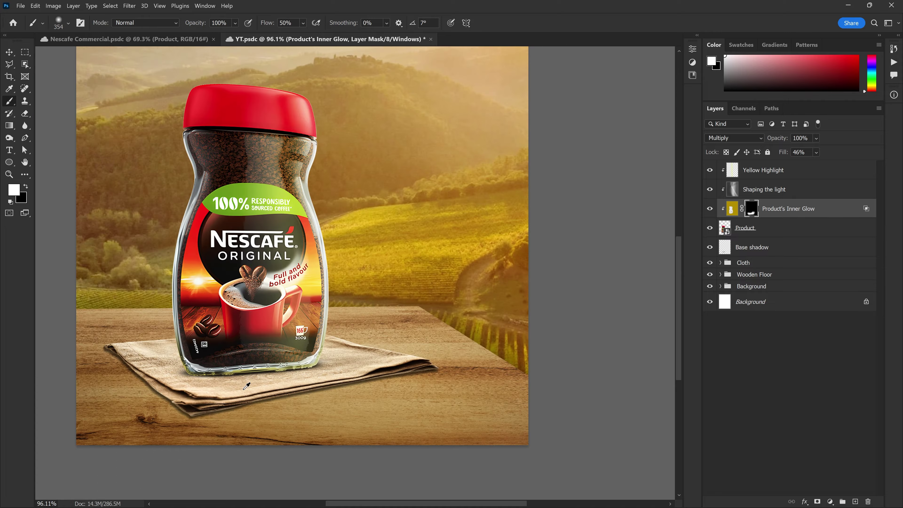
scroll(284, 356, "down", 1)
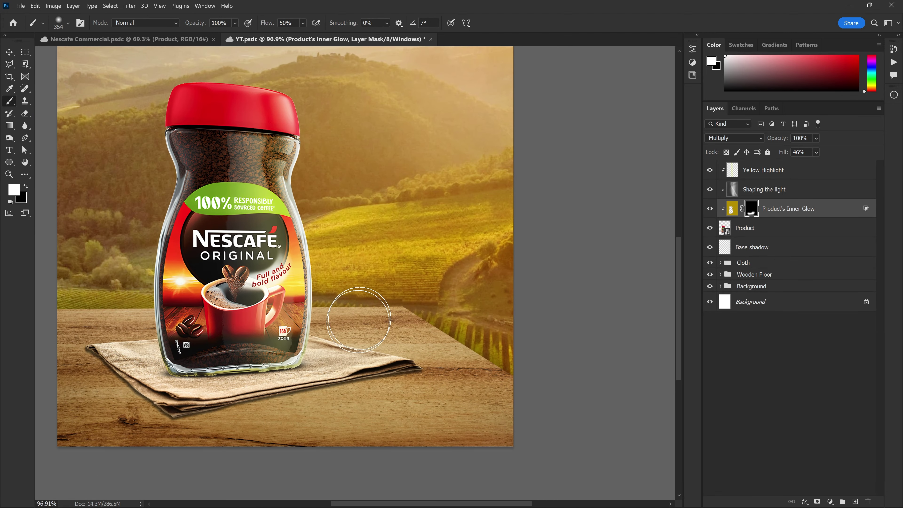
Step: Desaturate the glow layer's pixels with Hue/Saturation
key("v")
scroll(233, 391, "up", 2)
scroll(233, 391, "up", 2)
left_click_drag(500, 275, 497, 263)
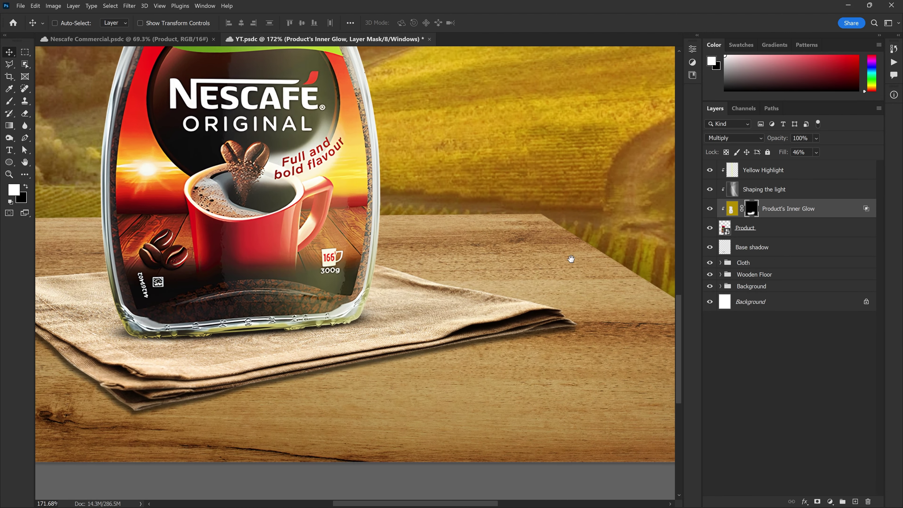
left_click(788, 213)
left_click_drag(659, 308, 649, 294)
key("ctrl")
key("ctrl+u")
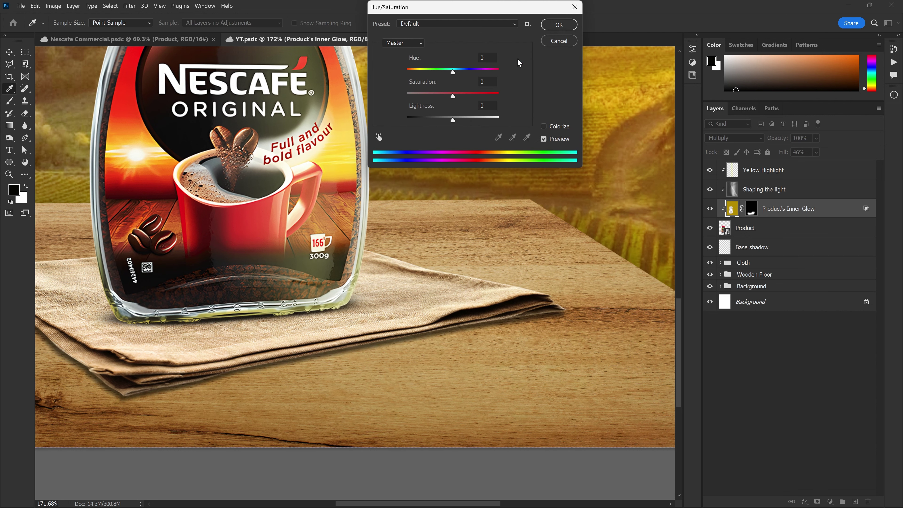
left_click(552, 40)
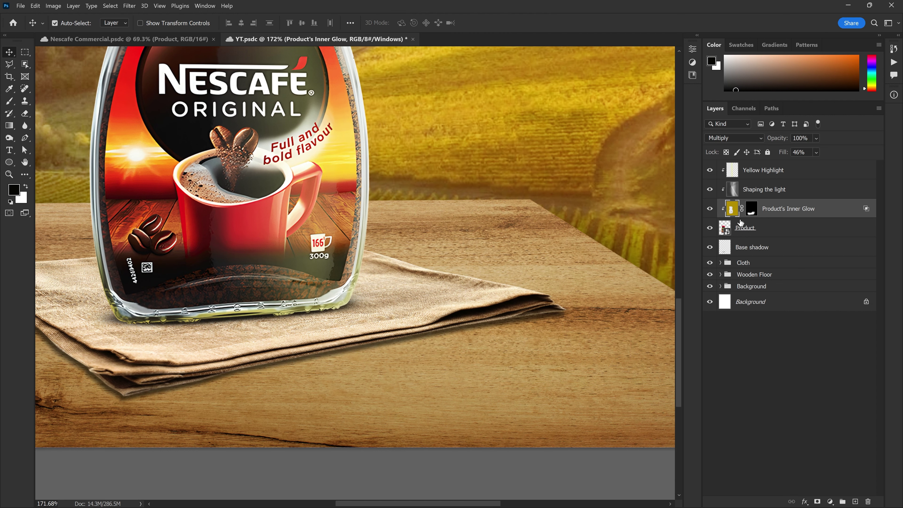
key("ctrl+u")
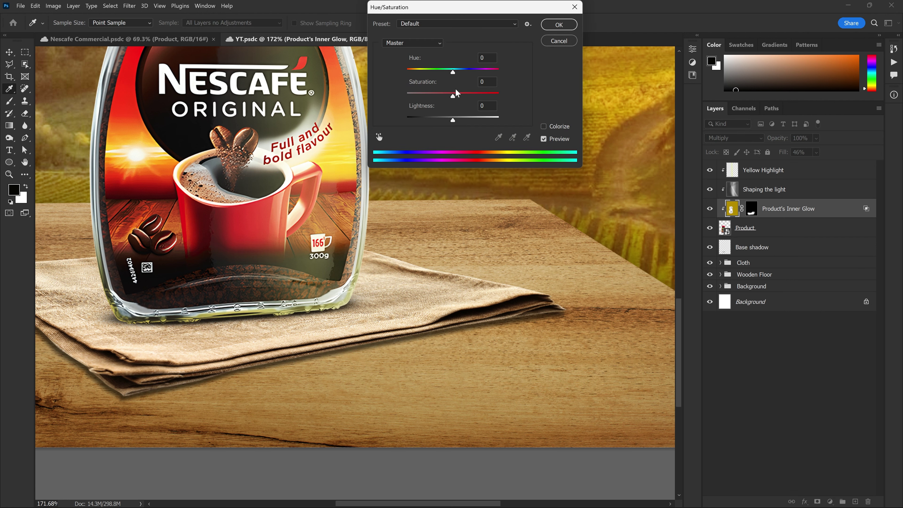
mouse_move(452, 95)
left_mouse_down()
mouse_move(430, 96)
mouse_move(442, 120)
mouse_move(433, 121)
mouse_move(444, 96)
mouse_move(440, 70)
mouse_move(452, 71)
left_mouse_up()
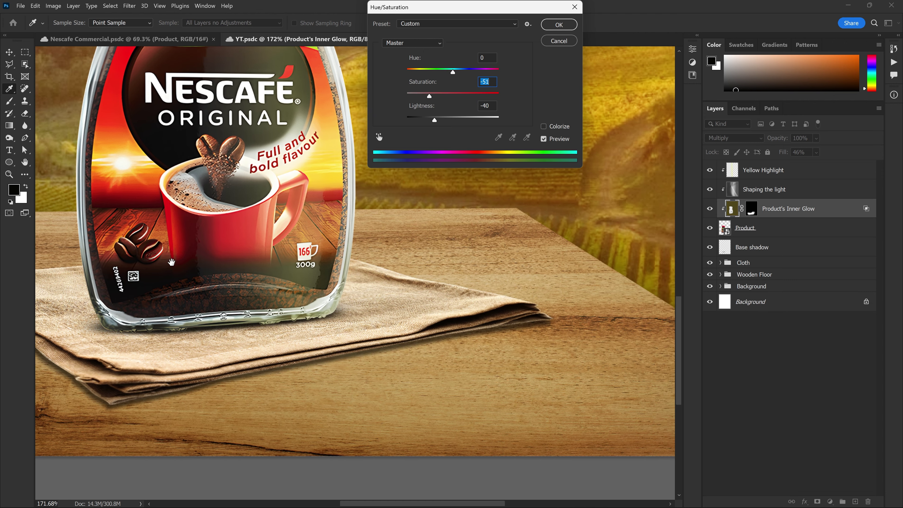
key("Return")
Step: Shift the glow to a muted darker brown: Hue -7, Saturation -49, Lightness -27
key("v")
scroll(578, 249, "down", 3)
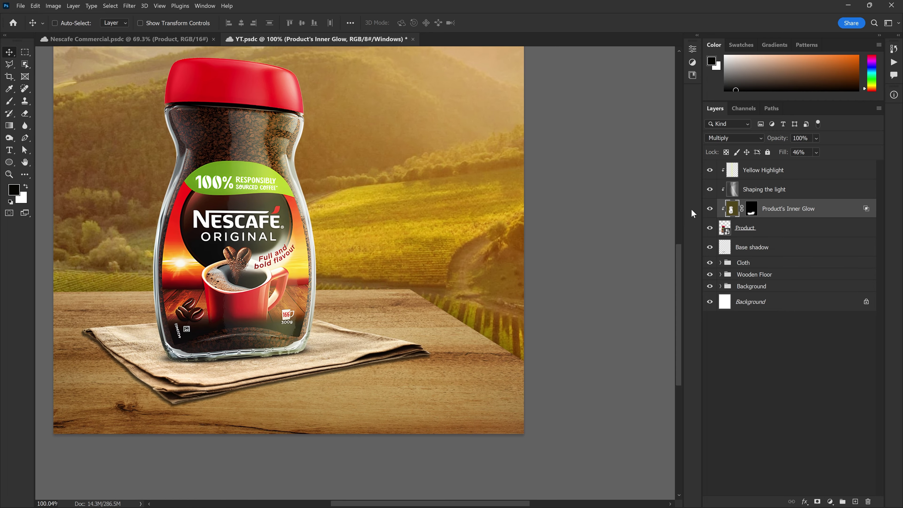
left_click(710, 209)
scroll(261, 350, "up", 3)
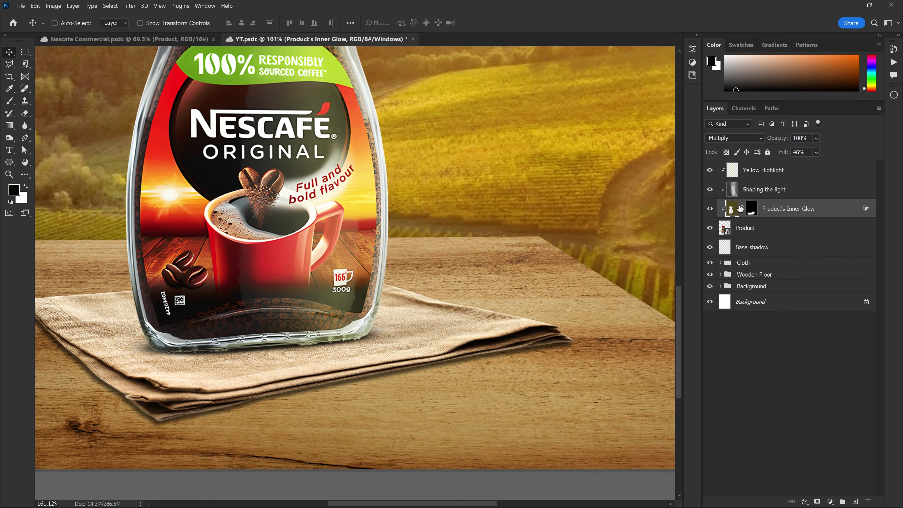
key("ctrl+u")
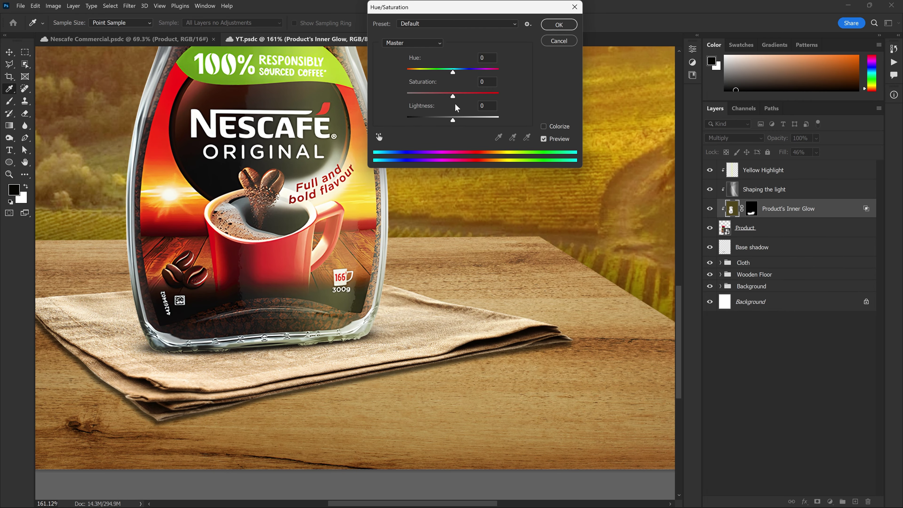
left_click_drag(452, 72, 446, 78)
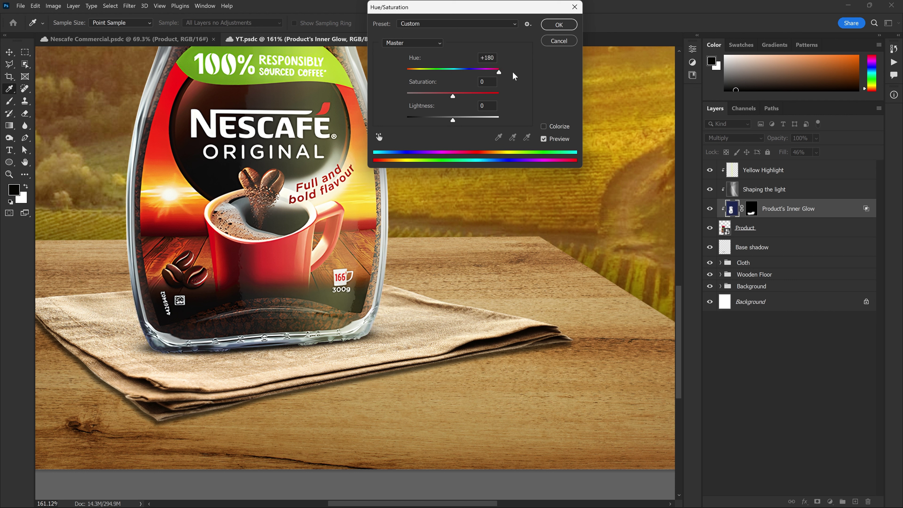
mouse_move(446, 73)
left_mouse_down()
mouse_move(429, 97)
mouse_move(447, 123)
mouse_move(440, 119)
left_mouse_up()
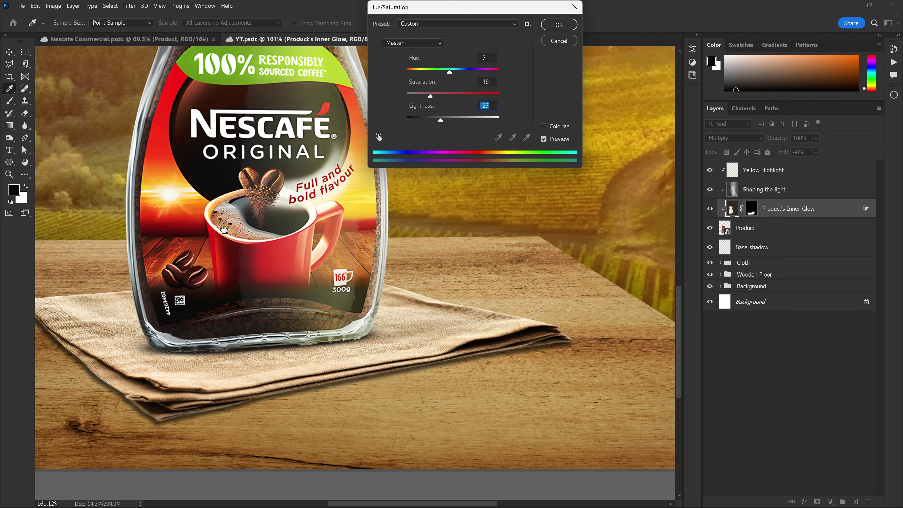
scroll(593, 54, "right", 2)
left_click(559, 24)
Step: Lower the glow layer's opacity to 60%
key("v")
scroll(315, 305, "down", 3)
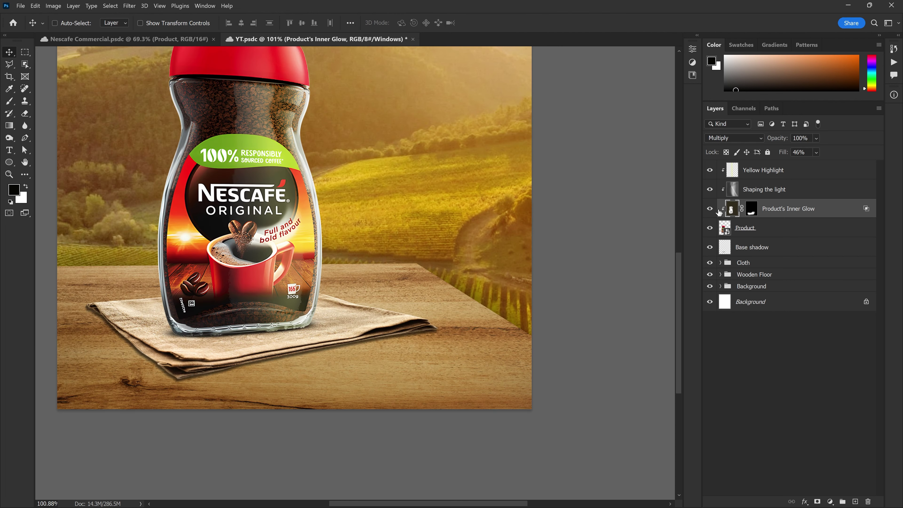
scroll(302, 393, "up", 2)
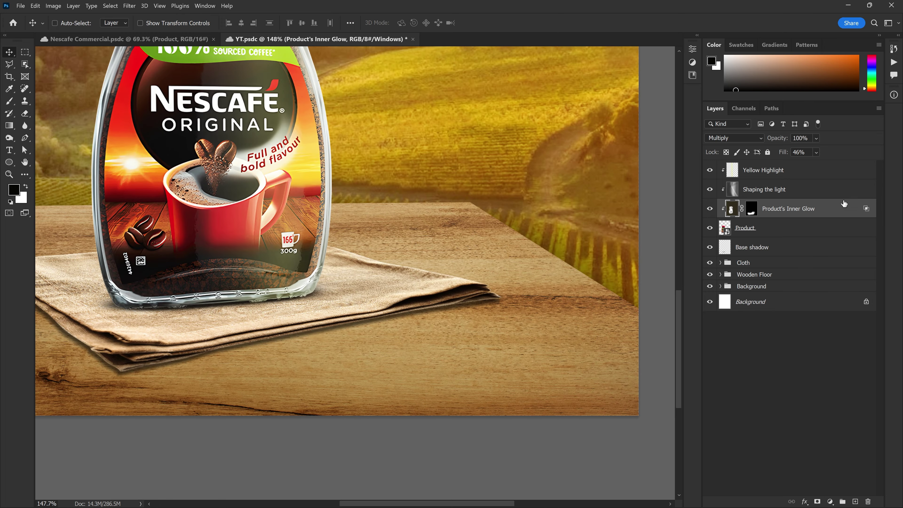
key("Return")
type("60")
key("Return")
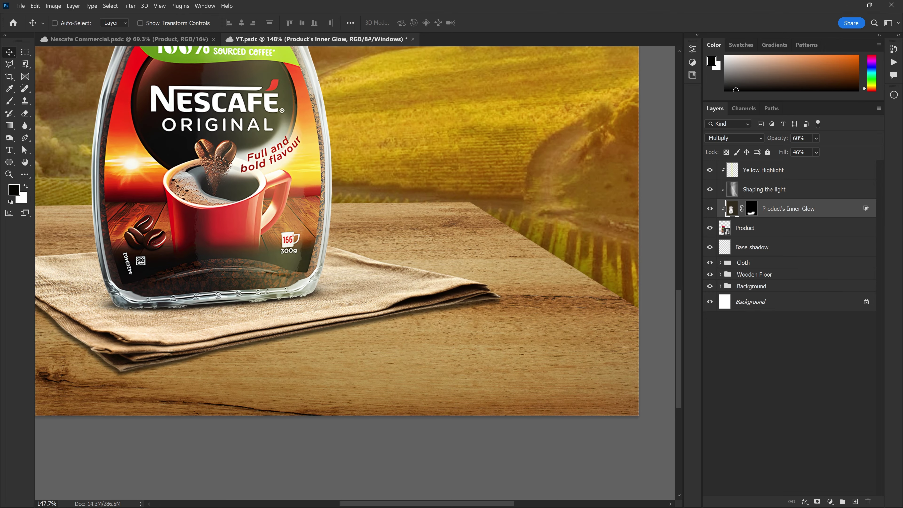
scroll(631, 284, "down", 2)
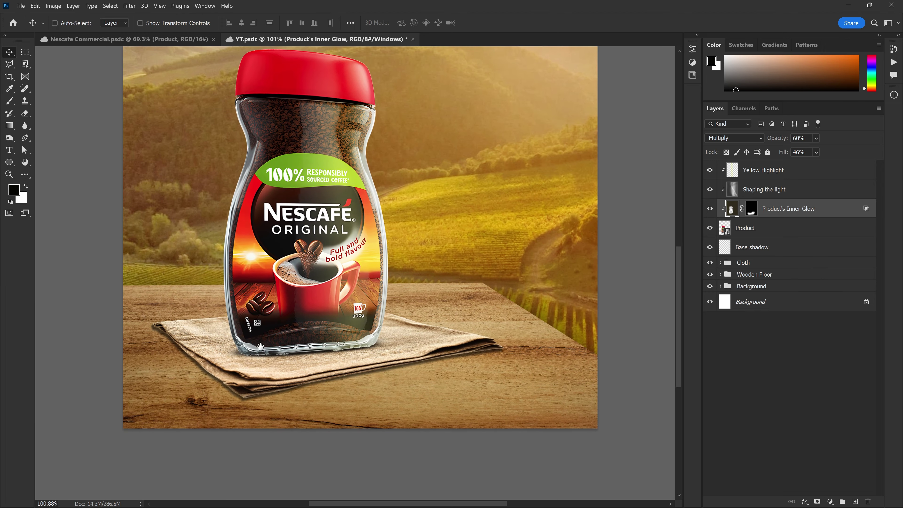
scroll(284, 338, "down", 2)
scroll(326, 313, "up", 1)
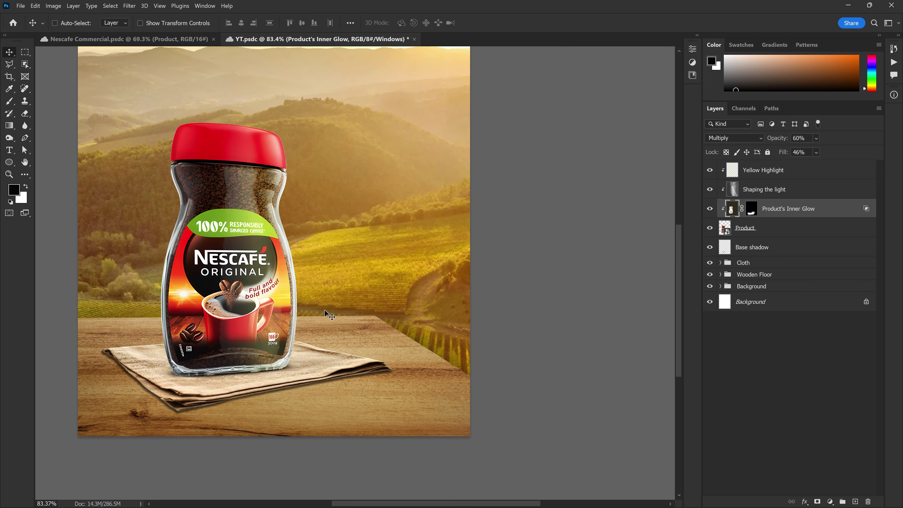
scroll(416, 368, "up", 1)
Step: Zoom in on the jar's bottom edge and work on the glow's mask with the brush
key("ctrl+backslash")
key("x")
scroll(229, 385, "up", 3)
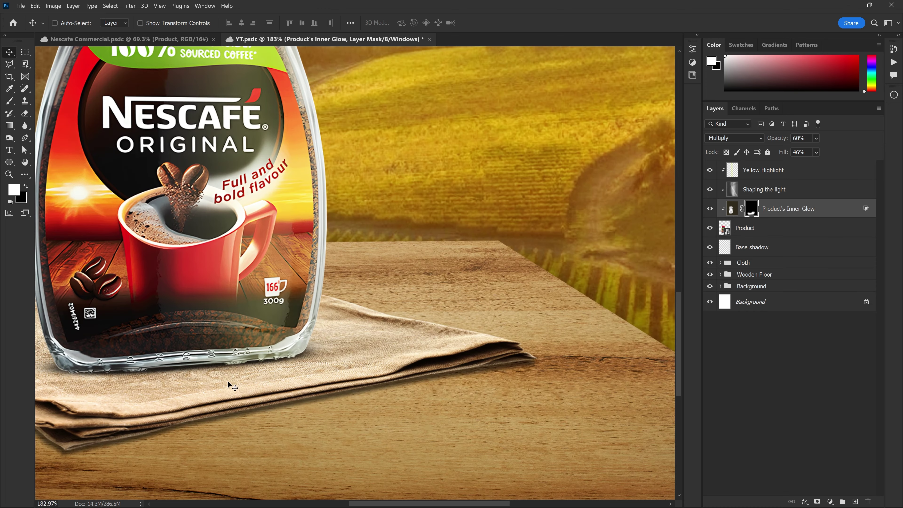
key("b")
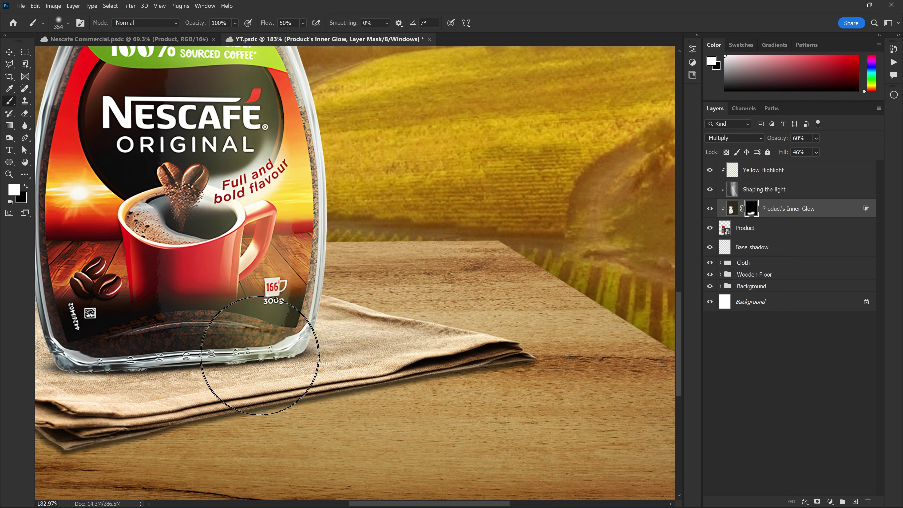
key("v")
scroll(326, 329, "down", 3)
scroll(324, 326, "down", 1)
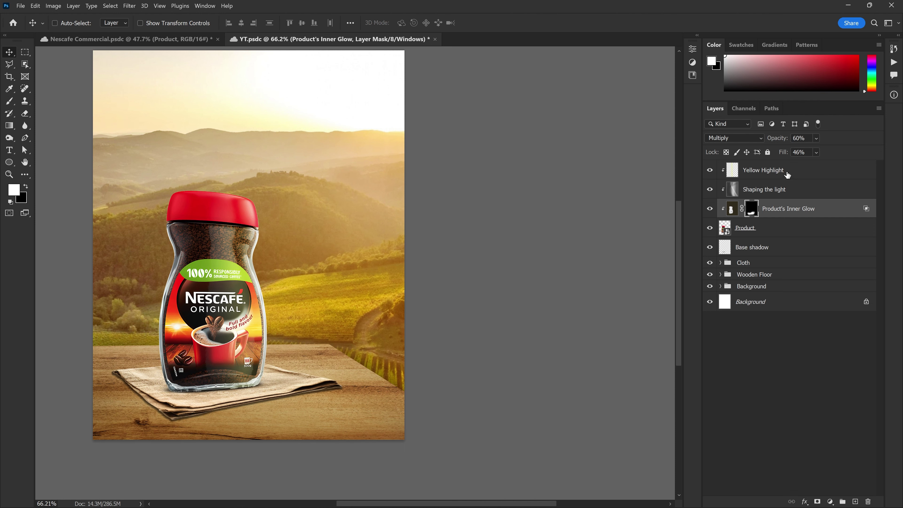
Step: Add a Hue/Saturation adjustment above Yellow Highlight and clip it to the jar
left_click(787, 173)
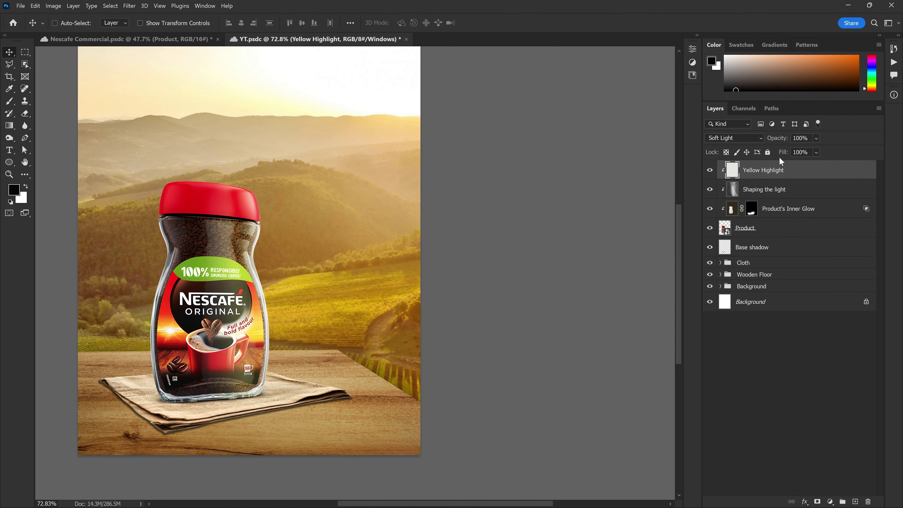
left_click(829, 501)
left_click(842, 410)
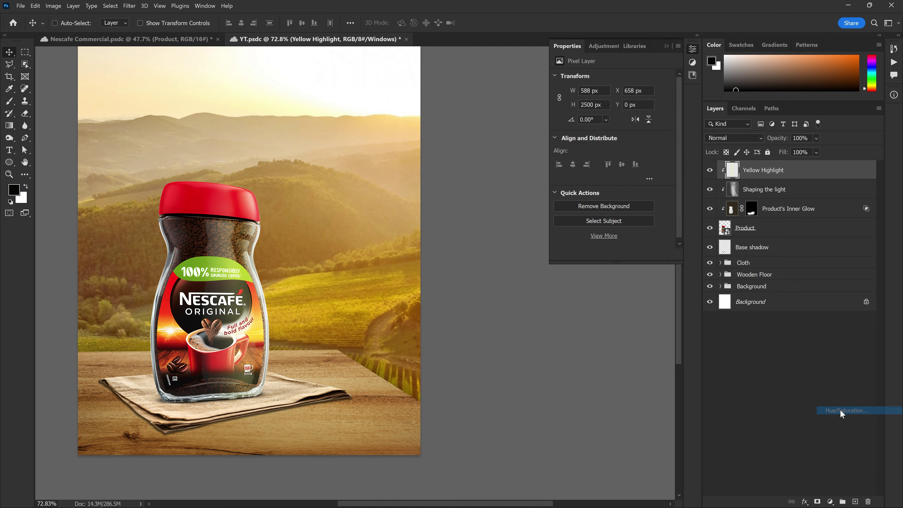
left_click(797, 179, "alt")
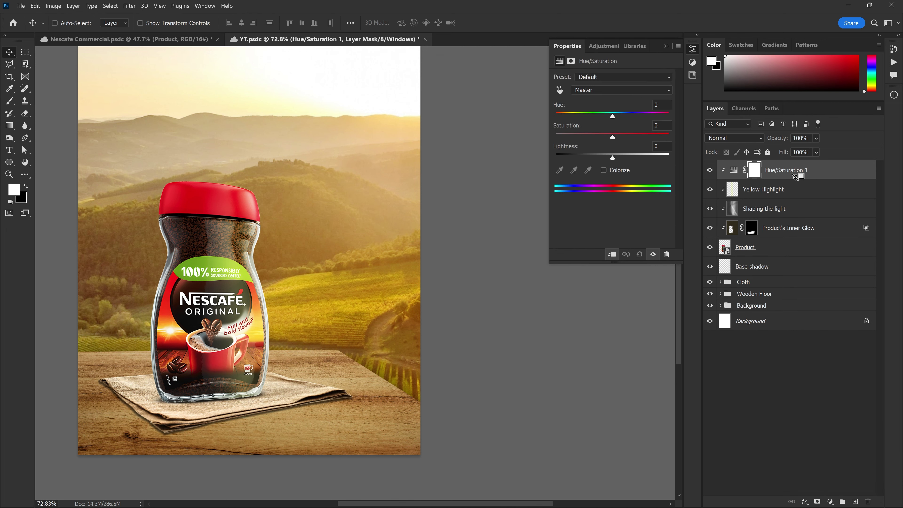
scroll(294, 218, "up", 2)
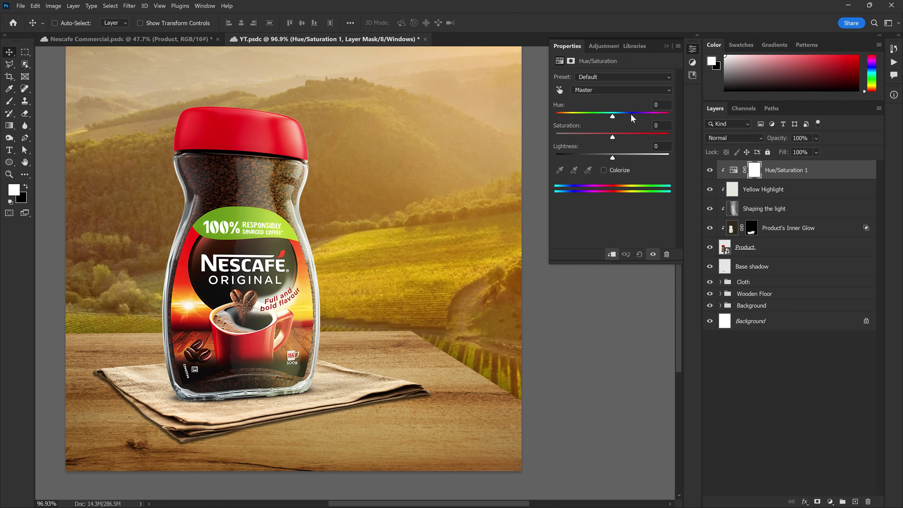
Step: Set the clipped adjustment's Hue to +4, comparing the jar before and after
left_click_drag(612, 117, 613, 117)
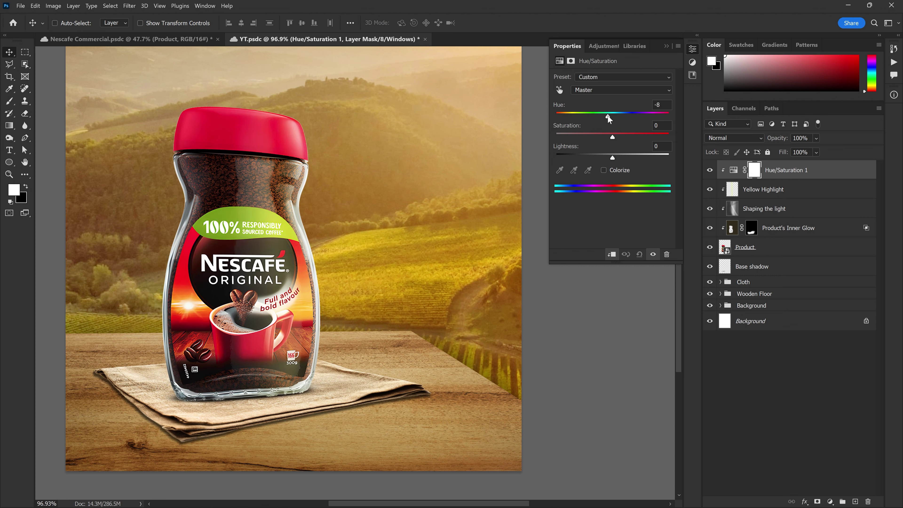
left_click_drag(614, 116, 612, 116)
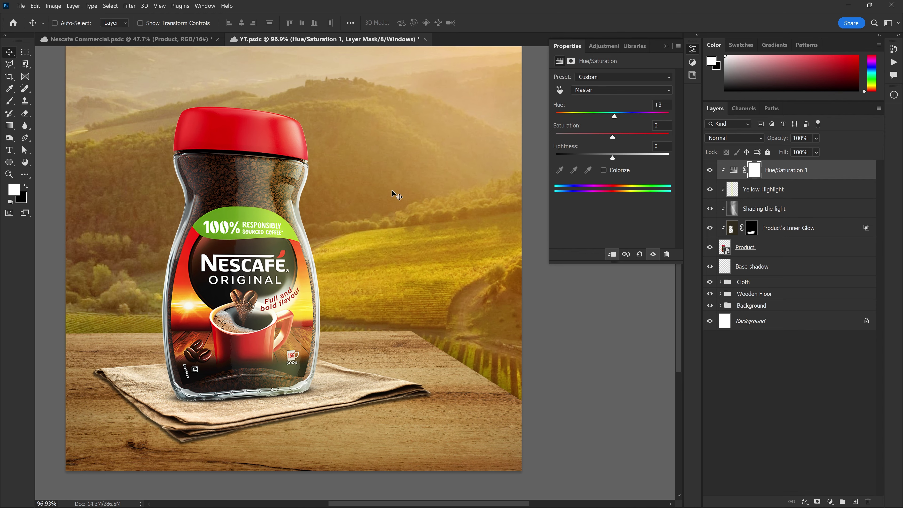
scroll(514, 171, "up", 1)
scroll(514, 171, "right", 1)
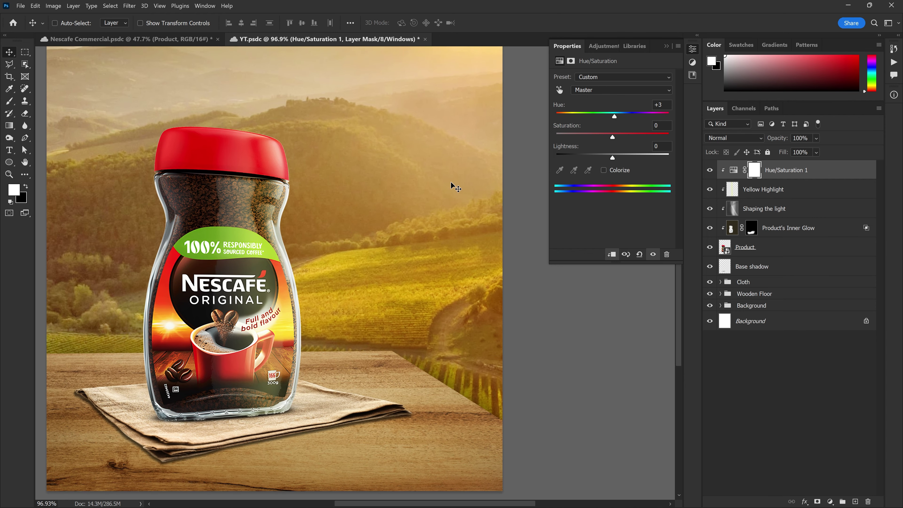
left_click(625, 254)
left_click_drag(658, 112, 657, 111)
type("4")
key("Tab")
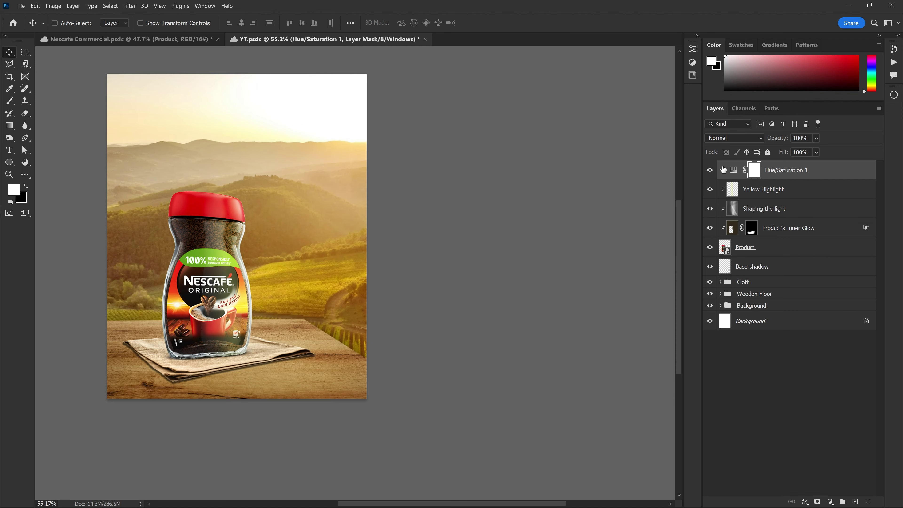
Step: Show the hue adjustment again to compare, then switch to File Explorer
left_click(711, 174)
scroll(263, 258, "up", 3)
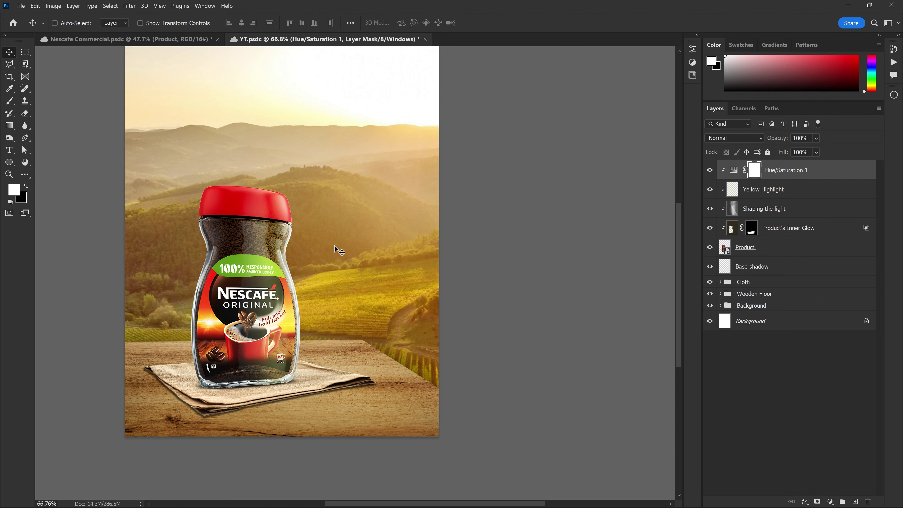
scroll(334, 249, "right", 1)
scroll(391, 313, "up", 1)
scroll(391, 313, "right", 1)
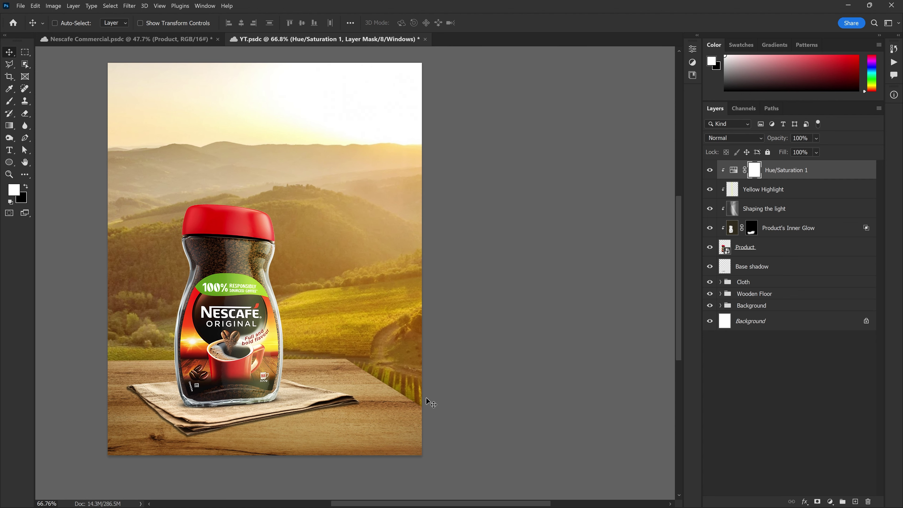
scroll(388, 418, "down", 1)
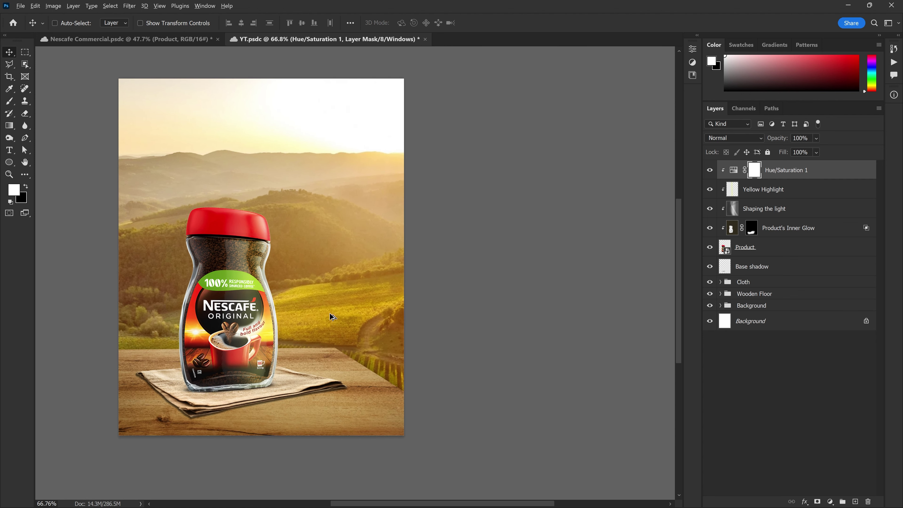
key("alt+Tab")
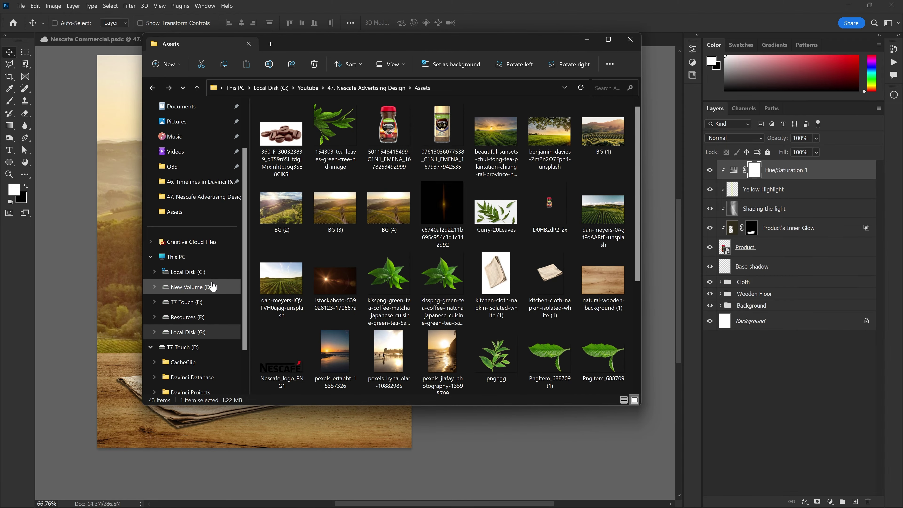
Step: Drag the unsplash birds photo from D:\PS MASTER\drive-download into the ad, shrunk into the upper-left sky
left_click(206, 288)
double_click(446, 202)
double_click(501, 209)
mouse_move(556, 199)
left_mouse_down()
mouse_move(116, 206)
mouse_move(318, 242)
mouse_move(318, 147)
left_mouse_up()
mouse_move(405, 260)
left_mouse_down()
mouse_move(204, 152)
mouse_move(175, 124)
left_mouse_up()
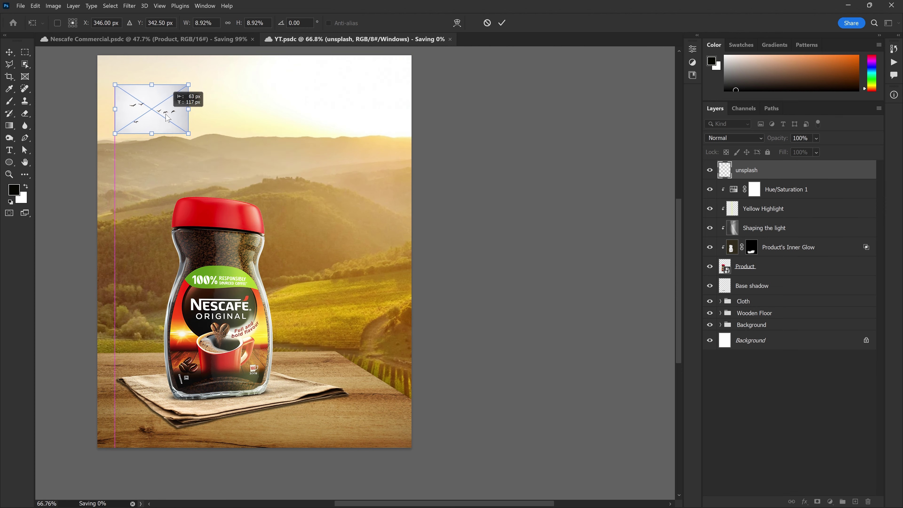
Step: Commit the placed birds photo and set its blend mode to Multiply
key("Return")
scroll(175, 124, "up", 3)
scroll(175, 124, "up", 1)
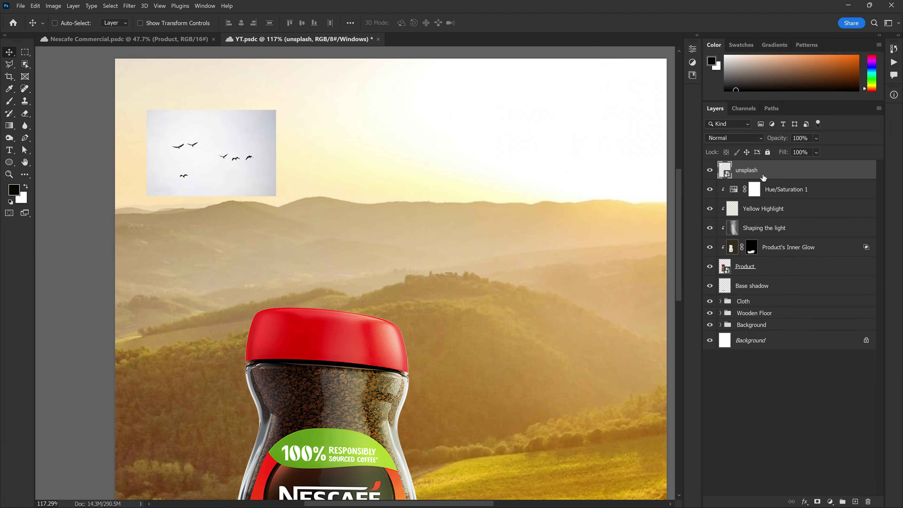
left_click(727, 135)
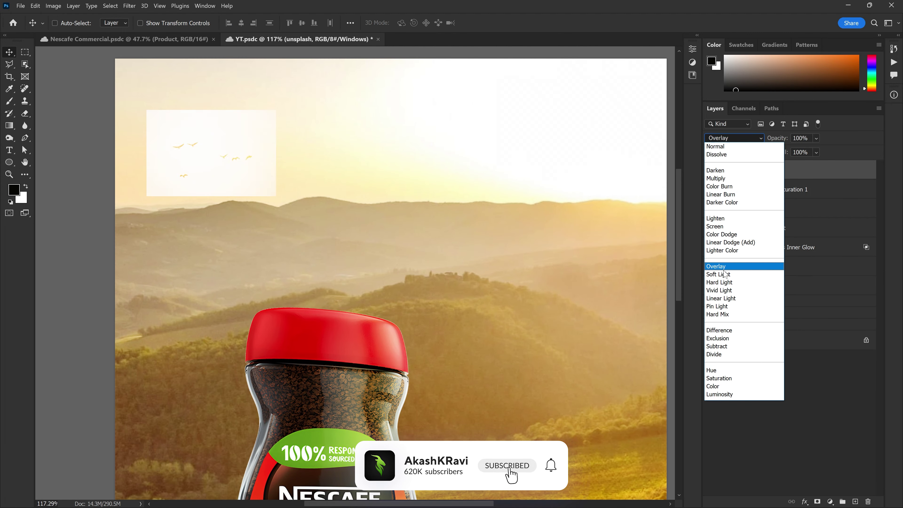
left_click(718, 178)
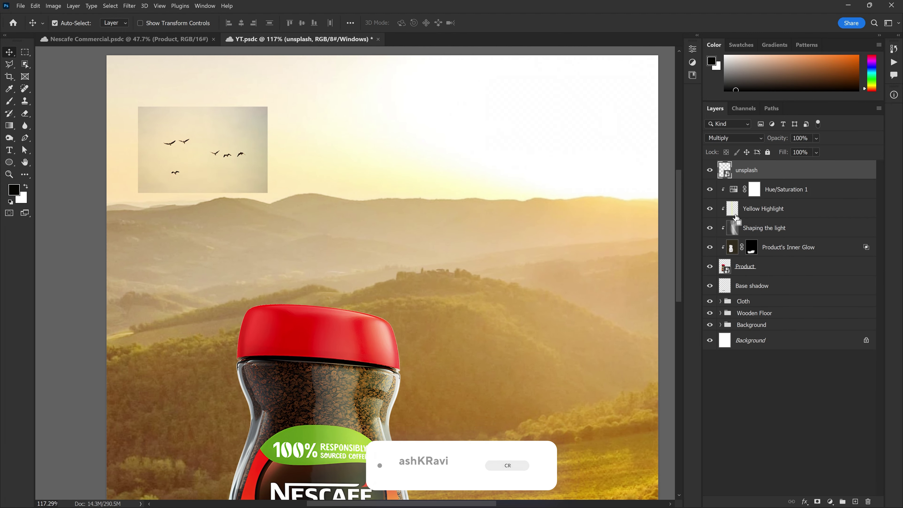
Step: Apply Levels to the birds (midtone 2.76, white 177) and raise Saturation to +23
key("ctrl+l")
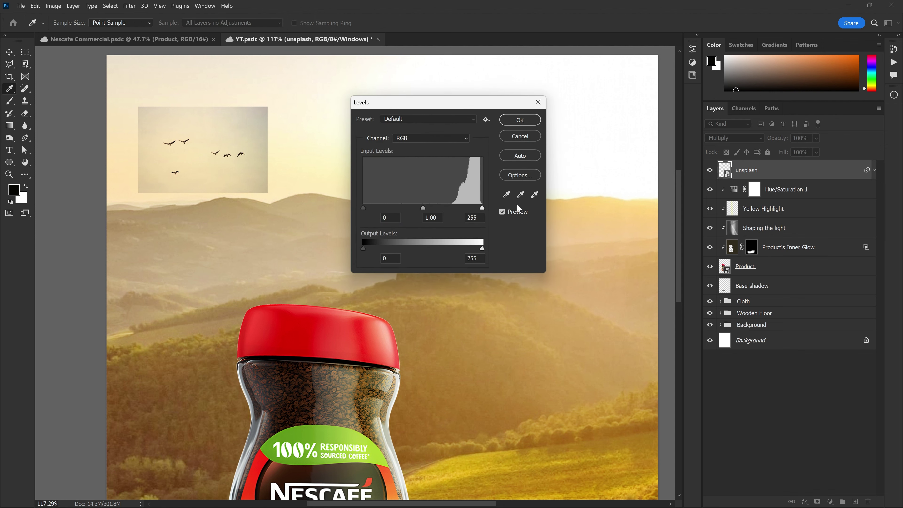
left_click_drag(423, 208, 381, 207)
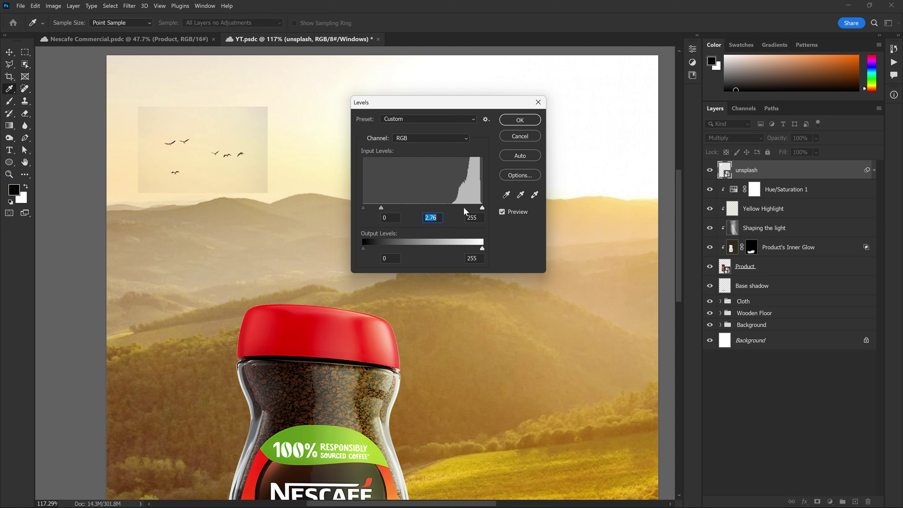
left_click_drag(483, 207, 446, 207)
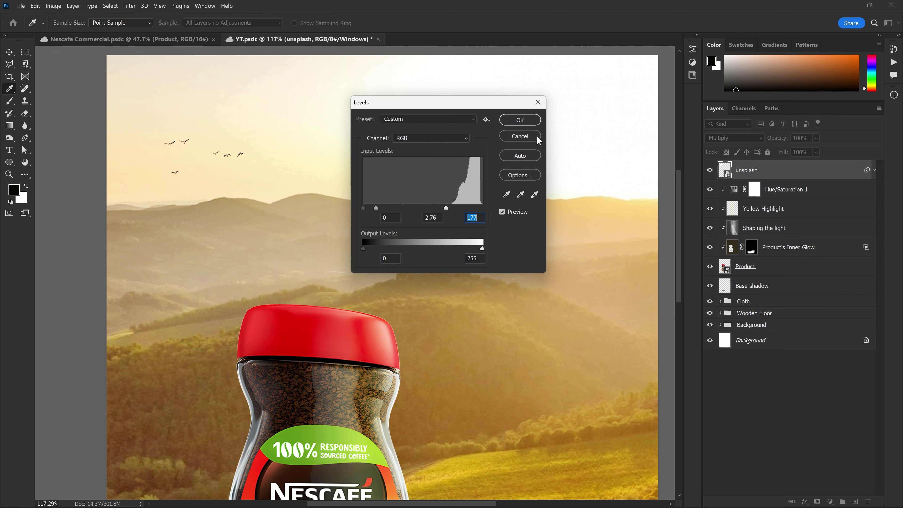
left_click(519, 123)
scroll(409, 198, "down", 3)
scroll(218, 152, "up", 2)
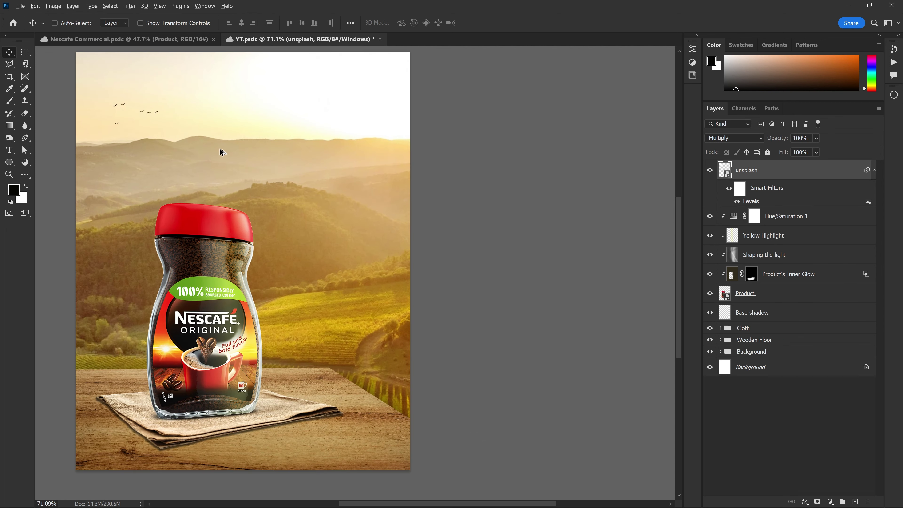
scroll(245, 152, "up", 2)
scroll(245, 151, "up", 3)
scroll(214, 190, "up", 2)
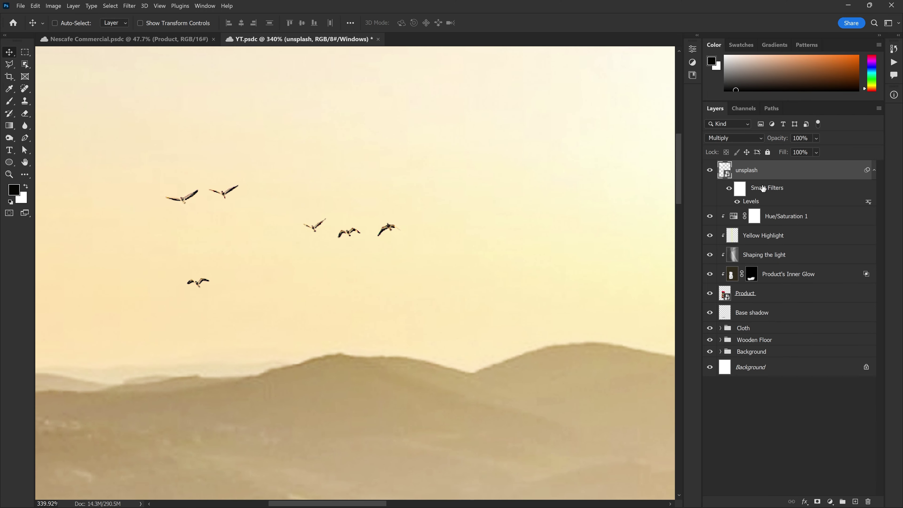
key("ctrl+u")
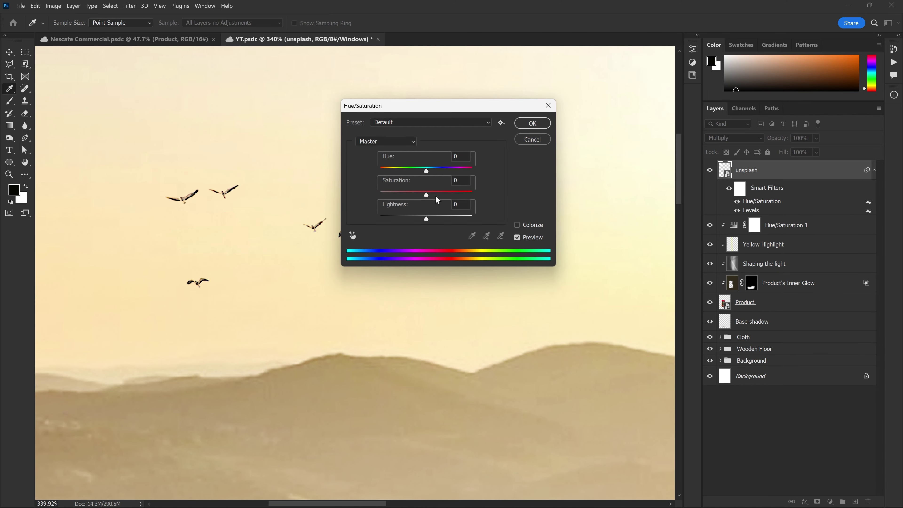
mouse_move(427, 194)
left_mouse_down()
mouse_move(446, 193)
mouse_move(414, 169)
mouse_move(431, 172)
left_mouse_up()
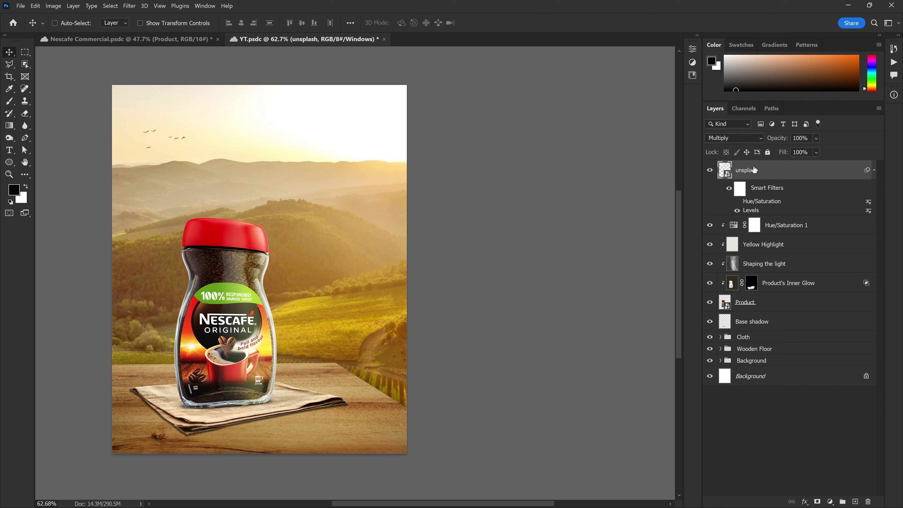
Step: Rename the unsplash layer to Birds and put it in a group named Birds
double_click(755, 169)
type("Bri")
key("Return")
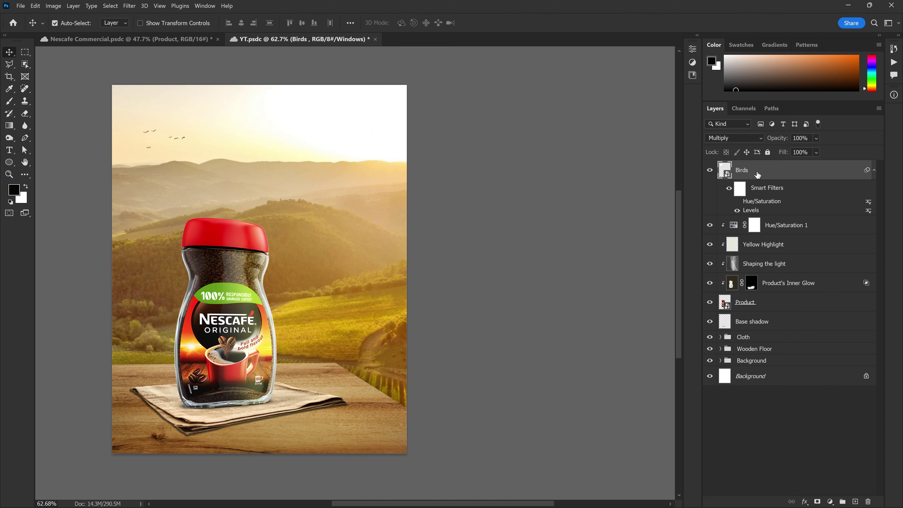
key("ctrl+g")
double_click(746, 166)
type("Birds")
key("Return")
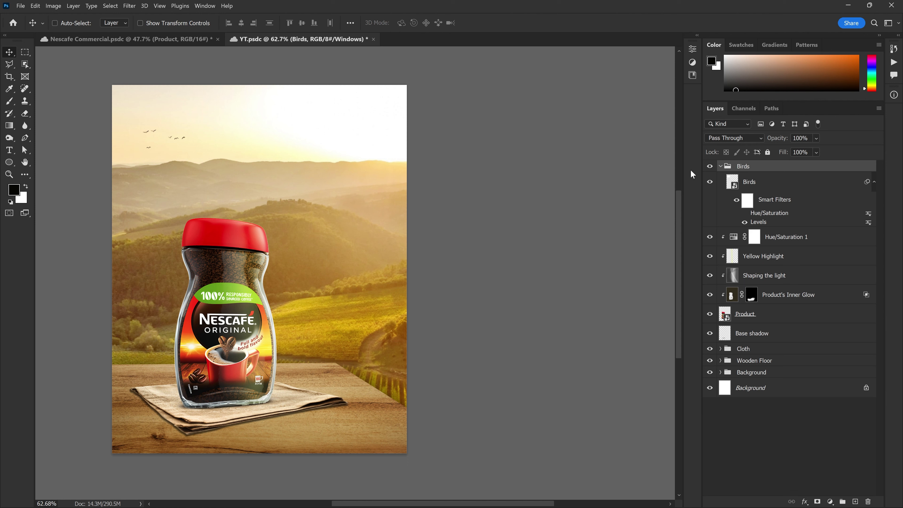
left_click(721, 166)
Step: Group the layers from Hue/Saturation 1 down to Base shadow as 'Nescafe - Product'
left_click(781, 187)
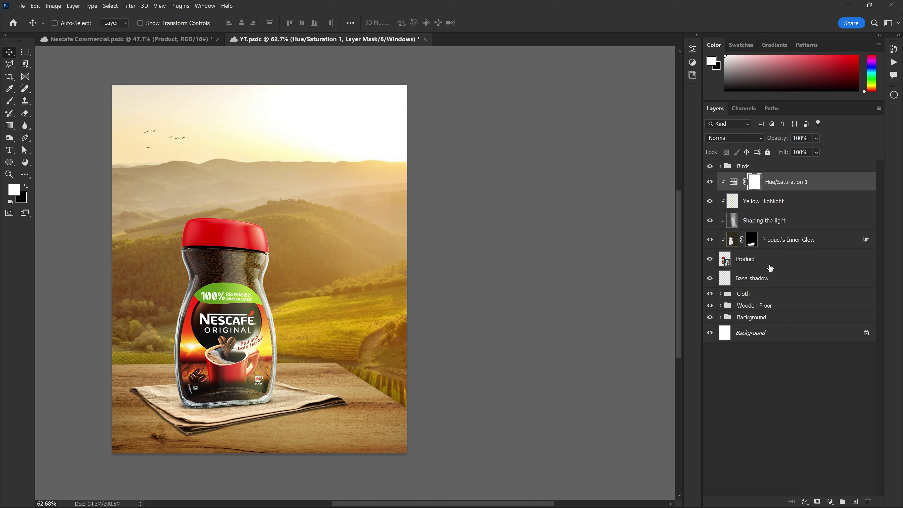
left_click(783, 263, "shift")
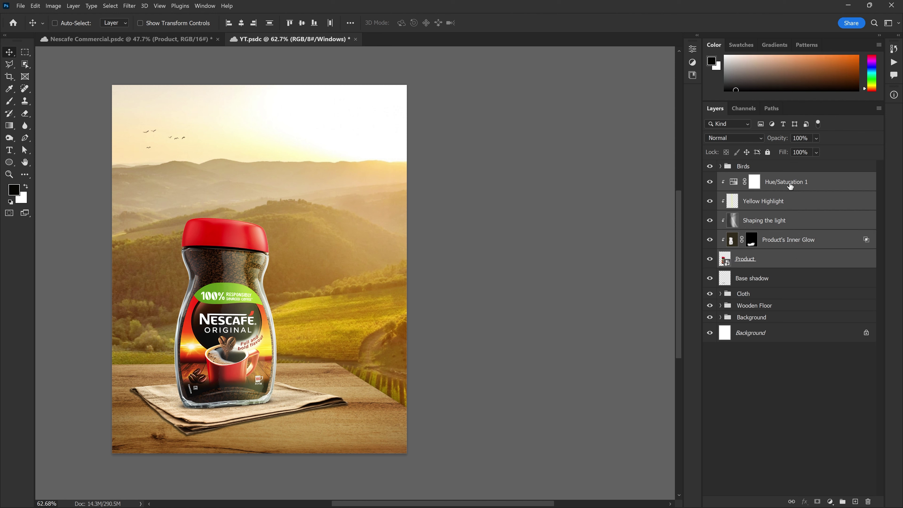
left_click(767, 281, "shift")
key("ctrl+g")
double_click(750, 178)
type("Nescafe - Pr")
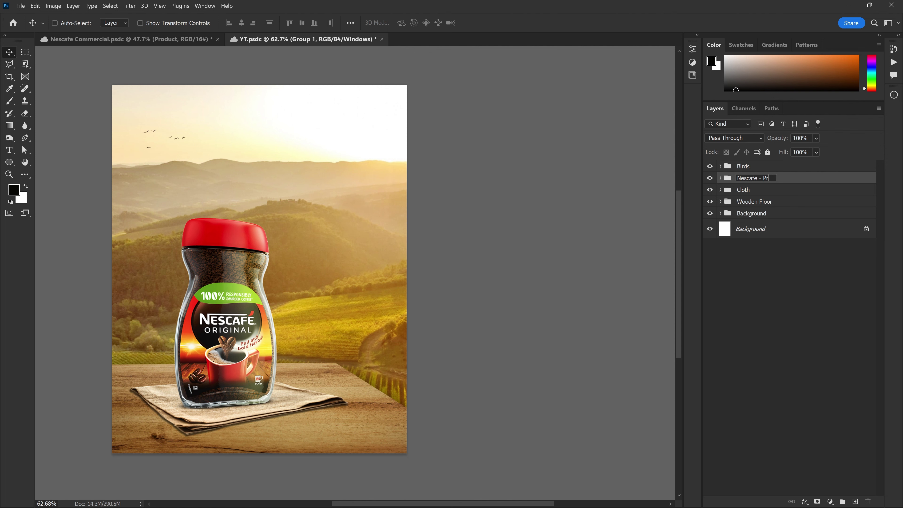
type("oduct")
key("Return")
scroll(360, 234, "up", 1)
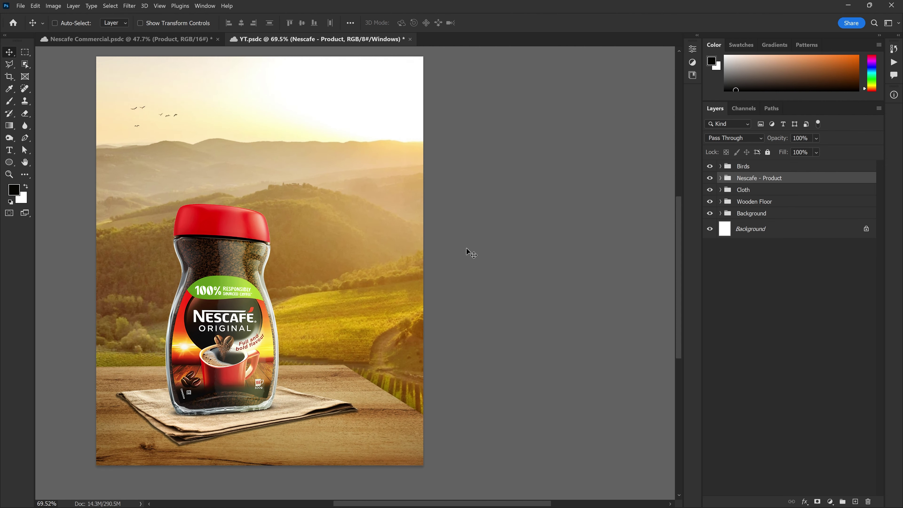
left_click(780, 167)
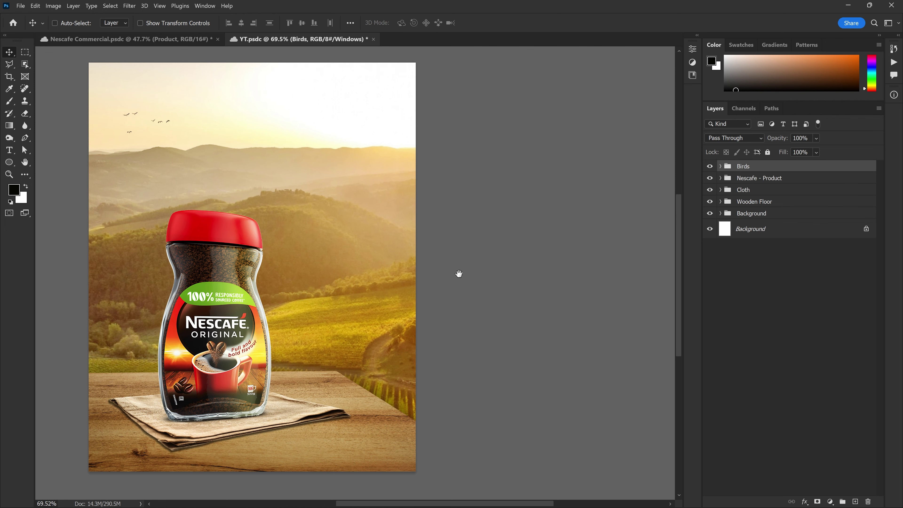
scroll(459, 273, "down", 1)
Step: Bring in the Nescafé logo from the Assets folder; try a distort transform, then cancel it
key("alt+Tab")
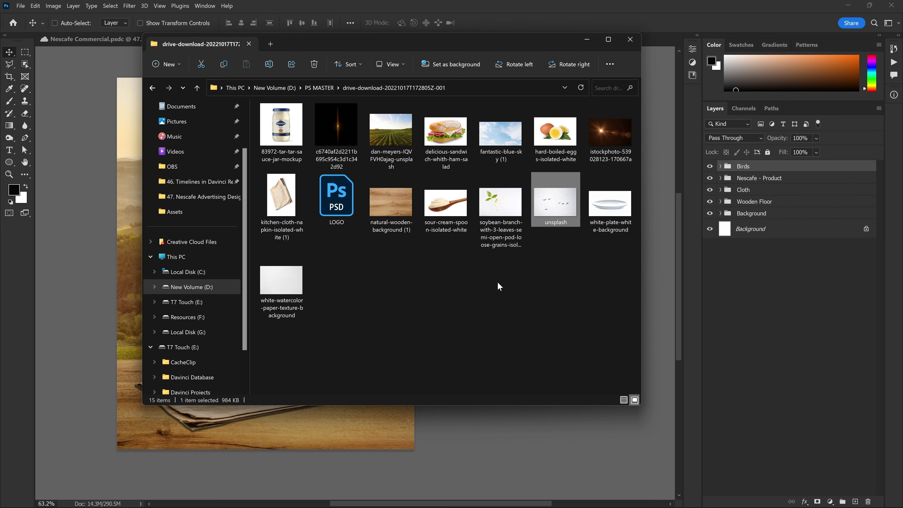
left_click(174, 211)
left_click(293, 265)
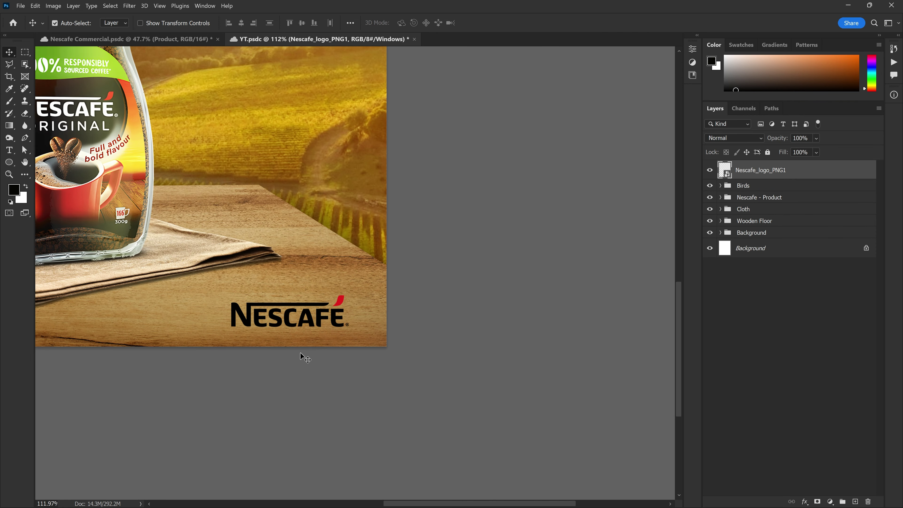
key("ctrl+t")
scroll(303, 324, "up", 2)
right_click(315, 302)
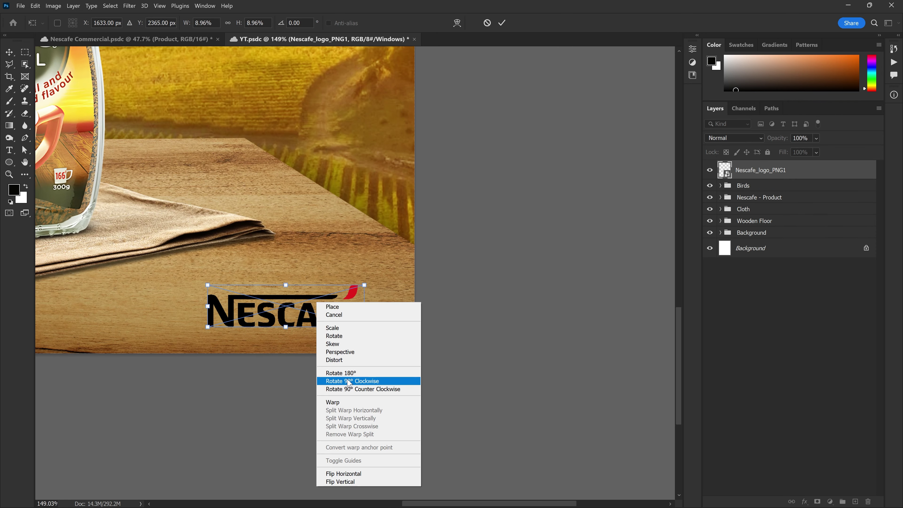
left_click(343, 360)
left_click_drag(364, 285, 351, 300)
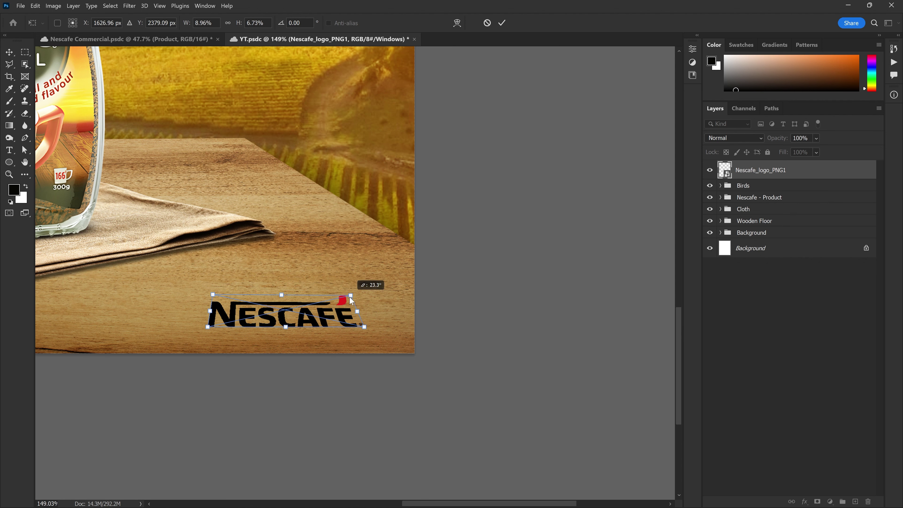
key("Escape")
scroll(383, 332, "down", 3)
scroll(386, 338, "up", 1)
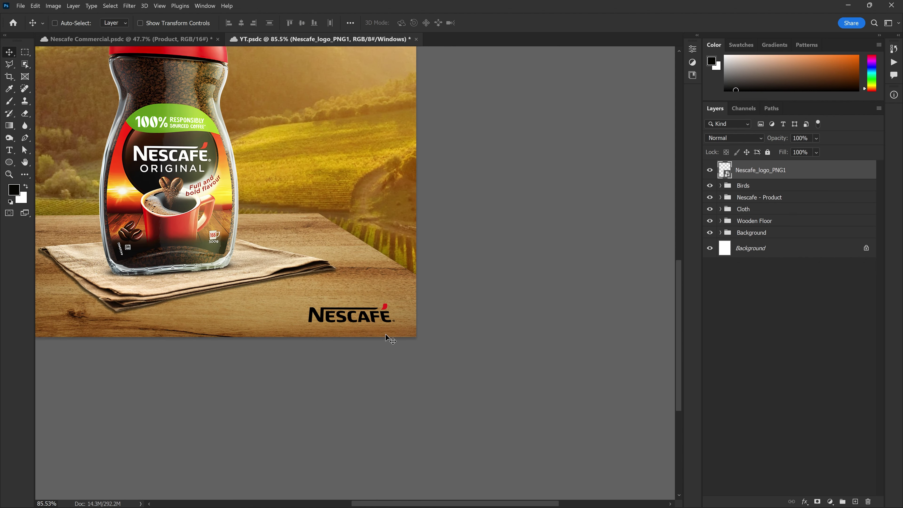
Step: Shrink the Nescafé logo slightly with Free Transform
key("ctrl+t")
left_click_drag(393, 313, 386, 309)
key("Return")
scroll(383, 292, "down", 2)
scroll(383, 293, "up", 1)
Step: Try Overlay blending on the logo, then return it to Normal
left_click(753, 138)
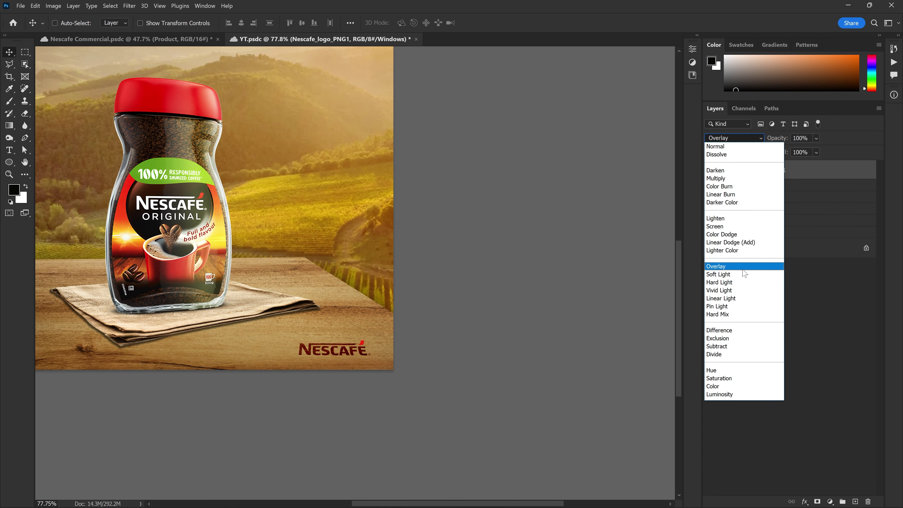
left_click(739, 266)
scroll(496, 322, "down", 1)
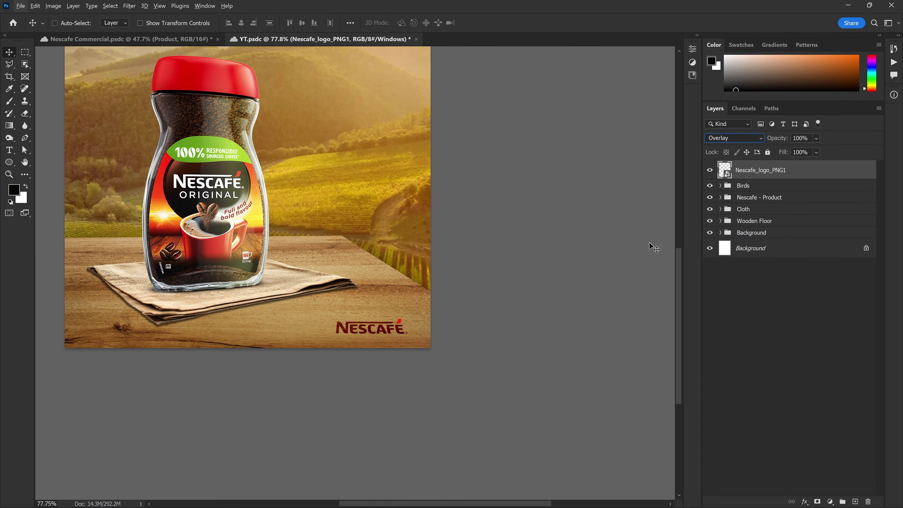
left_click(748, 139)
left_click(721, 168)
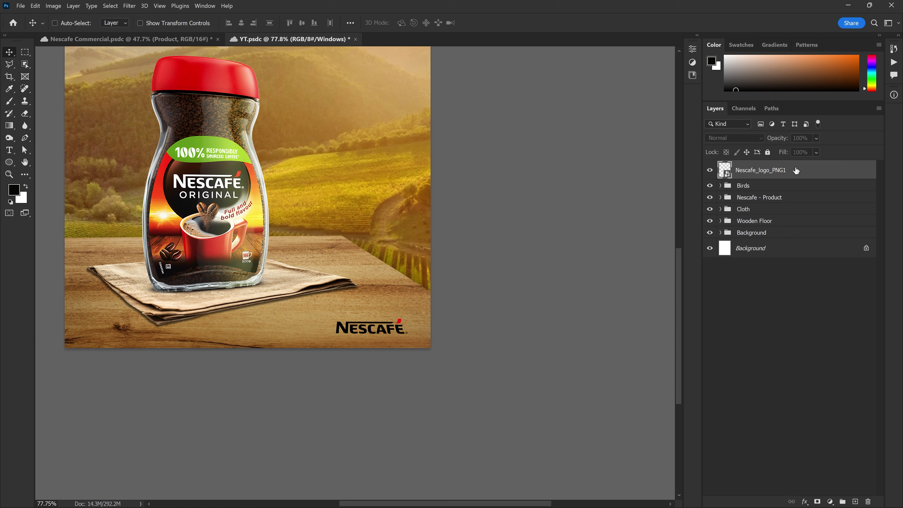
Step: Invert the logo and try Overlay and Soft Light, then undo back to the black logo
key("ctrl+i")
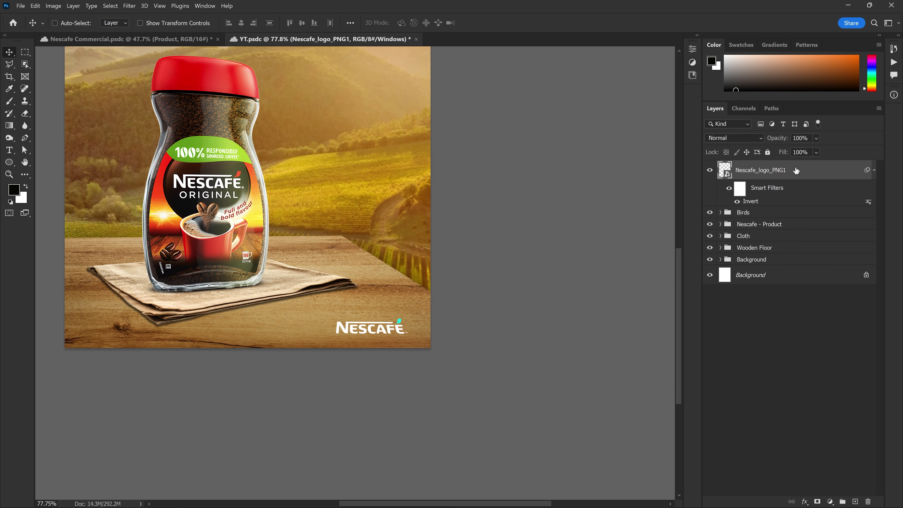
scroll(469, 344, "up", 5)
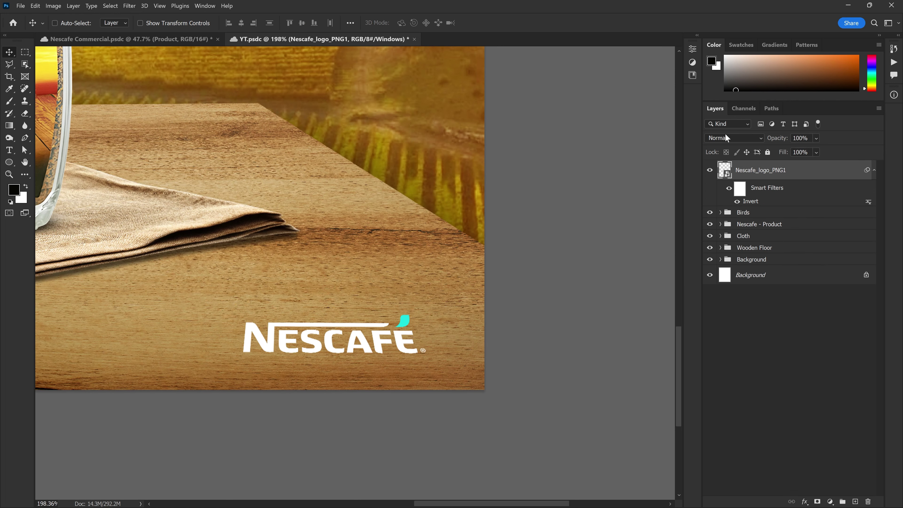
left_click(728, 139)
left_click(720, 266)
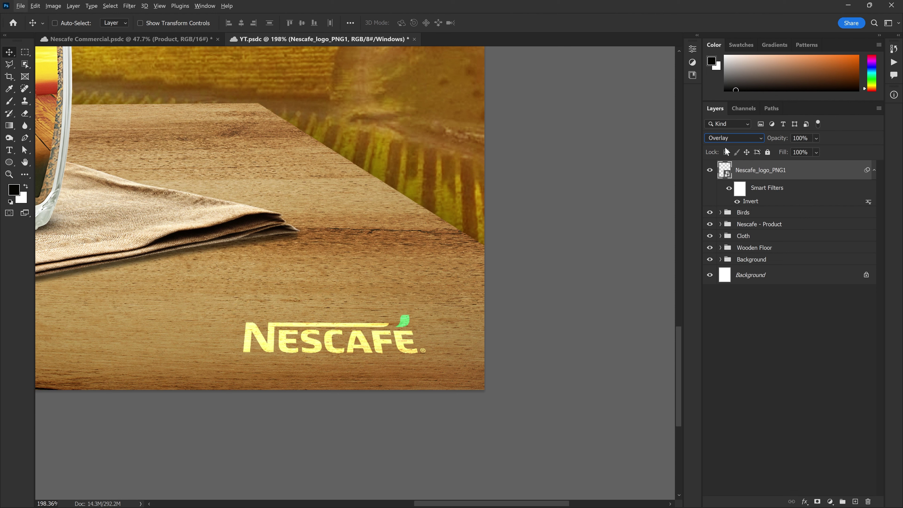
left_click(740, 139)
left_click(726, 255)
scroll(426, 308, "down", 1)
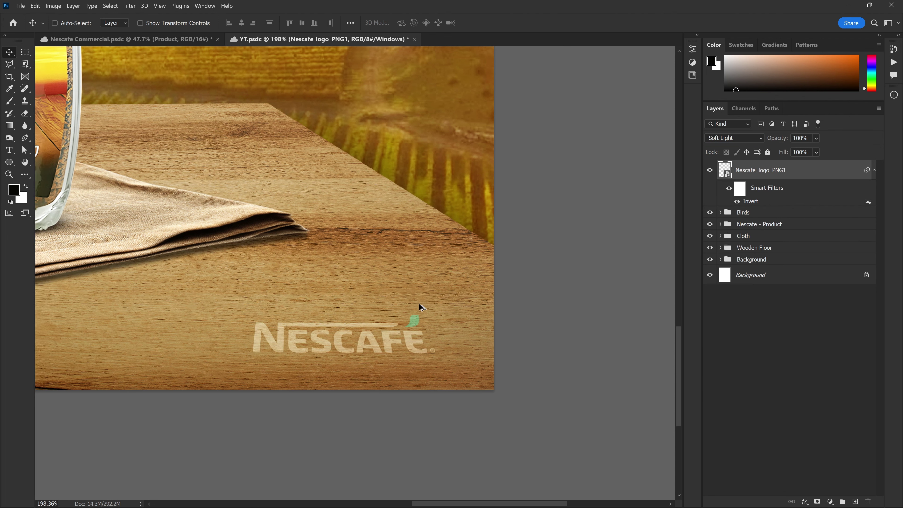
scroll(419, 341, "down", 2)
scroll(418, 340, "up", 3)
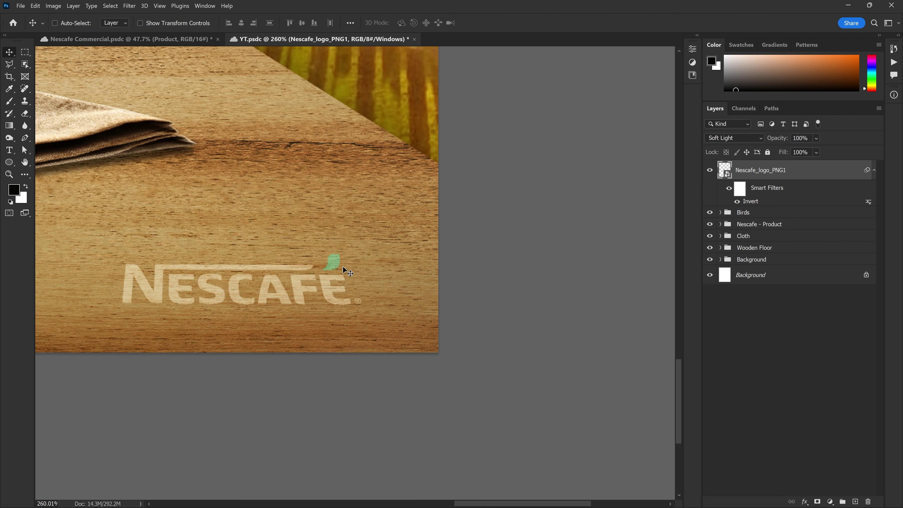
key("ctrl+z")
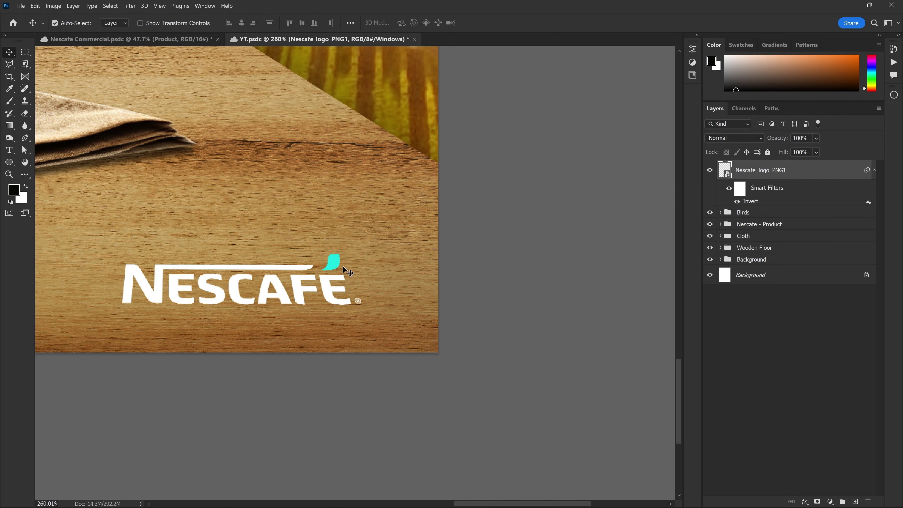
key("ctrl+z")
key("ctrl+z")
scroll(409, 306, "down", 3)
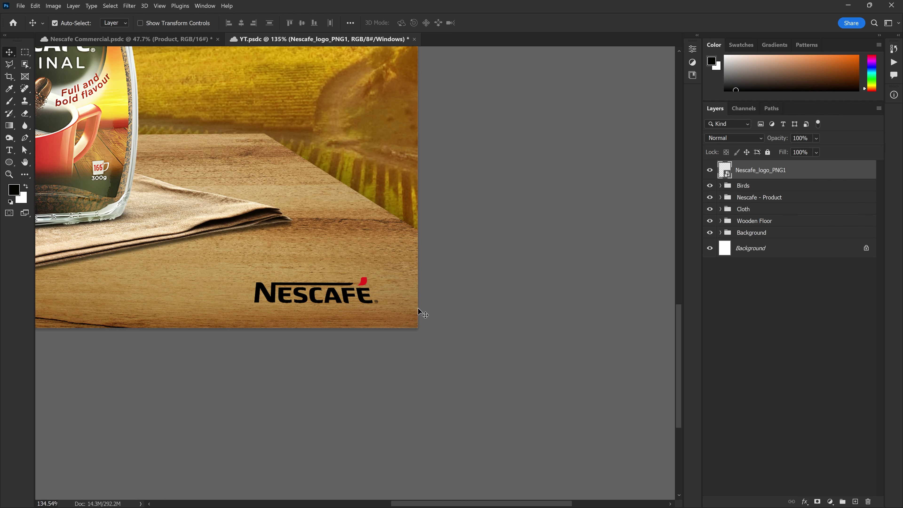
Step: Turn the logo white with Hue/Saturation Lightness +100 and blend it with Soft Light
key("ctrl+u")
left_click_drag(427, 217, 620, 285)
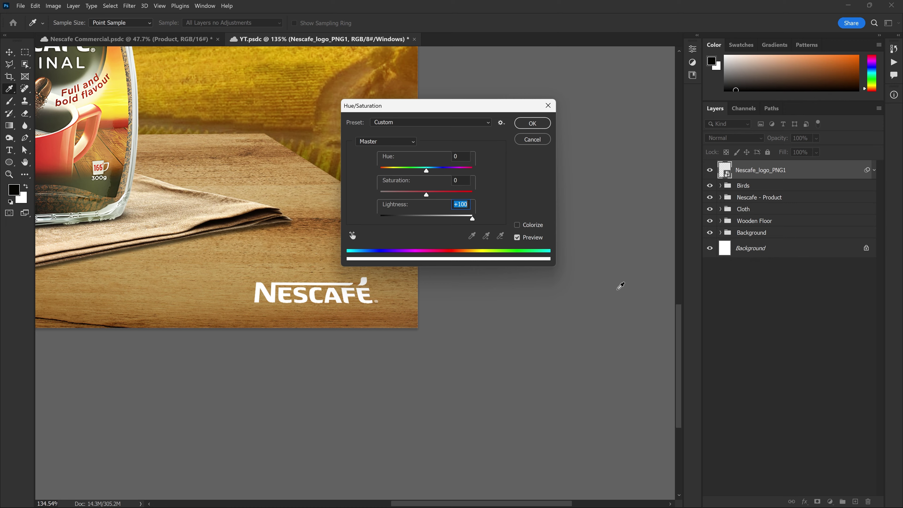
left_click(533, 124)
key("v")
scroll(468, 250, "up", 3)
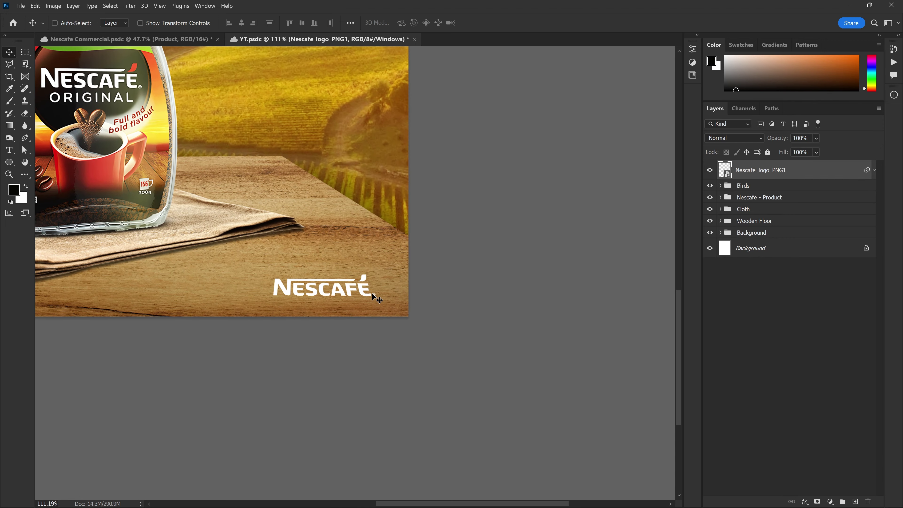
left_click(730, 139)
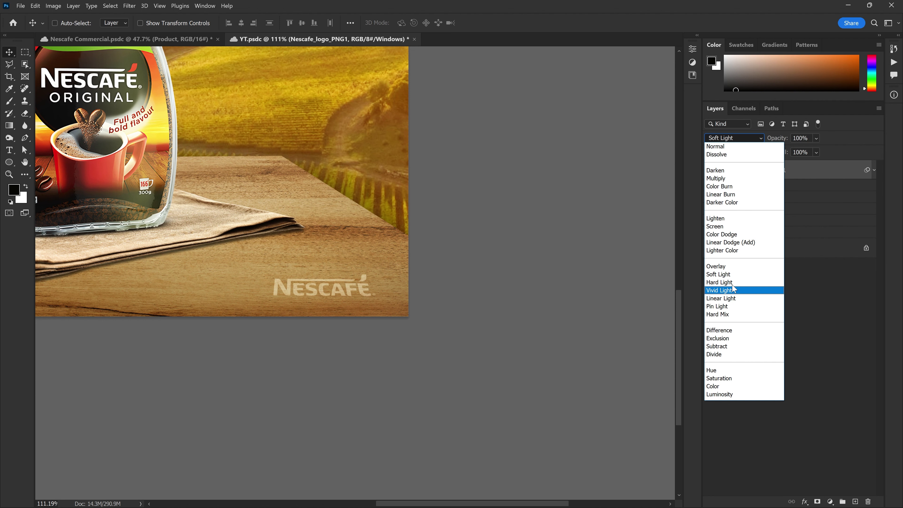
left_click(721, 274)
Step: Nudge the white logo slightly right and down on the lower-right wood
scroll(373, 312, "down", 2)
scroll(341, 343, "down", 1)
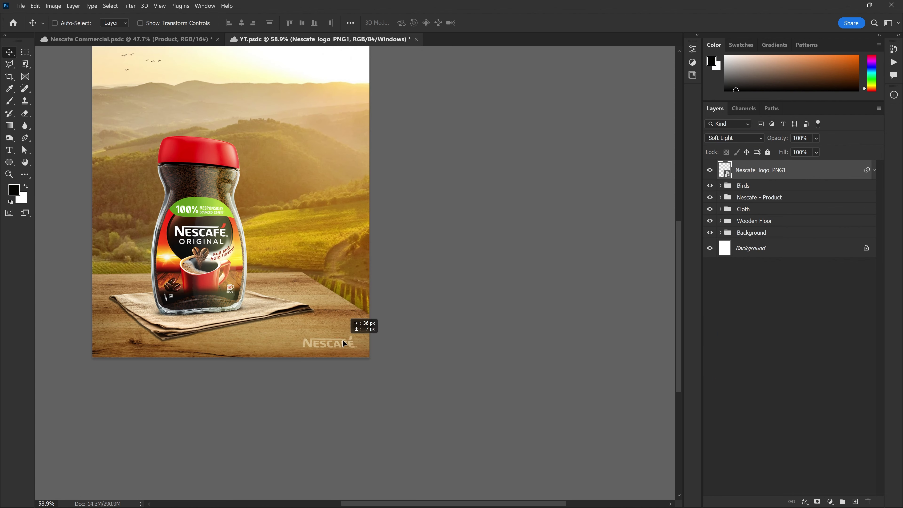
scroll(347, 345, "down", 2)
scroll(350, 350, "up", 2)
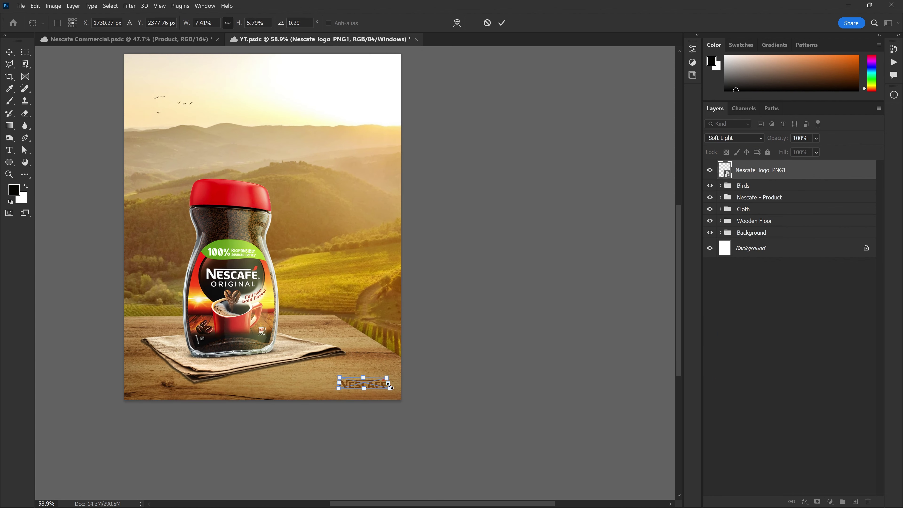
left_click_drag(388, 384, 387, 398)
scroll(386, 395, "up", 3)
scroll(356, 356, "down", 2)
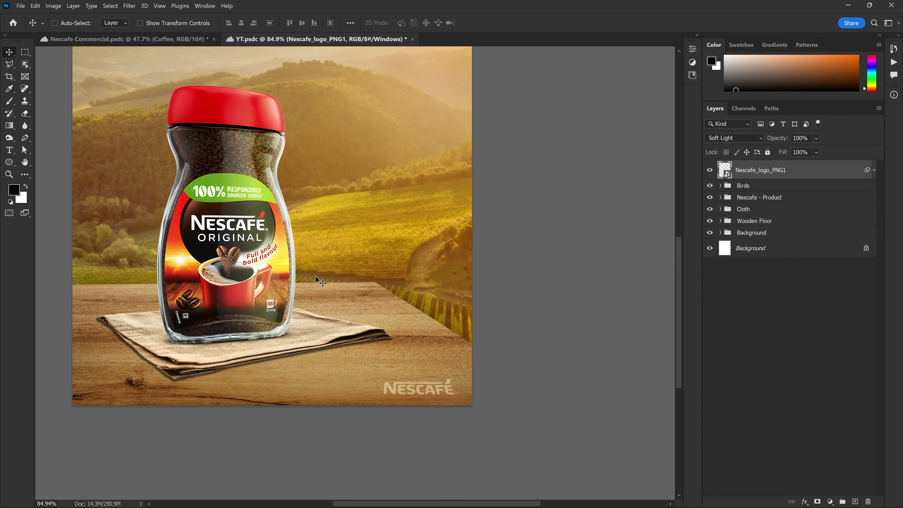
scroll(302, 270, "down", 2)
scroll(327, 264, "up", 1)
left_click_drag(336, 264, 327, 269)
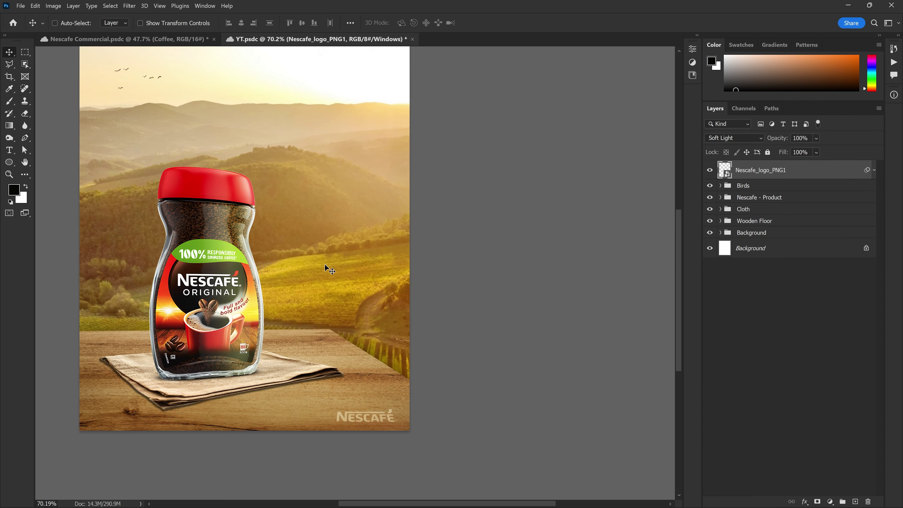
scroll(385, 431, "up", 2)
scroll(391, 413, "down", 1)
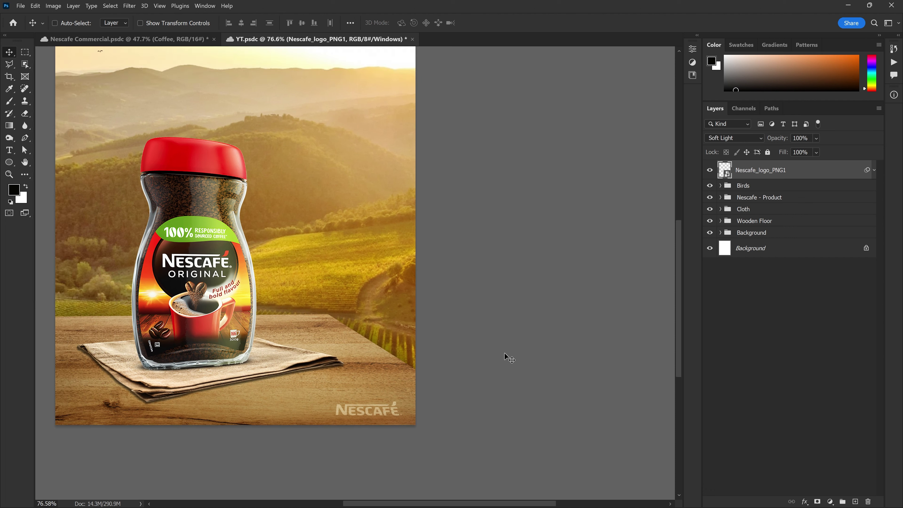
Step: Put the logo in a group named Logo, collapse it, and return to the Assets folder
key("ctrl+g")
type("Logo")
key("Return")
left_click(720, 166)
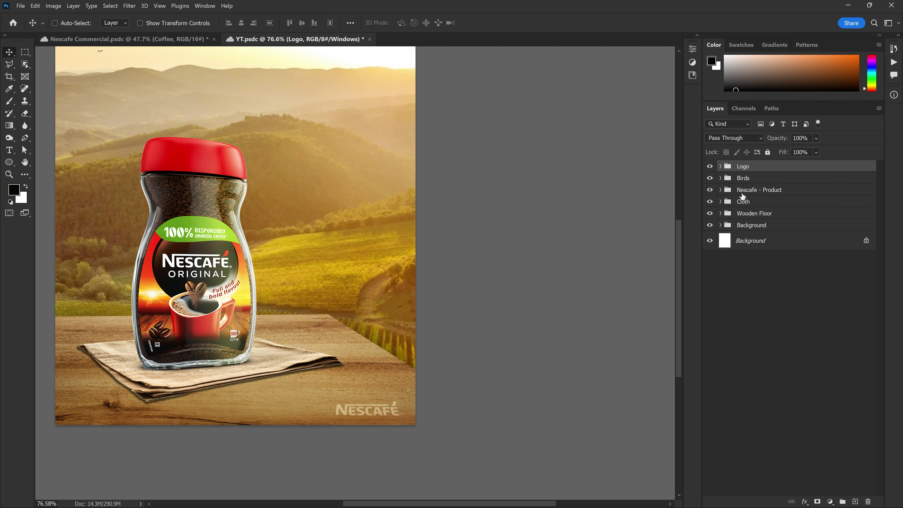
scroll(409, 306, "down", 2)
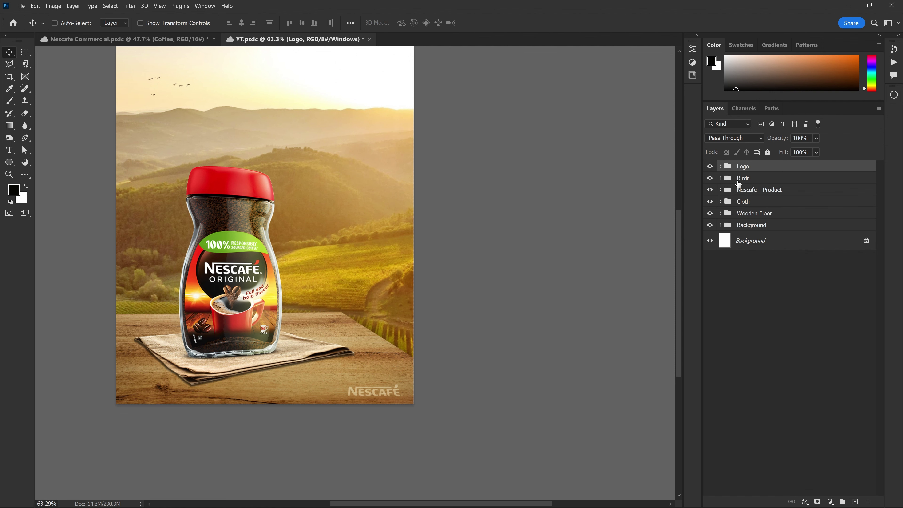
scroll(280, 384, "up", 1)
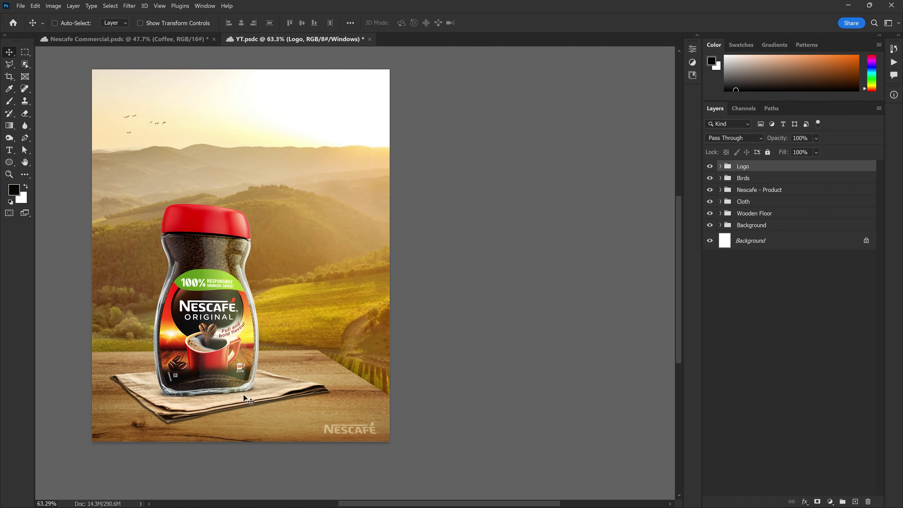
scroll(281, 385, "up", 3)
scroll(277, 383, "down", 4)
scroll(302, 322, "up", 3)
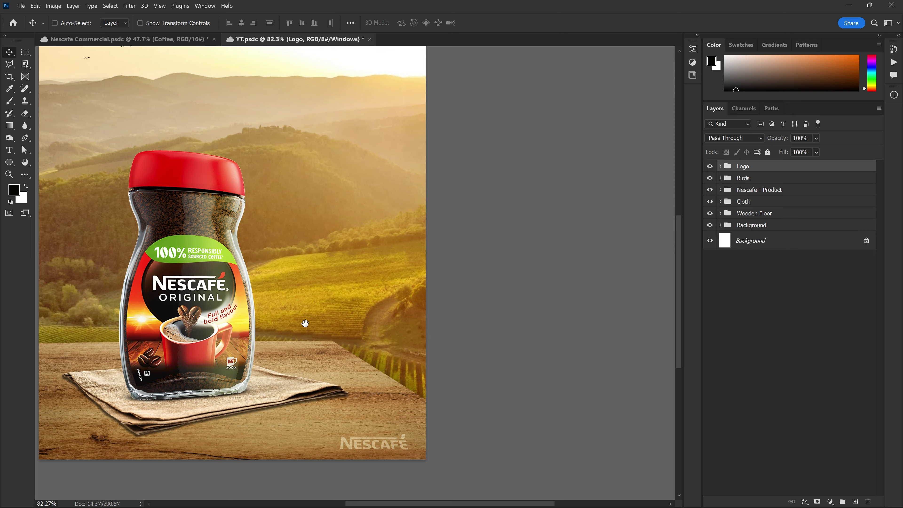
scroll(170, 137, "down", 2)
key("alt+Tab")
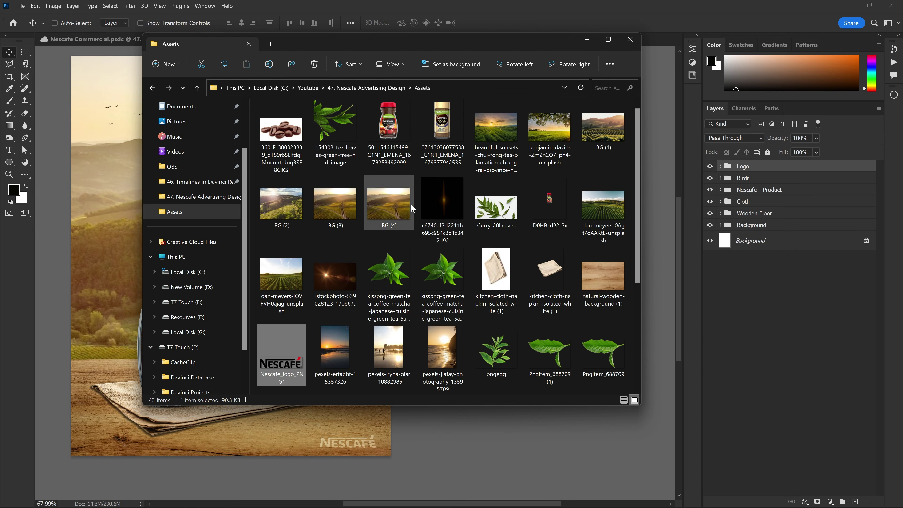
scroll(445, 249, "down", 5)
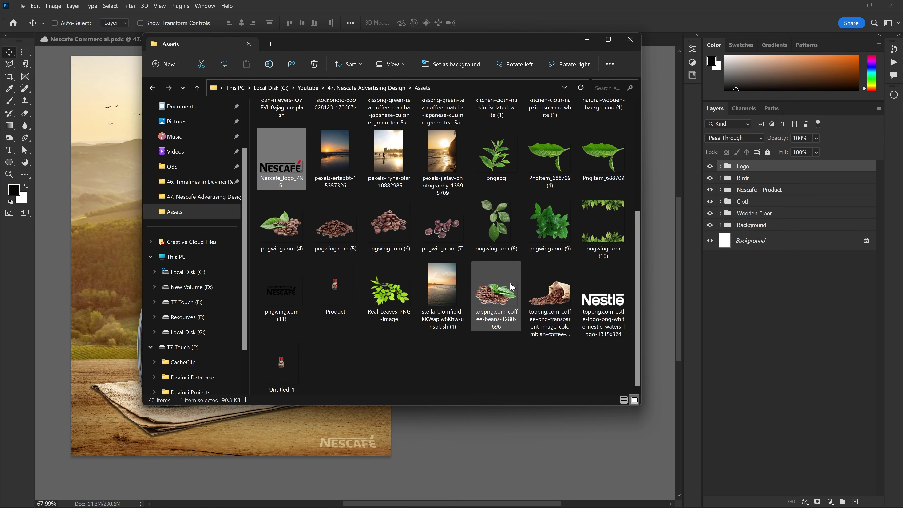
scroll(511, 288, "up", 3)
scroll(445, 249, "down", 3)
mouse_move(281, 224)
left_mouse_down()
mouse_move(211, 311)
mouse_move(185, 403)
left_mouse_up()
mouse_move(358, 346)
left_mouse_down()
mouse_move(239, 346)
mouse_move(263, 394)
left_mouse_up()
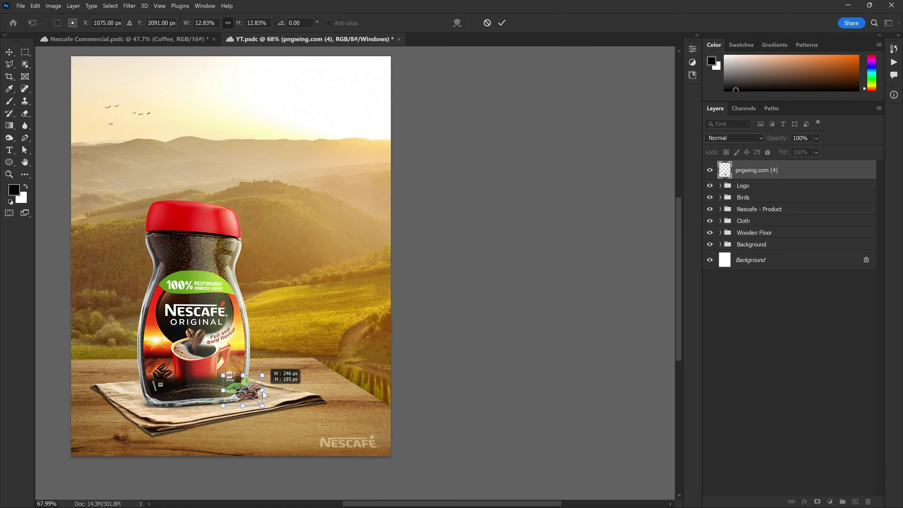
key("Return")
scroll(263, 394, "up", 5)
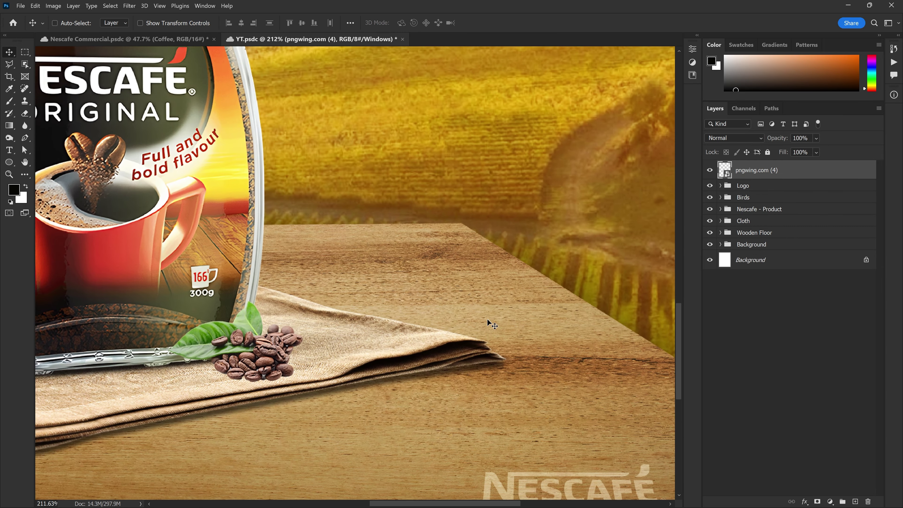
double_click(773, 171)
type("Coo")
type(" 1")
key("Return")
scroll(500, 299, "down", 1)
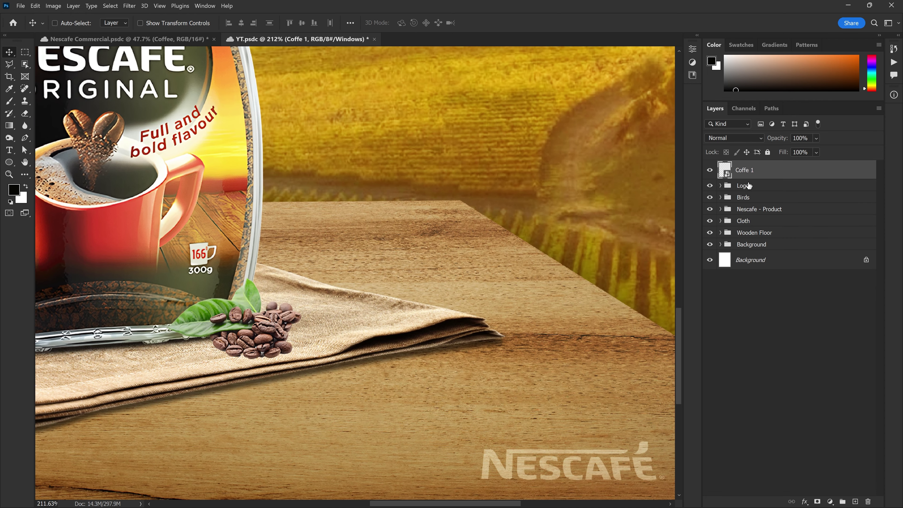
left_click(829, 500)
left_click(831, 379)
left_click(778, 182, "alt")
left_click_drag(602, 166, 602, 175)
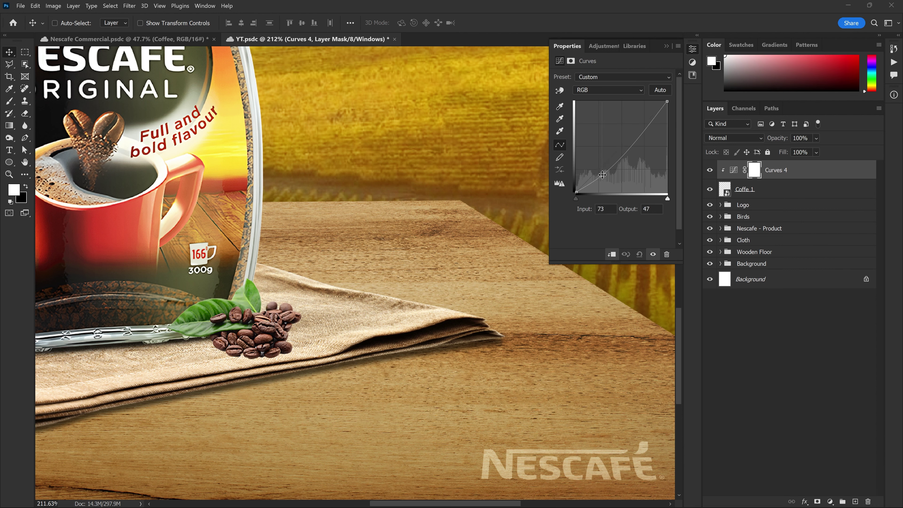
left_click_drag(635, 137, 636, 139)
key("Delete")
left_click_drag(601, 175, 595, 184)
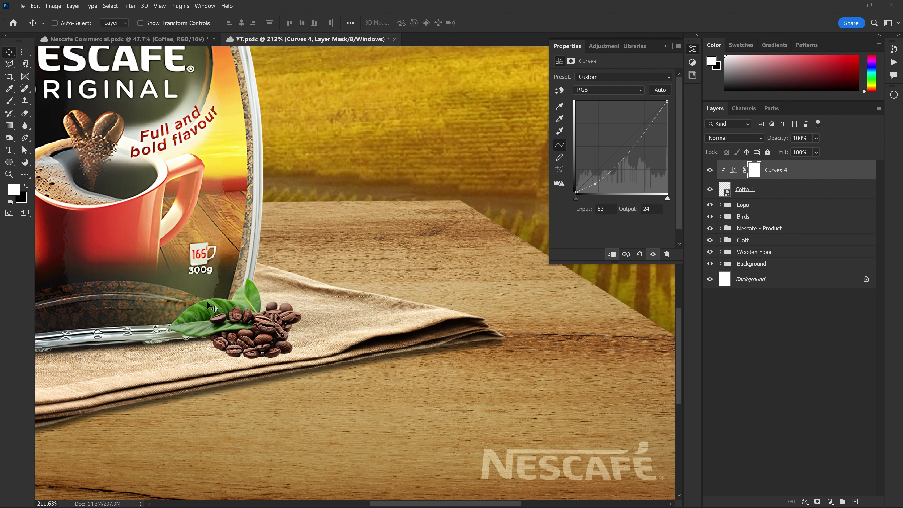
scroll(296, 301, "down", 5)
scroll(320, 338, "up", 1)
scroll(324, 361, "up", 1)
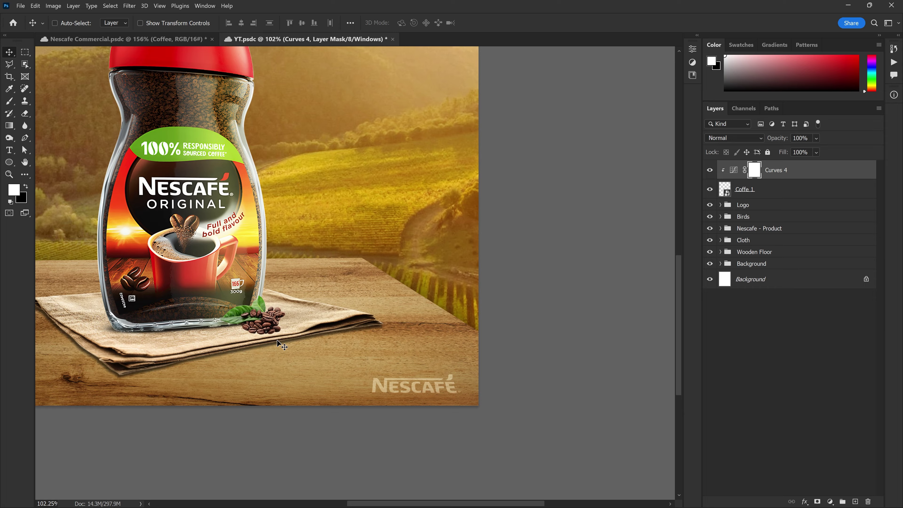
scroll(277, 341, "up", 3)
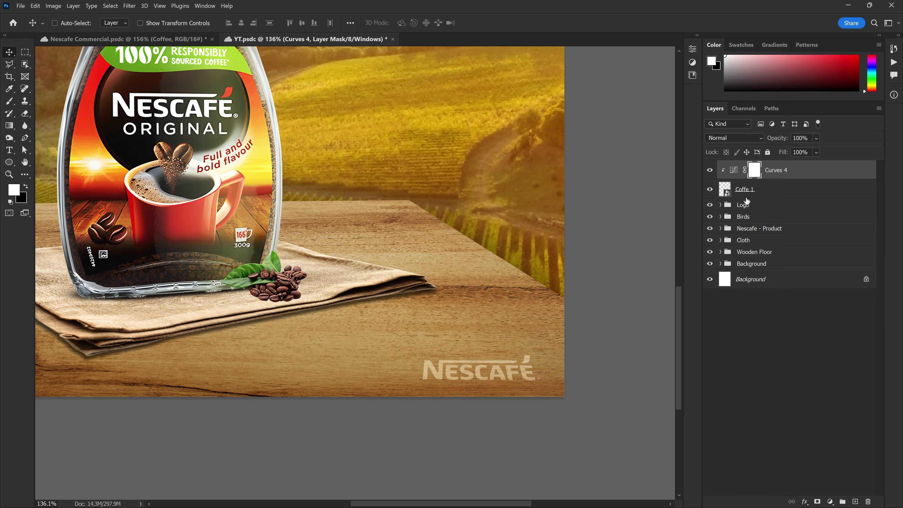
left_click(746, 204)
left_click(855, 502)
Step: Name the new layer Shadow and paint a dark brown stroke under the coffee beans
double_click(742, 208)
type("Shadow")
key("Return")
scroll(127, 201, "up", 5)
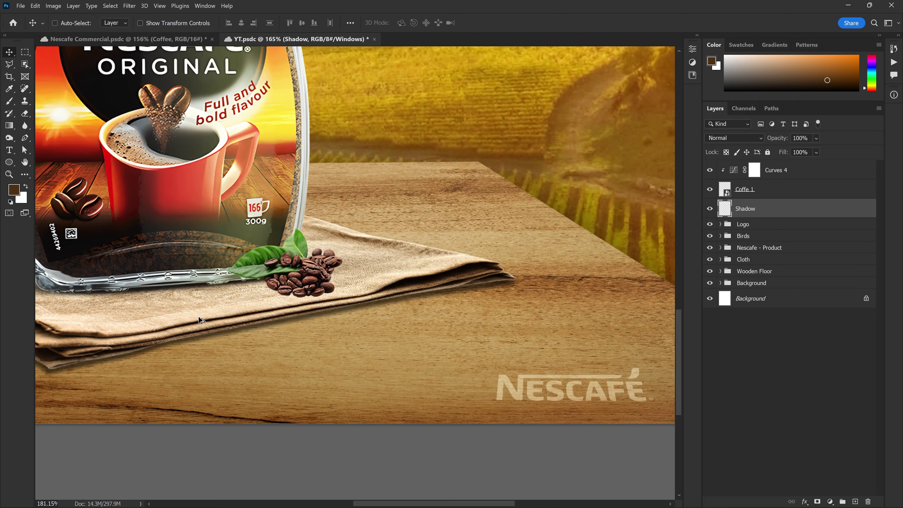
key("b")
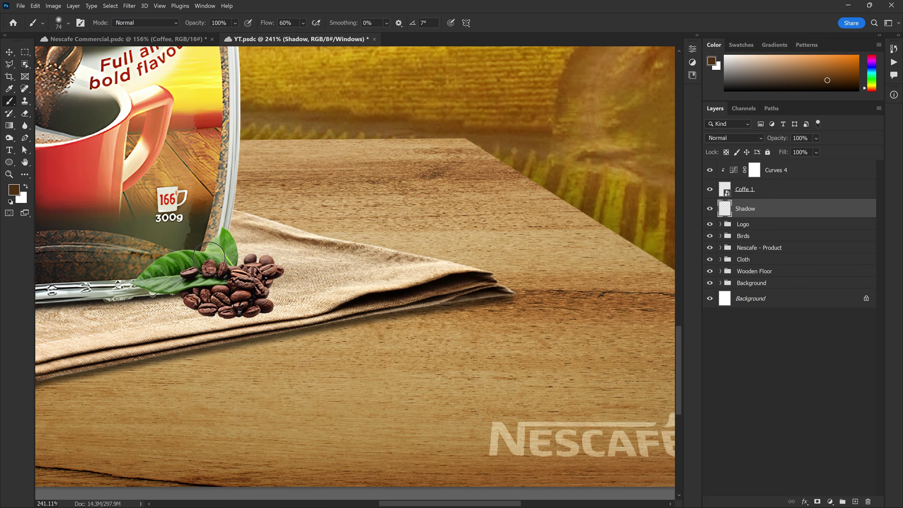
left_click(248, 288, "alt")
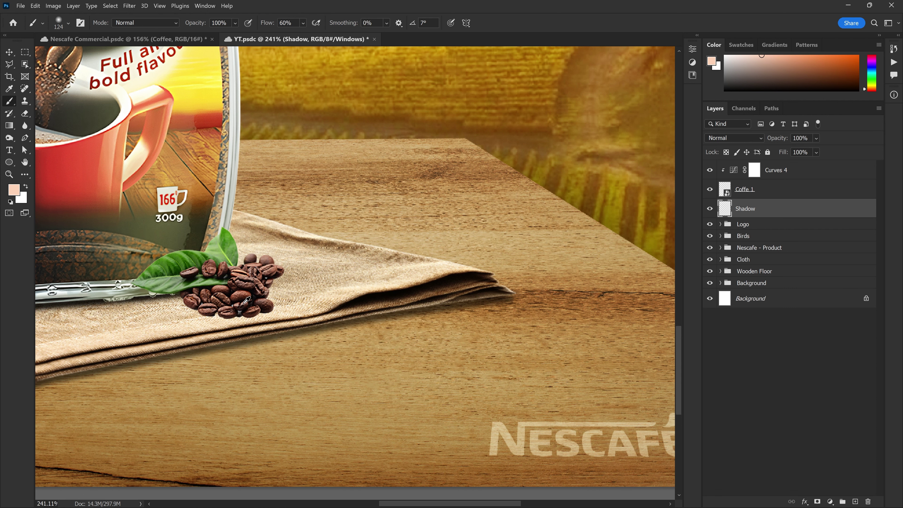
left_click(217, 293, "alt")
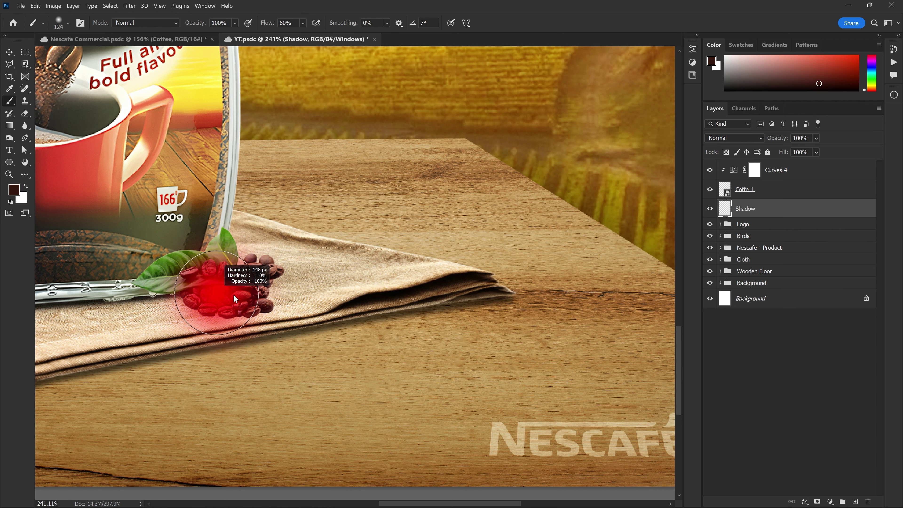
scroll(219, 292, "up", 2)
left_click_drag(171, 281, 256, 279)
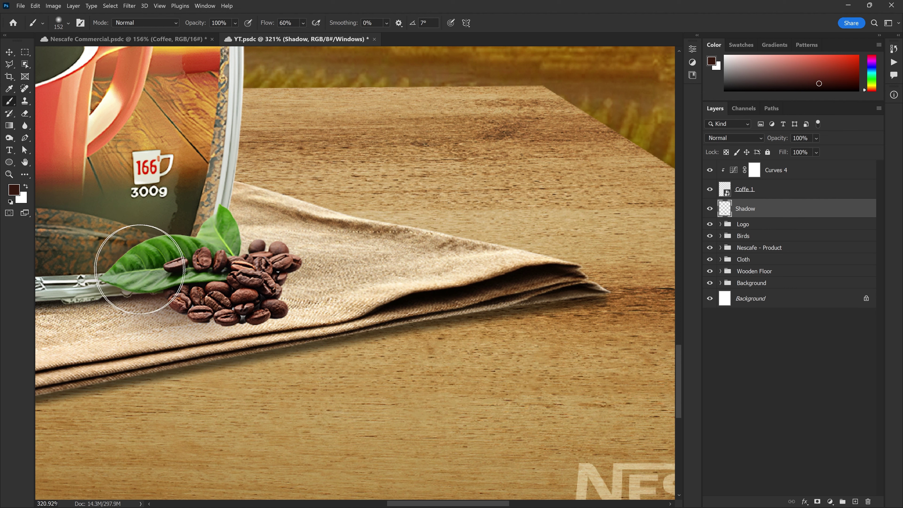
Step: With a smaller black (000000) brush, paint a faint shadow under the leaf and beans
key("bracketleft")
key("bracketleft")
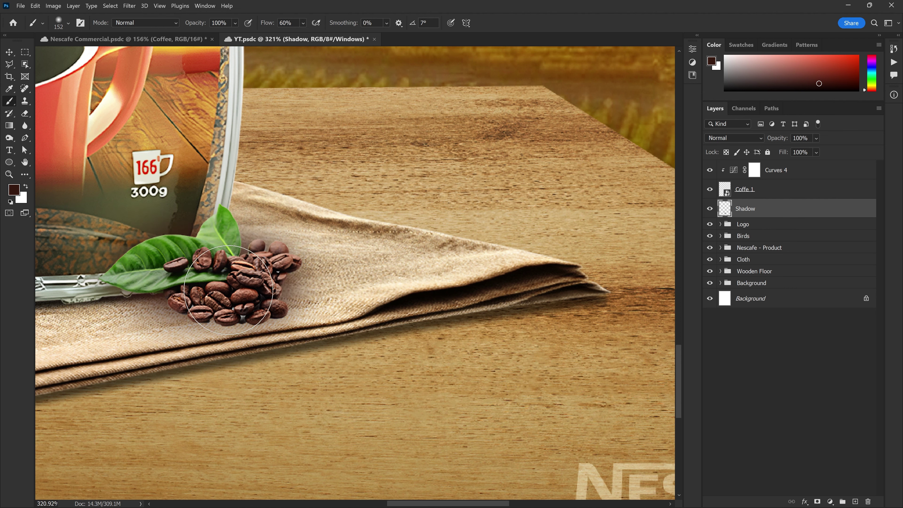
scroll(181, 288, "down", 2)
scroll(179, 284, "up", 2)
key("bracketleft")
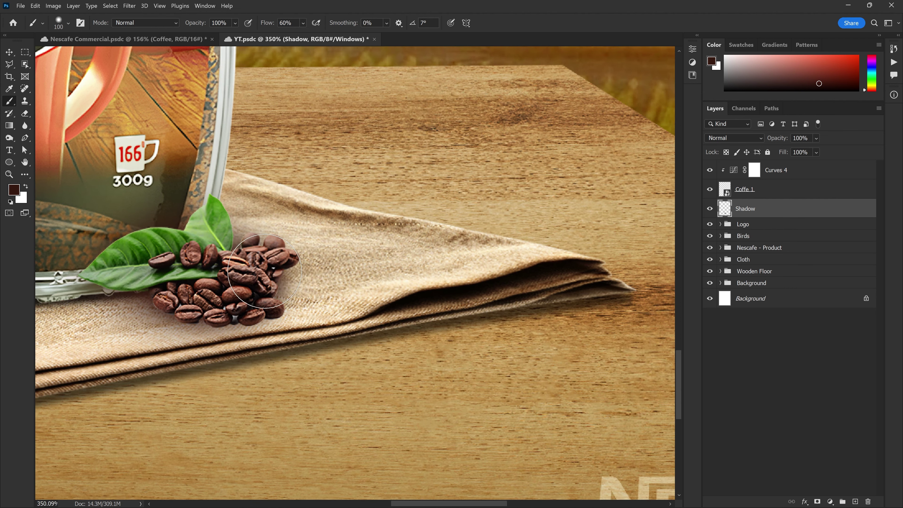
scroll(212, 264, "down", 1)
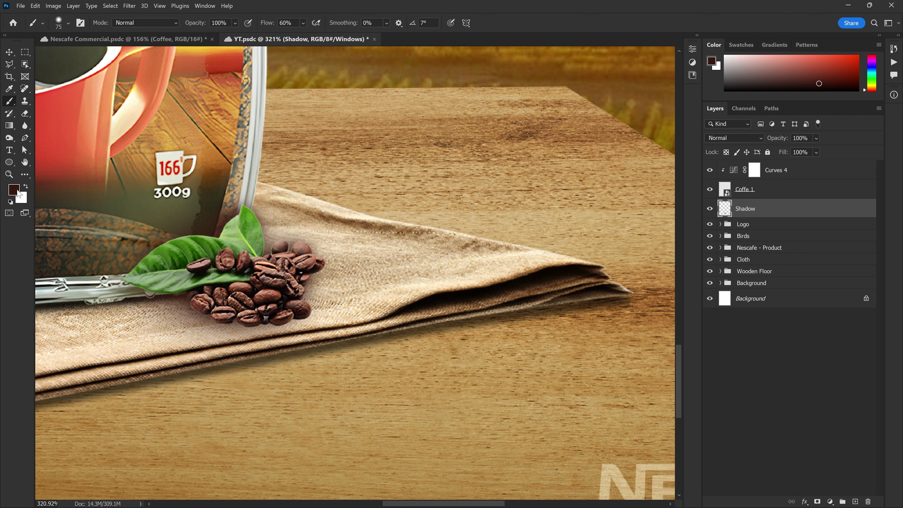
left_click(14, 189)
type("000000")
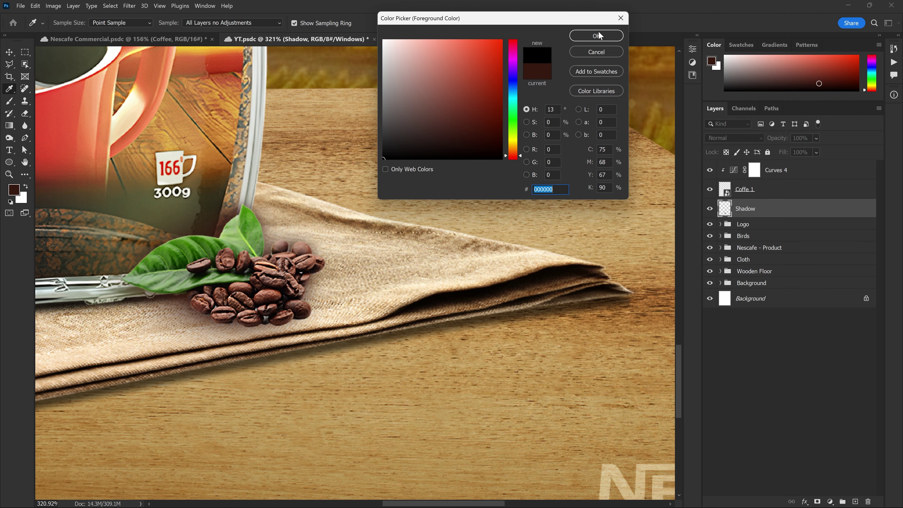
left_click(602, 35)
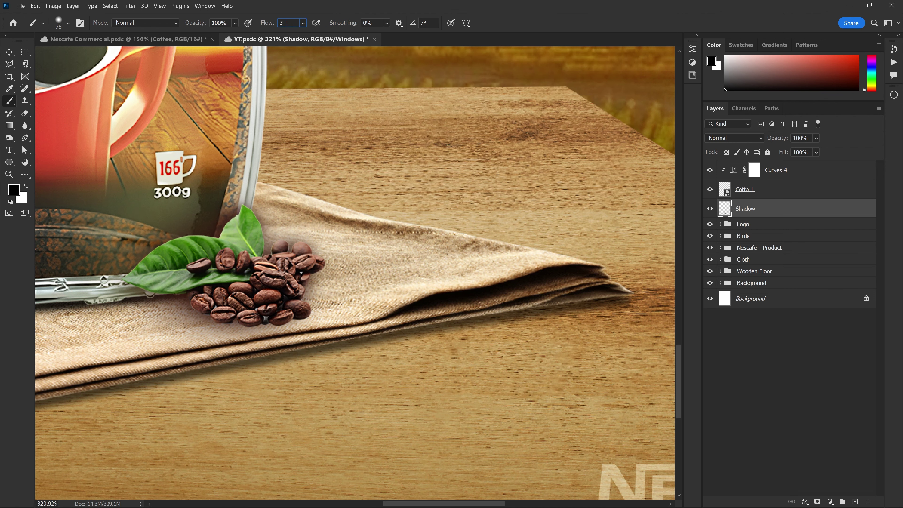
scroll(276, 285, "up", 4)
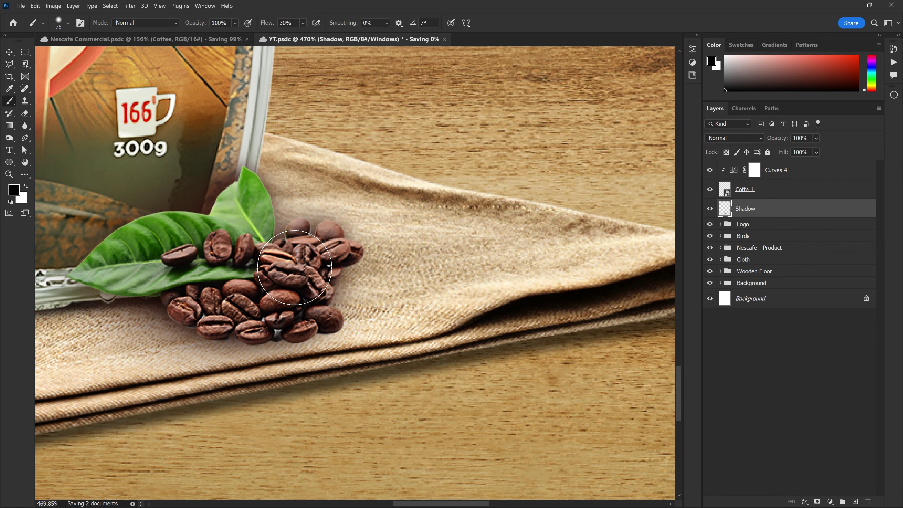
left_click_drag(117, 263, 96, 277)
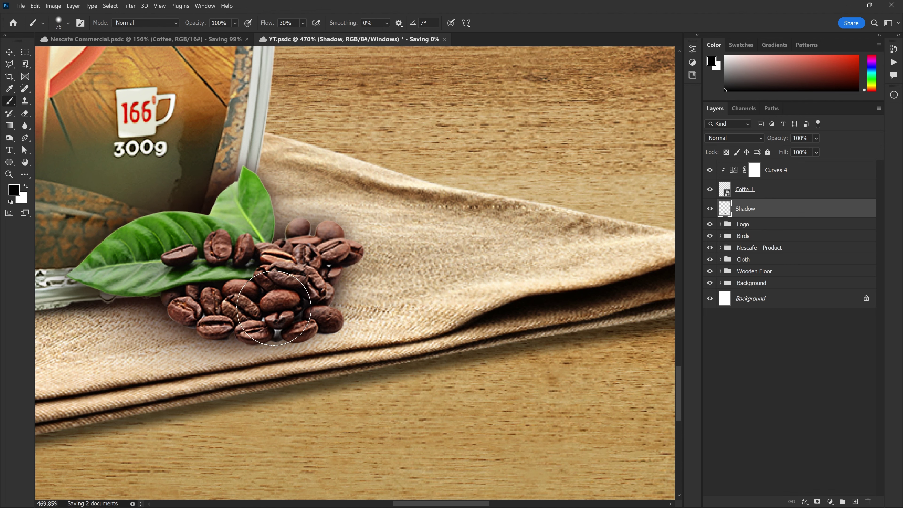
scroll(313, 319, "down", 8)
Step: Set the Shadow layer's opacity to 80%
key("v")
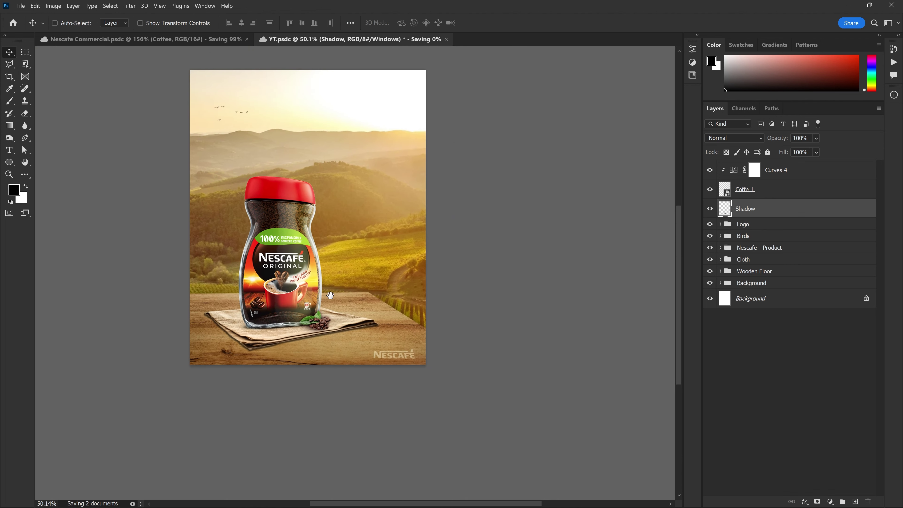
scroll(370, 285, "up", 2)
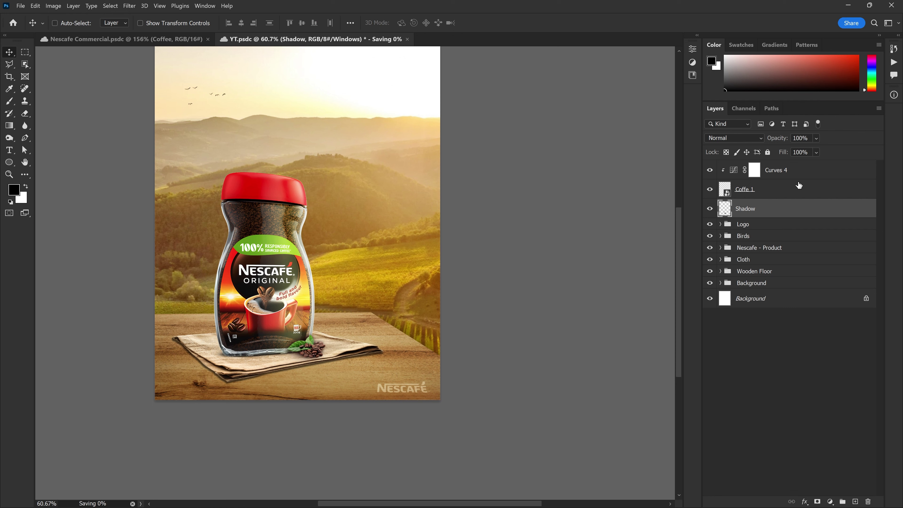
key("8")
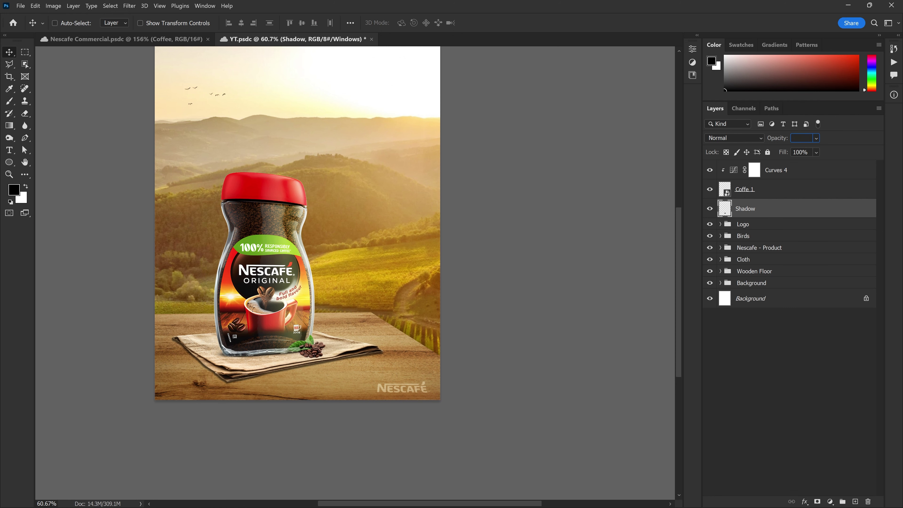
left_click_drag(391, 316, 378, 329)
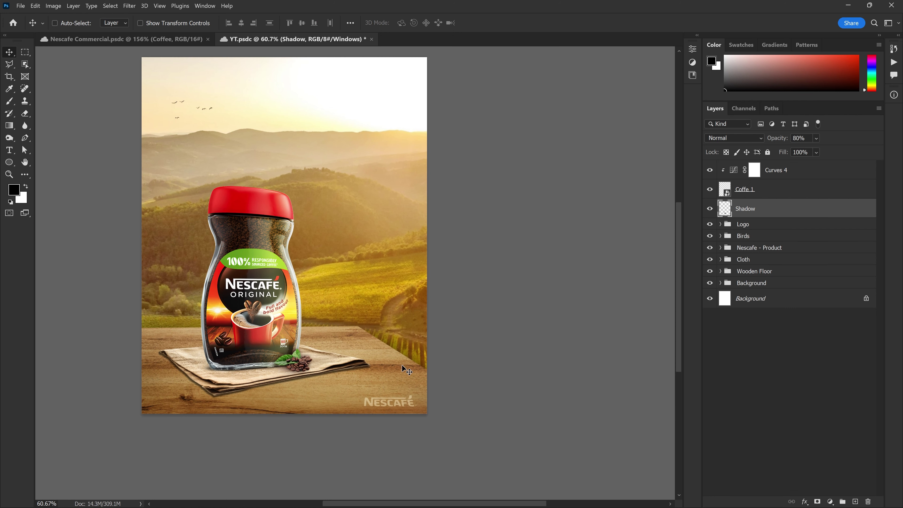
scroll(291, 383, "up", 5)
scroll(292, 376, "up", 4)
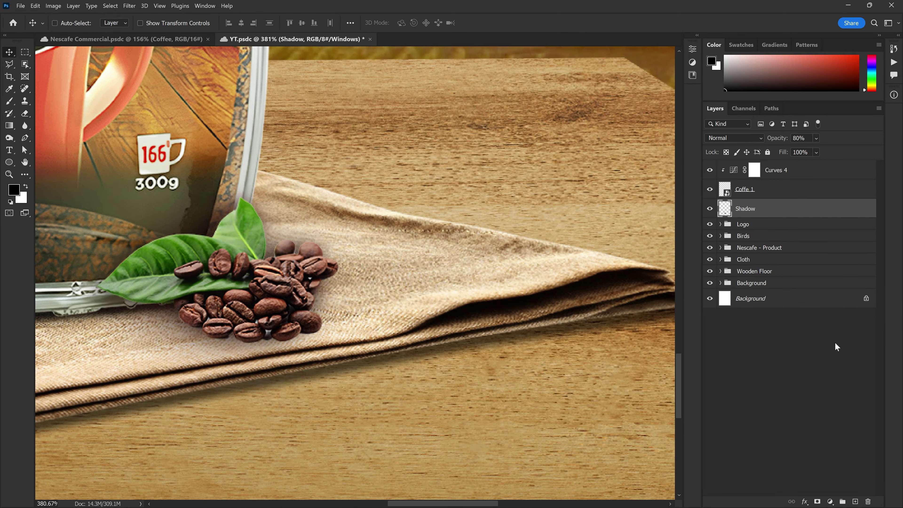
Step: Add Layer 5 and set the brush to a -5° angle and 171 px size
left_click(855, 501)
key("b")
right_click(285, 284)
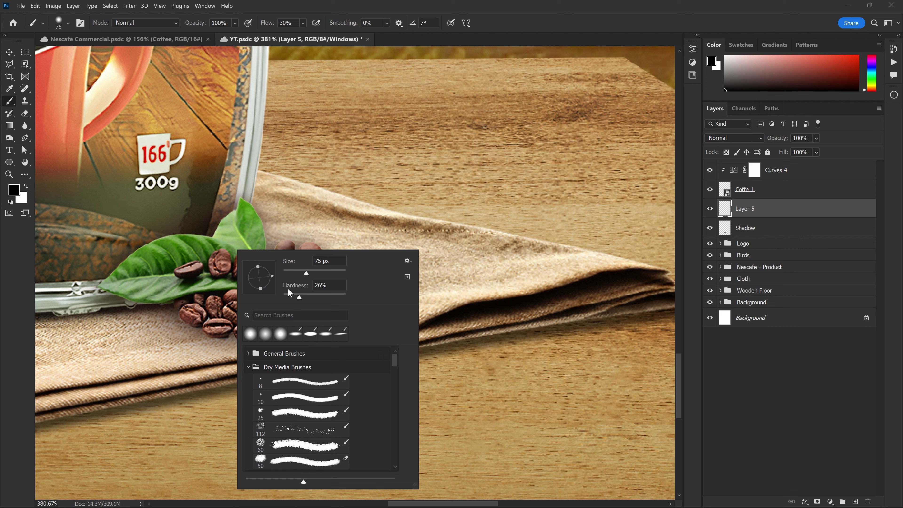
left_click_drag(273, 276, 277, 279)
key("Return")
left_click_drag(272, 315, 302, 313)
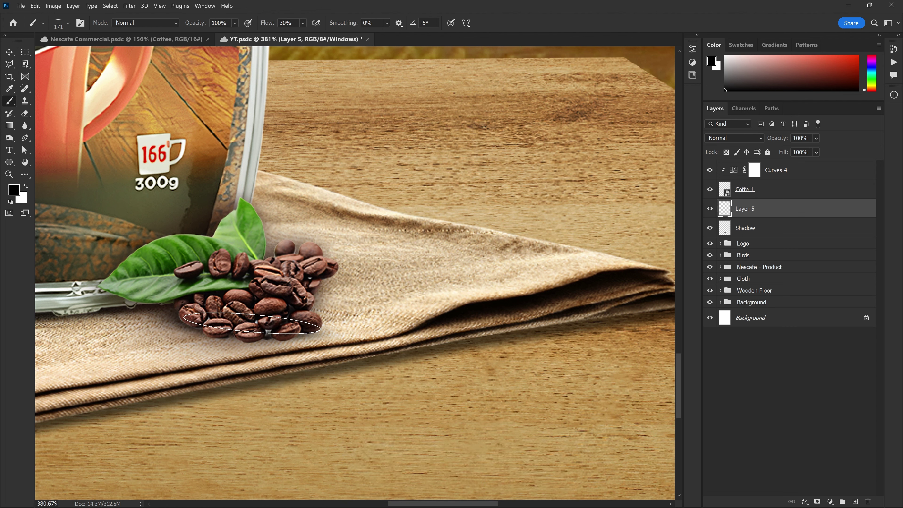
Step: Return to the Move tool and switch to the Nescafe Commercial document
scroll(277, 341, "down", 5)
scroll(287, 357, "up", 4)
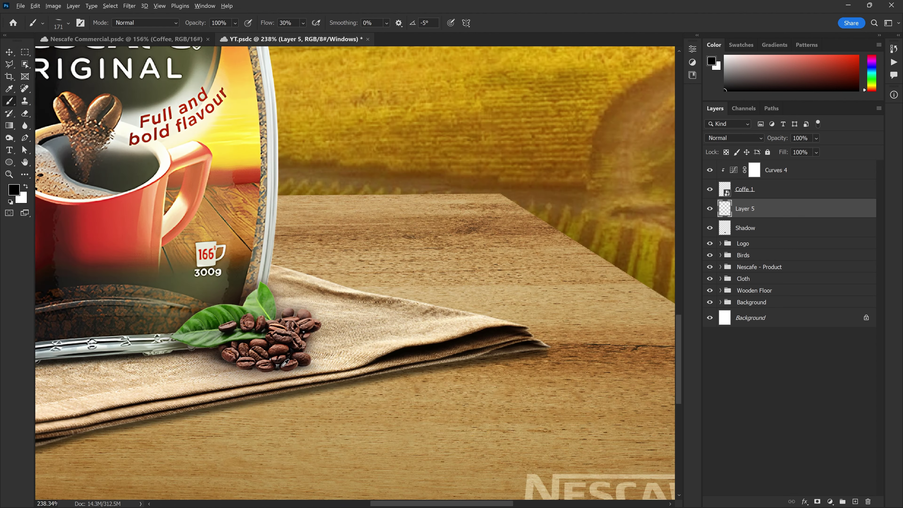
scroll(286, 357, "up", 2)
key("v")
scroll(346, 349, "down", 5)
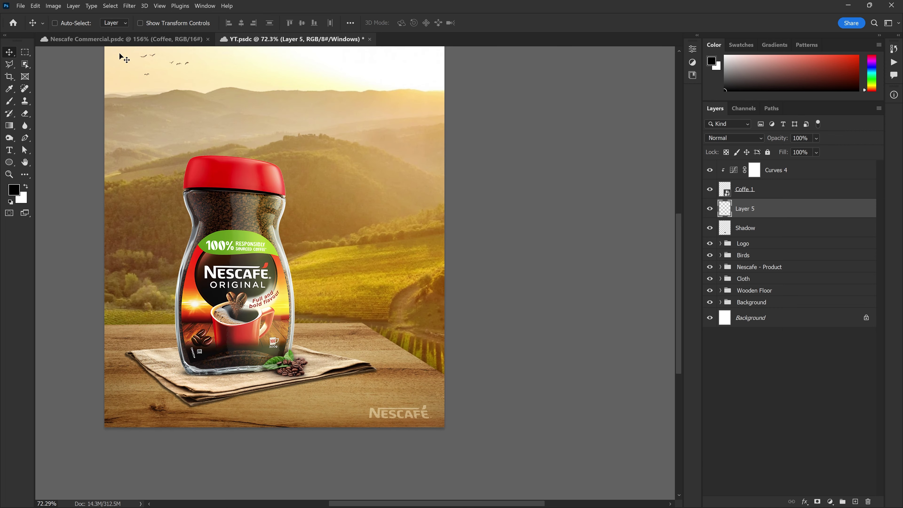
left_click(120, 40)
Step: Show the Coffee 2 group in Nescafe Commercial and copy it into YT.psdc
left_click(710, 268)
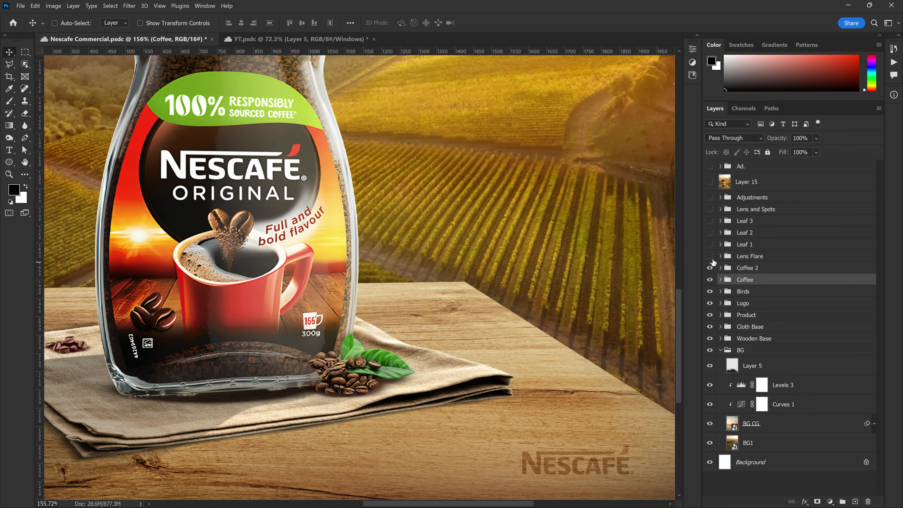
key("ctrl+minus")
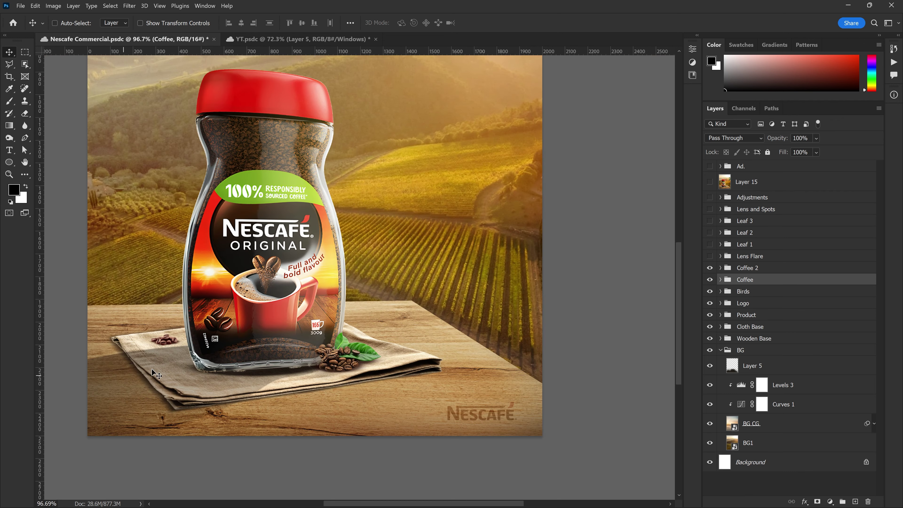
scroll(301, 322, "up", 1)
left_click(291, 39)
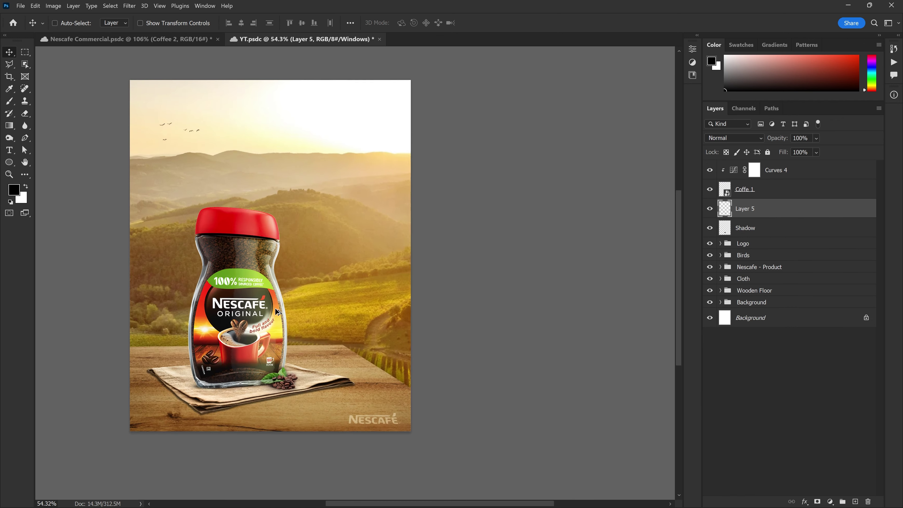
scroll(322, 259, "up", 2)
scroll(323, 259, "up", 1)
scroll(309, 341, "down", 2)
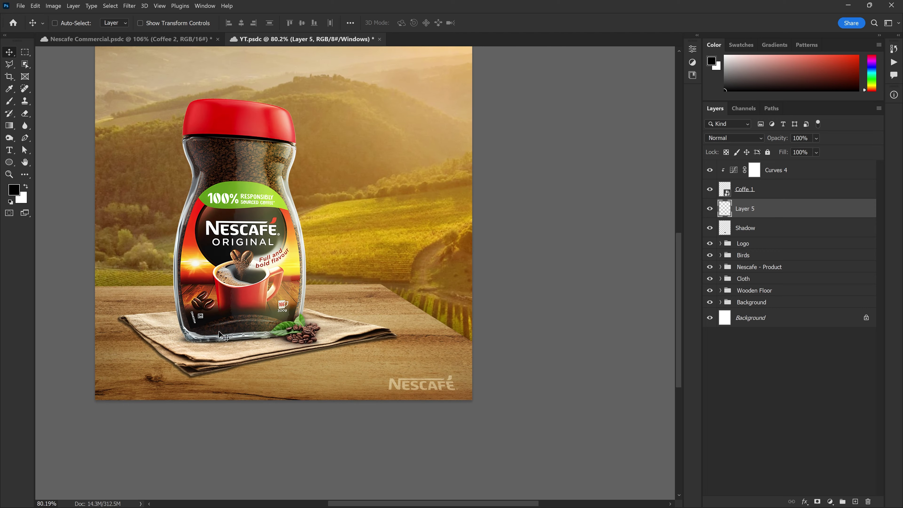
left_click(129, 40)
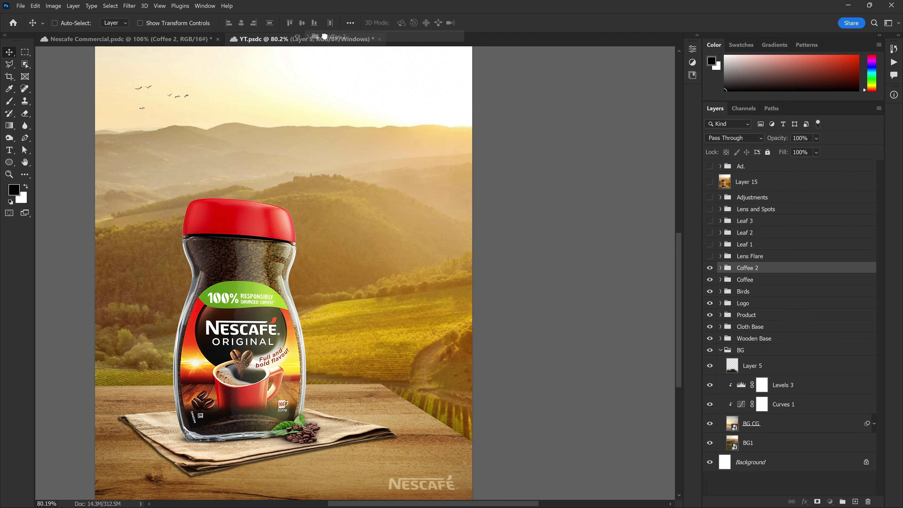
left_click_drag(739, 270, 242, 309)
scroll(242, 309, "up", 2)
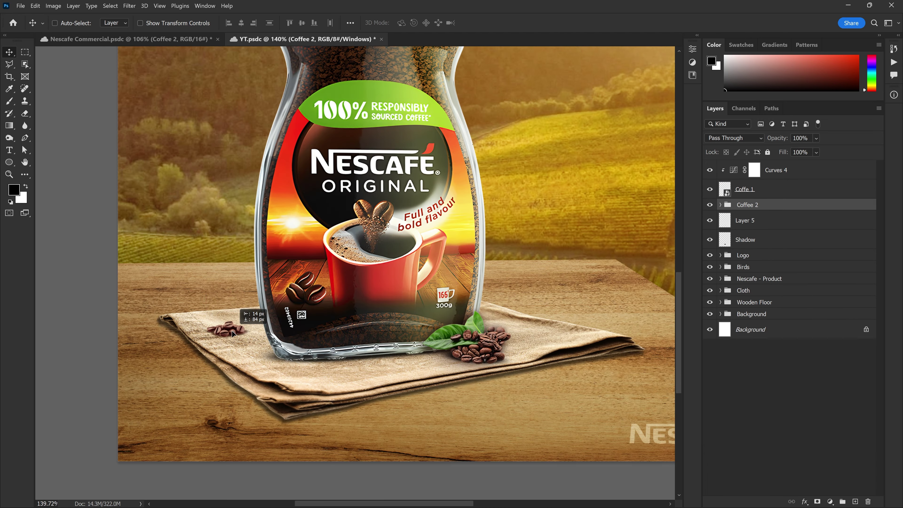
scroll(314, 295, "down", 3)
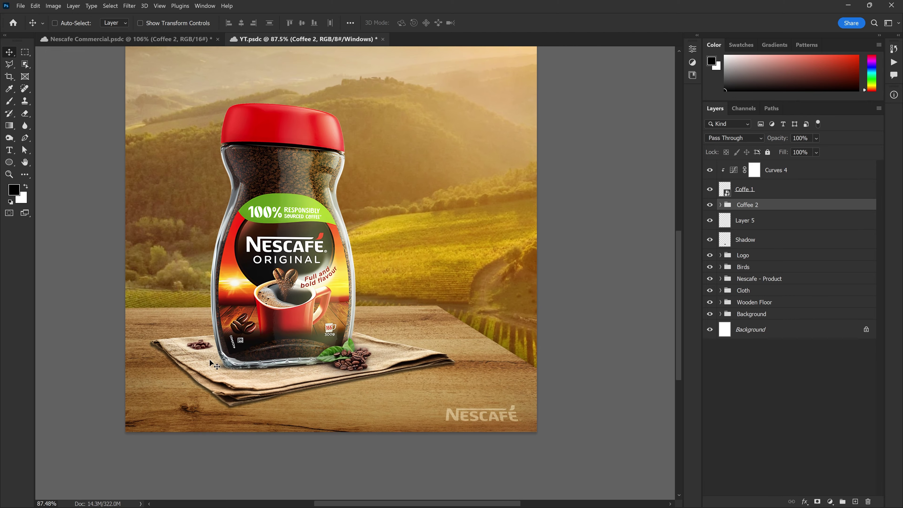
scroll(315, 295, "up", 3)
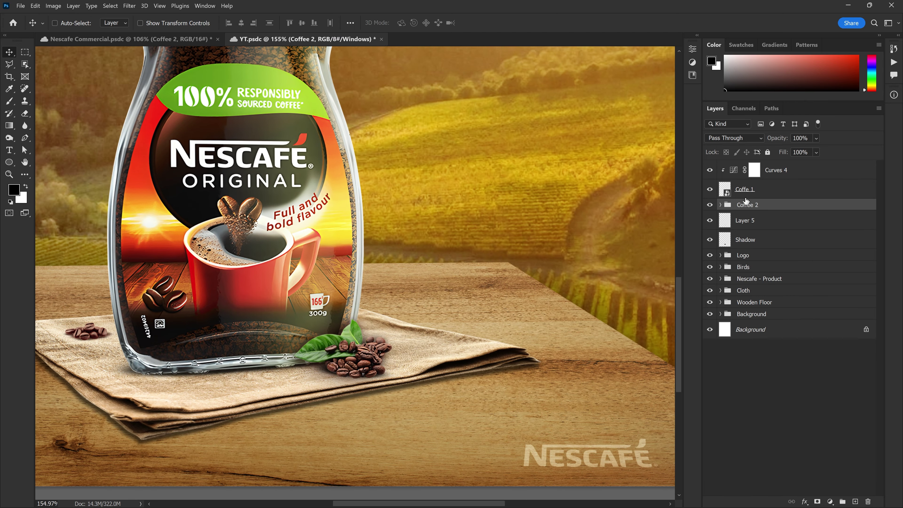
Step: Move Layer 5 and Shadow above the Coffee 2 group, directly under Coffe 1
left_click(745, 196)
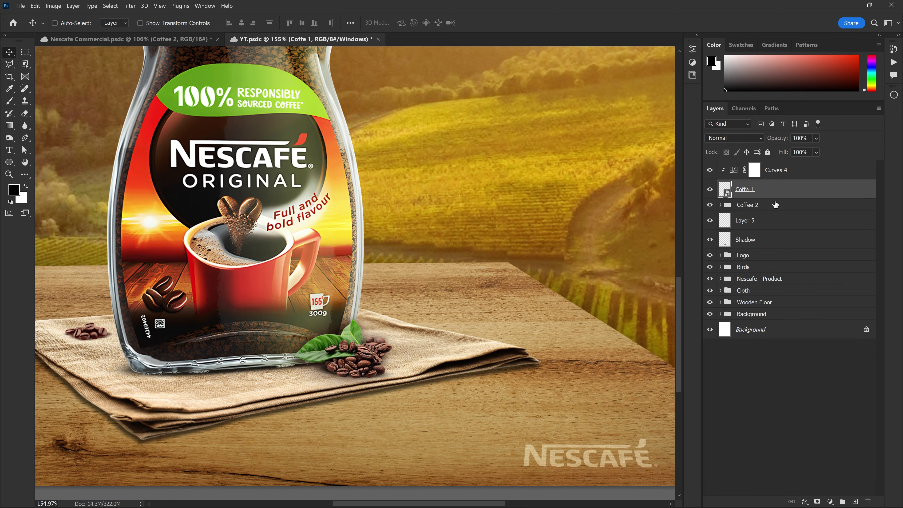
left_click(760, 221)
left_click(761, 239, "shift")
left_click_drag(764, 223, 764, 198)
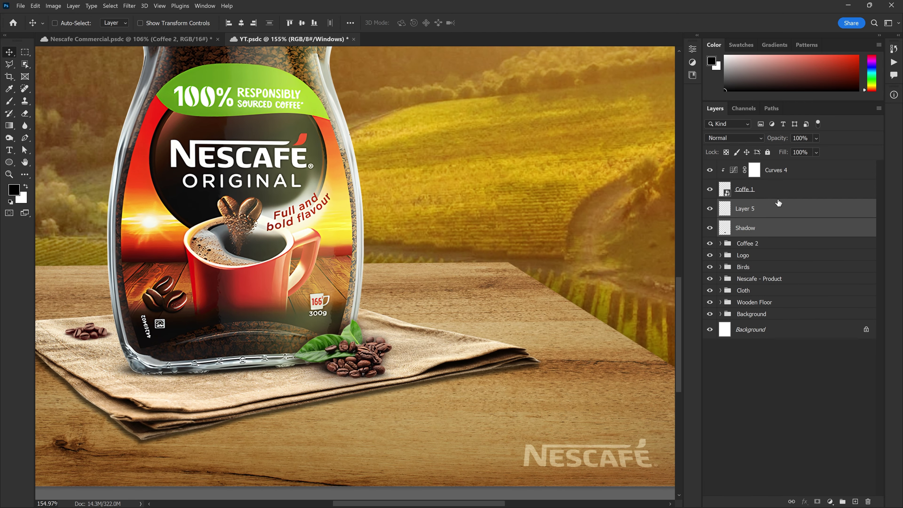
left_click(796, 181)
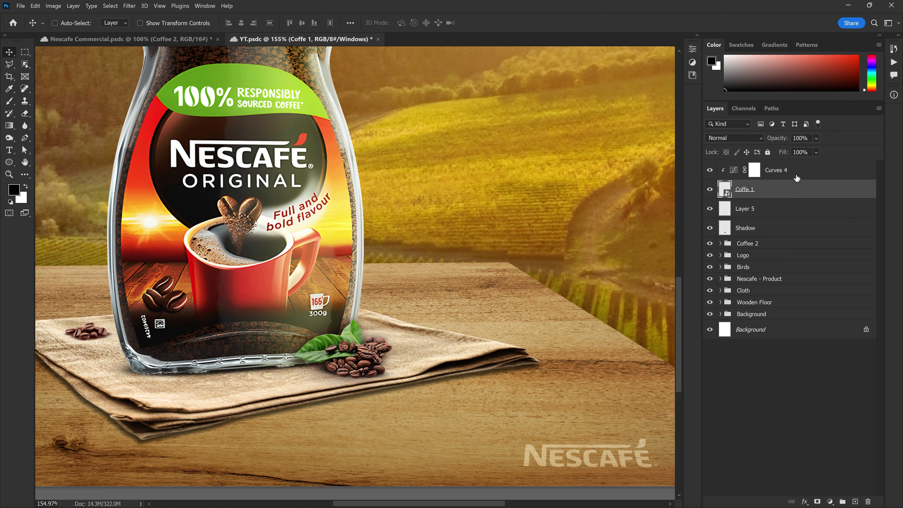
Step: Add a Hue/Saturation adjustment clipped to Curves 4 with Hue +3 and Lightness -11
left_click(830, 502)
left_click(845, 412)
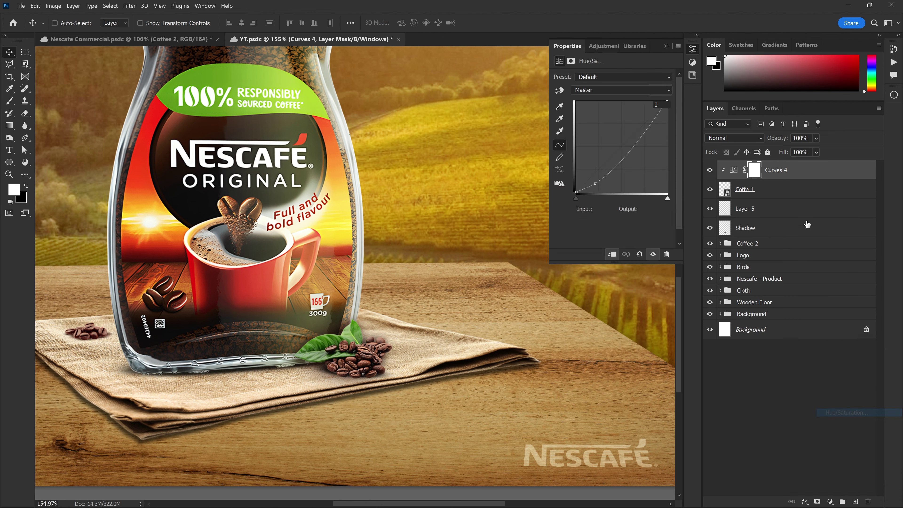
left_click(795, 177, "alt")
scroll(376, 378, "up", 3)
left_click_drag(612, 117, 614, 116)
scroll(490, 251, "down", 5)
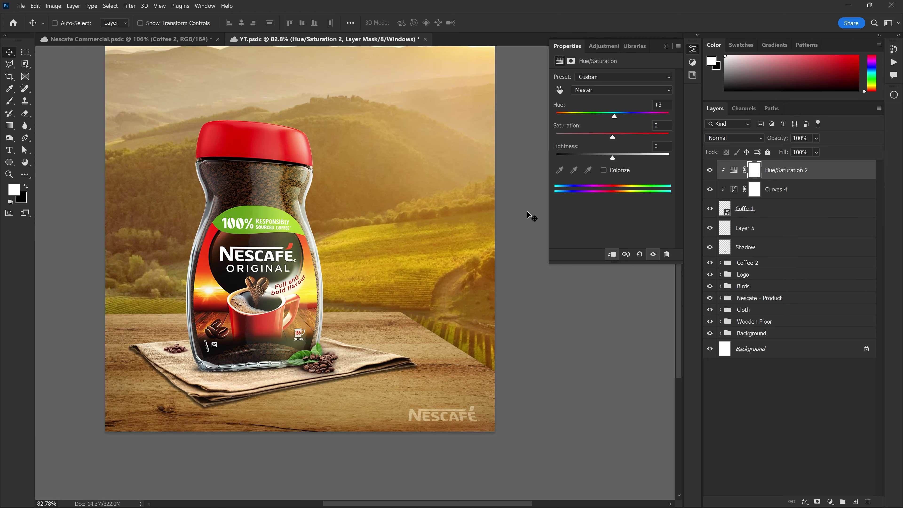
left_click_drag(613, 159, 608, 156)
scroll(388, 269, "down", 1)
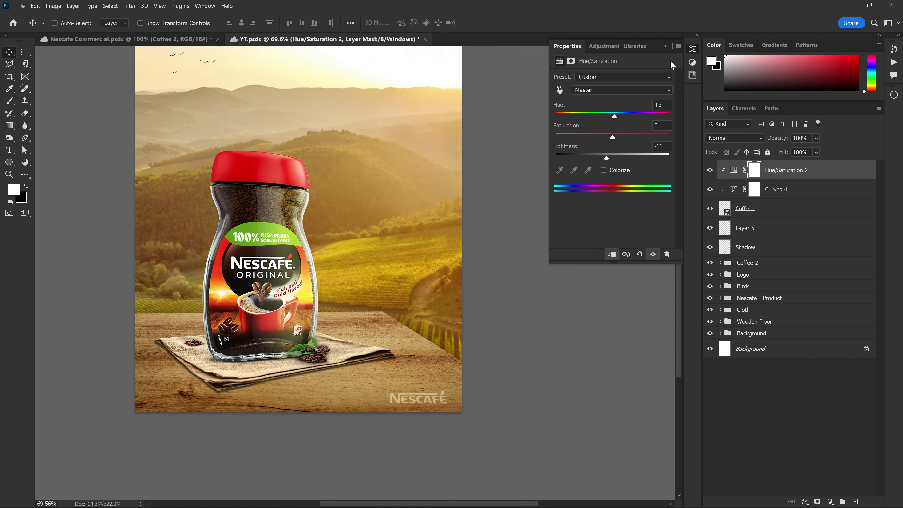
left_click(665, 46)
scroll(327, 389, "up", 2)
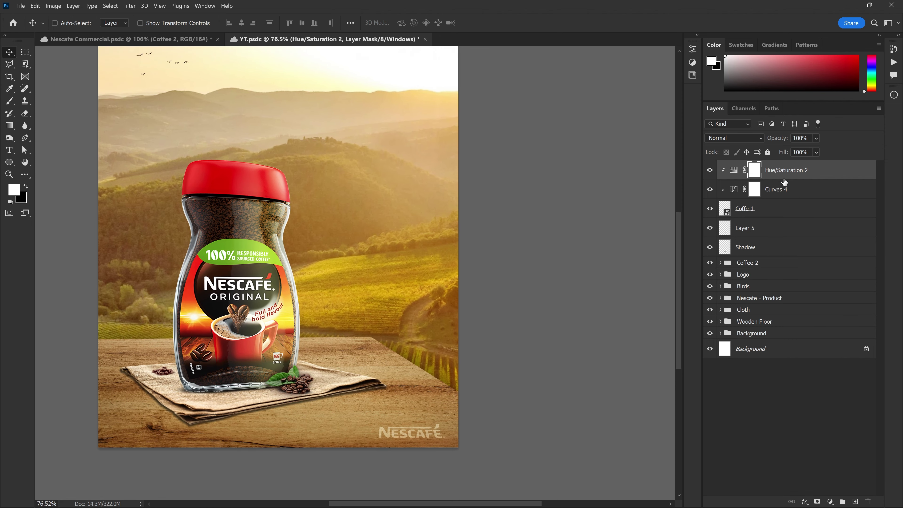
Step: Group the layers from Hue/Saturation 2 down to Shadow into a group named Coffee 1
left_click(785, 251, "shift")
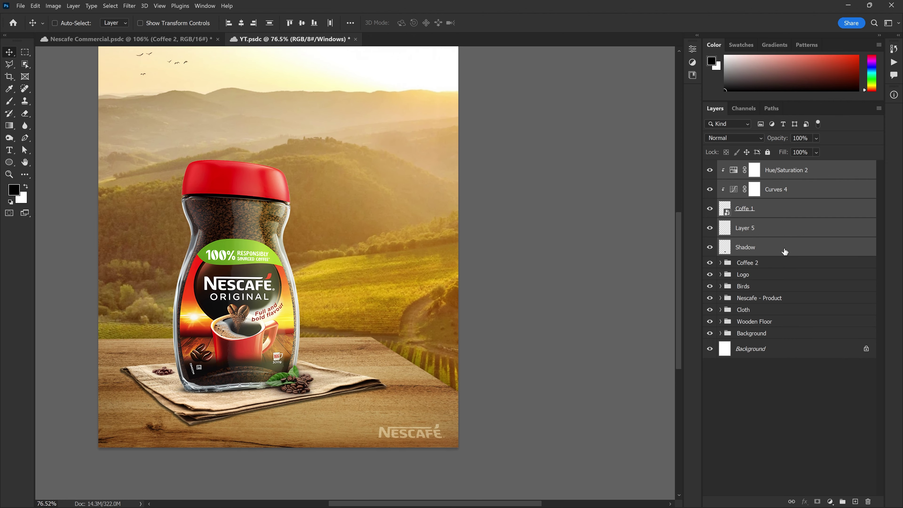
key("ctrl+g")
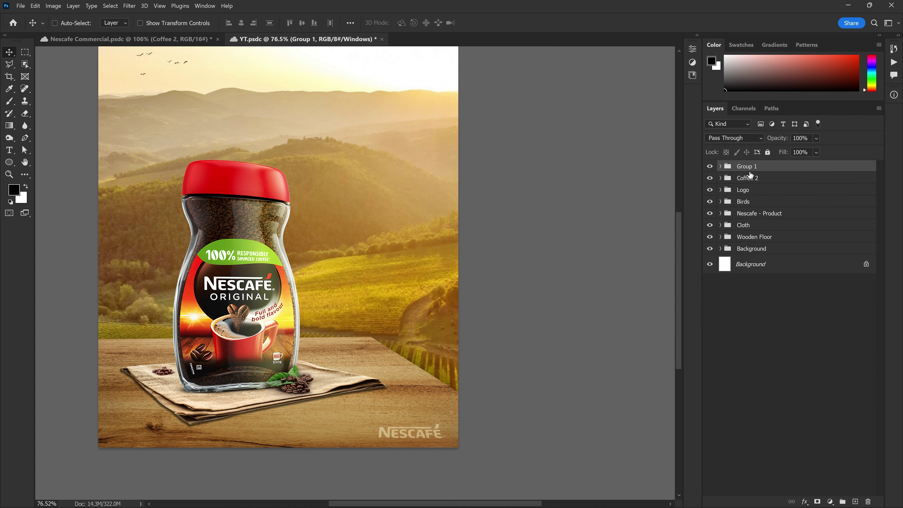
double_click(746, 166)
type("Co")
key("Return")
Step: Select the Coffee 2 group and compare it with the Nescafe Commercial reference
left_click(755, 181)
left_click(128, 38)
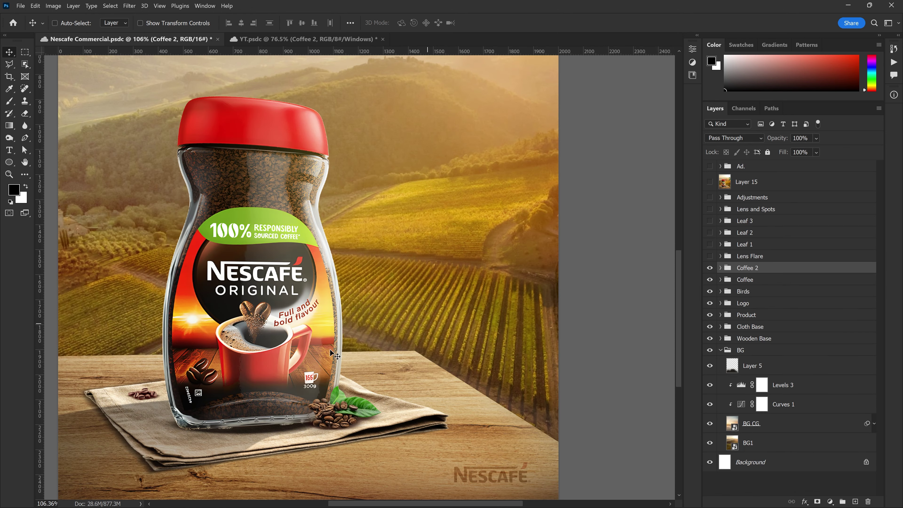
scroll(282, 312, "down", 3)
left_click(302, 39)
scroll(281, 312, "down", 2)
scroll(281, 312, "down", 2)
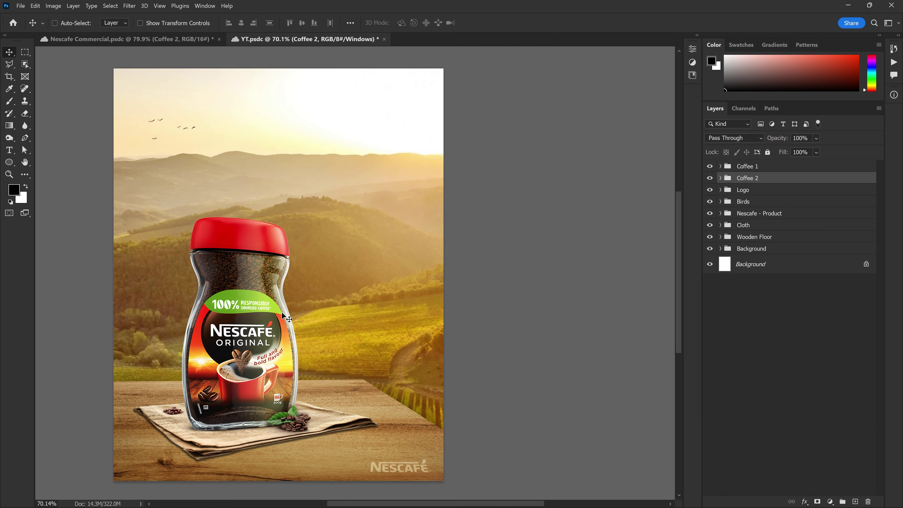
Step: Turn on the Leaf 1–3 layers in the Nescafe Commercial reference, then return to YT.psdc
scroll(378, 364, "up", 2)
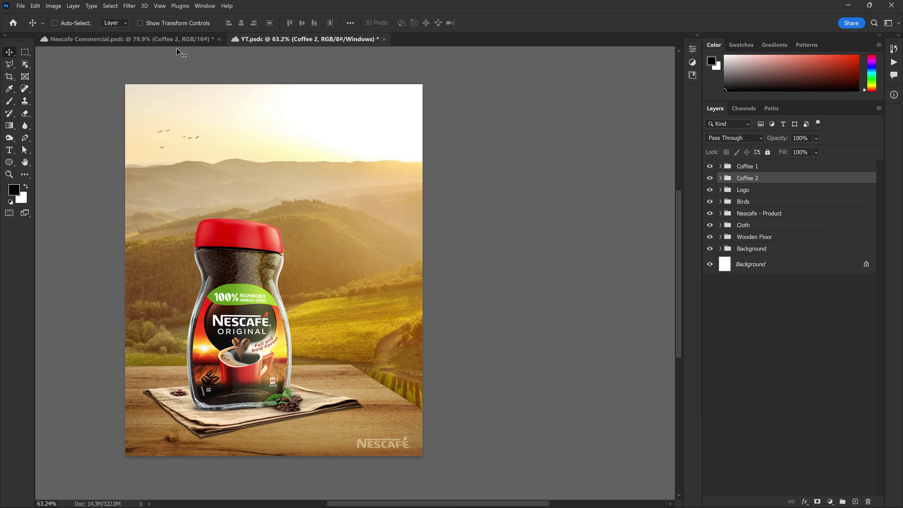
left_click(149, 38)
scroll(178, 143, "down", 3)
mouse_move(710, 220)
left_mouse_down()
mouse_move(711, 246)
mouse_move(709, 220)
left_mouse_up()
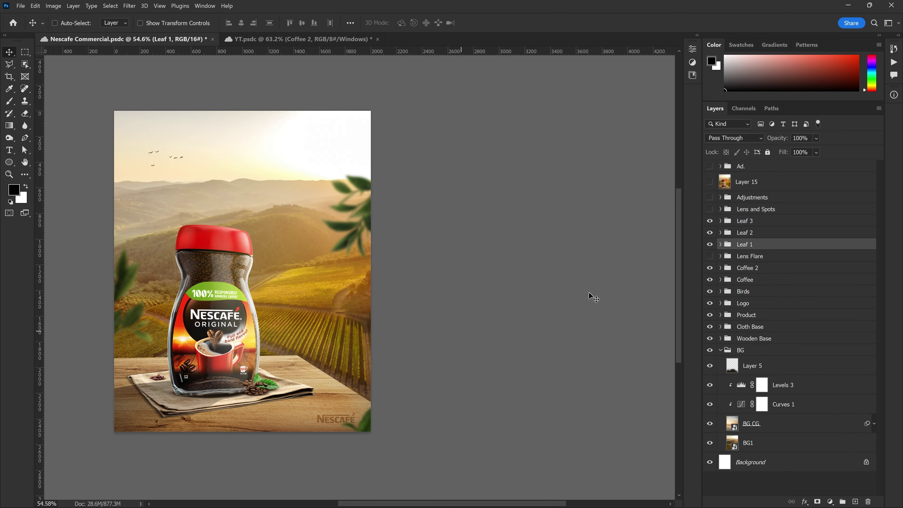
left_click(309, 39)
scroll(333, 243, "down", 2)
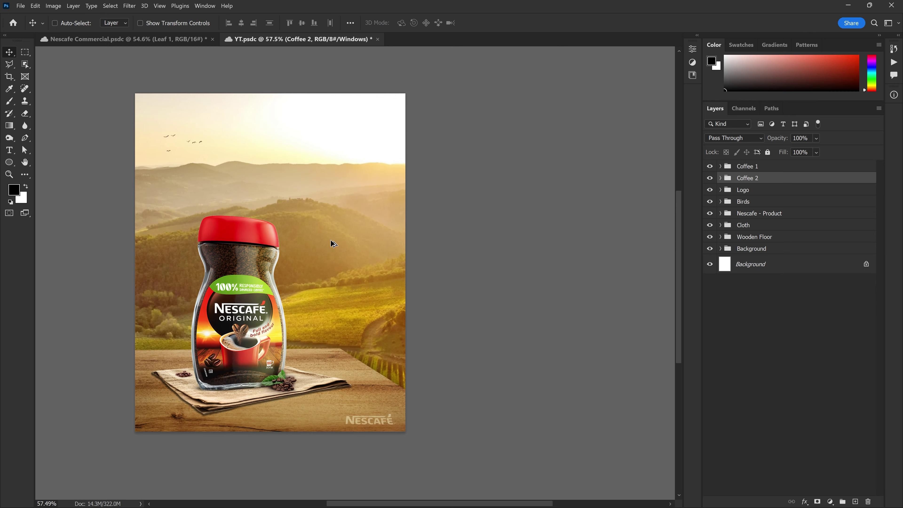
Step: Drag the 154303 tea-leaves image from the Explorer Assets folder into the ad
key("alt+Tab")
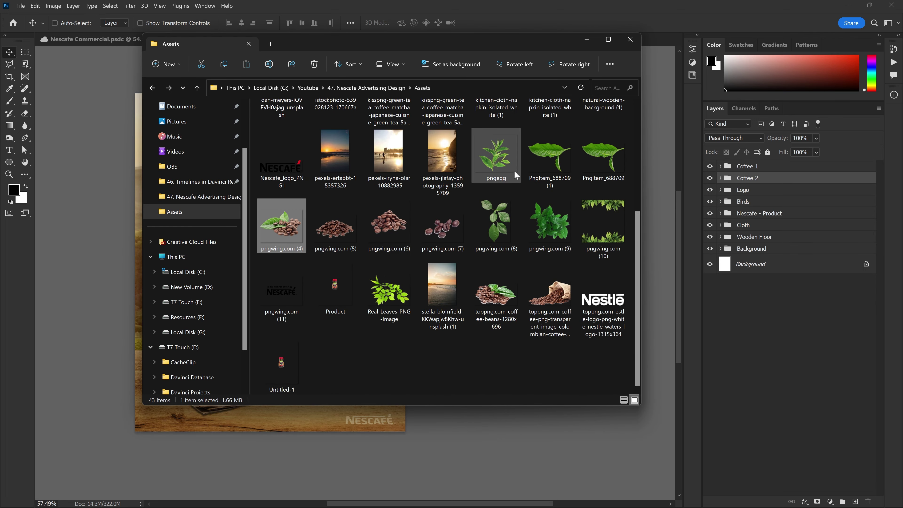
scroll(518, 178, "up", 2)
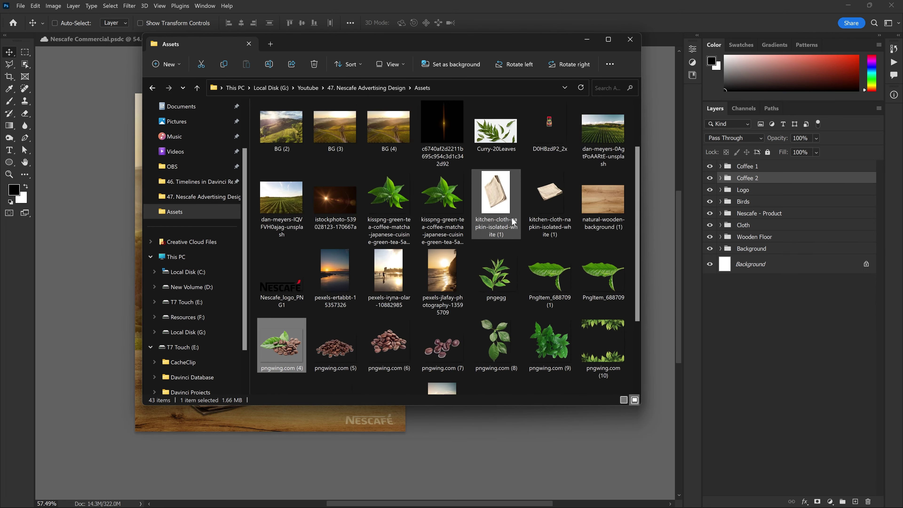
scroll(533, 237, "down", 1)
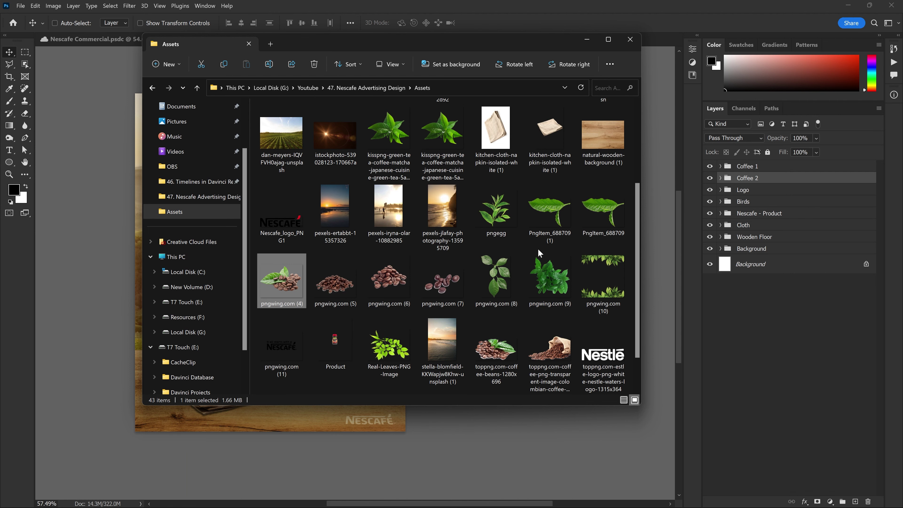
scroll(541, 246, "up", 5)
left_click(339, 137)
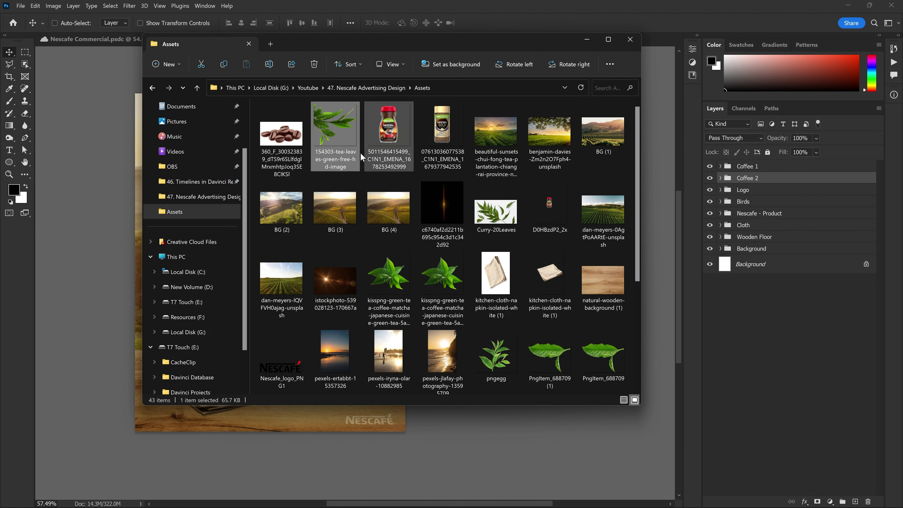
left_click_drag(338, 131, 96, 284)
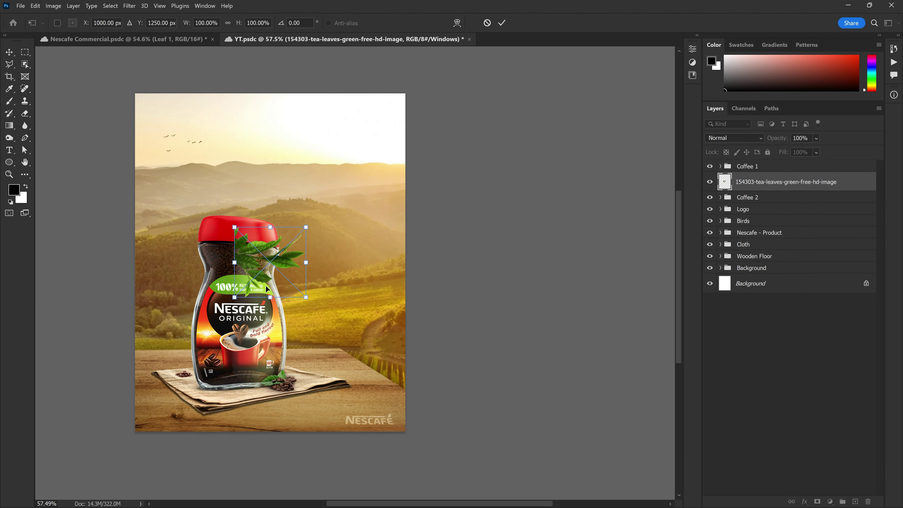
Step: Rotate and scale the tea leaves to about 236% along the jar's left edge
left_click_drag(302, 330, 334, 240)
left_click_drag(261, 279, 167, 267)
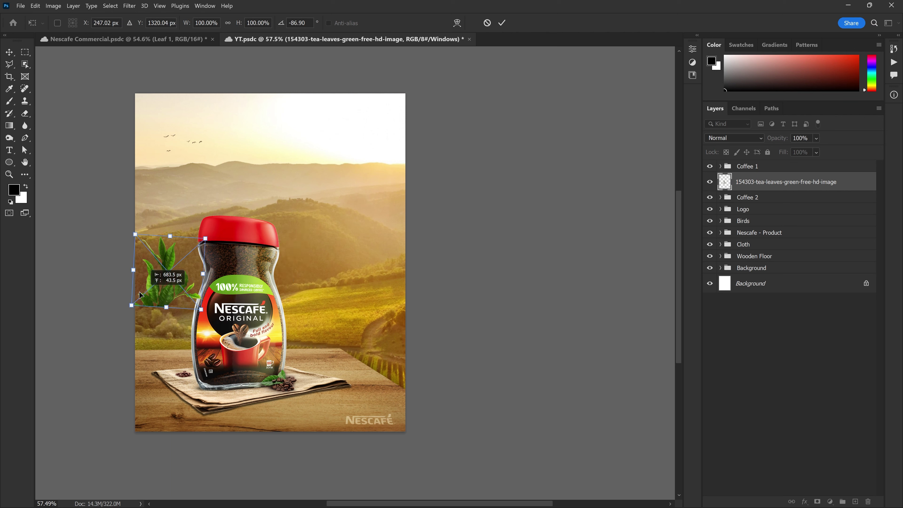
left_click_drag(125, 302, 58, 330)
left_click_drag(199, 249, 233, 279)
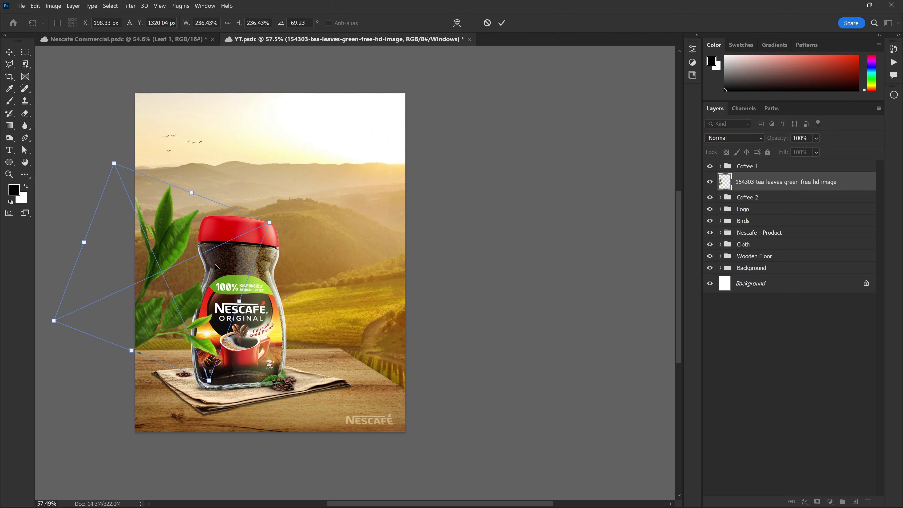
left_click_drag(245, 244, 200, 262)
key("Return")
left_click_drag(176, 321, 173, 314)
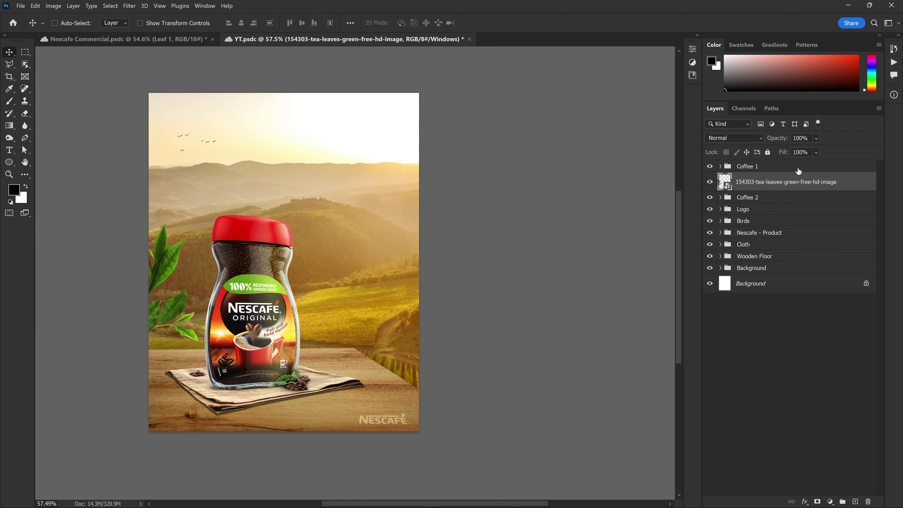
Step: Move the leaves layer to the top of the stack and rename it Leaf
left_click_drag(785, 184, 764, 163)
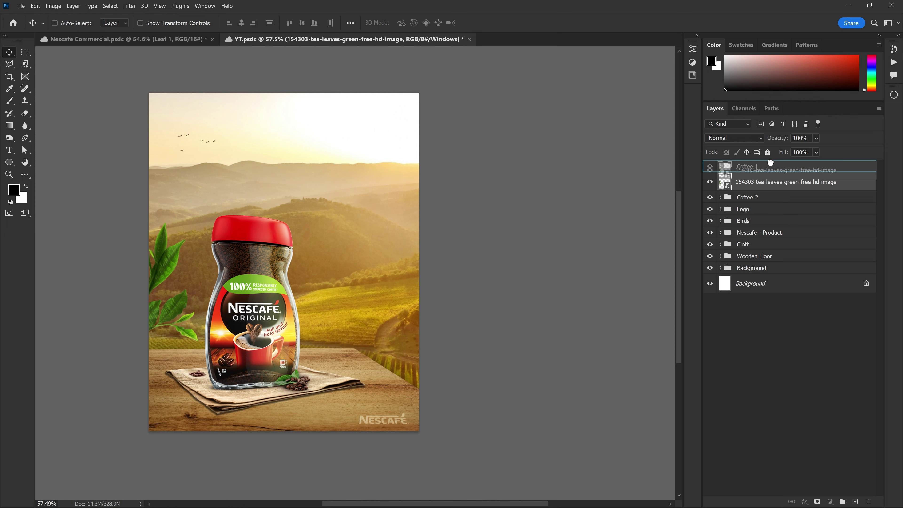
double_click(765, 174)
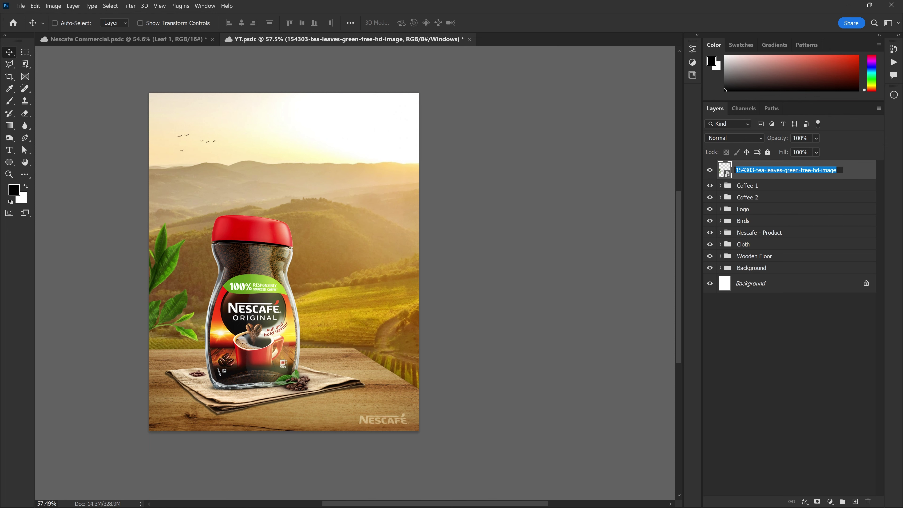
type("Leaf")
key("Return")
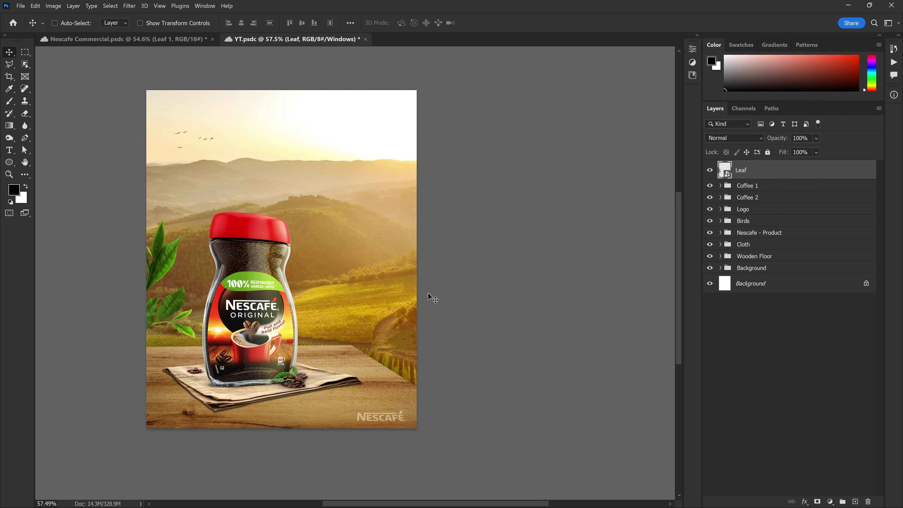
left_click(830, 502)
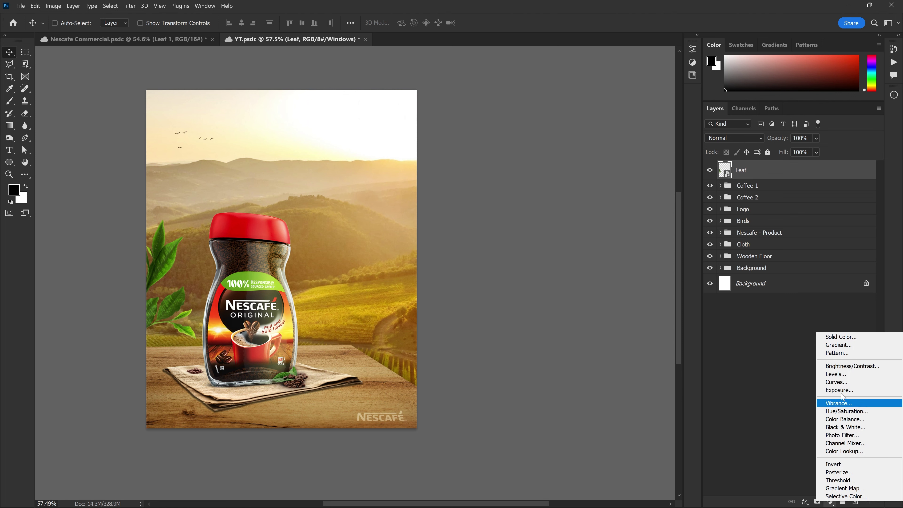
Step: Add a Curves adjustment clipped to Leaf with the midpoint lowered to output 92
left_click(835, 373)
left_click_drag(622, 150, 624, 156)
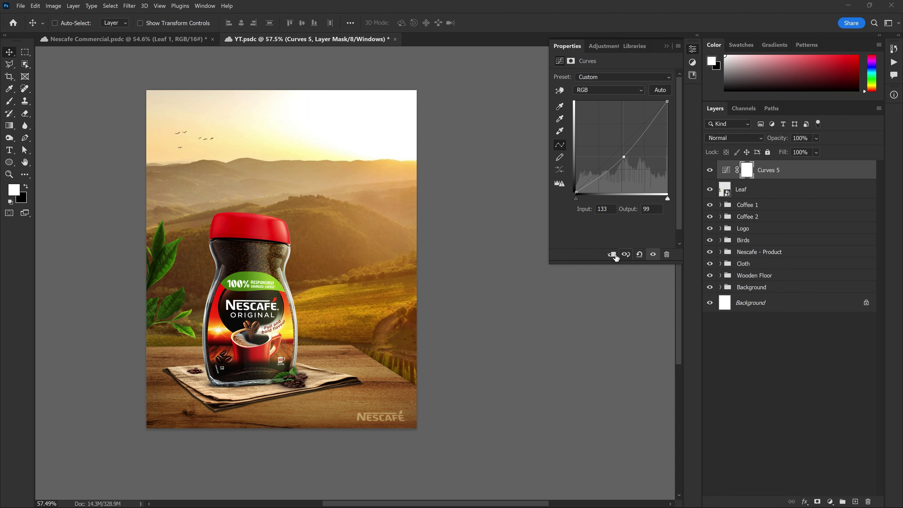
left_click(614, 255)
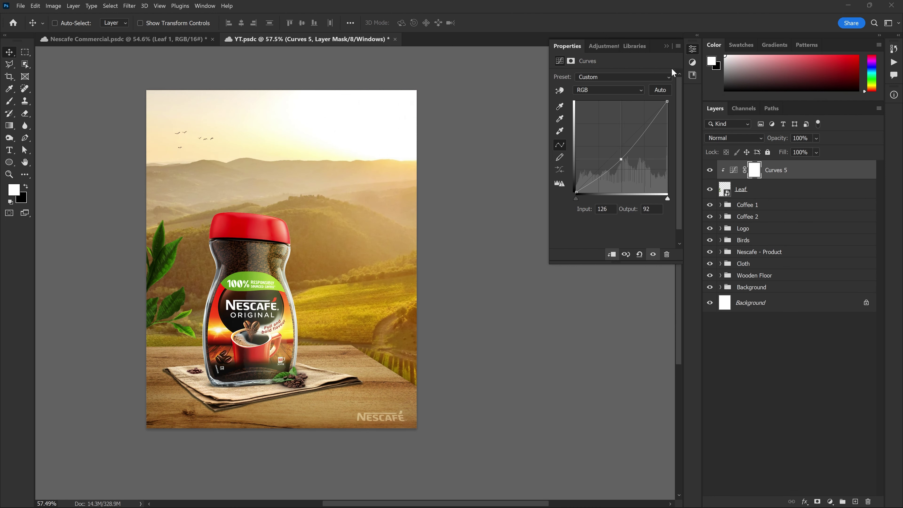
left_click(666, 46)
left_click(745, 190)
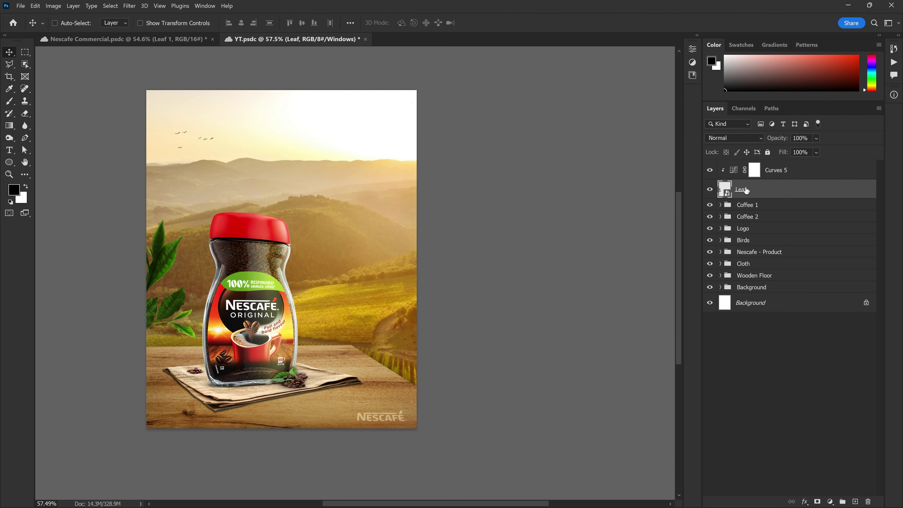
Step: Apply a Gaussian Blur with radius 10 to the leaf
left_click(128, 6)
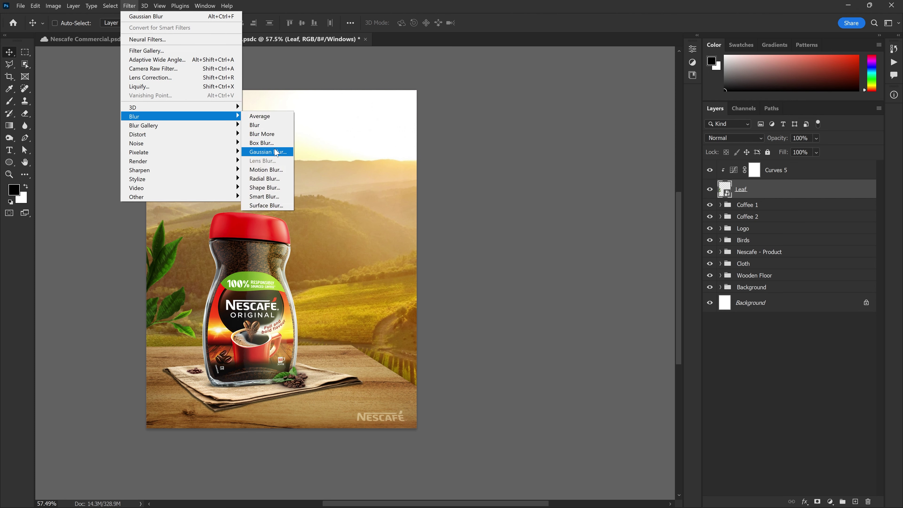
left_click(268, 152)
left_click_drag(438, 181, 439, 178)
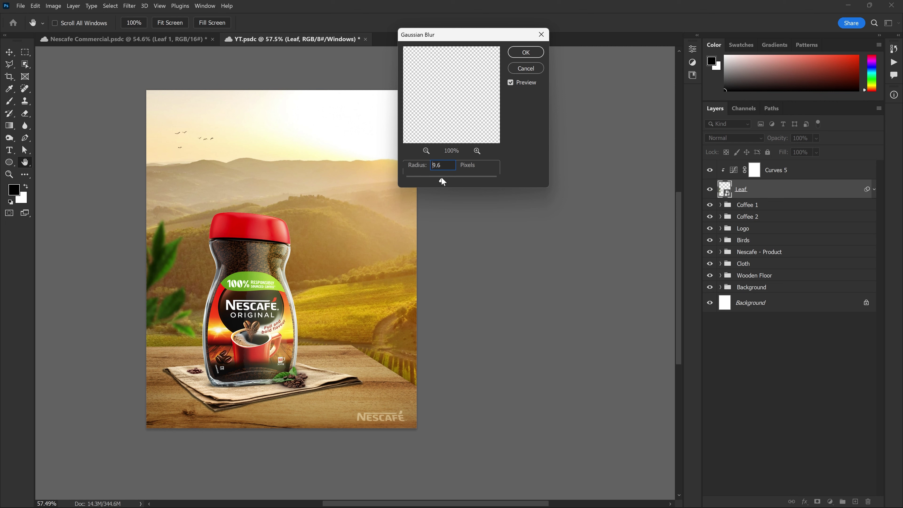
type("10")
key("Return")
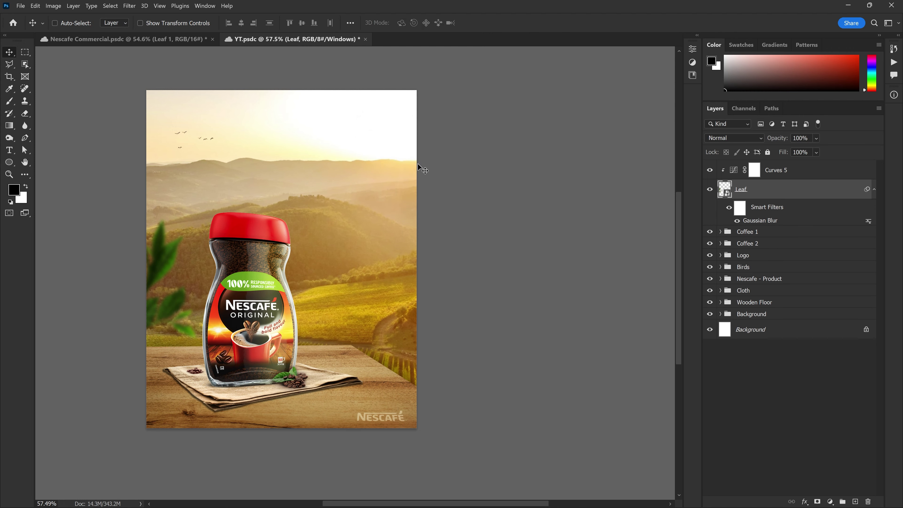
left_click_drag(418, 167, 356, 221)
scroll(378, 228, "up", 1)
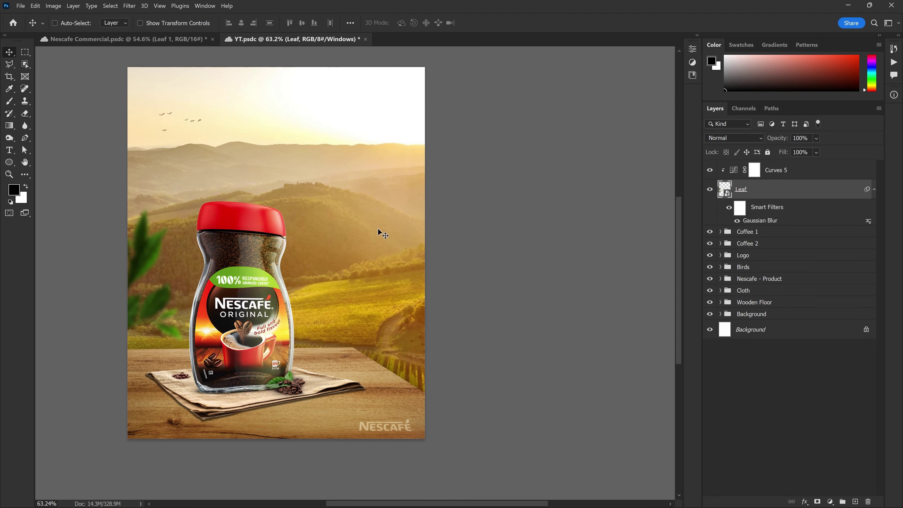
Step: Reshape the Curves 5 RGB curve to Input 114, Output 85 to brighten the leaf
left_click(783, 174)
double_click(733, 171)
left_click_drag(617, 152, 615, 163)
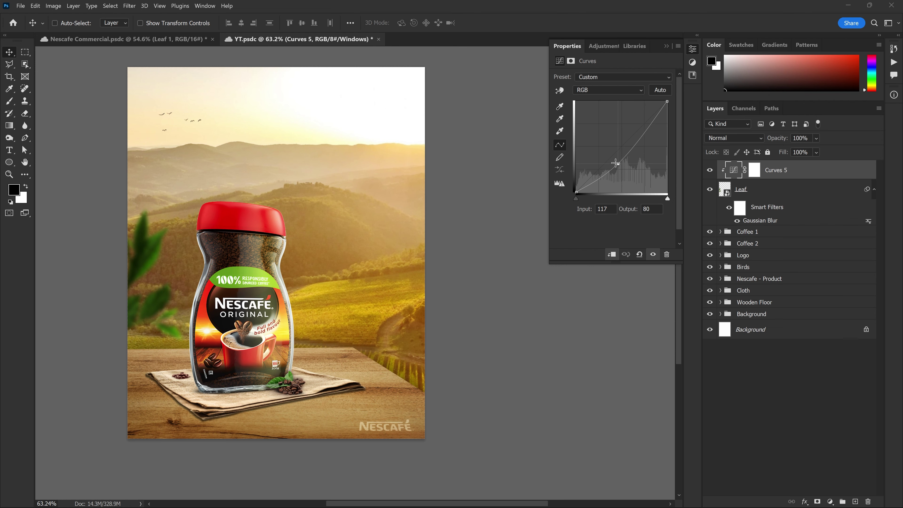
left_click_drag(667, 107, 667, 101)
left_click_drag(618, 163, 616, 162)
scroll(180, 303, "up", 3)
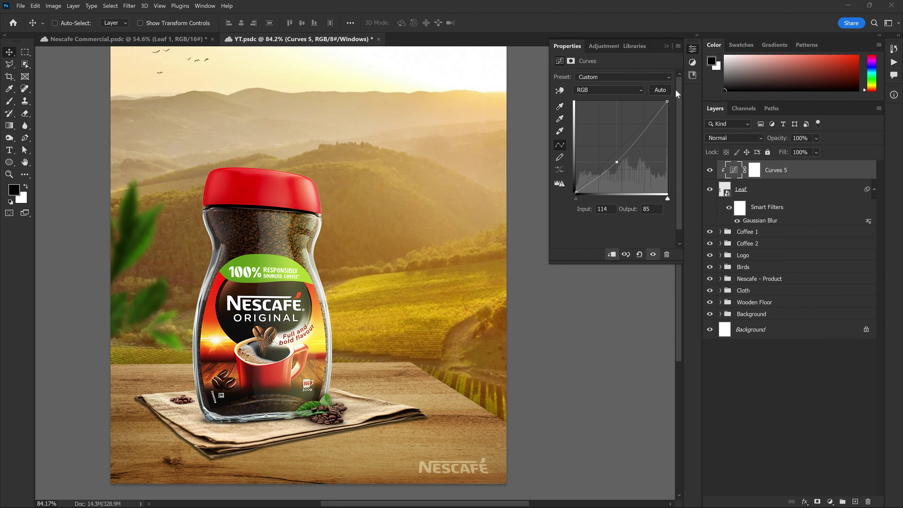
Step: Fine-tune the leaf's Gaussian Blur smart filter to an 8.0-pixel radius
left_click(666, 46)
left_click(766, 222)
double_click(764, 220)
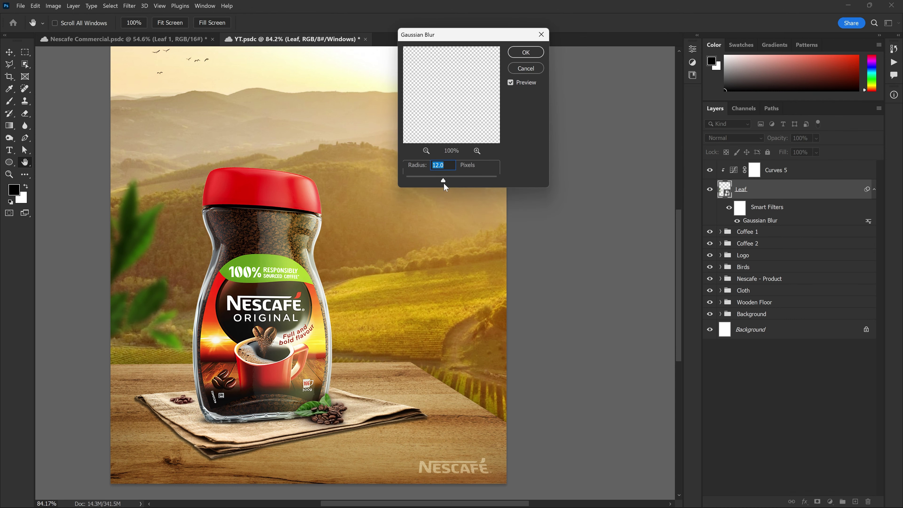
left_click_drag(432, 181, 432, 181)
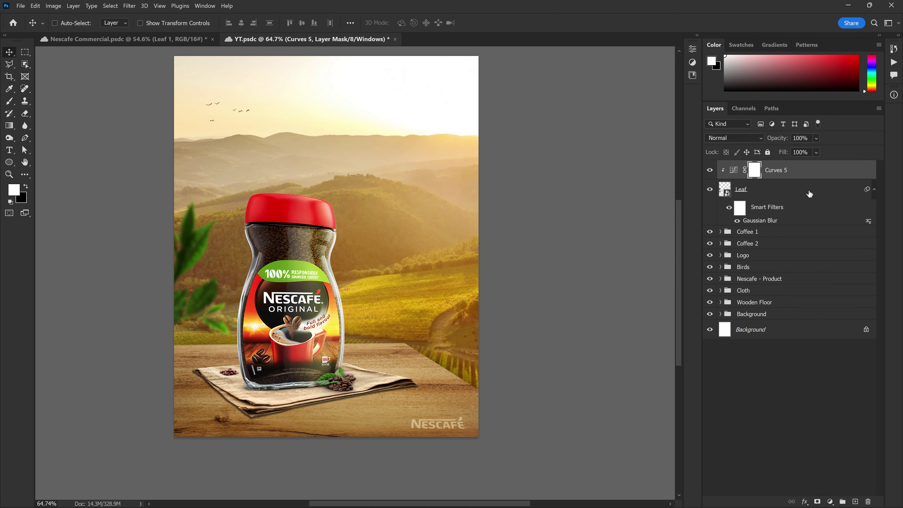
left_click_drag(437, 317, 424, 321)
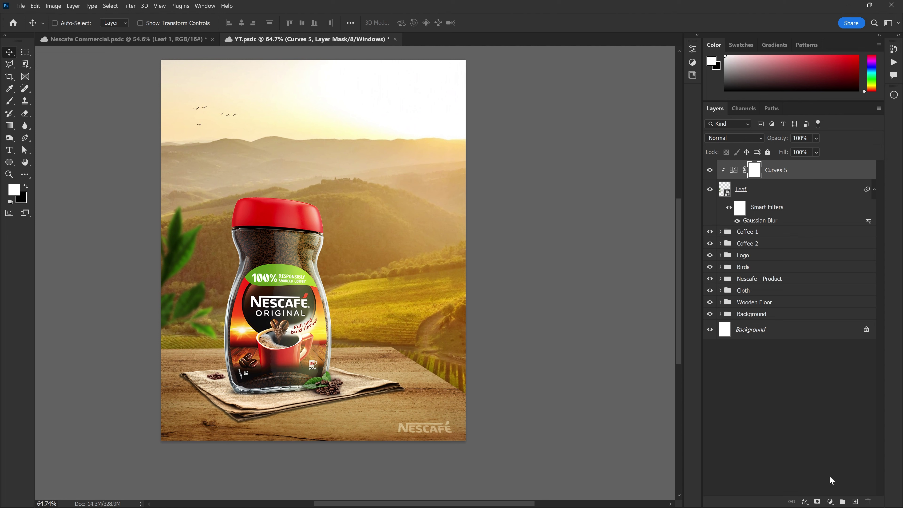
left_click(829, 502)
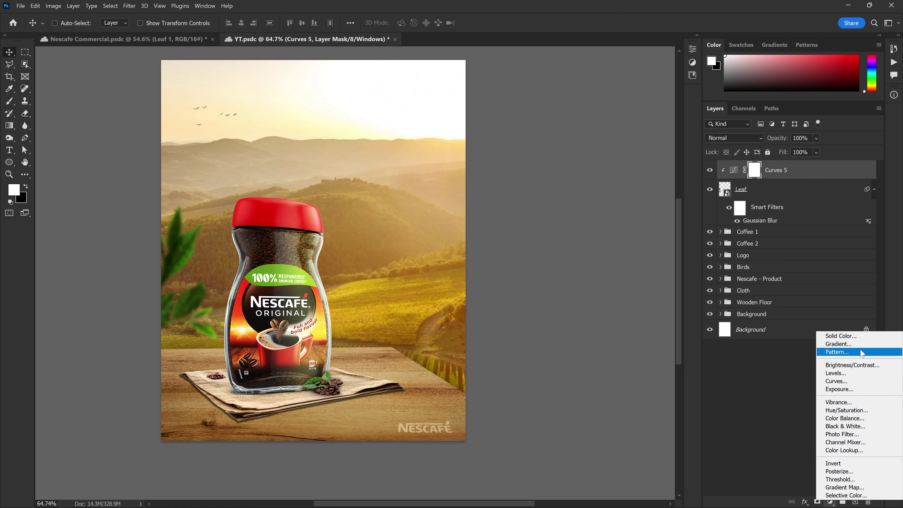
Step: Add a Hue/Saturation adjustment to the leaf: Hue -18, Saturation -32, Lightness -3
left_click(852, 411)
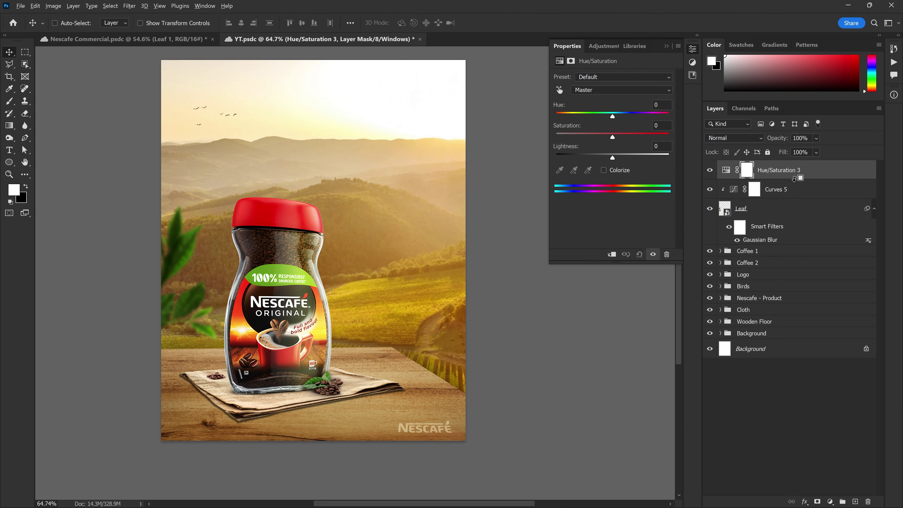
left_click_drag(614, 159, 593, 157)
scroll(379, 200, "right", 1)
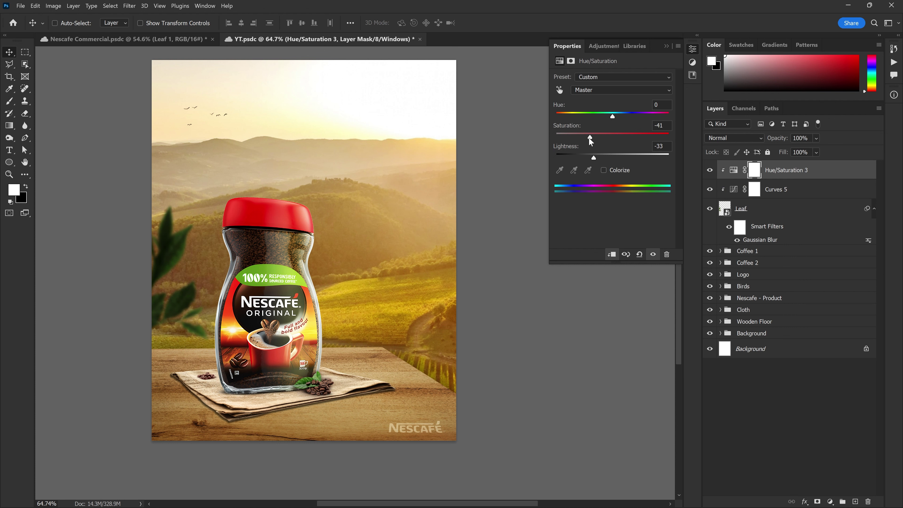
left_click_drag(590, 159, 608, 157)
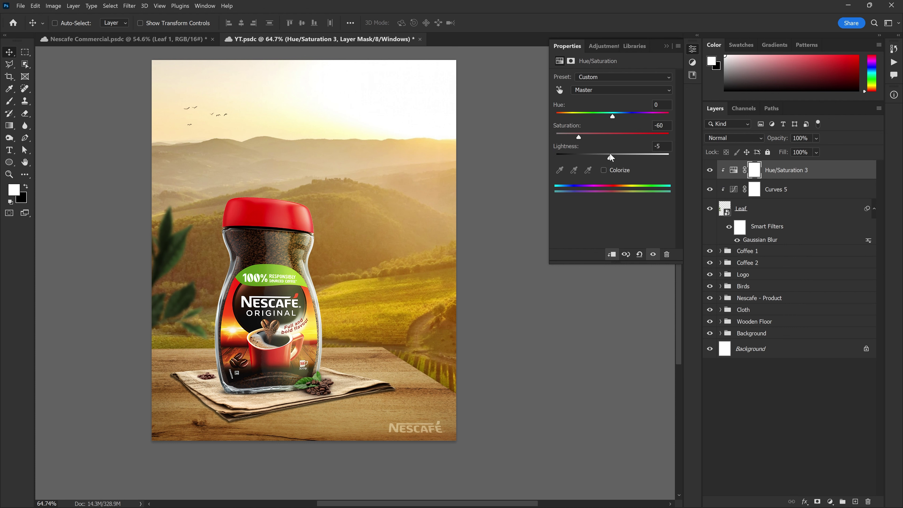
scroll(320, 249, "down", 2)
left_click_drag(587, 137, 590, 137)
scroll(359, 222, "up", 1)
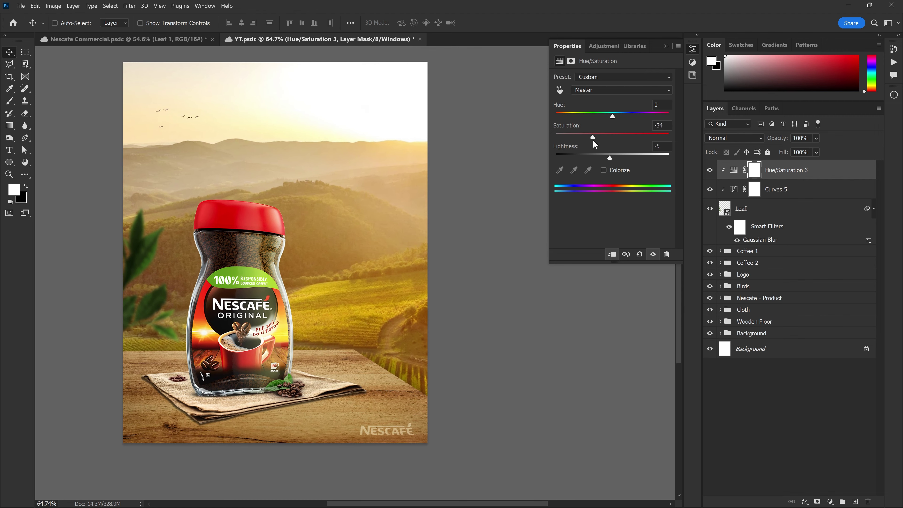
scroll(365, 269, "down", 1)
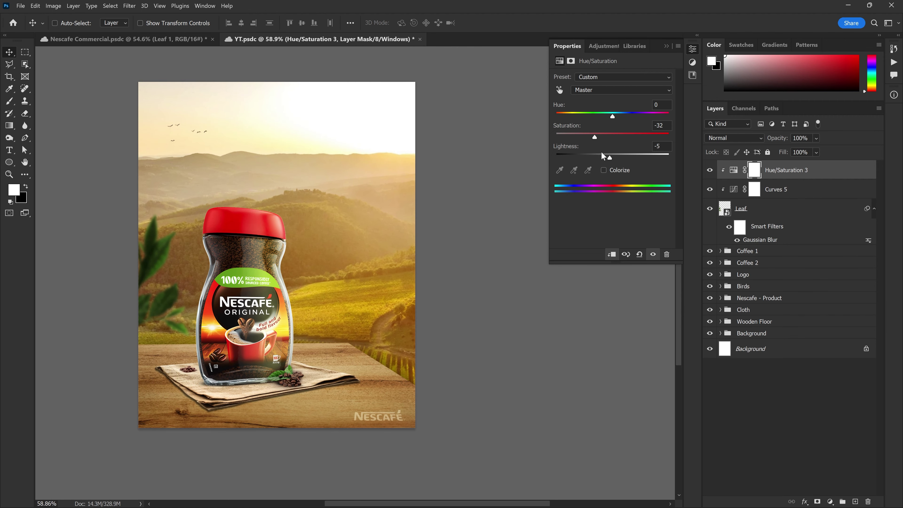
left_click_drag(612, 115, 602, 117)
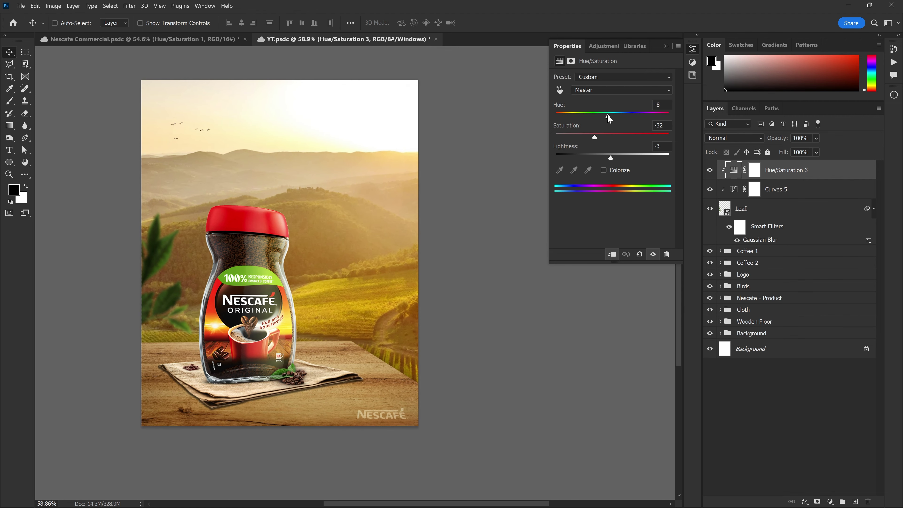
scroll(230, 263, "up", 4)
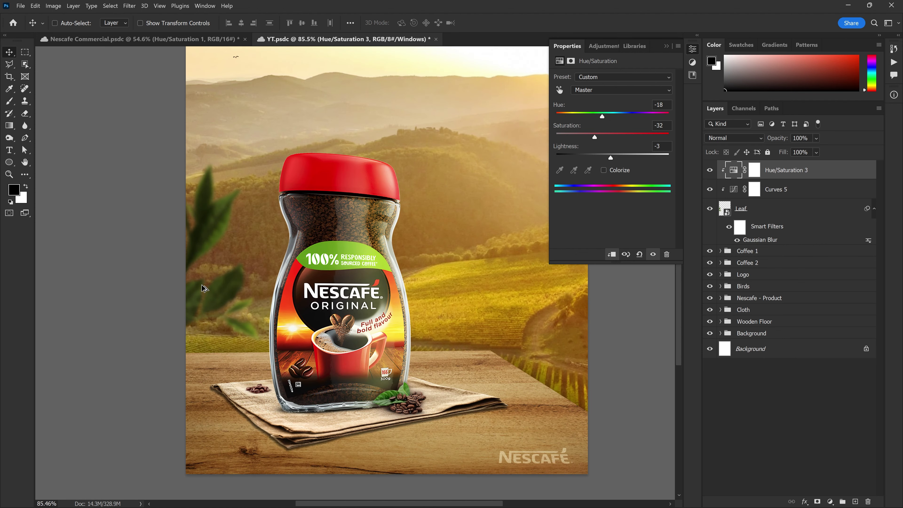
Step: Add an empty Layer 12 above the leaf adjustments
left_click_drag(302, 199, 292, 202)
scroll(199, 235, "down", 3)
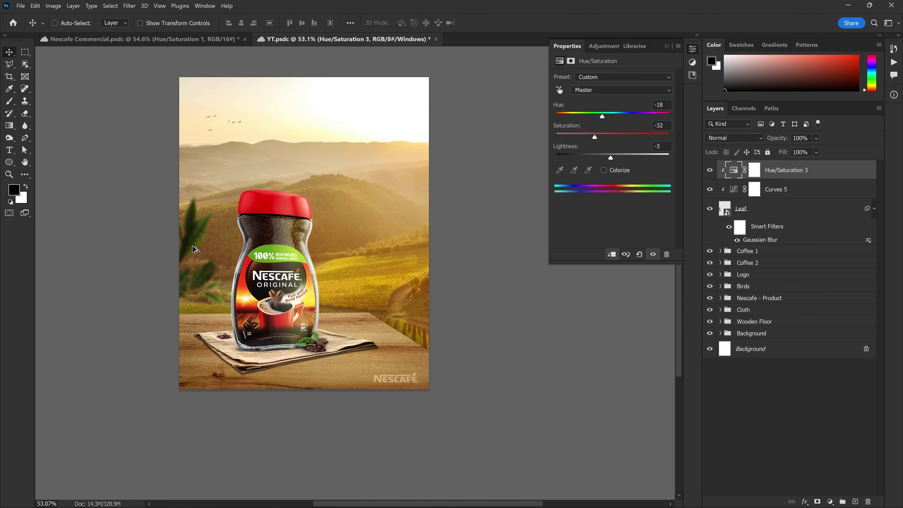
scroll(200, 235, "down", 2)
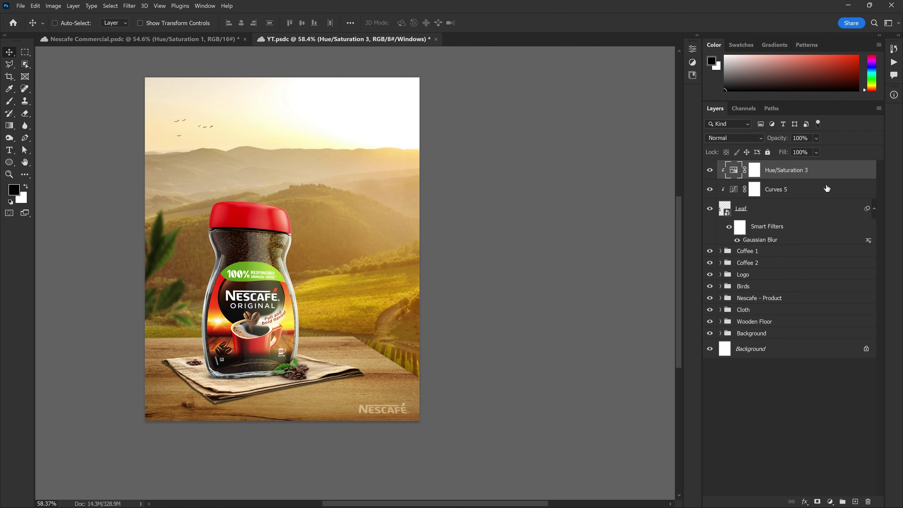
left_click(855, 501)
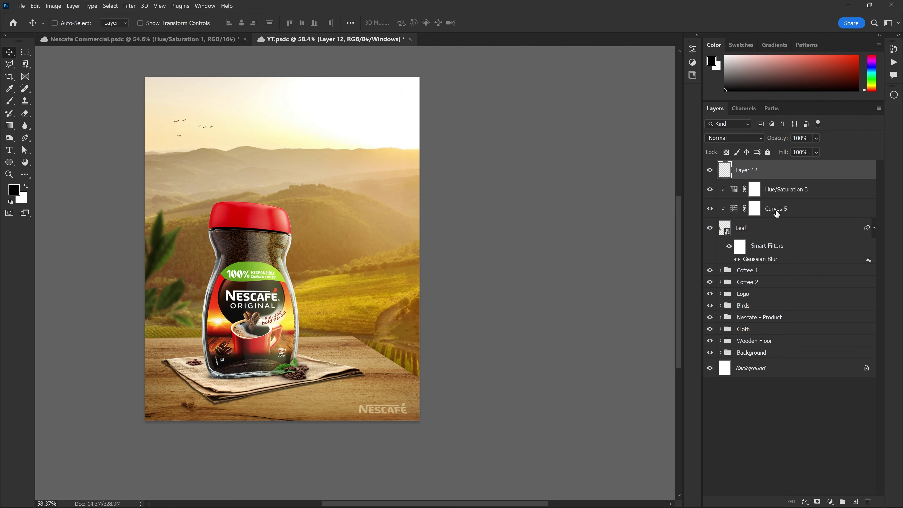
Step: Paint golden yellow sampled from the hills over the leaf with a soft round brush
scroll(276, 276, "up", 2)
scroll(276, 276, "up", 2)
scroll(276, 277, "up", 1)
key("b")
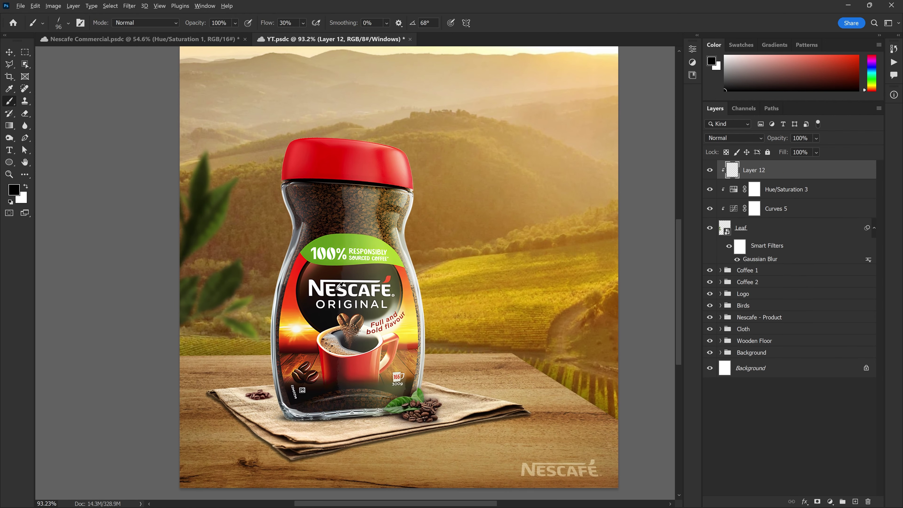
right_click(354, 284)
left_click(396, 358)
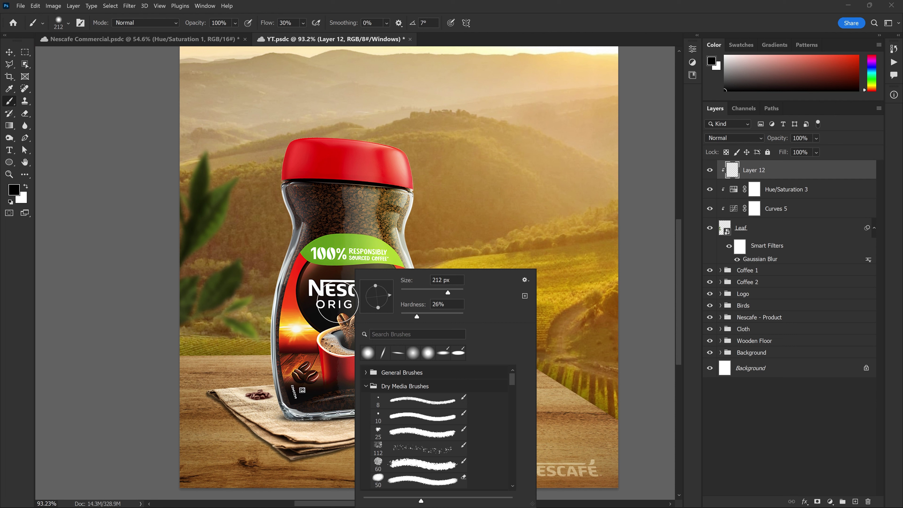
key("Return")
left_click(304, 323, "alt")
left_click(476, 263, "alt")
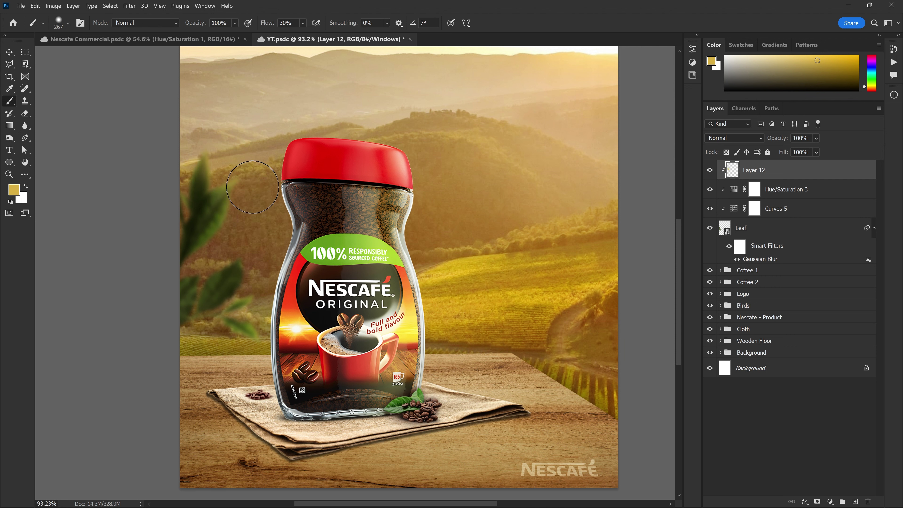
left_click_drag(246, 246, 259, 293)
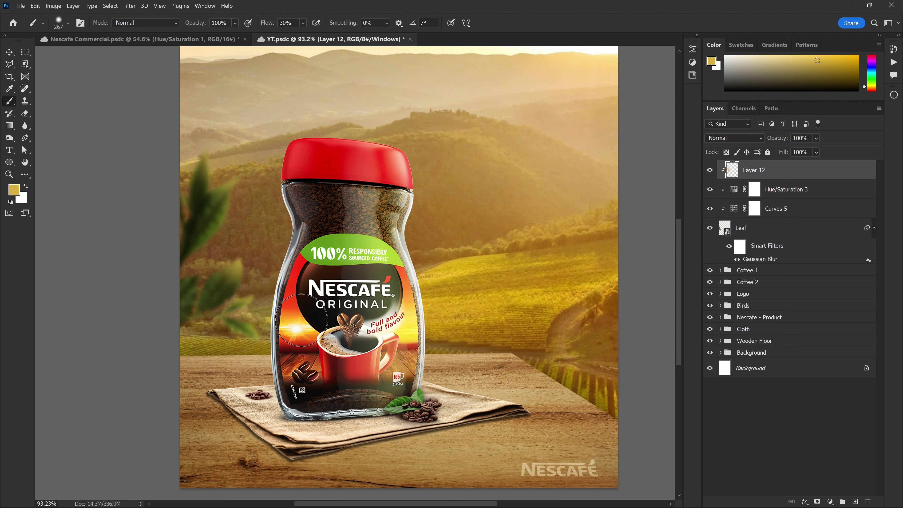
left_click_drag(201, 332, 190, 274)
Step: Set Layer 12 to Soft Light at 50% opacity, then select Layer 12 through Leaf
scroll(190, 274, "down", 4)
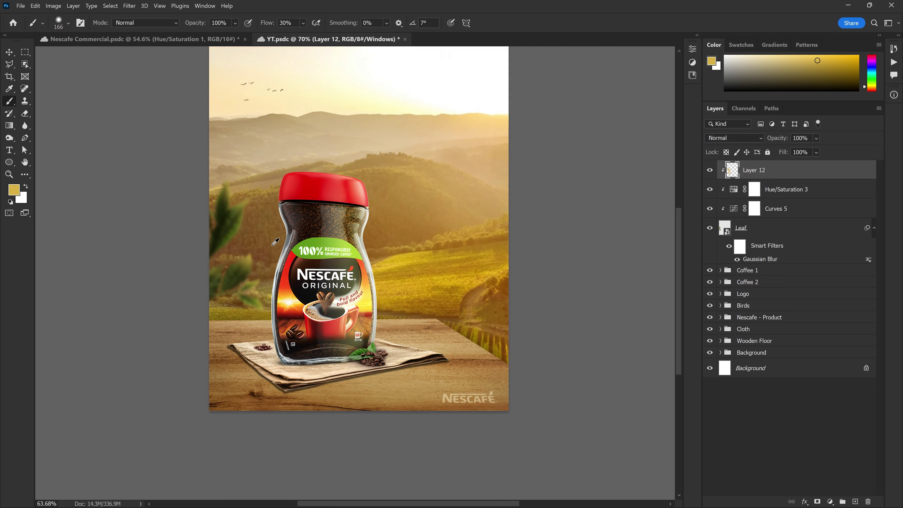
scroll(408, 230, "up", 3)
left_click(734, 138)
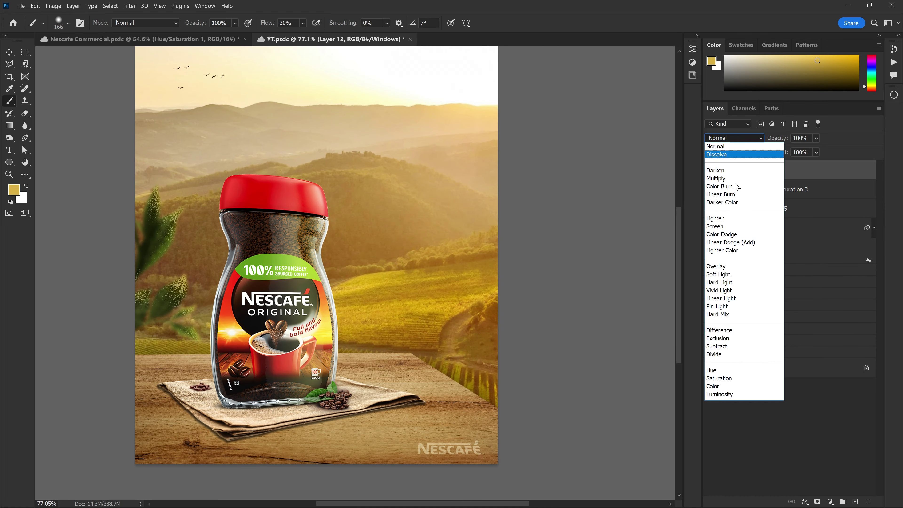
left_click(722, 275)
left_click_drag(382, 299, 388, 289)
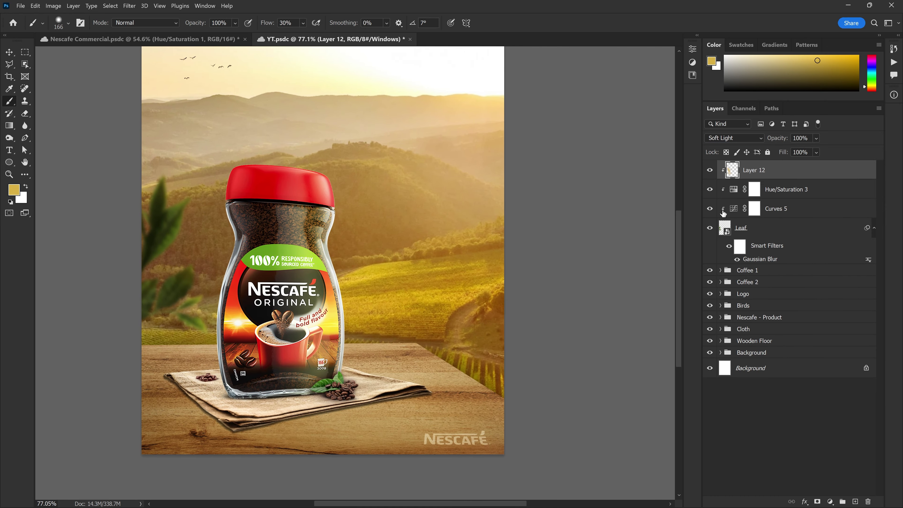
scroll(183, 269, "down", 3)
key("v")
key("ctrl+s")
type("5")
left_click_drag(461, 263, 455, 263)
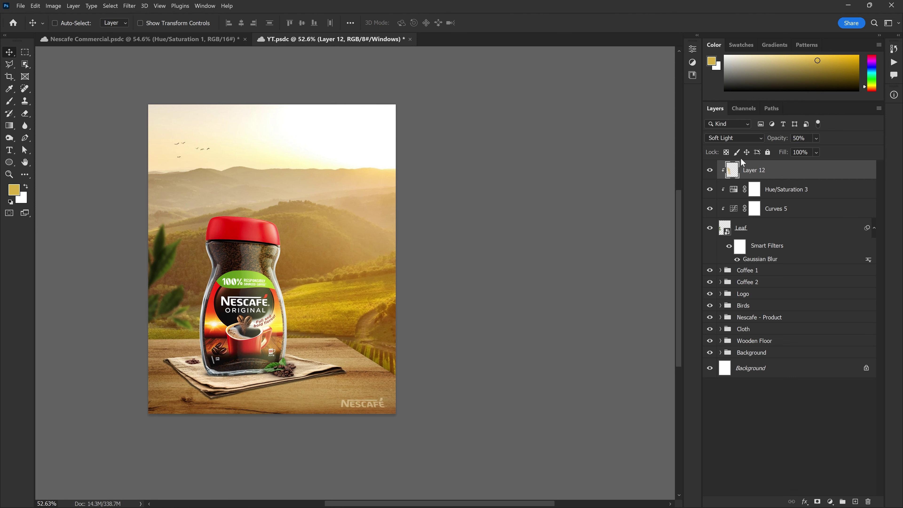
scroll(263, 276, "up", 2)
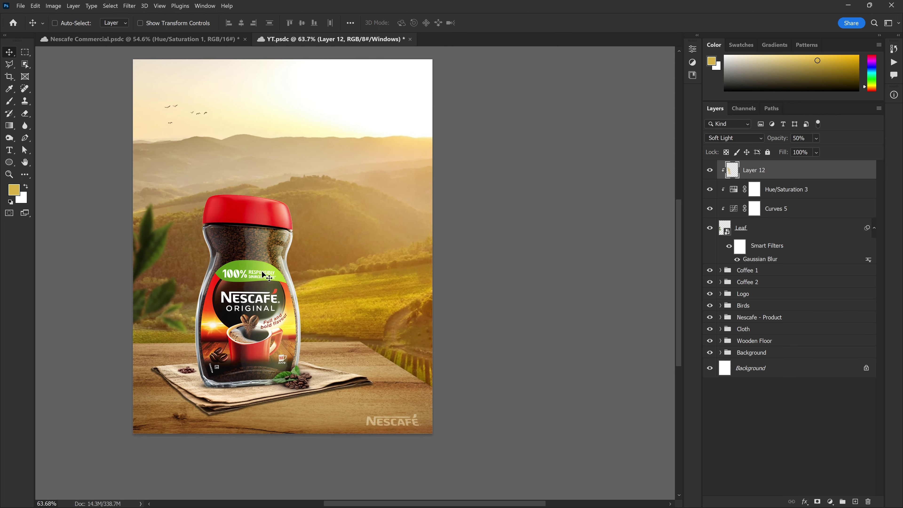
left_click_drag(374, 244, 367, 247)
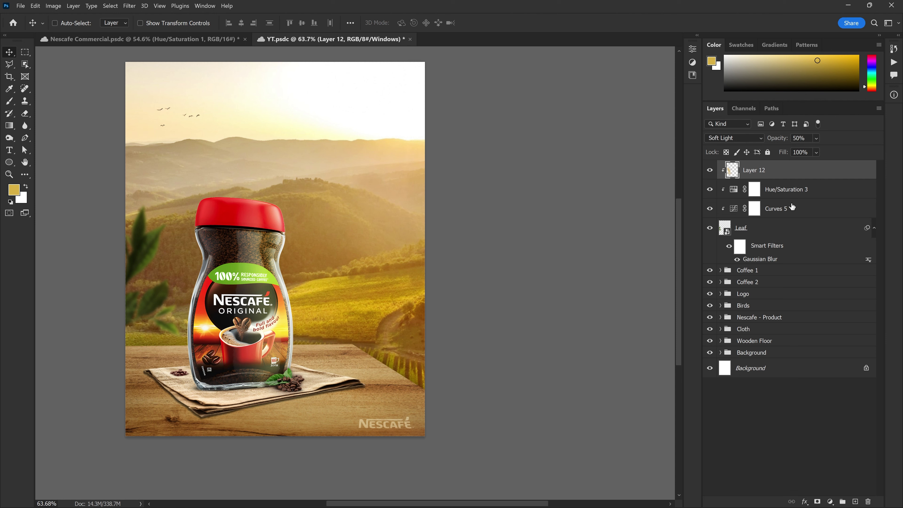
left_click(772, 233, "shift")
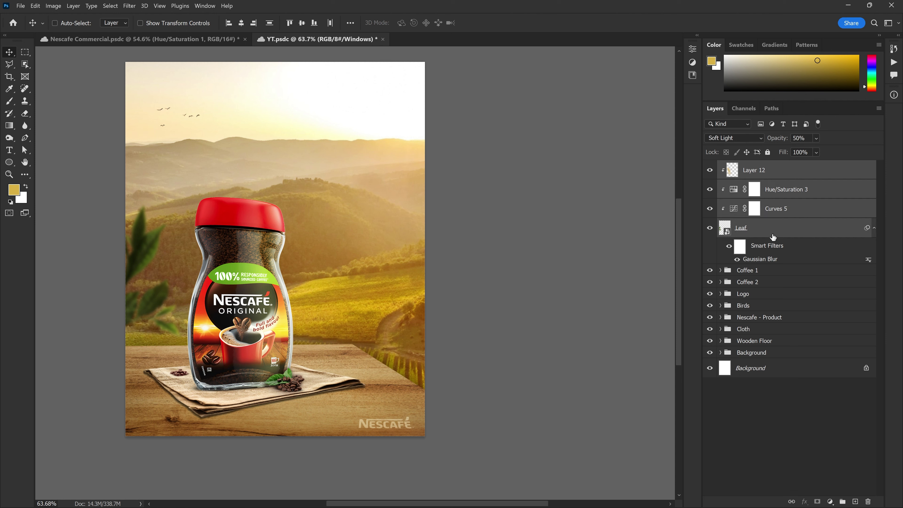
Step: Group the leaf with its adjustment layers and name the group Leaf 1
key("ctrl+g")
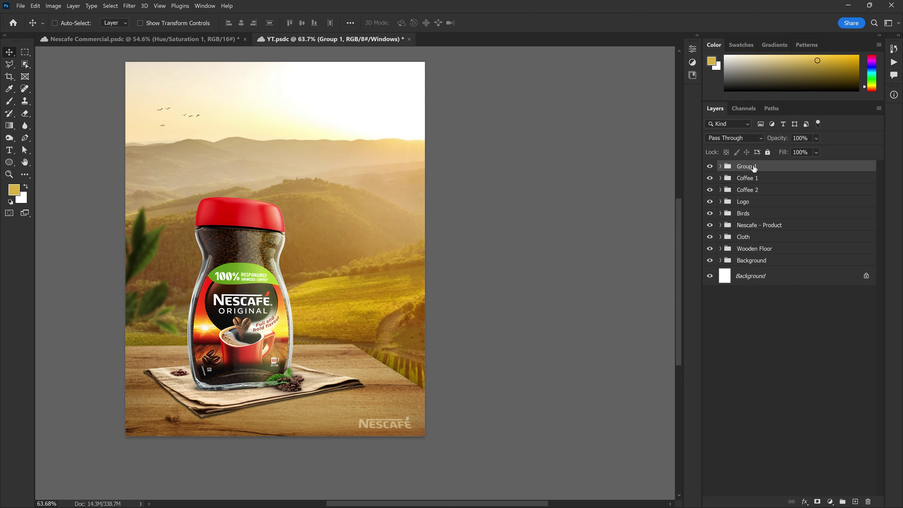
double_click(753, 167)
type("LE 1")
key("Return")
scroll(99, 371, "down", 3)
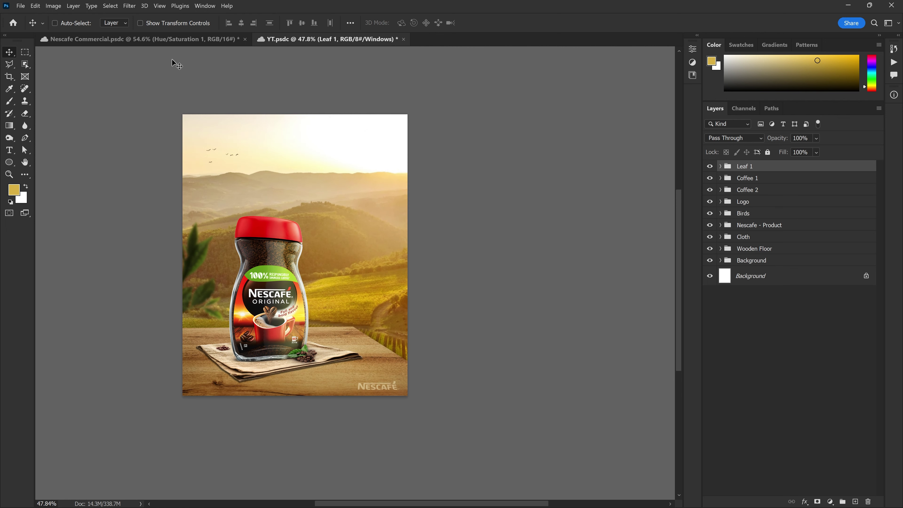
Step: Drag the Leaf 3 and Leaf 2 groups from Nescafe Commercial into the YT document
left_click(175, 40)
scroll(382, 330, "down", 2)
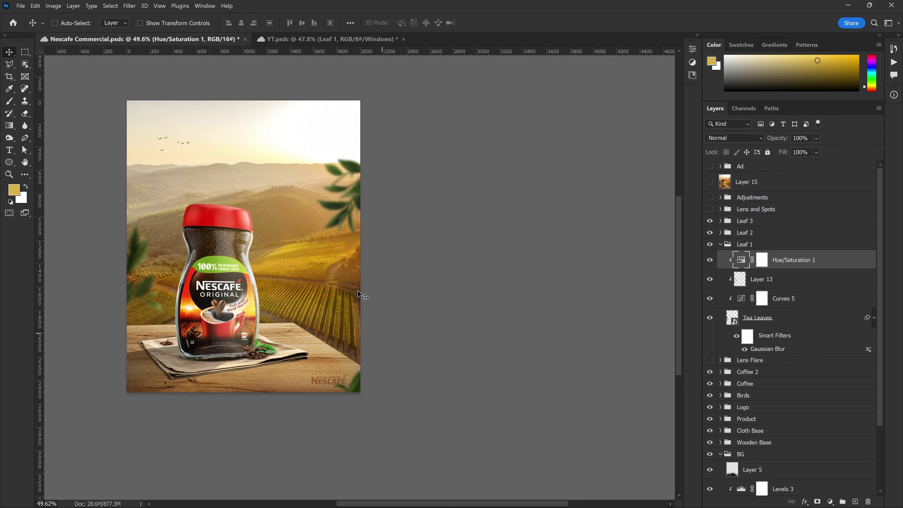
left_click(283, 40)
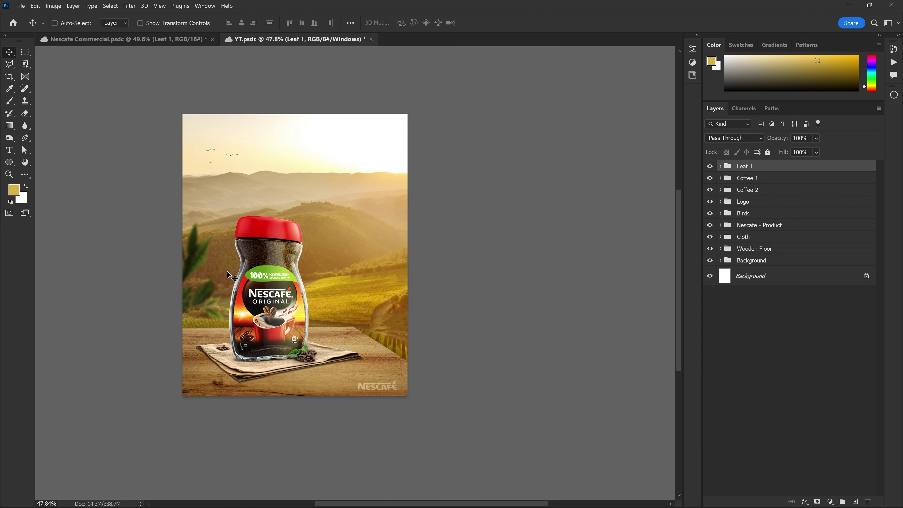
key("ctrl+Tab")
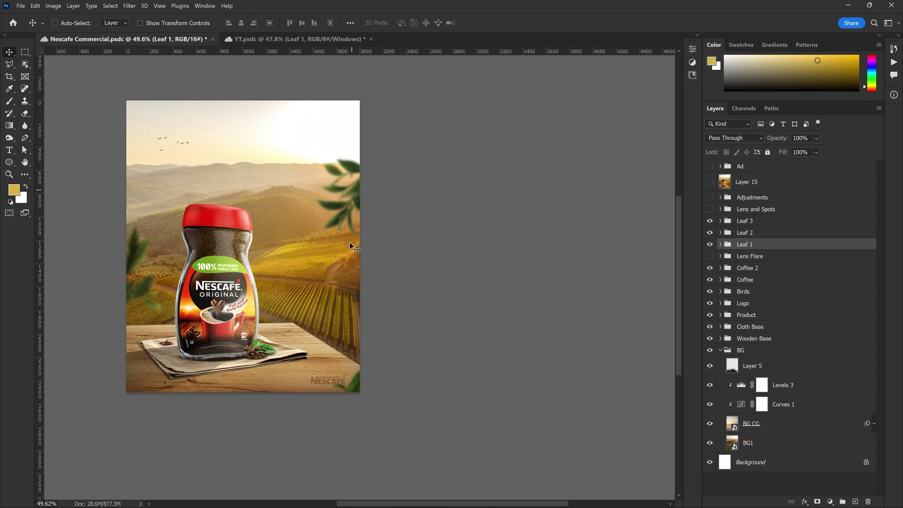
left_click(752, 223)
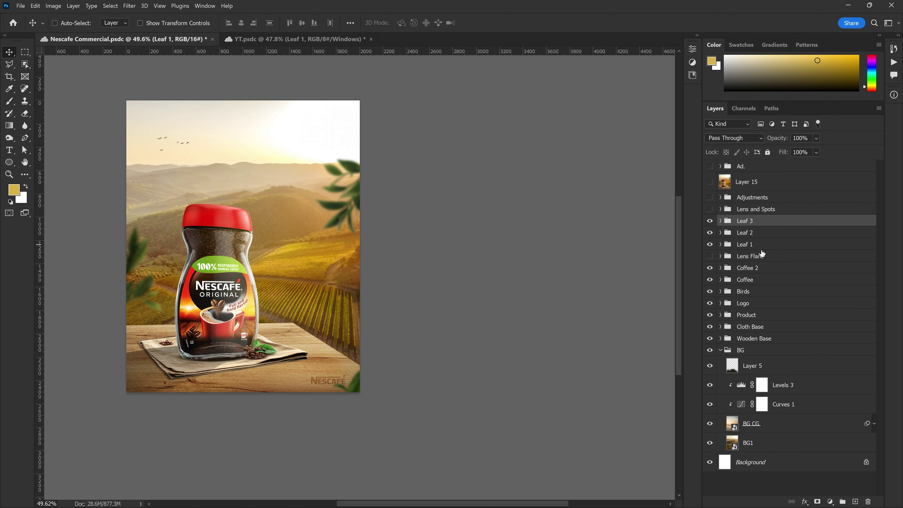
left_click(752, 231, "shift")
left_click_drag(751, 234, 332, 241)
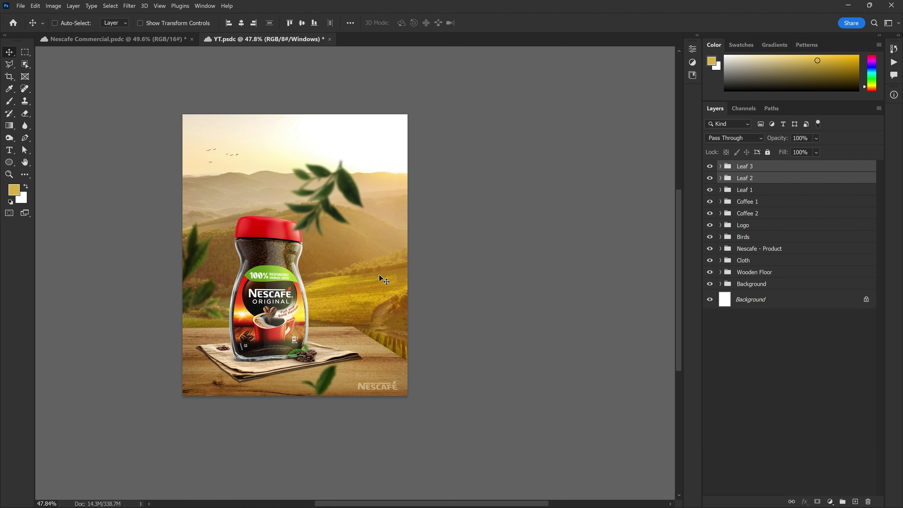
Step: Place the new leaf branch at the canvas's right edge and nudge Leaf 3 slightly
left_click_drag(340, 217, 423, 227)
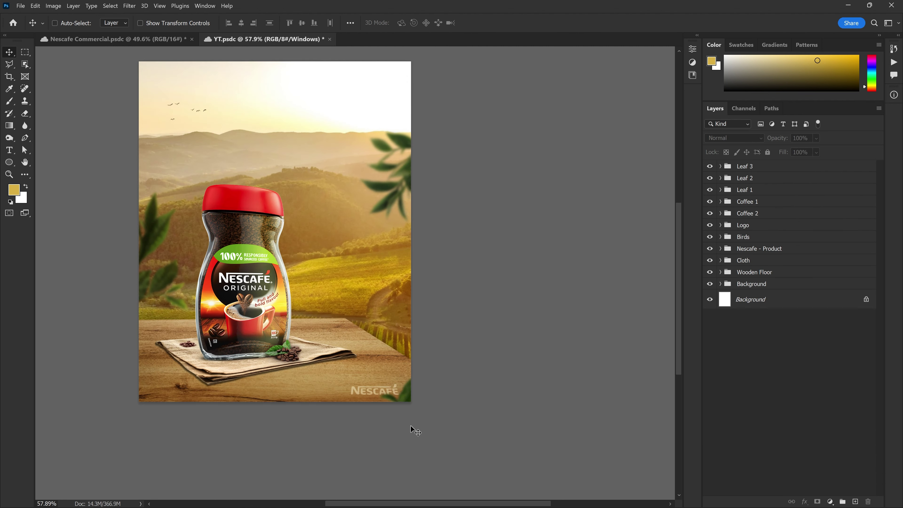
scroll(408, 400, "up", 3)
right_click(409, 400)
key("Down")
key("Return")
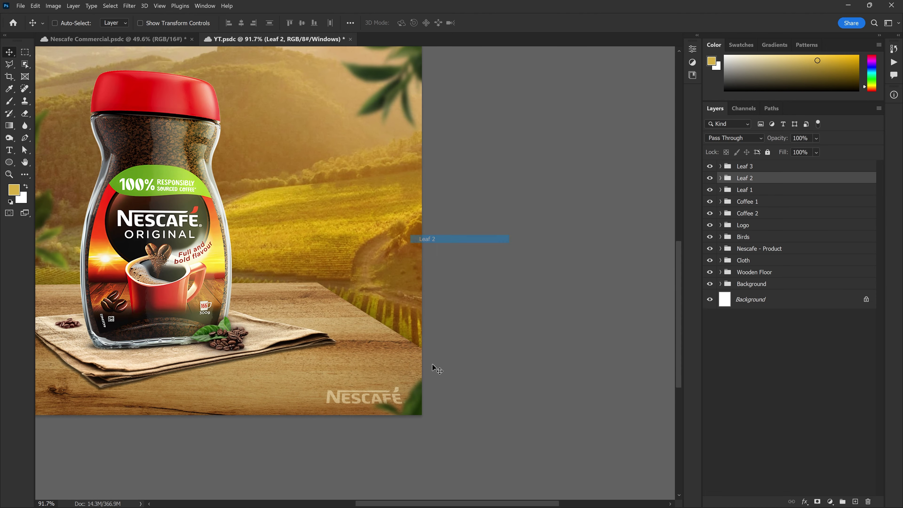
scroll(419, 420, "down", 3)
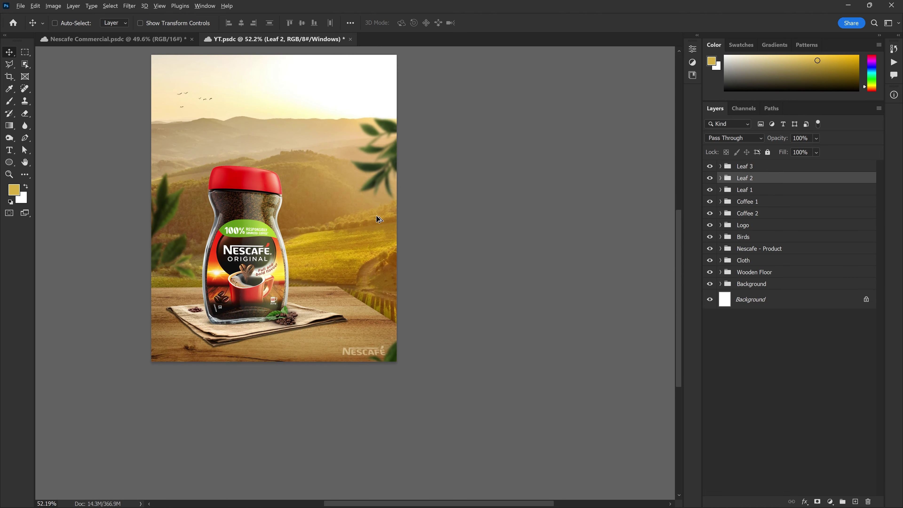
scroll(379, 218, "up", 2)
left_click_drag(384, 228, 380, 212)
scroll(385, 233, "down", 3)
scroll(280, 283, "up", 2)
scroll(192, 180, "up", 1)
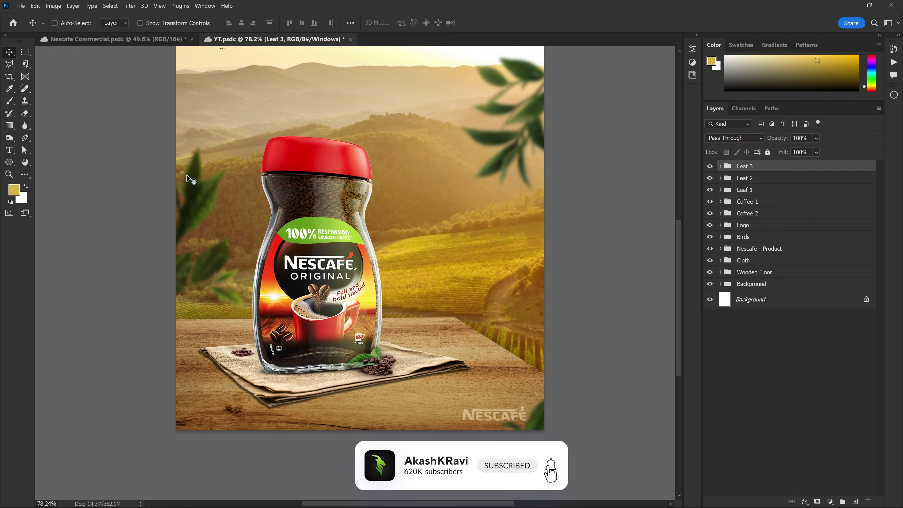
Step: Set the Gaussian Blur radius on the Leaf 1 leaf to 8.2
left_click(768, 190)
left_click(720, 189)
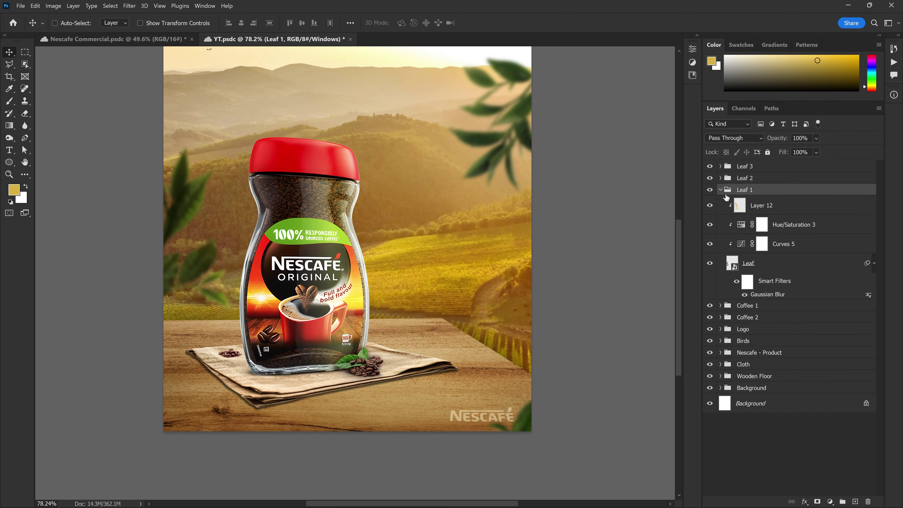
double_click(768, 295)
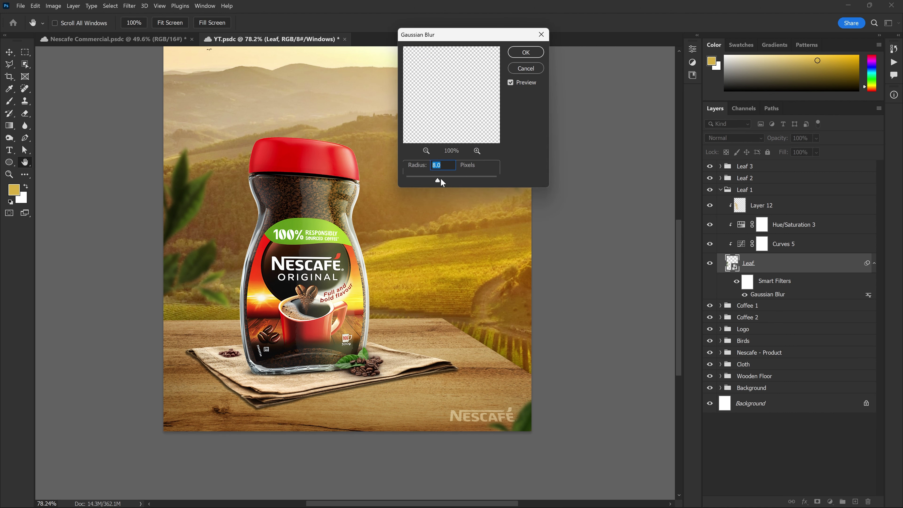
left_click_drag(444, 180, 446, 179)
left_click(438, 179)
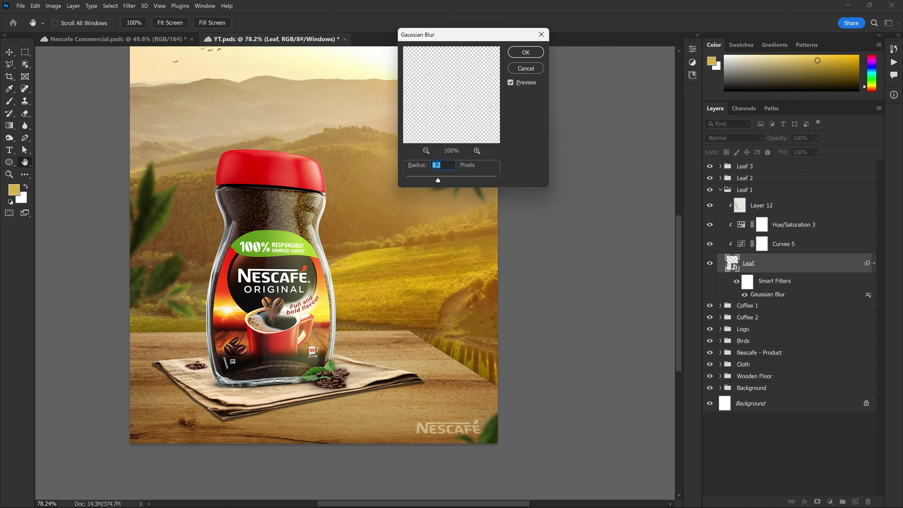
key("Return")
scroll(300, 256, "down", 3)
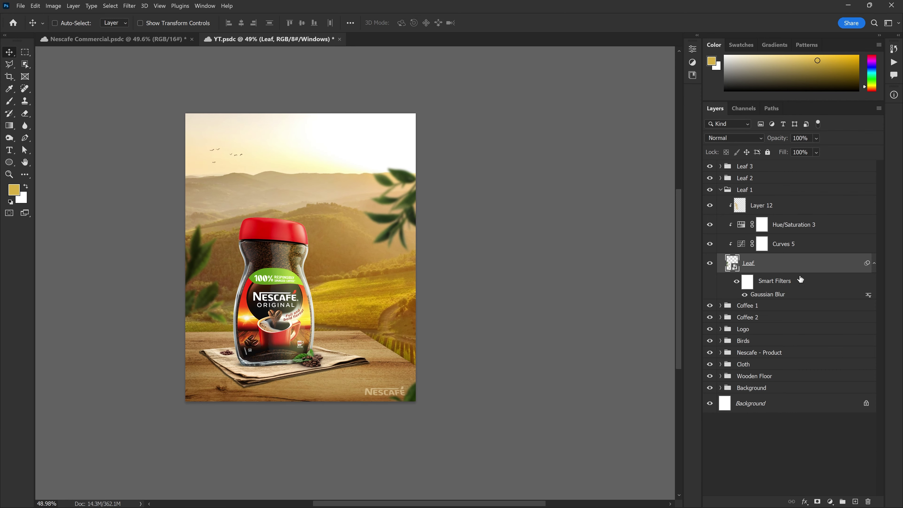
Step: Add a Brightness/Contrast adjustment that slightly lowers the leaf's contrast
left_click(831, 499)
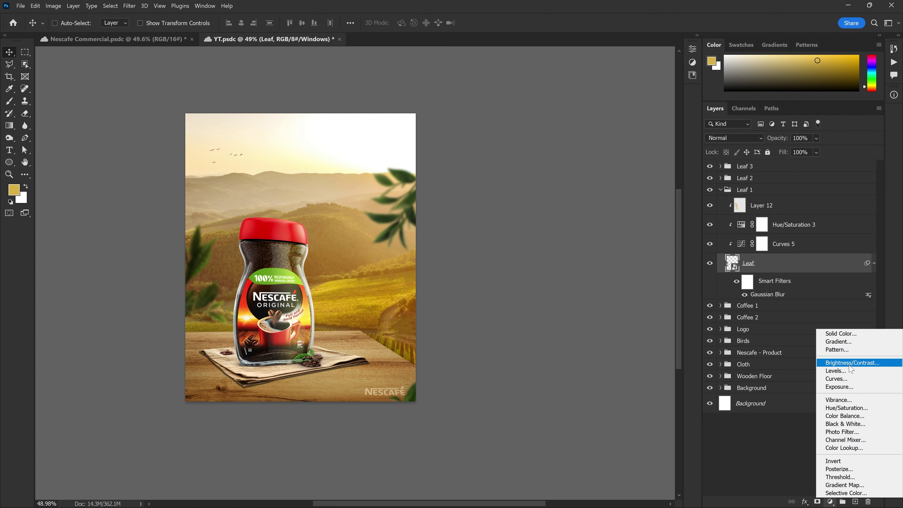
left_click(848, 363)
mouse_move(612, 126)
left_mouse_down()
mouse_move(589, 127)
mouse_move(606, 128)
left_mouse_up()
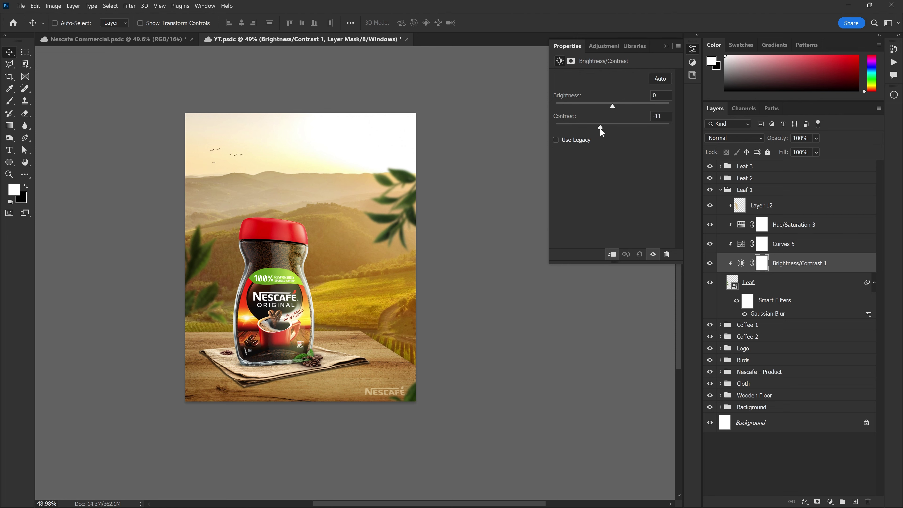
left_click(666, 46)
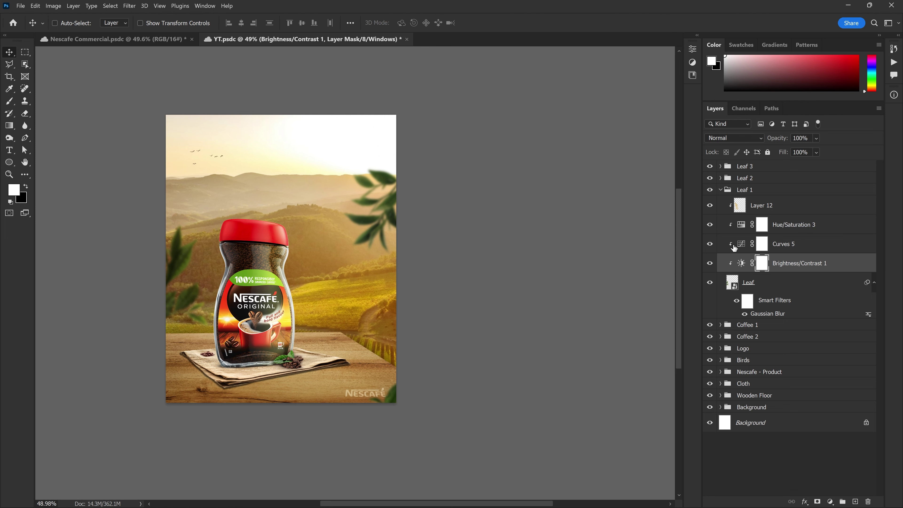
Step: Darken the leaf's midtones slightly with the Curves 5 adjustment
left_click(739, 246)
double_click(741, 244)
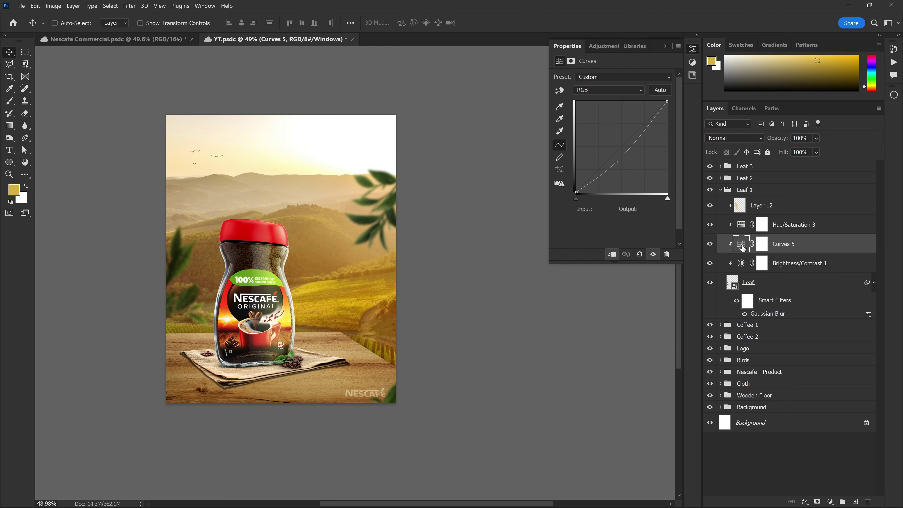
left_click_drag(613, 158, 611, 167)
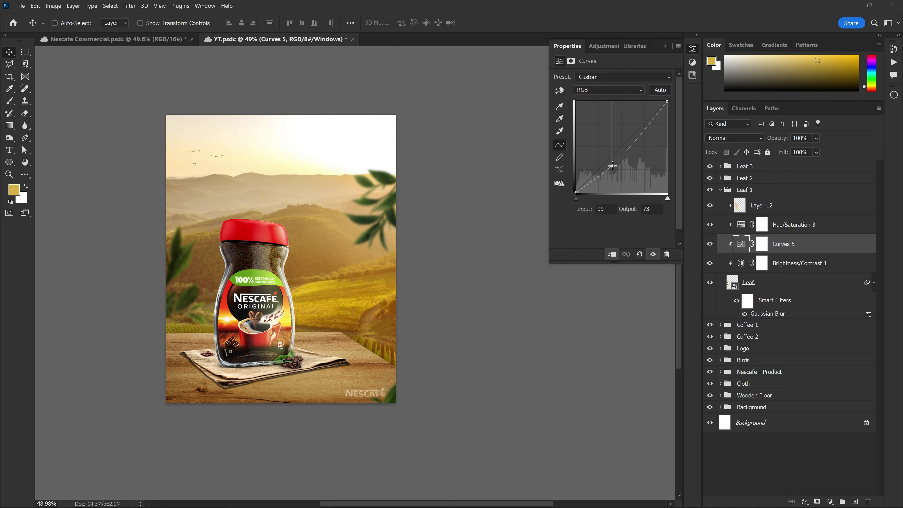
left_click_drag(612, 165, 612, 162)
left_click(666, 47)
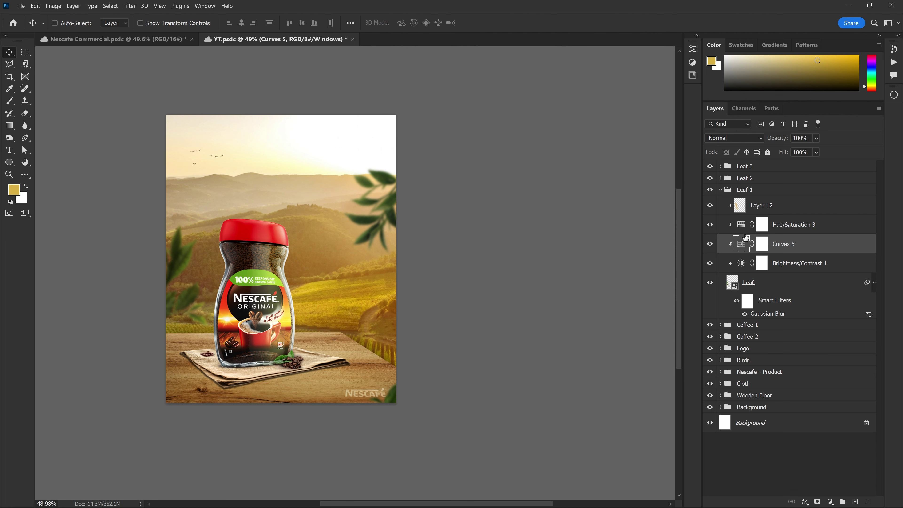
Step: Set Hue/Saturation 3 to hue -13, saturation -35, lightness -13, then collapse Leaf 1
double_click(741, 228)
left_click_drag(605, 154, 603, 156)
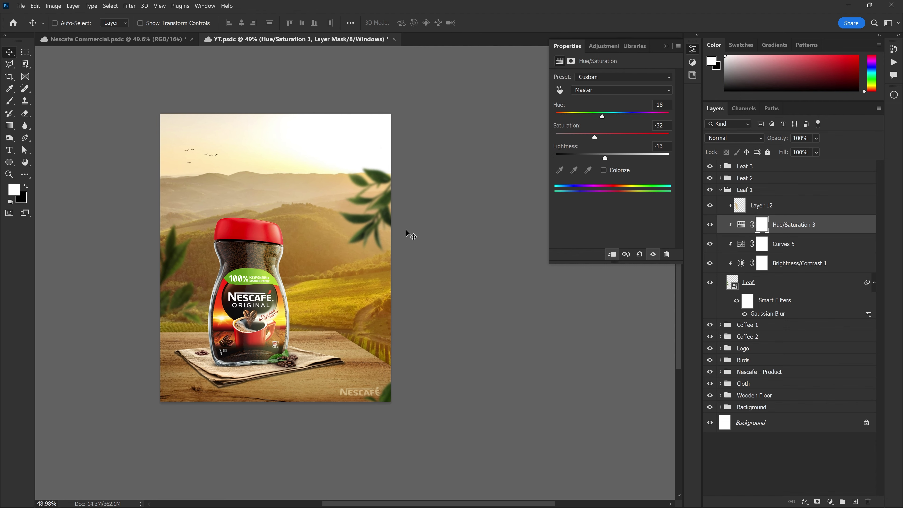
scroll(496, 173, "up", 1)
left_click_drag(592, 134, 585, 136)
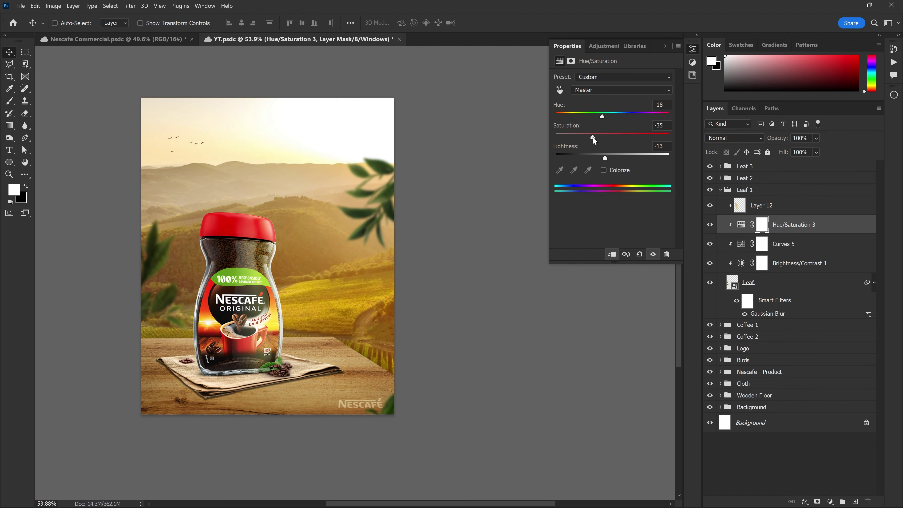
left_click_drag(585, 137, 606, 116)
scroll(349, 355, "up", 1)
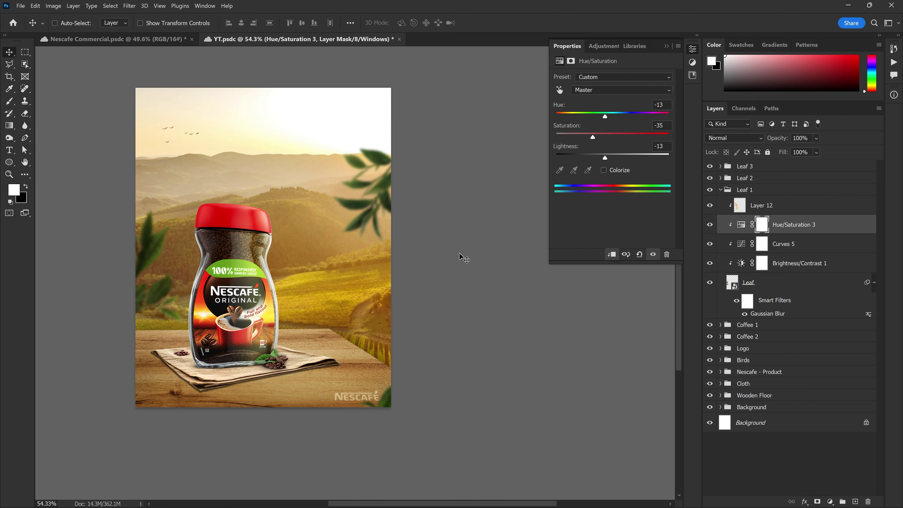
left_click(666, 46)
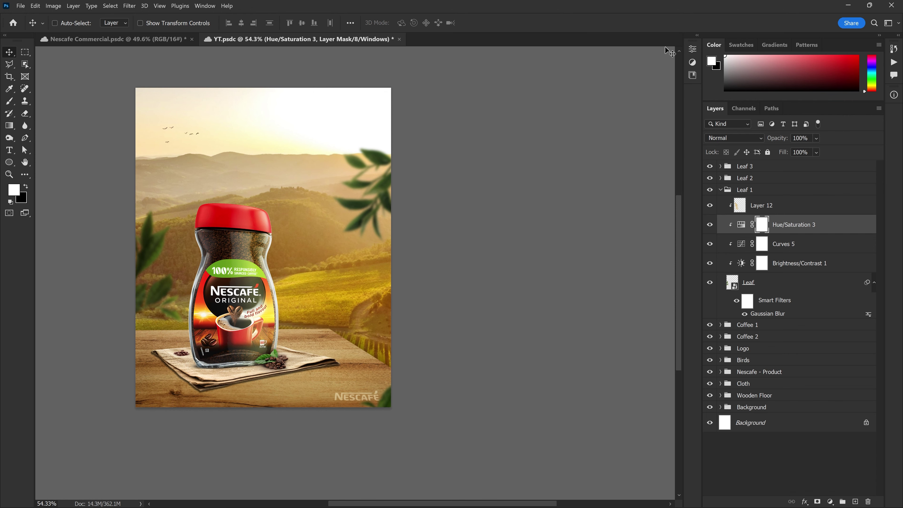
left_click(759, 190)
left_click(720, 190)
Step: Shift the Leaf 1 leaf slightly right and rotate it a little along the left edge
scroll(123, 336, "up", 3)
mouse_move(148, 298)
left_mouse_down()
mouse_move(168, 298)
mouse_move(169, 310)
left_mouse_up()
scroll(170, 312, "down", 3)
key("ctrl+t")
left_click_drag(271, 196, 259, 315)
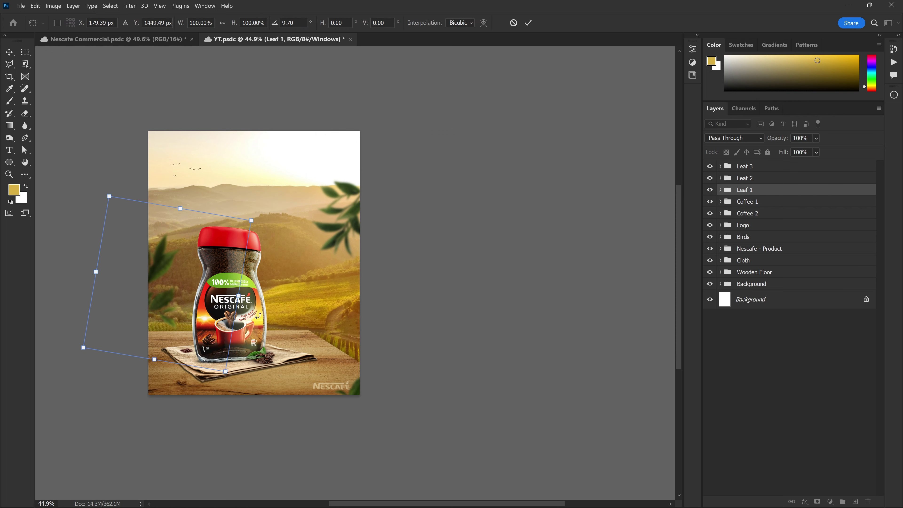
key("Return")
scroll(391, 288, "up", 3)
scroll(366, 284, "down", 1)
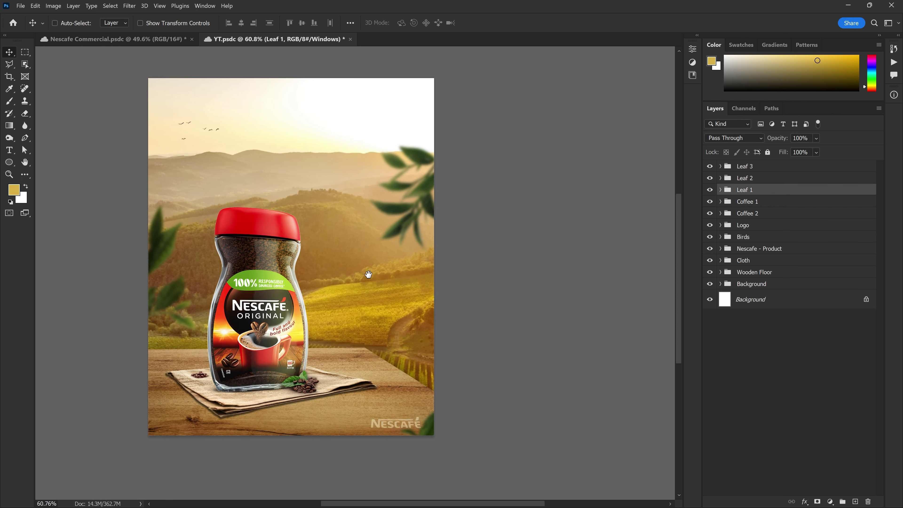
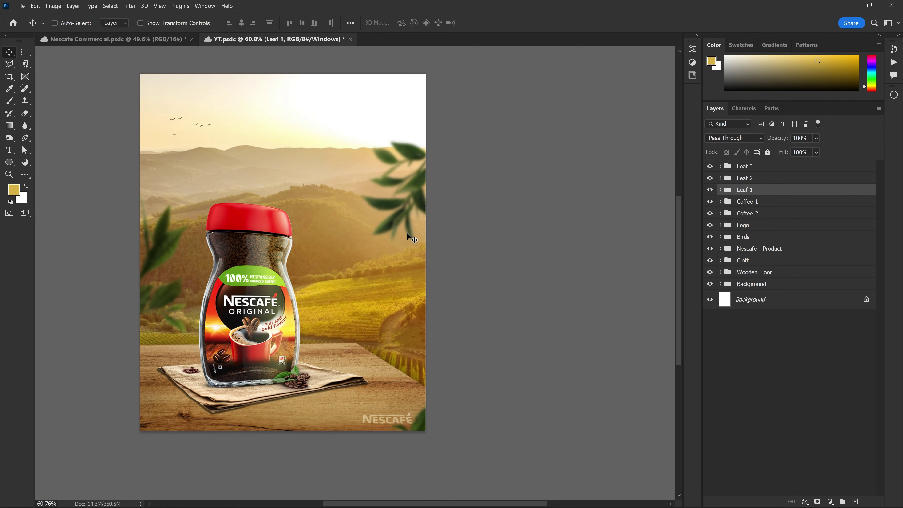
Step: Select the Leaf 3 group and check the Nescafe Commercial reference before returning to the poster
left_click(802, 166)
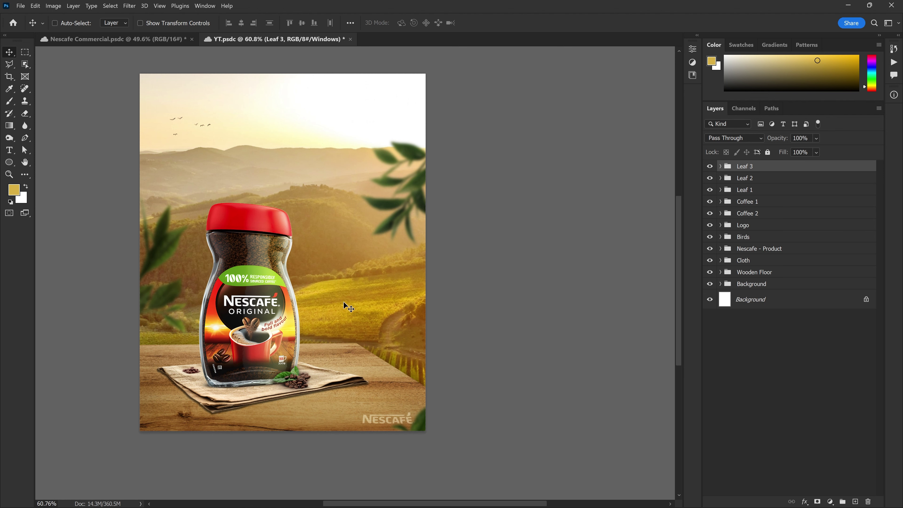
key("ctrl+Tab")
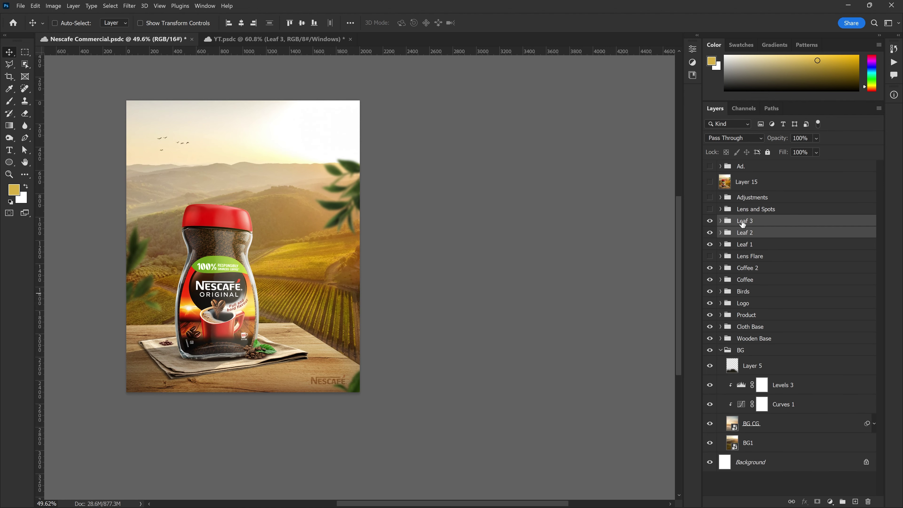
left_click(710, 209)
left_click(305, 41)
Step: Place the dark sunset flare photo on the poster, rotated, in Screen blend mode
key("alt+Tab")
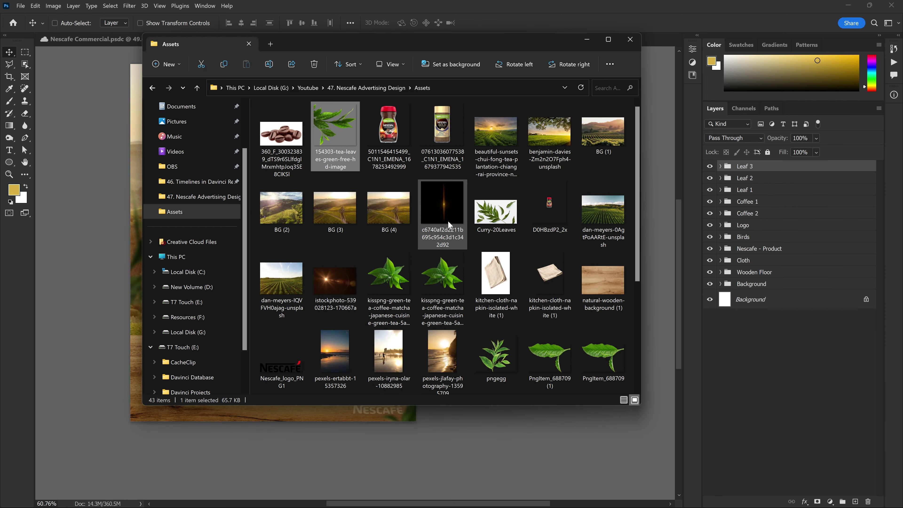
left_click(451, 288)
mouse_move(450, 284)
left_mouse_down()
mouse_move(254, 251)
mouse_move(302, 265)
mouse_move(453, 256)
mouse_move(490, 242)
left_mouse_up()
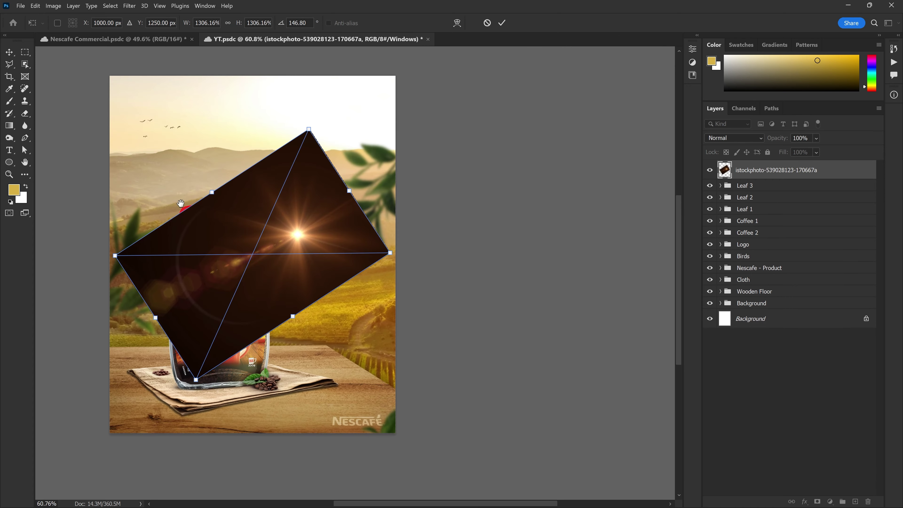
mouse_move(438, 160)
left_mouse_down()
mouse_move(448, 231)
mouse_move(487, 208)
left_mouse_up()
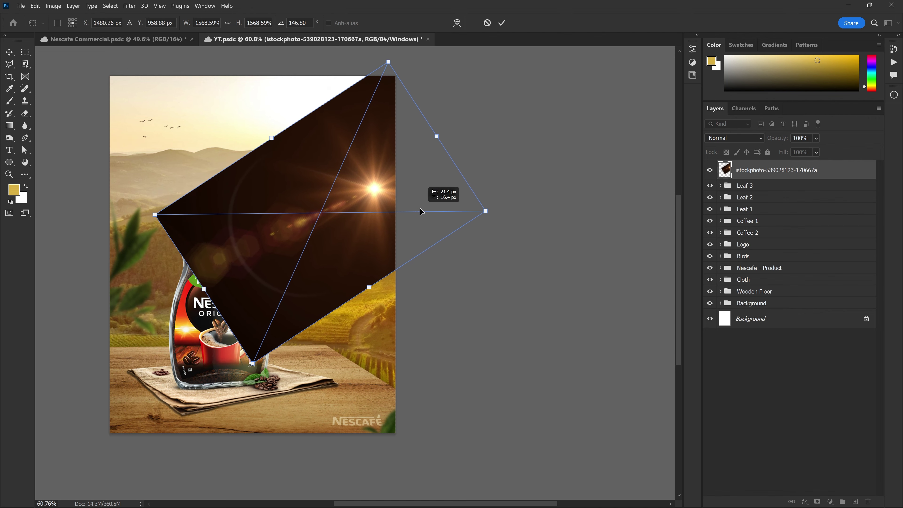
left_click(501, 23)
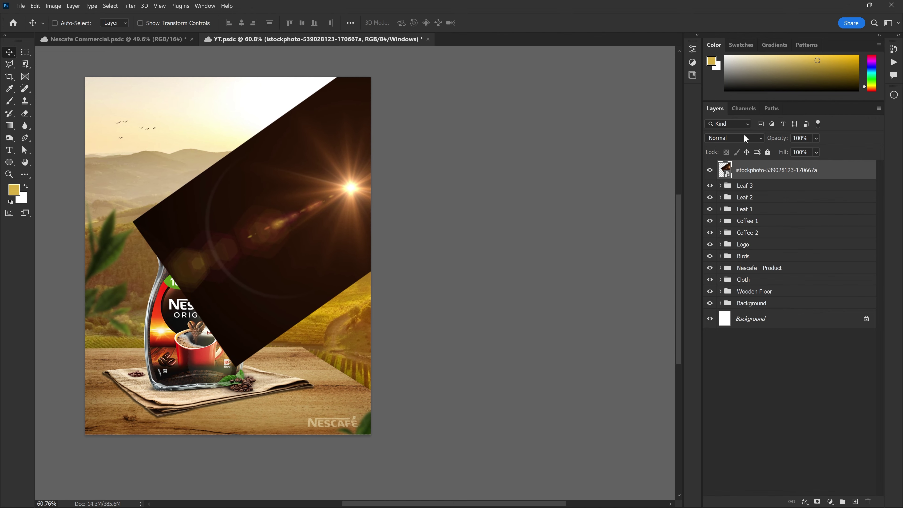
left_click(733, 137)
left_click(734, 227)
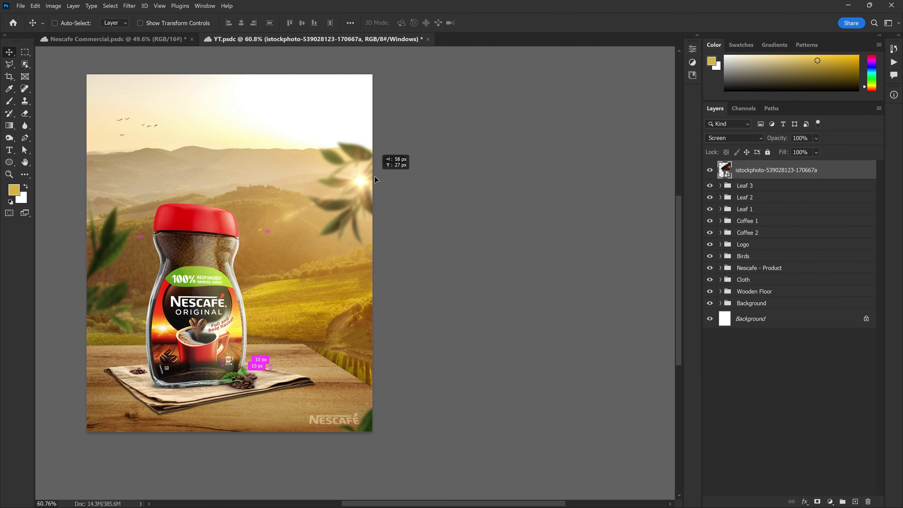
Step: Rotate, enlarge and move the flare so its sun glows behind the top-right leaves
key("ctrl+t")
left_click_drag(371, 185, 175, 361)
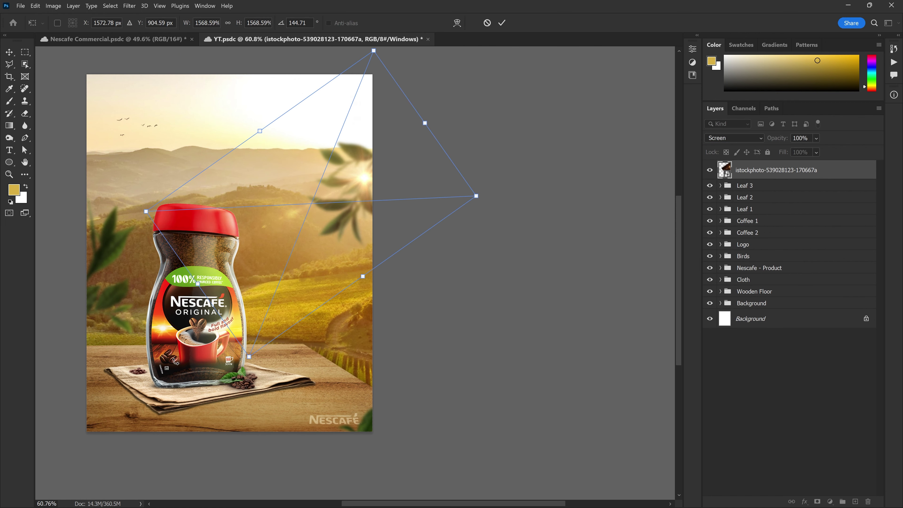
left_click_drag(250, 358, 264, 398)
mouse_move(350, 192)
left_mouse_down()
mouse_move(382, 215)
mouse_move(373, 210)
left_mouse_up()
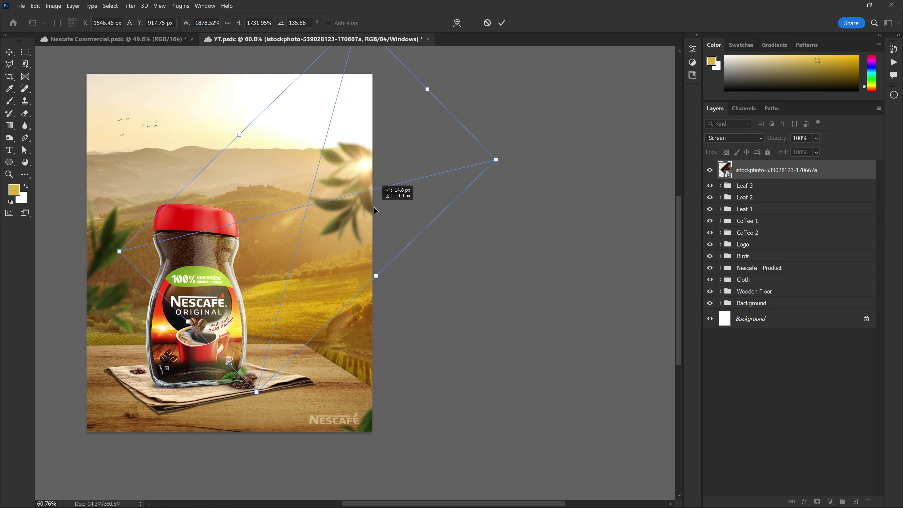
key("Return")
scroll(289, 219, "up", 5)
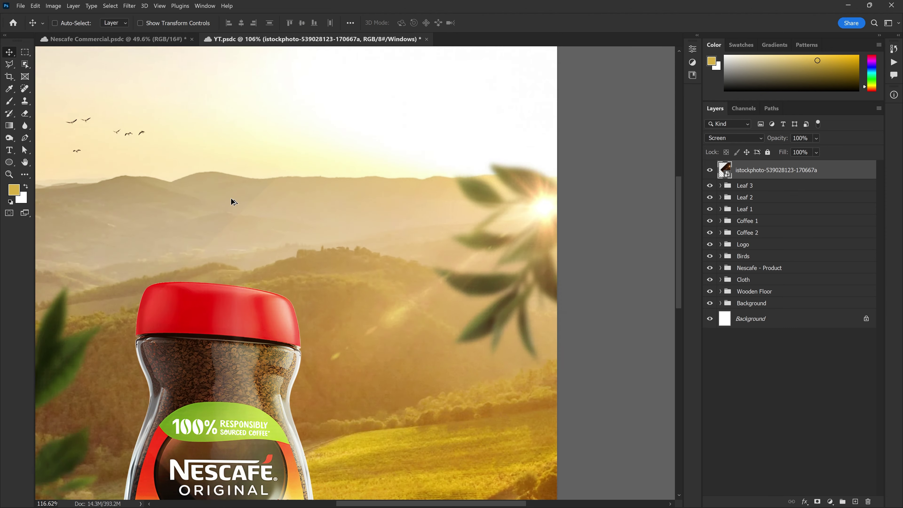
scroll(280, 200, "down", 3)
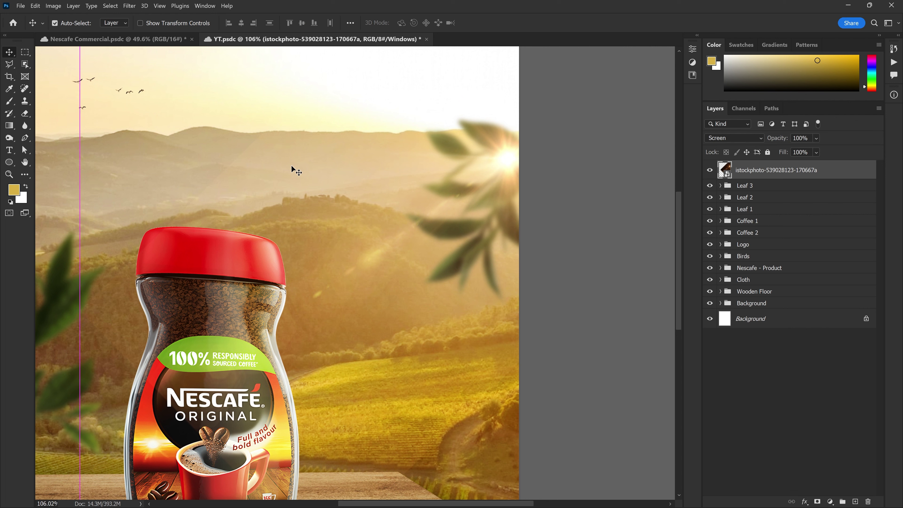
key("ctrl+l")
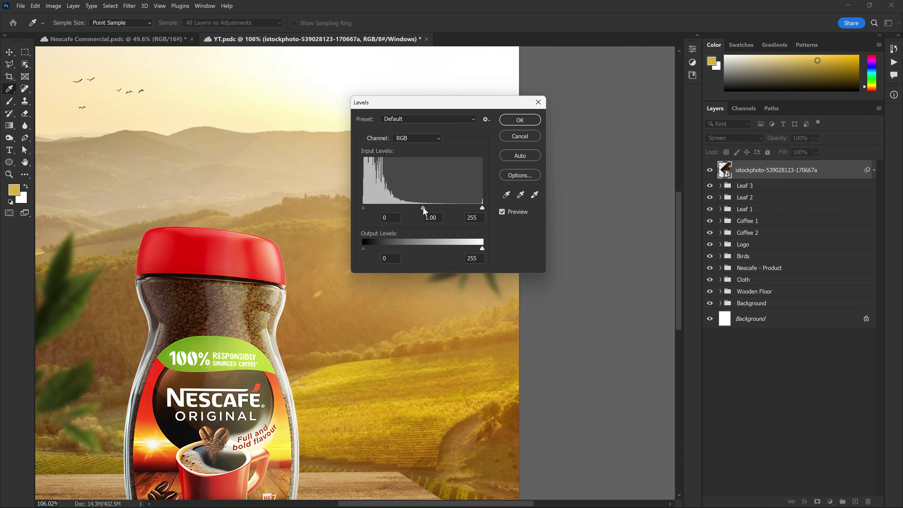
Step: Darken the flare's midtones with Levels and move its layer beneath Leaf 3
left_click(483, 207)
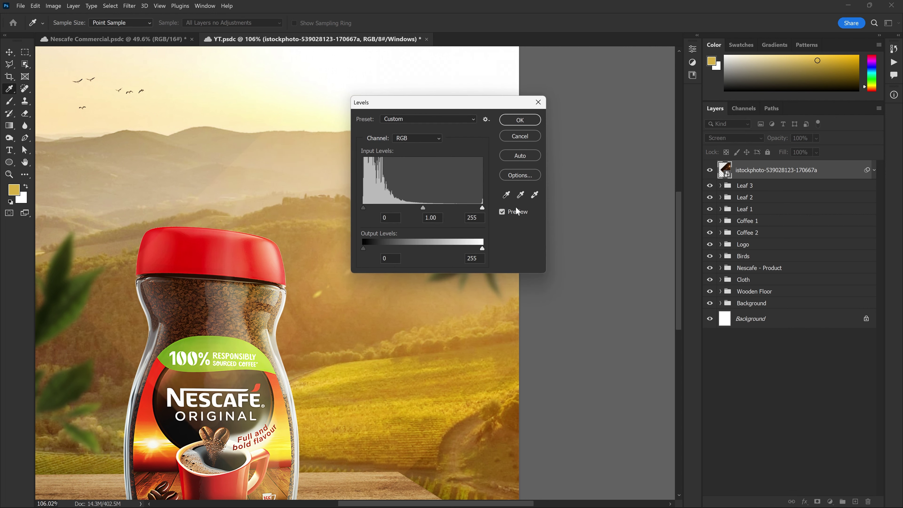
left_click_drag(423, 207, 438, 208)
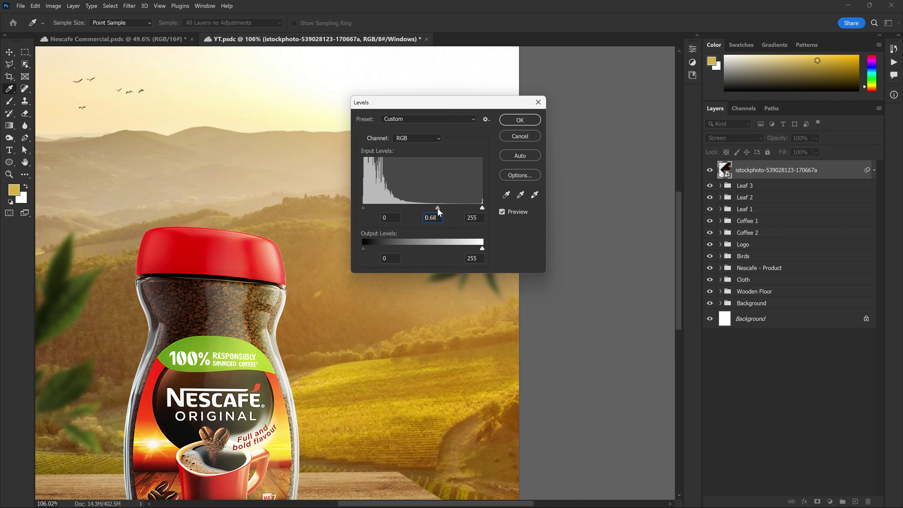
key("Return")
key("v")
scroll(339, 269, "down", 3)
scroll(340, 269, "down", 1)
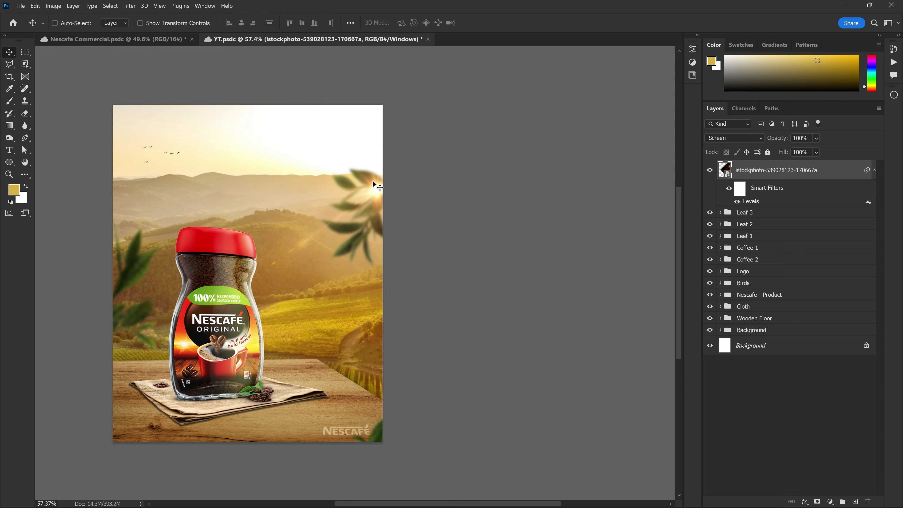
left_click_drag(771, 168, 774, 221)
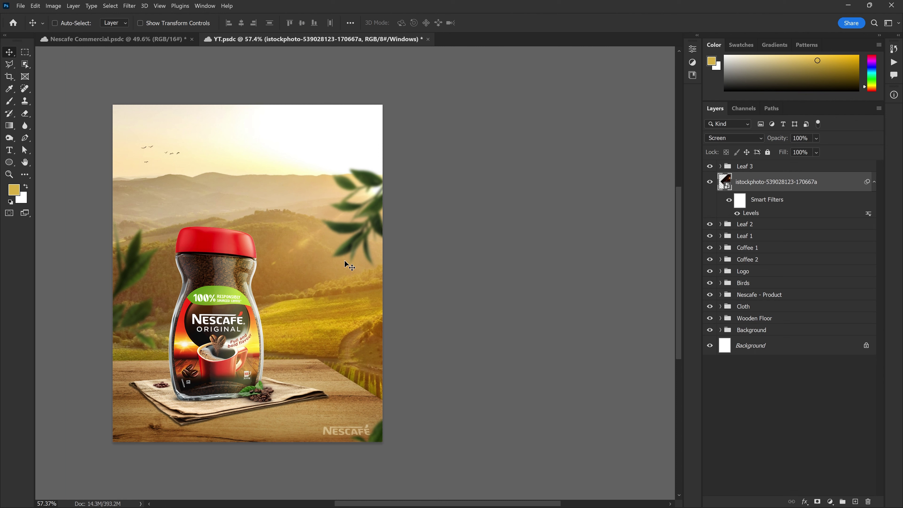
Step: Enlarge the flare, shift it left and down, and save both documents
key("ctrl+t")
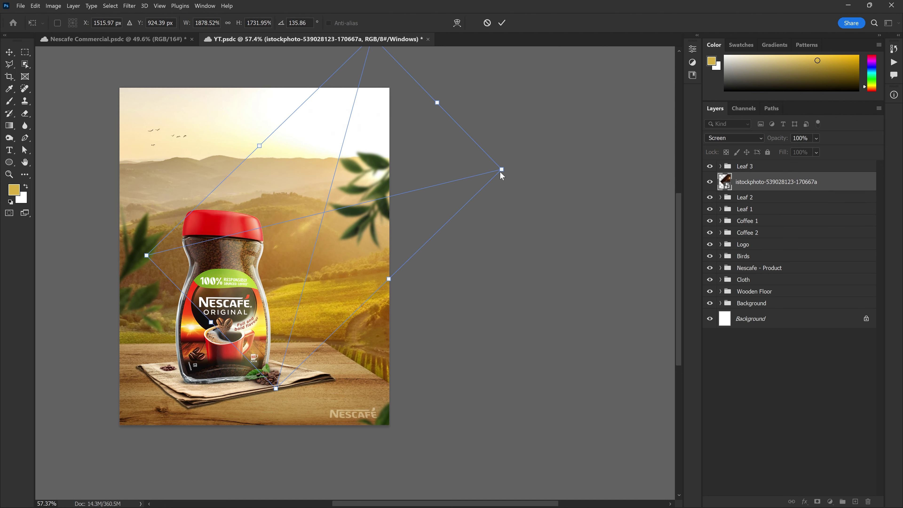
left_click_drag(501, 169, 536, 161)
mouse_move(464, 185)
left_mouse_down()
mouse_move(440, 205)
mouse_move(450, 196)
left_mouse_up()
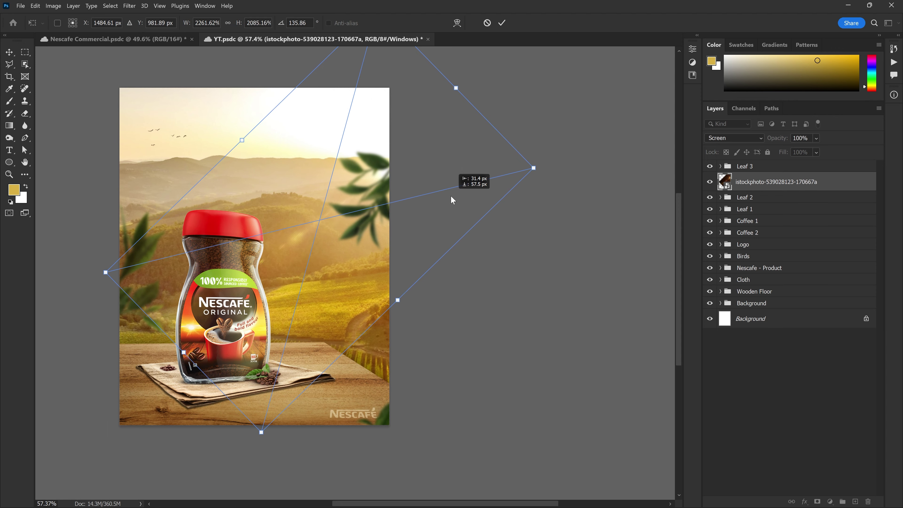
key("Return")
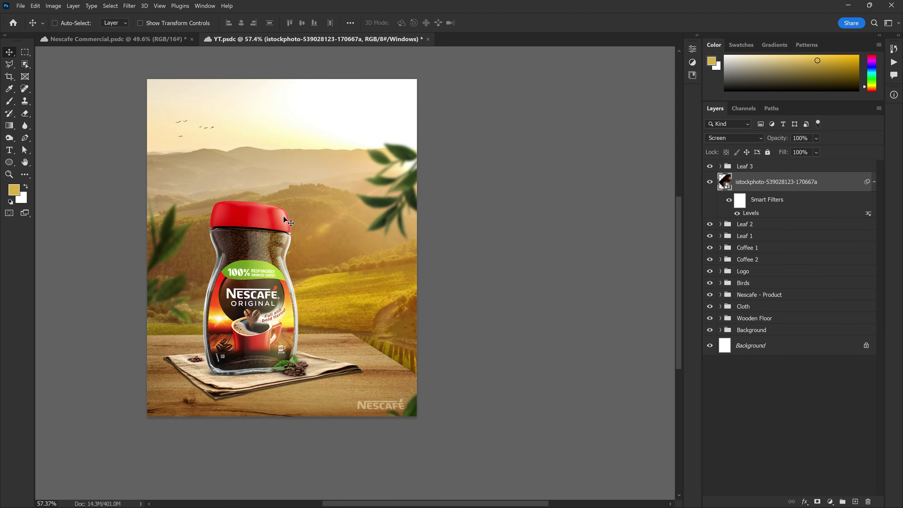
scroll(288, 222, "up", 5)
key("ctrl+s")
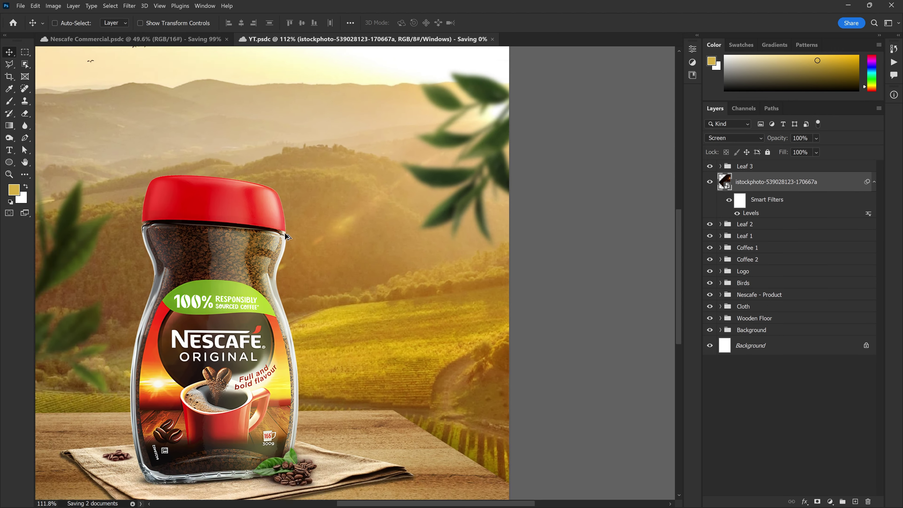
key("ctrl+0")
key("alt+Tab")
Step: Place the Flare_21 lens flare on the poster, shrink it, and move its layer above Leaf 3
scroll(316, 245, "up", 2)
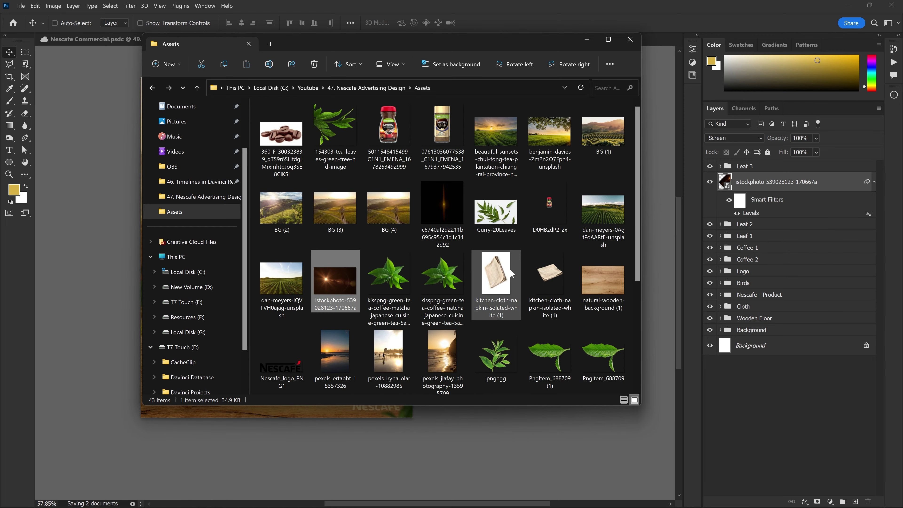
scroll(510, 274, "down", 5)
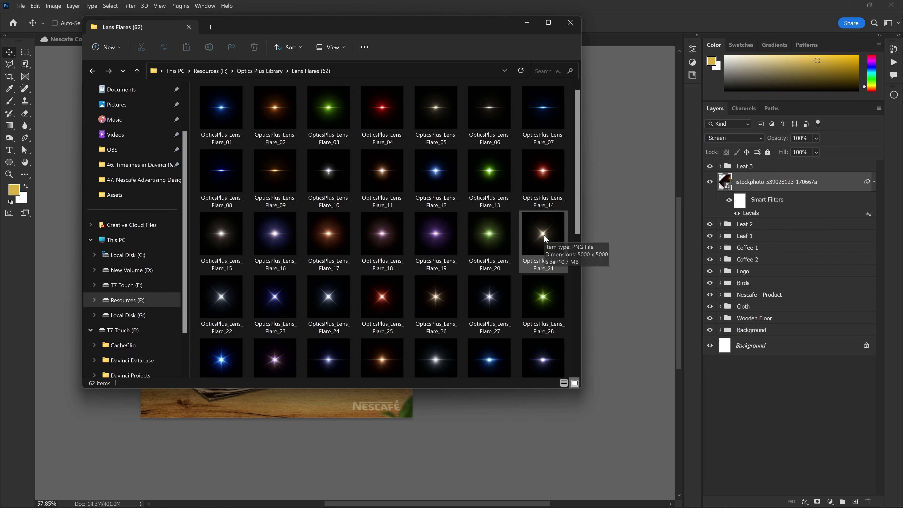
double_click(541, 239)
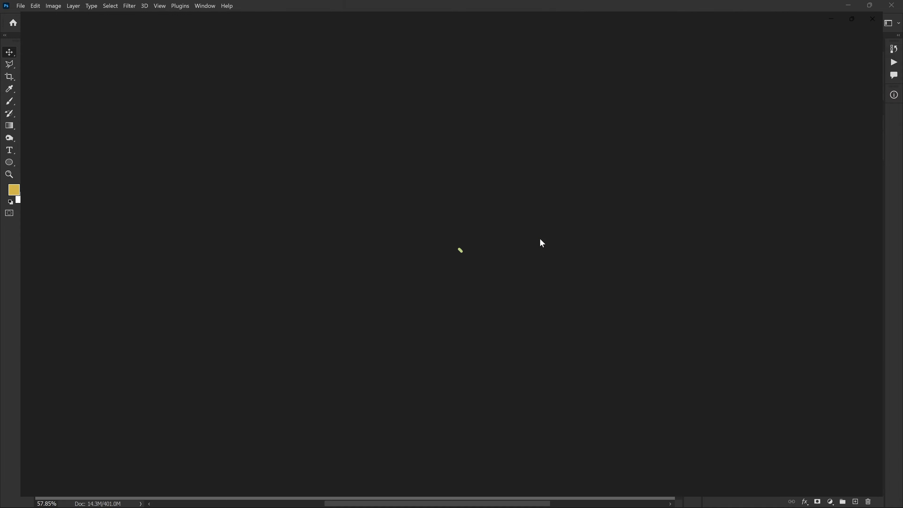
key("alt+F4")
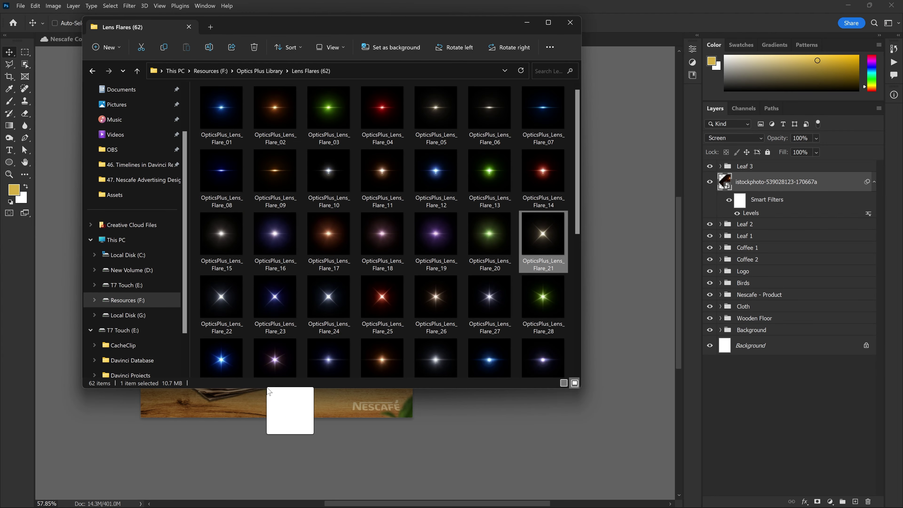
left_click_drag(551, 237, 278, 391)
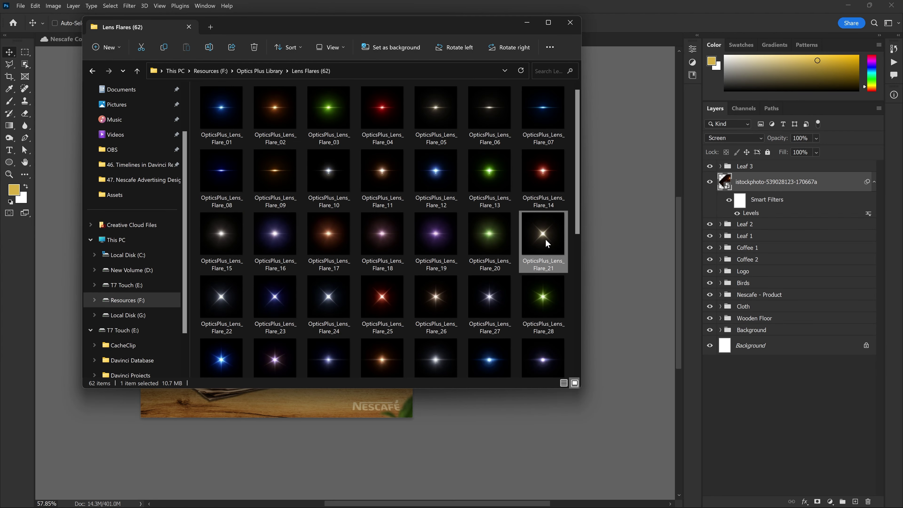
left_click_drag(547, 244, 302, 409)
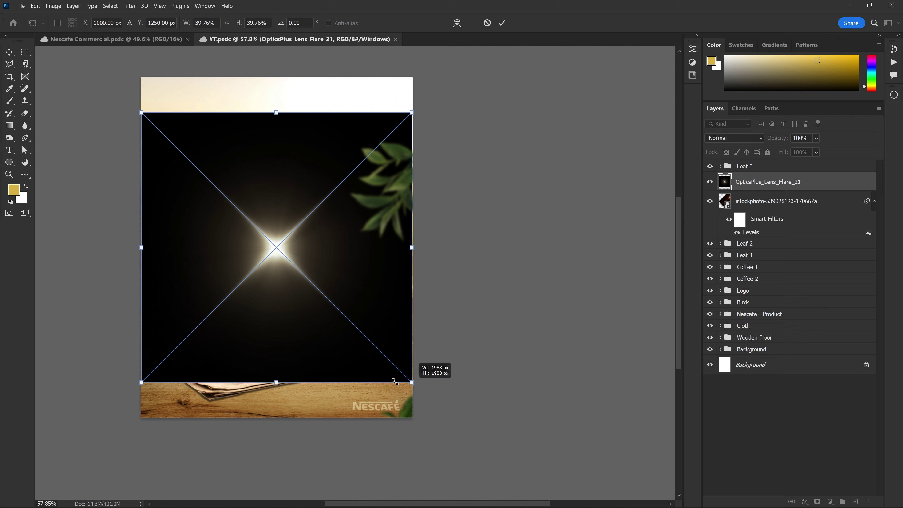
mouse_move(415, 389)
left_mouse_down()
mouse_move(320, 291)
mouse_move(298, 246)
left_mouse_up()
left_click(744, 166)
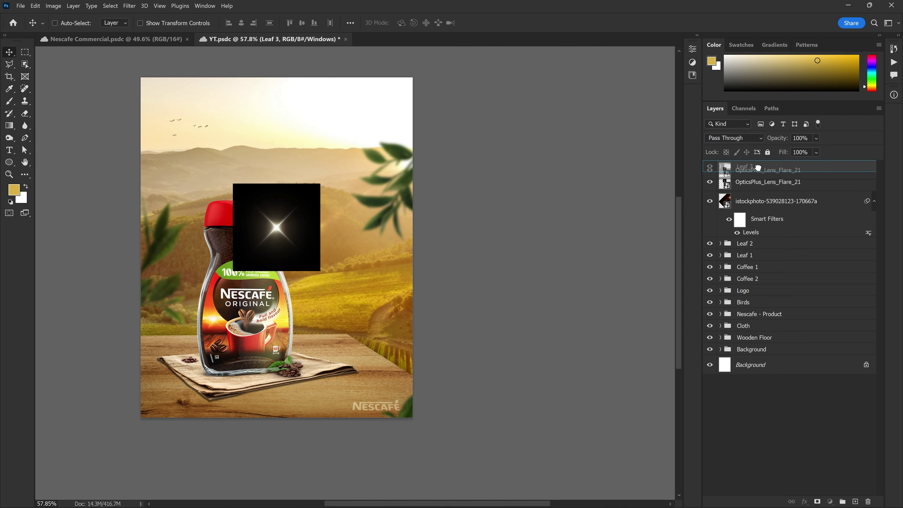
left_click_drag(768, 182, 753, 161)
Step: Rename the sunset flare photo layer to Lens Flare and collapse its filter rows
left_click(762, 201)
left_click_drag(762, 201, 762, 167)
key("ctrl+z")
double_click(761, 201)
type("Lens Flare")
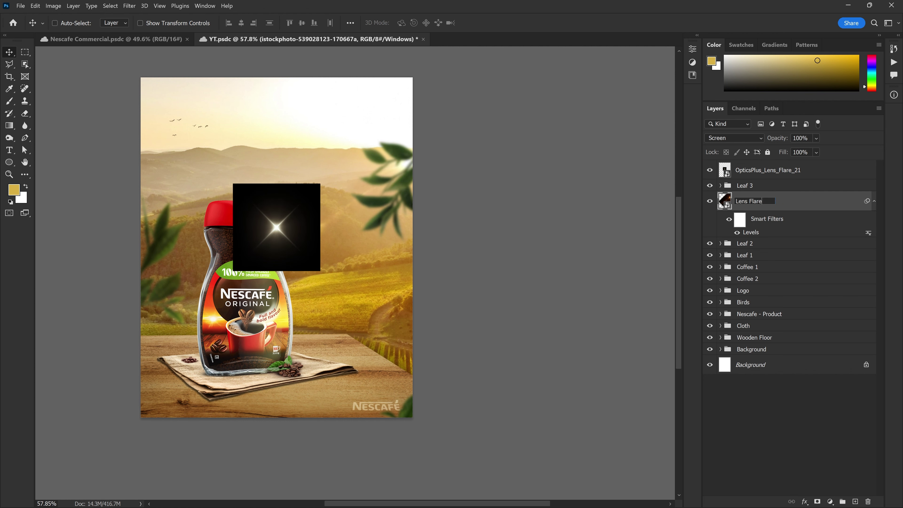
key("Return")
left_click(874, 201)
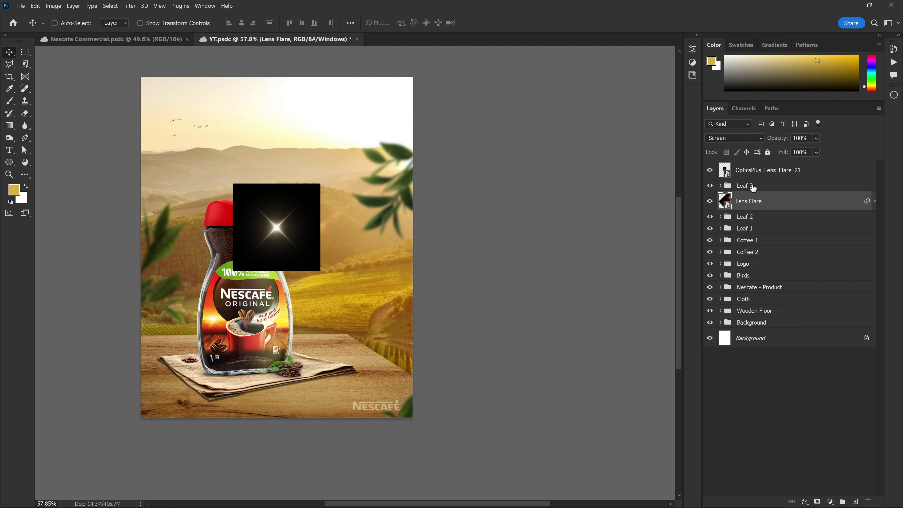
Step: Rename the Flare_21 layer to Spot Flare and set its blend mode to Screen
left_click(759, 171)
double_click(759, 170)
type("Spot Fla")
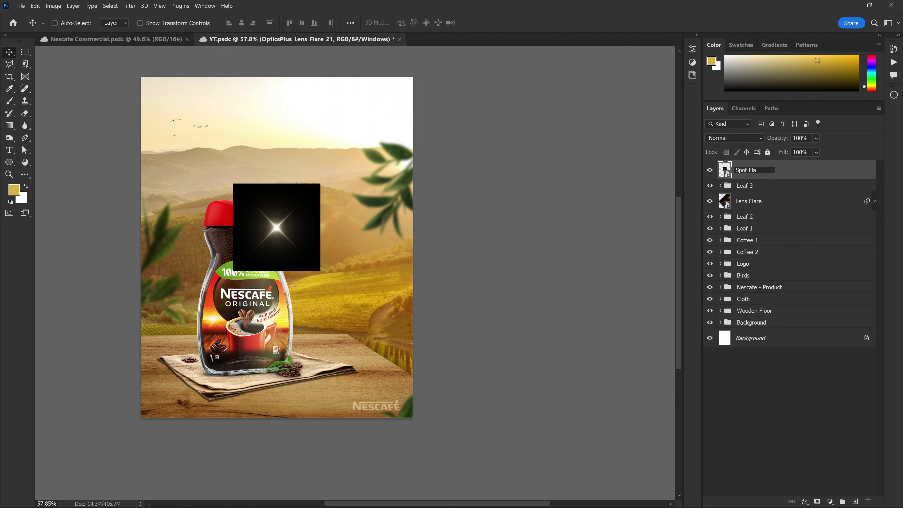
key("Return")
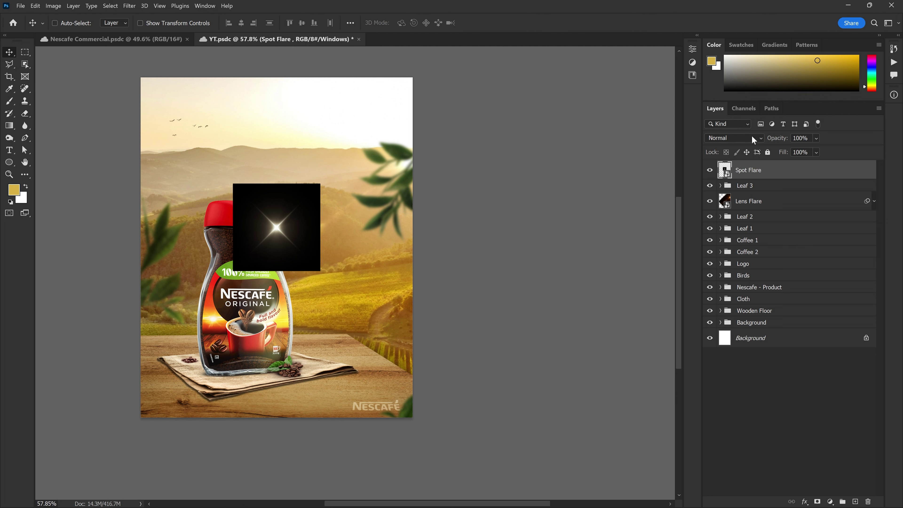
left_click(753, 140)
left_click(722, 223)
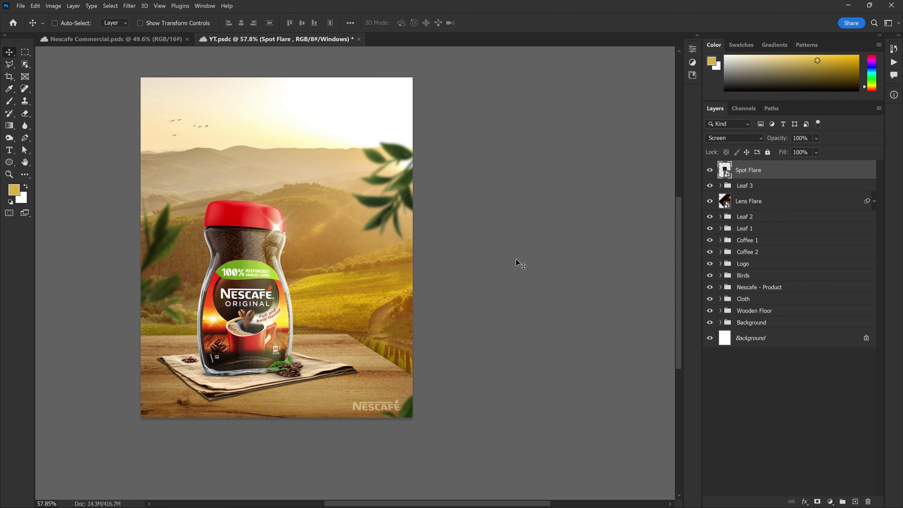
Step: Move the Spot Flare glint onto the jar lid and resize it
scroll(322, 302, "up", 5)
left_click(284, 228)
left_click(461, 201)
left_click_drag(216, 148, 248, 167)
key("ctrl+0")
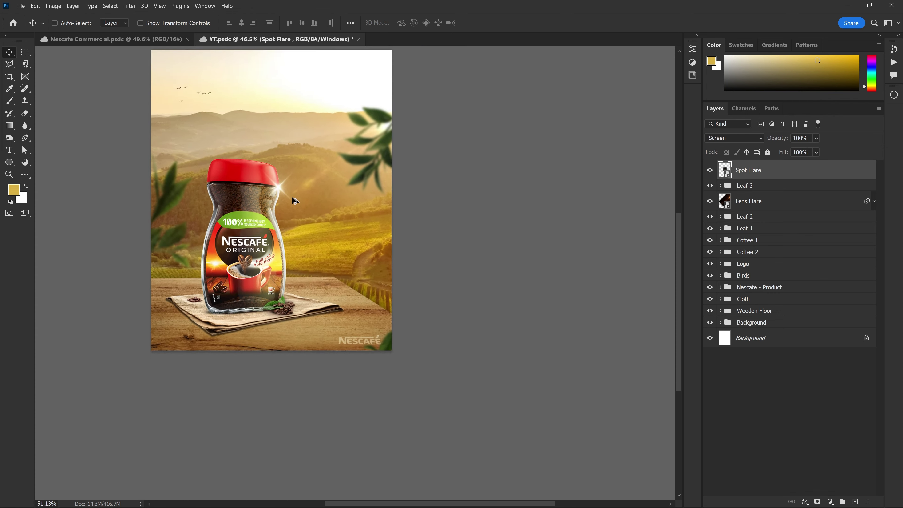
key("ctrl+t")
left_click_drag(329, 182, 329, 160)
key("Return")
Step: Soften the Spot Flare with a Gaussian Blur filter
scroll(313, 198, "down", 6)
scroll(312, 199, "up", 3)
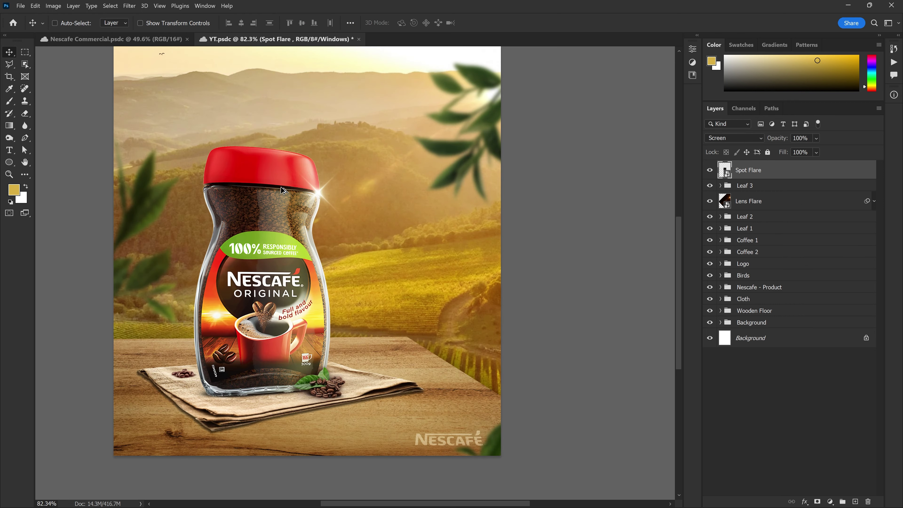
scroll(324, 202, "up", 3)
scroll(372, 236, "down", 3)
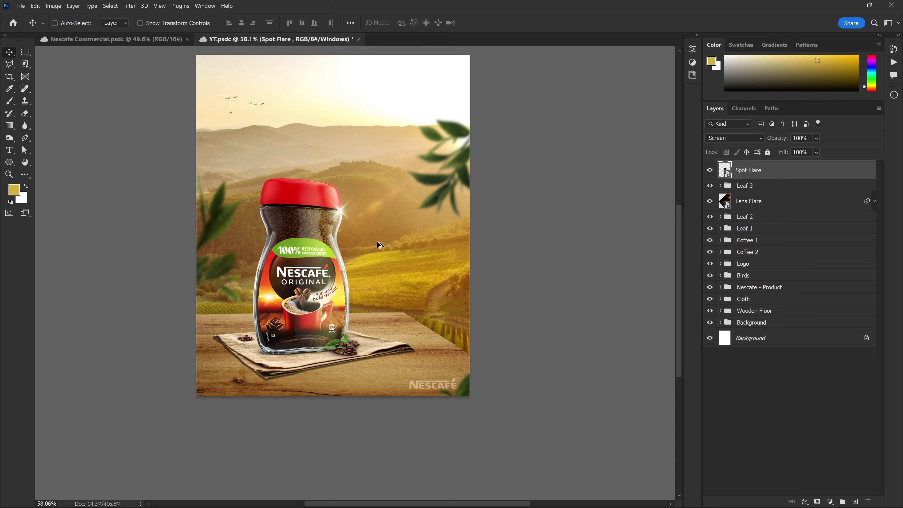
scroll(377, 244, "up", 1)
scroll(383, 216, "down", 1)
scroll(382, 219, "up", 1)
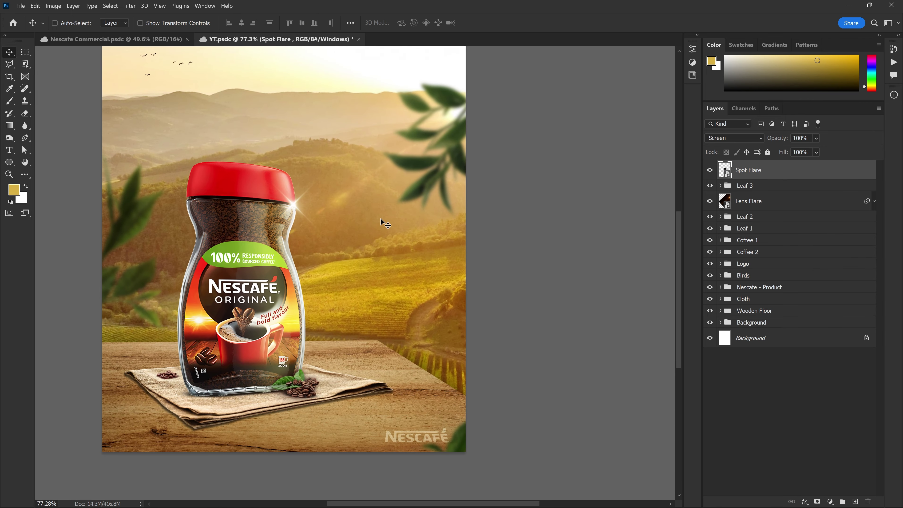
left_click(130, 6)
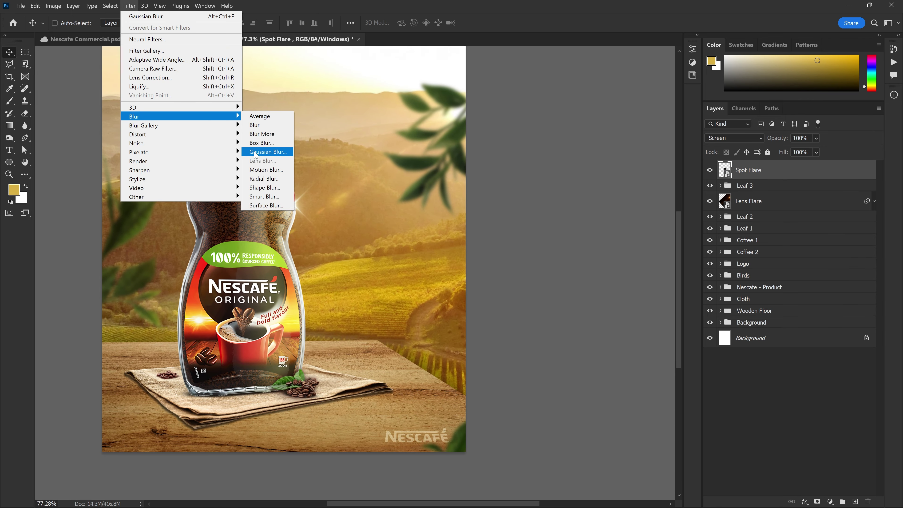
left_click(256, 153)
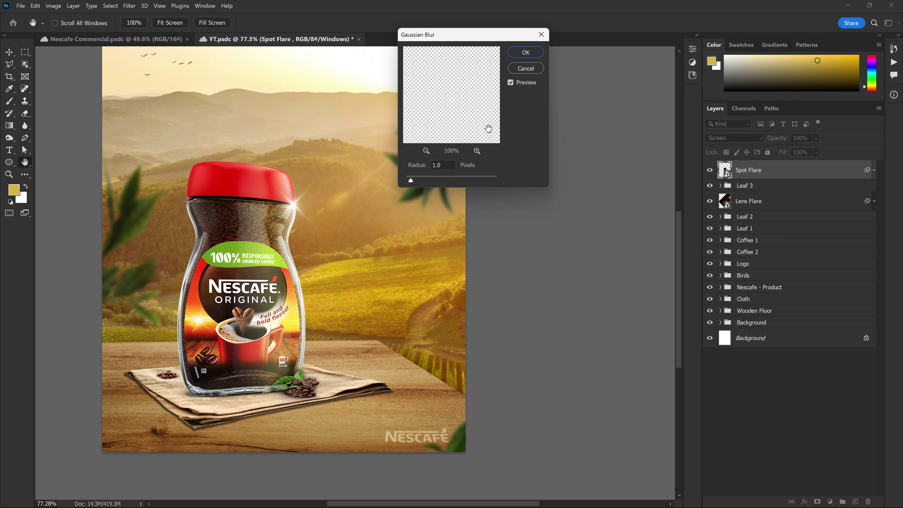
type("0.5")
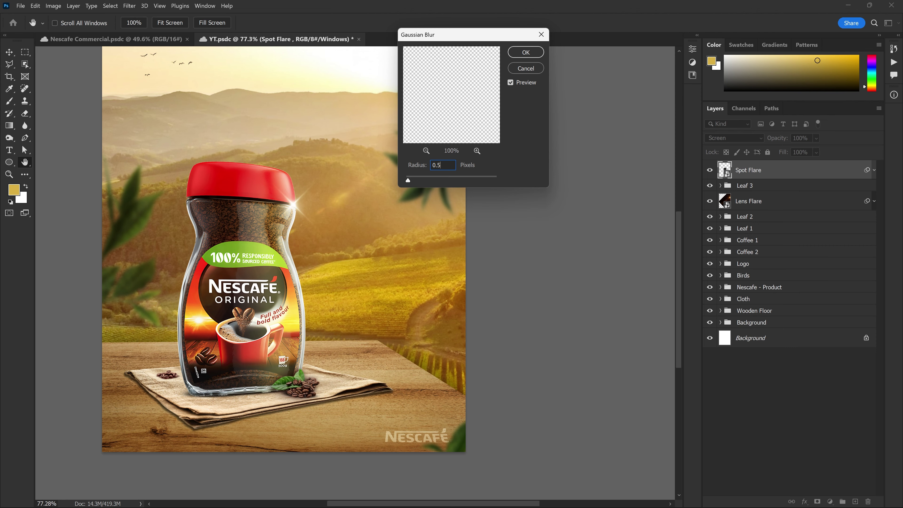
key("Return")
key("v")
Step: Rotate the blurred glint and nudge it into place on the lid's right edge
scroll(322, 226, "up", 4, "alt")
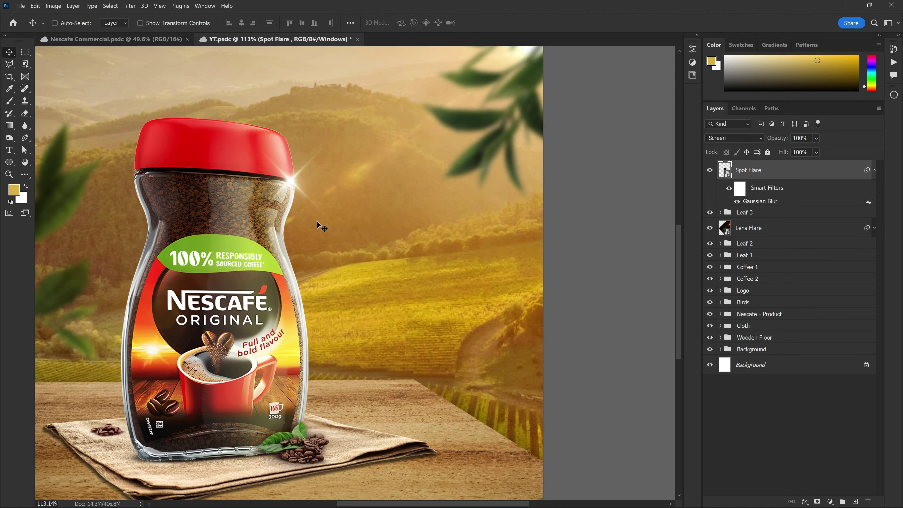
scroll(299, 208, "down", 3, "alt")
scroll(299, 208, "up", 2, "alt")
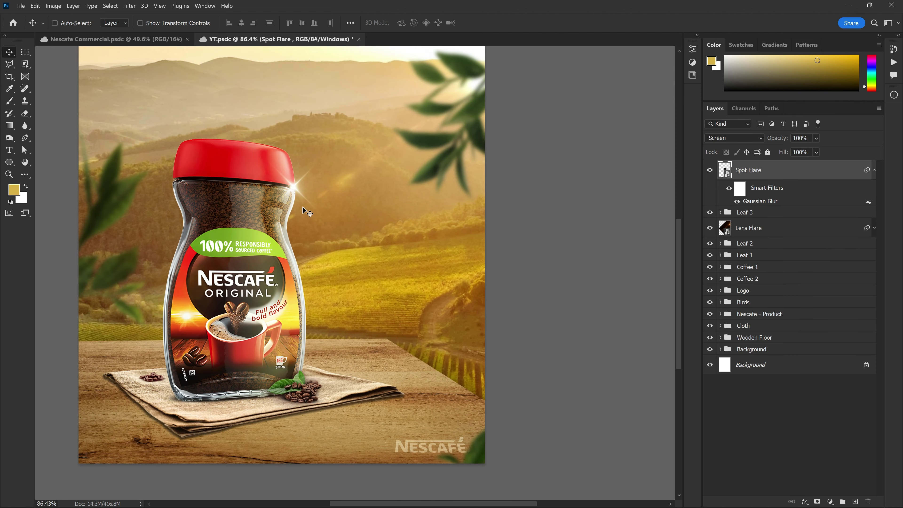
key("ctrl+t")
left_click_drag(350, 119, 386, 190)
key("Return")
scroll(374, 219, "down", 3)
scroll(347, 209, "up", 3, "alt")
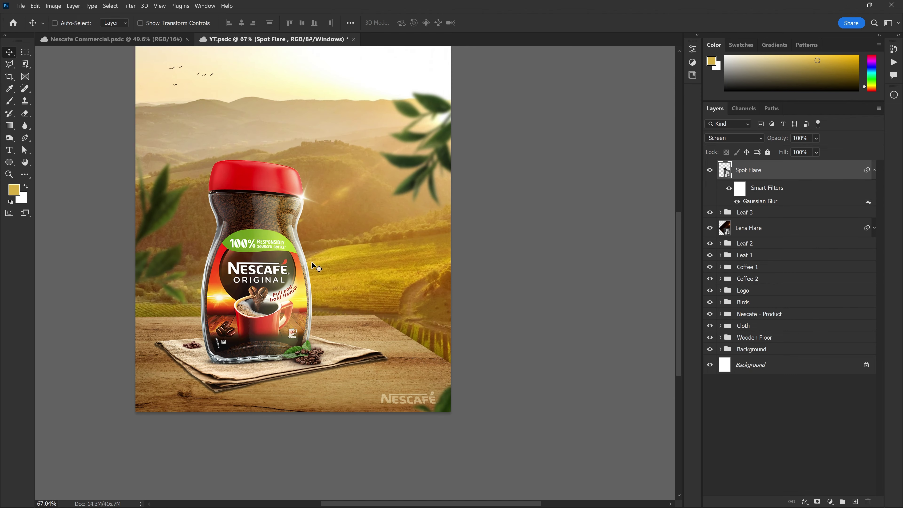
scroll(333, 236, "up", 1, "alt")
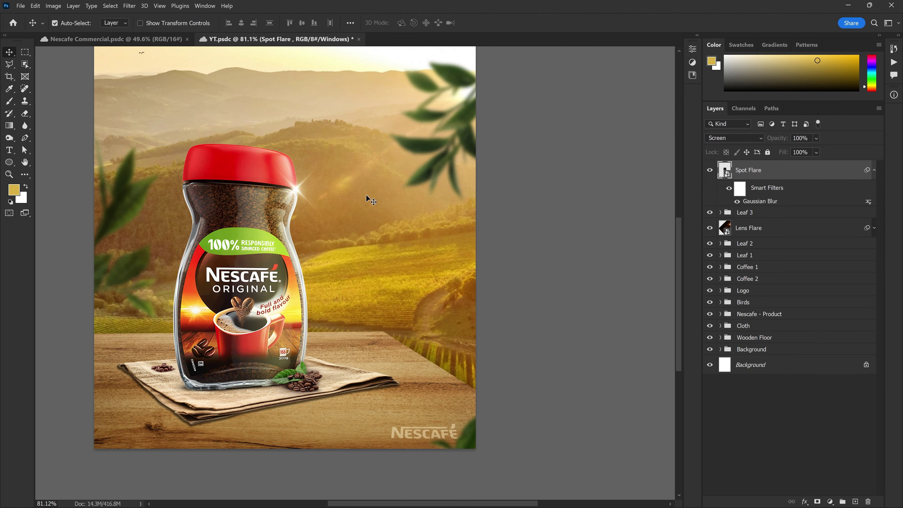
key("ctrl")
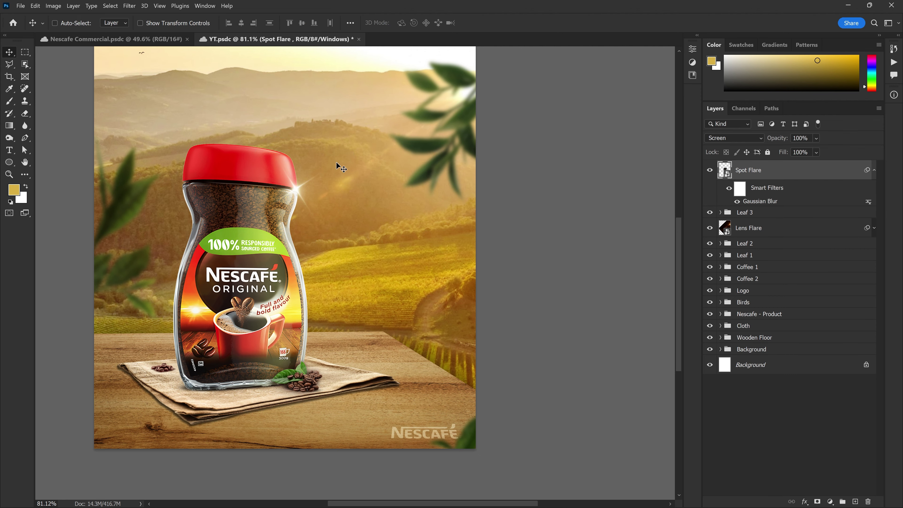
scroll(343, 166, "down", 2, "alt")
scroll(355, 174, "up", 1, "alt")
scroll(317, 246, "up", 1, "alt")
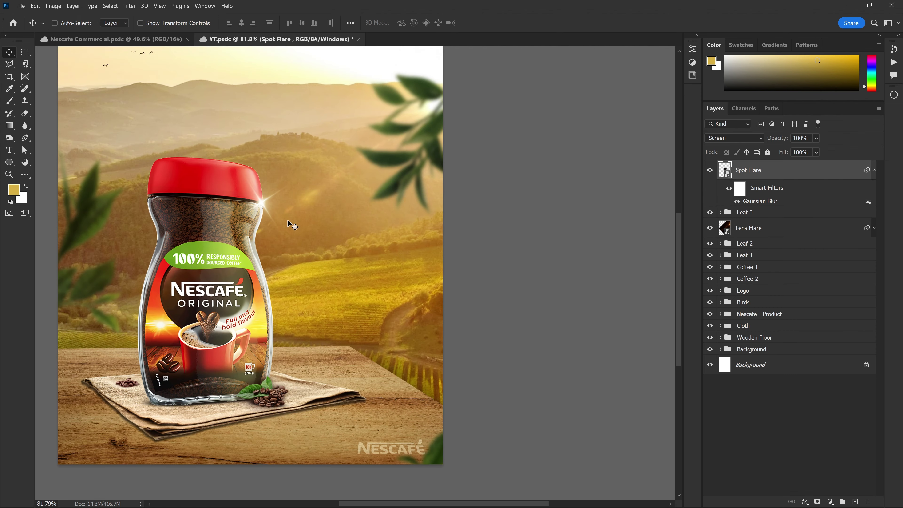
left_click_drag(273, 212, 274, 210)
scroll(249, 284, "down", 1)
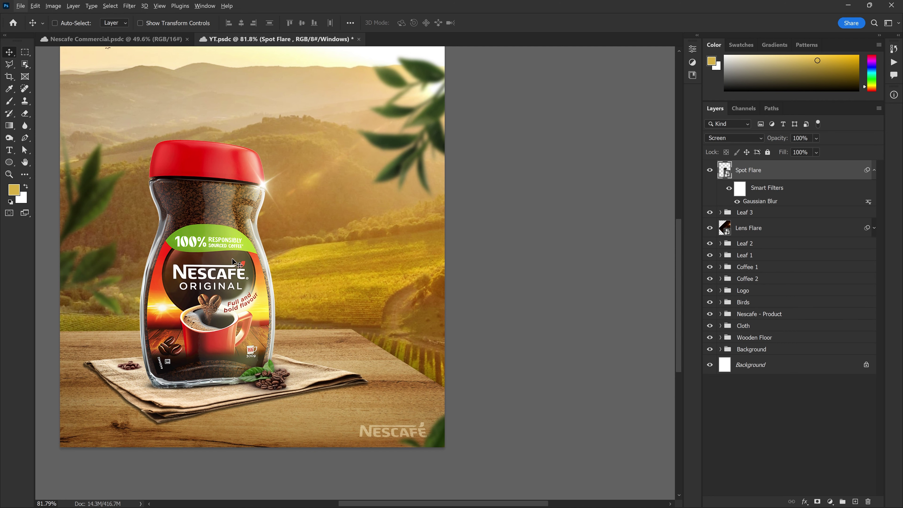
key("alt+Tab")
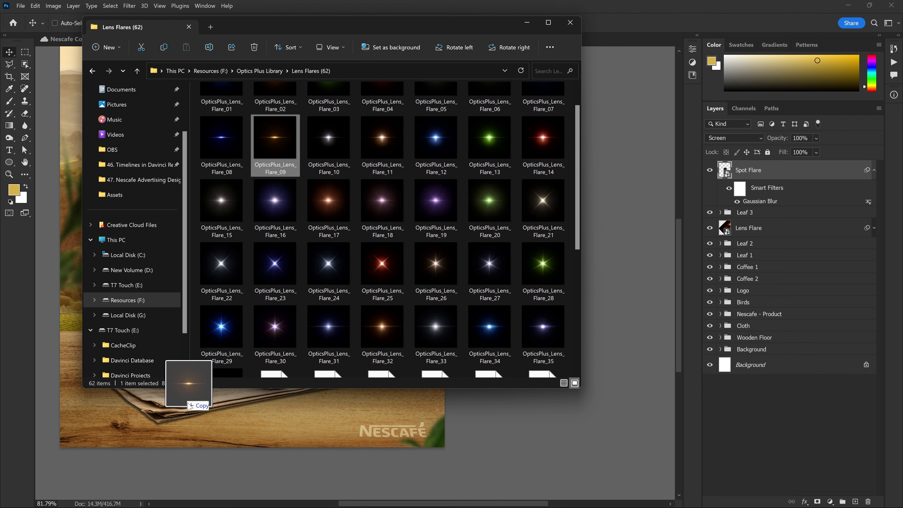
Step: Place OpticsPlus_Lens_Flare_09 on the poster, shrink it, and blend it in Screen mode
left_click_drag(274, 174, 323, 285)
left_click_drag(446, 417, 318, 304)
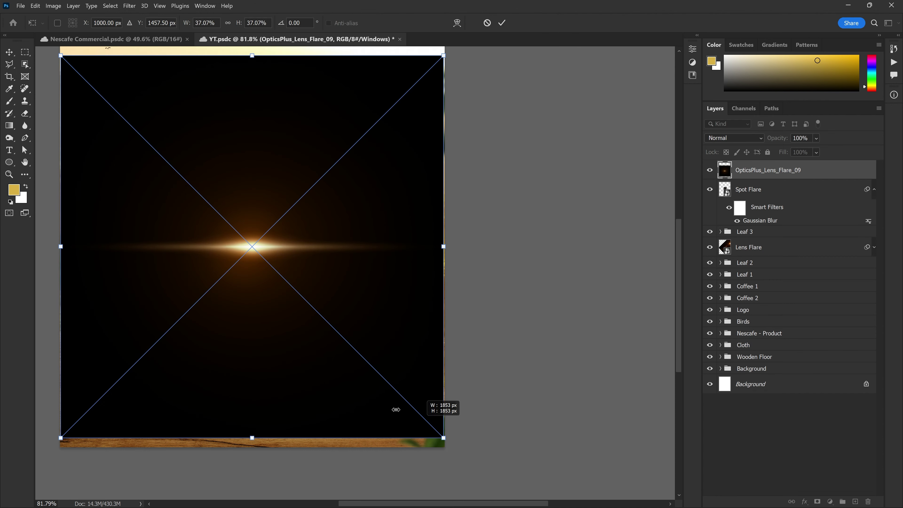
key("Return")
left_click(743, 139)
left_click(749, 226)
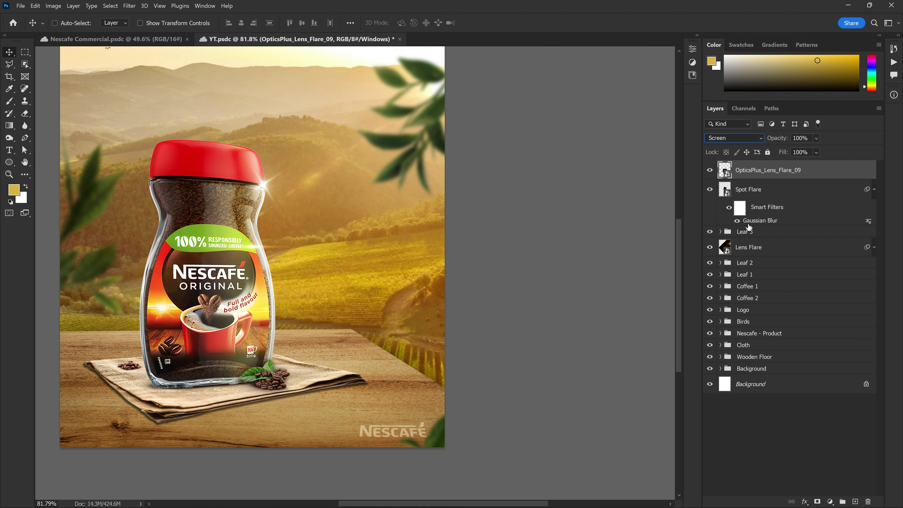
Step: Rename the layer Lens Flare 3 and move it up onto the jar label
double_click(775, 171)
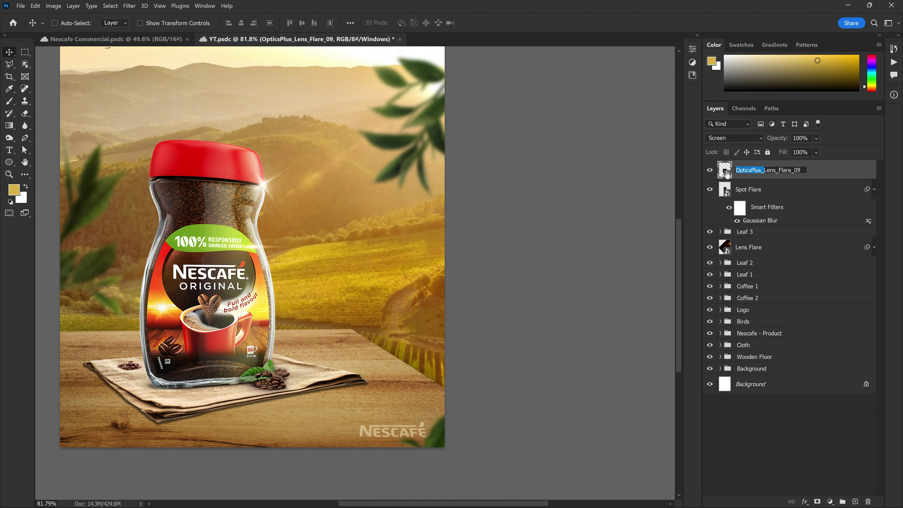
key("BackSpace")
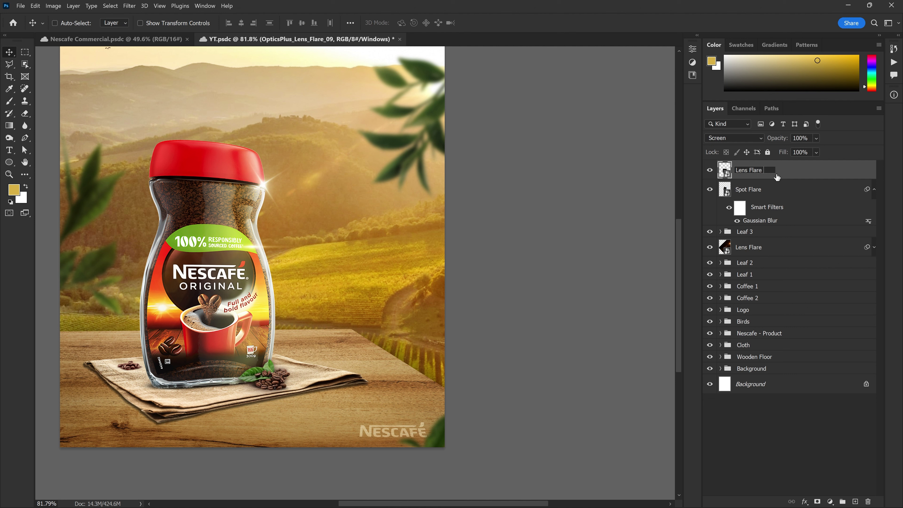
type("3")
key("Return")
double_click(751, 189)
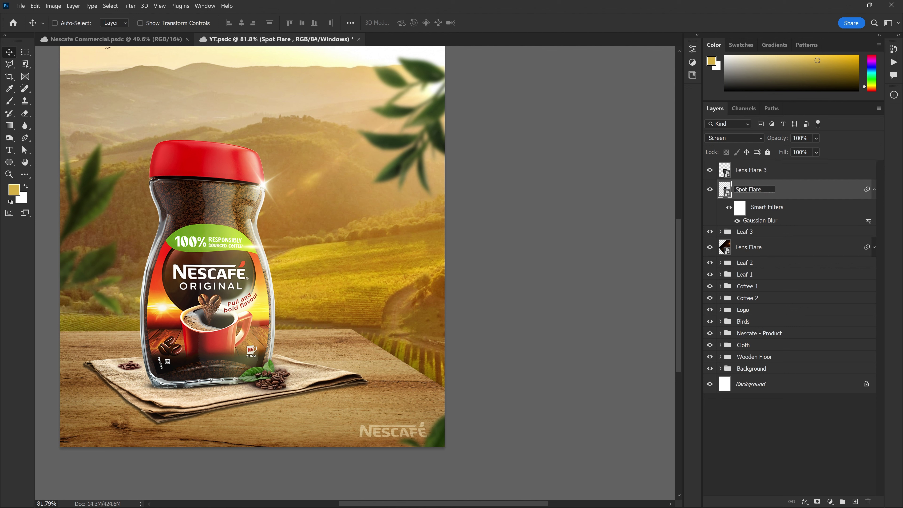
right_click(270, 251)
left_click(277, 253)
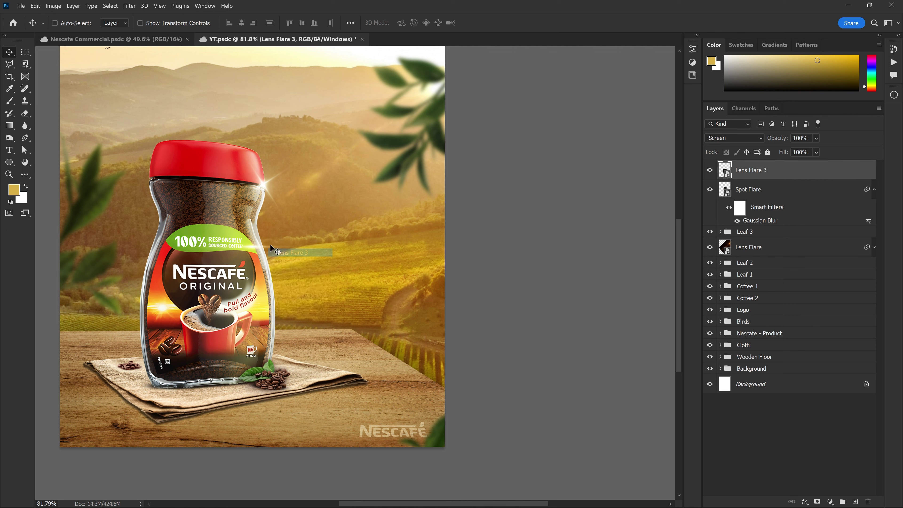
scroll(248, 377, "up", 2)
mouse_move(243, 370)
left_mouse_down()
mouse_move(218, 190)
mouse_move(198, 179)
left_mouse_up()
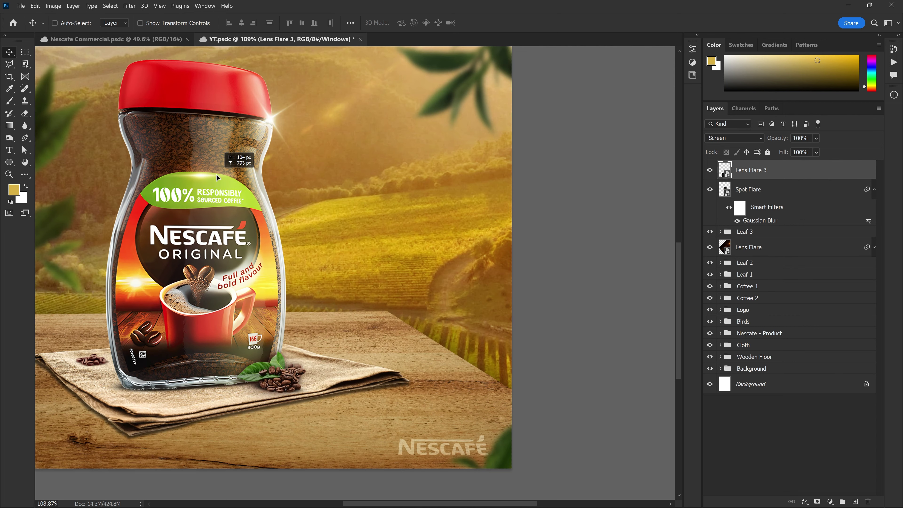
Step: Start a Warp transform on Lens Flare 3 with the whole jar in view
scroll(198, 179, "up", 4)
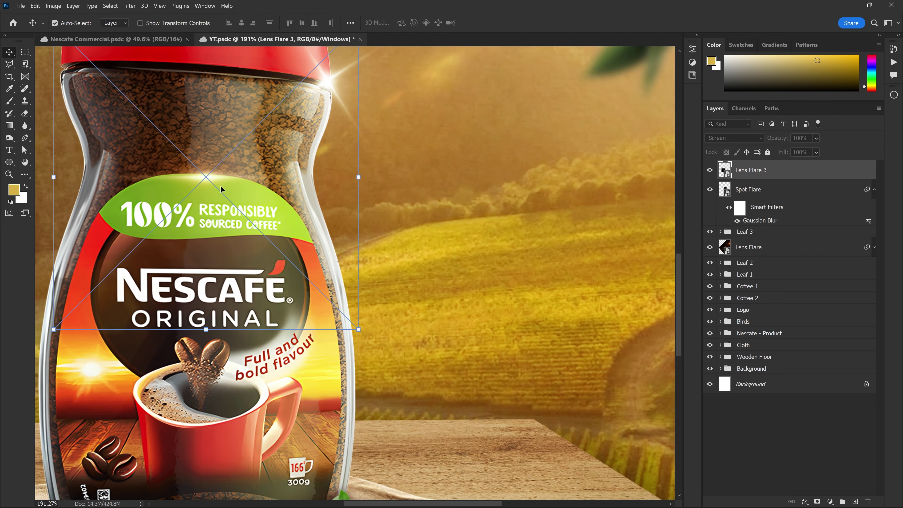
key("ctrl+t")
right_click(219, 181)
left_click(238, 280)
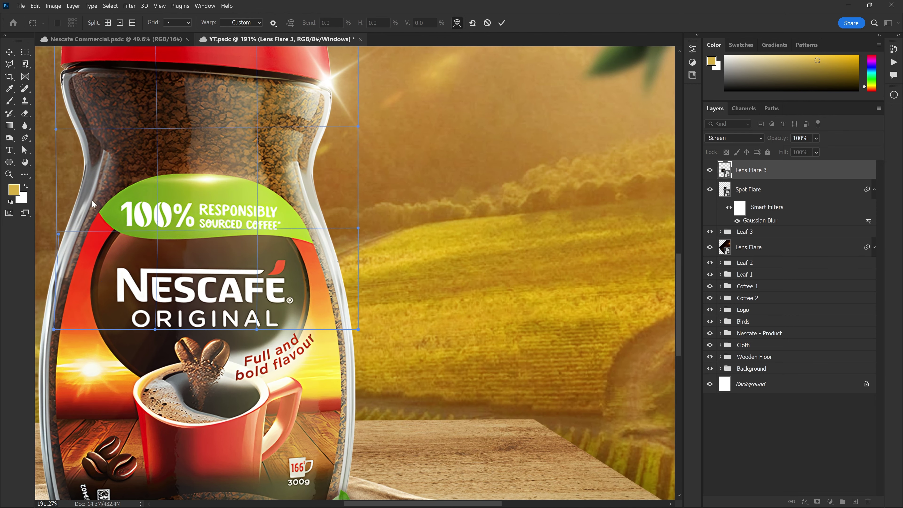
key("ctrl+0")
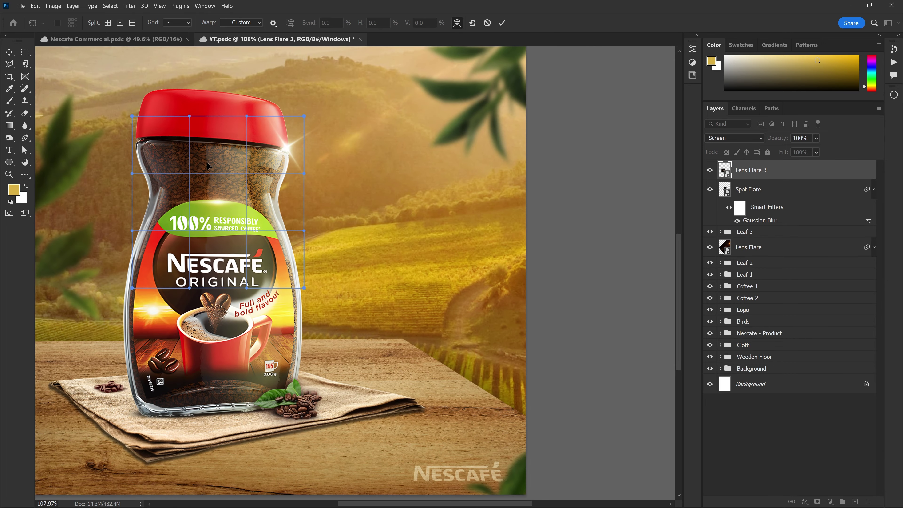
Step: Bend the warp handles so the streak follows the jar curve, apply, and nudge it
left_click_drag(232, 288, 229, 205)
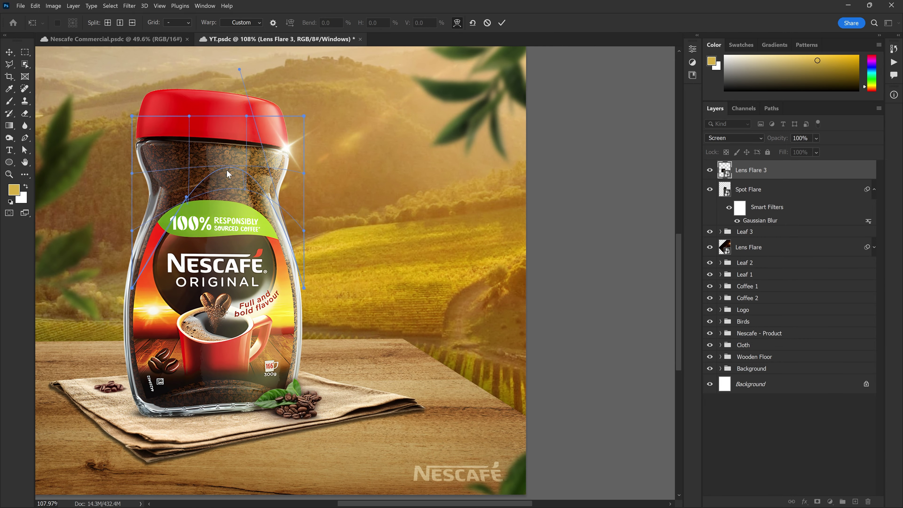
left_click_drag(307, 288, 300, 340)
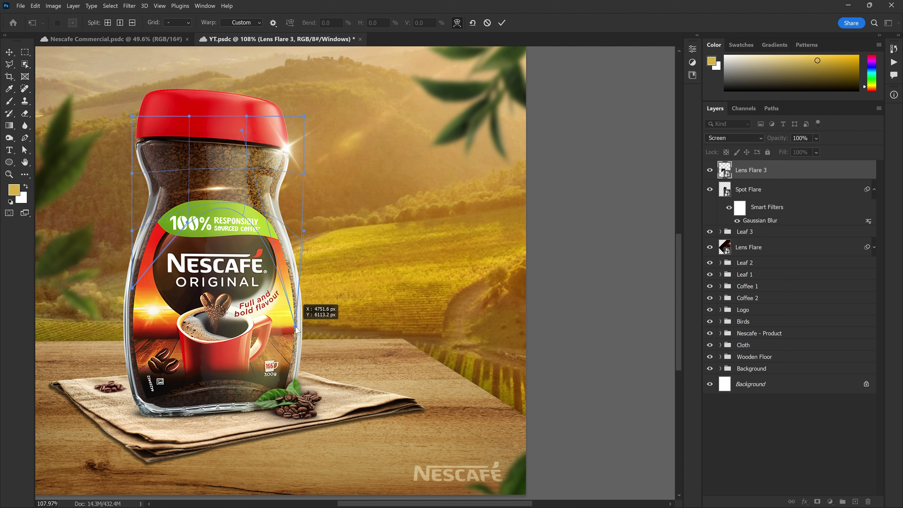
left_click_drag(300, 209, 300, 196)
left_click_drag(136, 198, 136, 211)
left_click_drag(311, 217, 293, 217)
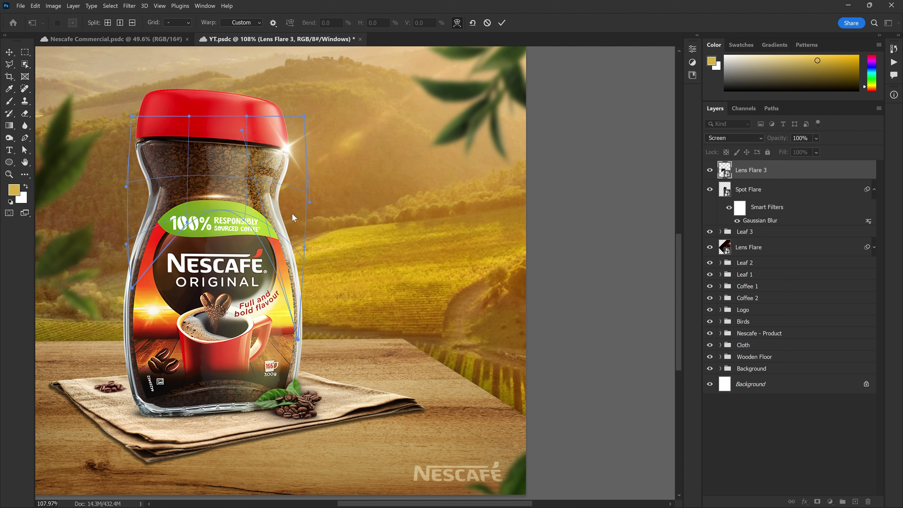
left_click(502, 23)
scroll(260, 161, "up", 5)
left_click_drag(255, 238, 293, 240)
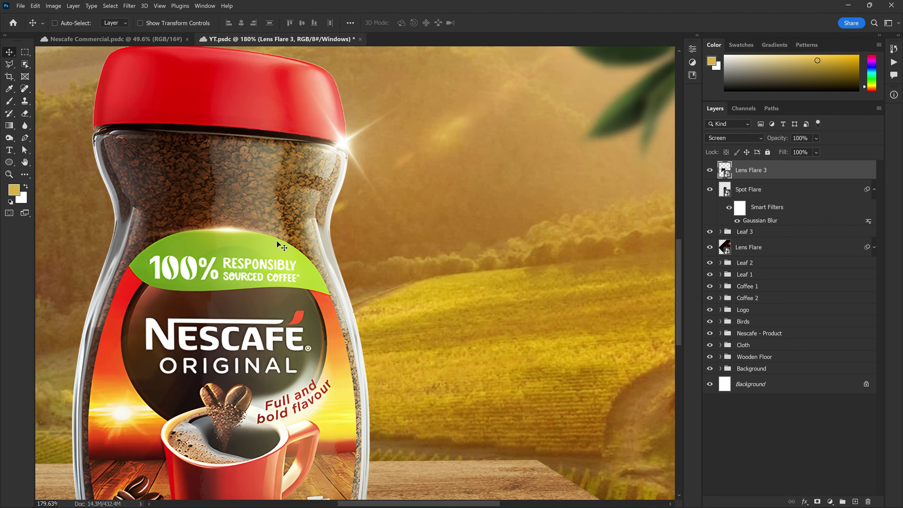
Step: Rotate Lens Flare 3 about 21° and warp it along the jar glass toward the right edge
key("ctrl+t")
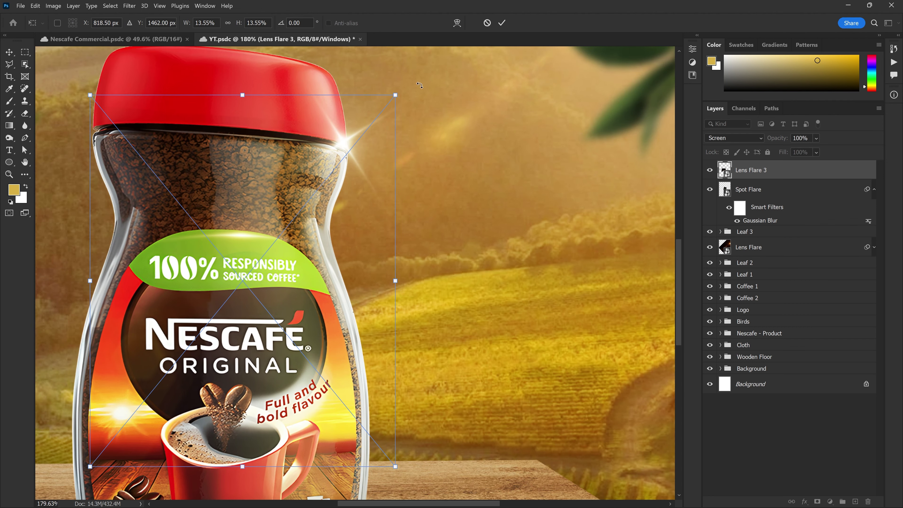
left_click_drag(419, 86, 376, 211)
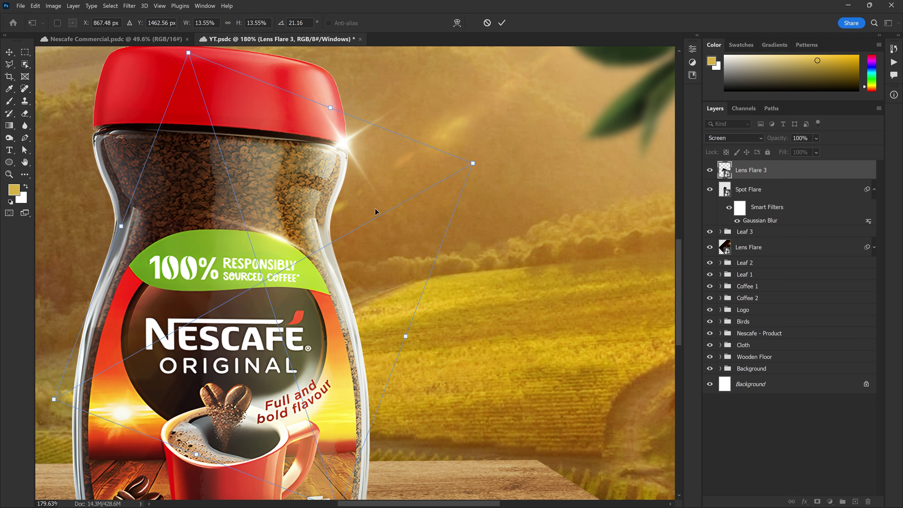
key("Return")
key("ctrl+t")
right_click(301, 283)
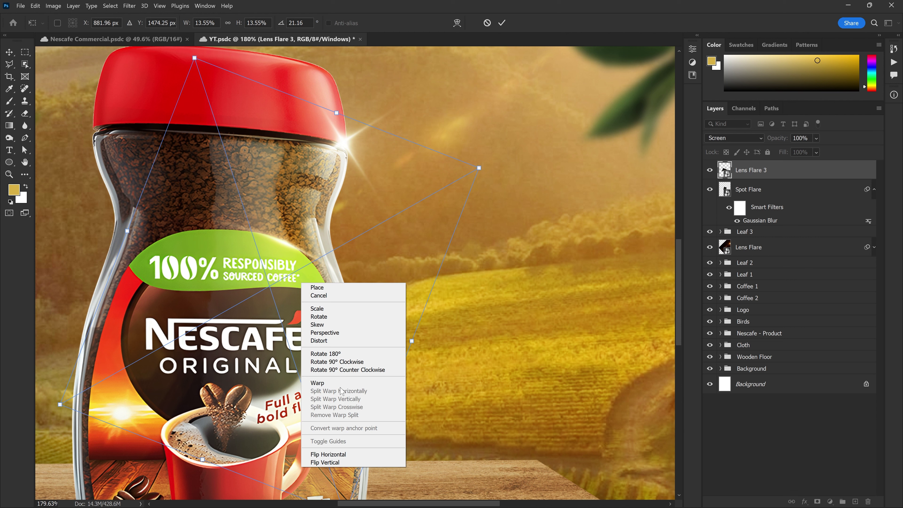
left_click(320, 383)
left_click_drag(265, 264, 291, 224)
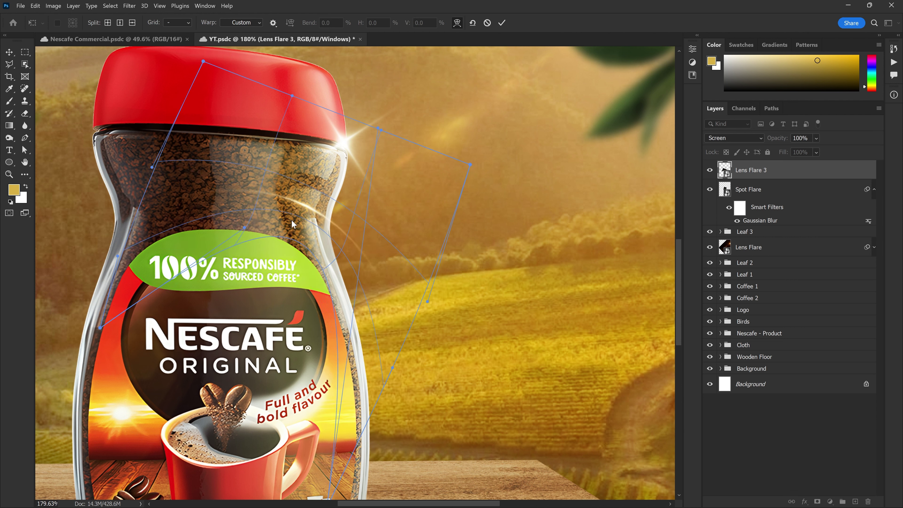
left_click(502, 22)
left_click_drag(265, 181, 304, 248)
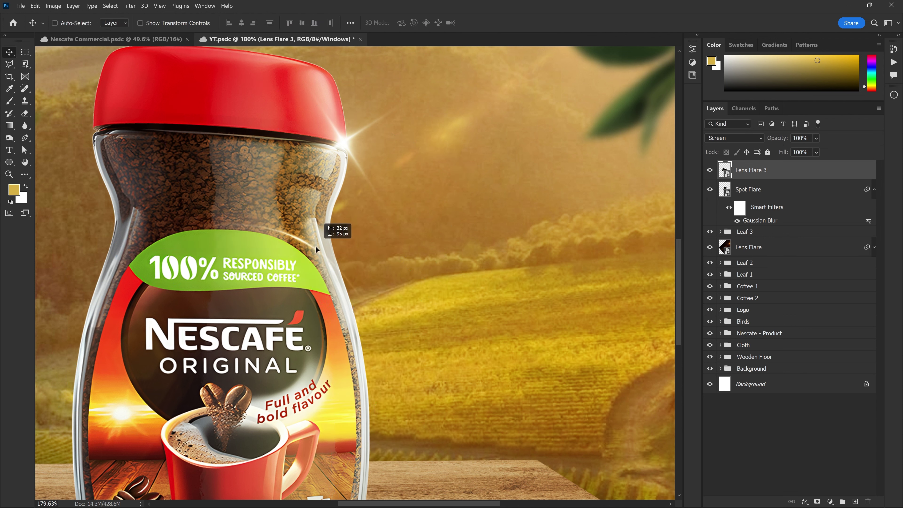
Step: Re-rotate the flare to about 44° and shift it along the jar's right edge
key("ctrl+t")
left_click_drag(476, 194, 462, 306)
left_click_drag(344, 298, 341, 298)
key("Return")
scroll(329, 293, "down", 5)
scroll(329, 293, "up", 5)
left_click_drag(308, 265, 307, 260)
Step: Warp the flare again so it curves to hug the jar's edge
key("ctrl+t")
right_click(305, 248)
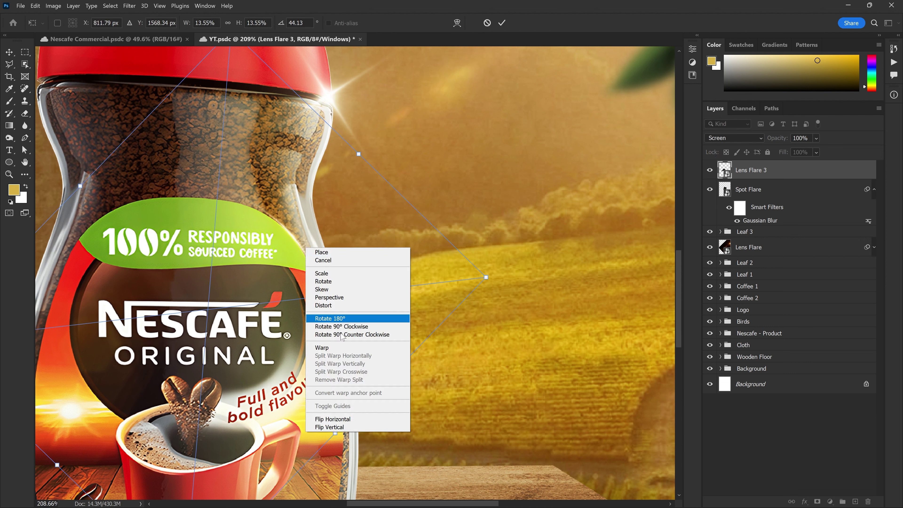
left_click(331, 347)
left_click_drag(250, 272, 311, 253)
key("Return")
key("ctrl+0")
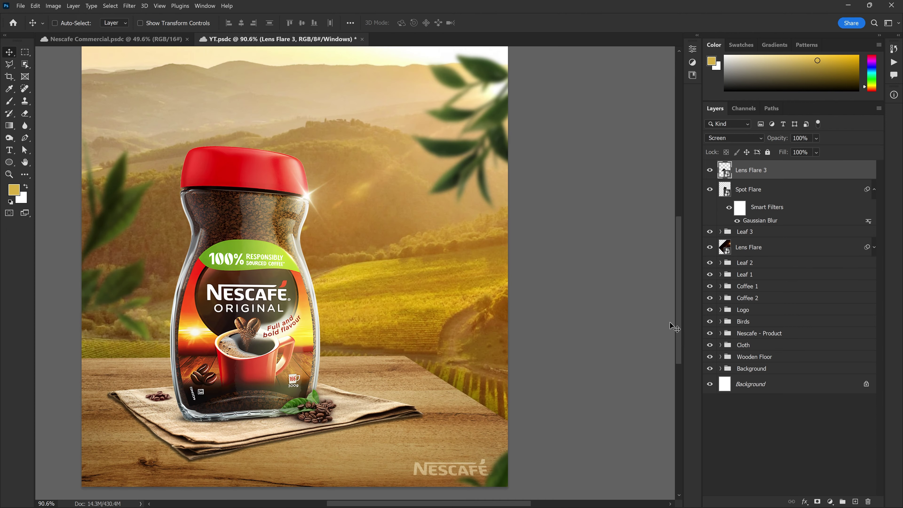
Step: Add a layer mask to Lens Flare 3 and brush on it
left_click(818, 502)
scroll(266, 291, "up", 5)
key("b")
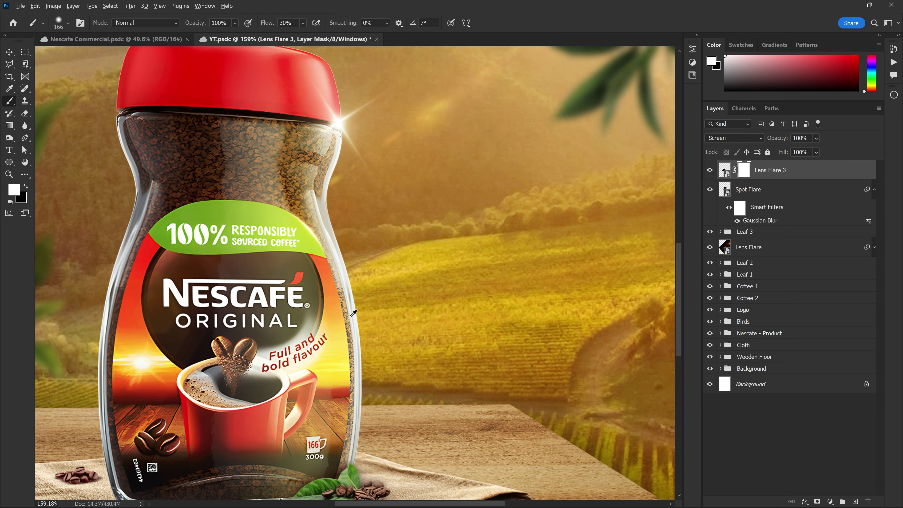
key("ctrl+0")
key("v")
Step: Duplicate the flare lower on the jar as Lens Flare 3 copy
scroll(304, 223, "up", 3)
scroll(304, 223, "up", 3)
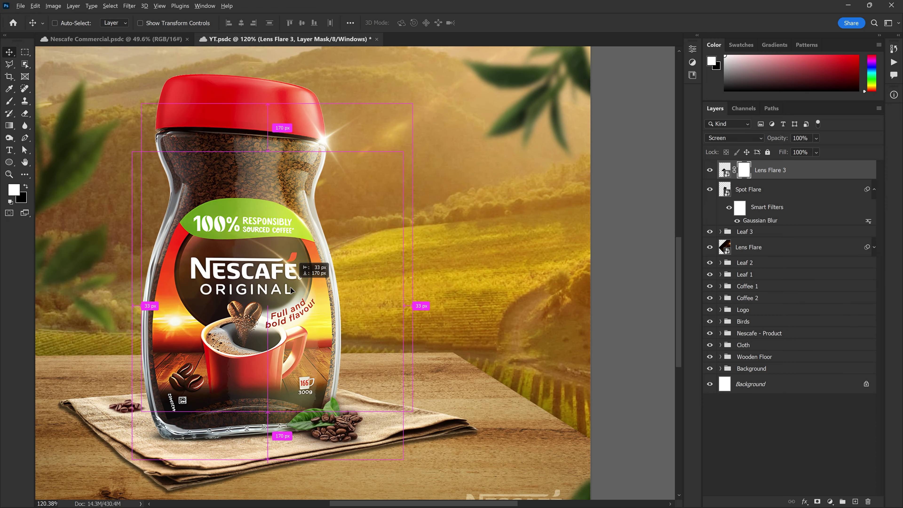
left_click_drag(305, 223, 299, 409)
scroll(334, 283, "down", 3)
key("ctrl+t")
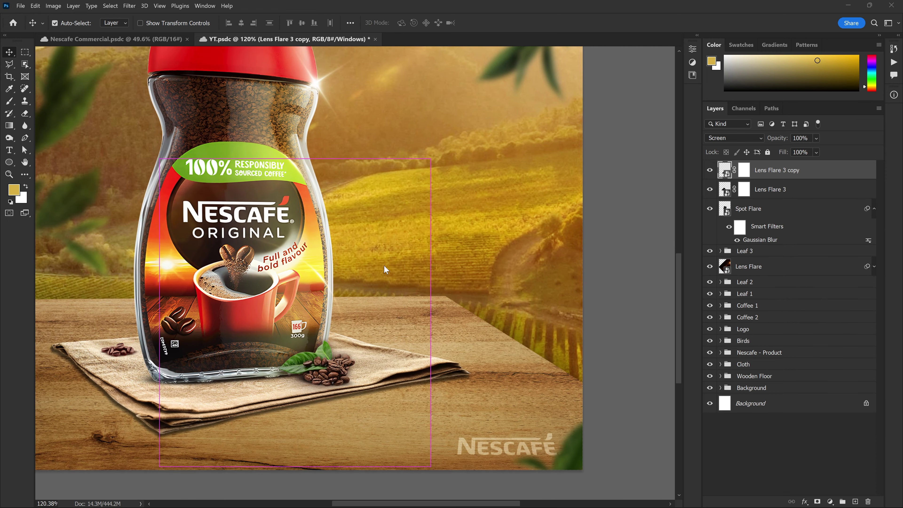
Step: Rasterize Lens Flare 3 copy, rotate it to about 32° and position it over the label
left_click(512, 217)
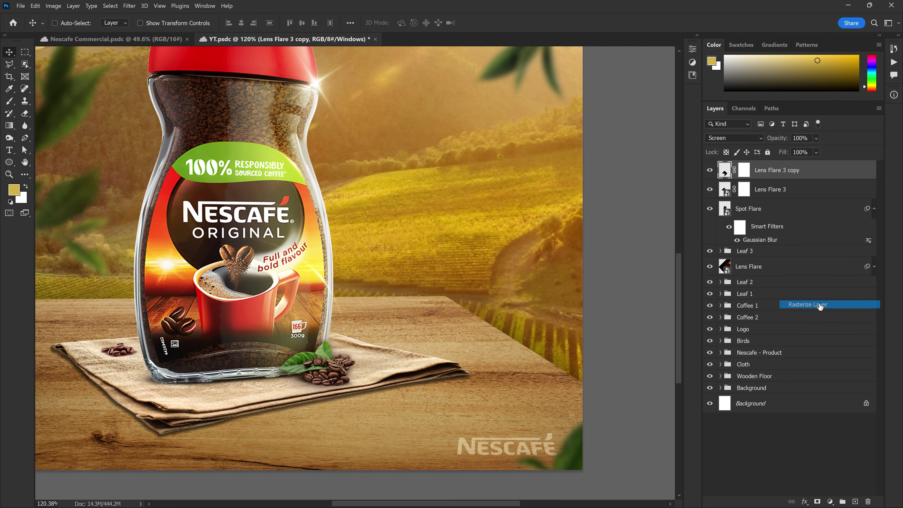
left_click_drag(443, 151, 505, 295)
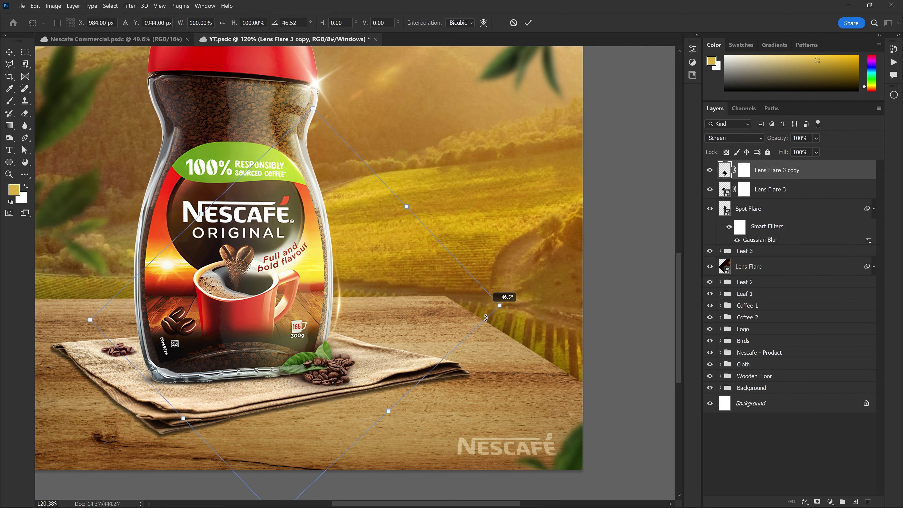
left_click_drag(368, 266, 369, 281)
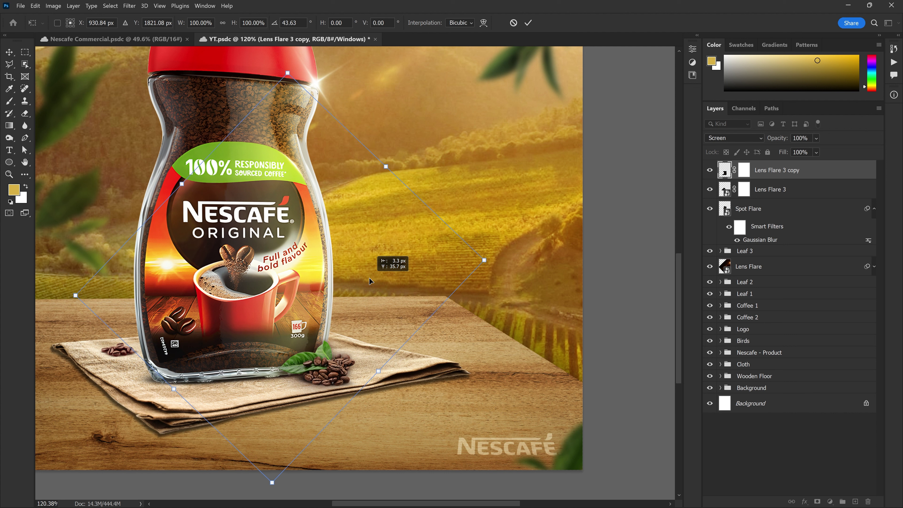
left_click_drag(504, 276, 507, 233)
left_click_drag(411, 265, 414, 266)
key("Return")
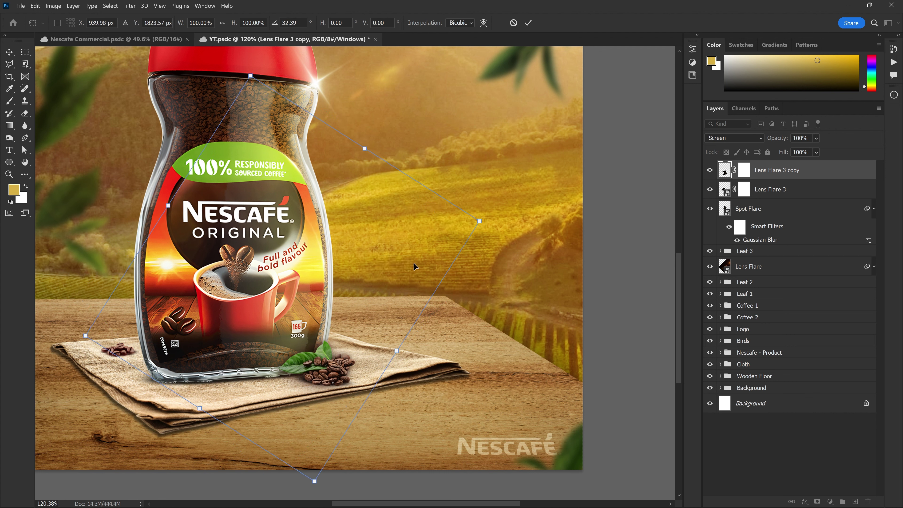
Step: Warp the duplicate flare so it bends over the label, top curved upward
key("ctrl+t")
right_click(290, 279)
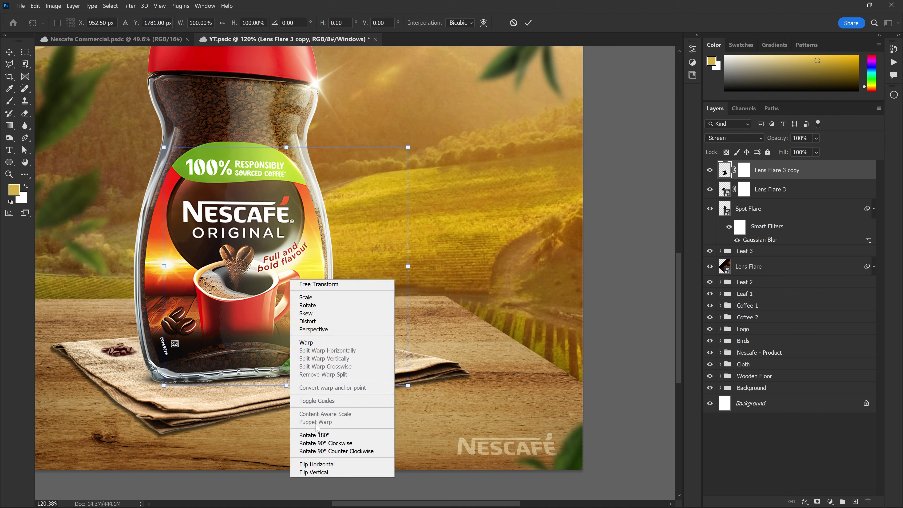
left_click(306, 342)
left_click_drag(297, 243, 241, 222)
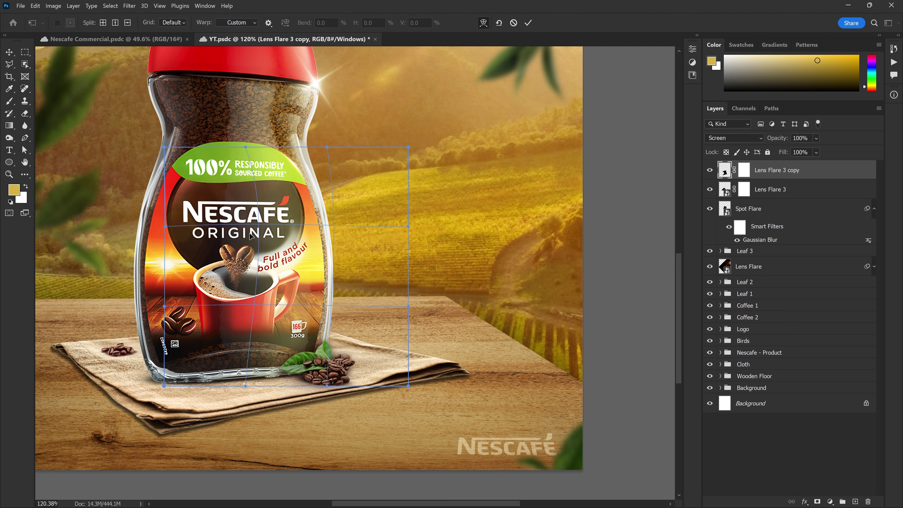
left_click_drag(271, 171, 270, 164)
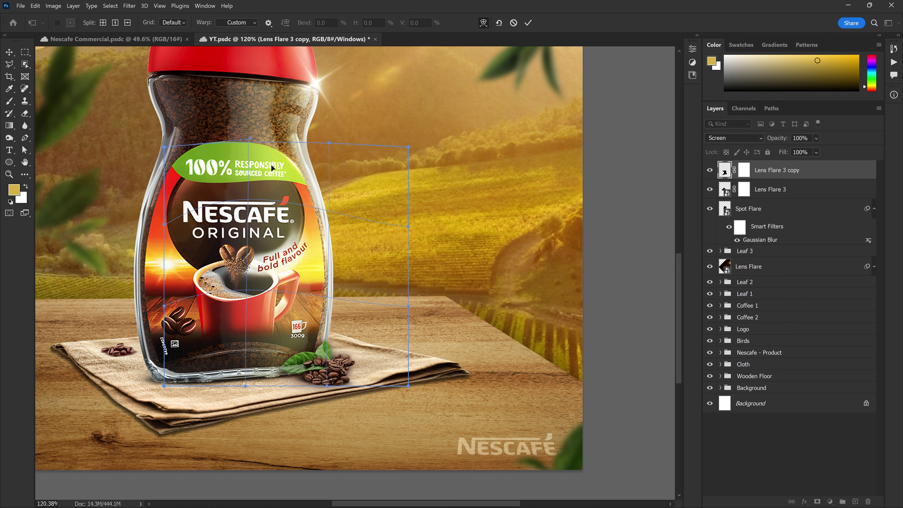
key("Return")
Step: Paint black on the copy's mask near the 300g badge, then drag in OpticsPlus_Lens_Flare_09
left_click(744, 171)
key("d")
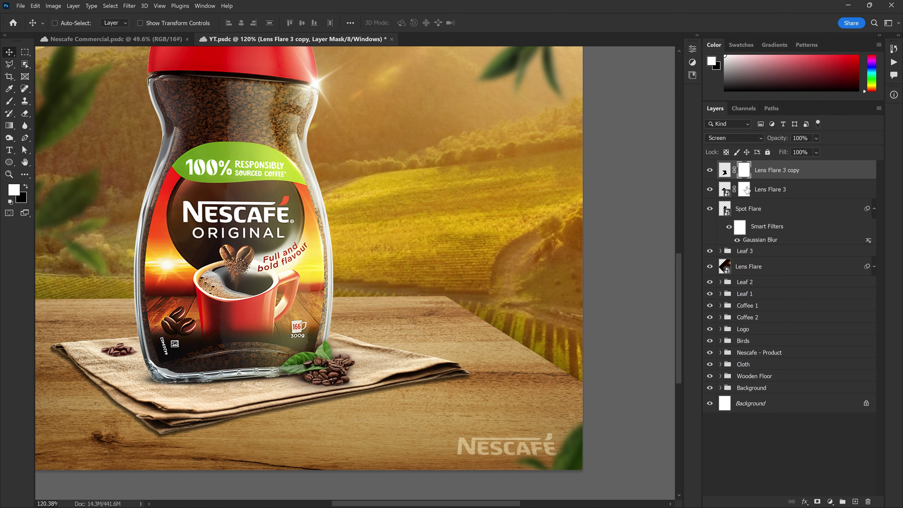
key("b")
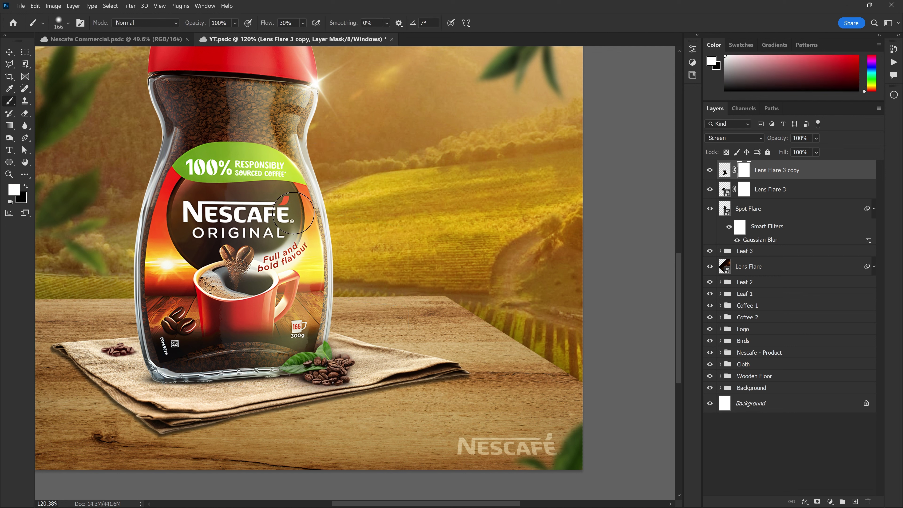
key("x")
left_click_drag(298, 210, 365, 186)
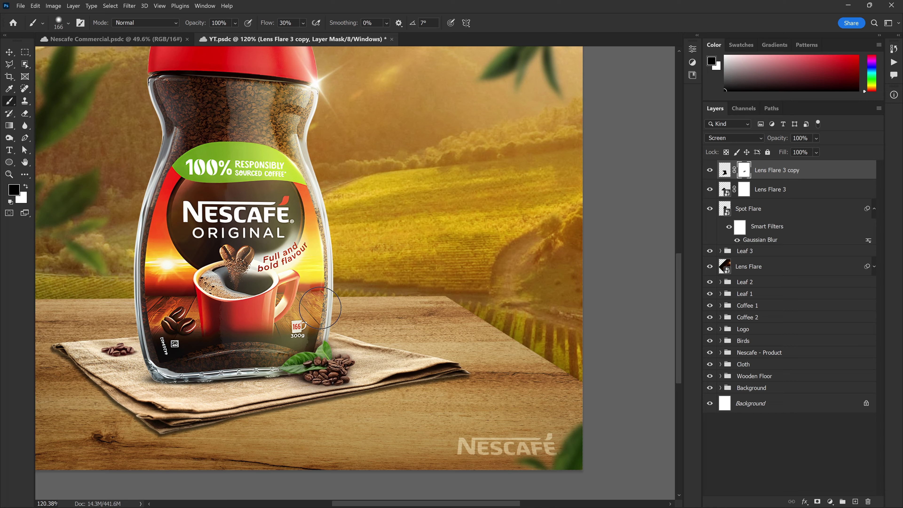
key("v")
key("ctrl+0")
scroll(300, 195, "up", 5)
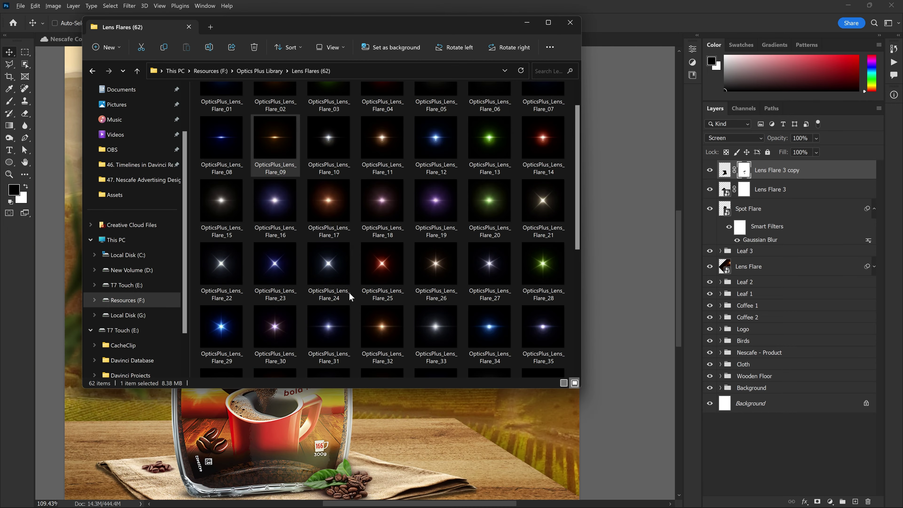
mouse_move(275, 142)
left_mouse_down()
mouse_move(257, 350)
mouse_move(282, 287)
left_mouse_up()
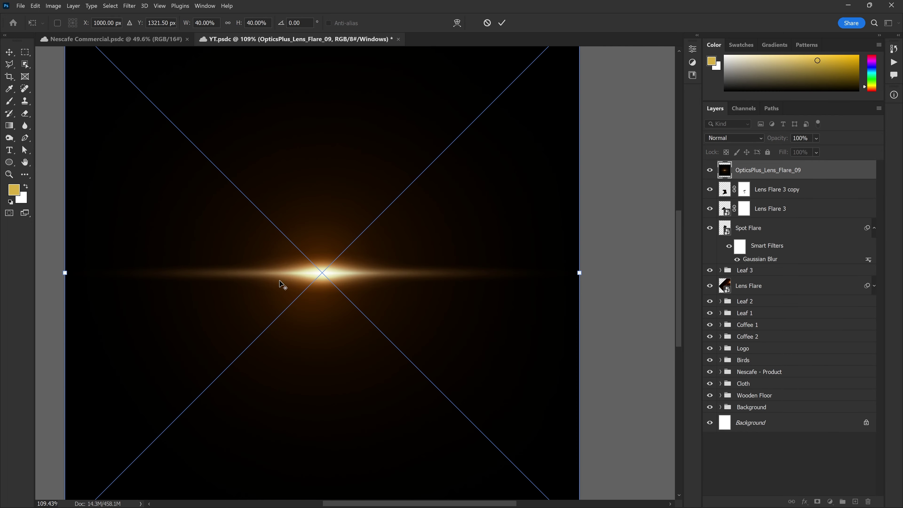
Step: Scale the placed OpticsPlus_Lens_Flare_09 to about 16% and set it to Screen blend mode
left_click_drag(450, 276, 382, 250)
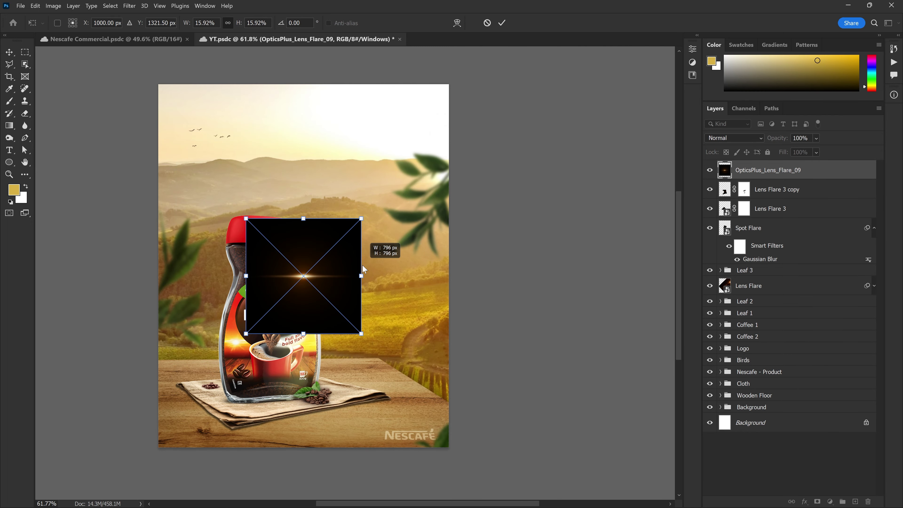
key("Return")
left_click(758, 140)
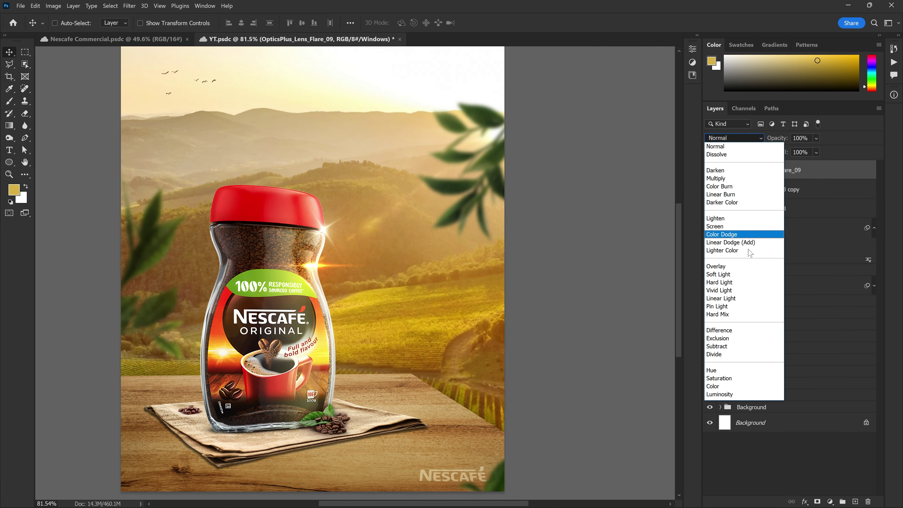
left_click(722, 225)
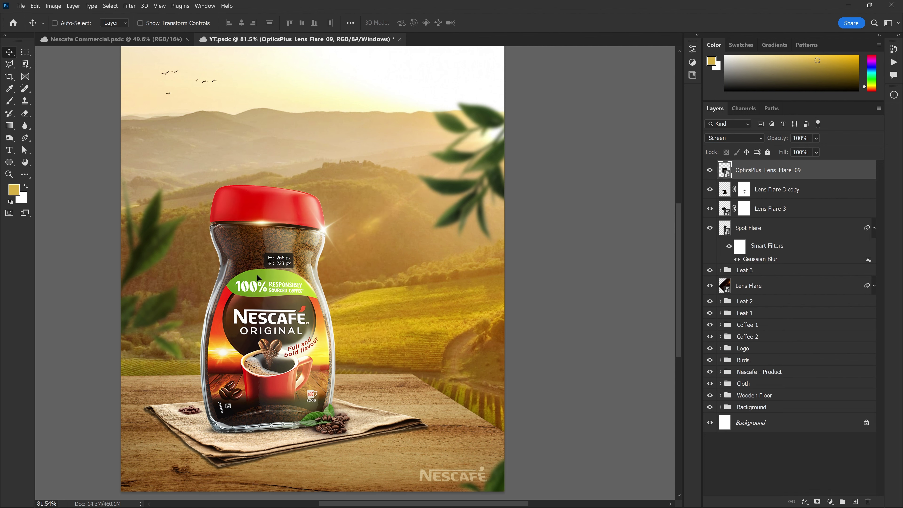
scroll(257, 275, "up", 3)
Step: Squash, tilt and position the flare flat over the jar cap
key("ctrl+t")
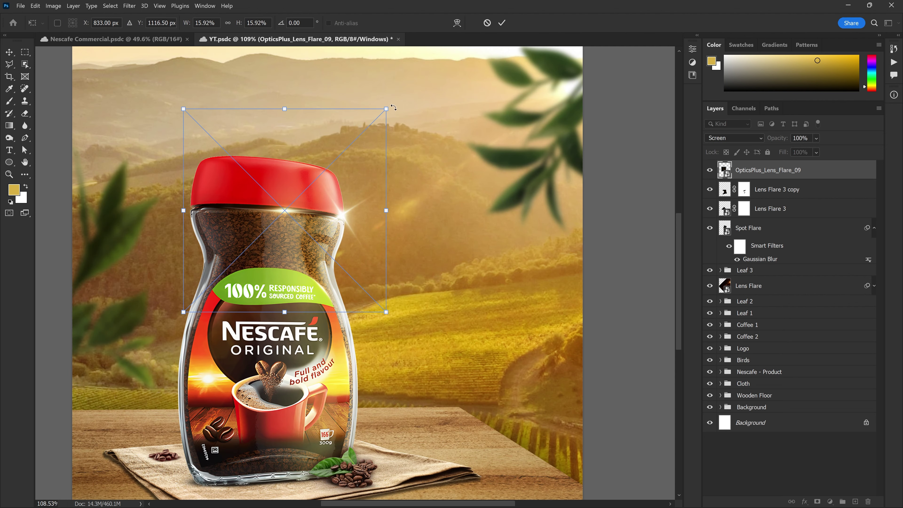
left_click_drag(393, 107, 397, 111)
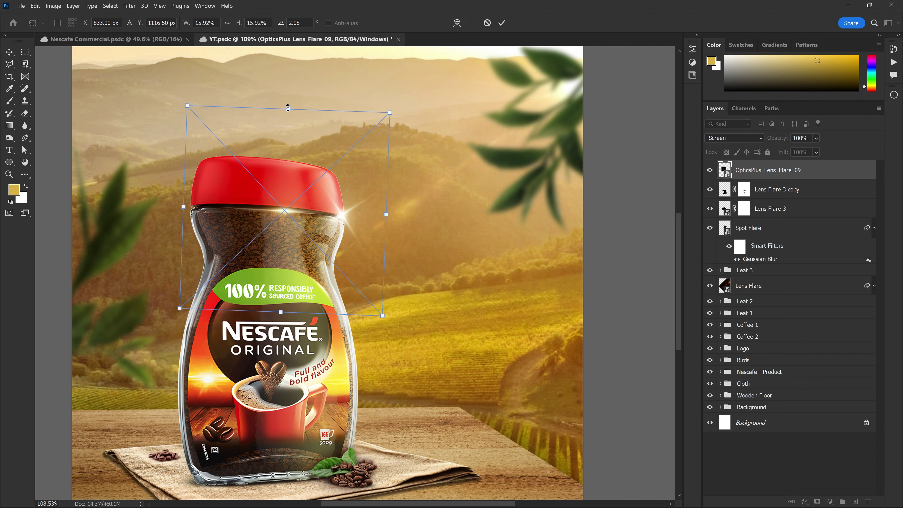
left_click_drag(288, 107, 289, 177)
mouse_move(321, 242)
left_mouse_down()
mouse_move(327, 228)
mouse_move(368, 237)
left_mouse_up()
left_click_drag(416, 180, 392, 201)
key("Return")
Step: Select the other flare layers together with OpticsPlus_Lens_Flare_09
scroll(356, 227, "down", 3)
scroll(288, 248, "up", 1)
scroll(289, 248, "up", 3)
scroll(416, 246, "down", 2)
scroll(416, 246, "down", 1)
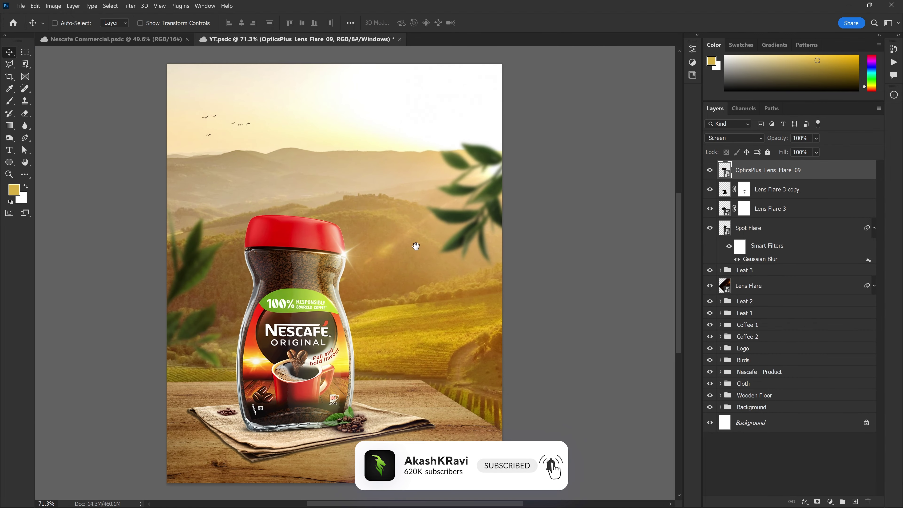
scroll(416, 246, "down", 2)
scroll(409, 256, "up", 2)
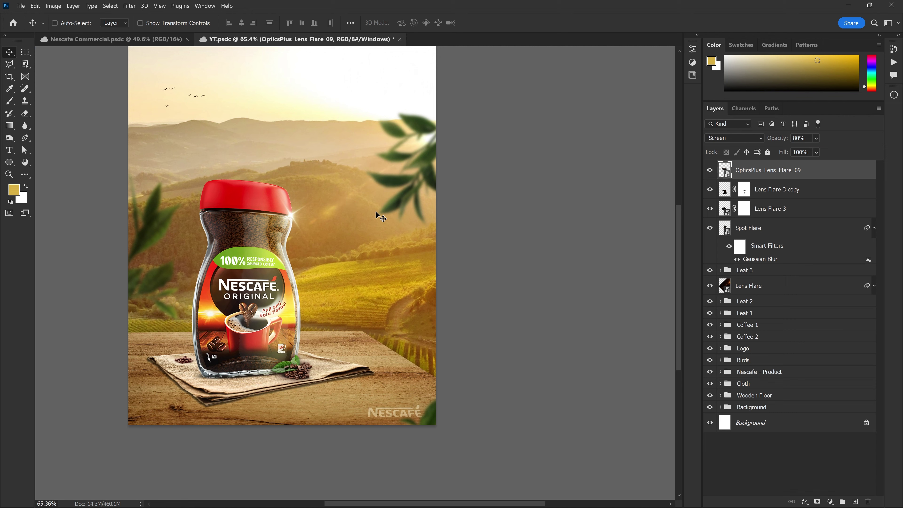
scroll(427, 256, "down", 1)
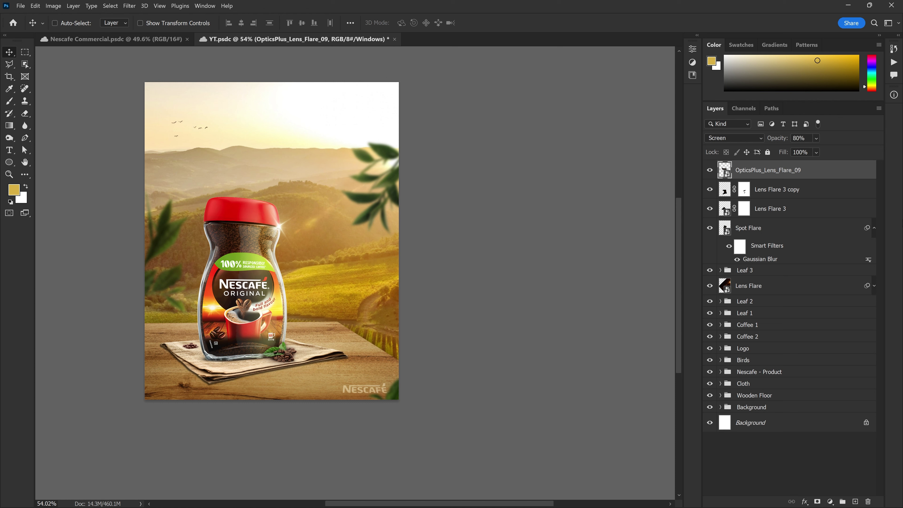
left_click(764, 238, "shift")
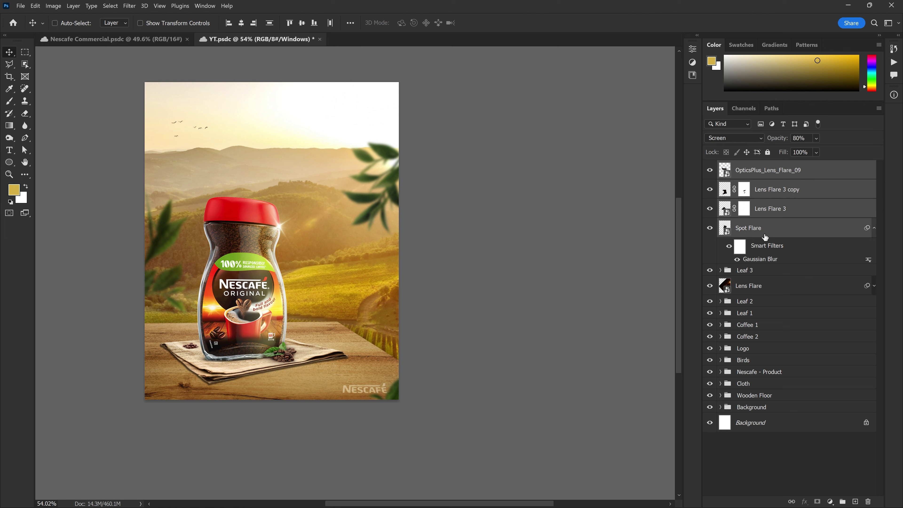
Step: Group the four flare layers as 'Lens Flare' below Leaf 3, adding the Lens Flare layer
key("ctrl+g")
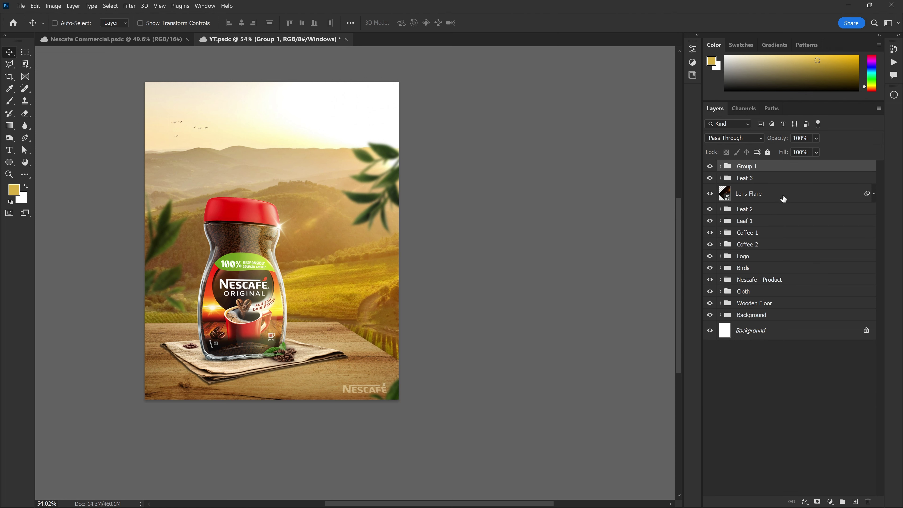
double_click(750, 166)
type("LEns")
type("ens Flar")
key("Return")
mouse_move(750, 166)
left_mouse_down()
mouse_move(761, 185)
mouse_move(749, 179)
left_mouse_up()
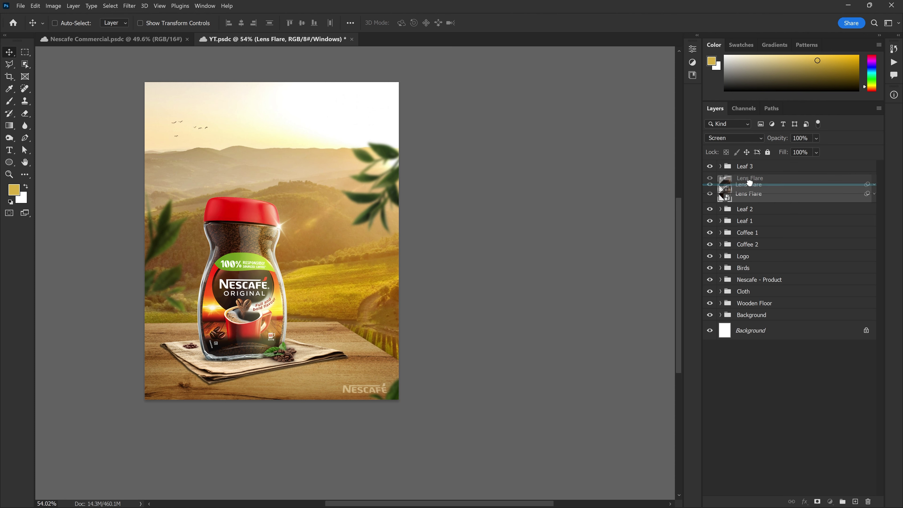
left_click_drag(749, 179, 750, 178)
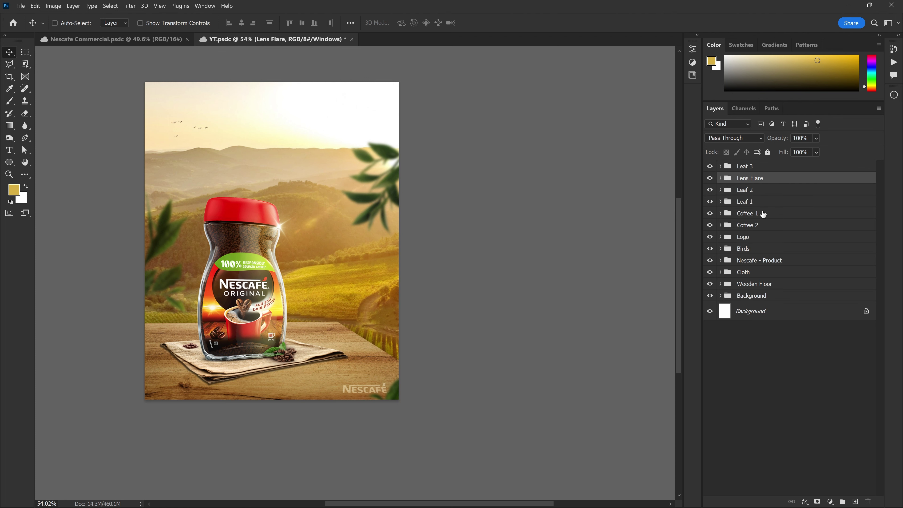
scroll(375, 303, "up", 2)
left_click(810, 171)
mouse_move(451, 256)
left_mouse_down()
mouse_move(473, 262)
mouse_move(433, 276)
left_mouse_up()
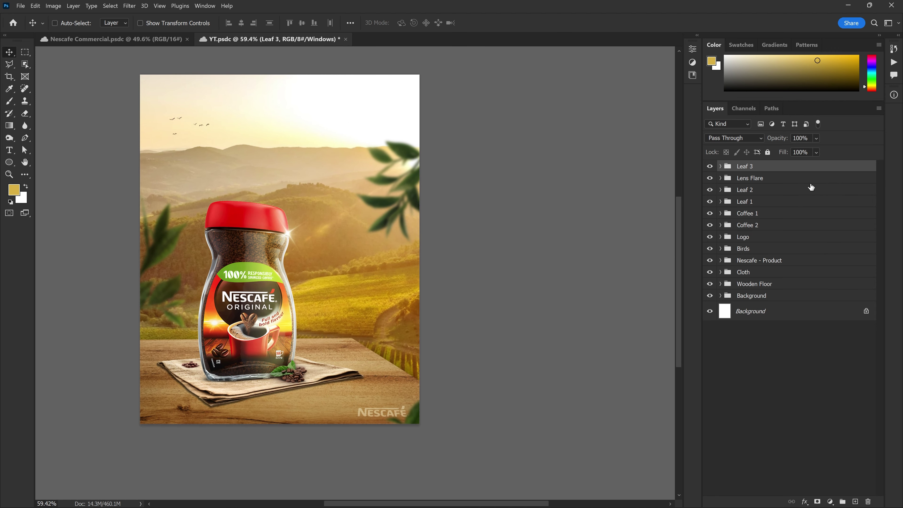
Step: Add a Color Lookup adjustment using FallColors.look at 20% opacity
left_click(830, 501)
left_click(852, 453)
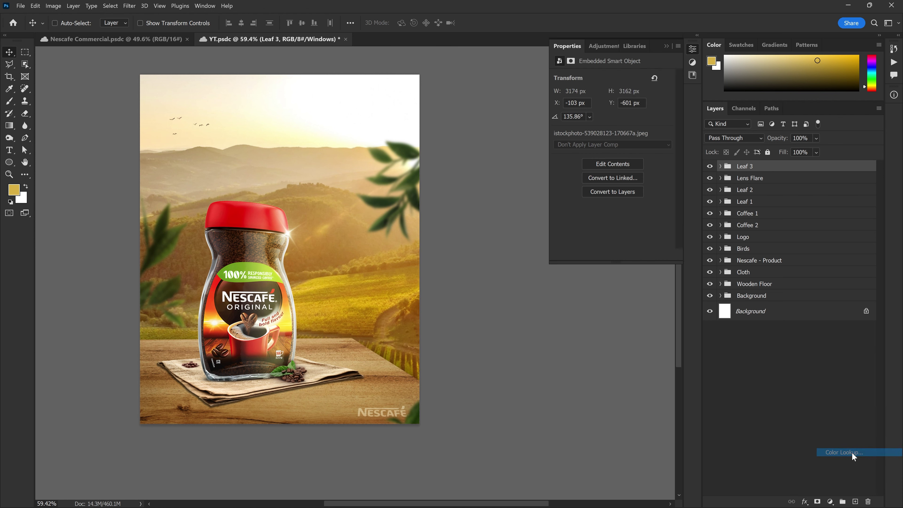
left_click(624, 77)
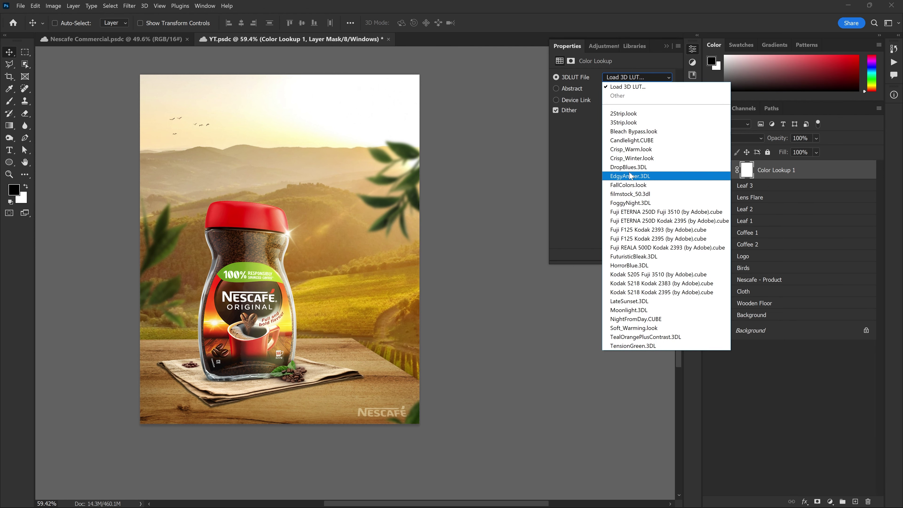
left_click(631, 185)
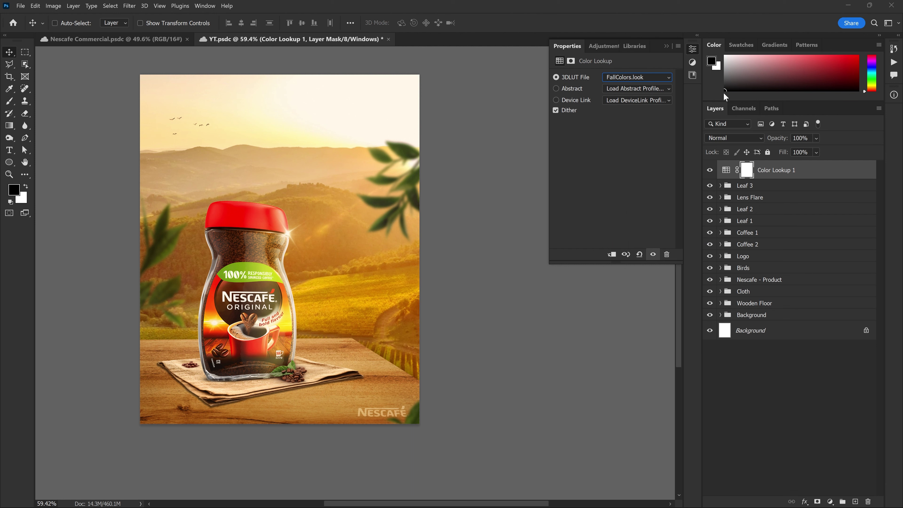
type("20")
key("Return")
left_click(666, 46)
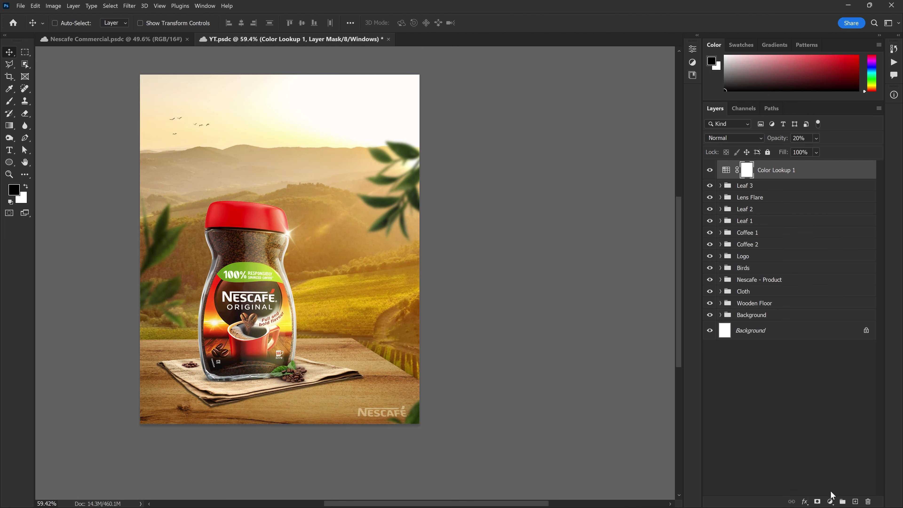
Step: Add a second Color Lookup with EdgyAmber.3DL and set its opacity to 15%
left_click(830, 501)
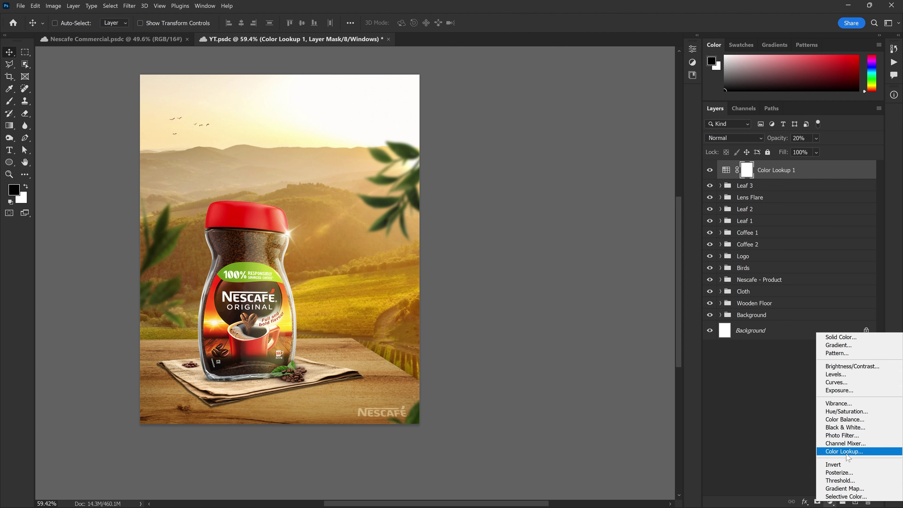
left_click(848, 451)
left_click(646, 78)
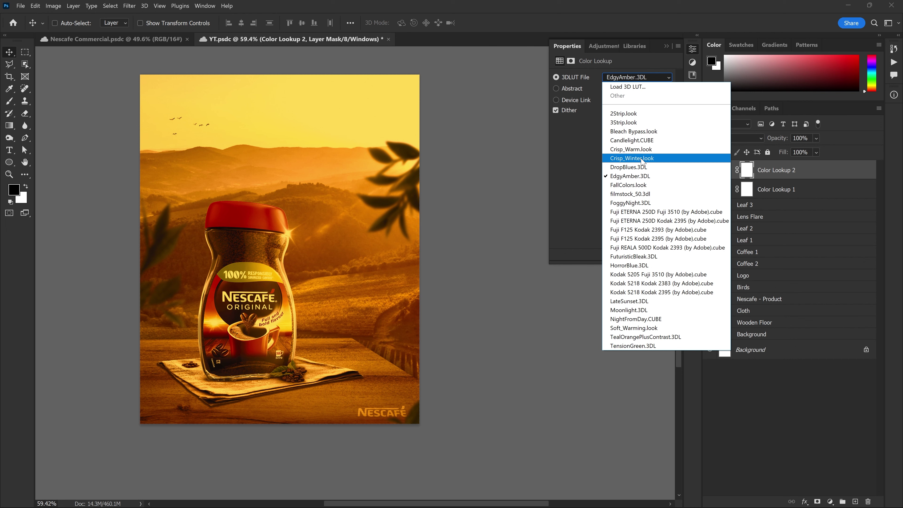
left_click(641, 158)
key("Up")
left_click(666, 46)
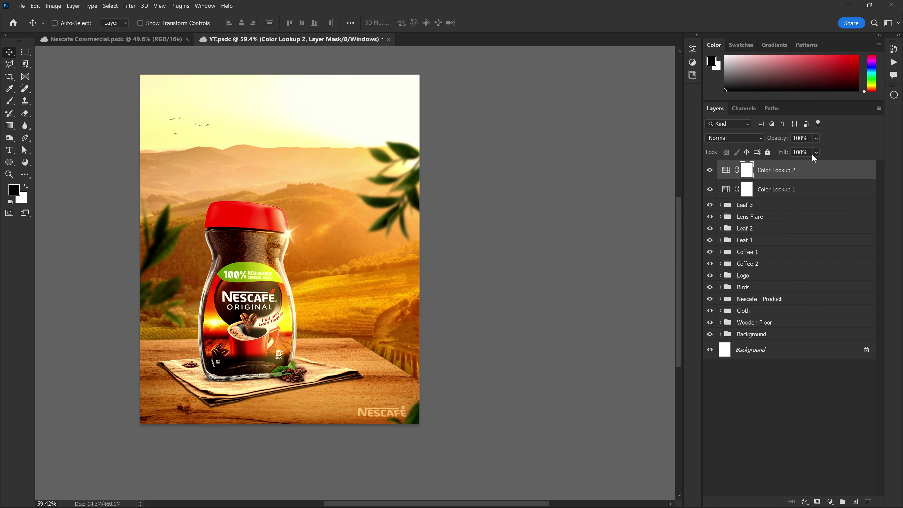
type("30")
key("Return")
scroll(320, 210, "up", 1)
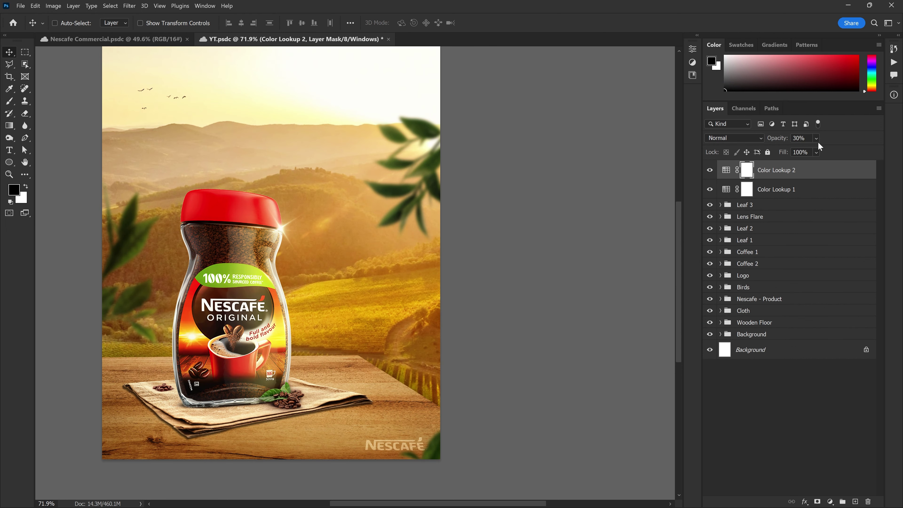
type("15")
key("Return")
scroll(476, 235, "down", 1)
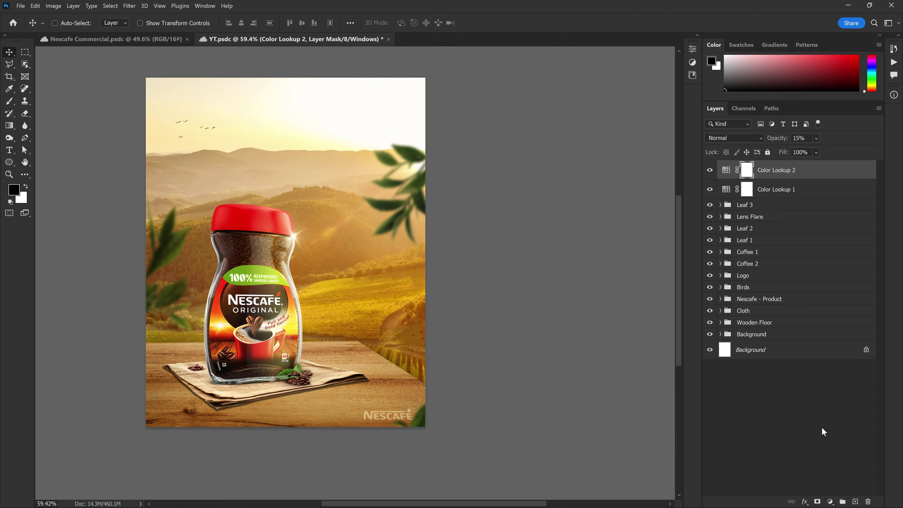
left_click(829, 501)
left_click(830, 379)
left_click_drag(618, 153, 612, 143)
key("ctrl+z")
left_click_drag(592, 179, 590, 181)
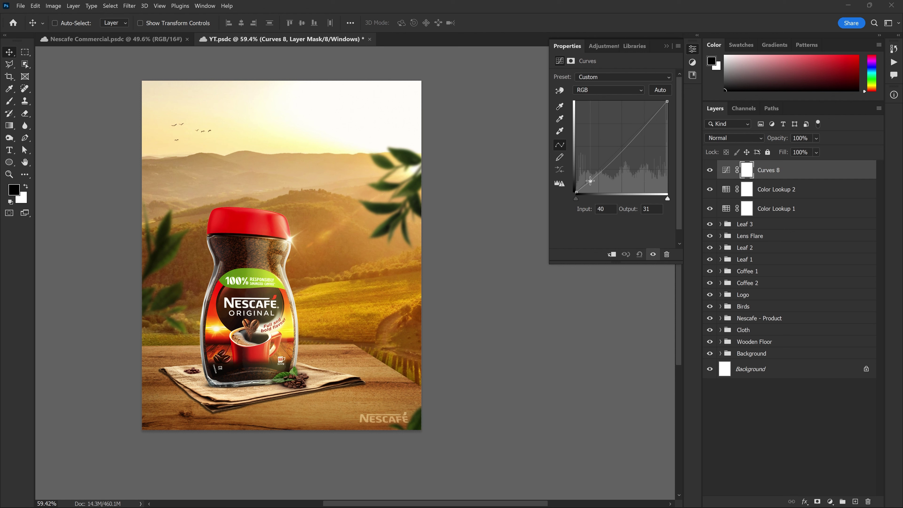
key("ctrl+z")
left_click(619, 149)
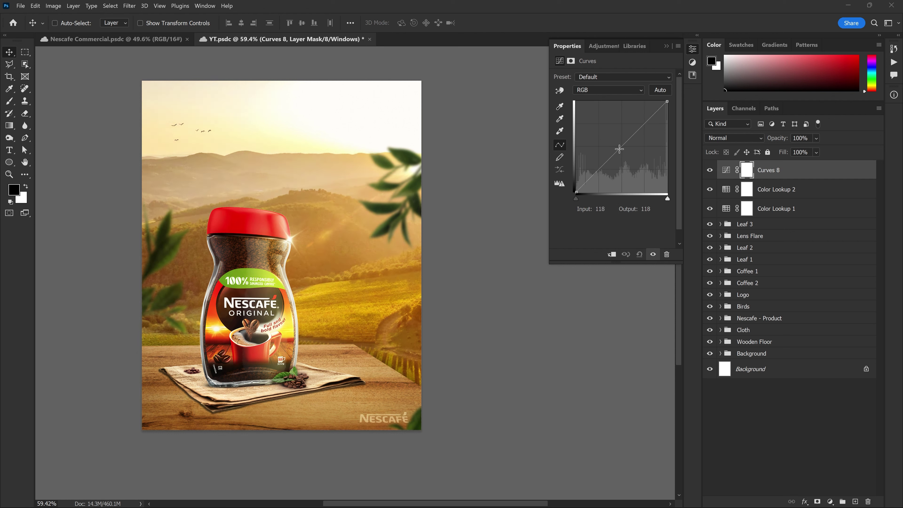
left_click_drag(647, 215, 644, 215)
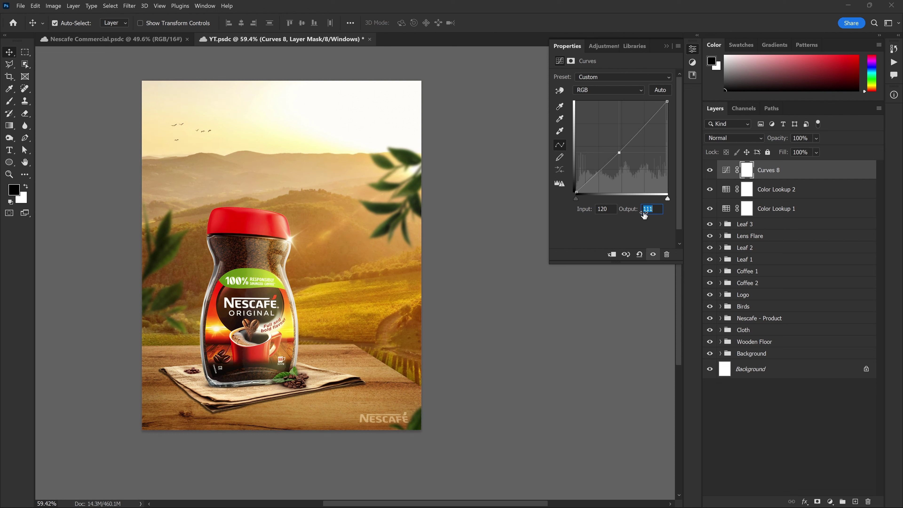
left_click_drag(644, 215, 647, 216)
left_click(692, 49)
key("Delete")
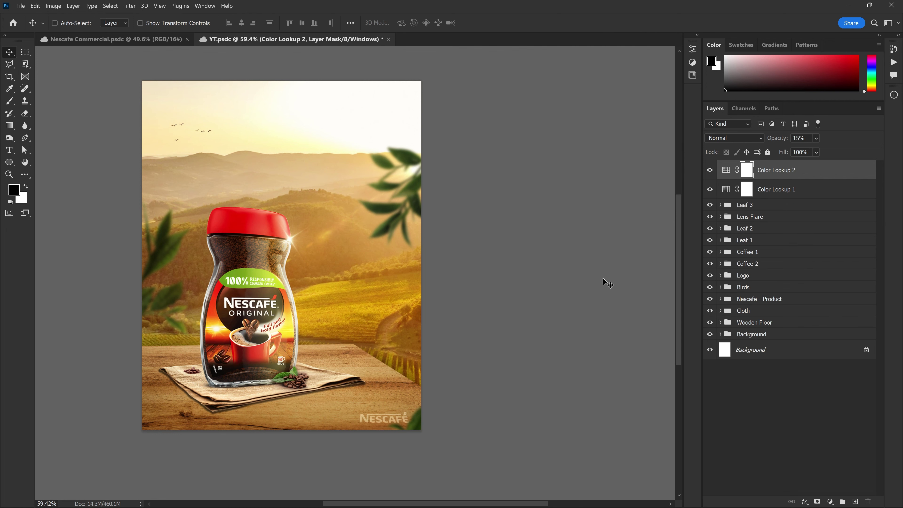
Step: Add a Color Balance layer with midtones Yellow–Blue +9 and Cyan–Red -2, toggling its visibility
left_click(830, 501)
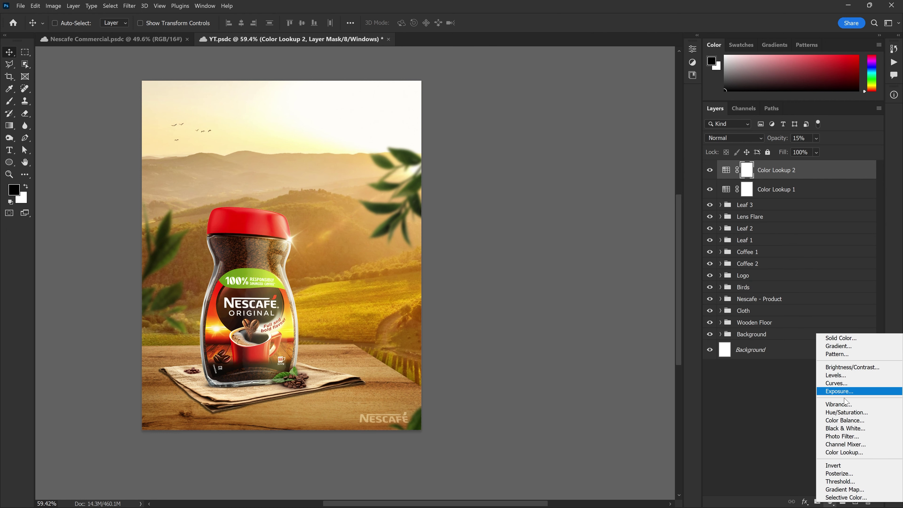
left_click(845, 421)
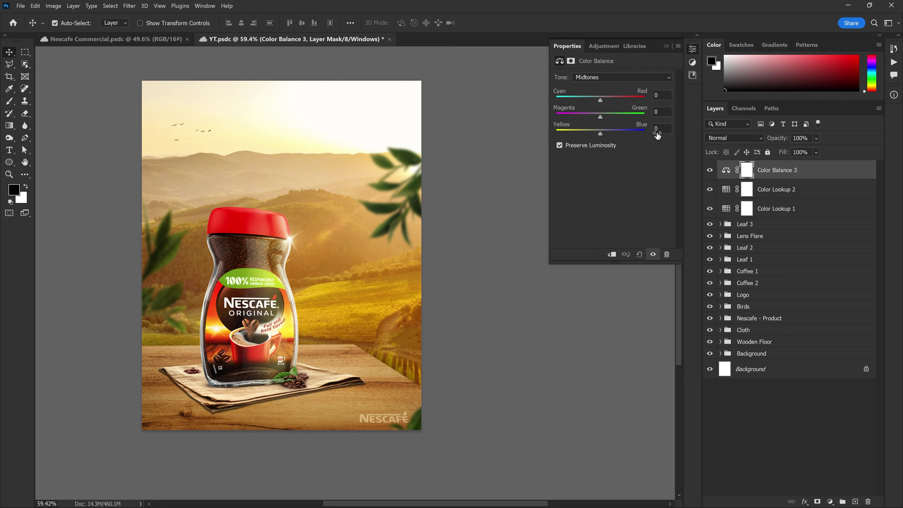
left_click_drag(657, 135, 661, 135)
double_click(661, 136)
left_click_drag(601, 99, 603, 100)
key("Tab")
type("-2")
key("Tab")
left_click(667, 47)
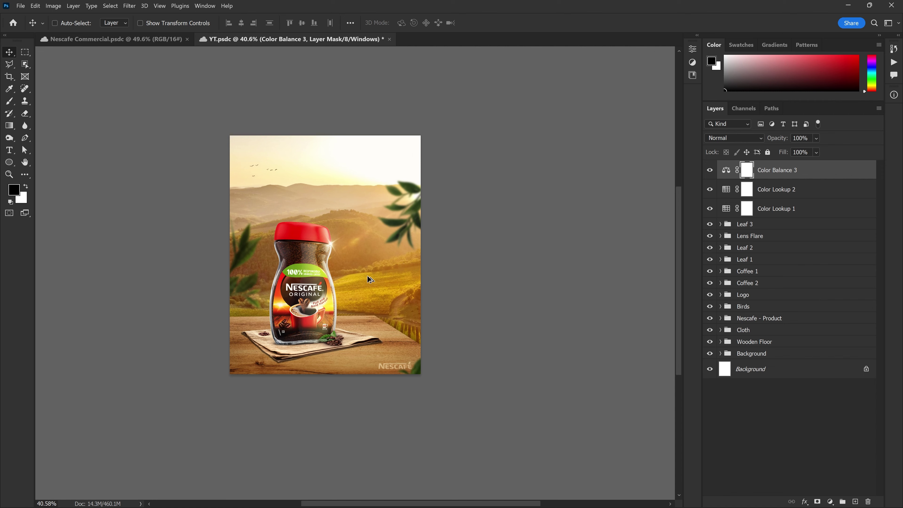
left_click(714, 171)
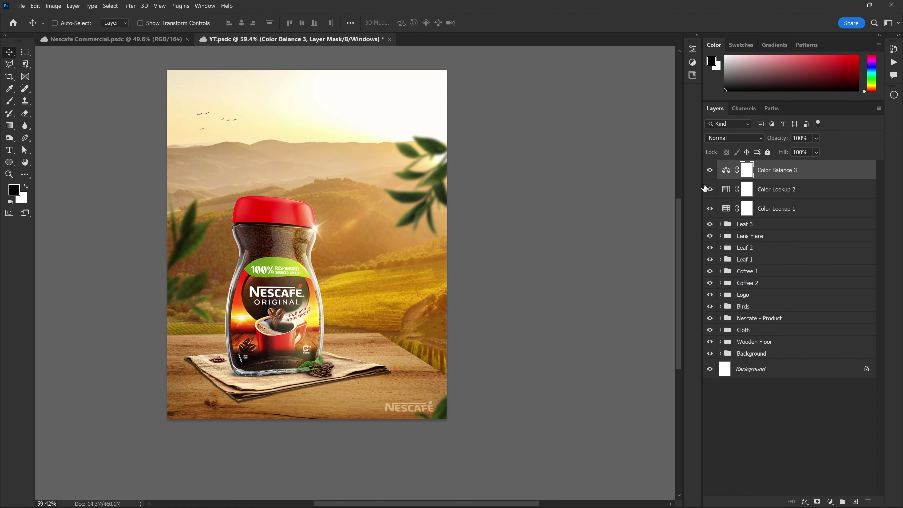
scroll(433, 242, "up", 1)
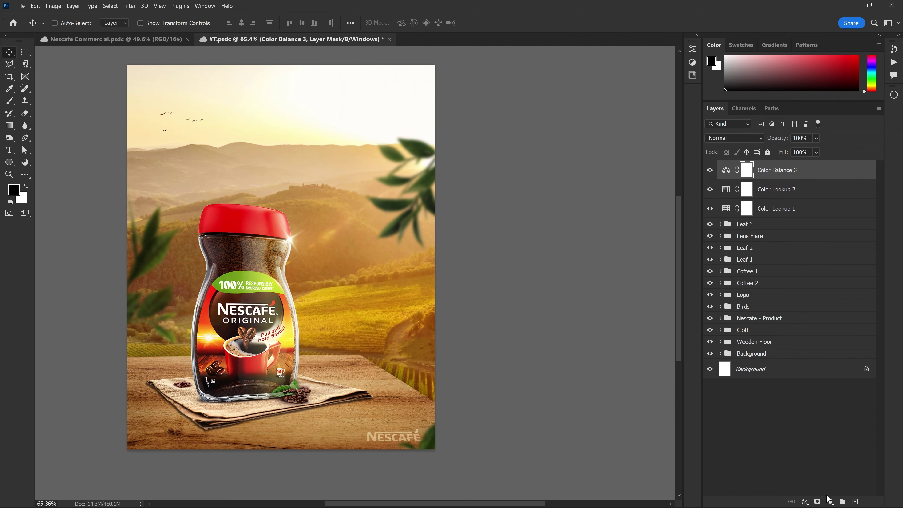
Step: Add a Vibrance adjustment layer with Vibrance raised to +34, Saturation left at 0
left_click(830, 502)
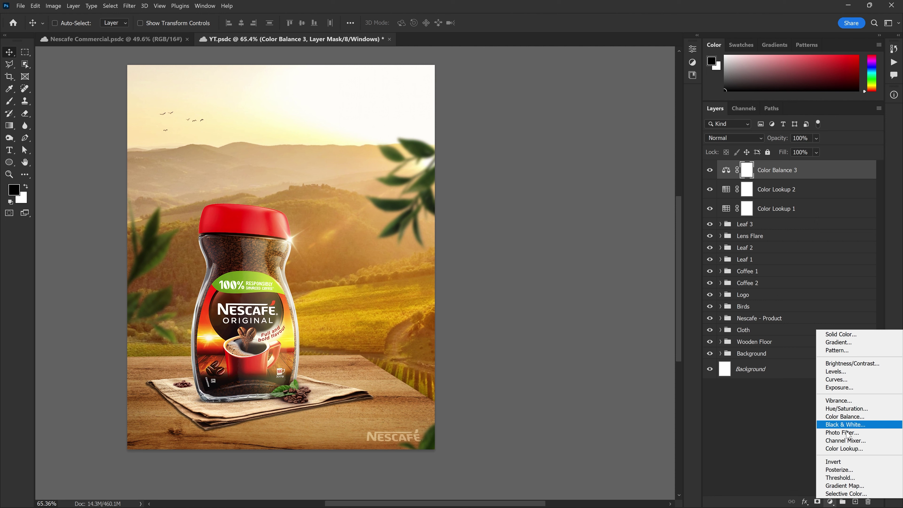
left_click(855, 401)
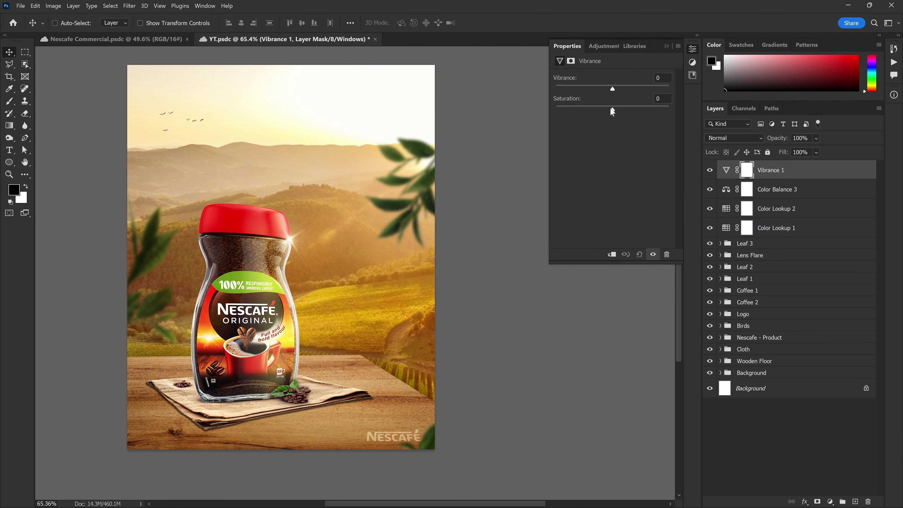
left_click_drag(612, 89, 631, 88)
left_click(633, 88)
left_click(666, 46)
key("ctrl+minus")
key("ctrl+plus")
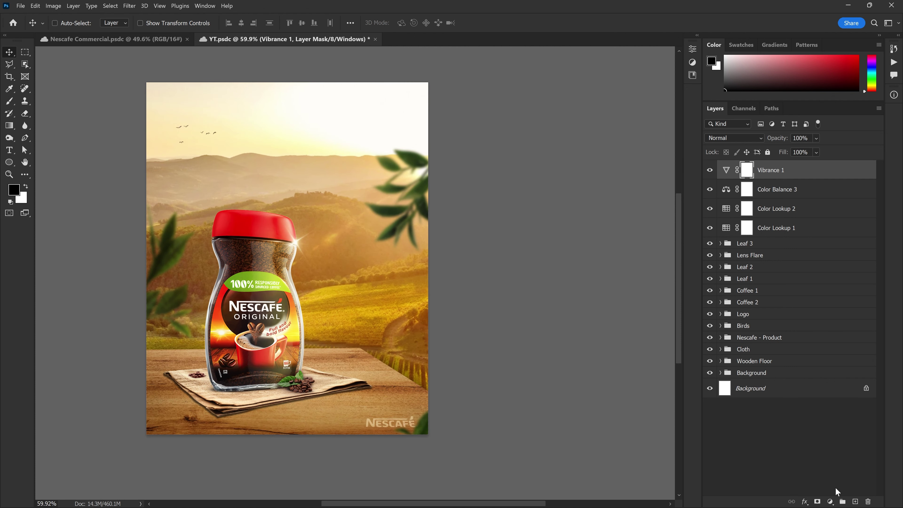
left_click(831, 501)
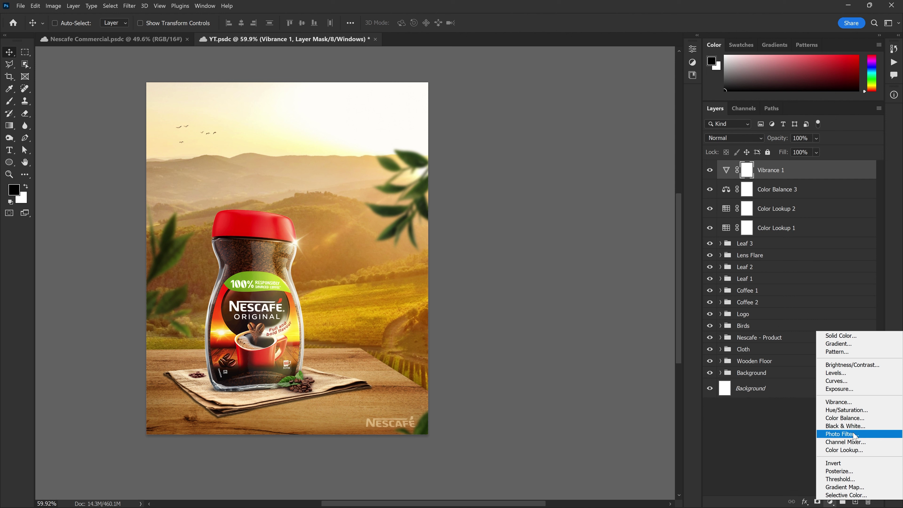
Step: Add a Brightness/Contrast adjustment with Contrast 5, then a new empty layer on top
left_click(860, 365)
left_click_drag(613, 127, 616, 127)
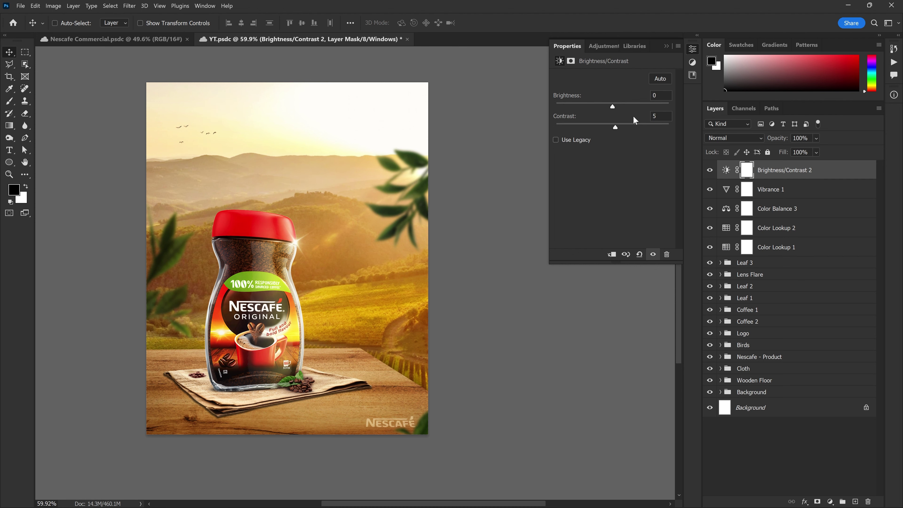
left_click(666, 46)
scroll(418, 237, "down", 2)
scroll(418, 237, "up", 4)
scroll(418, 238, "down", 2)
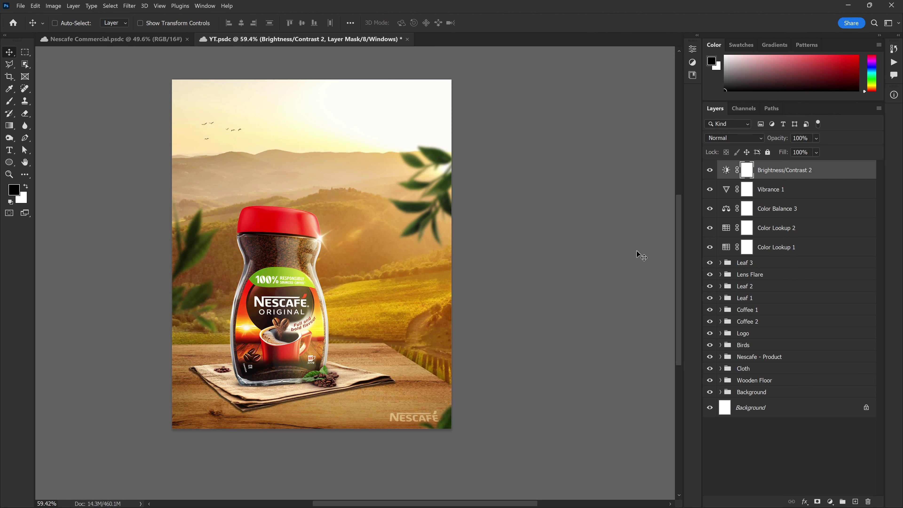
left_click(855, 501)
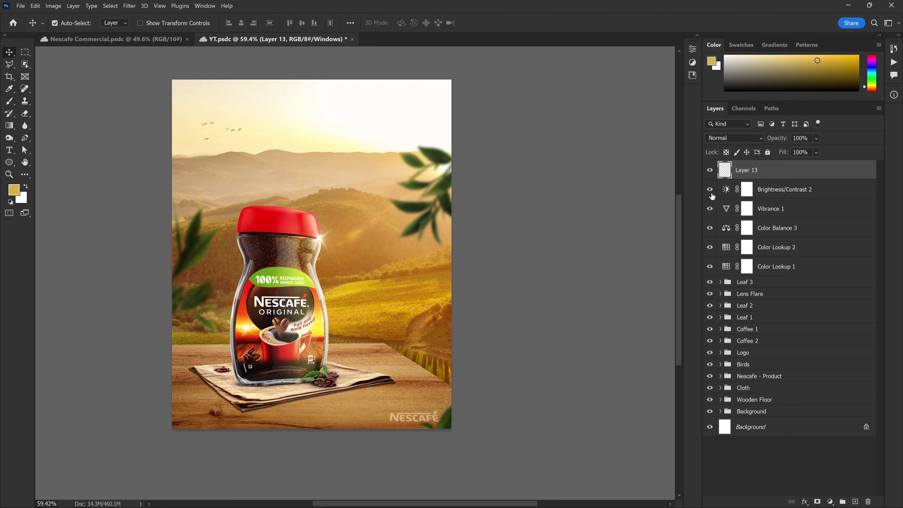
Step: Stamp all visible layers into Layer 13 with Ctrl+Alt+Shift+E, then duplicate it as Layer 13 copy
key("ctrl+shift+alt+e")
left_click(709, 170, "alt")
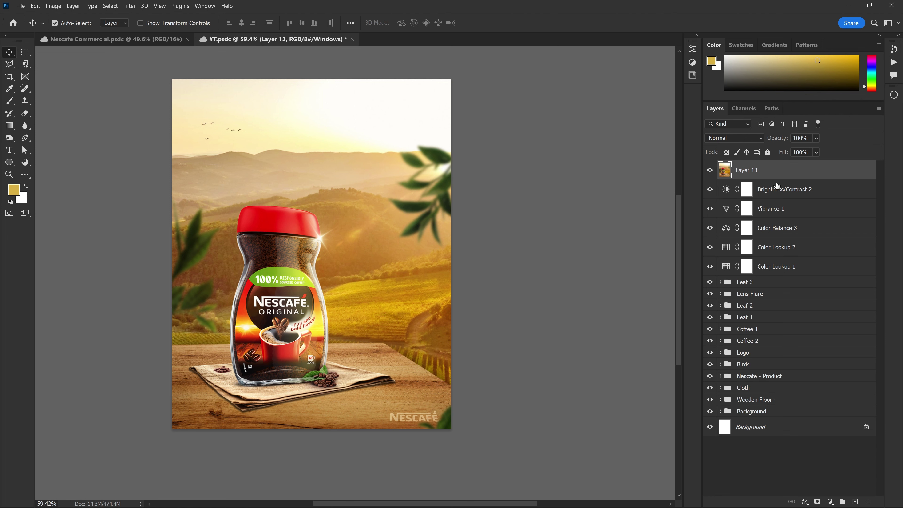
key("ctrl+j")
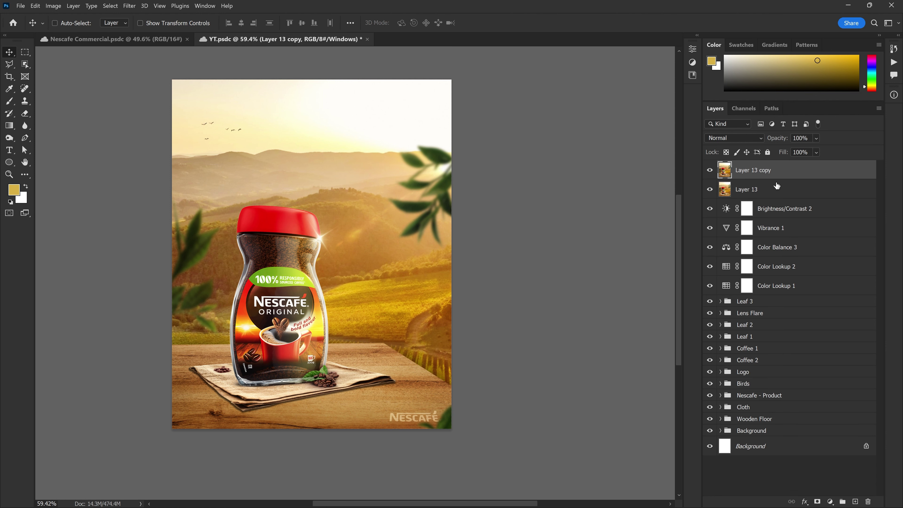
Step: Darken Layer 13 copy with Apply Image in Multiply blending
scroll(426, 113, "right", 1)
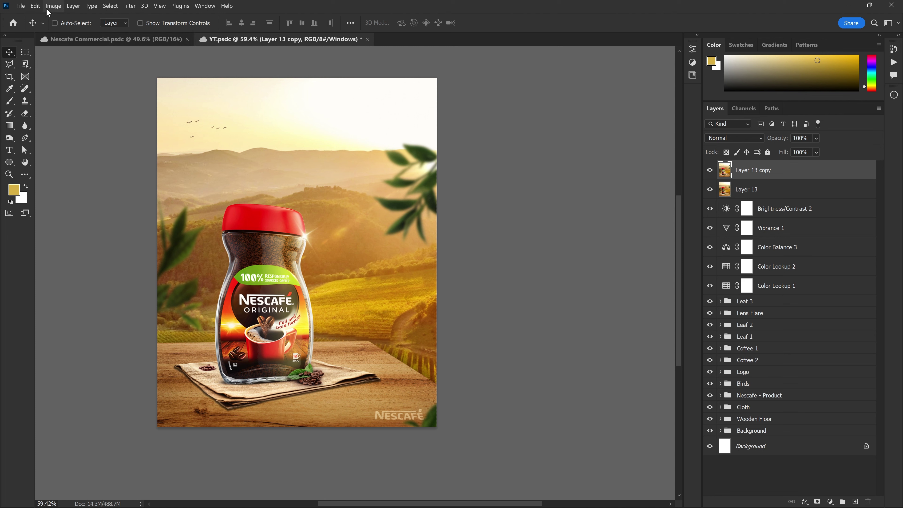
left_click(53, 6)
left_click(71, 124)
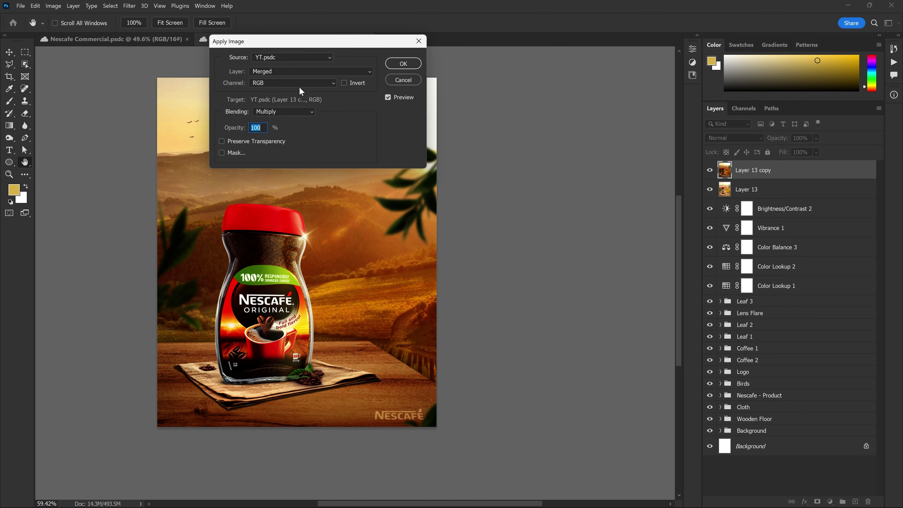
left_click(403, 63)
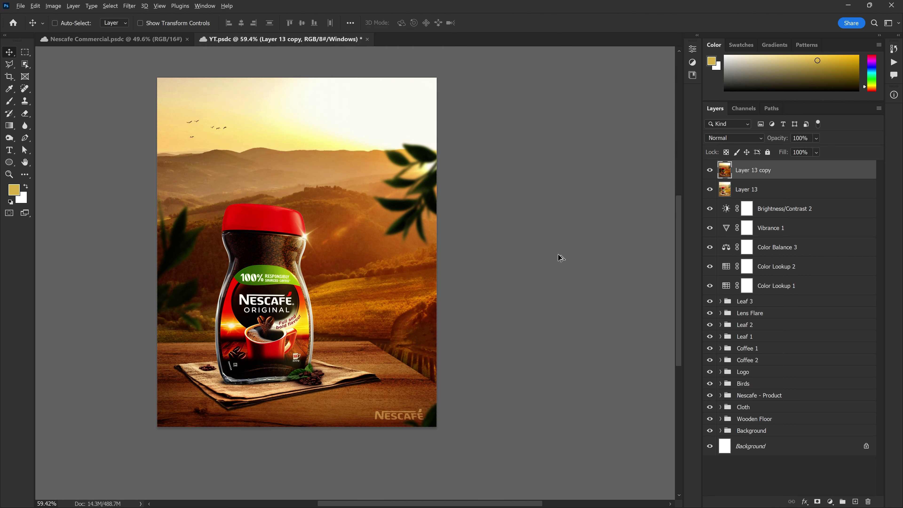
Step: Hide Layer 13 copy behind a black layer mask and set white as the brush colour
left_click(817, 501, "alt")
key("b")
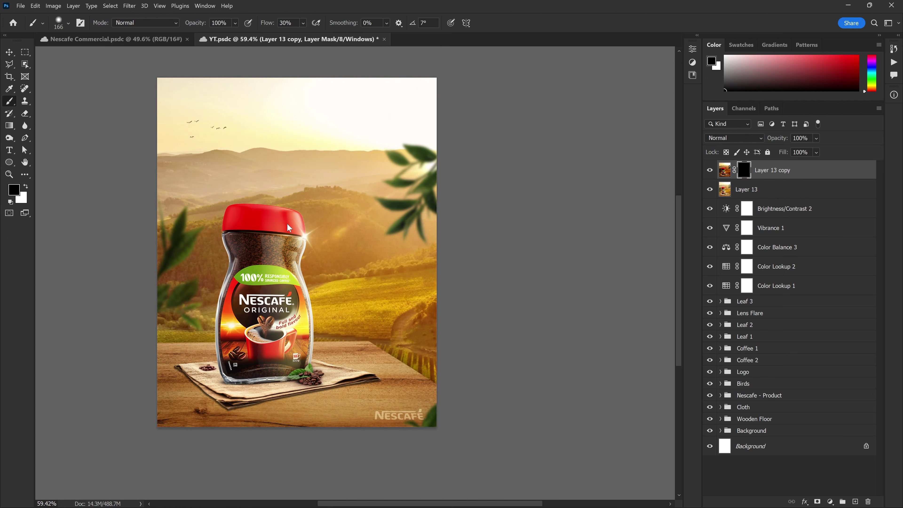
left_click(13, 190)
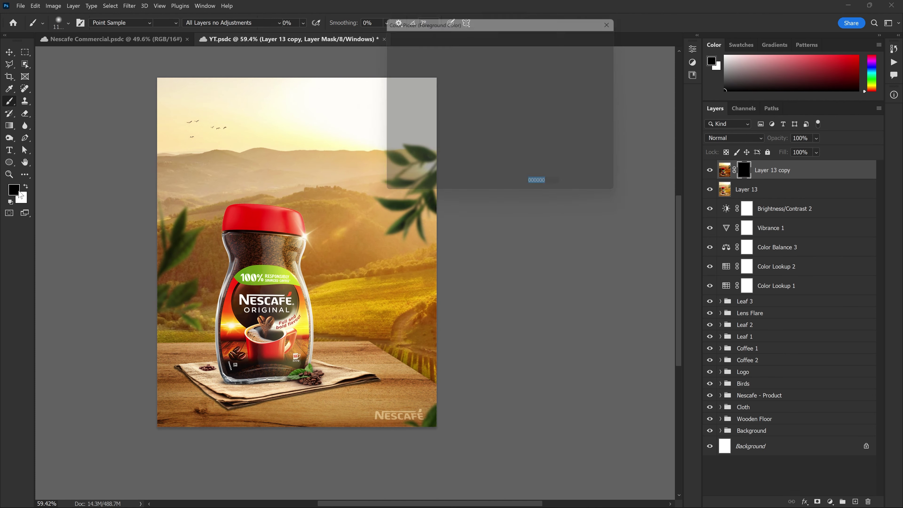
key("Escape")
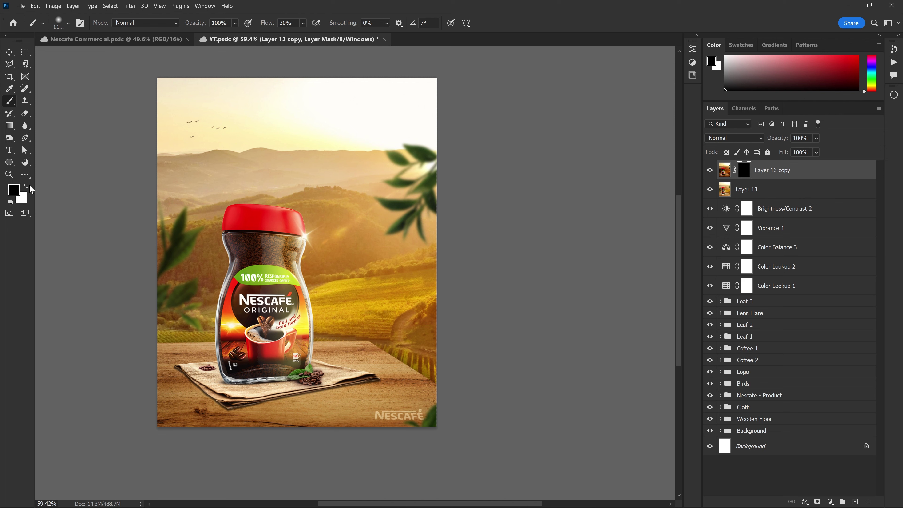
left_click(26, 186)
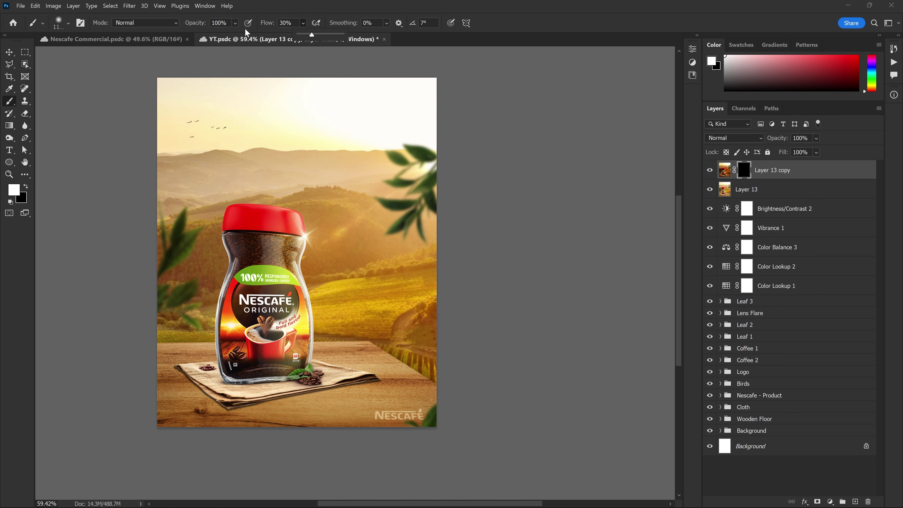
Step: Paint white at 10% flow with a large soft brush to reveal the darkening
left_click(283, 23)
type("1")
scroll(349, 237, "up", 2)
scroll(350, 238, "up", 2)
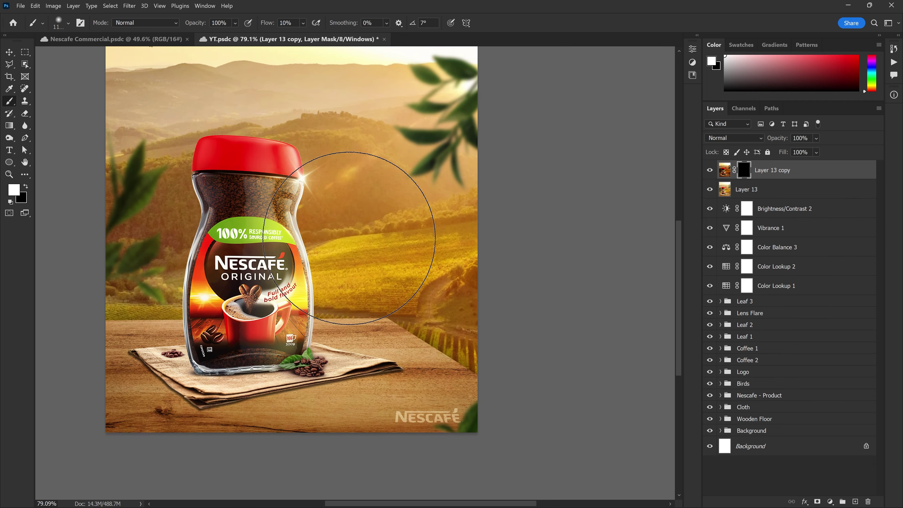
left_click_drag(283, 272, 246, 271)
mouse_move(363, 252)
left_mouse_down()
mouse_move(261, 203)
mouse_move(290, 370)
mouse_move(424, 409)
left_mouse_up()
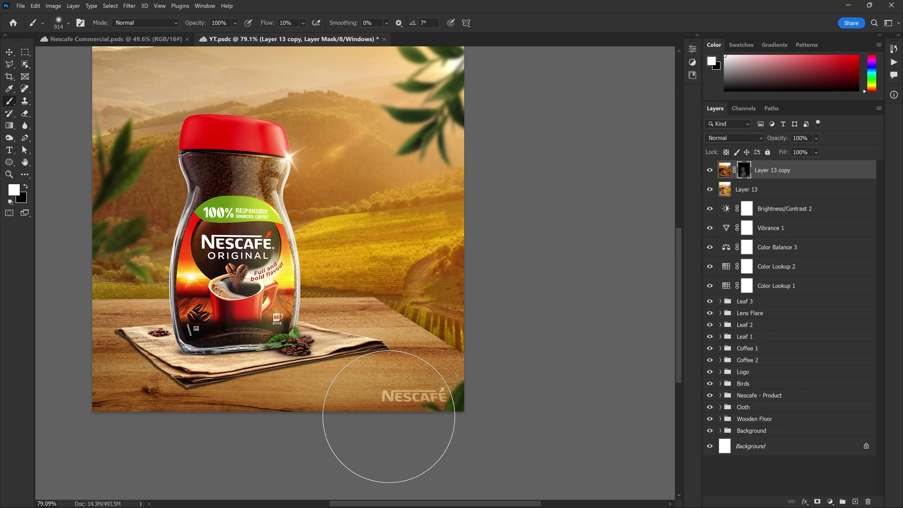
scroll(514, 413, "left", 3)
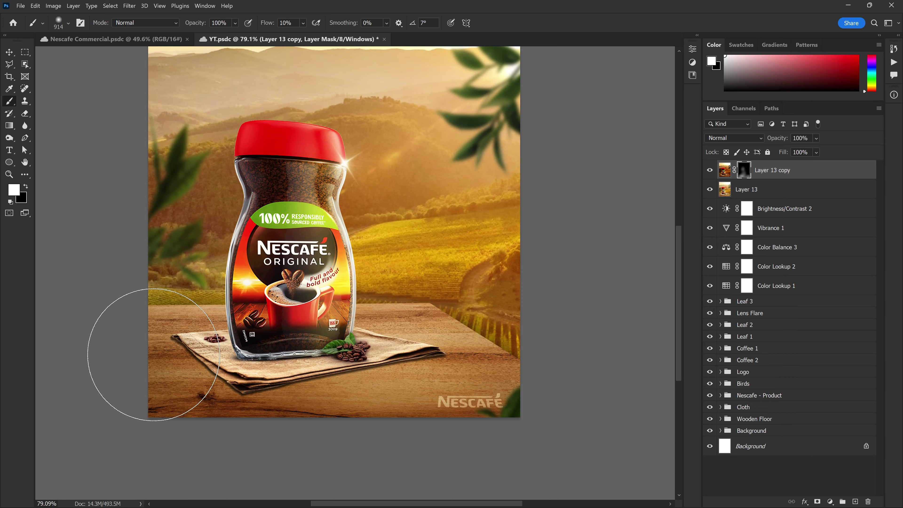
scroll(355, 200, "up", 5)
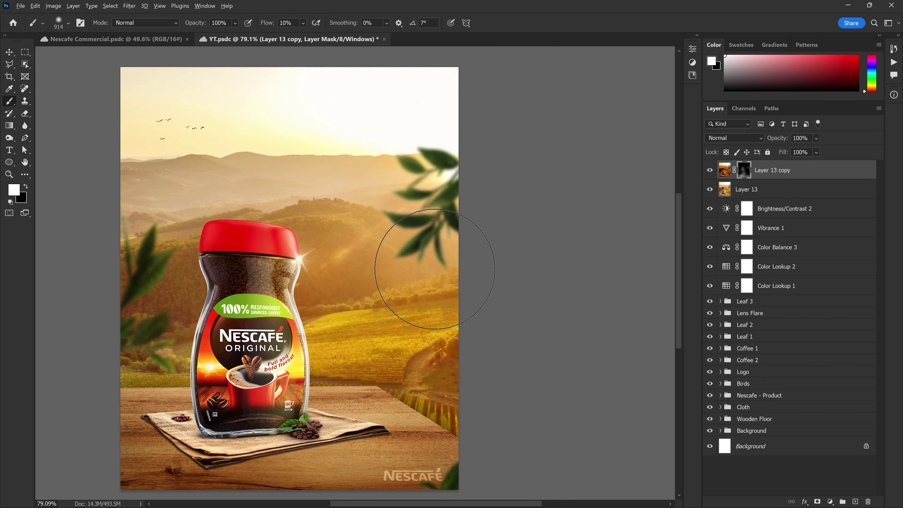
scroll(312, 227, "down", 2)
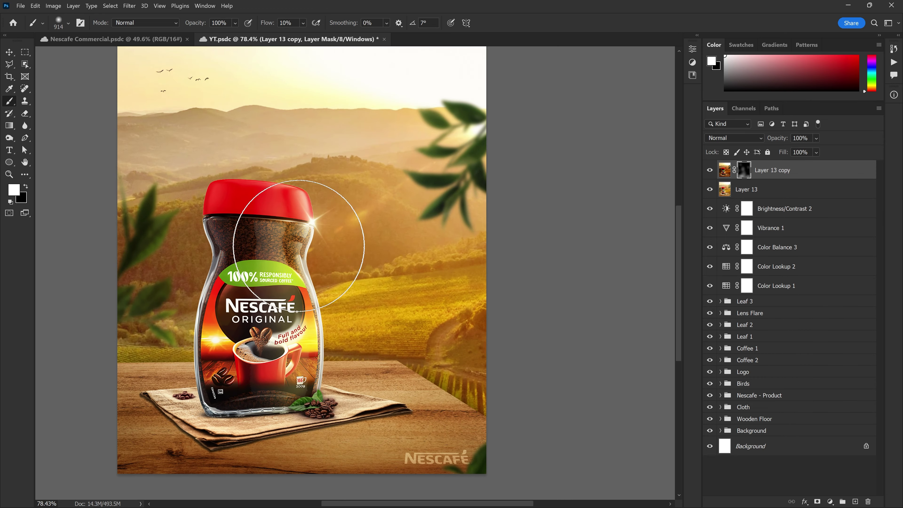
scroll(306, 391, "down", 5)
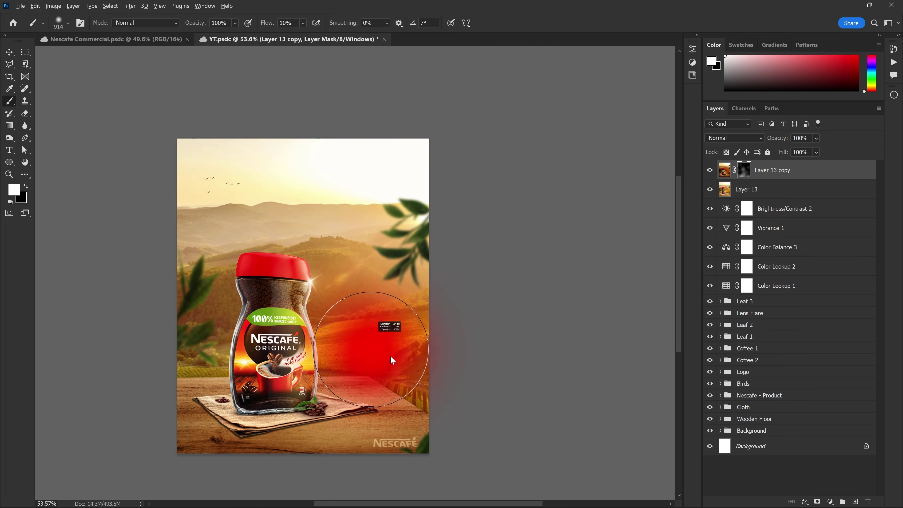
scroll(362, 322, "down", 3)
Step: Lower Layer 13 copy's opacity to 90%
key("v")
scroll(318, 231, "up", 3)
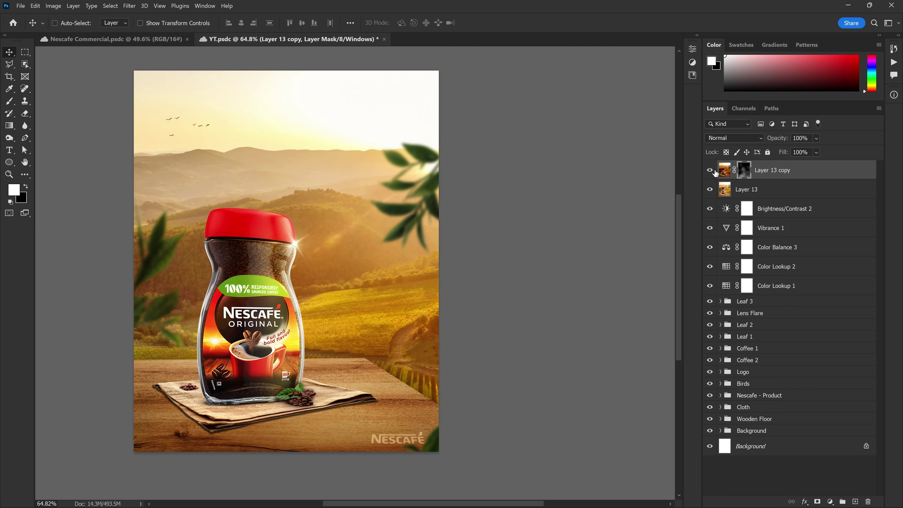
scroll(346, 288, "down", 2)
scroll(347, 288, "down", 2)
scroll(387, 271, "up", 4)
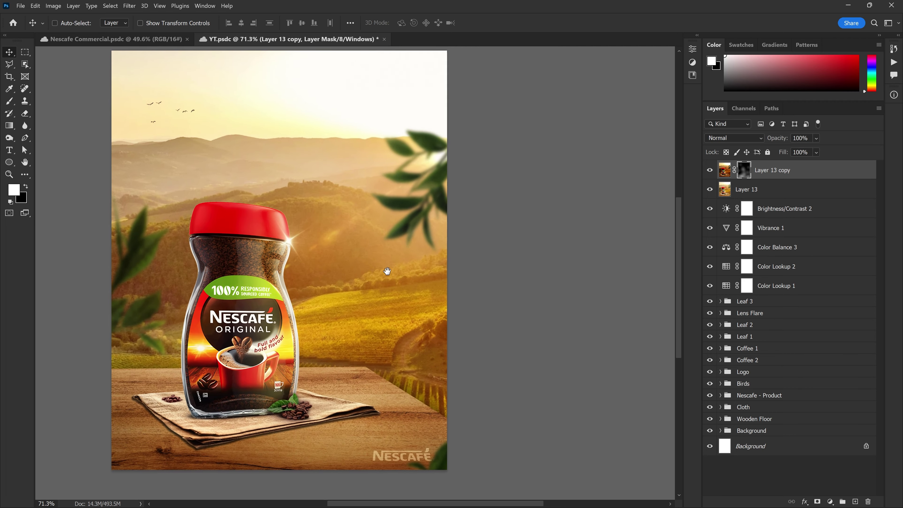
key("9")
scroll(322, 329, "down", 2)
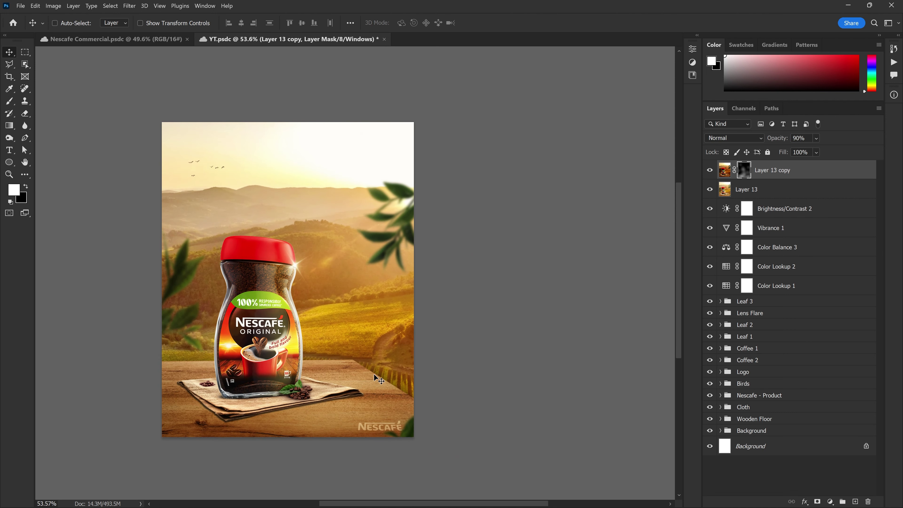
scroll(375, 377, "up", 1)
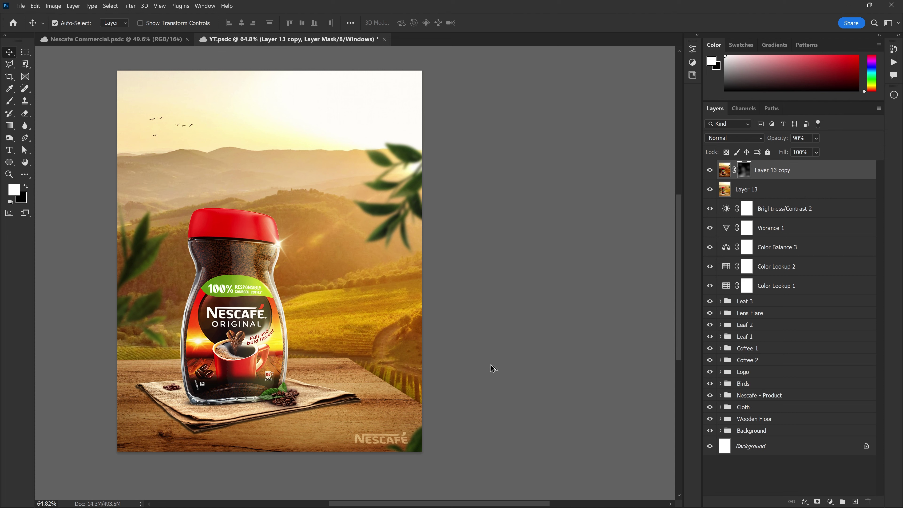
Step: Stamp the visible poster into a new layer named 'Camera Raw'
key("ctrl+shift+alt+e")
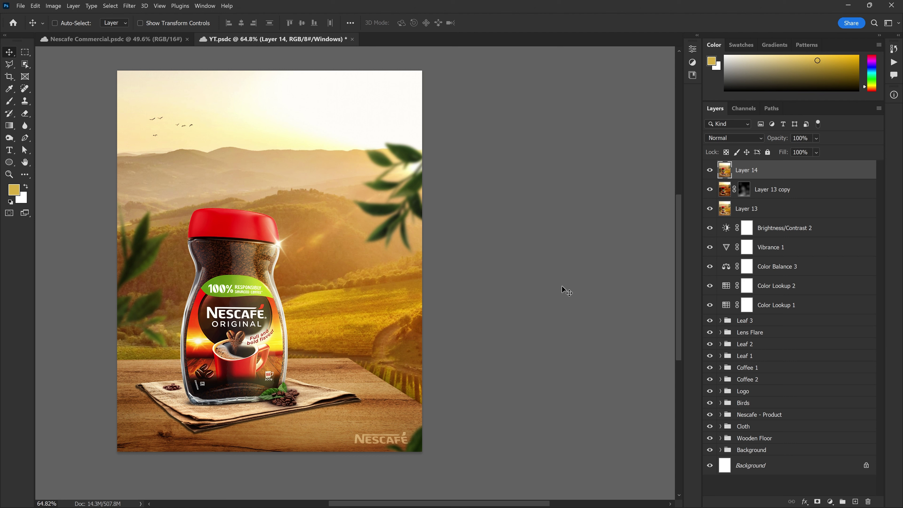
double_click(752, 172)
type("Camer")
type("aw")
key("Return")
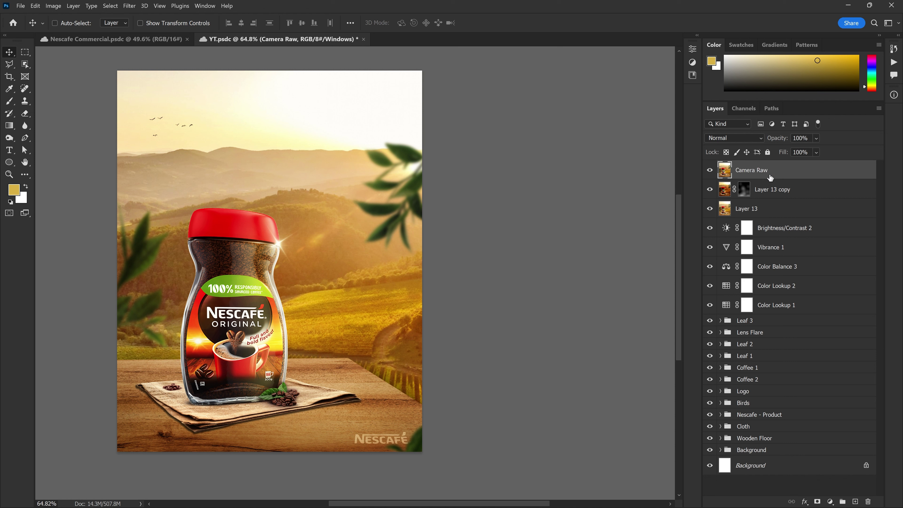
Step: Convert the Camera Raw layer to a smart object and launch the Camera Raw Filter
right_click(754, 173)
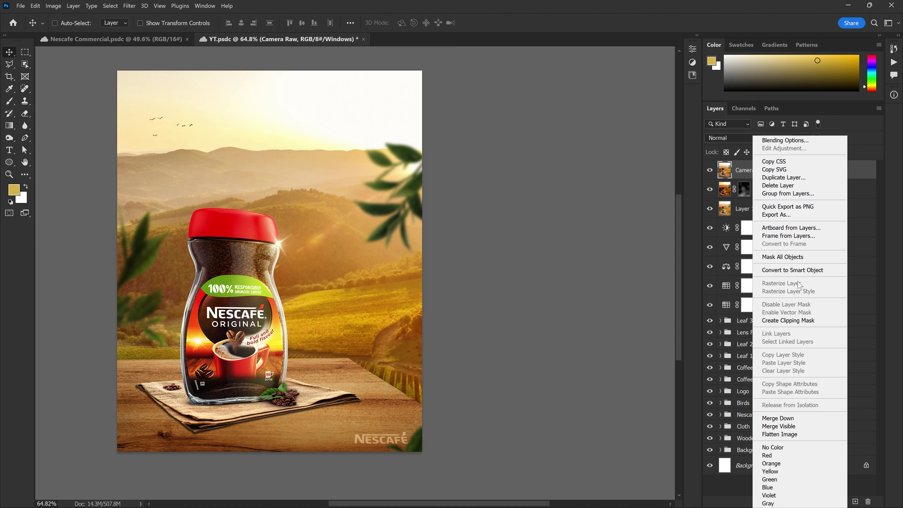
left_click(797, 270)
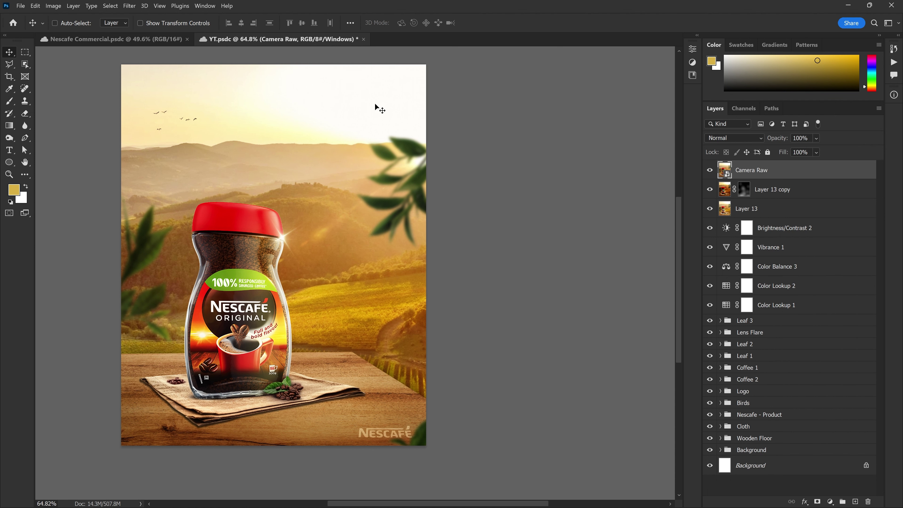
left_click(129, 6)
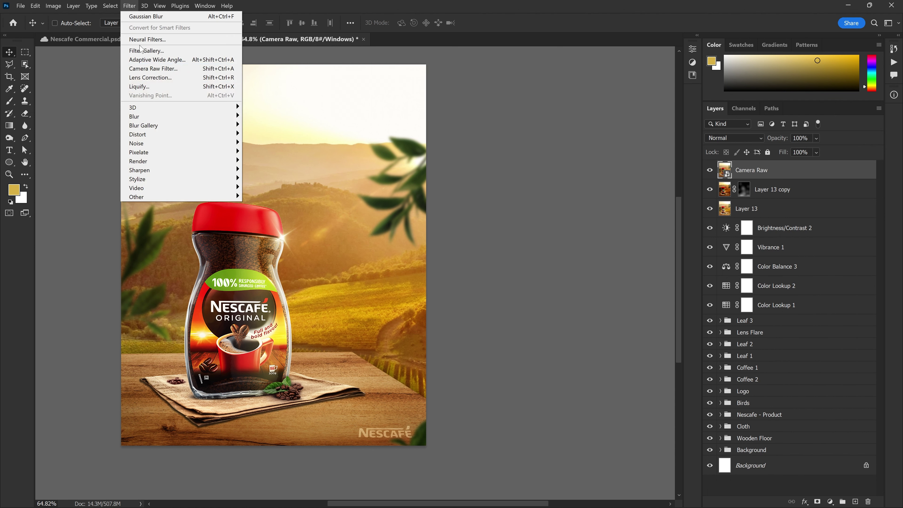
left_click(153, 70)
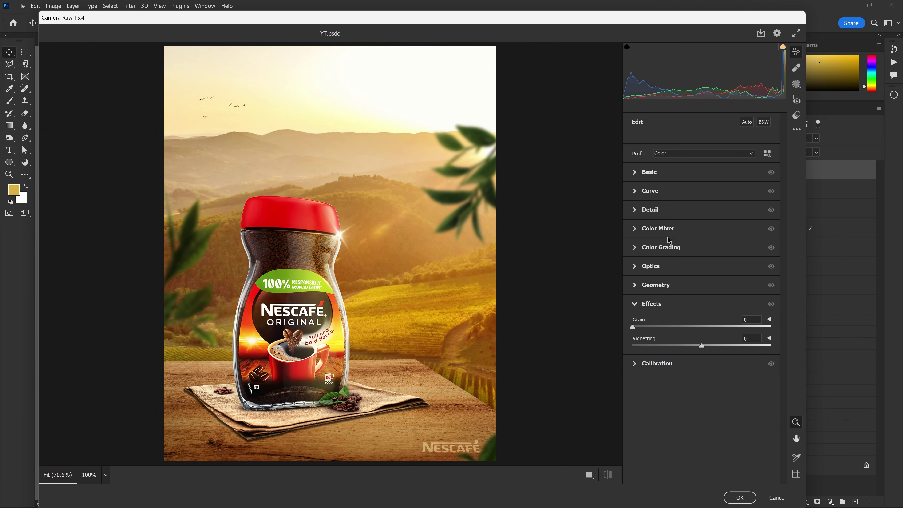
Step: In the Color Mixer, set Reds luminance to -7
left_click(637, 228)
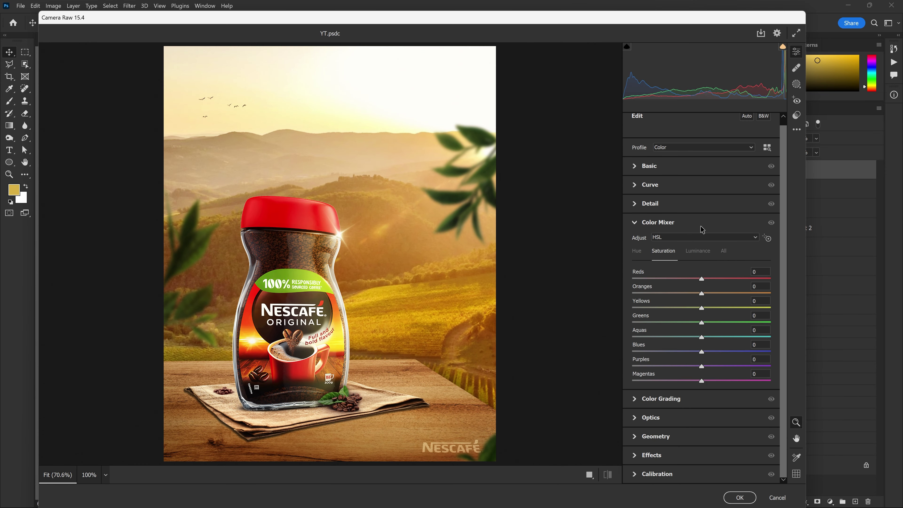
left_click(698, 256)
mouse_move(702, 279)
left_mouse_down()
mouse_move(709, 279)
mouse_move(703, 284)
left_mouse_up()
left_click_drag(708, 284, 704, 283)
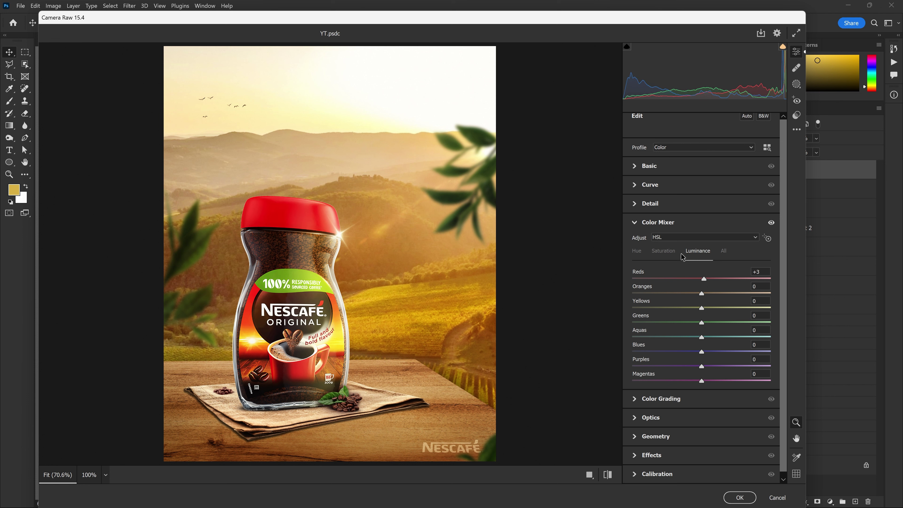
Step: Set saturation Reds -2, Yellows +3, and hue Oranges +3, Yellows -5
left_click(672, 252)
mouse_move(702, 281)
left_mouse_down()
mouse_move(686, 280)
mouse_move(700, 281)
left_mouse_up()
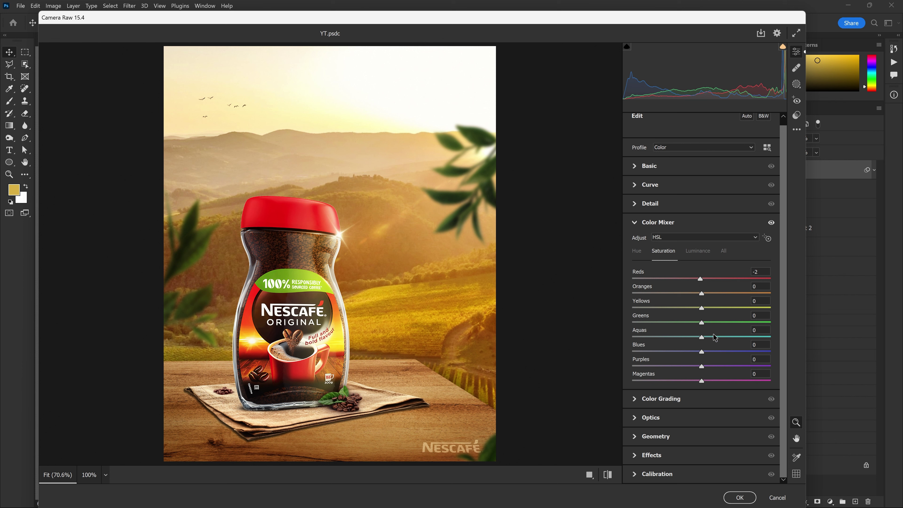
left_click_drag(702, 312, 701, 295)
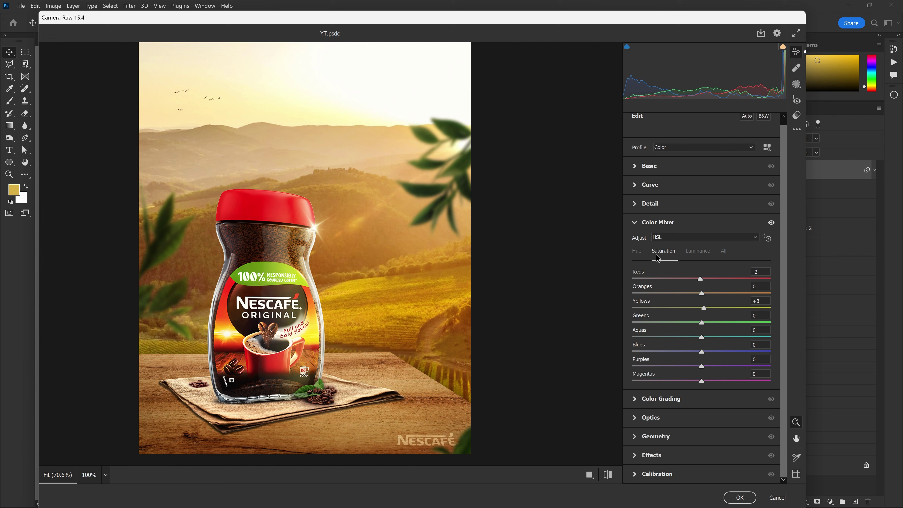
left_click(641, 252)
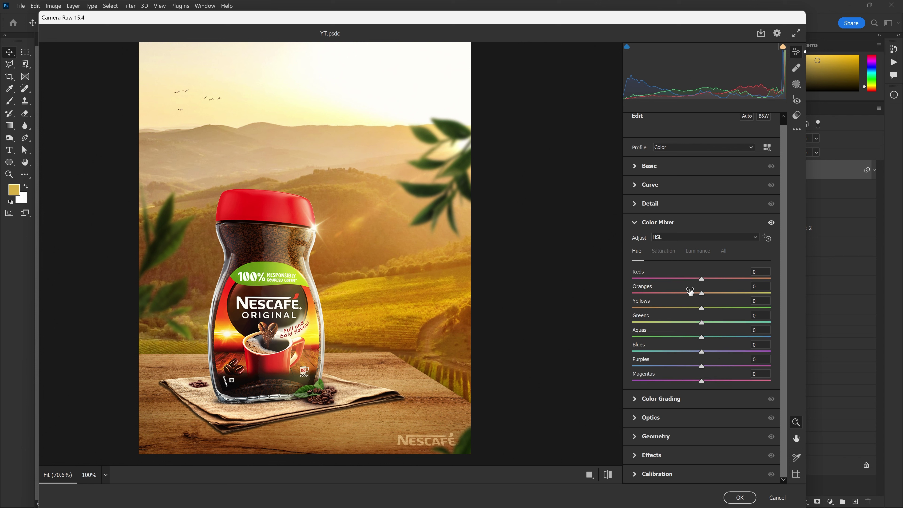
left_click_drag(703, 295, 704, 297)
left_click_drag(702, 312, 699, 312)
left_click(636, 228)
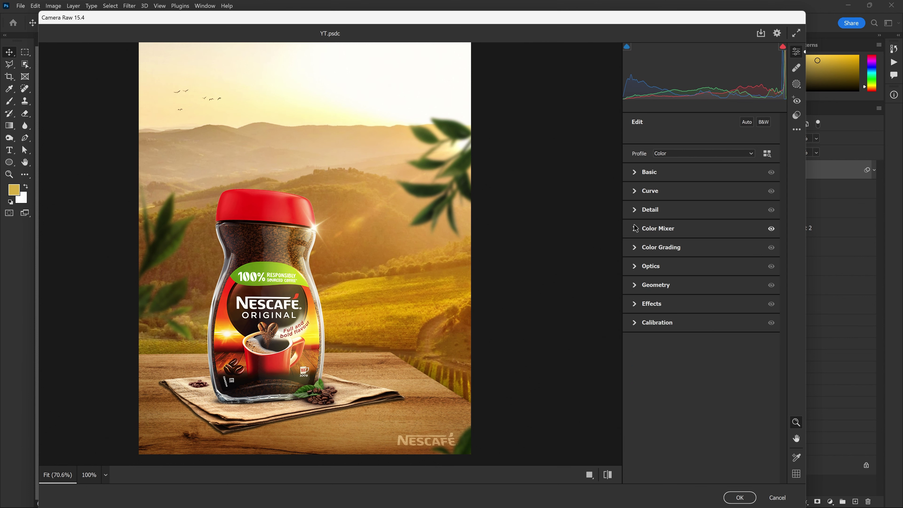
Step: In Basic, set Temperature -2, Contrast +3, Texture +2, Clarity +4 and Dehaze +1
left_click(635, 173)
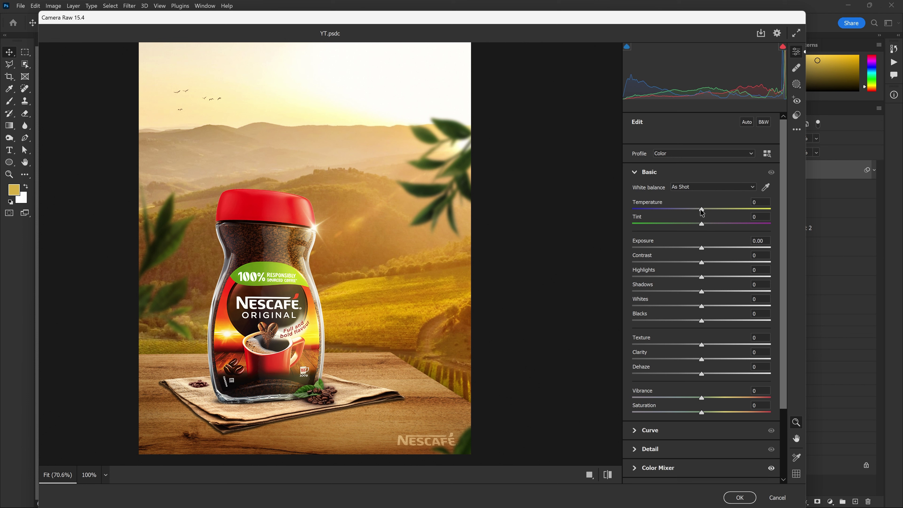
type("2")
key("Tab")
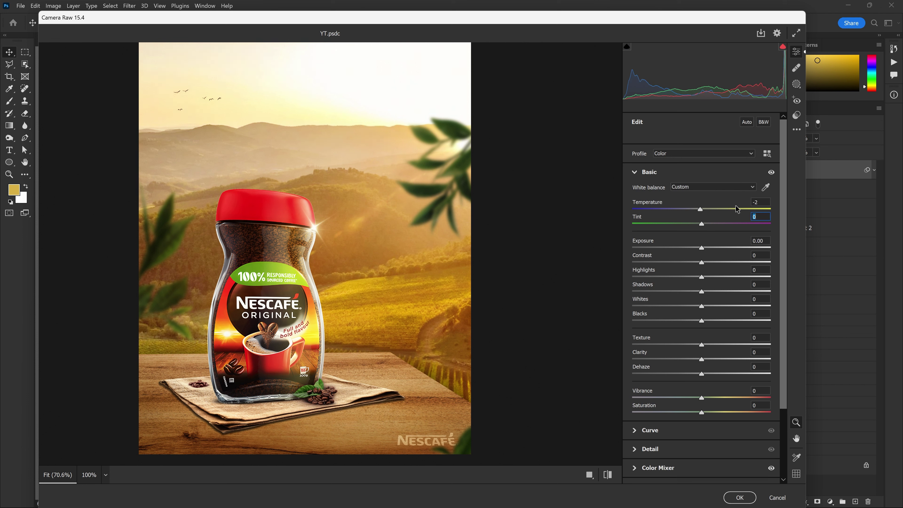
left_click_drag(701, 263, 704, 266)
left_click(754, 367)
left_click(759, 336)
type("2")
key("Tab")
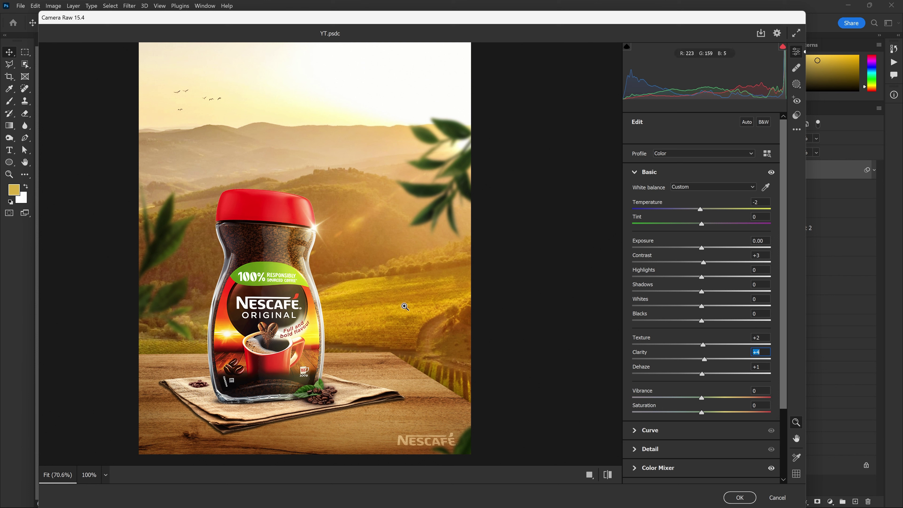
left_click(635, 172)
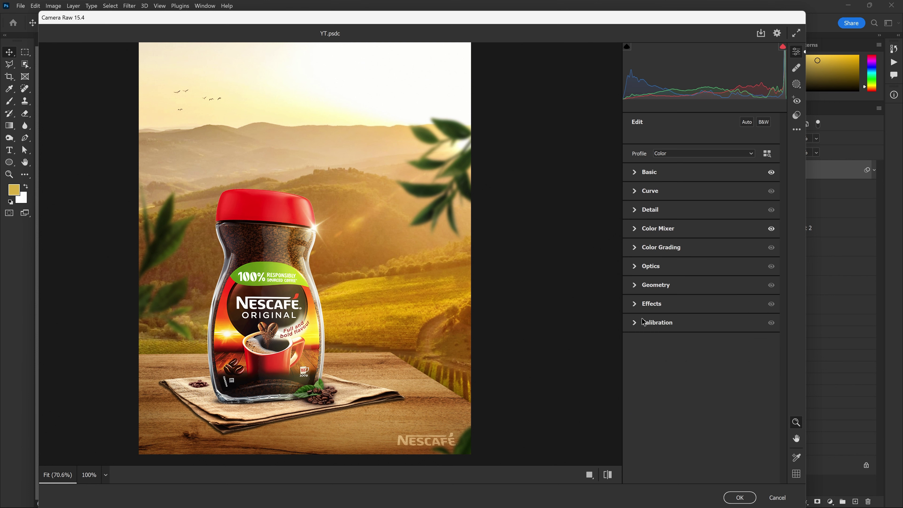
Step: Add a -10 vignette in Effects, apply the Camera Raw filter, and save the document
left_click(635, 304)
mouse_move(702, 346)
left_mouse_down()
mouse_move(711, 346)
mouse_move(695, 346)
left_mouse_up()
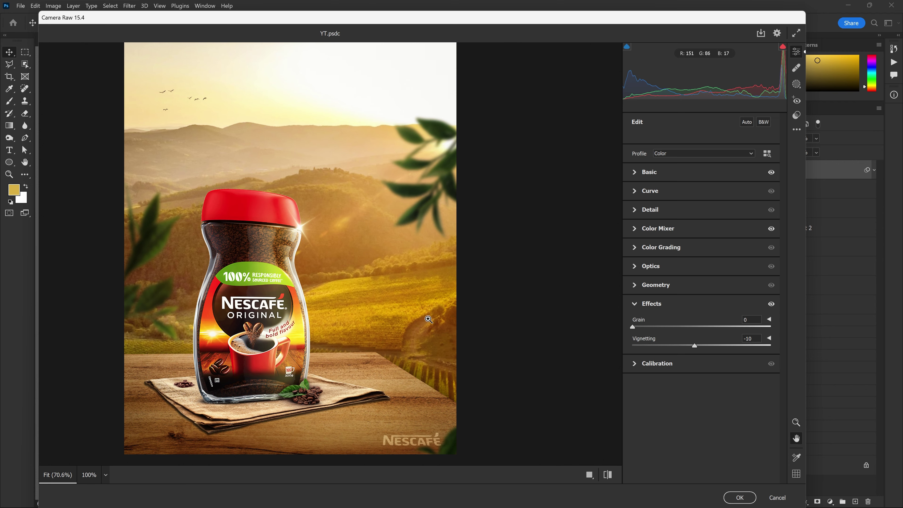
left_click(745, 496)
key("ctrl+s")
scroll(496, 242, "down", 2)
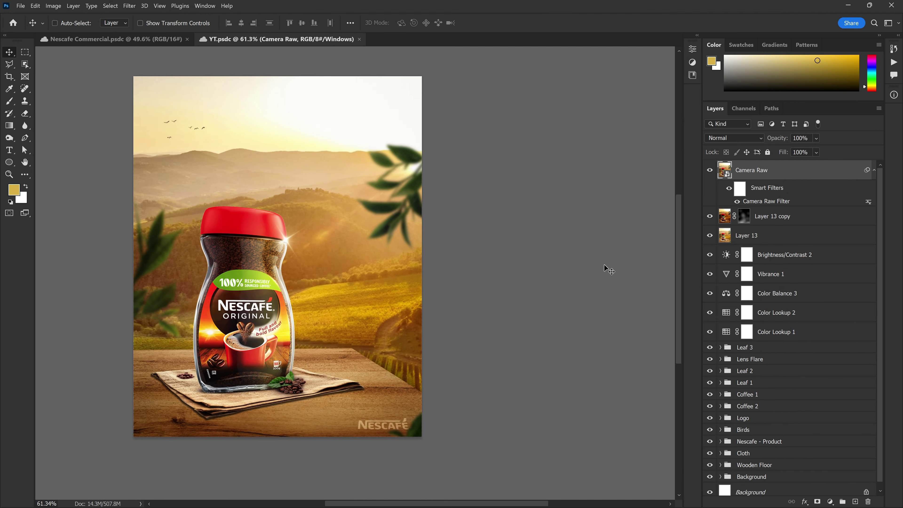
Step: Create a new Overlay-mode layer filled with 50% grey
left_click(854, 500, "alt")
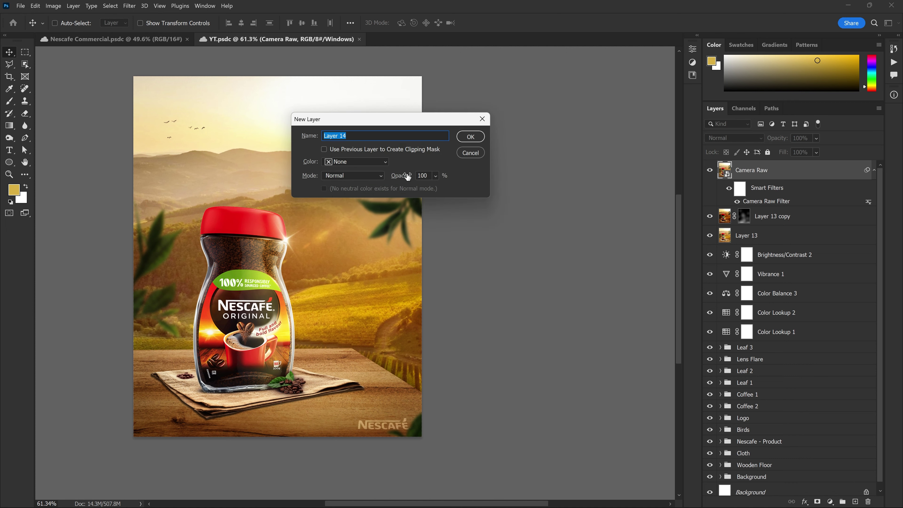
left_click(363, 176)
left_click(353, 304)
left_click(338, 189)
left_click(471, 137)
Step: Add noise at amount 3 to the grey overlay layer
scroll(233, 243, "up", 1)
left_click(129, 6)
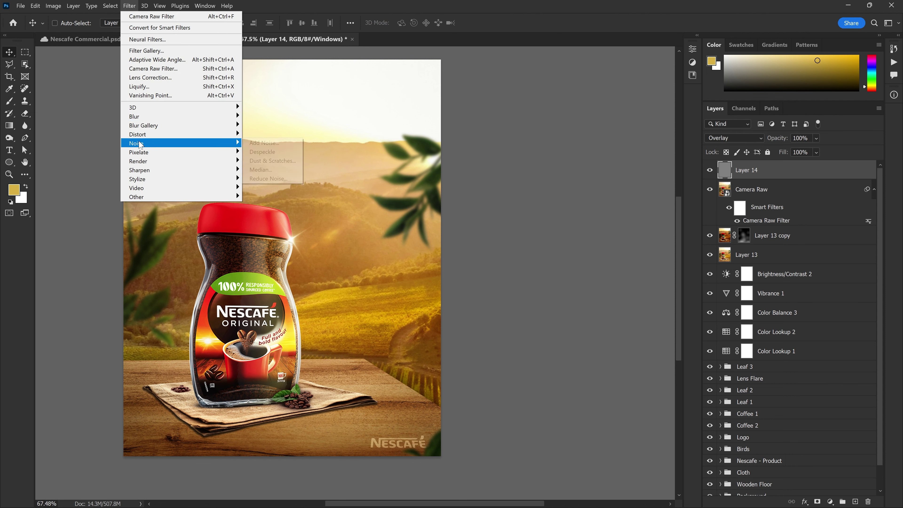
left_click(284, 145)
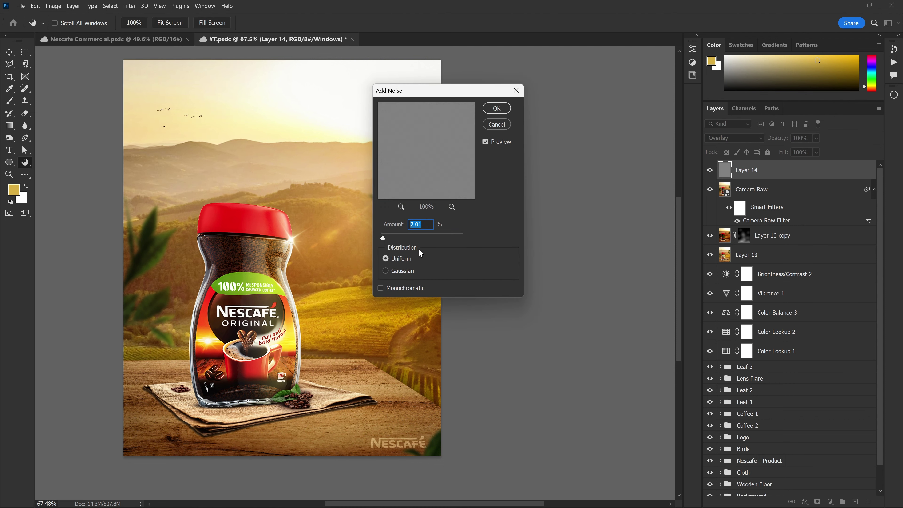
type("3")
key("Return")
Step: Set the overlay layer's opacity to 50%
key("v")
scroll(198, 268, "up", 3)
scroll(199, 267, "down", 2)
scroll(198, 267, "up", 1)
scroll(198, 267, "down", 3)
scroll(347, 272, "up", 1)
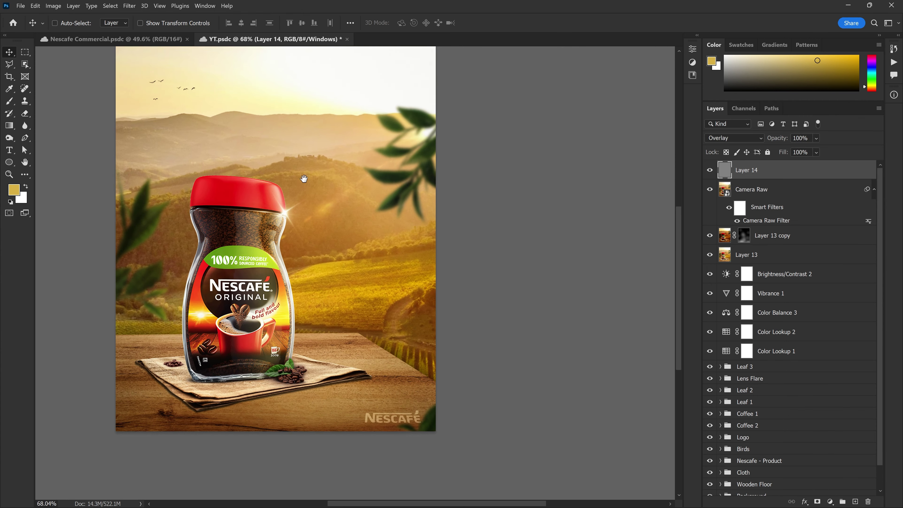
left_click(811, 139)
type("50")
key("Return")
scroll(494, 246, "down", 1)
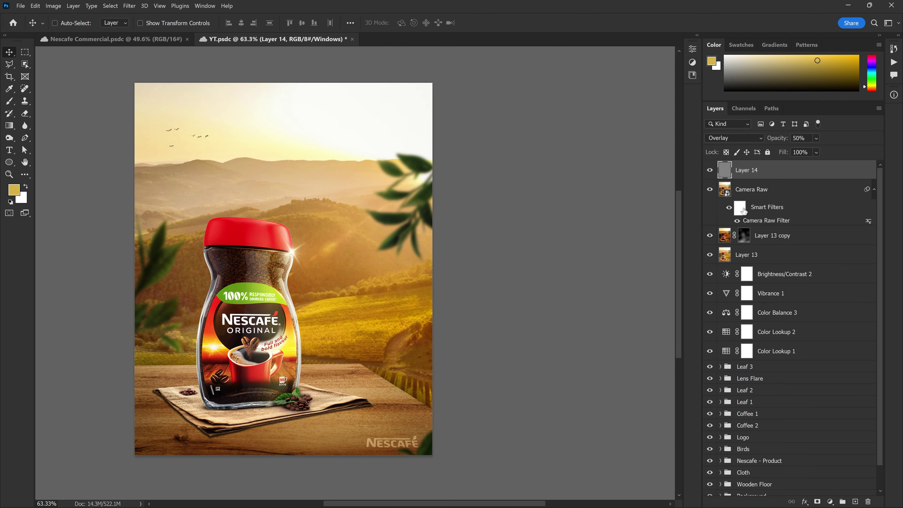
Step: Group Layer 14 through Color Lookup 1 into a group named 'Color Adjustments'
left_click_drag(710, 170, 709, 350)
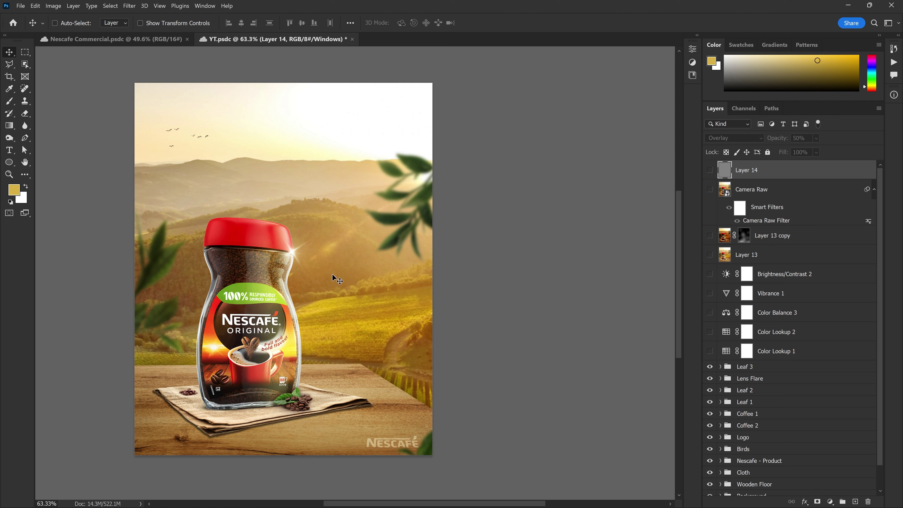
left_click_drag(710, 350, 716, 164)
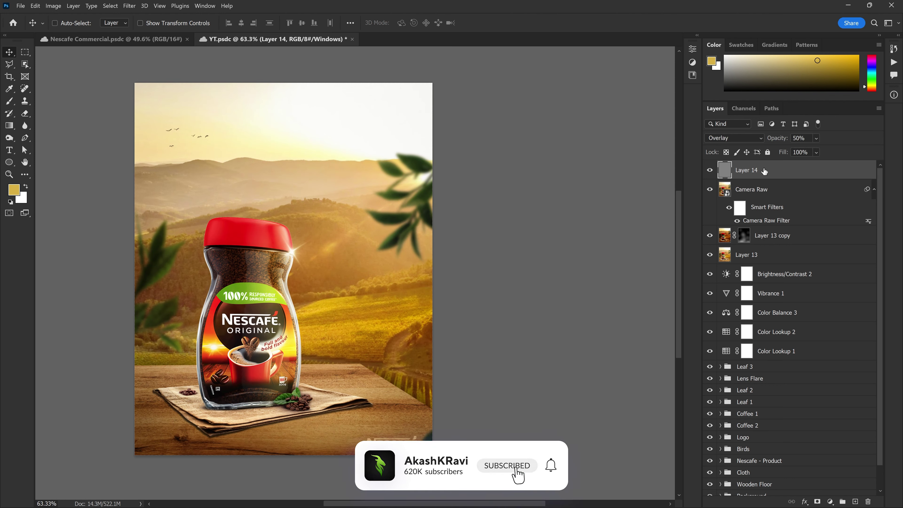
left_click(803, 351, "shift")
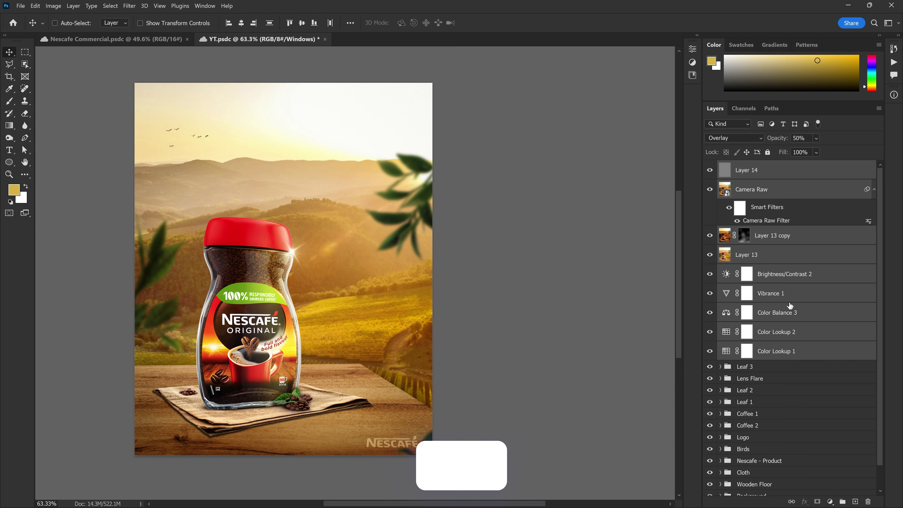
key("ctrl+g")
double_click(755, 166)
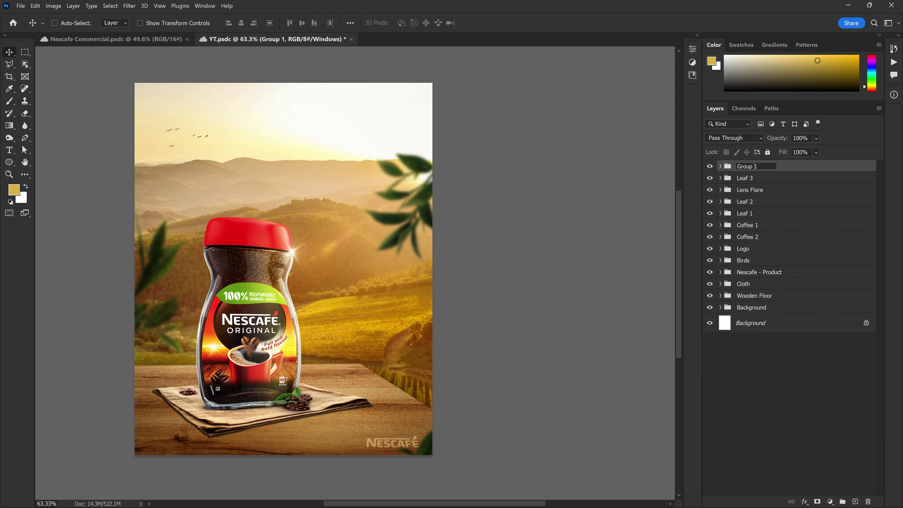
key("BackSpace")
type("tments")
key("Return")
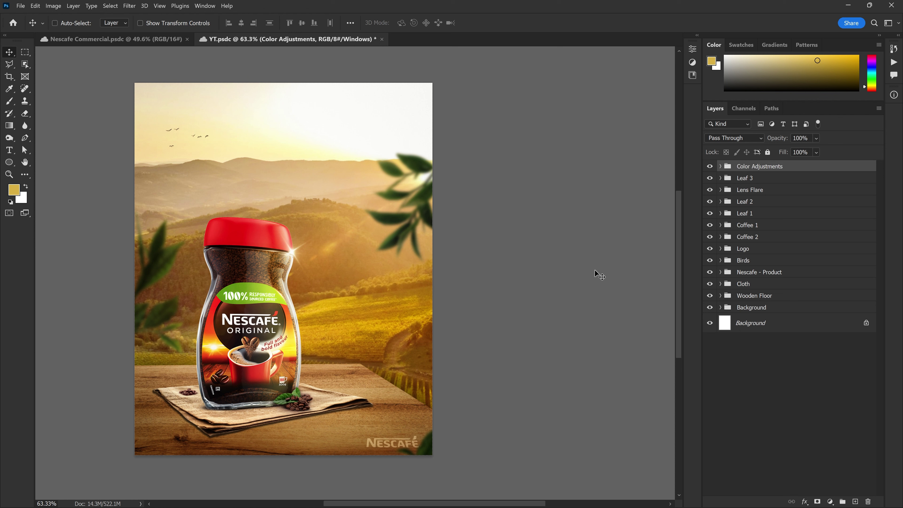
key("alt+Tab")
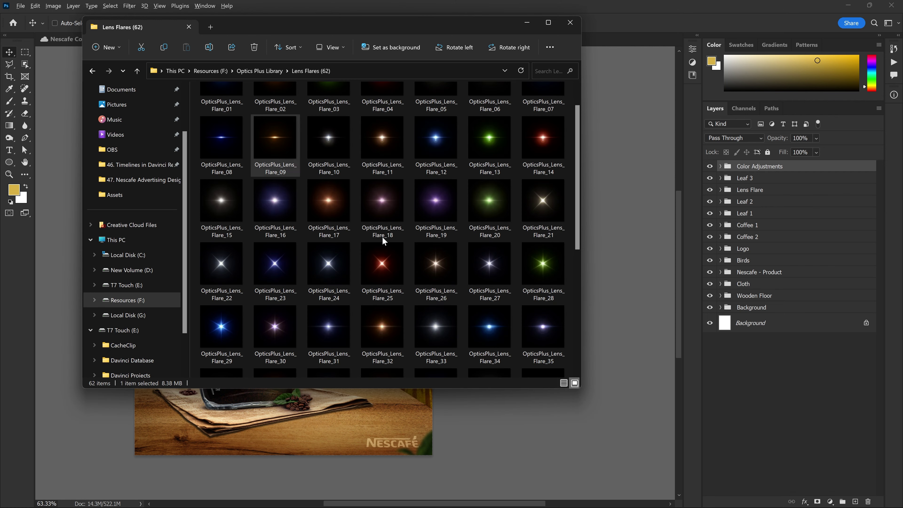
Step: Drag the pexels-ertabbt-15357326 sunset photo from the Assets folder onto the YT poster canvas
left_click(114, 194)
scroll(333, 213, "down", 3)
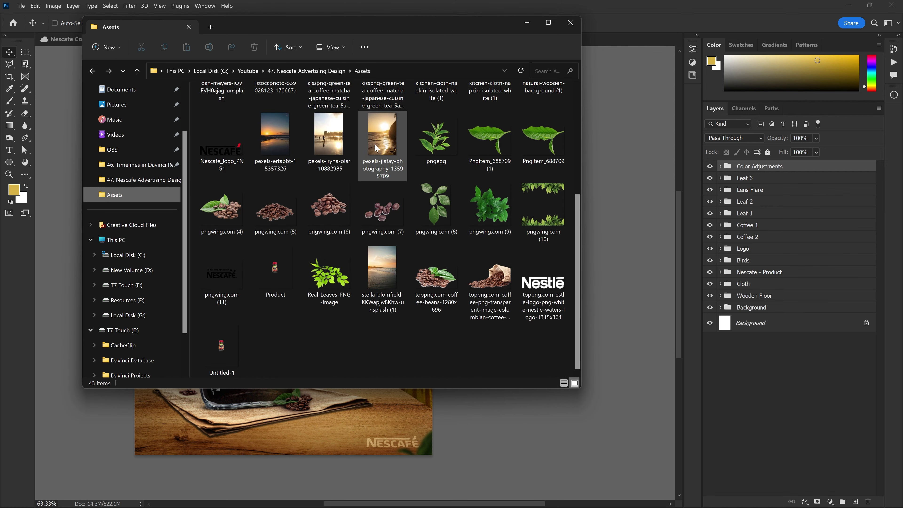
double_click(313, 144)
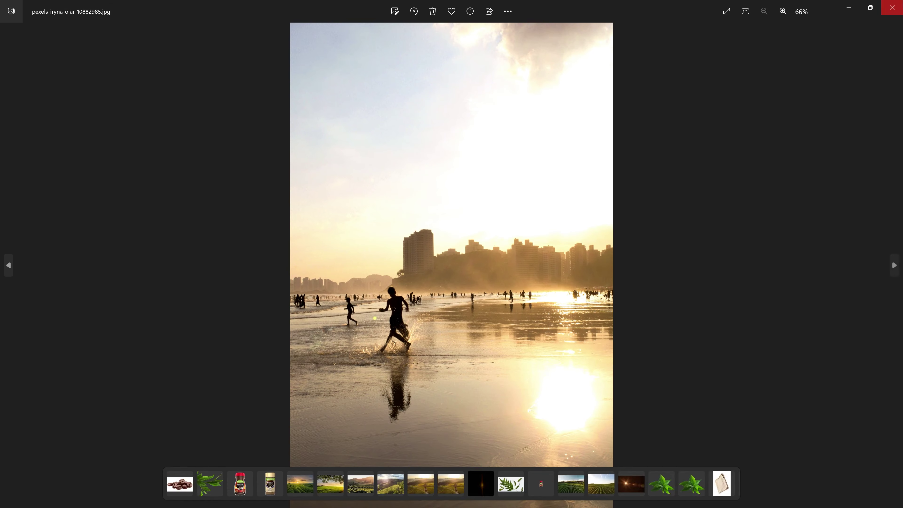
key("alt+F4")
left_click_drag(314, 125, 268, 409)
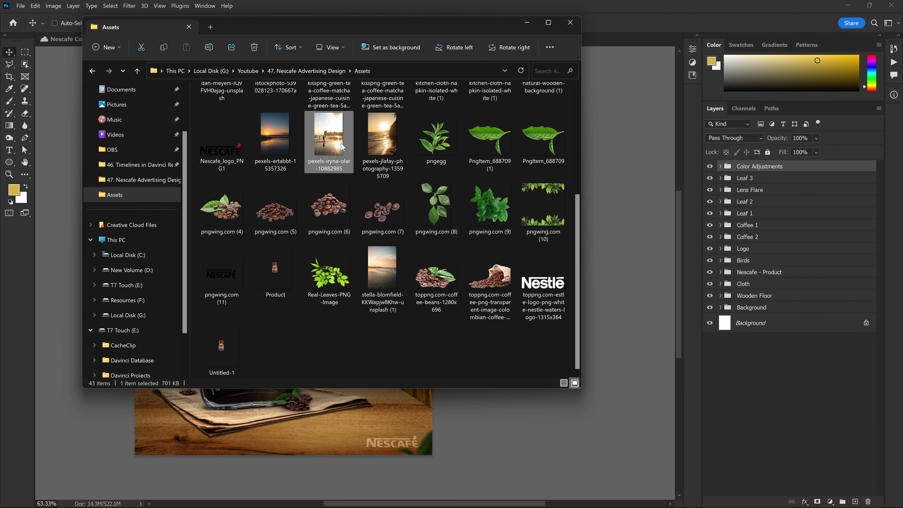
scroll(341, 146, "up", 3)
left_click_drag(273, 256, 241, 405)
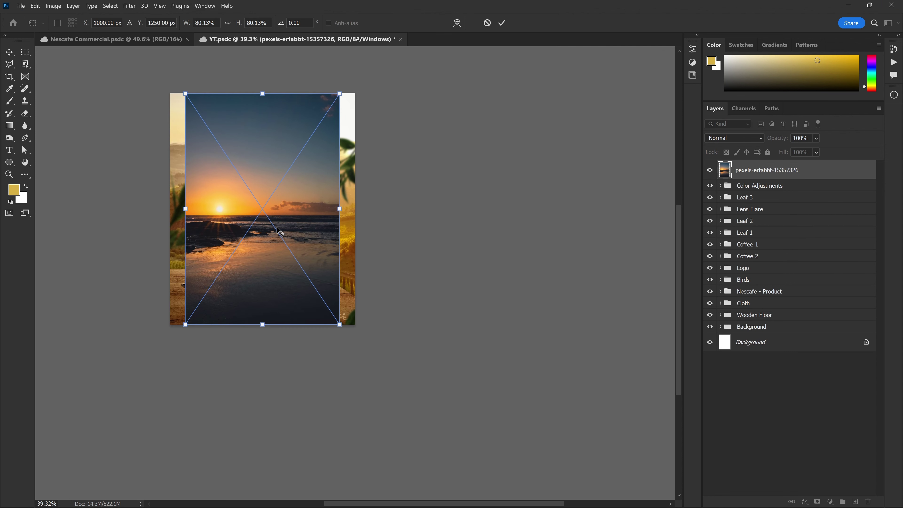
Step: Enlarge the placed sunset photo far beyond the canvas
scroll(288, 278, "down", 3)
mouse_move(312, 296)
left_mouse_down()
mouse_move(381, 360)
mouse_move(456, 299)
left_mouse_up()
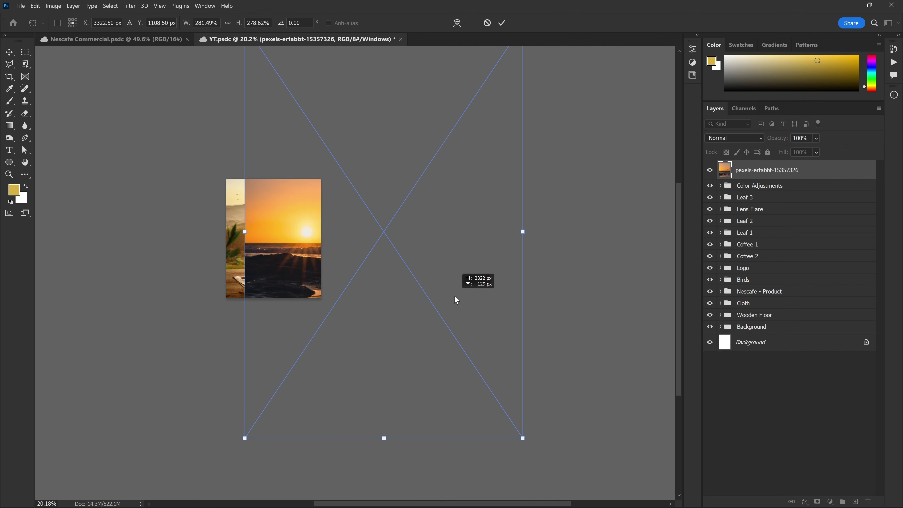
left_click_drag(456, 300, 400, 350)
key("Return")
Step: Flip the sunset photo both vertically and horizontally
key("ctrl+t")
right_click(280, 251)
left_click(336, 433)
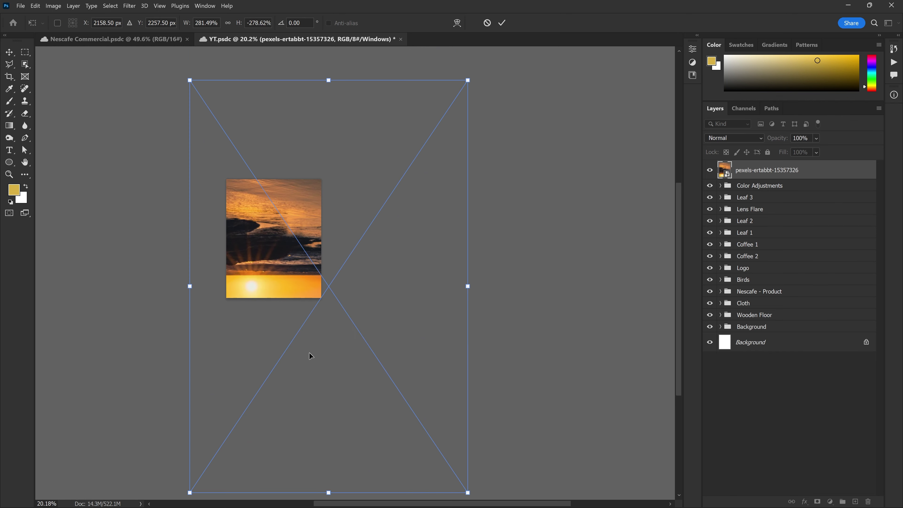
right_click(293, 204)
left_click(312, 382)
Step: Reposition and further enlarge the sunset photo so the sun sits top right, then commit
left_click_drag(306, 314, 189, 267)
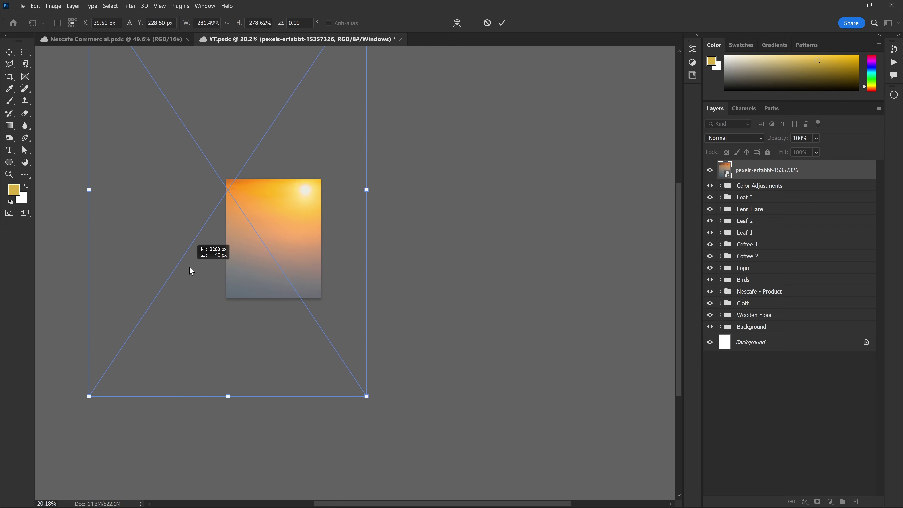
left_click_drag(366, 396, 392, 433)
mouse_move(347, 334)
left_mouse_down()
mouse_move(330, 356)
mouse_move(329, 333)
left_mouse_up()
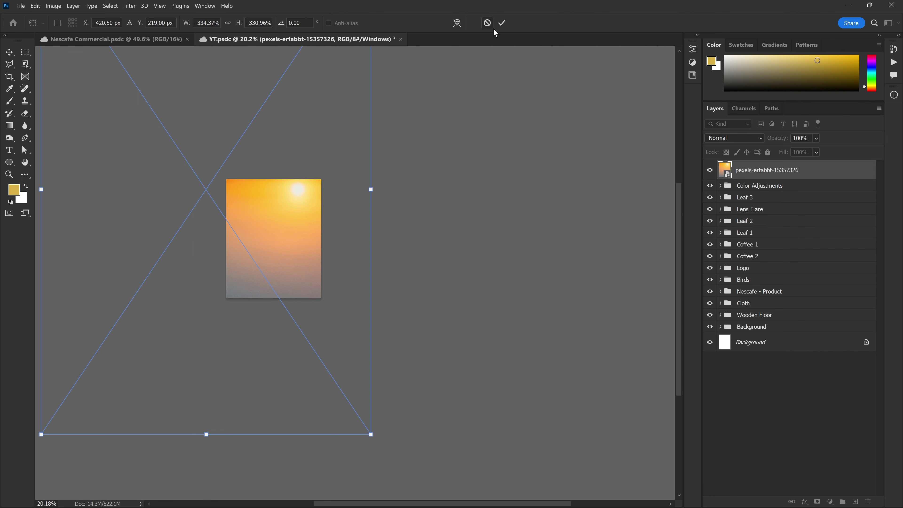
left_click(502, 23)
scroll(257, 286, "up", 2)
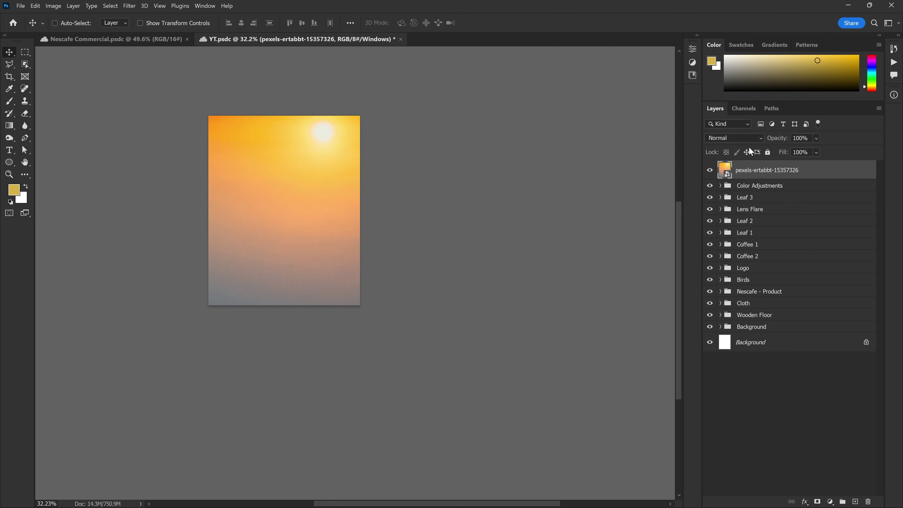
Step: Set the sunset photo layer's blend mode to Soft Light
left_click(734, 138)
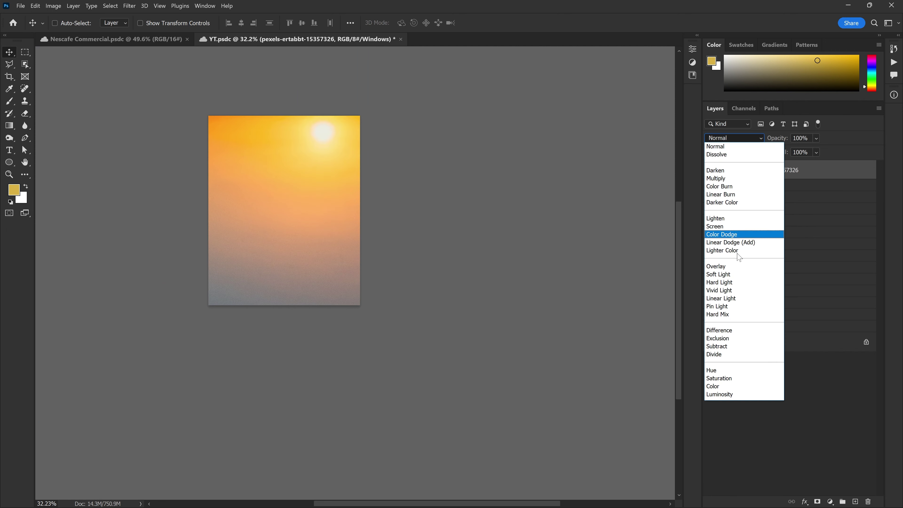
left_click(725, 275)
scroll(411, 199, "up", 2)
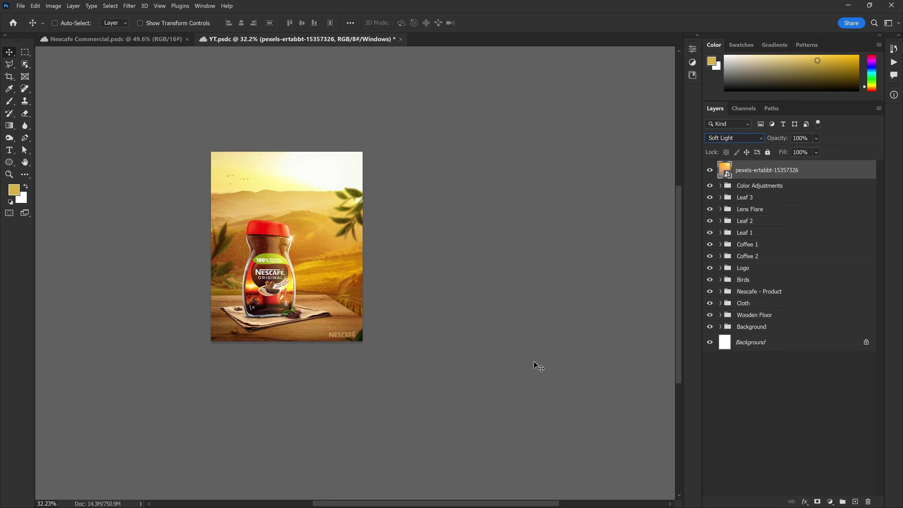
scroll(370, 228, "up", 2)
scroll(343, 268, "up", 2)
scroll(371, 260, "up", 1)
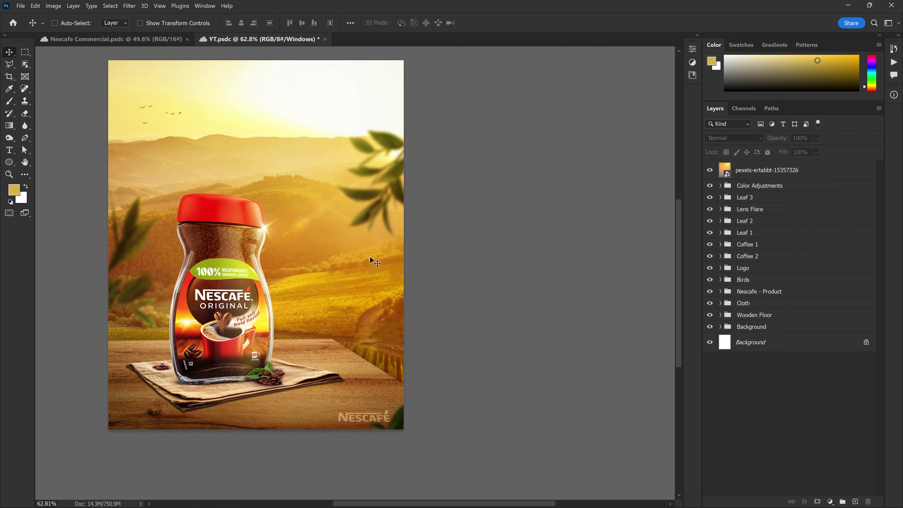
scroll(498, 222, "down", 1)
scroll(498, 222, "up", 1)
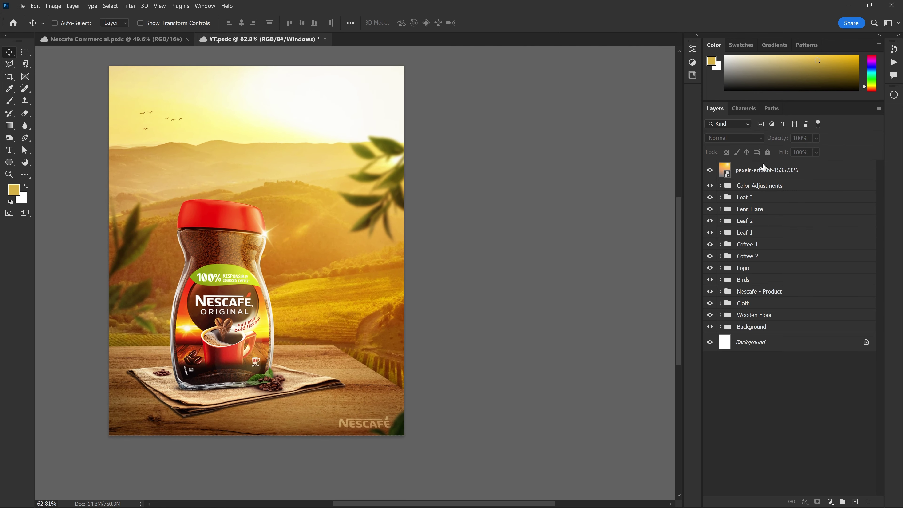
Step: Set the sunset layer to 50% opacity and rename it 'Highlight'
left_click(791, 165)
type("50")
key("Return")
scroll(265, 252, "down", 1)
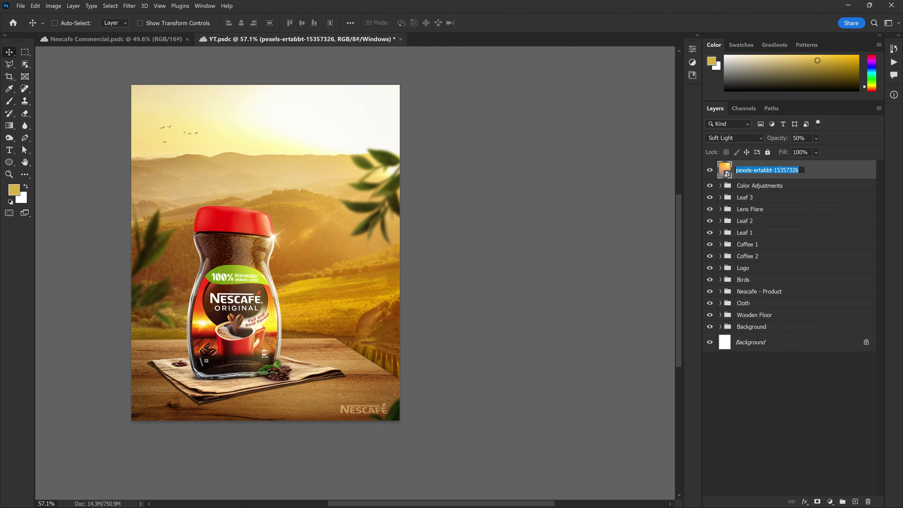
key("BackSpace")
type("ht")
key("Return")
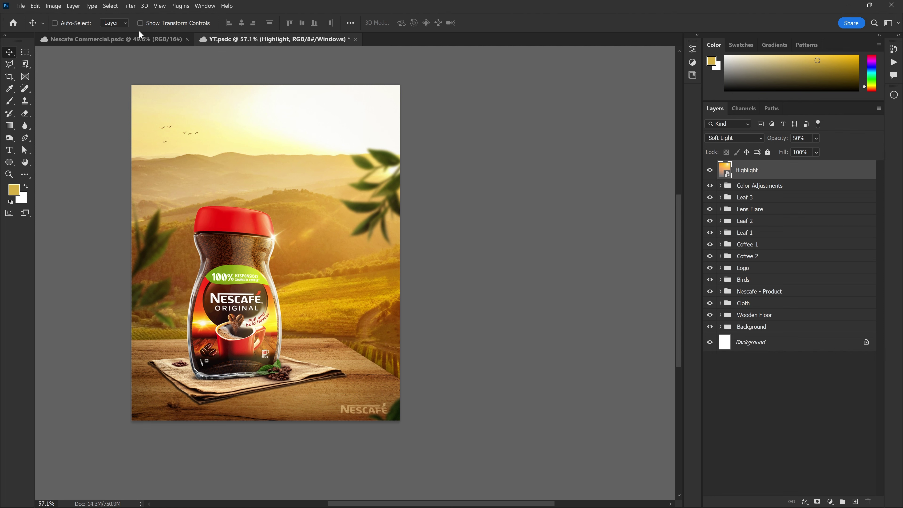
left_click(129, 6)
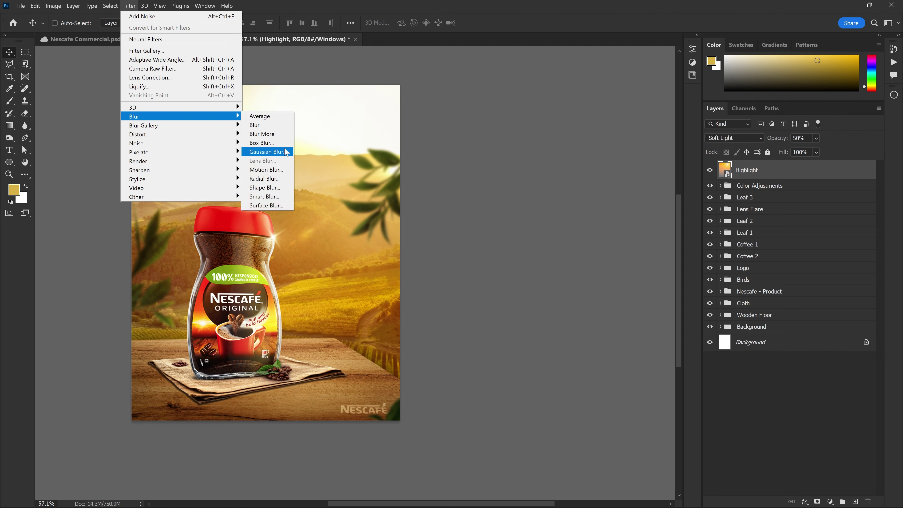
Step: Soften the Highlight layer with a 3.0-pixel Gaussian Blur and raise its opacity to 86%
left_click(264, 152)
left_click_drag(407, 180, 421, 181)
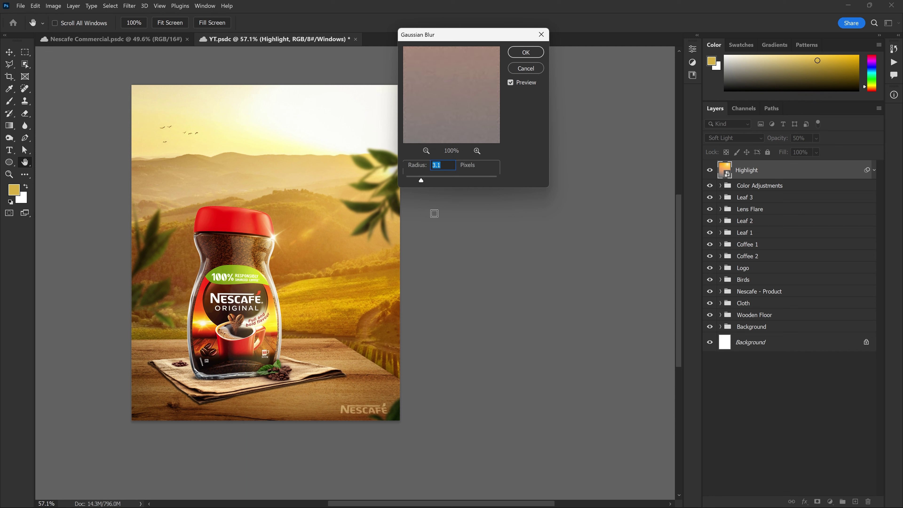
left_click(526, 52)
left_click(709, 171)
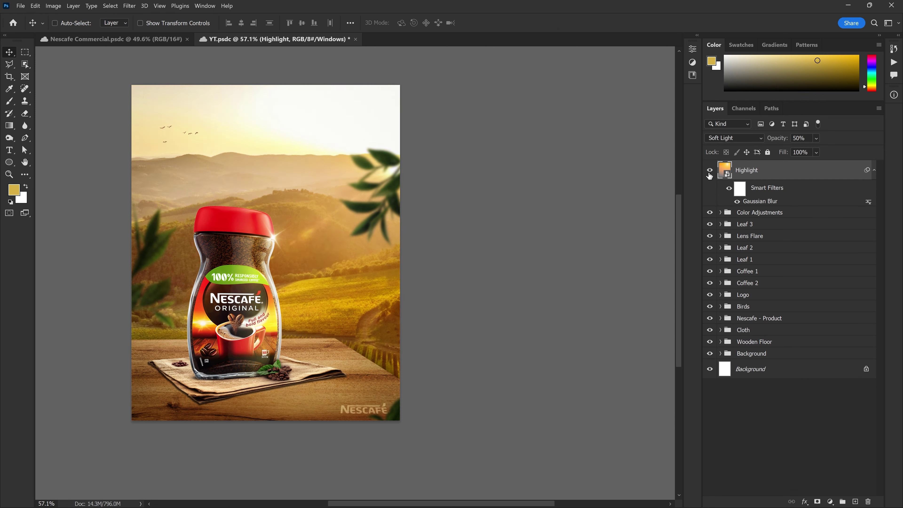
left_click(874, 171)
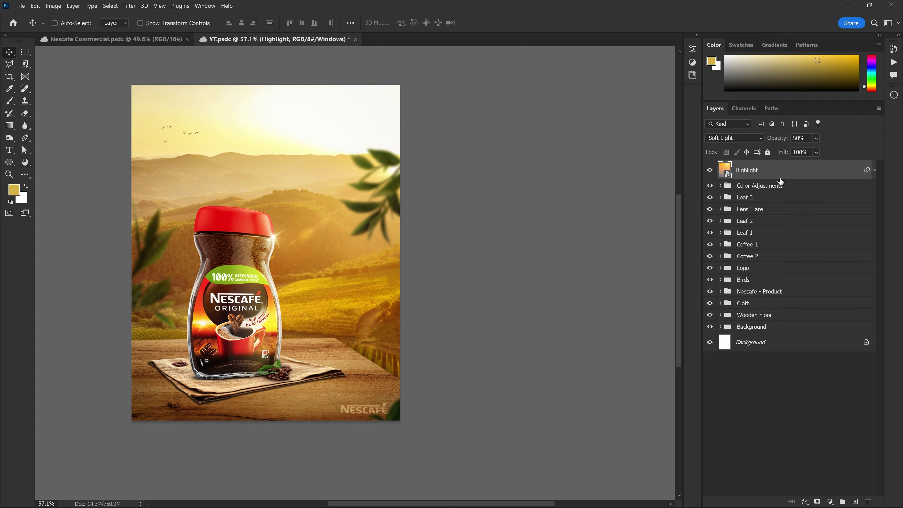
key("ctrl")
left_click_drag(798, 142, 811, 142)
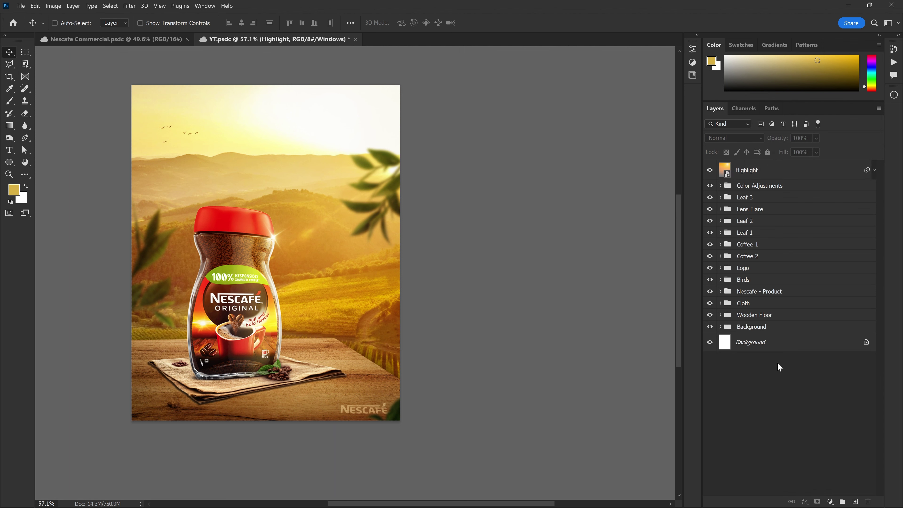
scroll(169, 270, "down", 2)
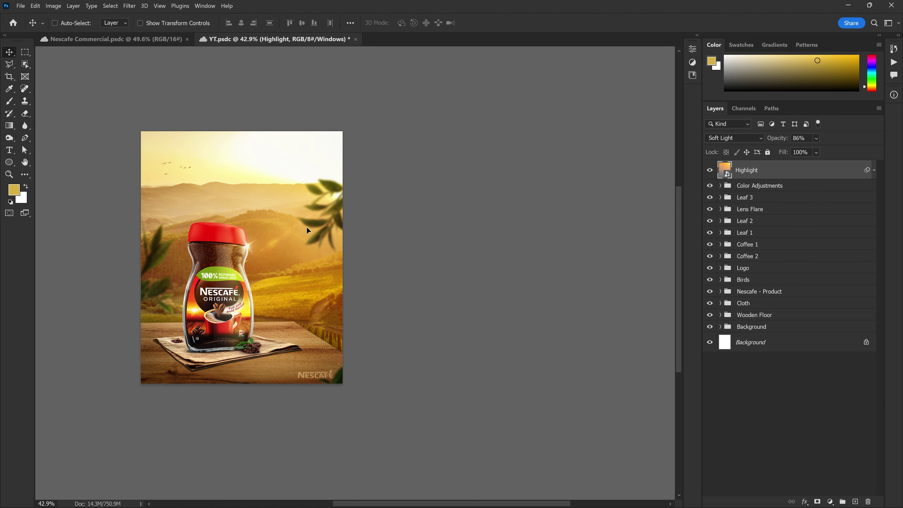
Step: Transform the Highlight overlay to shift it about 139 px left over the sky
key("ctrl+t")
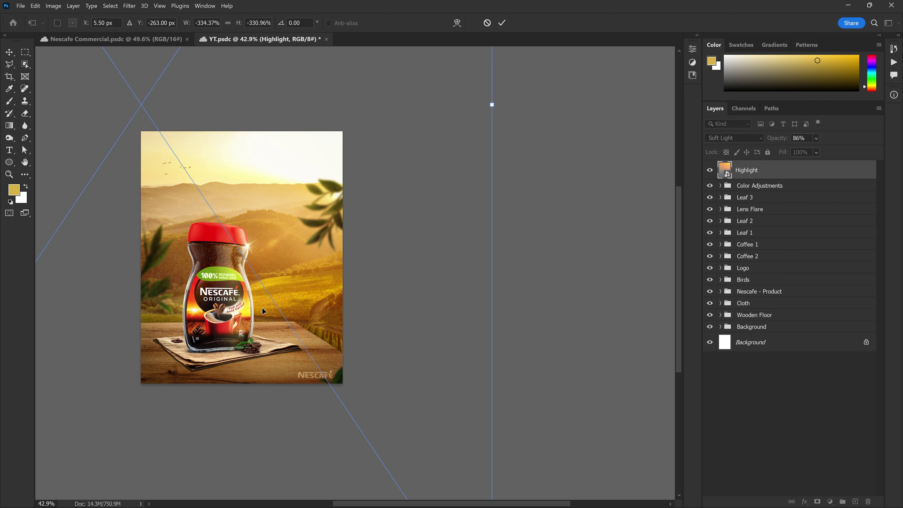
scroll(322, 280, "down", 2)
left_click_drag(295, 255, 285, 251)
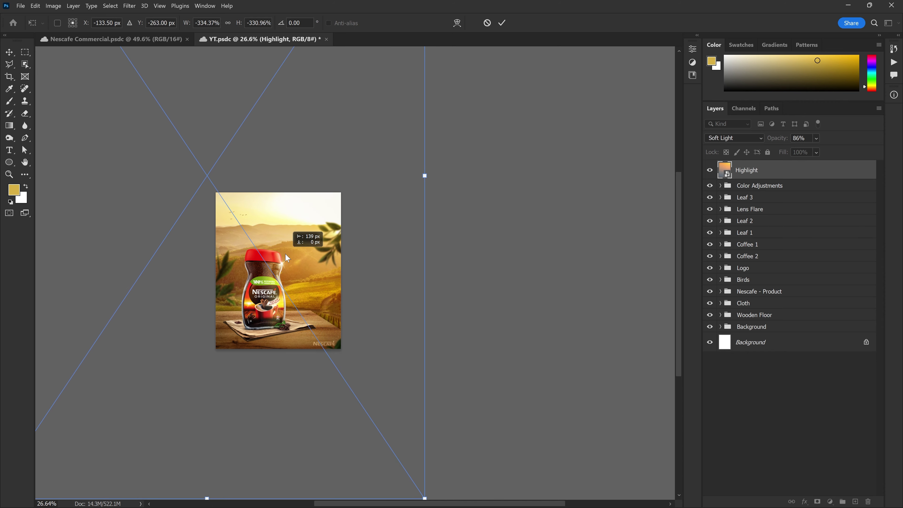
key("Return")
scroll(370, 232, "up", 5)
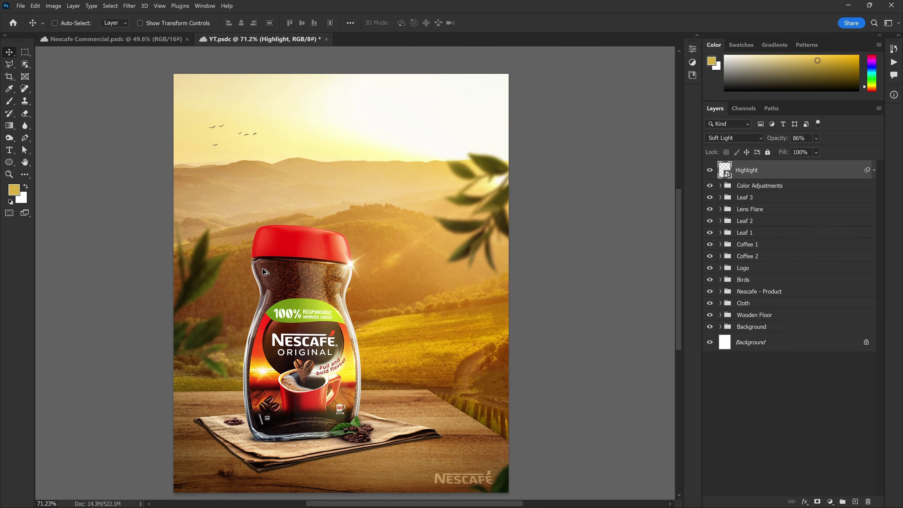
scroll(370, 232, "down", 2)
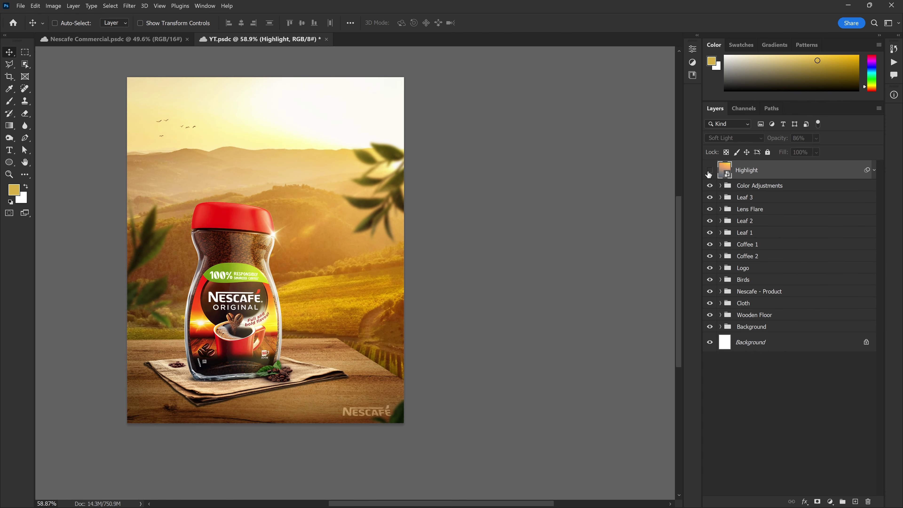
scroll(500, 265, "up", 2)
scroll(491, 253, "down", 2)
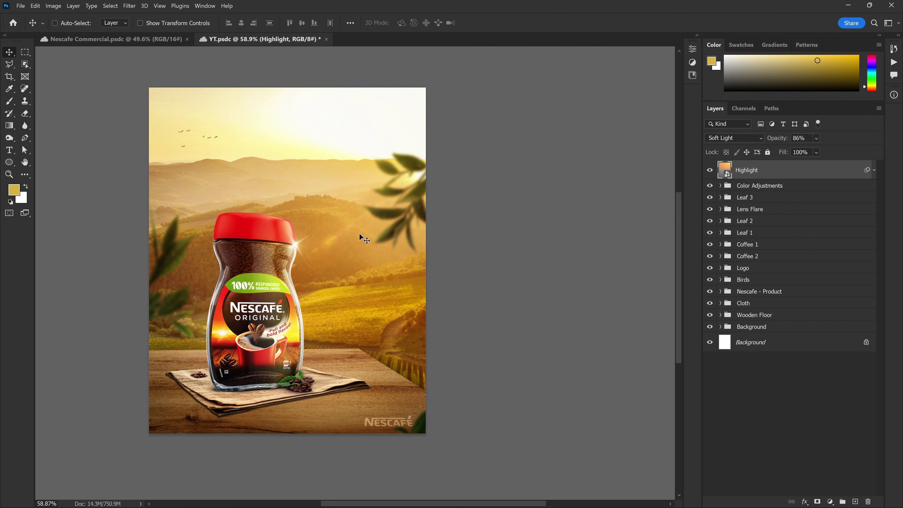
Step: Show Layer 15, Adjustments and Lens and Spots in Nescafe Commercial, then save it
left_click(156, 42)
scroll(338, 249, "up", 3)
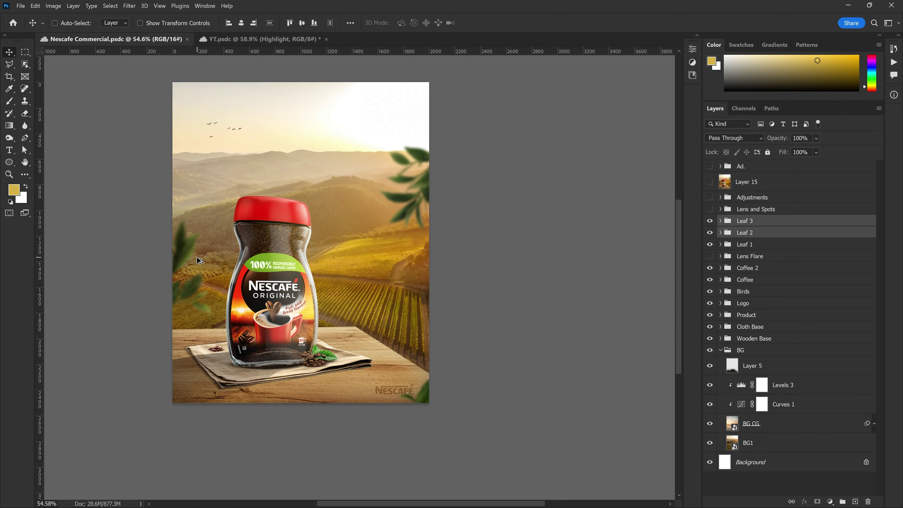
left_click_drag(713, 181, 711, 218)
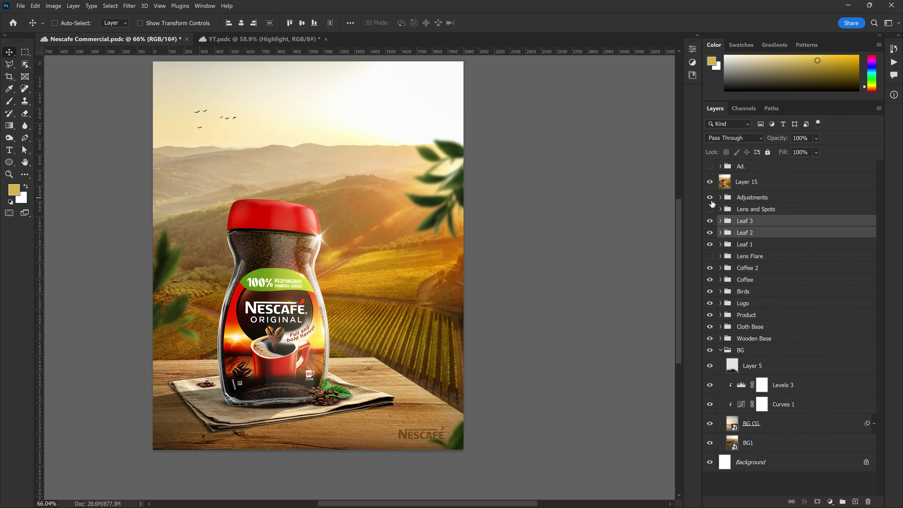
scroll(505, 281, "down", 2)
key("ctrl+s")
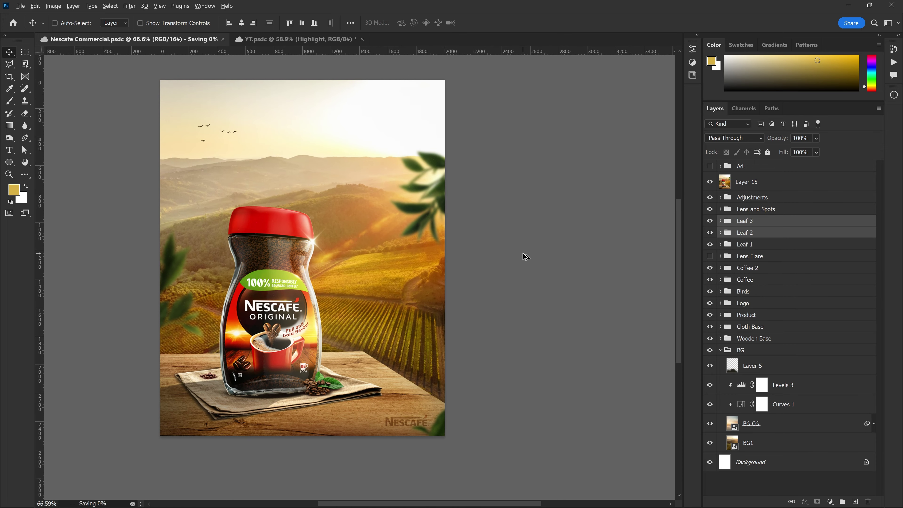
Step: Toggle the Highlight layer off and back on to compare before and after
scroll(523, 254, "up", 1)
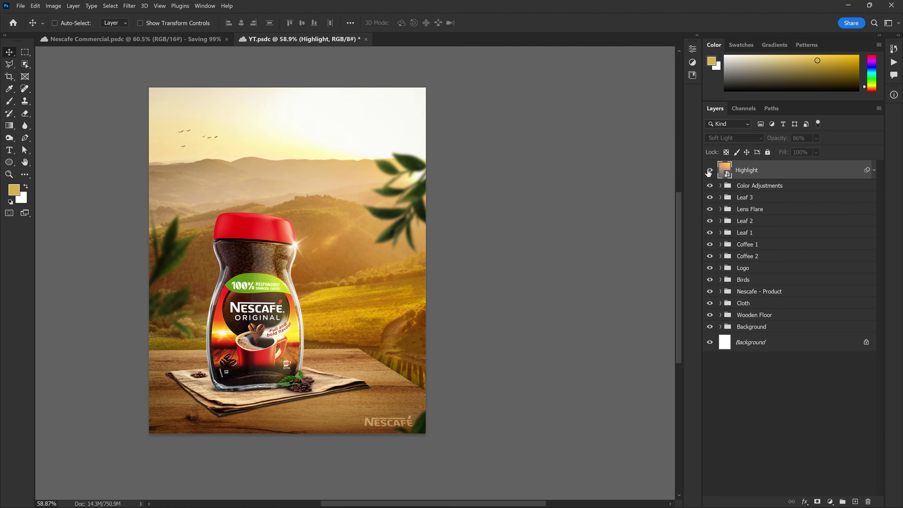
scroll(391, 287, "up", 2)
scroll(476, 298, "down", 2)
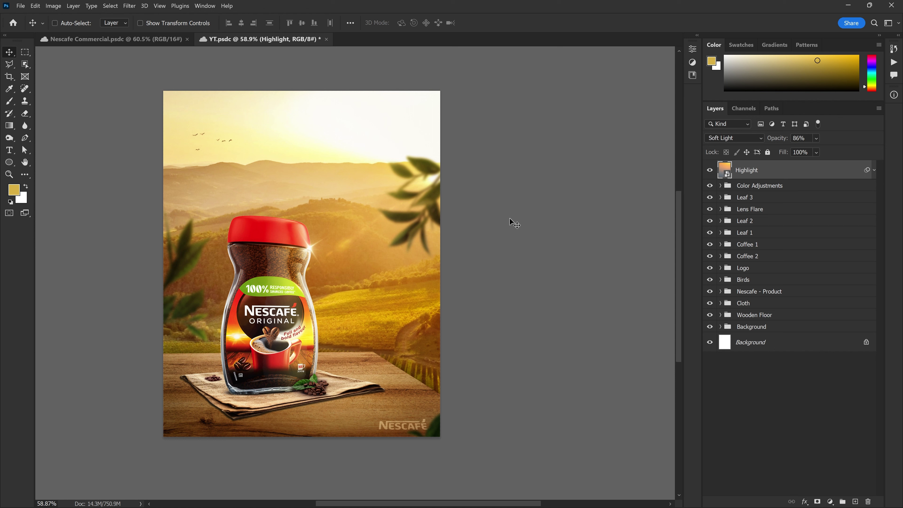
left_click(710, 170)
left_click(709, 170)
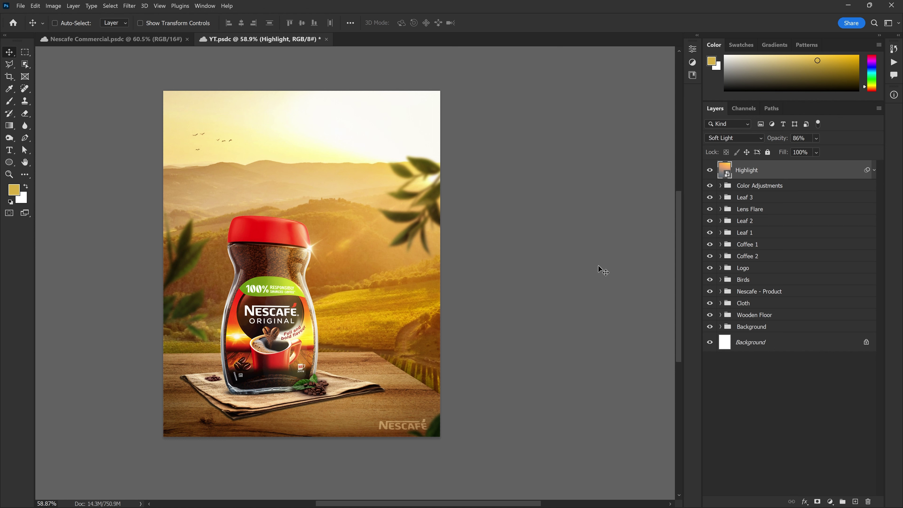